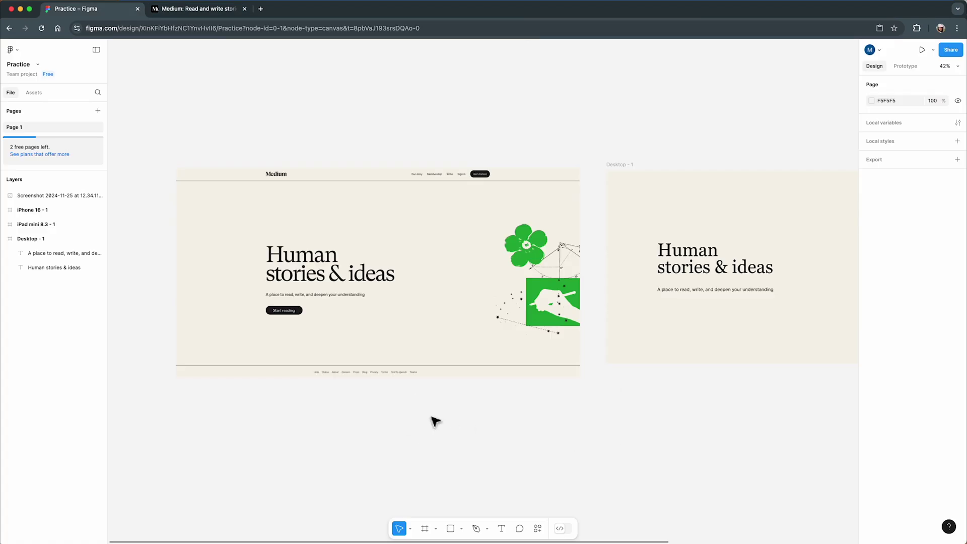
Select the heading and tagline text together in the Desktop - 1 frame
scroll(453, 282, down, 3)
drag(454, 282, 527, 283)
scroll(630, 302, up, 3)
click(526, 282)
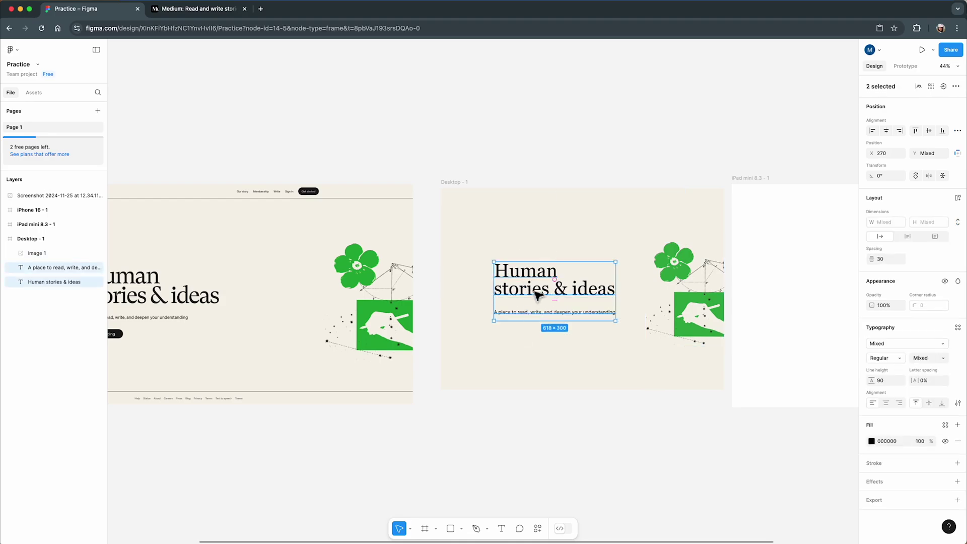
scroll(655, 328, down, 1)
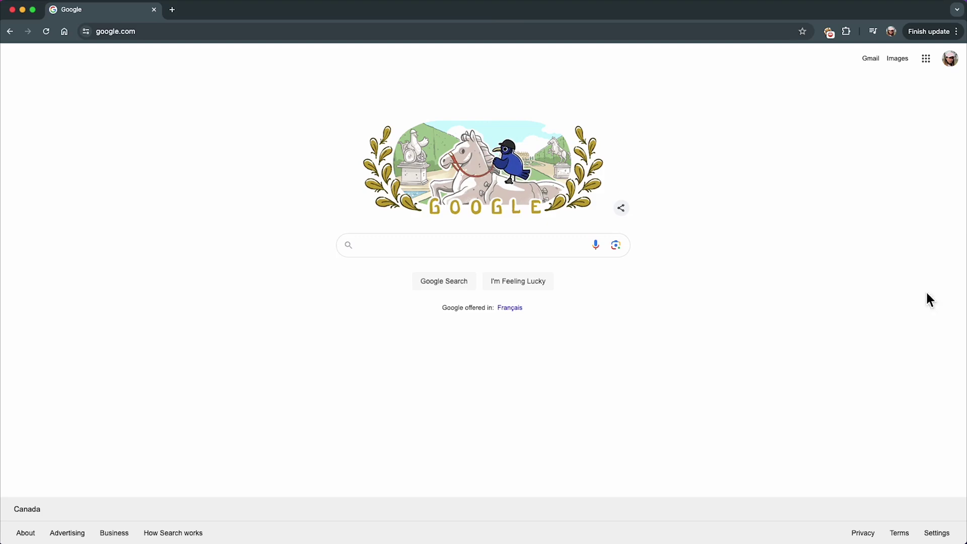
Search Google for Figma and open the official Figma website
click(512, 255)
text(Figma)
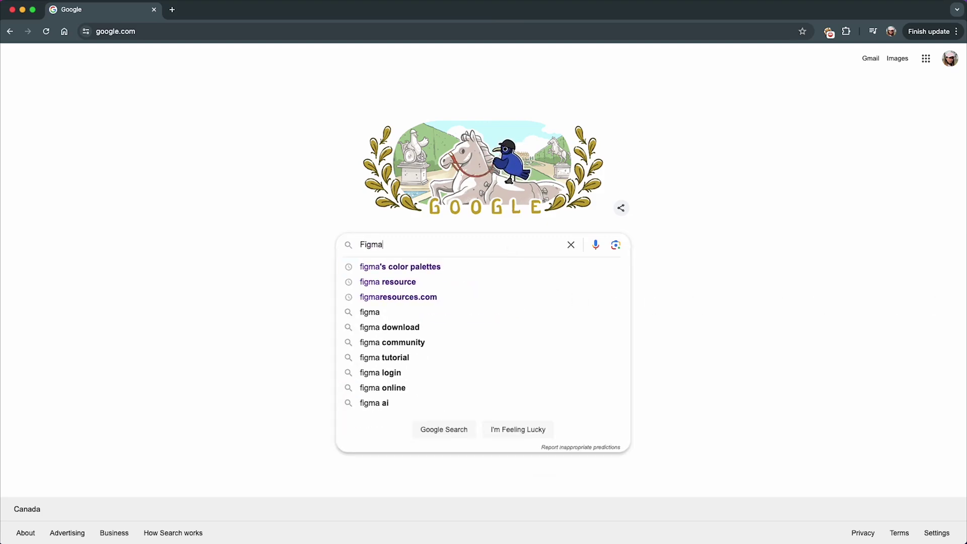
key(Return)
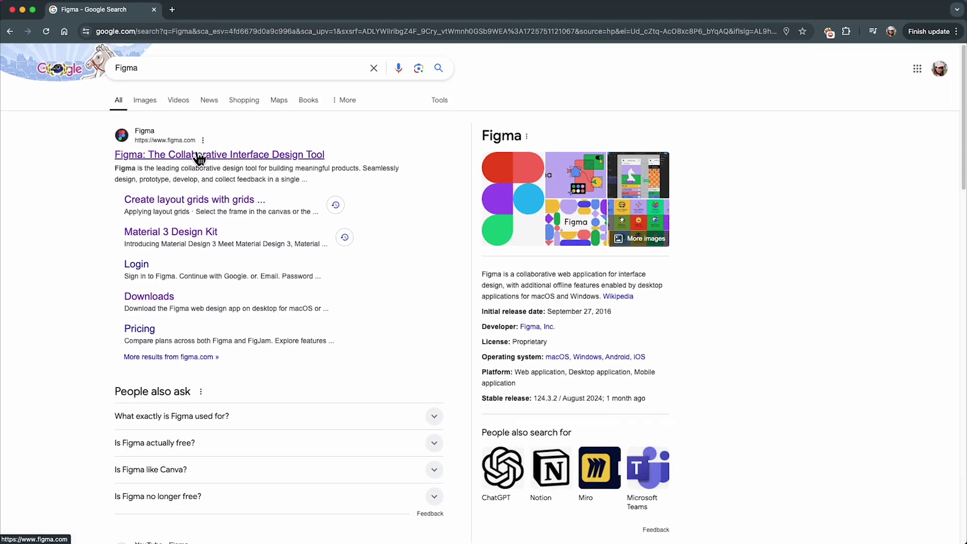
click(199, 157)
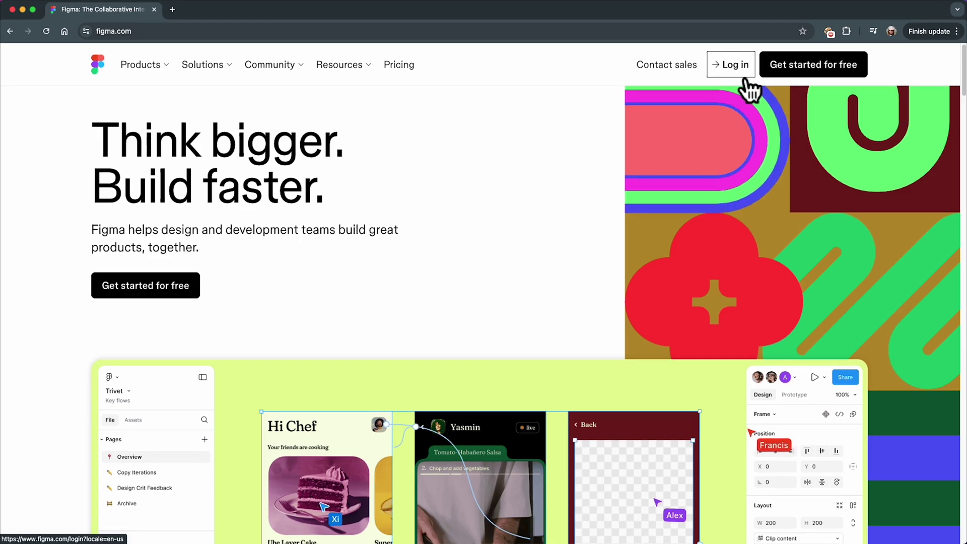
Sign up for a free Figma account with Google and submit the display name
click(806, 73)
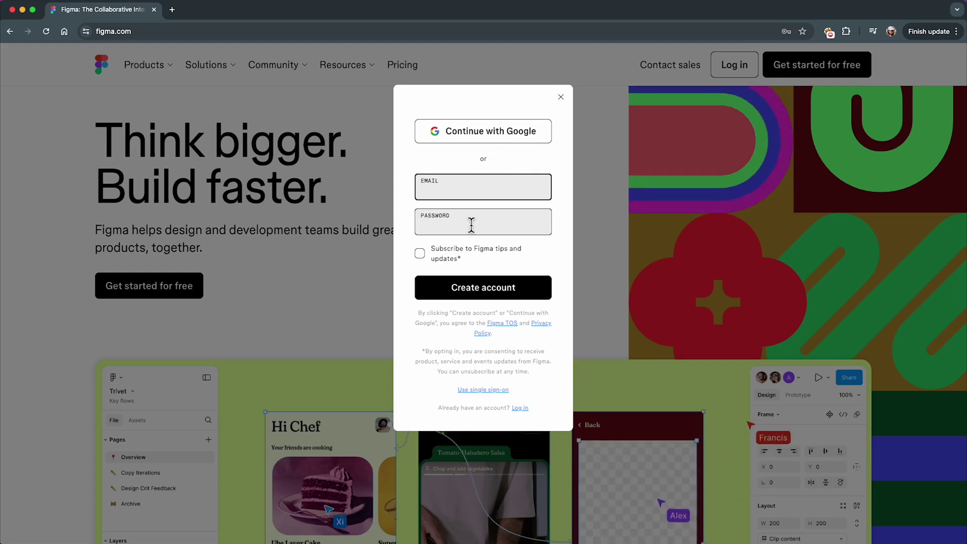
click(524, 142)
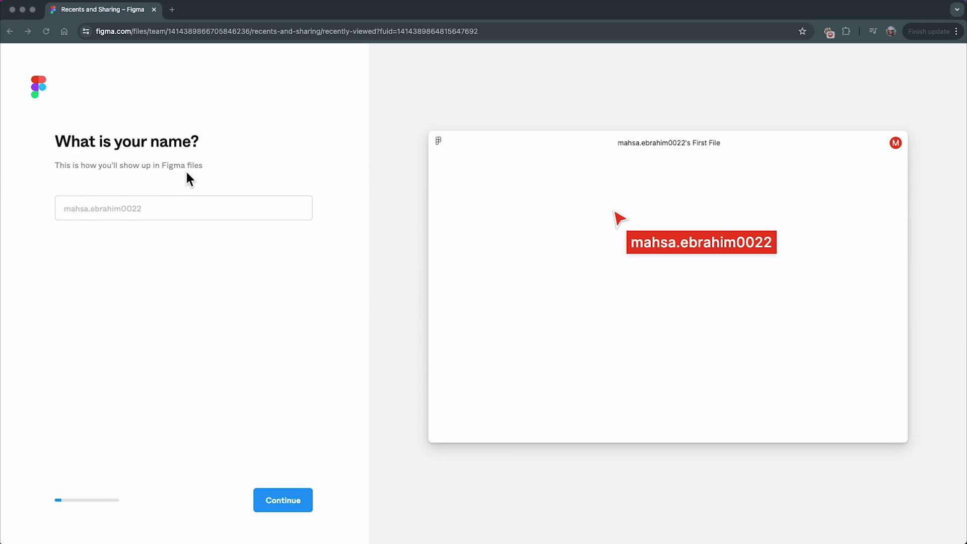
click(144, 214)
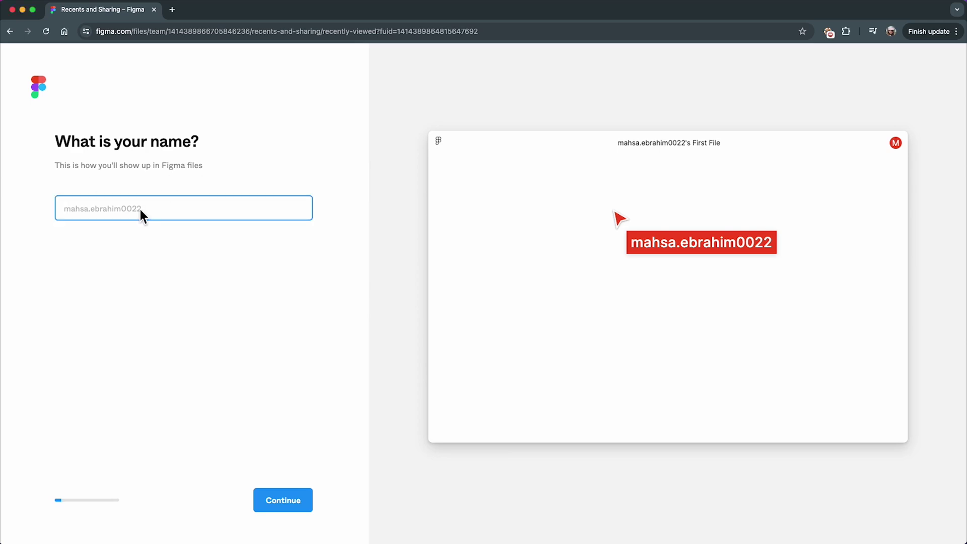
text(Mahsa)
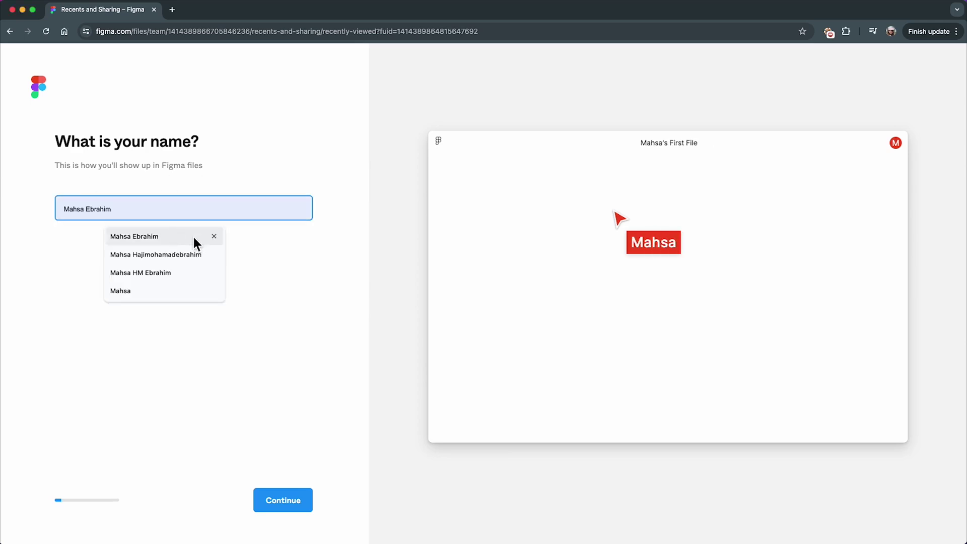
click(232, 288)
click(283, 501)
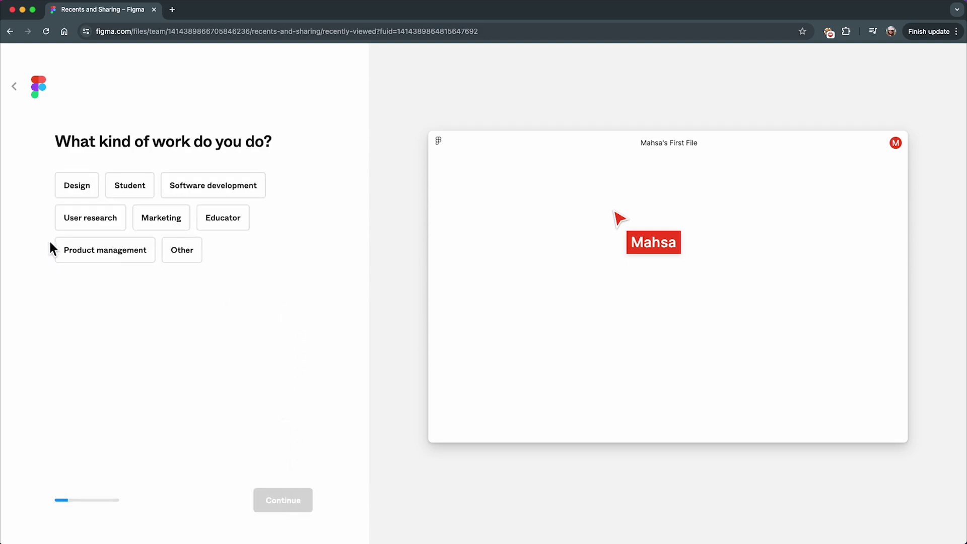
Answer the onboarding questions with Design as the kind of work, Freelancer as the description and Teammates as the collaborators
click(83, 195)
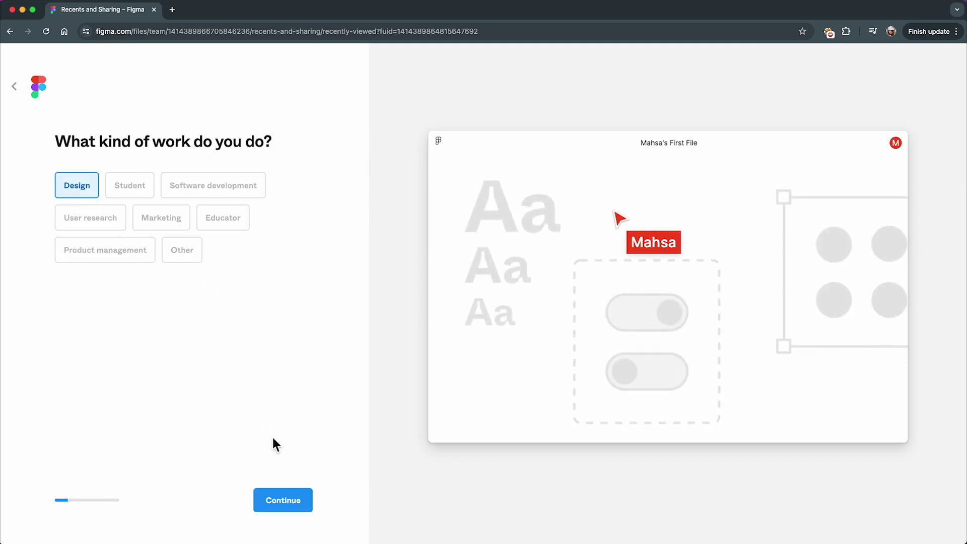
click(288, 507)
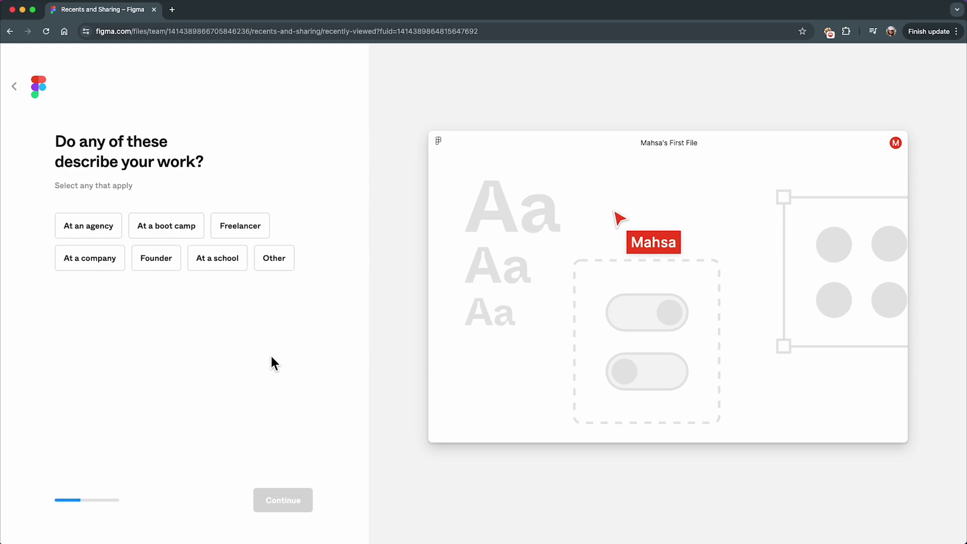
click(238, 226)
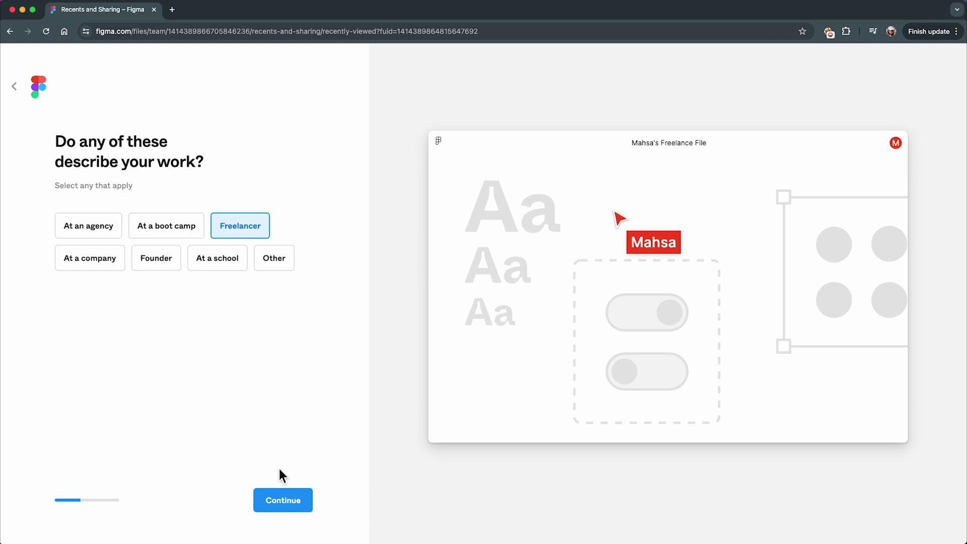
click(287, 508)
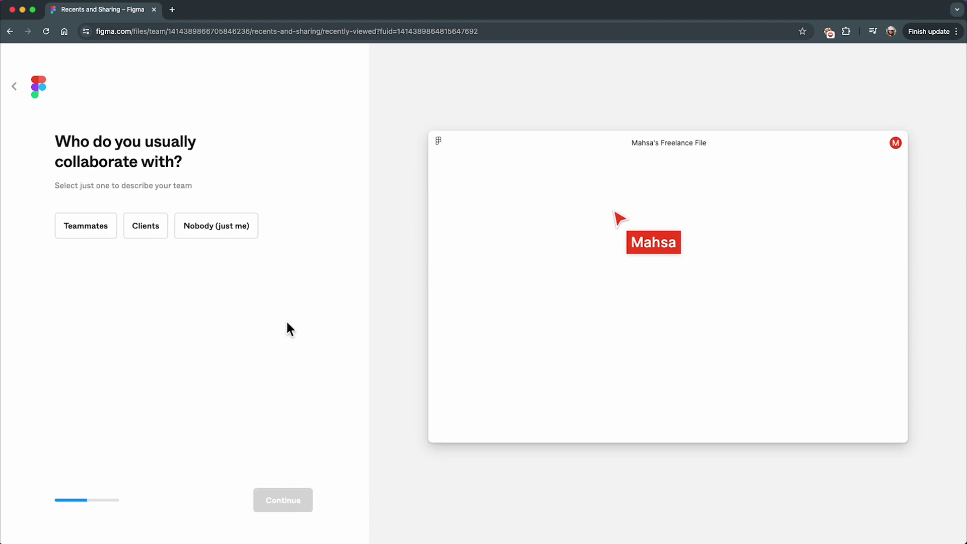
click(85, 244)
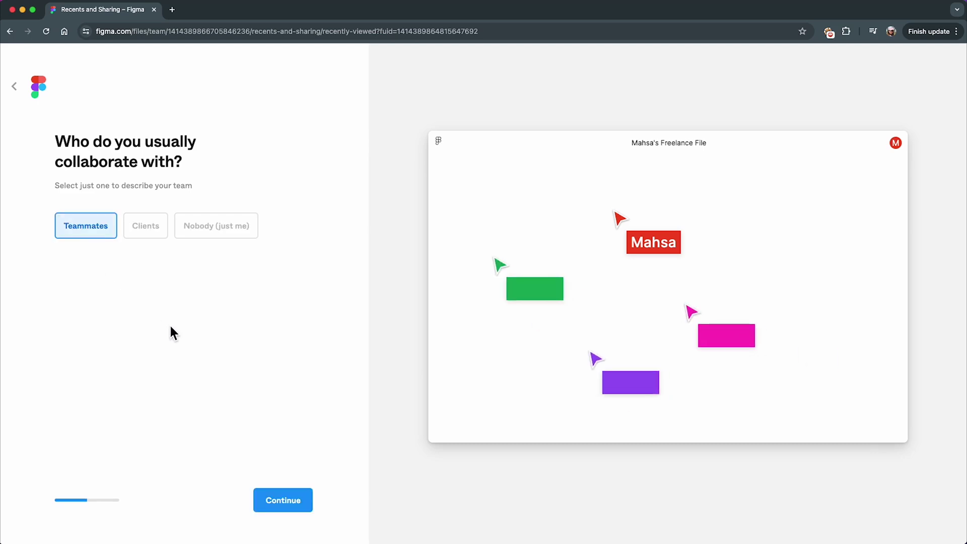
click(295, 510)
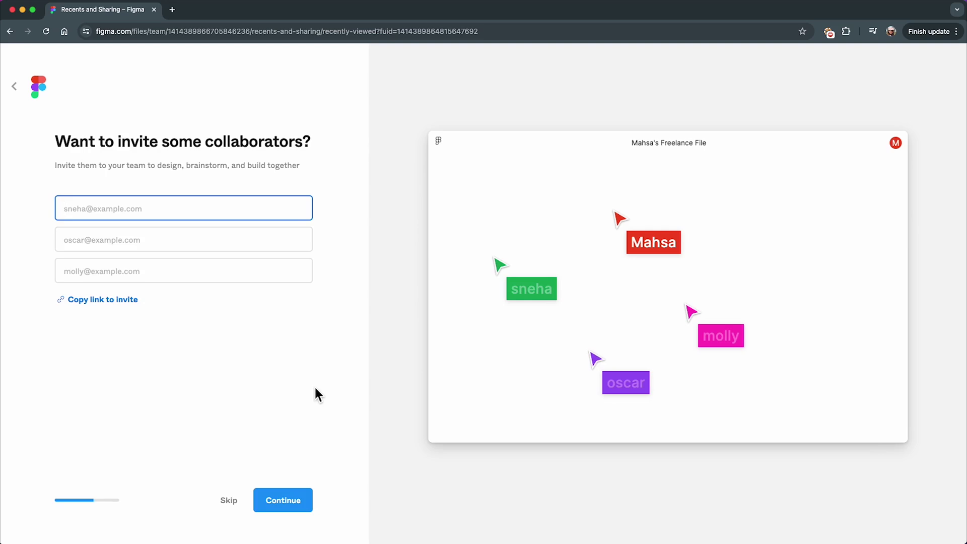
Skip inviting collaborators and give "Using it for fun" as the reason for coming to Figma
click(230, 501)
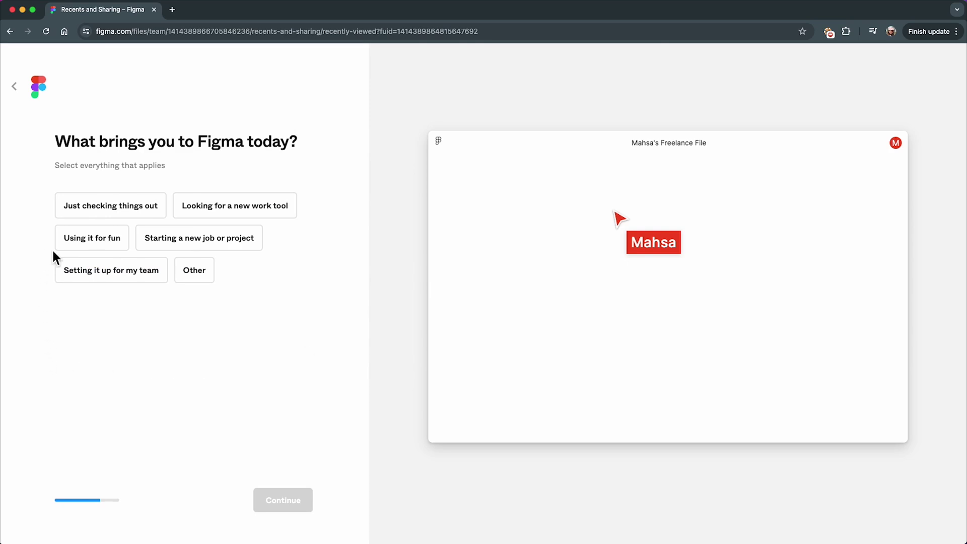
click(72, 246)
click(305, 503)
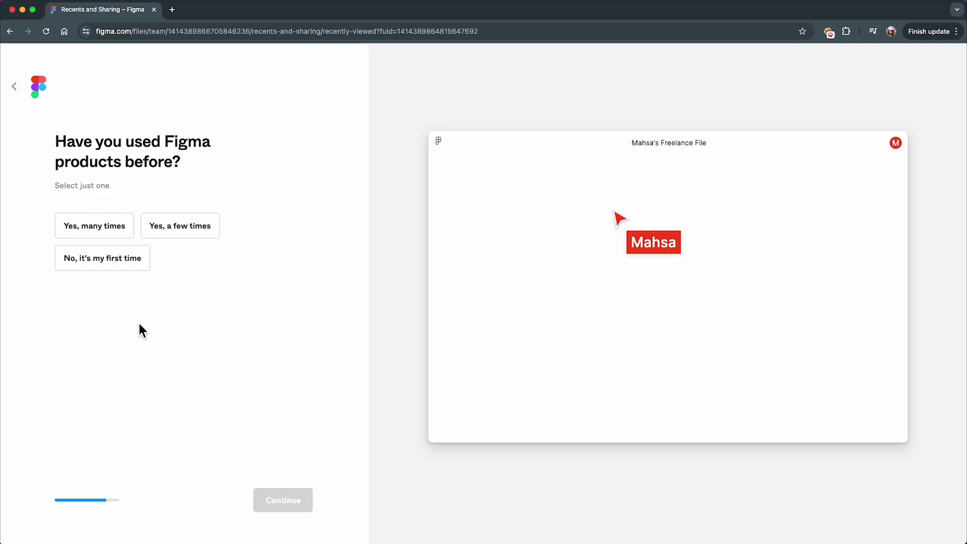
Answer "No, it's my first time" about previous Figma use and choose the free Starter plan
click(126, 272)
click(308, 502)
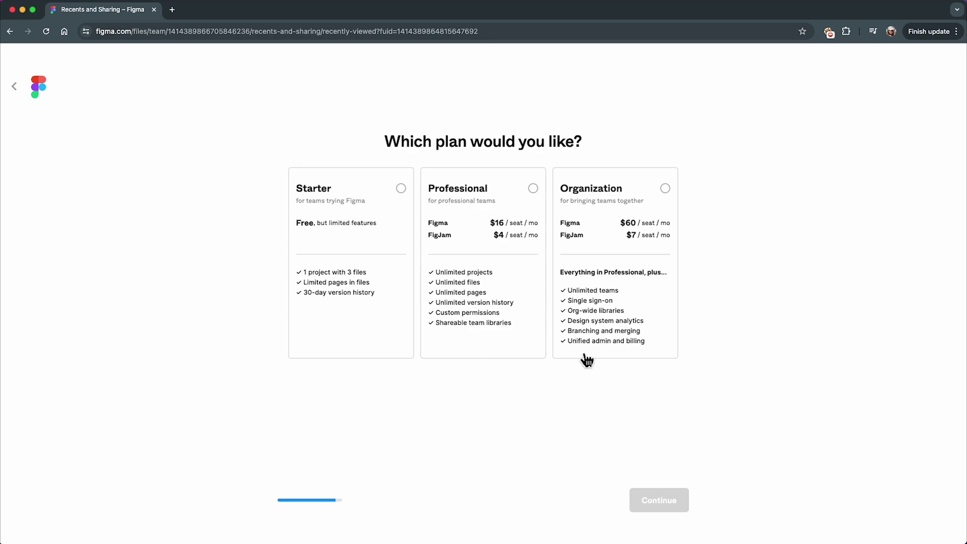
click(404, 347)
click(660, 502)
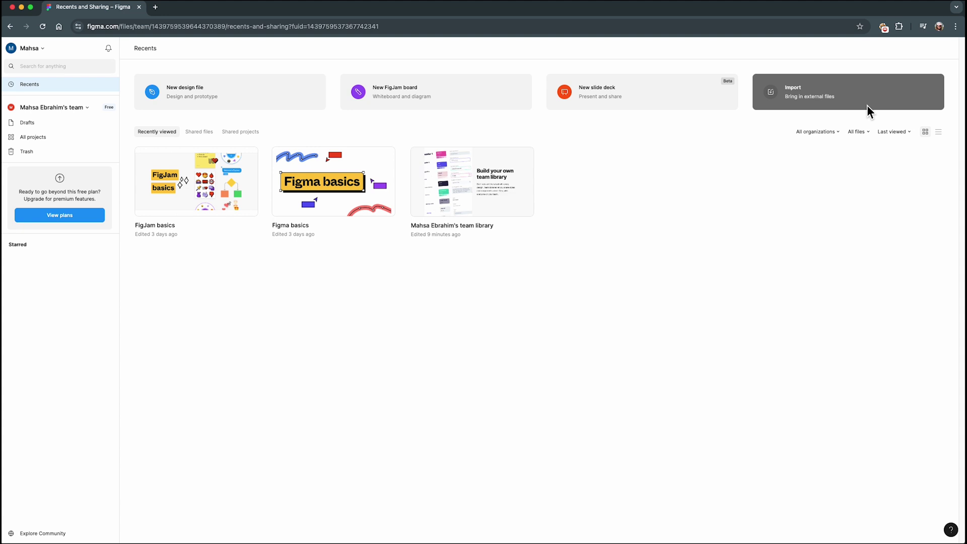
Review the organization, file type and sort order options for the recent files
click(842, 134)
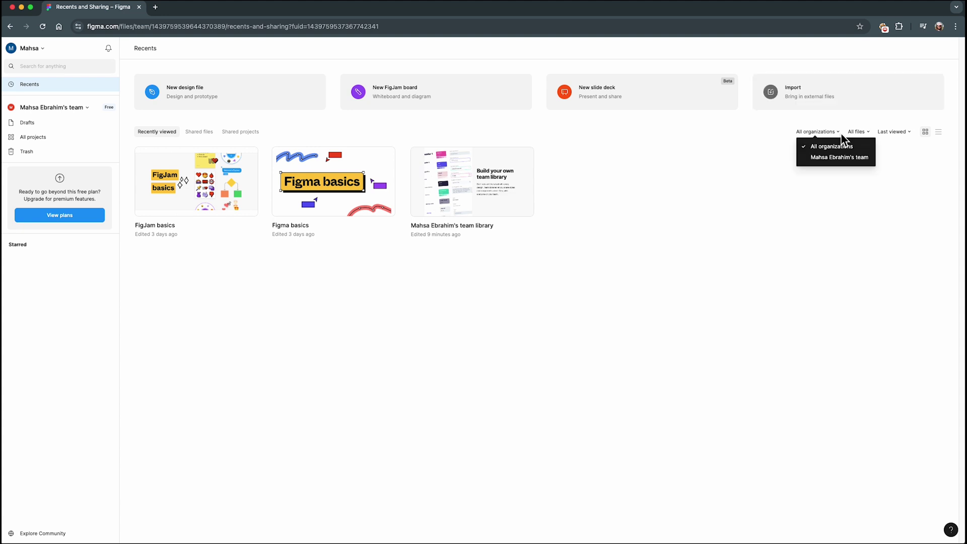
click(869, 133)
click(871, 133)
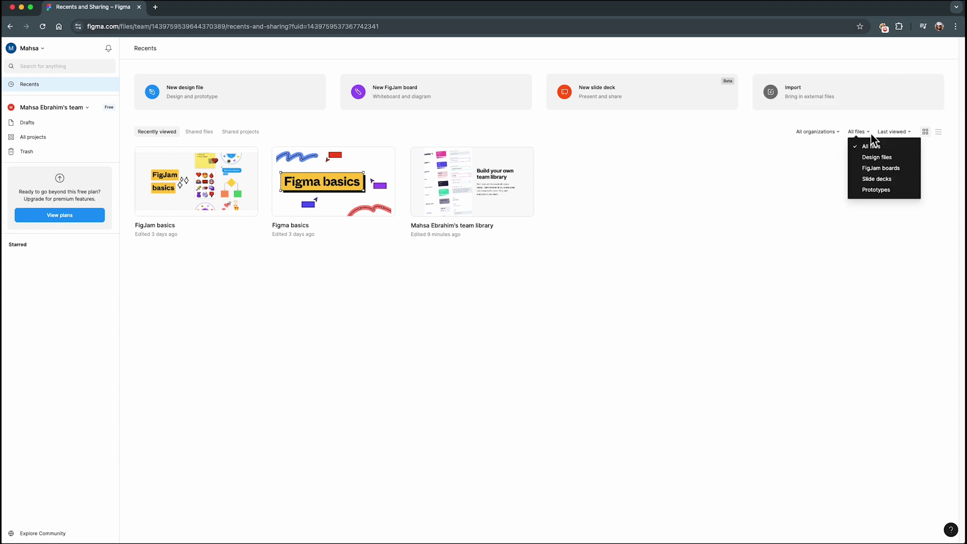
click(887, 203)
click(908, 132)
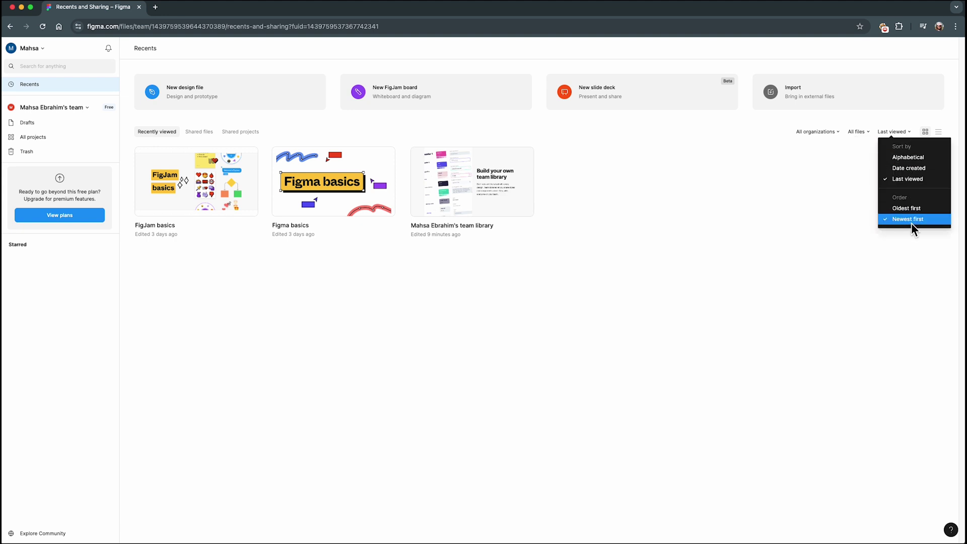
click(918, 236)
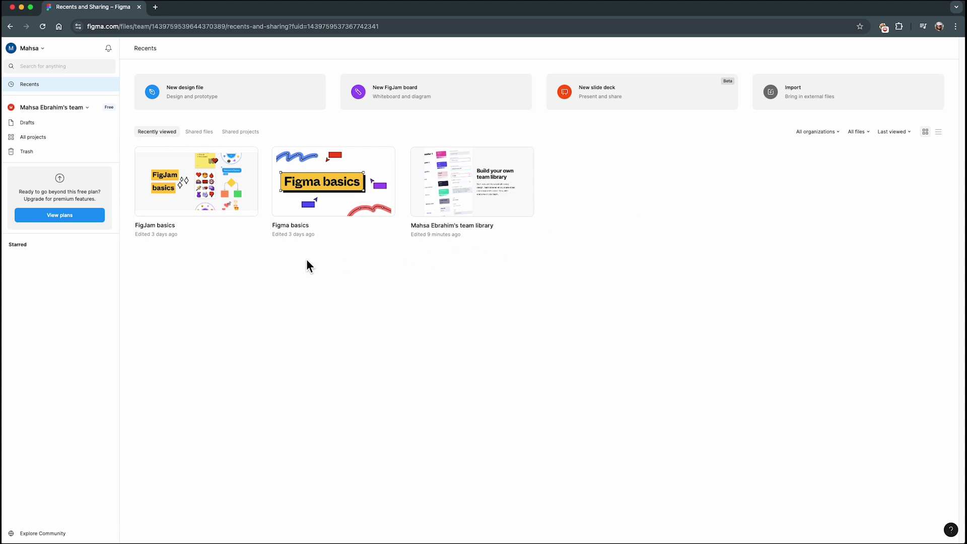
Open the team's drafts and review the options for creating or importing a file there
click(63, 126)
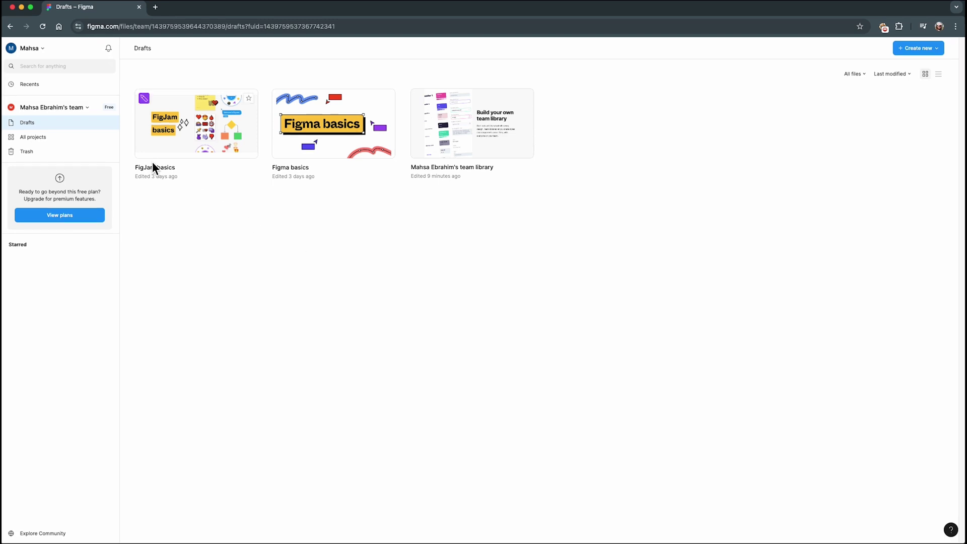
click(105, 123)
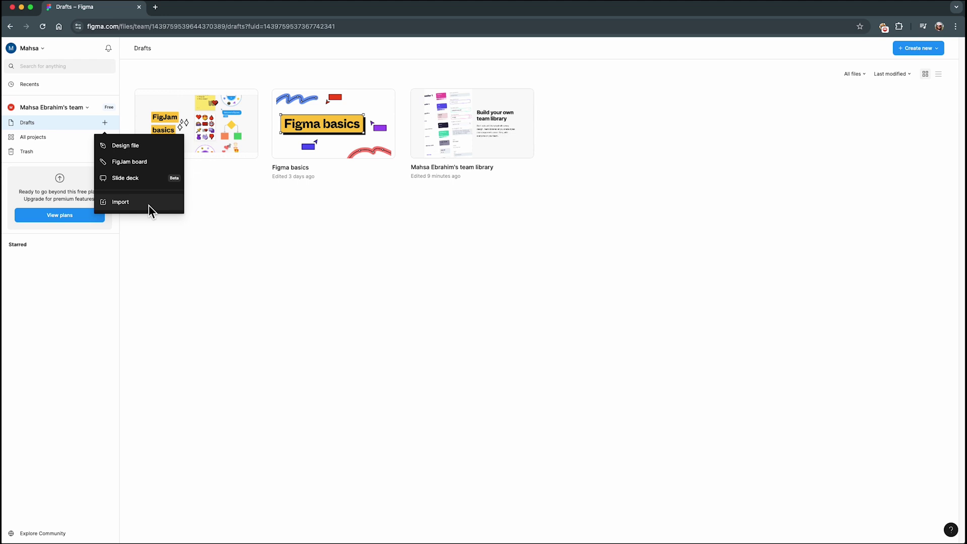
click(226, 203)
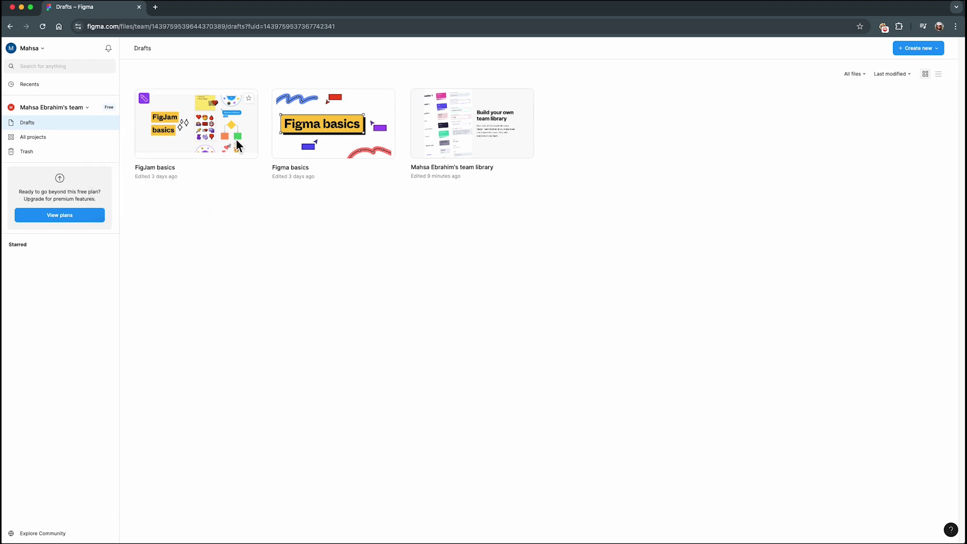
Star the FigJam basics draft and remove the star again
click(249, 99)
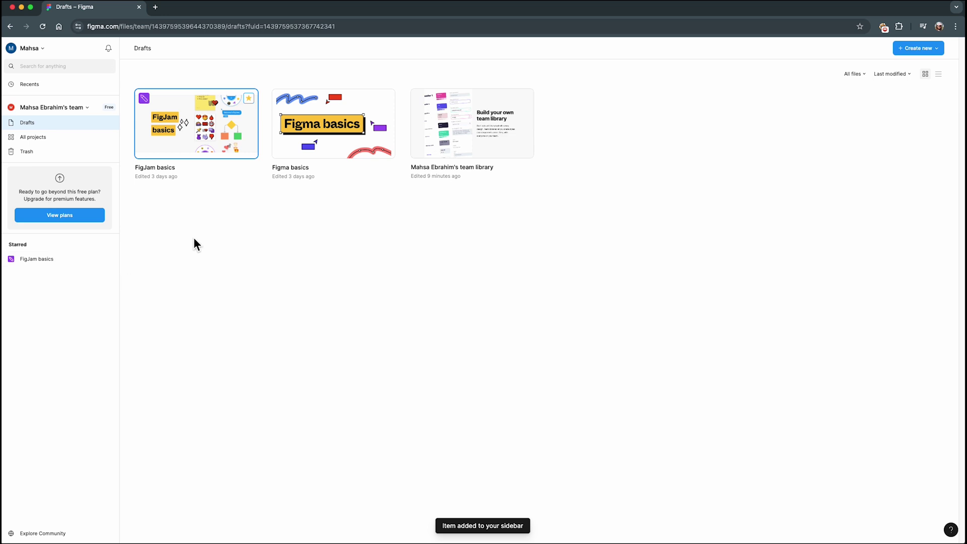
click(249, 99)
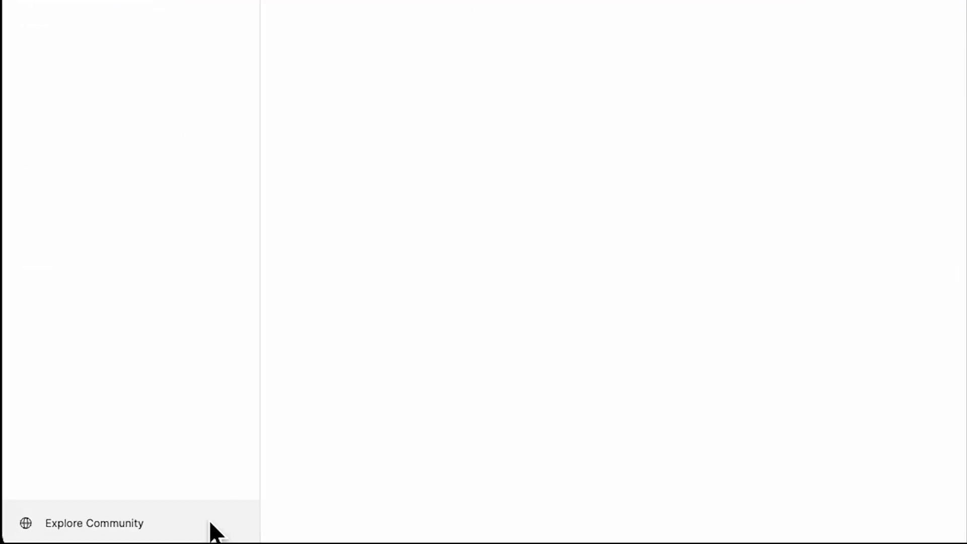
Open the Figma Community and browse its presentations, design resources, plugins, whiteboarding templates and widgets
click(212, 532)
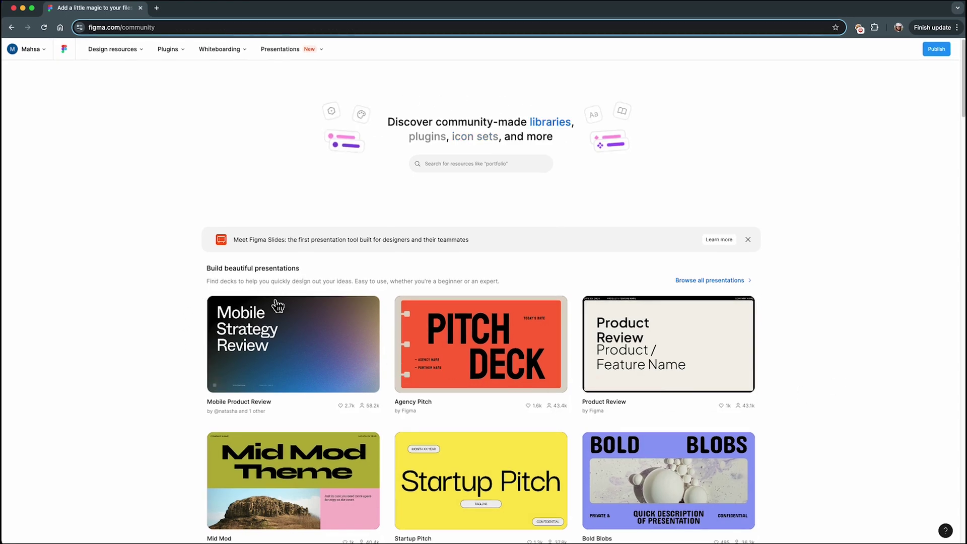
scroll(174, 389, down, 5)
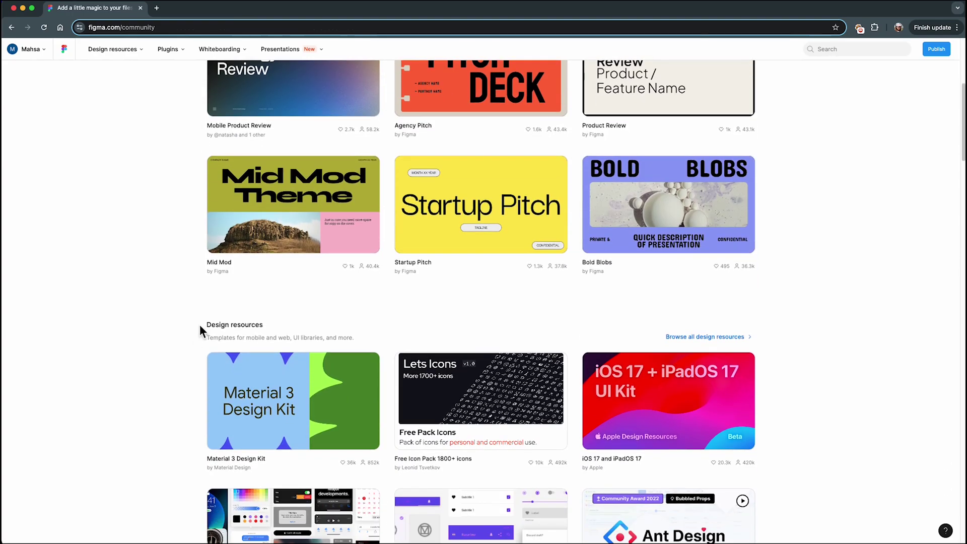
scroll(133, 394, down, 6)
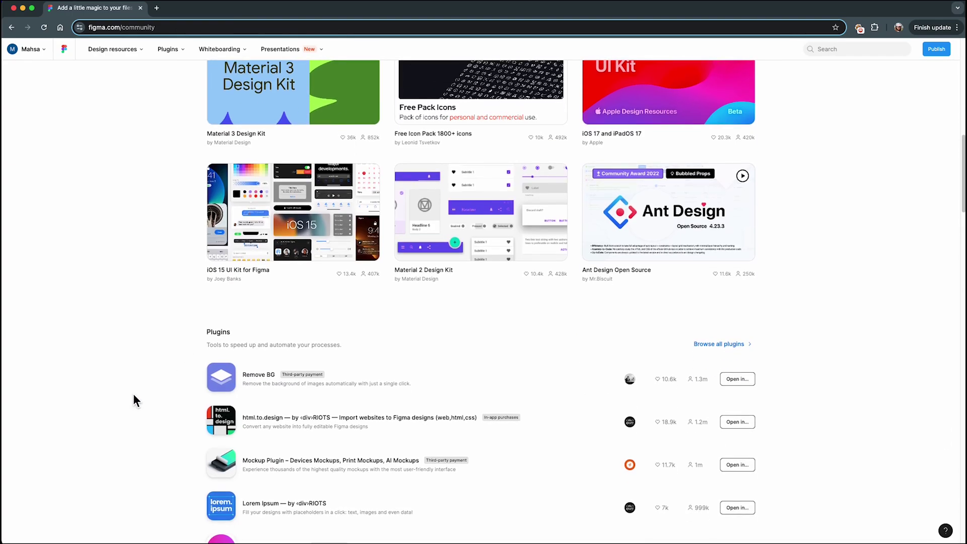
scroll(155, 385, down, 10)
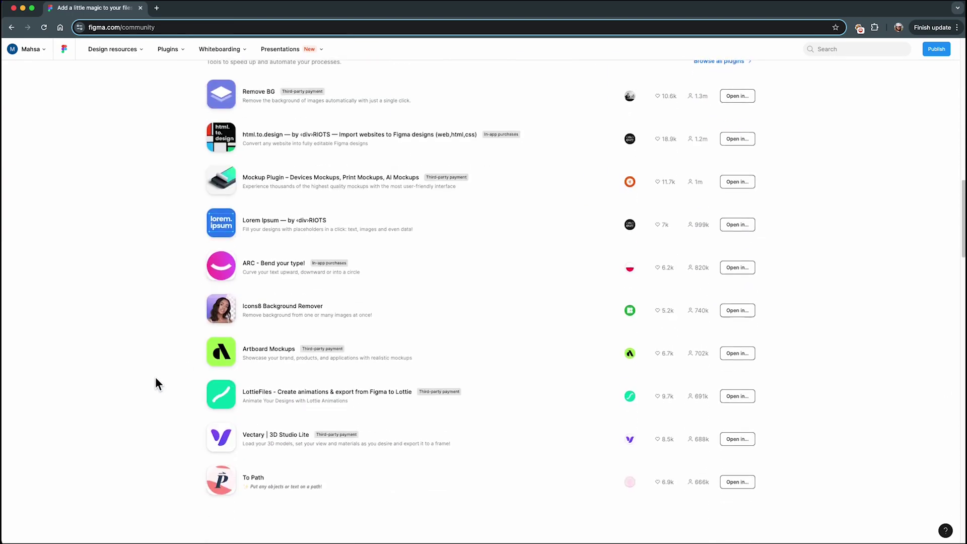
scroll(151, 398, down, 15)
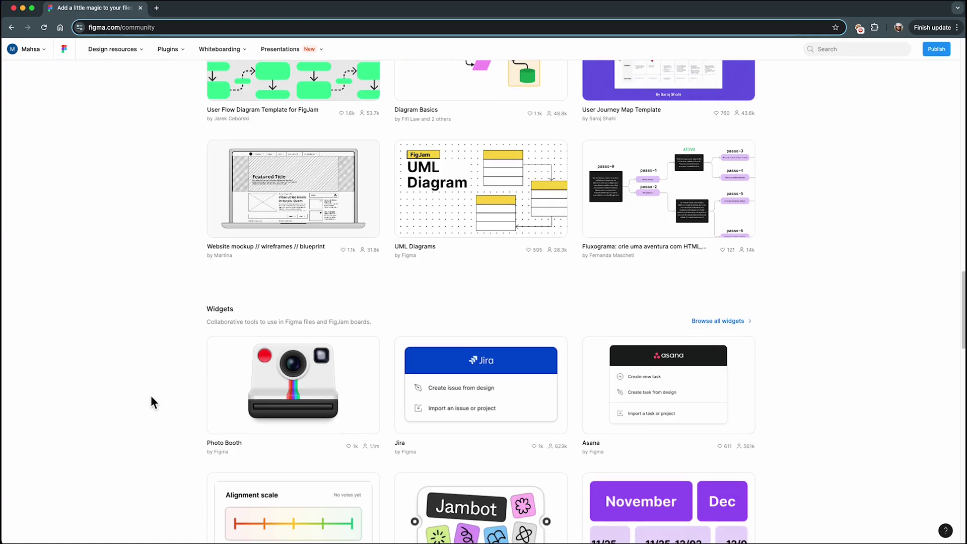
scroll(150, 395, down, 4)
scroll(150, 395, up, 20)
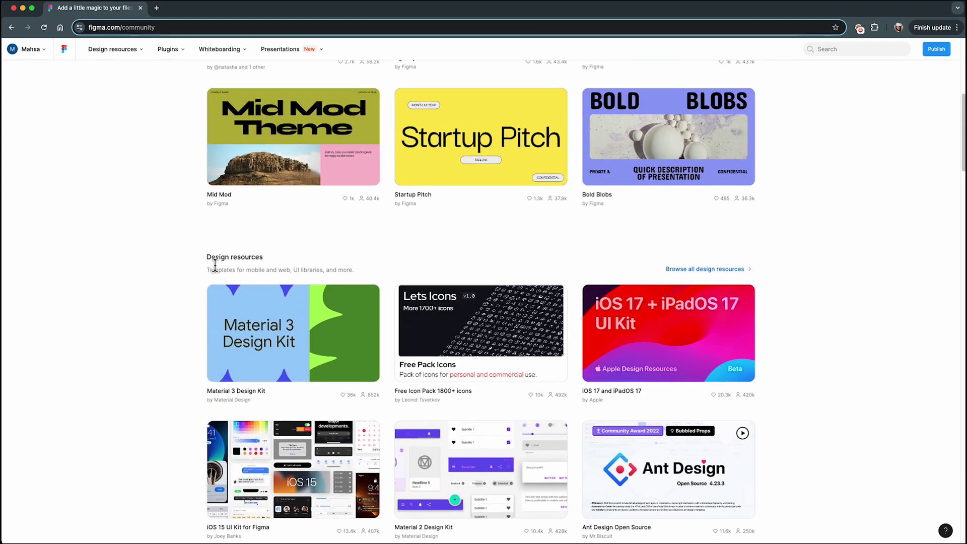
Open the full Community collection of design resources and browse its design templates
click(693, 274)
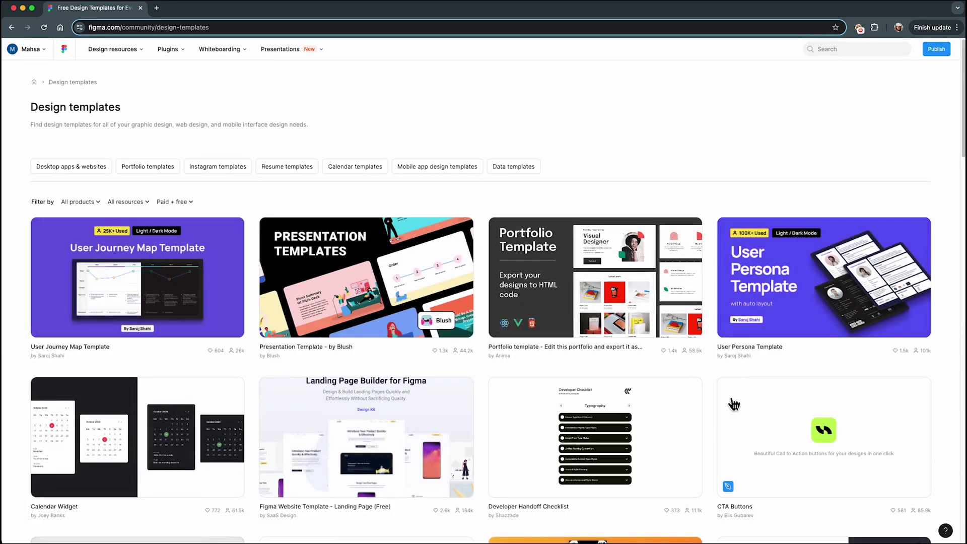
scroll(724, 375, down, 5)
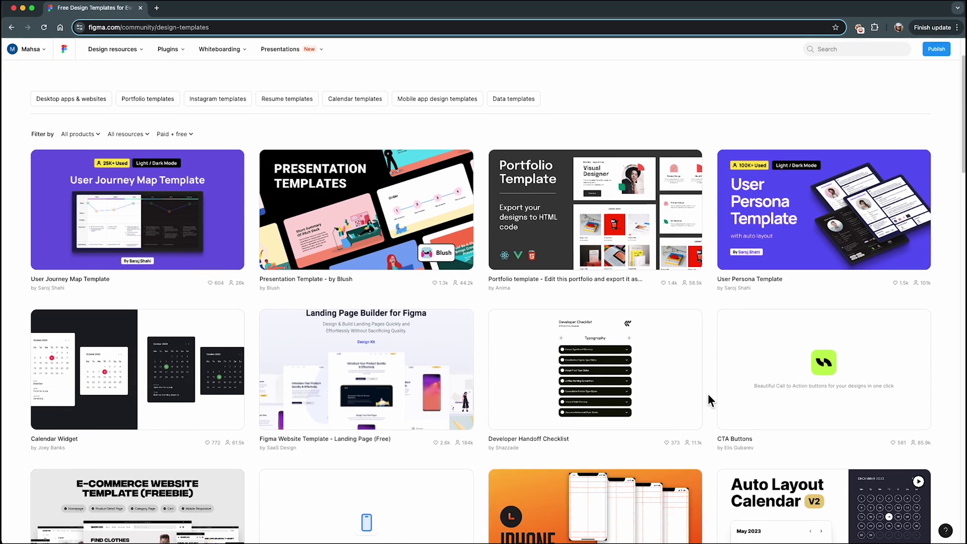
scroll(708, 394, down, 8)
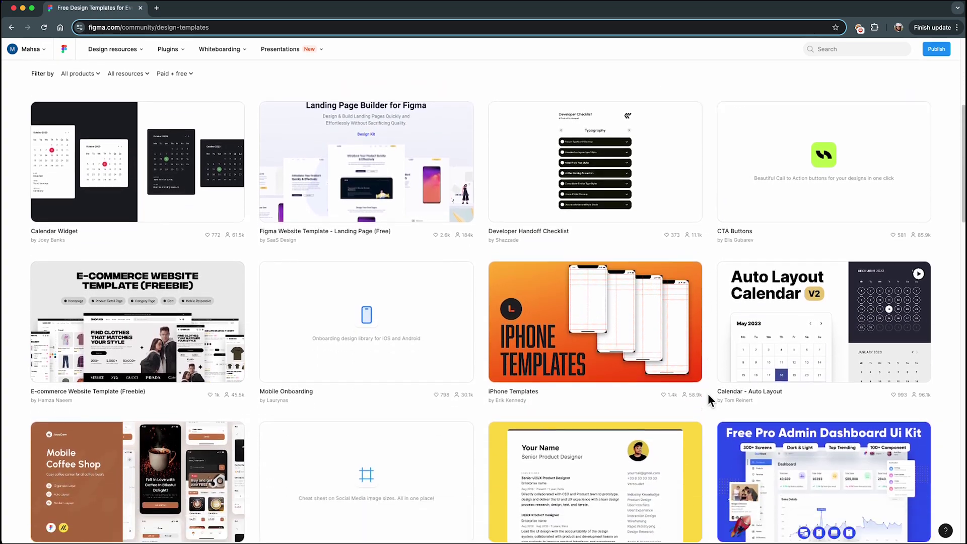
scroll(708, 394, down, 6)
scroll(708, 394, down, 11)
scroll(709, 394, down, 16)
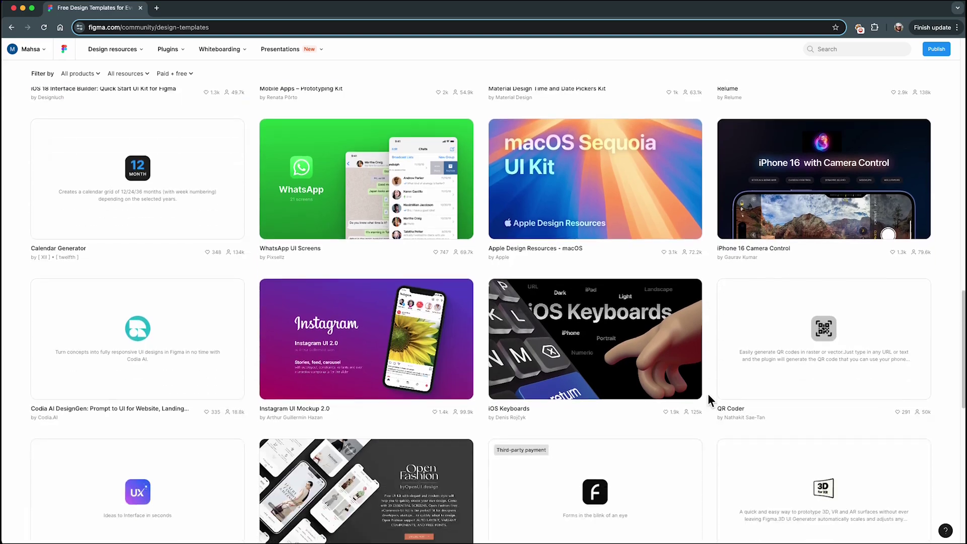
scroll(708, 394, up, 20)
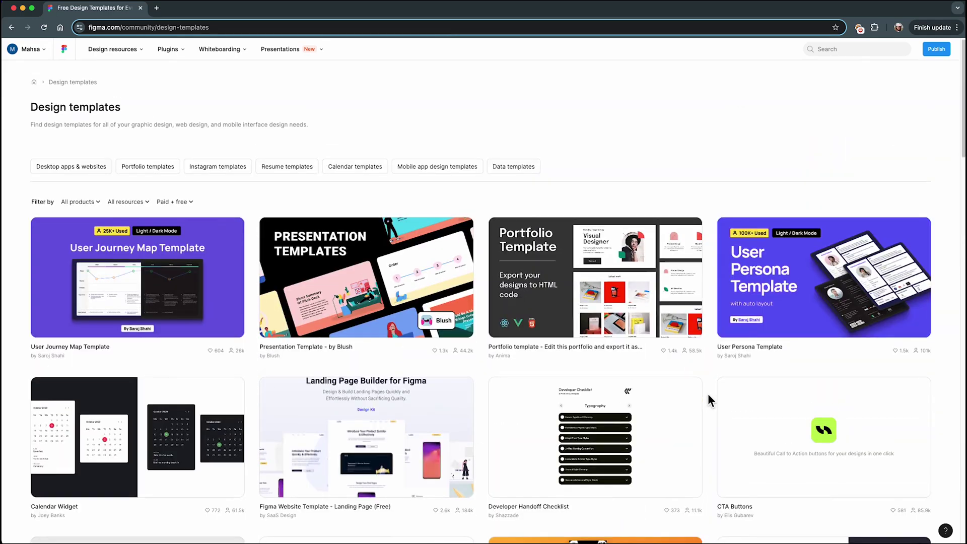
Search the Community for "food recipe" and open the page of the free Recipely Food Recipe Mobile App UI Kit
click(864, 49)
text(f)
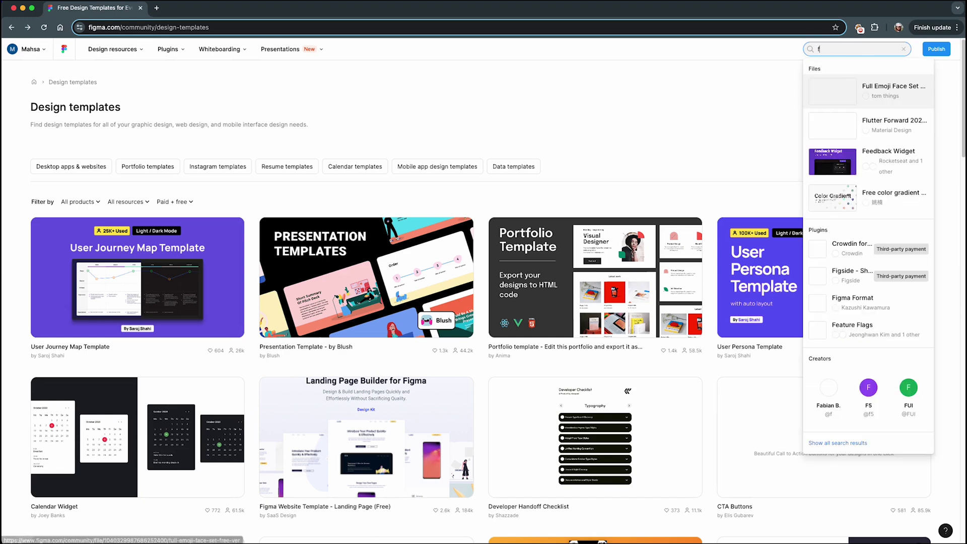
text(ood recipe)
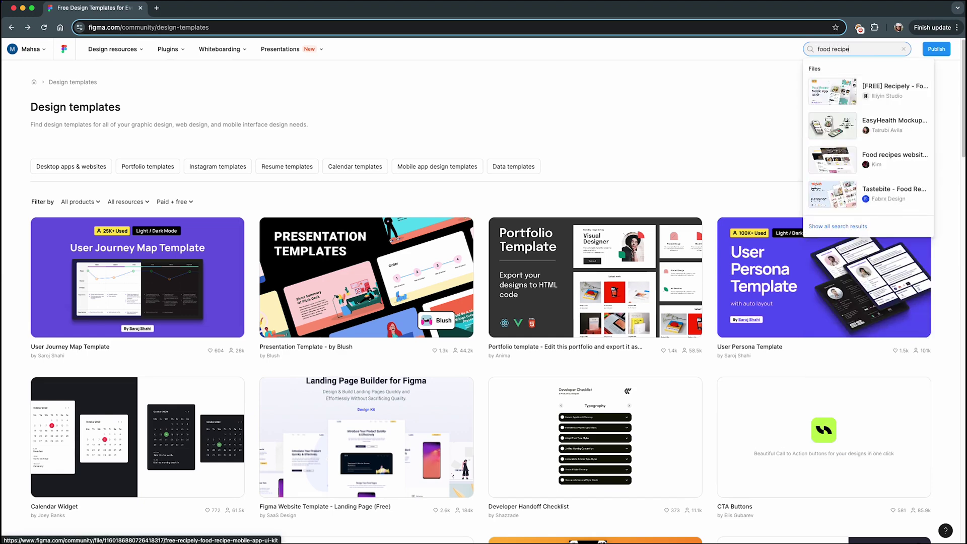
key(Return)
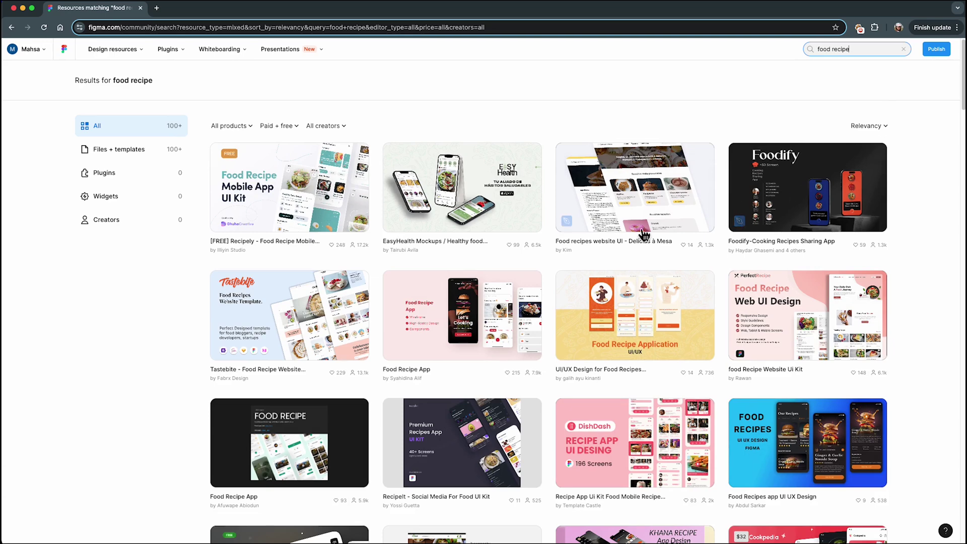
click(330, 210)
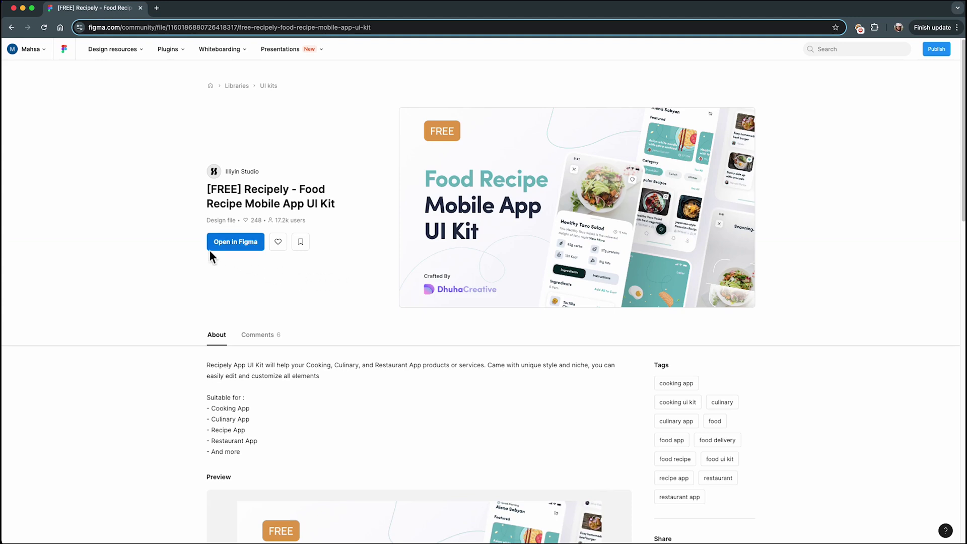
Open the Recipely kit as an editable Figma file and show its Design page
click(247, 249)
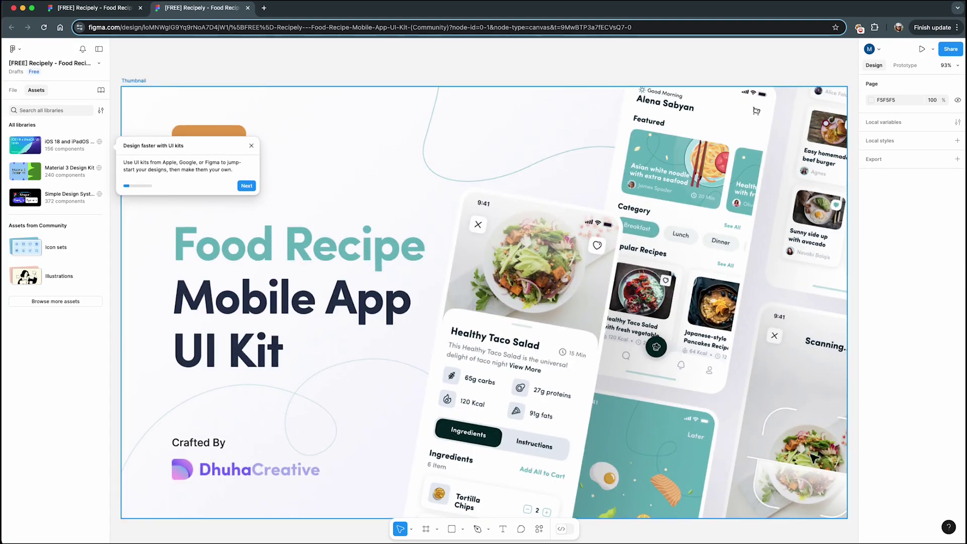
click(15, 92)
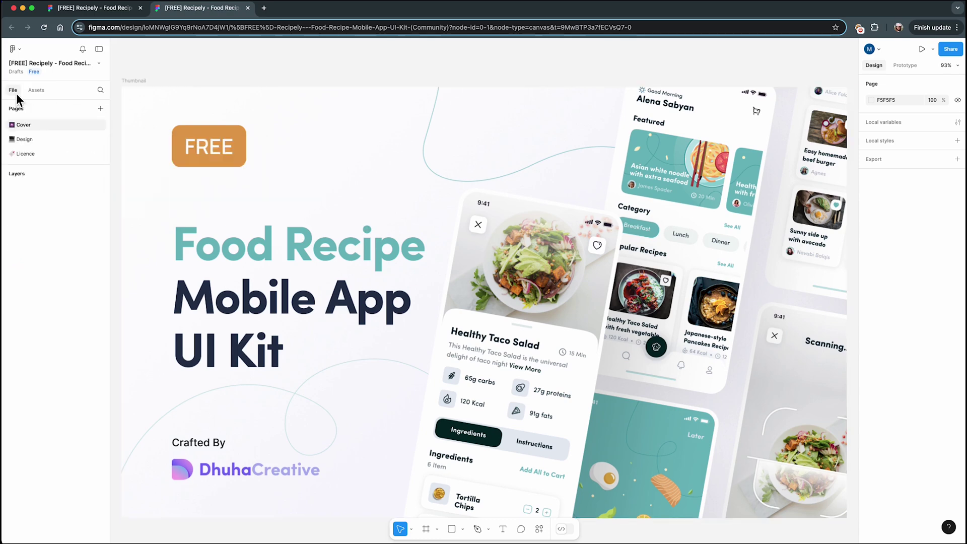
click(23, 141)
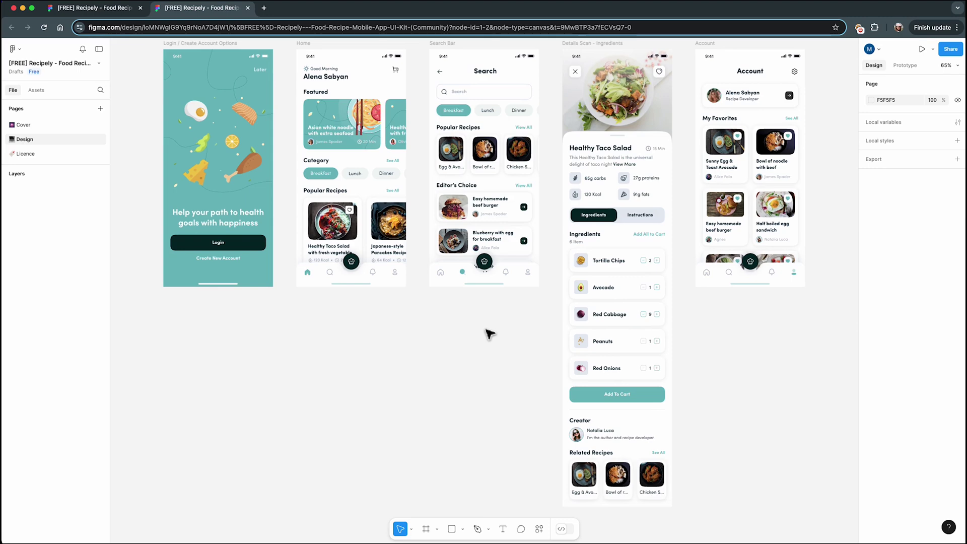
Try moving individual elements on the login, search and recipe details screens, restoring each one to its original place
click(225, 241)
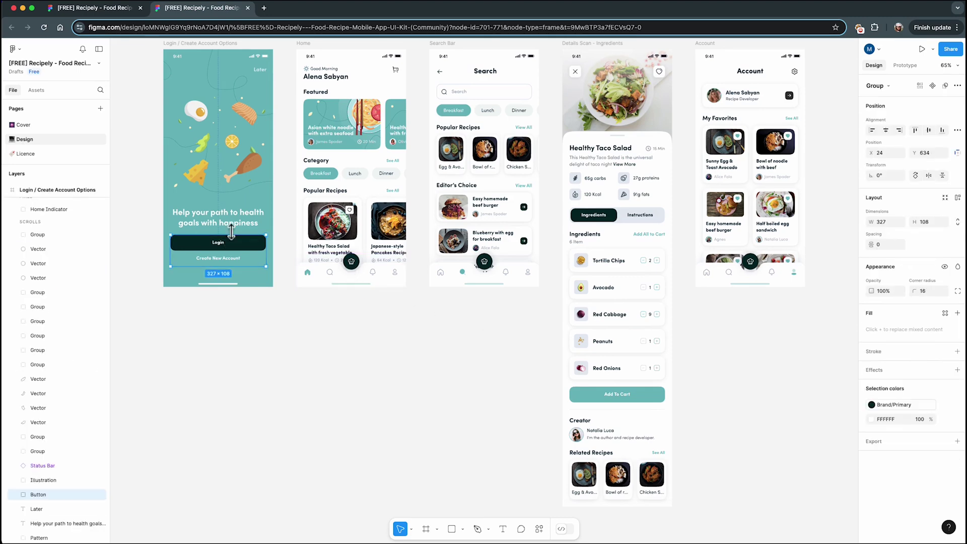
click(247, 188)
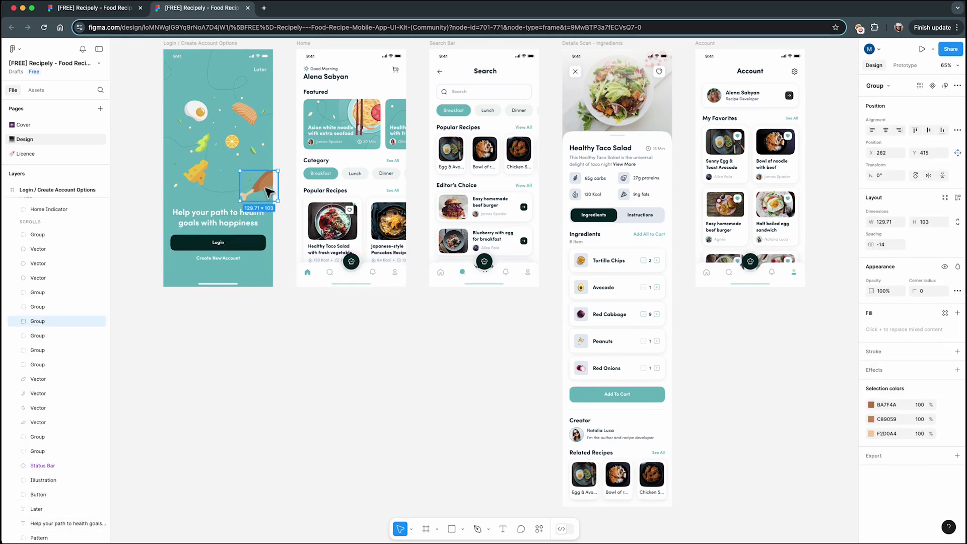
drag(267, 191, 251, 173)
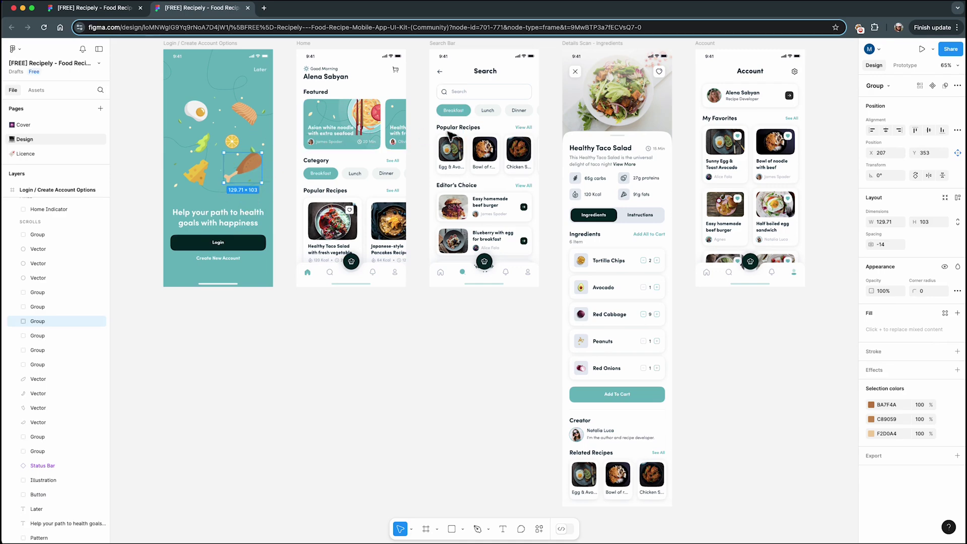
drag(504, 150, 541, 157)
key(super+z)
drag(651, 167, 687, 222)
key(super+z)
double_click(634, 217)
key(super+z)
click(817, 356)
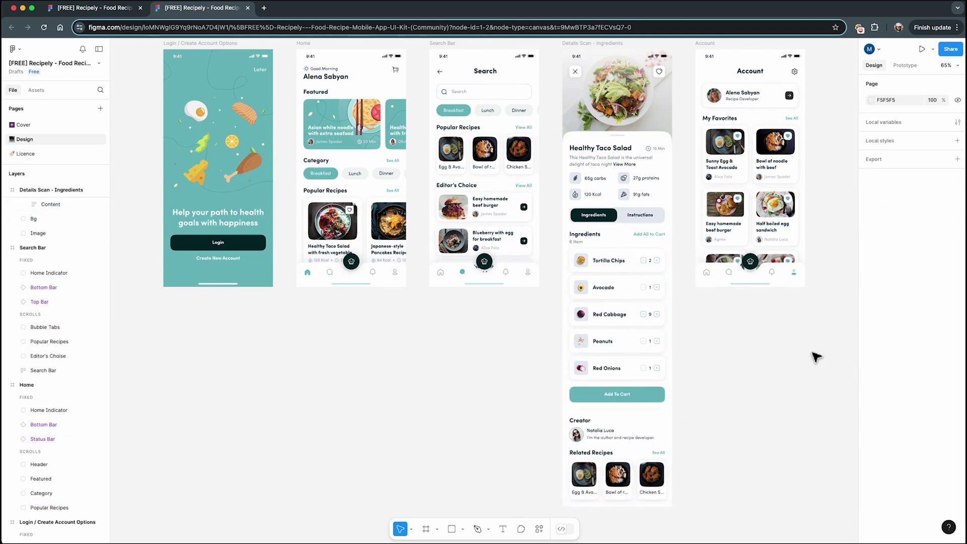
Close the extra browser tab with the Recipely kit and return from the kit file to the team's drafts
key(super+w)
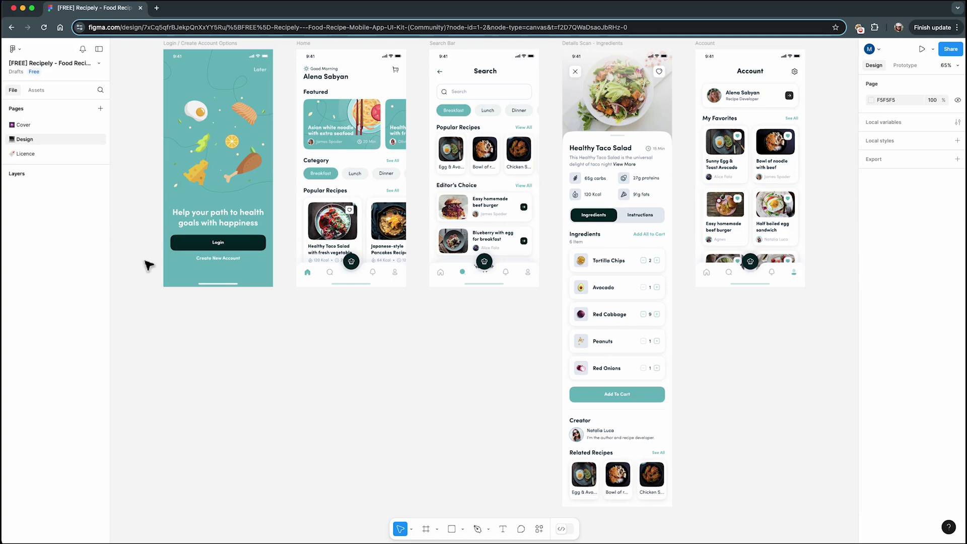
click(14, 49)
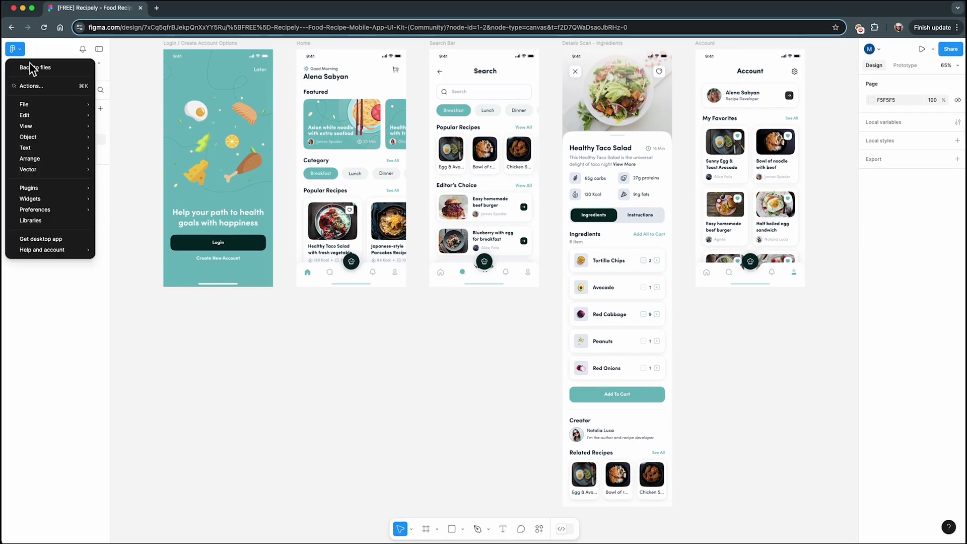
click(35, 65)
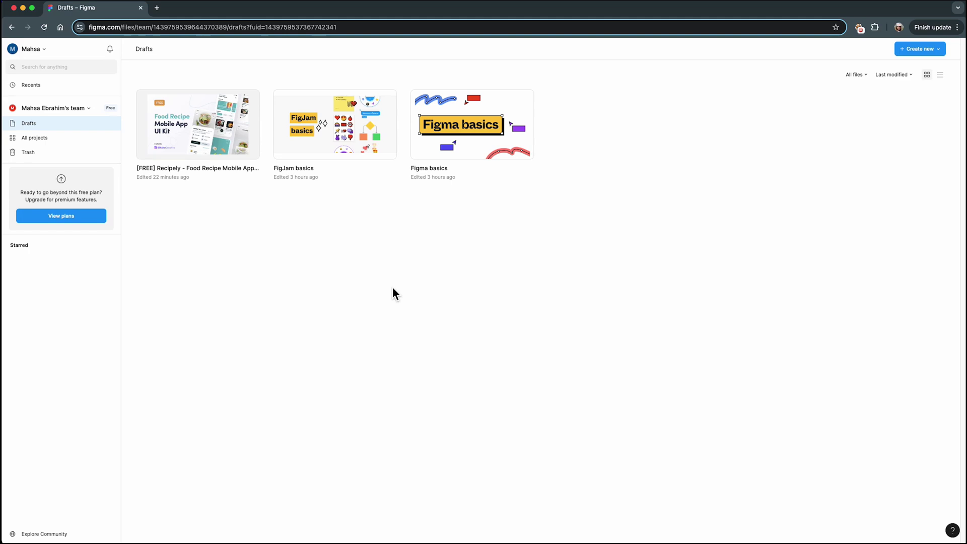
Review both ways of creating a new design file from the drafts without creating one
click(920, 49)
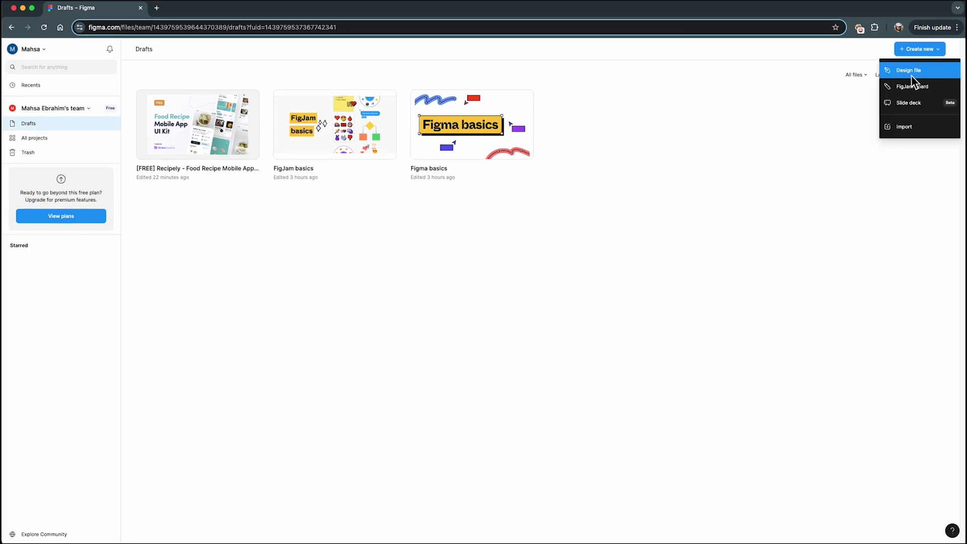
click(699, 190)
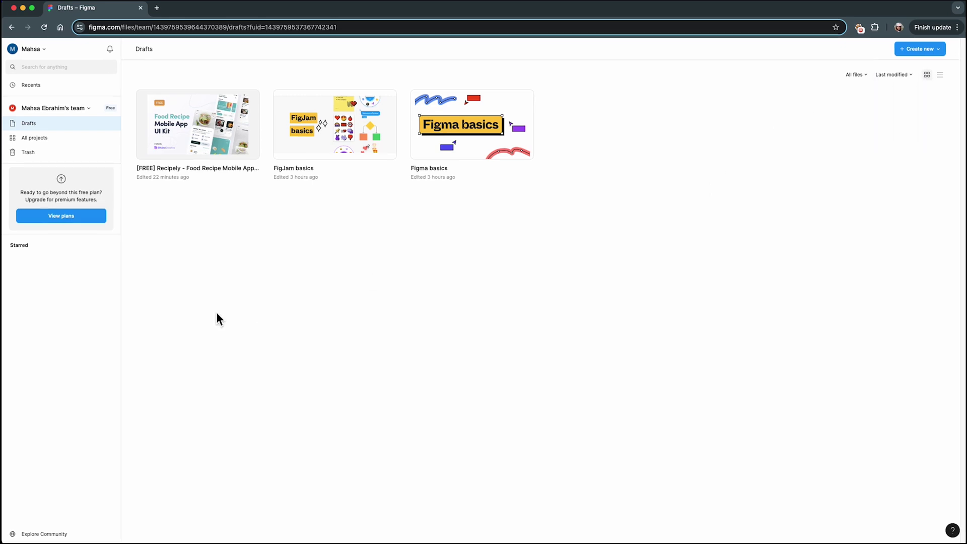
click(106, 124)
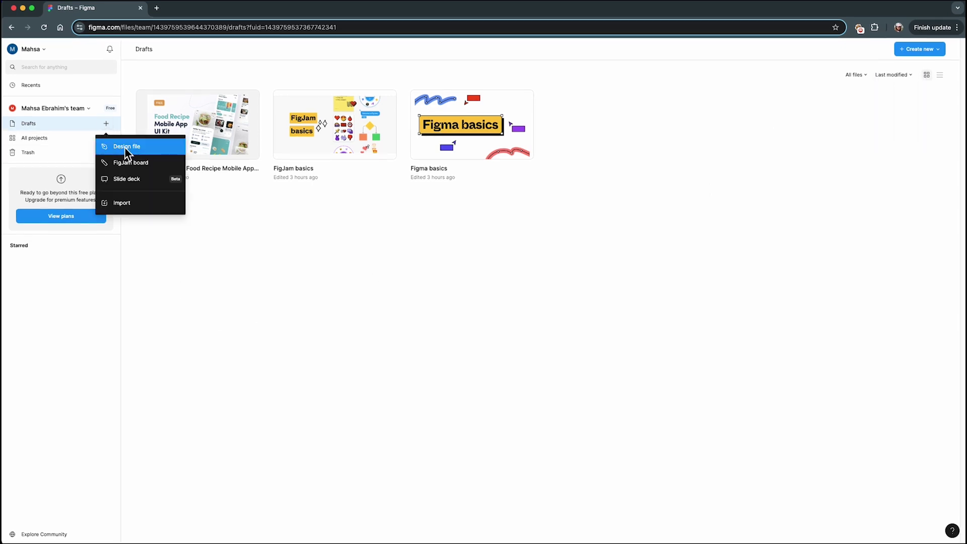
click(311, 253)
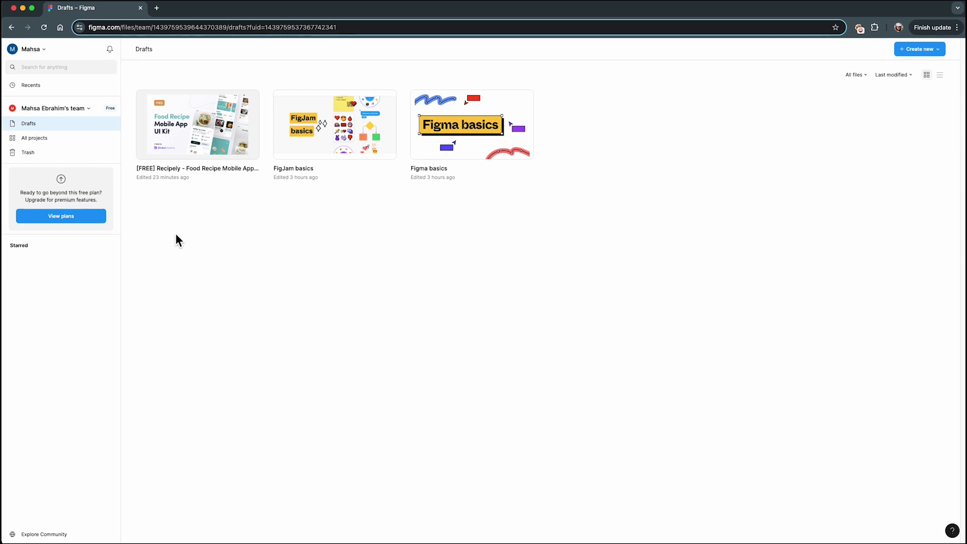
Create a team named Practice Together, skip adding collaborators and choose the free Starter plan
click(91, 106)
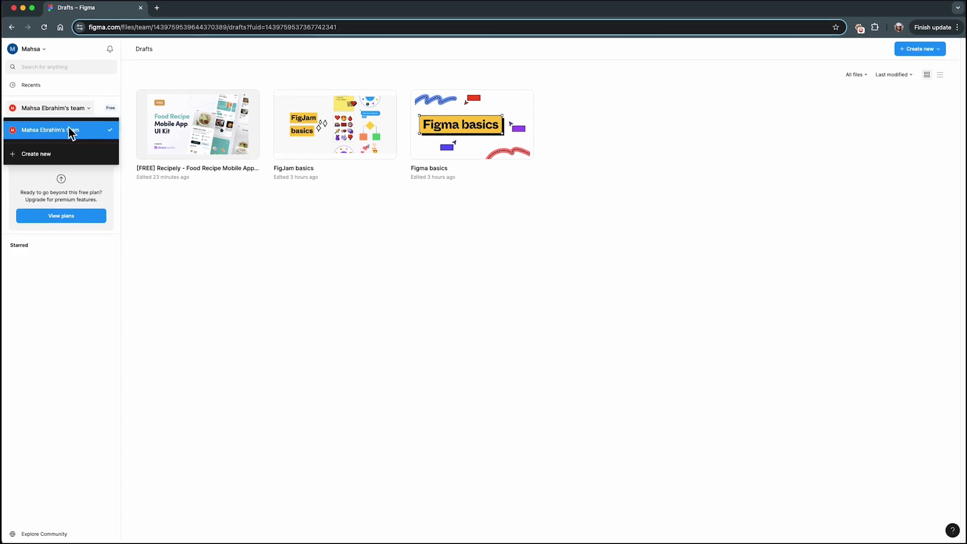
click(49, 157)
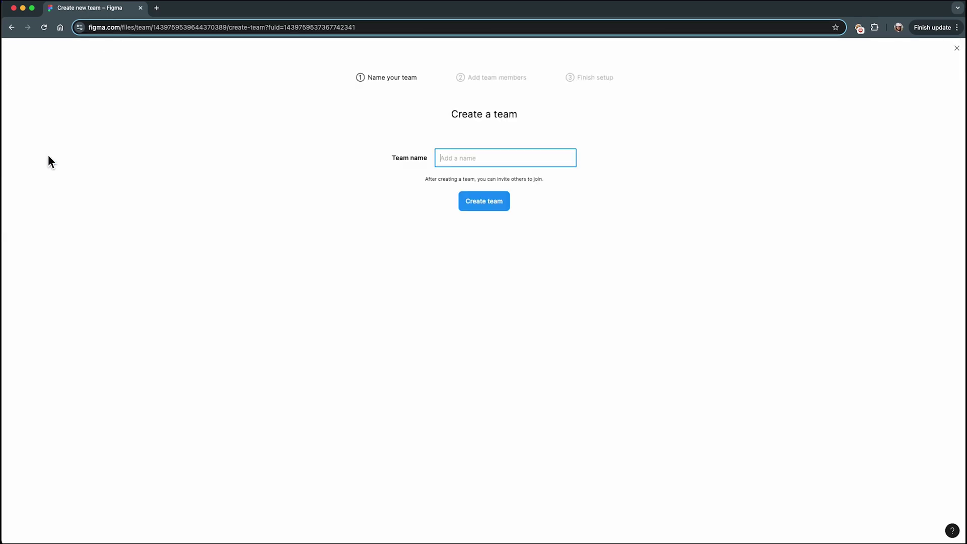
text(Practice Together)
click(489, 209)
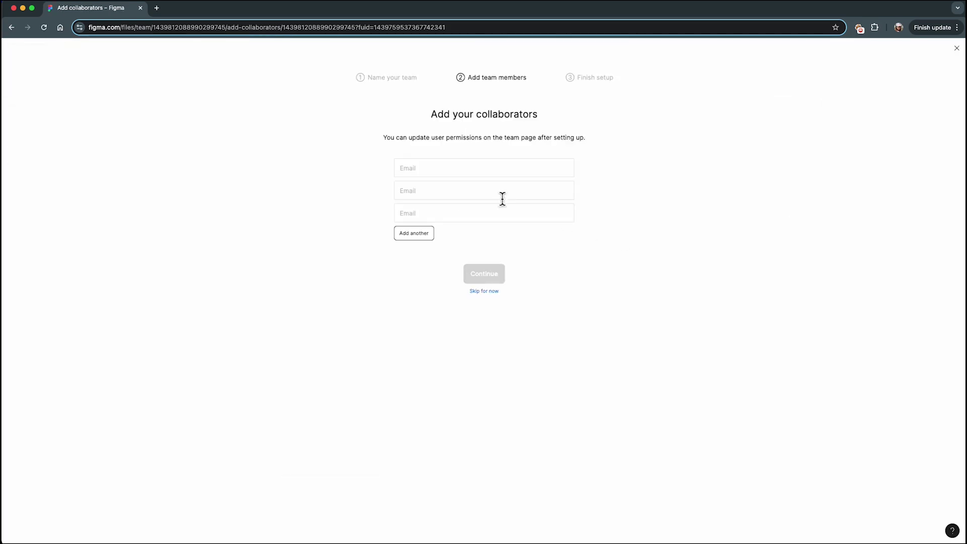
click(491, 297)
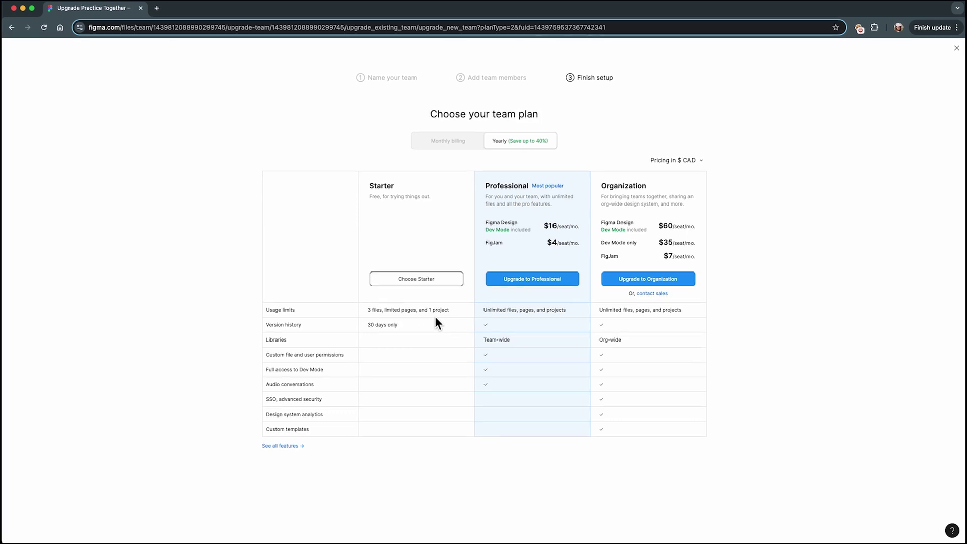
click(413, 282)
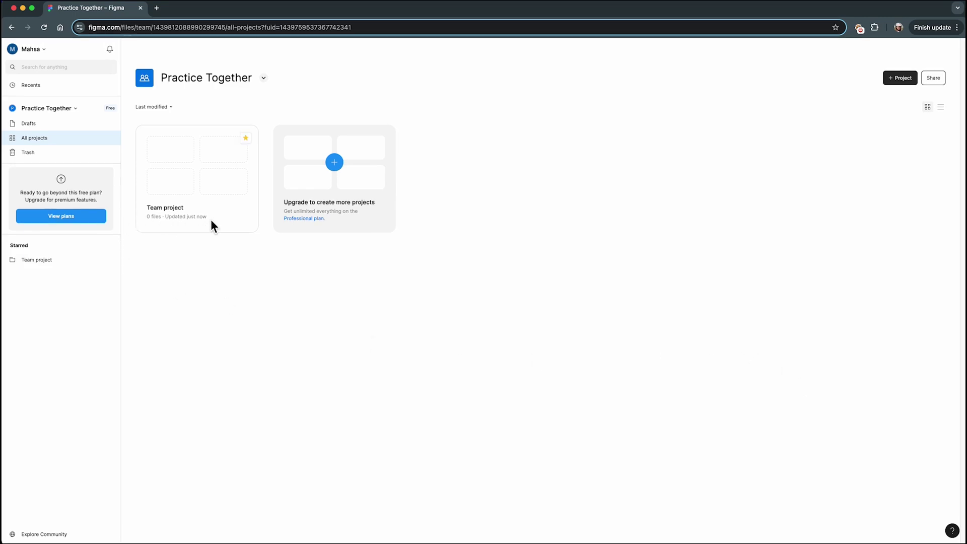
Open the new team's Team project and create a design file in it
click(234, 222)
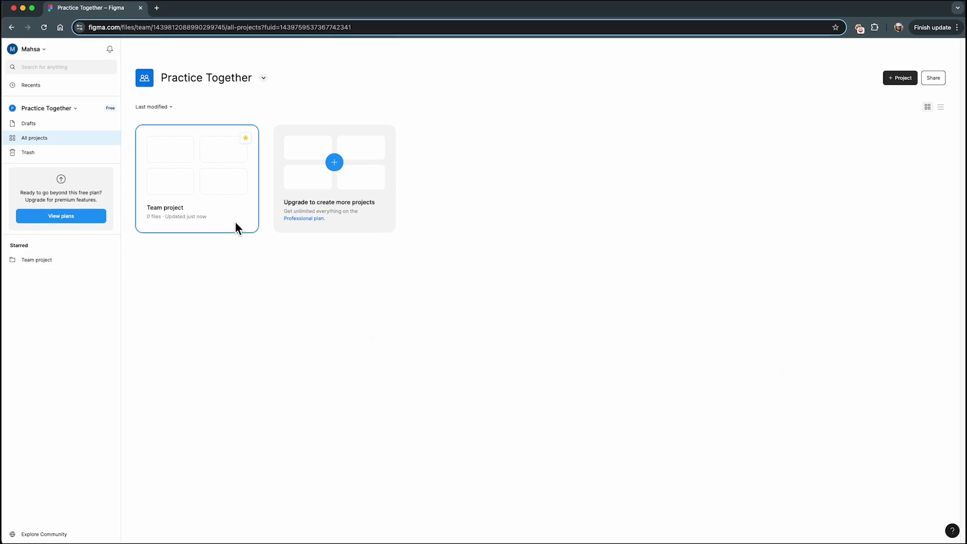
double_click(234, 222)
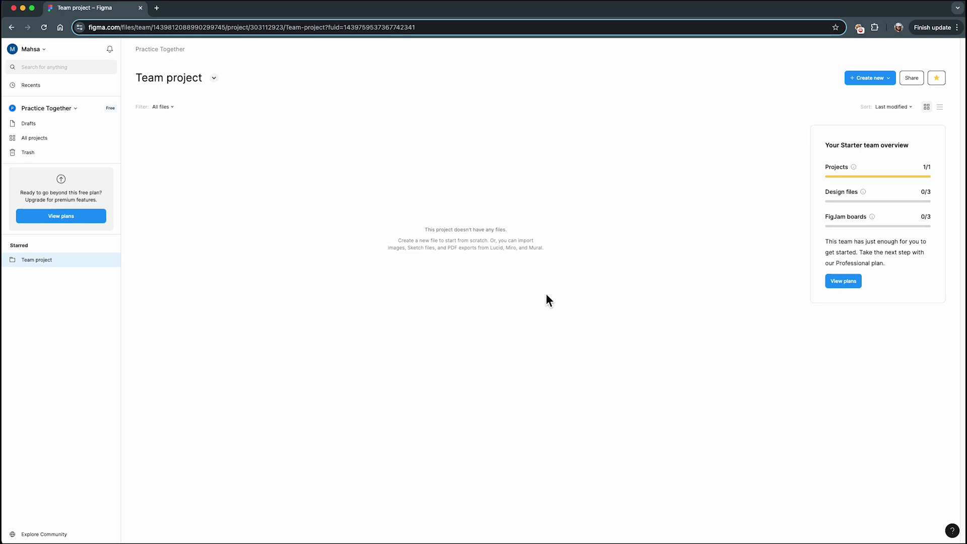
click(885, 80)
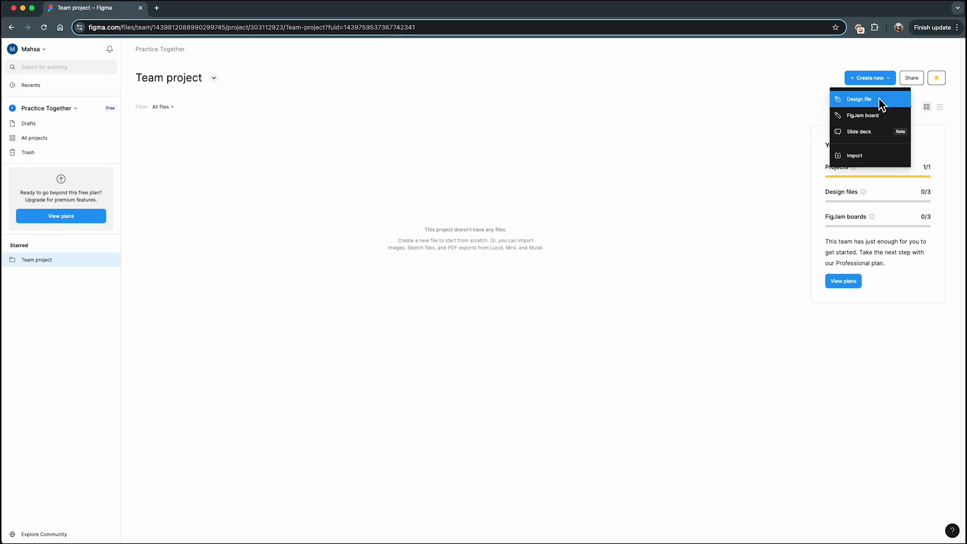
click(879, 101)
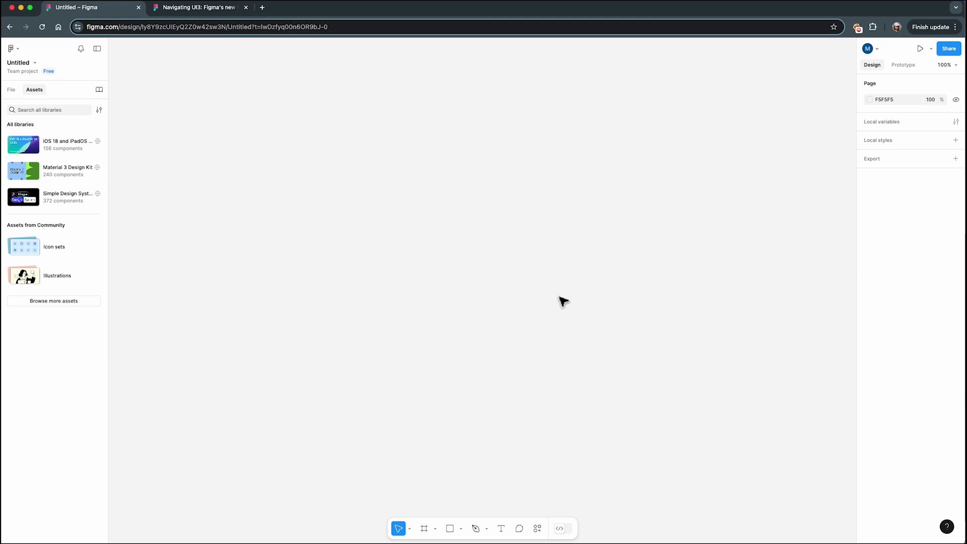
Review the editor's help and support options, and minimize the interface to enlarge the canvas
click(947, 527)
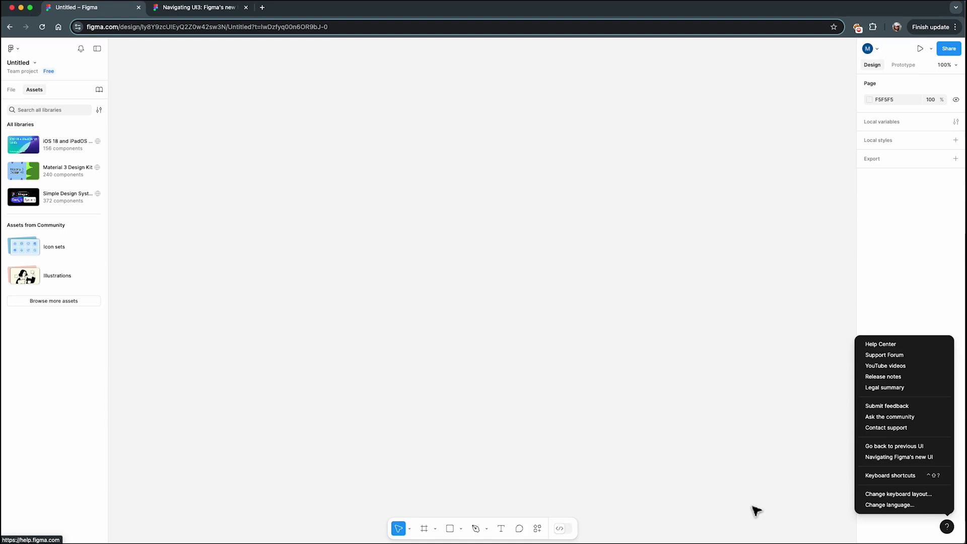
click(757, 511)
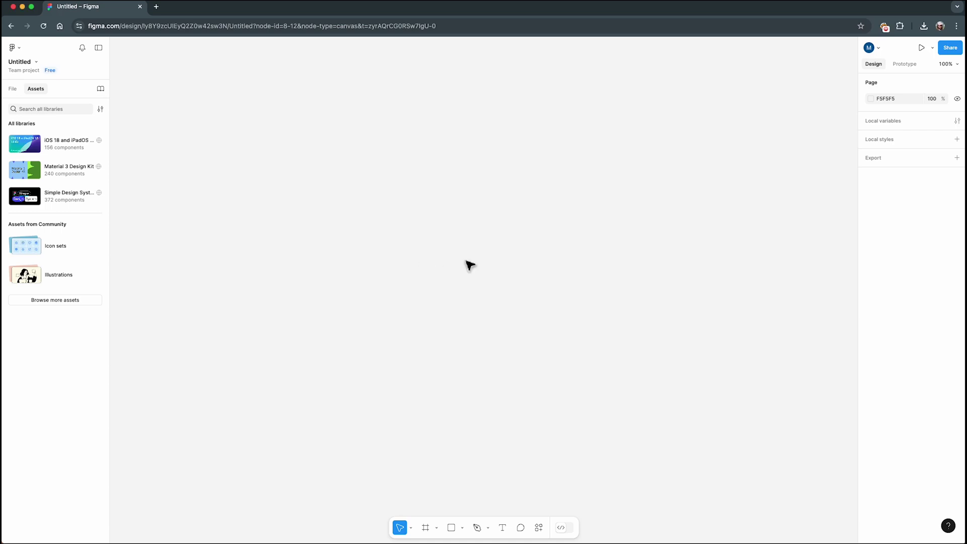
click(98, 48)
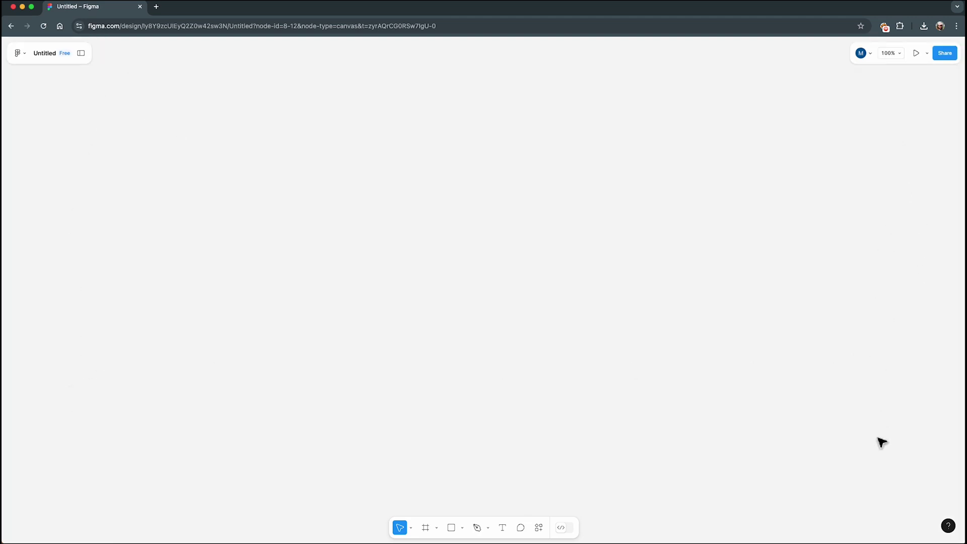
Expand the minimized interface and check all notifications
click(81, 53)
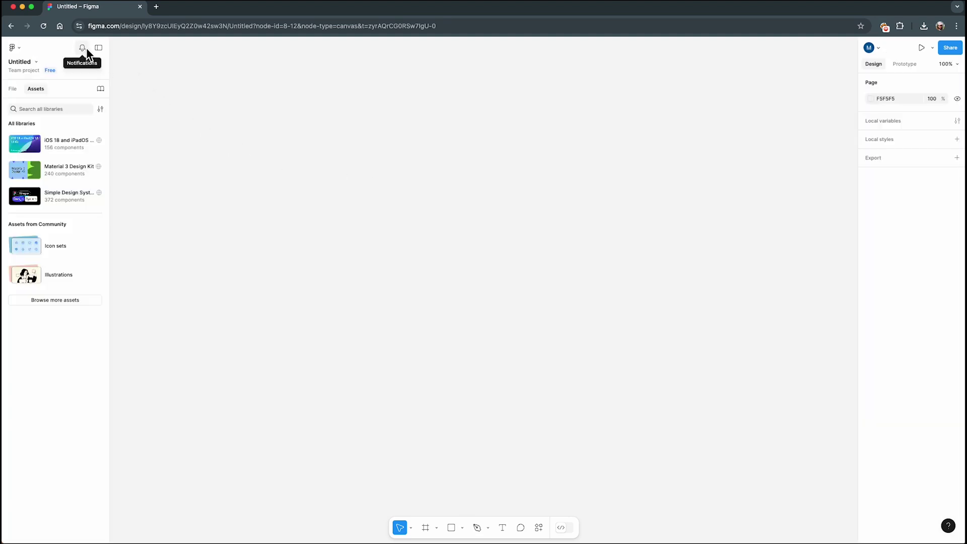
click(85, 47)
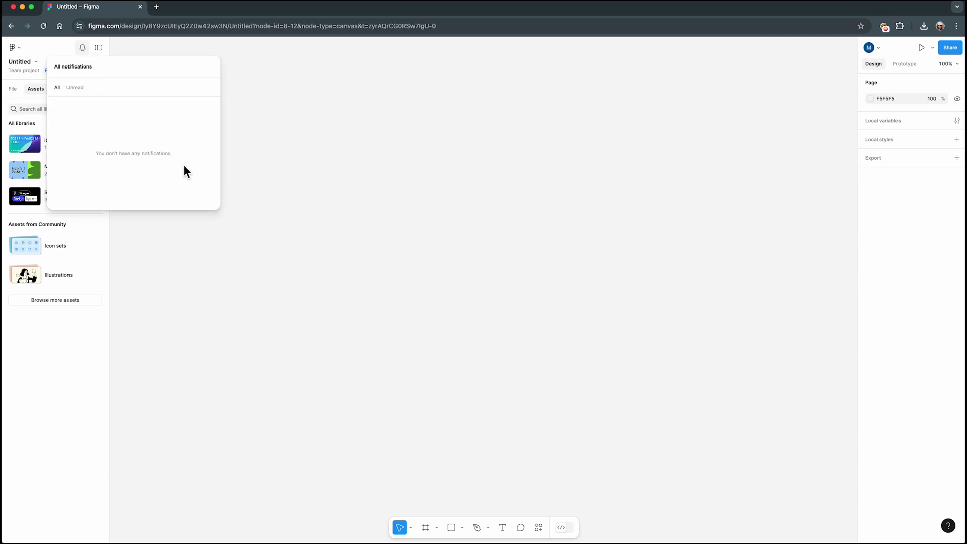
click(274, 136)
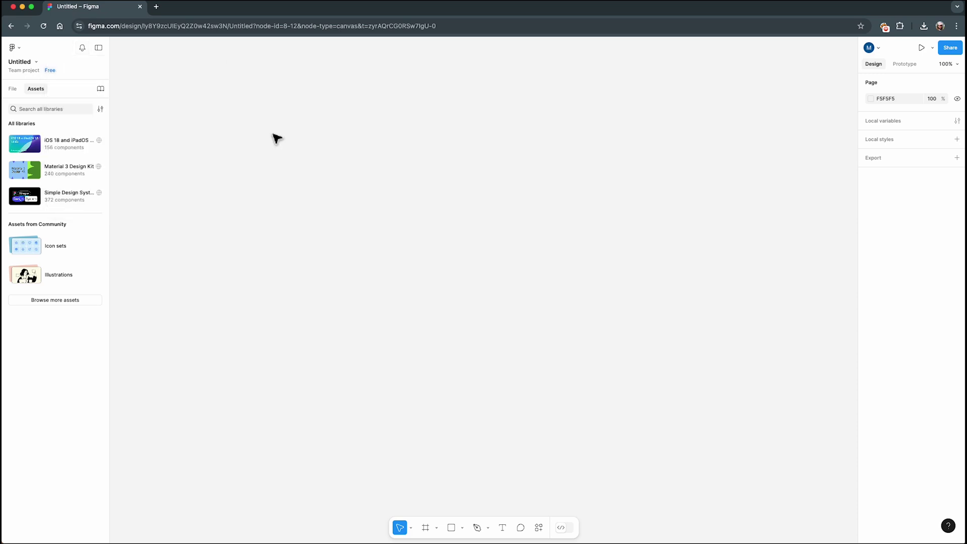
Rename the design file as Practice and review the available file actions
double_click(23, 62)
text(Practice)
click(69, 72)
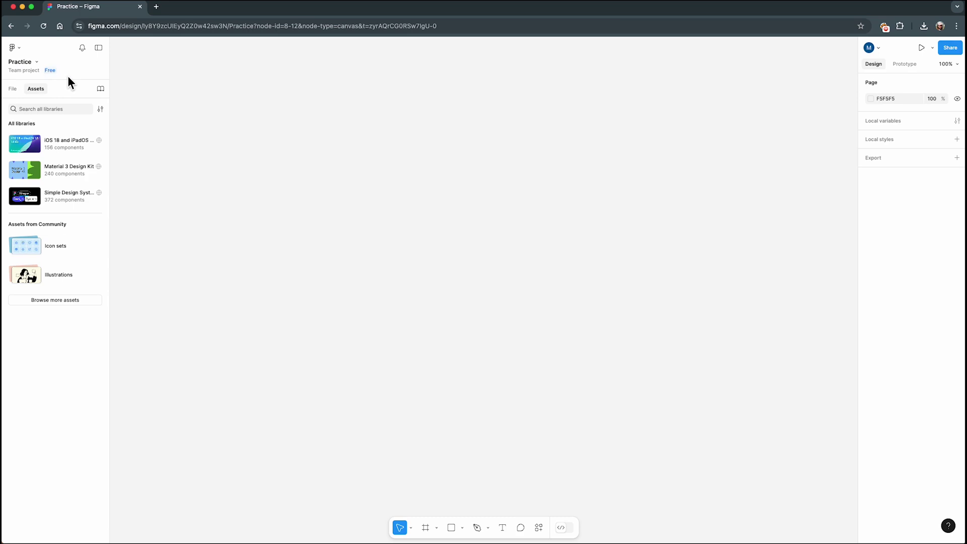
click(37, 62)
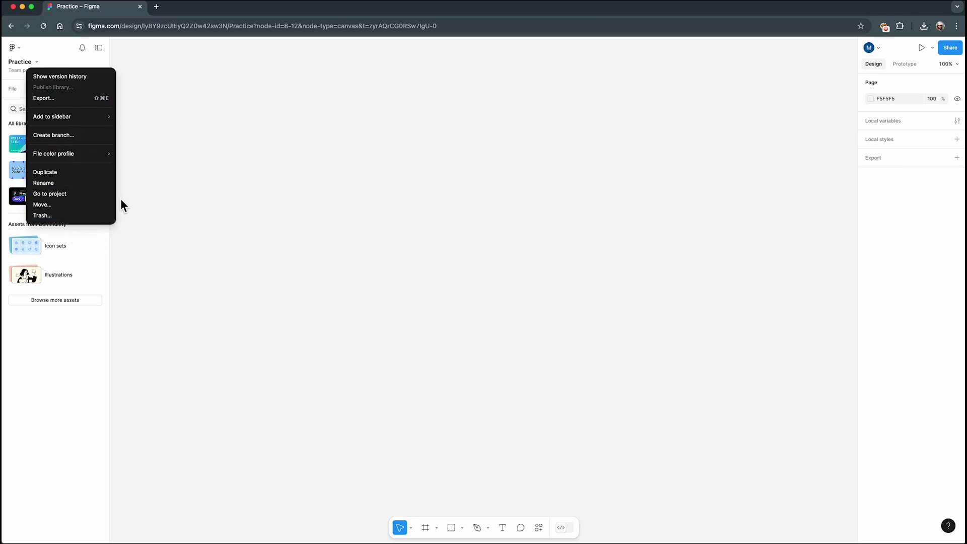
click(141, 156)
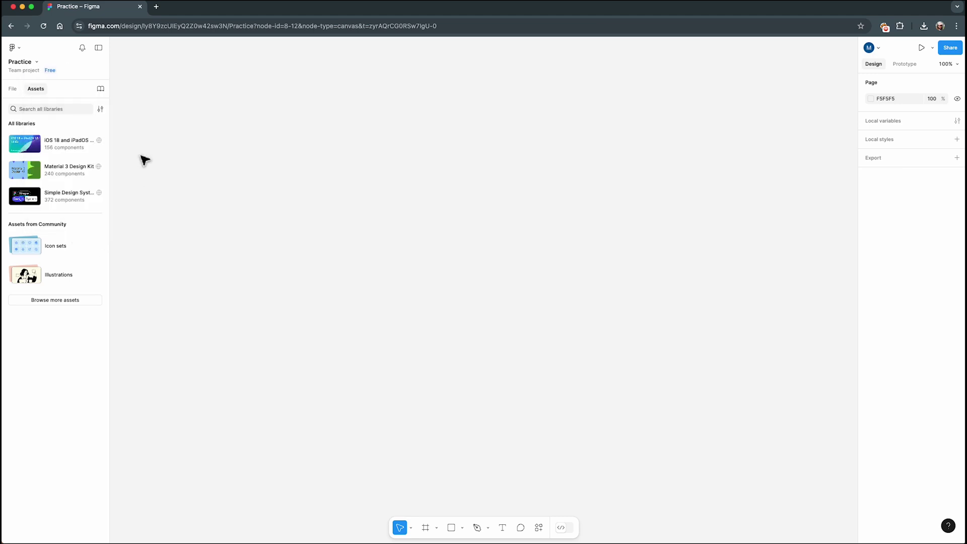
Add Page 2 and Page 3 to the file, and try to add a fourth page
click(14, 88)
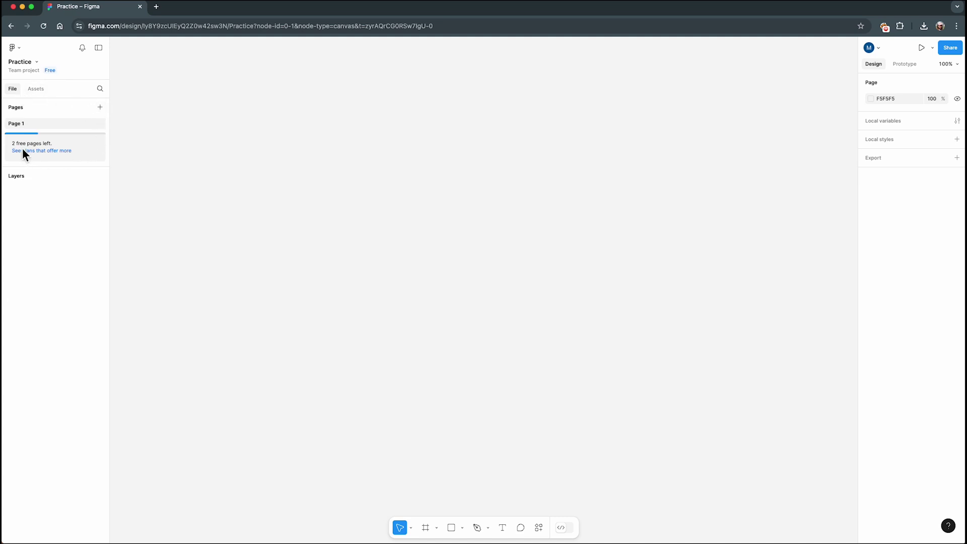
click(100, 107)
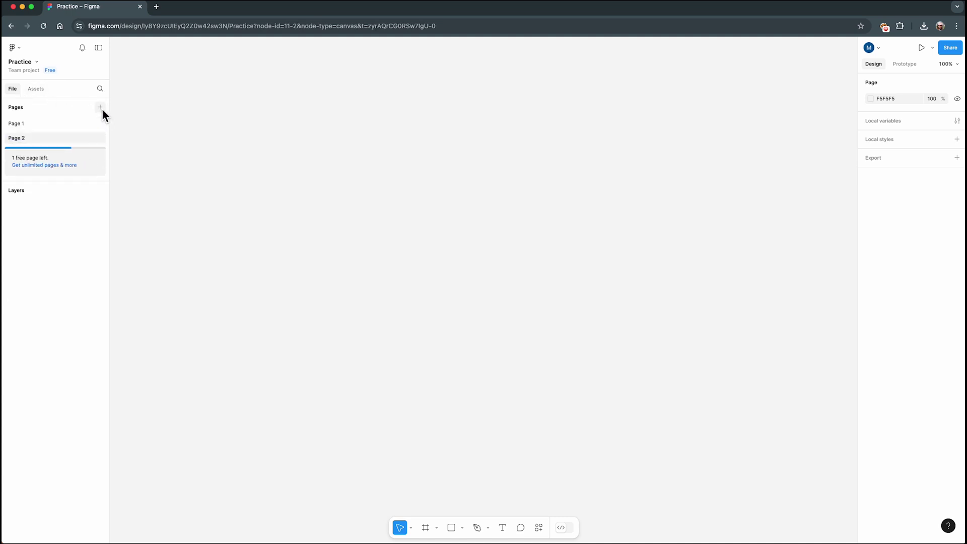
click(100, 107)
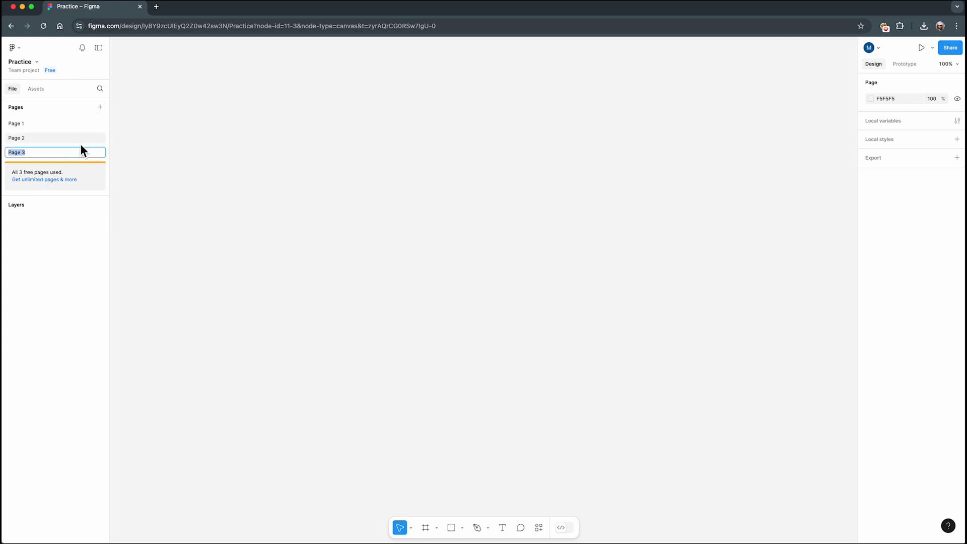
click(105, 110)
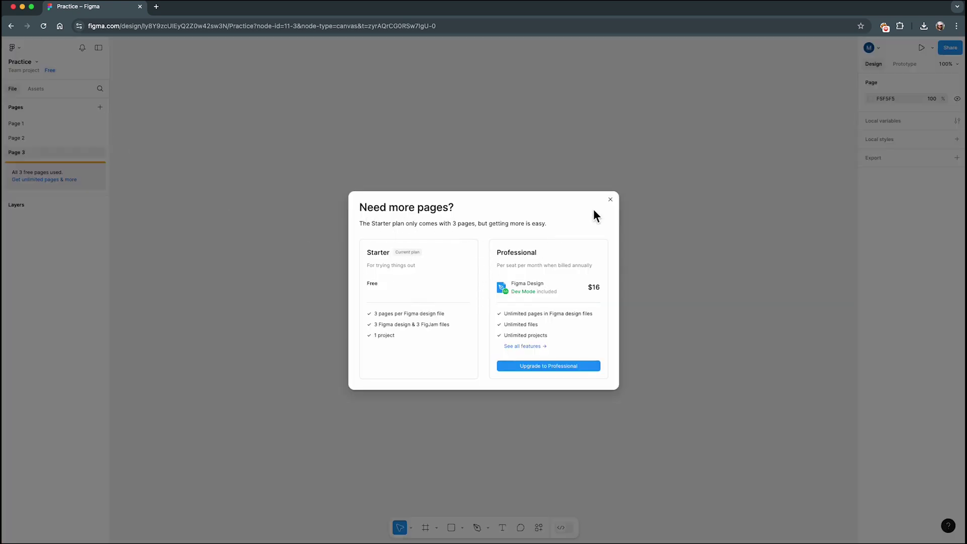
click(610, 200)
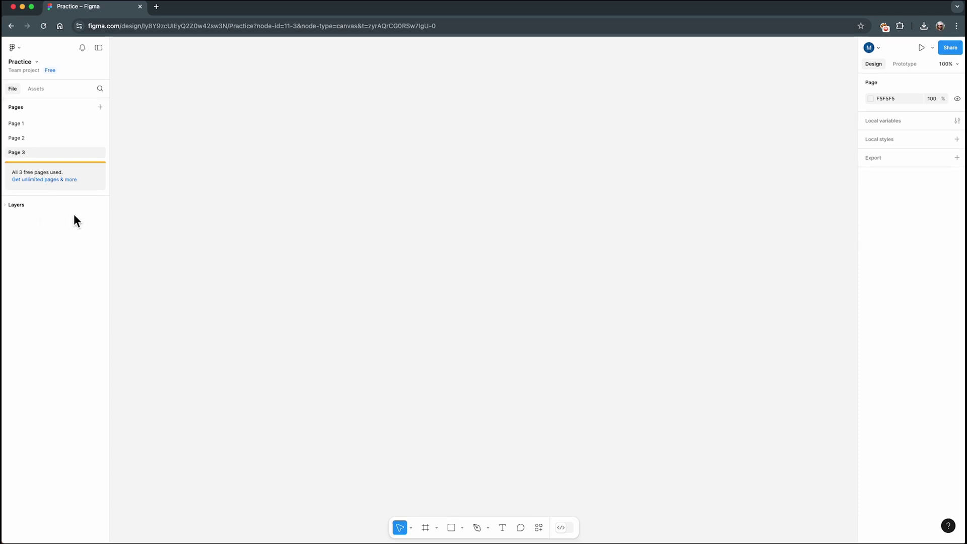
Review the available asset libraries and the spotlight and audio options of the account's avatar
click(36, 89)
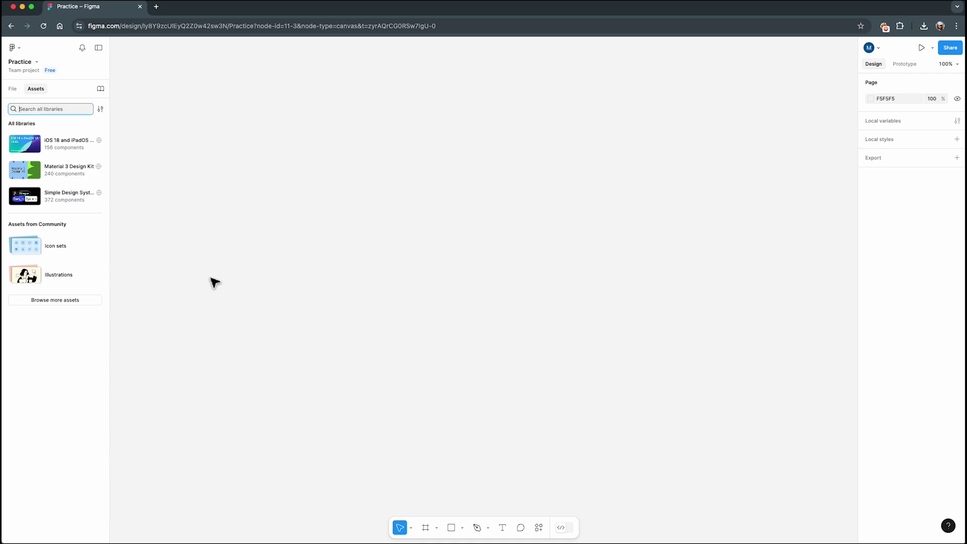
click(880, 50)
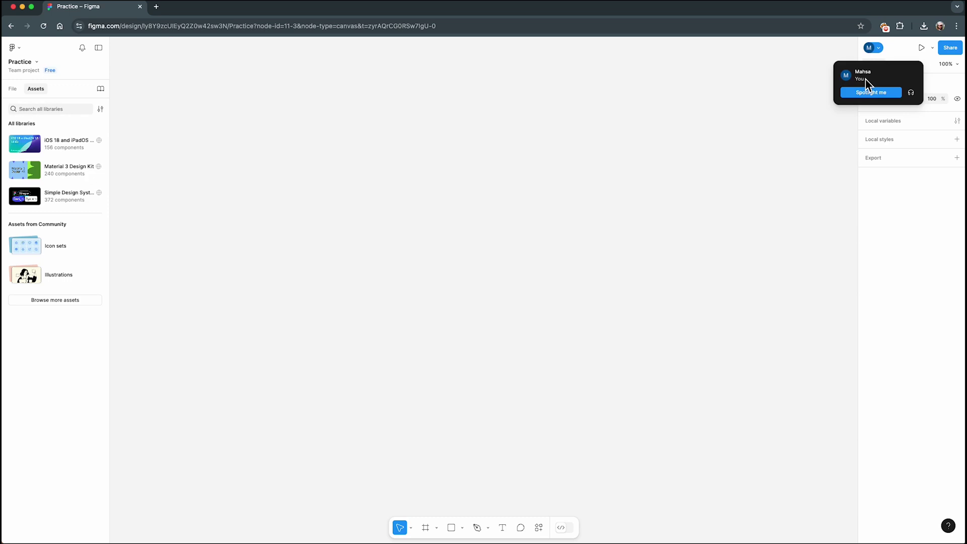
click(897, 56)
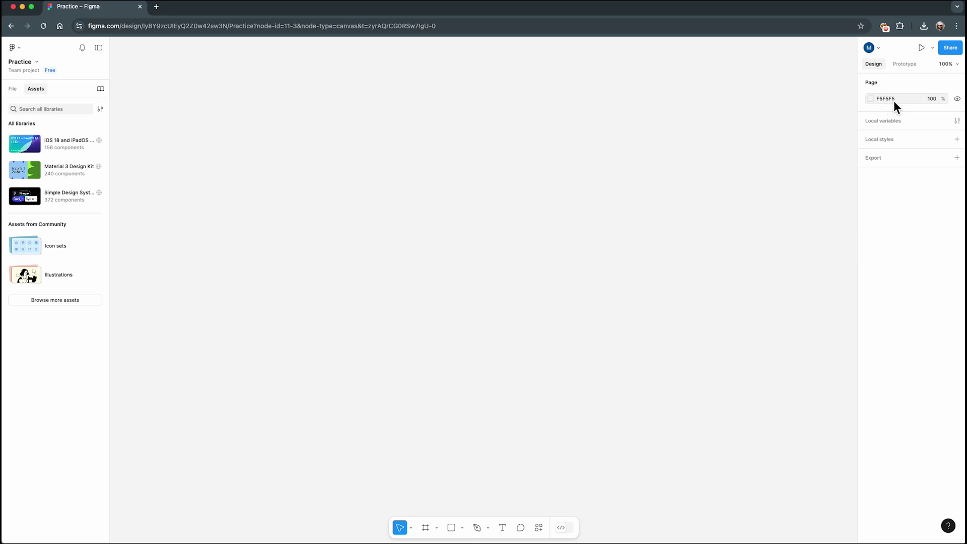
Try out a different page background color with the color picker and undo it
click(871, 99)
drag(794, 116, 758, 121)
key(super+z)
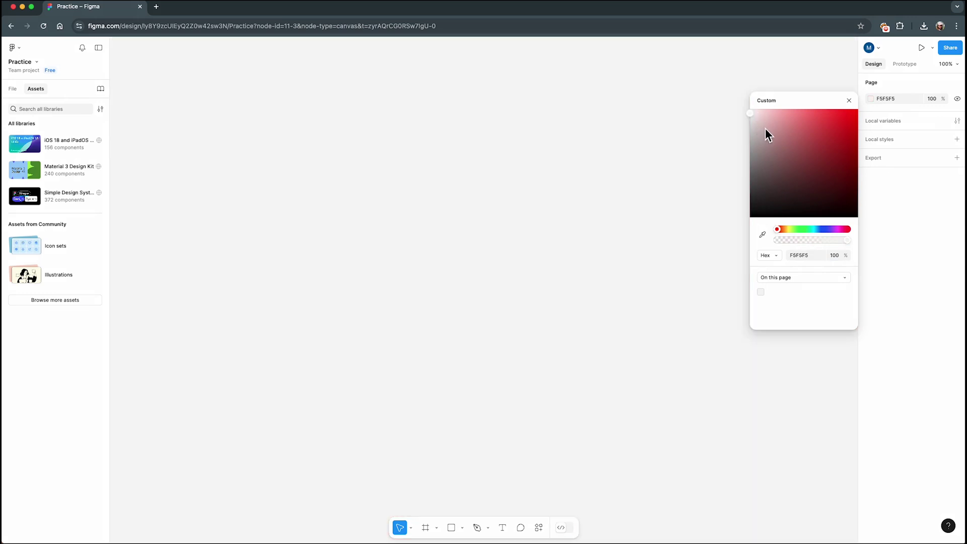
click(849, 100)
Set the page background opacity to 50%, and try undoing and redoing the change before undoing it again
click(933, 99)
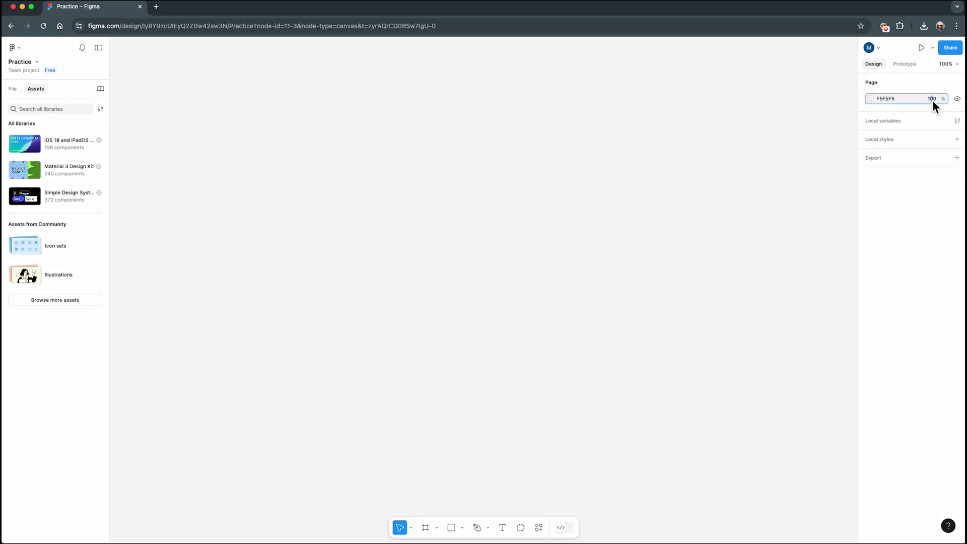
text(50)
key(Return)
key(super+z)
key(super+shift+z)
key(super+z)
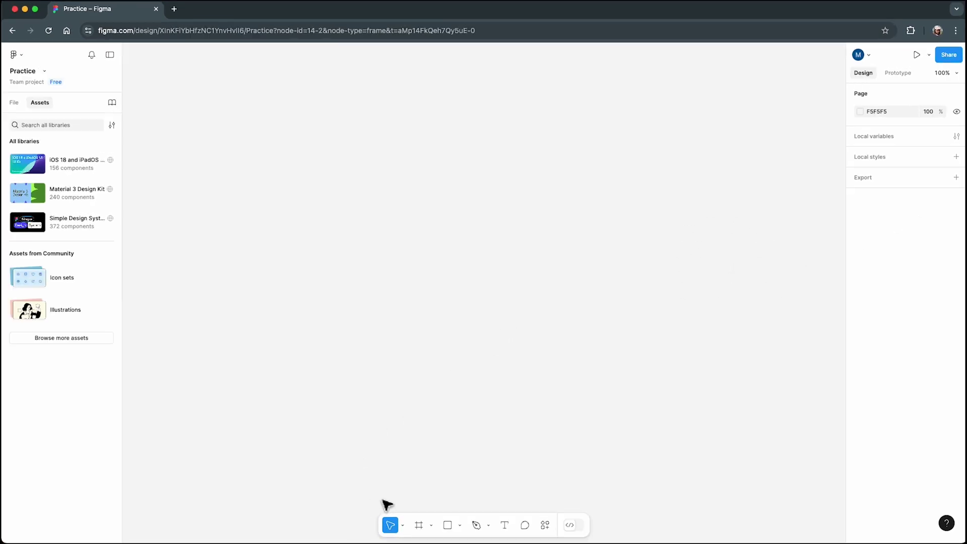
Review the variants of the Move tool and of the Frame tool without switching tools
click(404, 524)
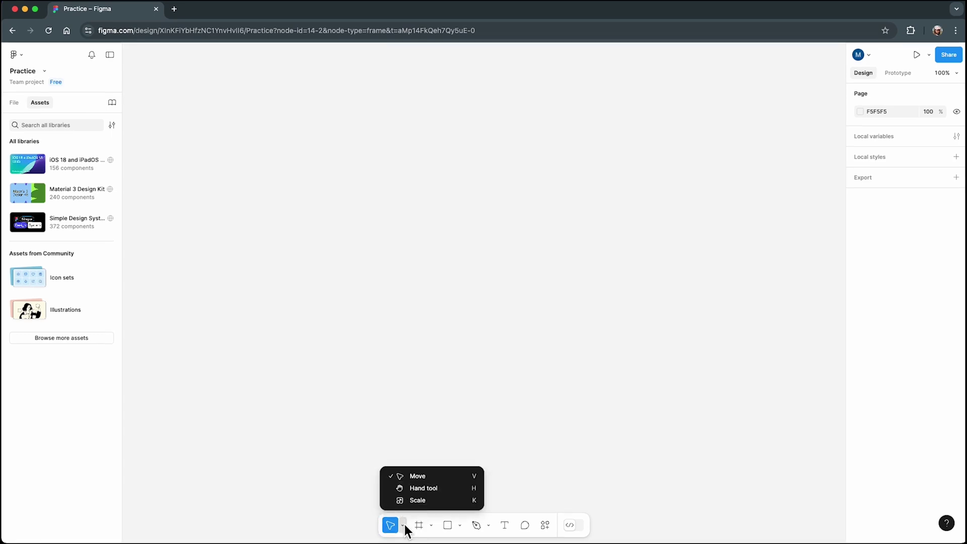
click(452, 480)
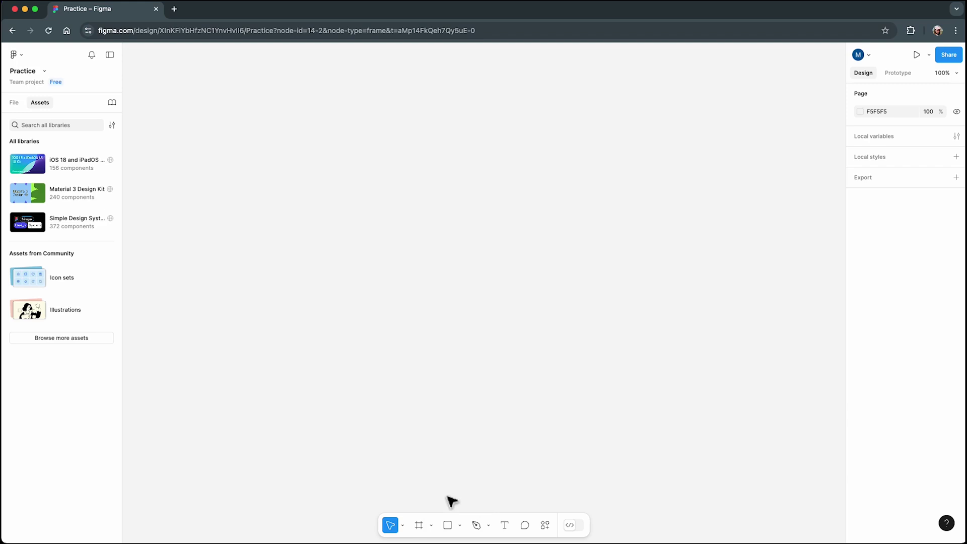
click(434, 523)
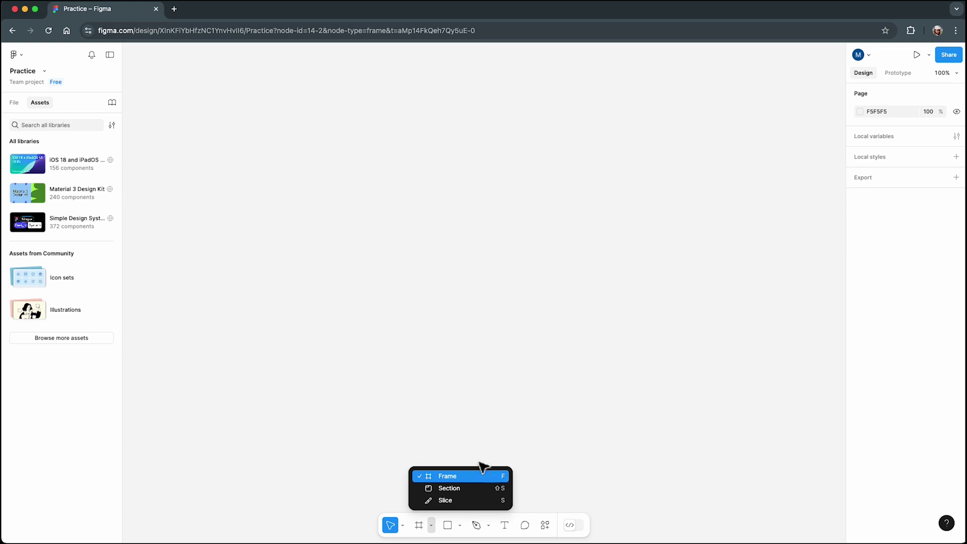
click(474, 434)
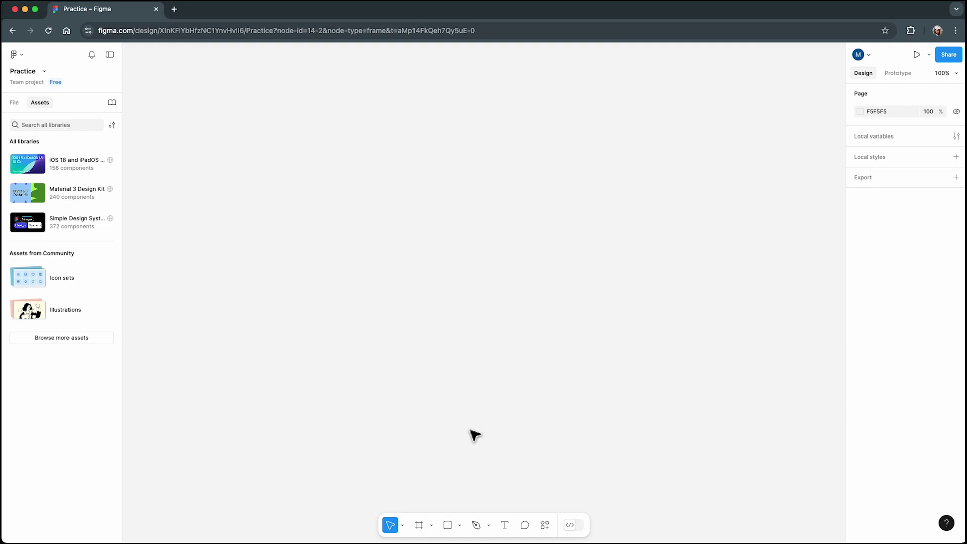
Draw a freehand frame about 288 × 238 near the middle of the canvas and deselect it
key(f)
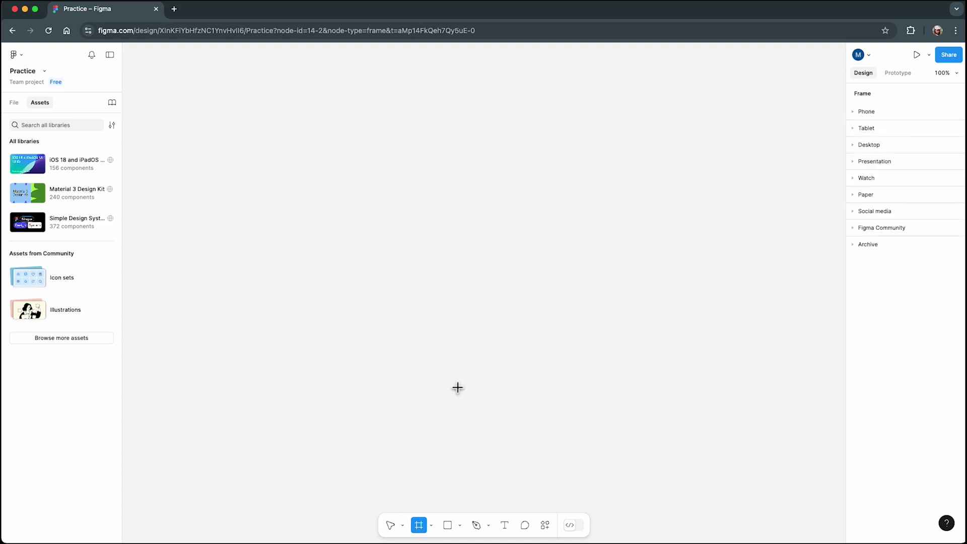
drag(420, 274, 558, 386)
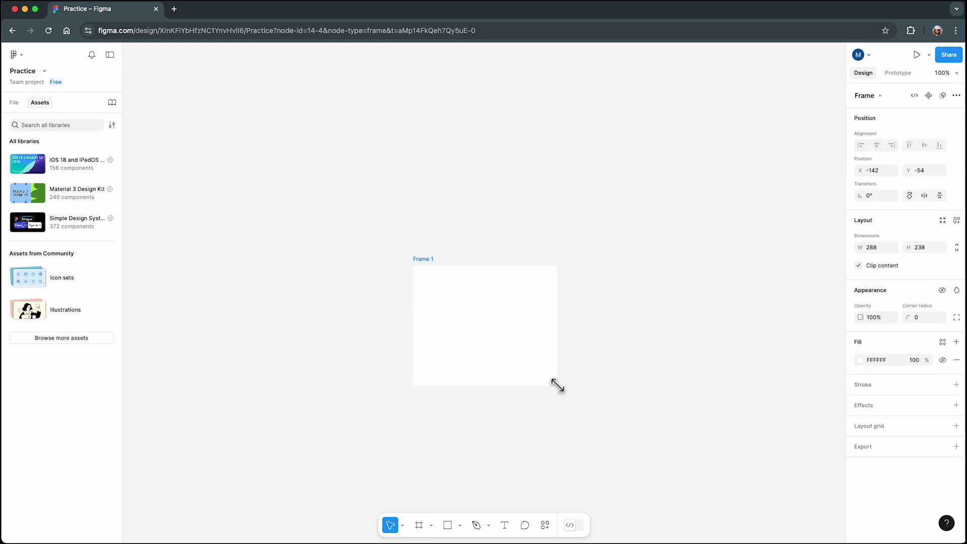
click(587, 375)
Browse the Phone, Tablet, Desktop and Presentation frame presets, and undo the freehand frame
key(f)
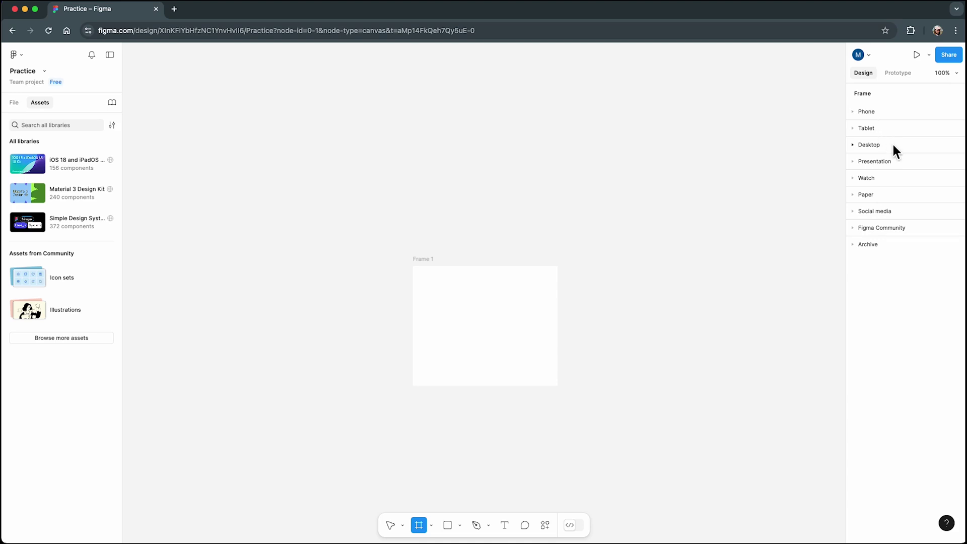
click(896, 113)
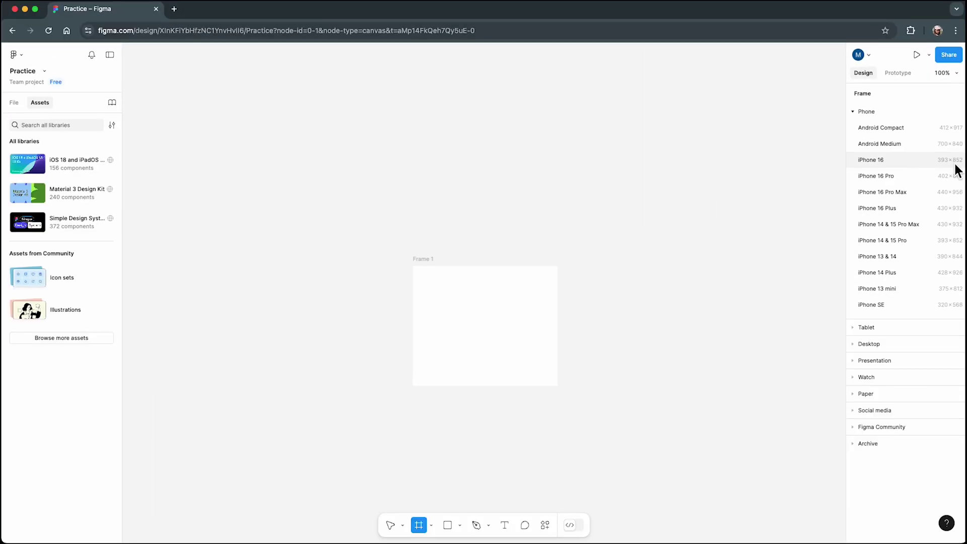
click(832, 132)
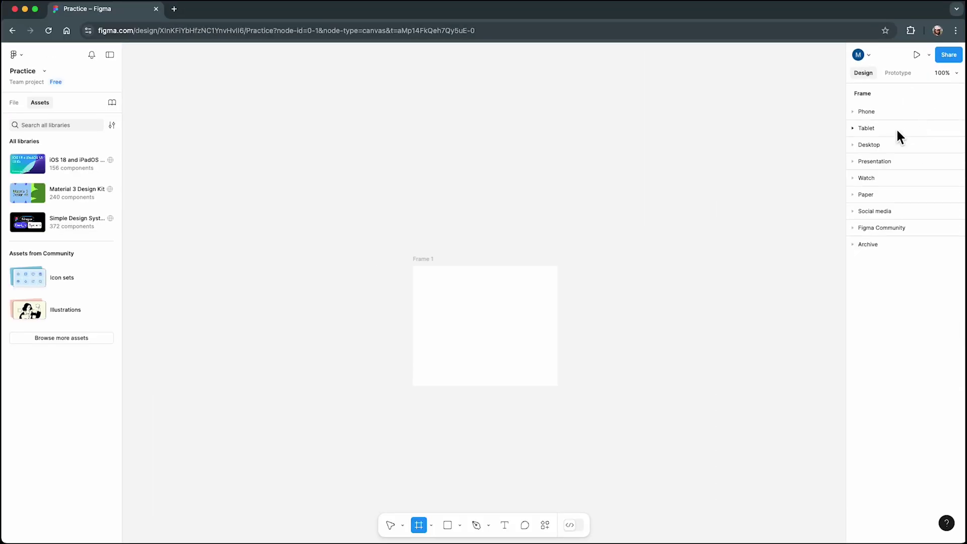
click(897, 129)
click(898, 129)
click(896, 149)
click(897, 149)
click(905, 162)
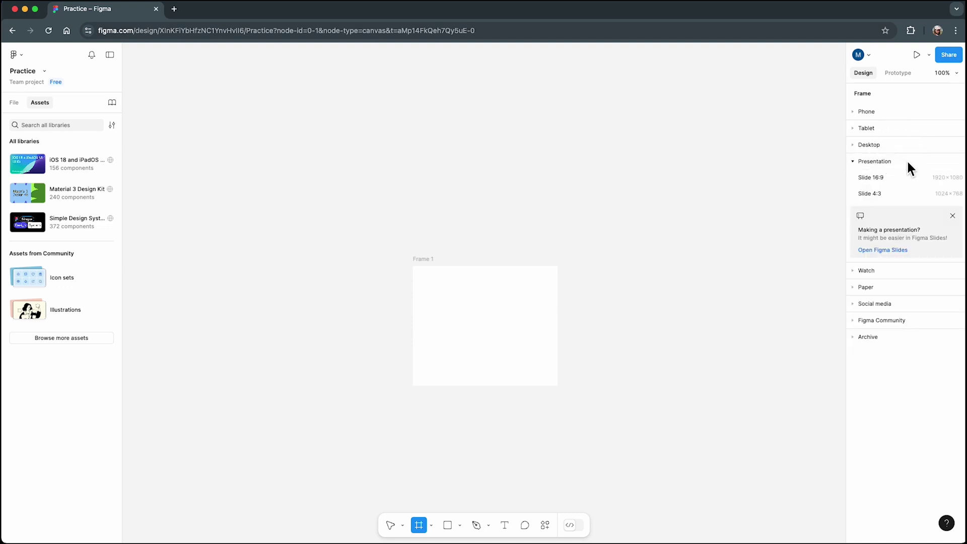
click(907, 161)
key(ctrl+z)
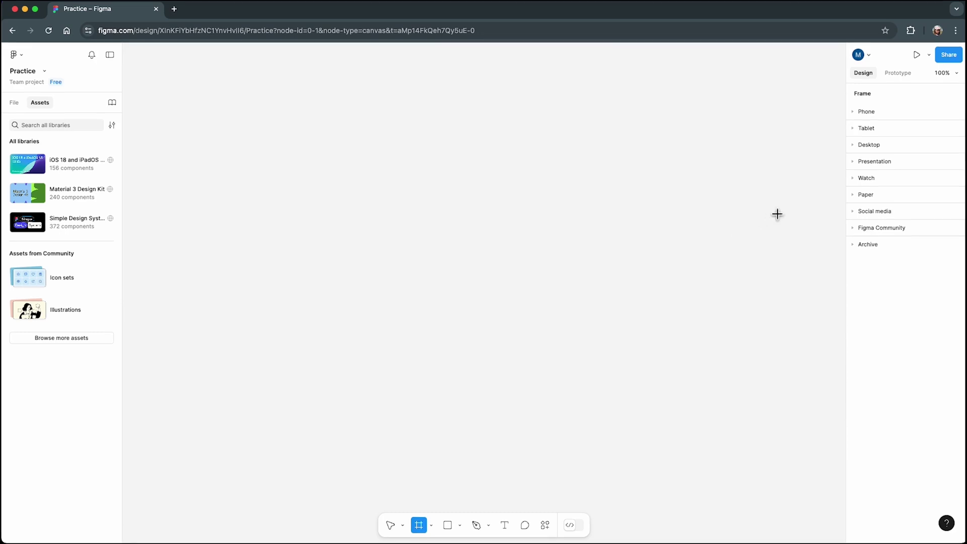
Add a Desktop preset frame of 1440 × 1024 and an iPad mini 8.3 preset frame of 744 × 1133
click(870, 146)
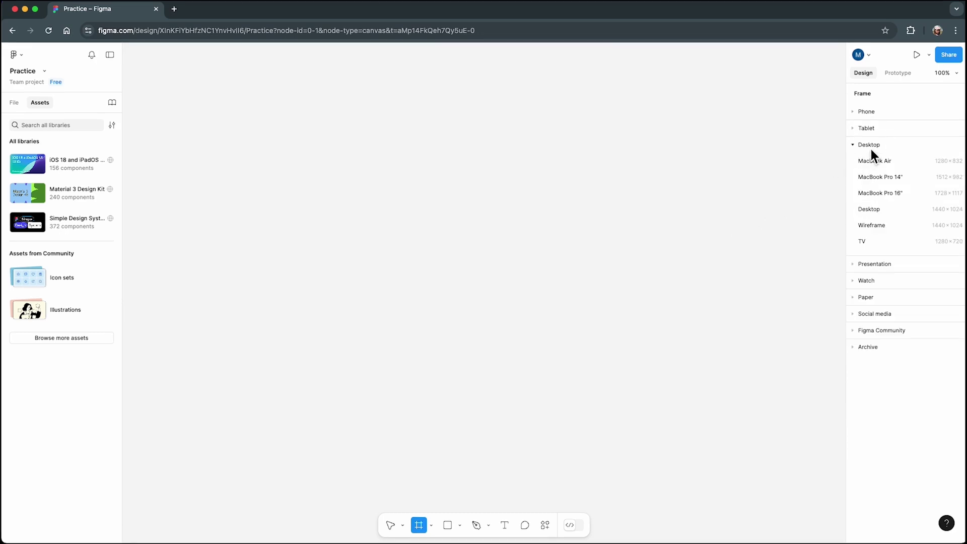
click(876, 211)
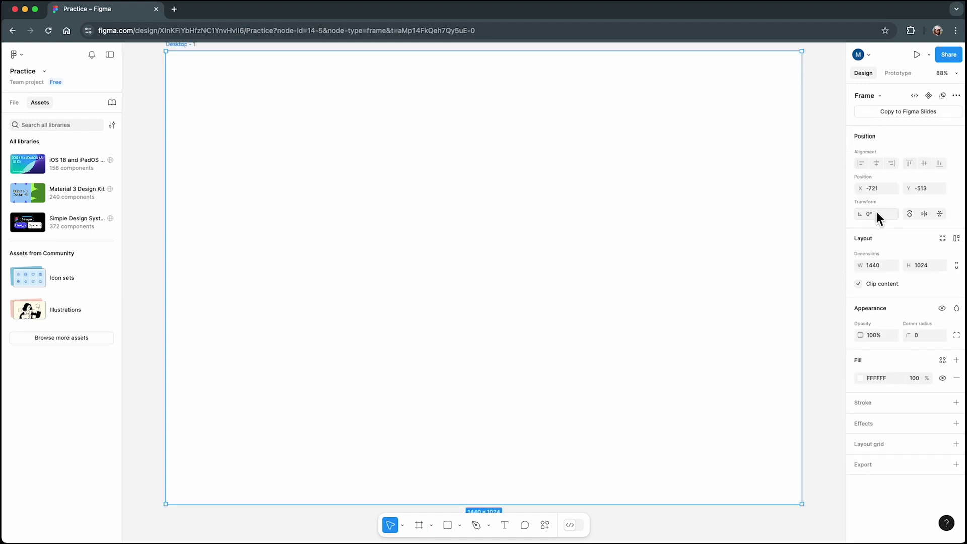
key(f)
click(871, 146)
click(872, 129)
click(884, 174)
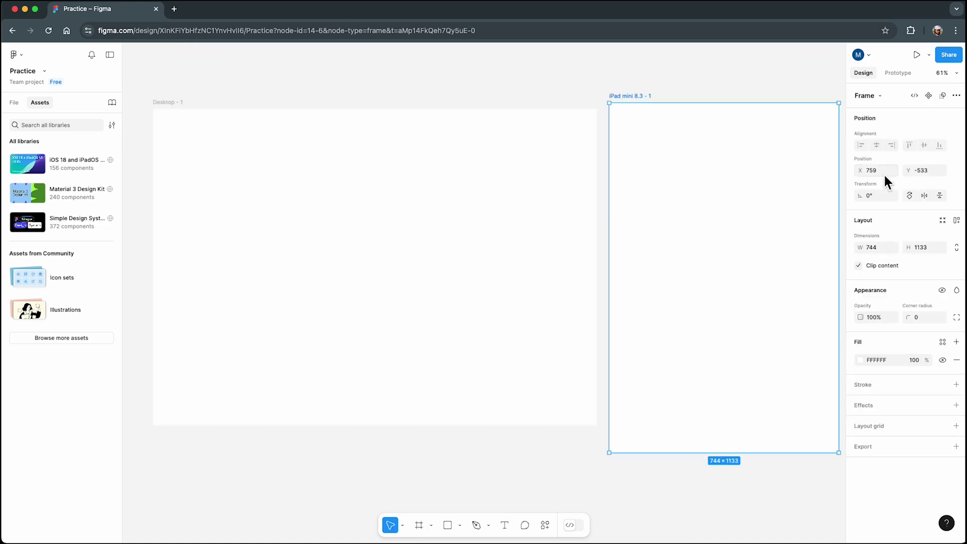
Add an iPhone 16 preset frame of 393 × 852 beside the tablet frame and deselect it
key(f)
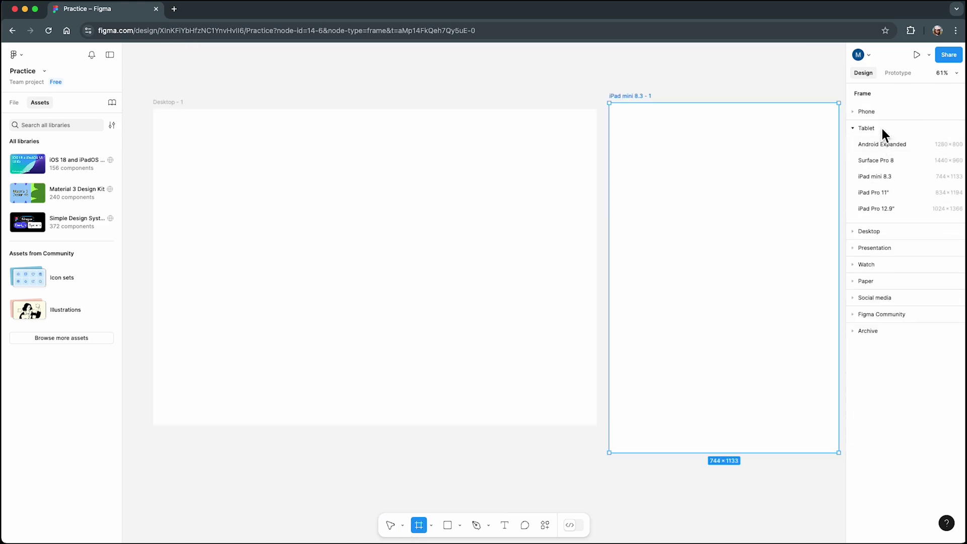
click(882, 116)
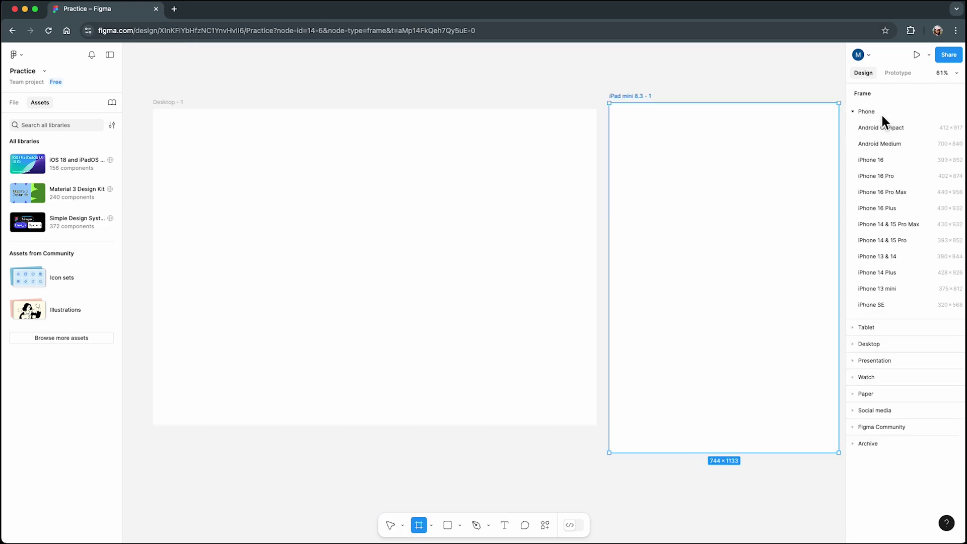
click(892, 160)
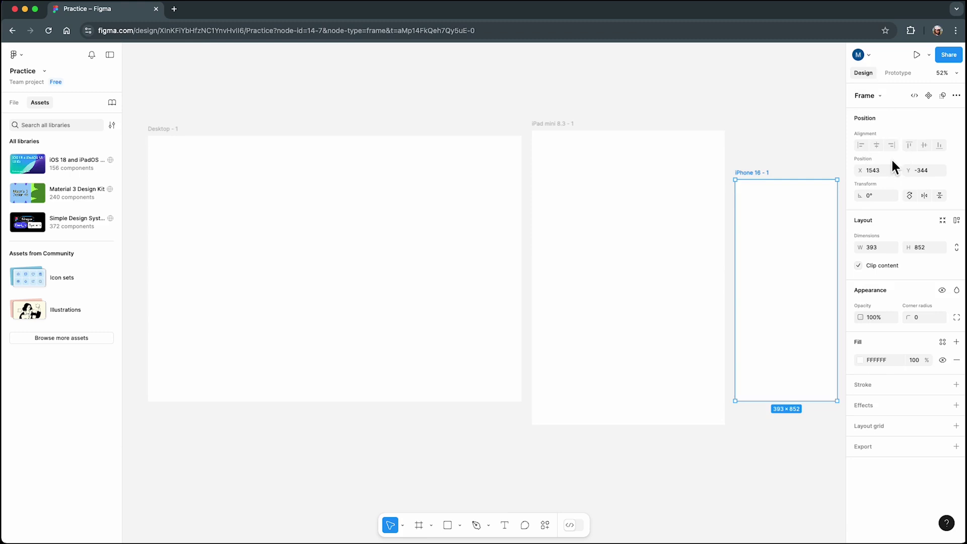
click(760, 454)
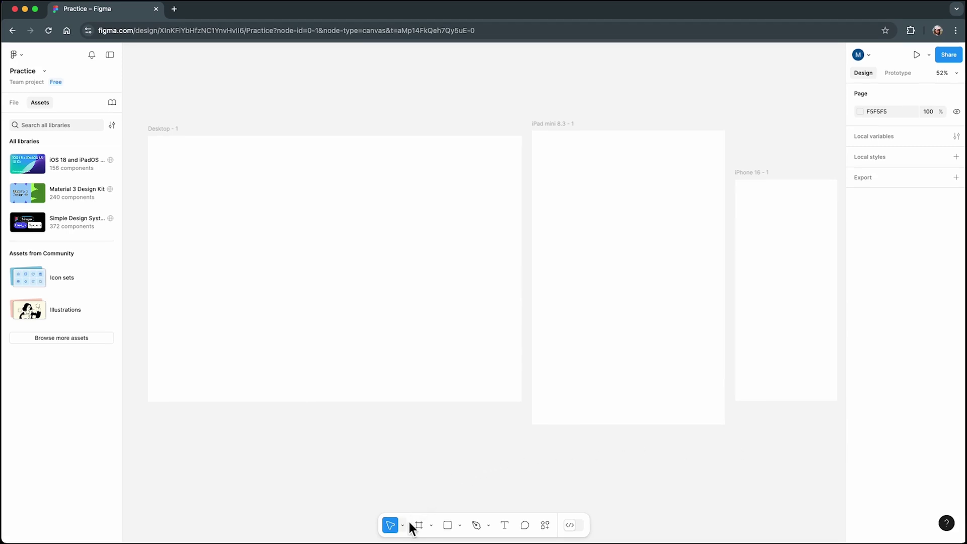
Try repositioning the Desktop, iPad mini and iPhone frames one at a time on the canvas with the Move tool
click(405, 527)
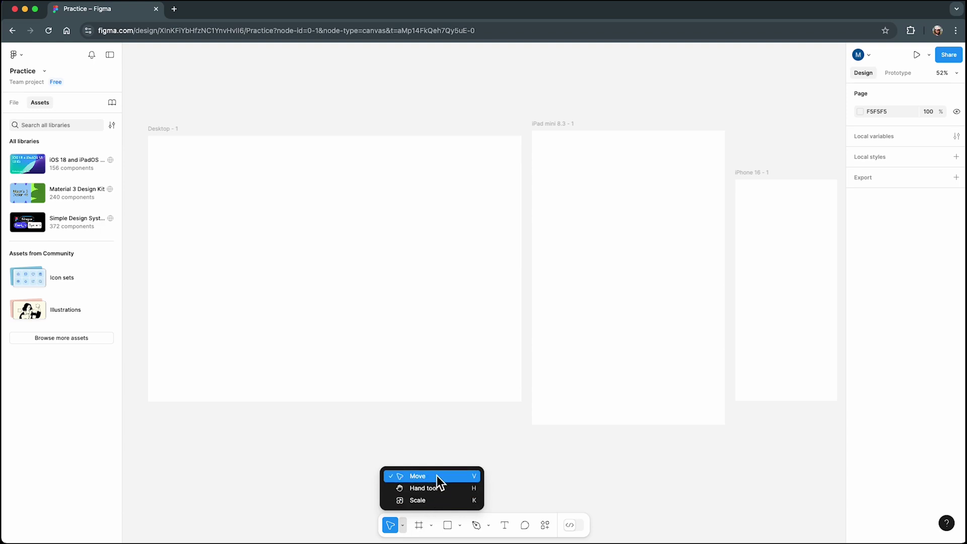
click(468, 477)
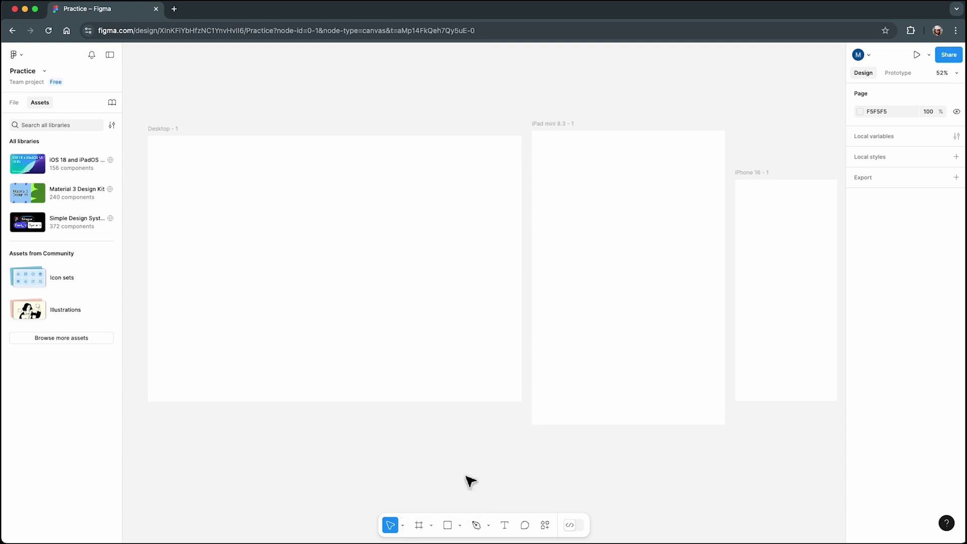
click(434, 346)
drag(409, 376, 273, 389)
click(557, 339)
drag(621, 285, 522, 422)
click(793, 363)
drag(792, 363, 730, 320)
click(730, 385)
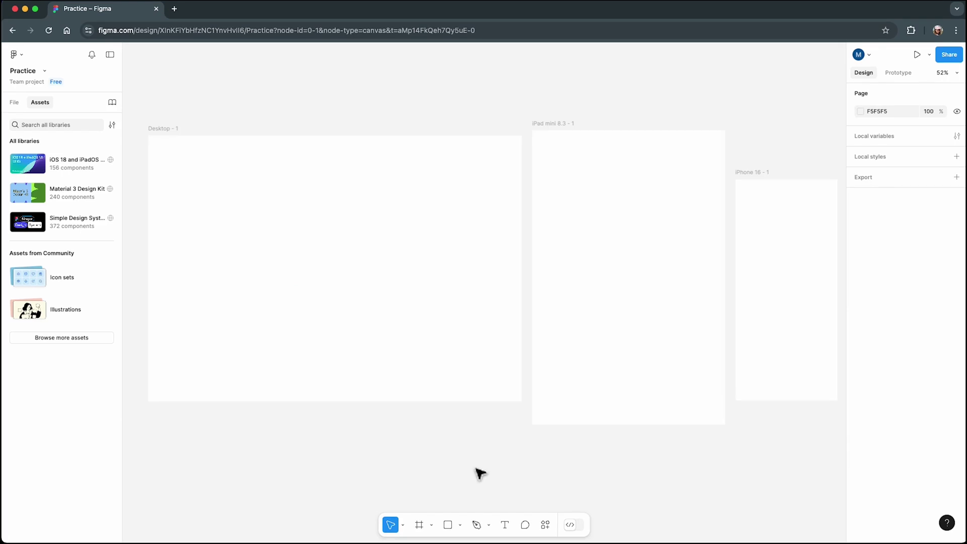
Select all three frames with one marquee, reselect them one by one as a multiple selection, and deselect them
drag(225, 104, 789, 307)
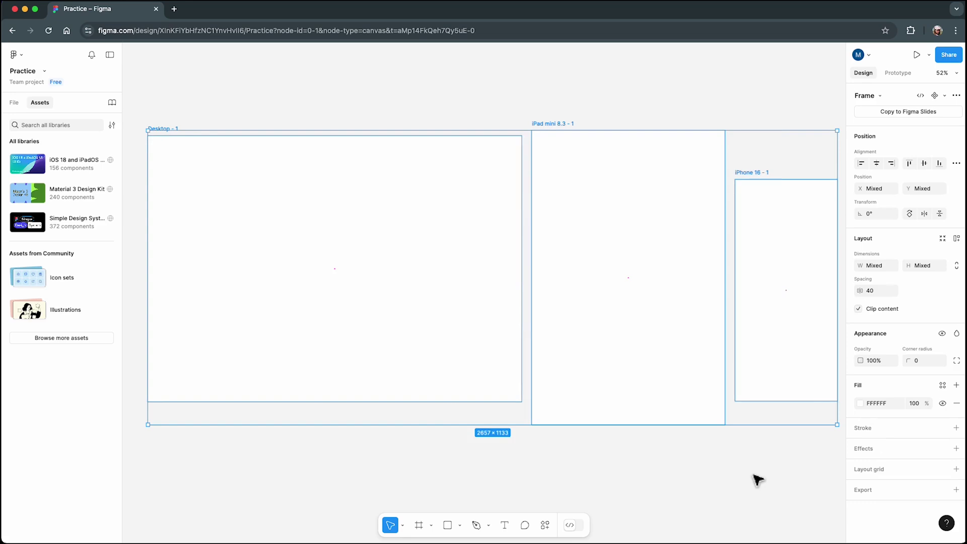
click(755, 479)
click(413, 302)
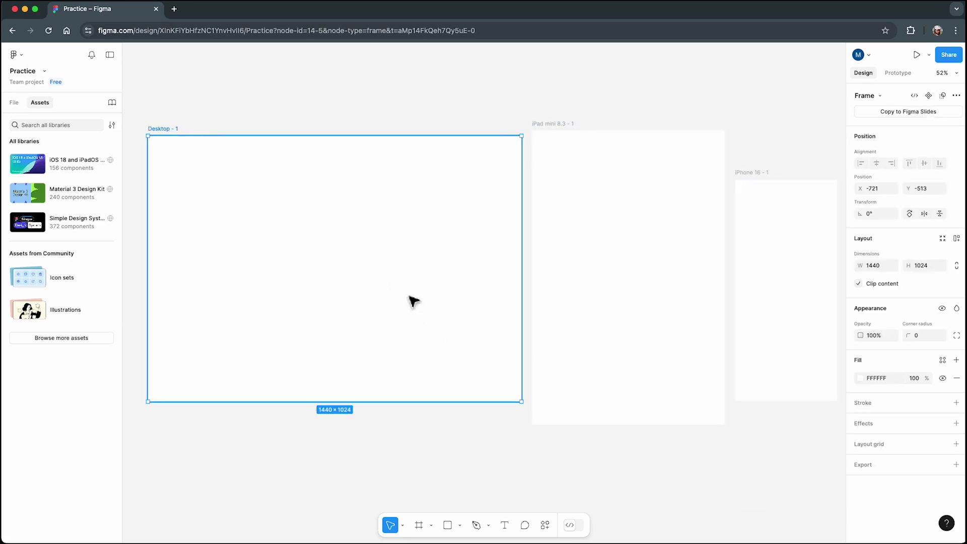
shift+click(763, 330)
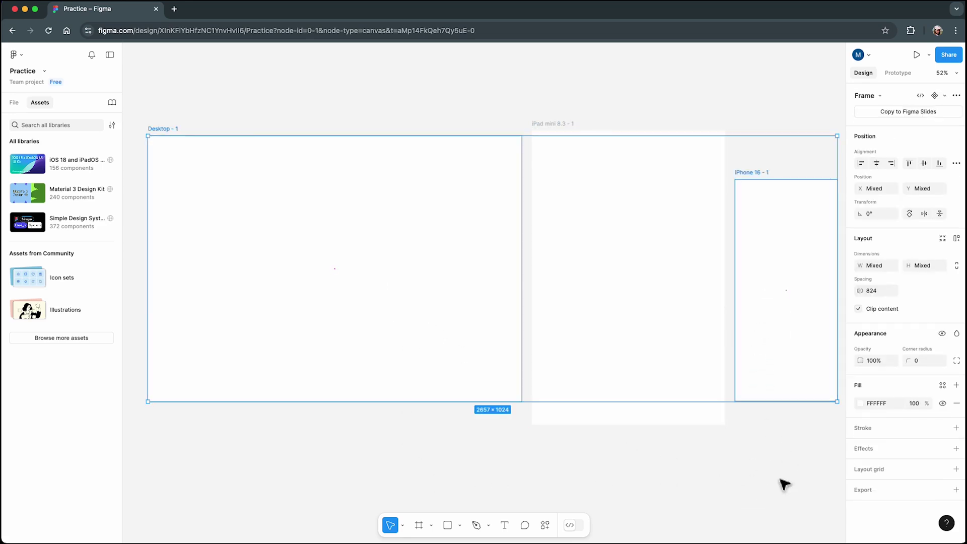
shift+click(623, 422)
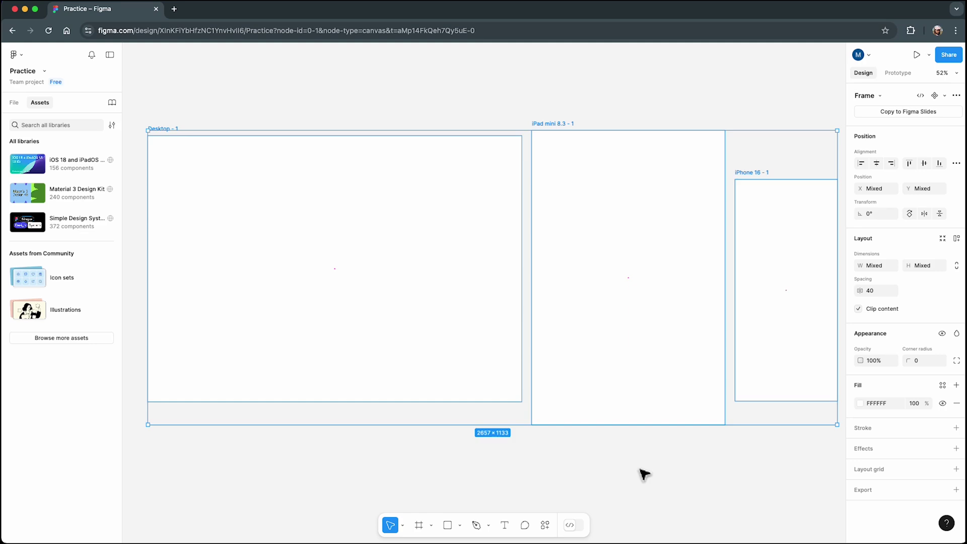
click(643, 472)
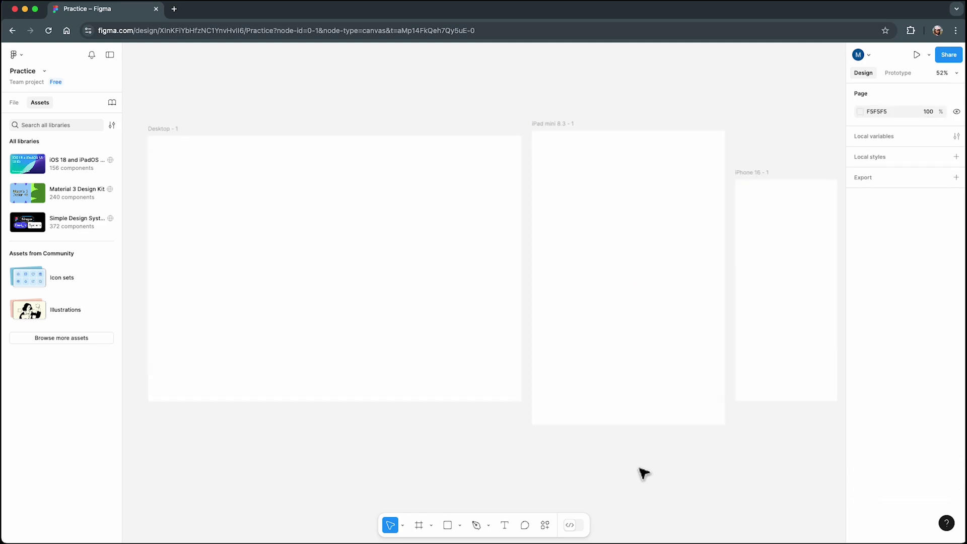
Pan the canvas horizontally and vertically around the frames with the Hand tool
click(403, 525)
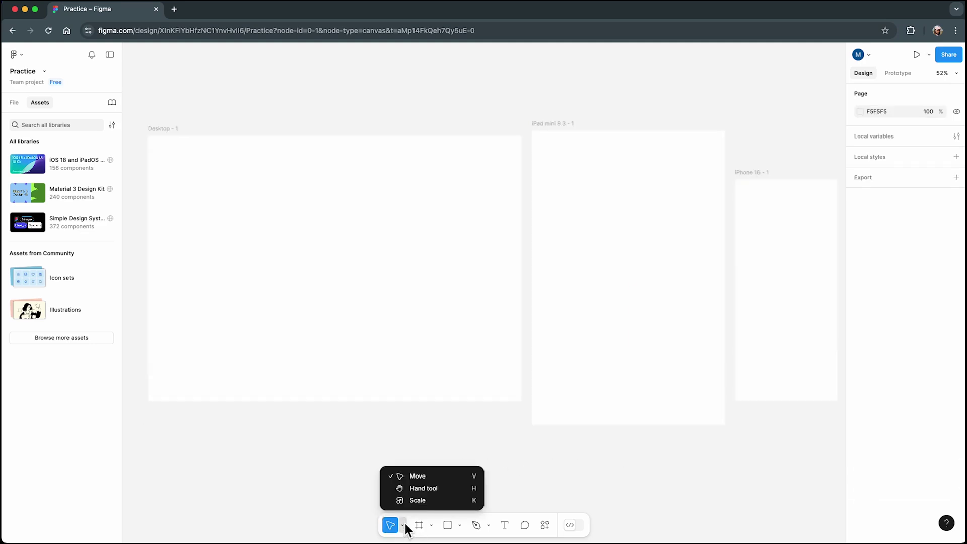
click(417, 492)
drag(603, 344, 374, 324)
drag(252, 305, 510, 332)
drag(553, 171, 537, 372)
drag(564, 431, 553, 228)
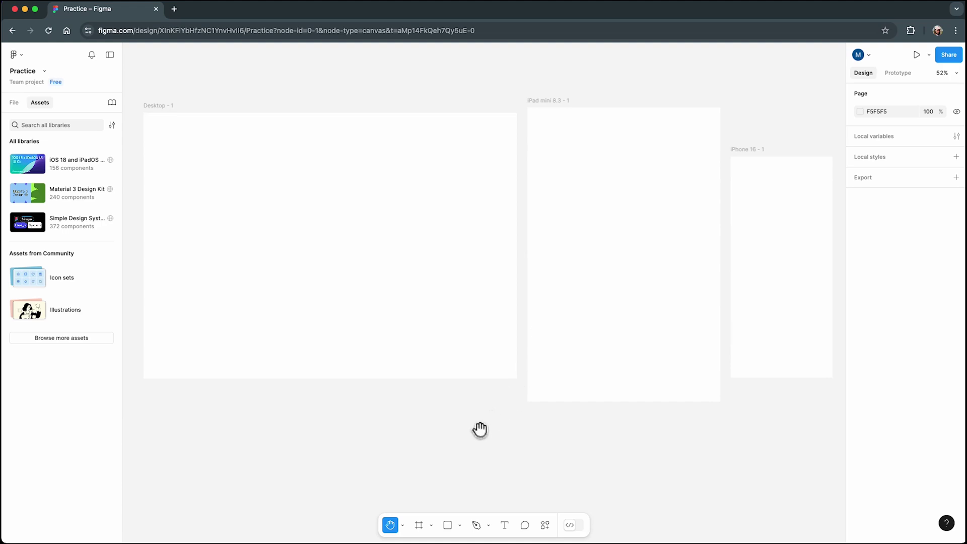
Return to the Move tool and pan across the frames using the temporary hand mode
key(v)
key(space)
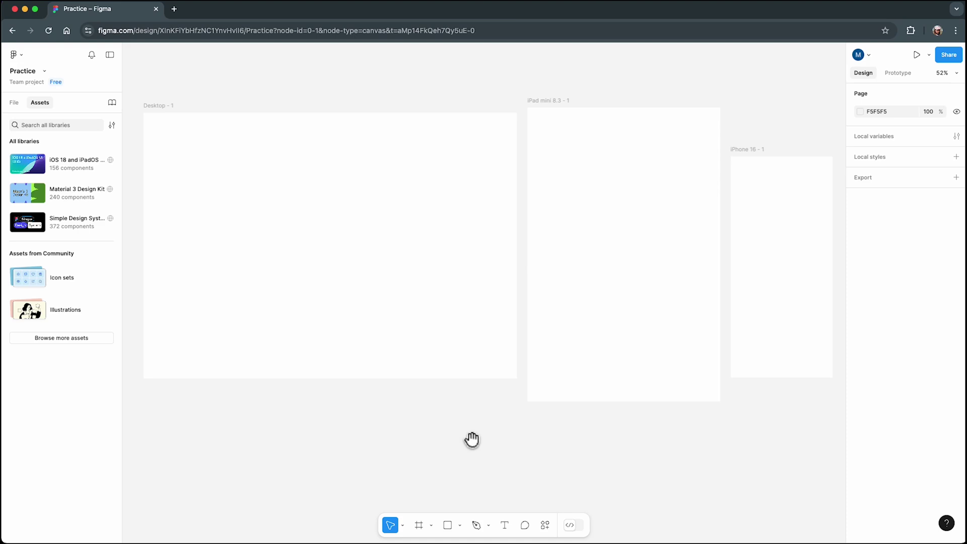
drag(691, 376, 431, 376)
drag(304, 376, 615, 375)
drag(567, 288, 534, 309)
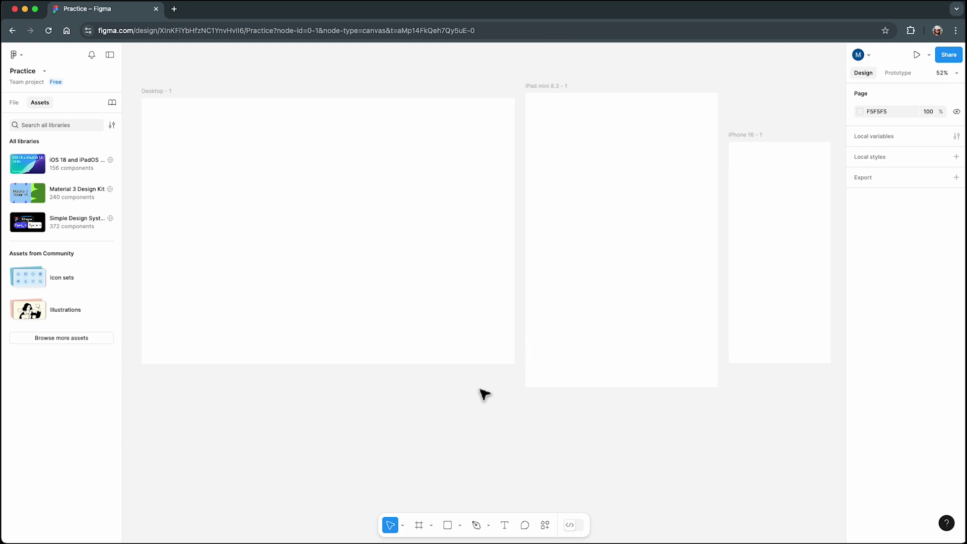
Zoom repeatedly in and out on the canvas, fit all frames in view, and zoom out slightly
scroll(481, 394, up, 5)
scroll(479, 393, down, 6)
scroll(480, 393, up, 5)
scroll(480, 394, down, 5)
scroll(636, 304, up, 6)
scroll(636, 305, down, 6)
scroll(441, 305, up, 6)
key(shift+1)
scroll(564, 419, down, 2)
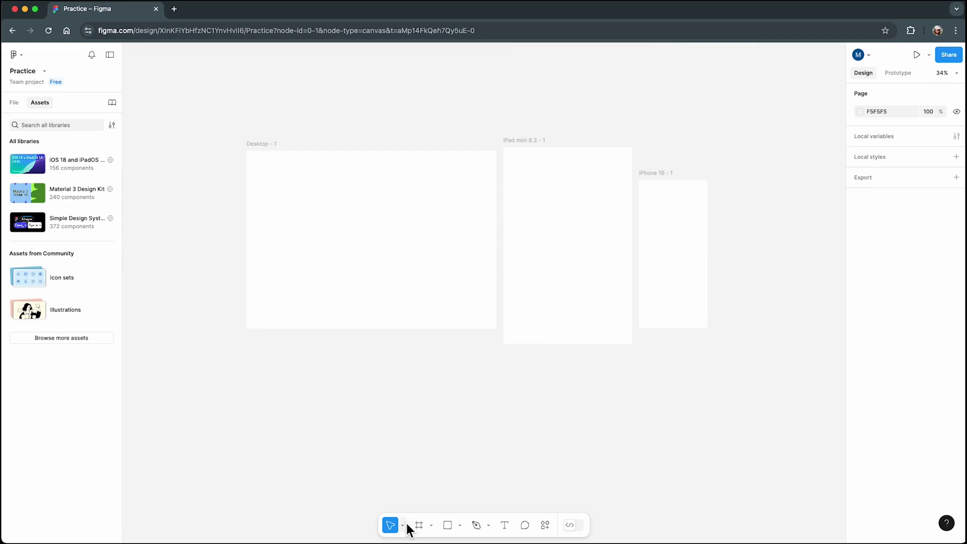
Try enlarging the iPhone 16 frame with the Scale tool and deselect it
click(403, 526)
click(418, 501)
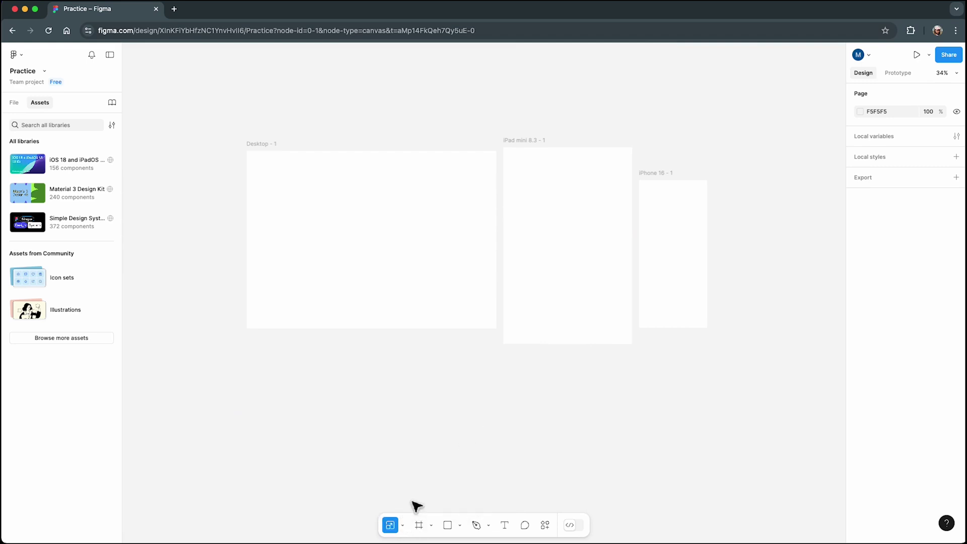
click(685, 318)
drag(708, 335, 736, 387)
key(Escape)
Draw a section about 3036 × 1236 on the empty canvas above and to the right of the frames
click(434, 525)
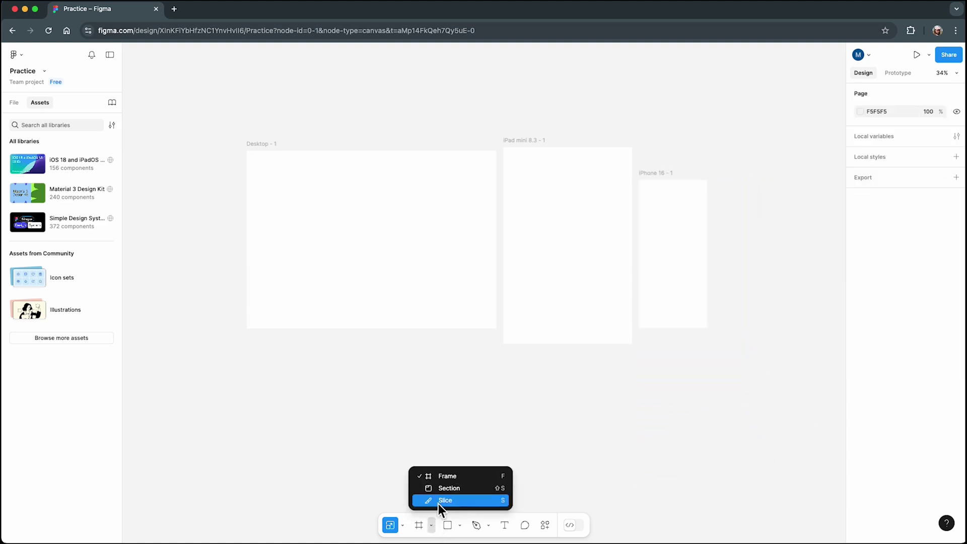
click(437, 487)
scroll(255, 423, down, 5)
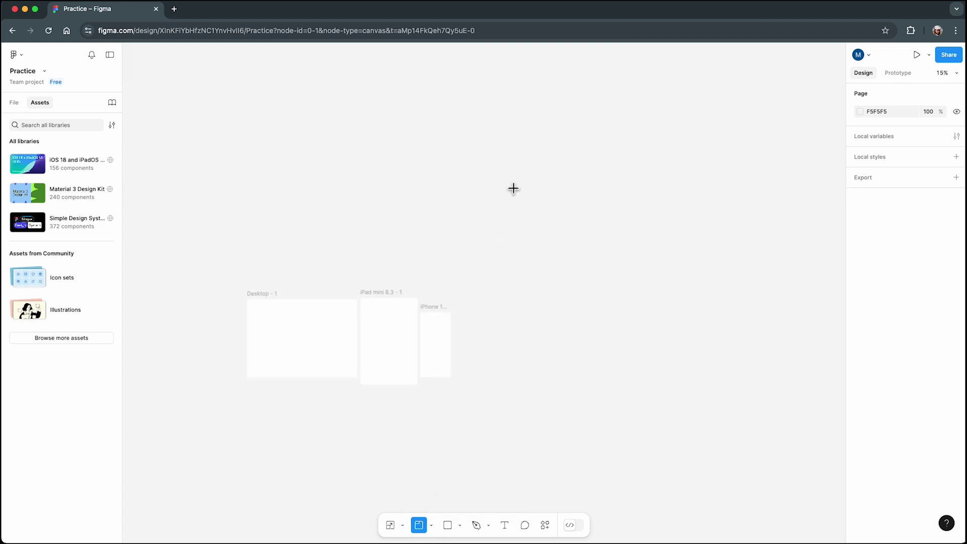
drag(505, 192, 744, 294)
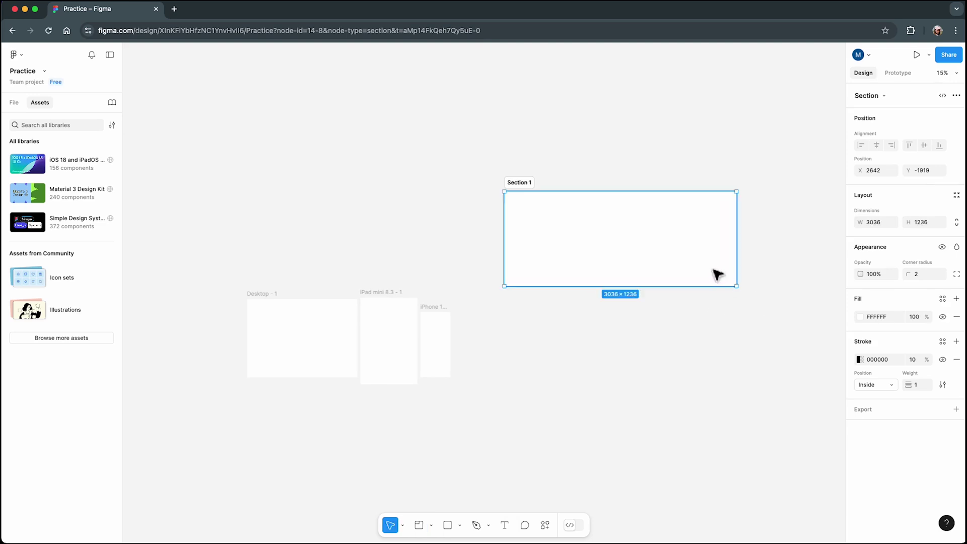
Set the section's fill to the light grey E8E3E3 and rename the section Desktop
click(860, 317)
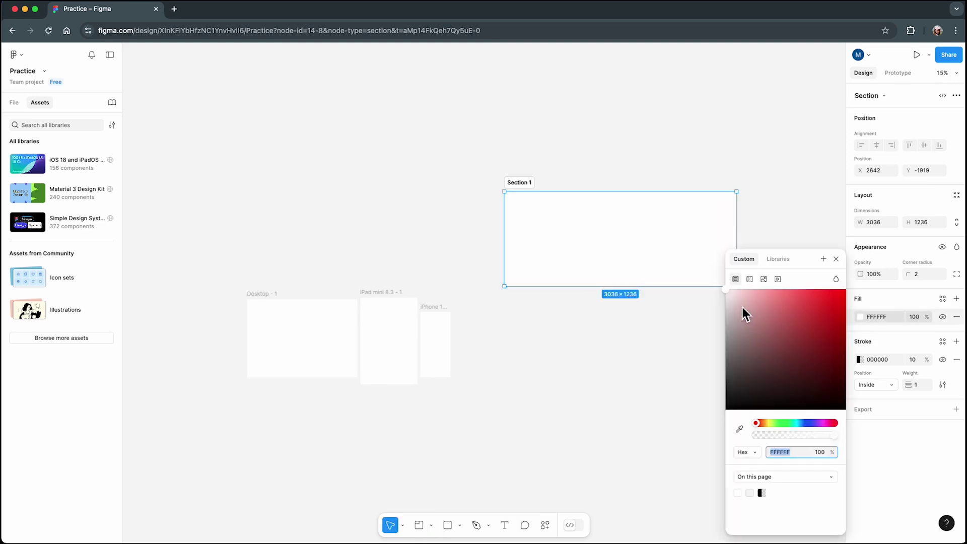
drag(731, 297, 729, 301)
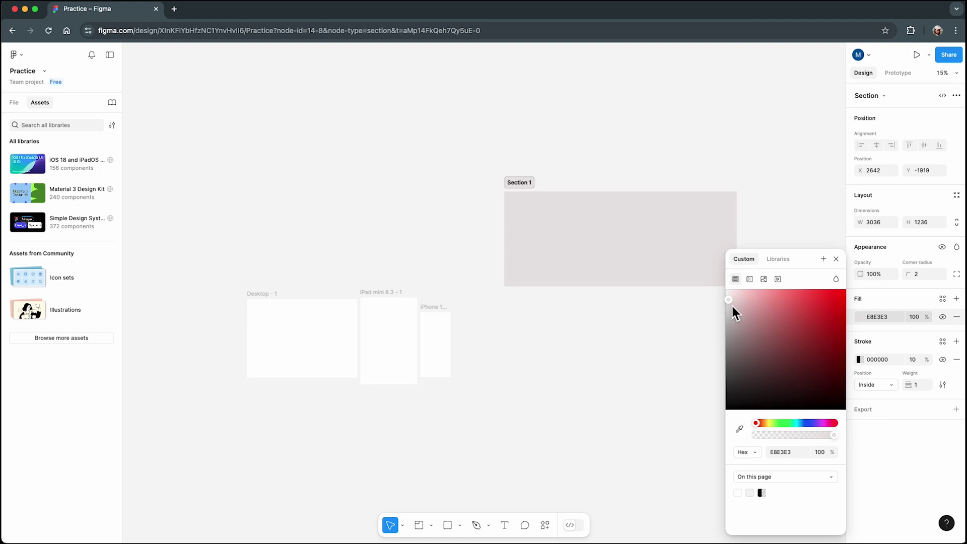
click(836, 260)
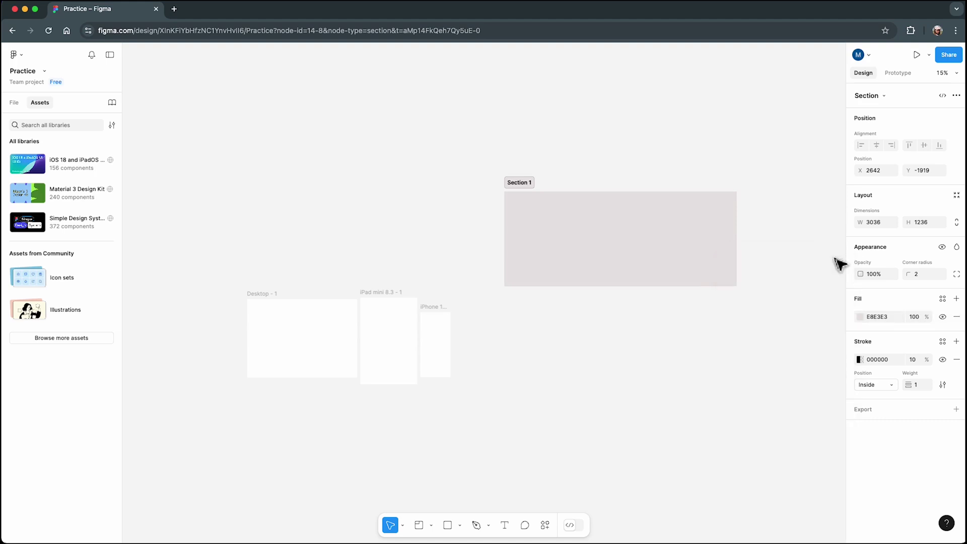
double_click(525, 182)
text(Desktop)
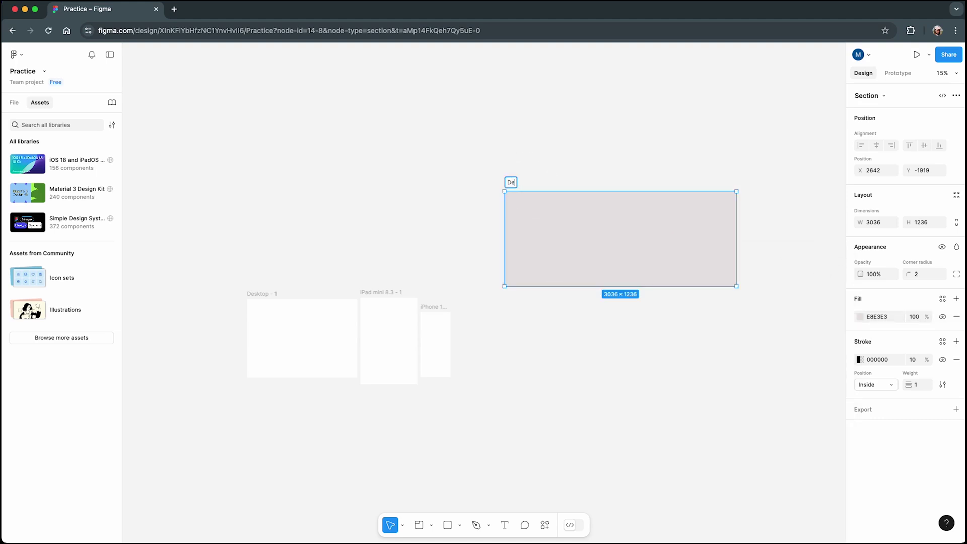
key(Return)
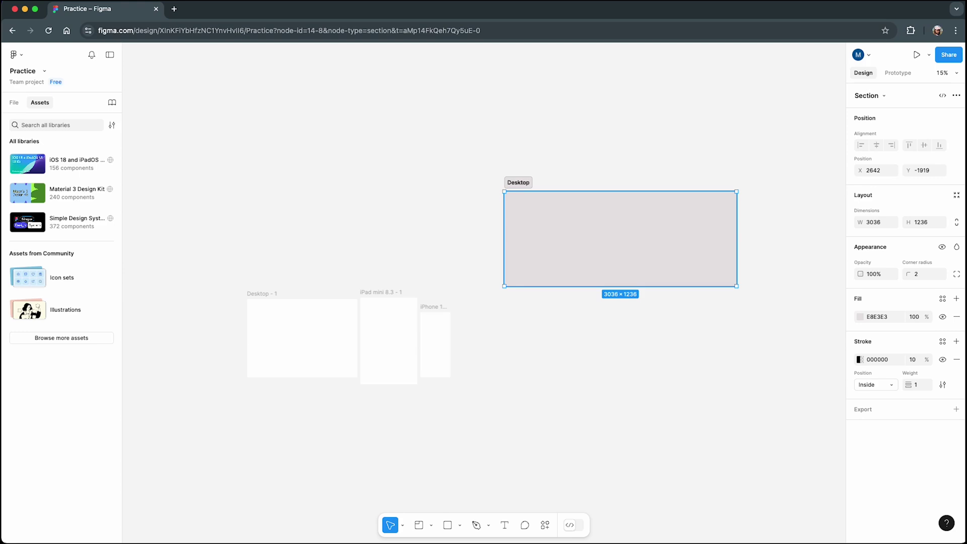
Duplicate the Desktop section directly below the original and name the copy Tablet
drag(533, 210, 540, 274)
double_click(521, 246)
text(Tablet)
key(Return)
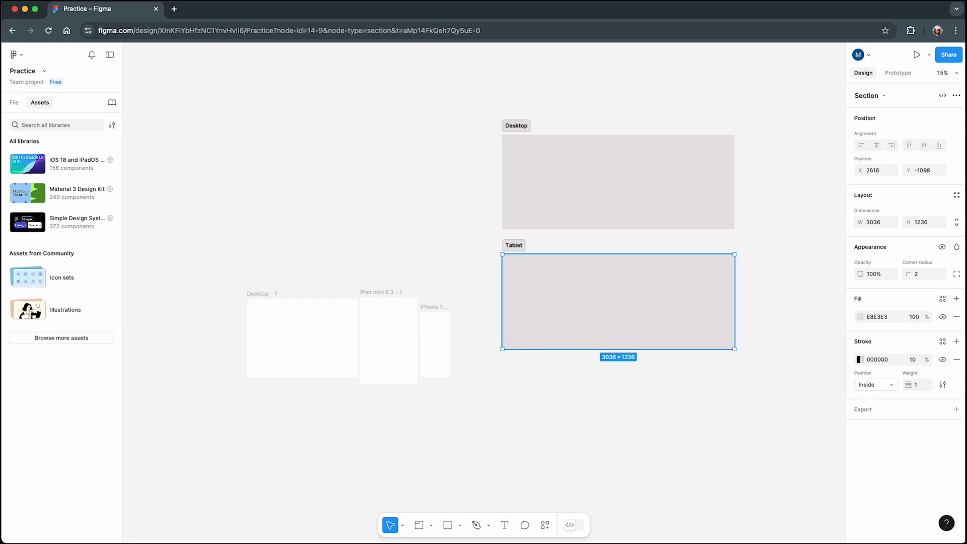
Duplicate the Tablet section directly below it and name the copy Phone
alt+drag(539, 274, 548, 402)
double_click(508, 369)
text(Phone)
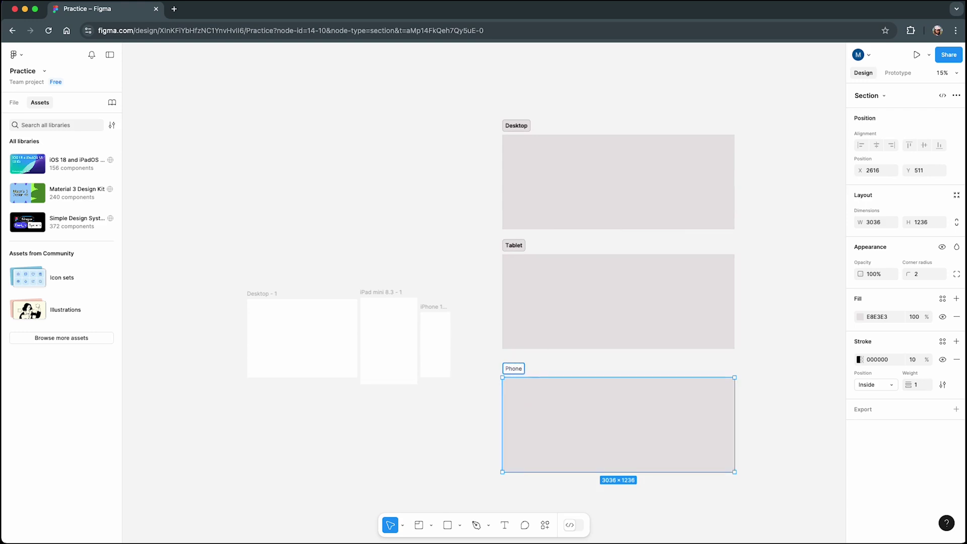
click(758, 313)
Move the Desktop frame into a widened Desktop section and place a duplicate of the frame beside it
drag(317, 341, 584, 189)
click(678, 168)
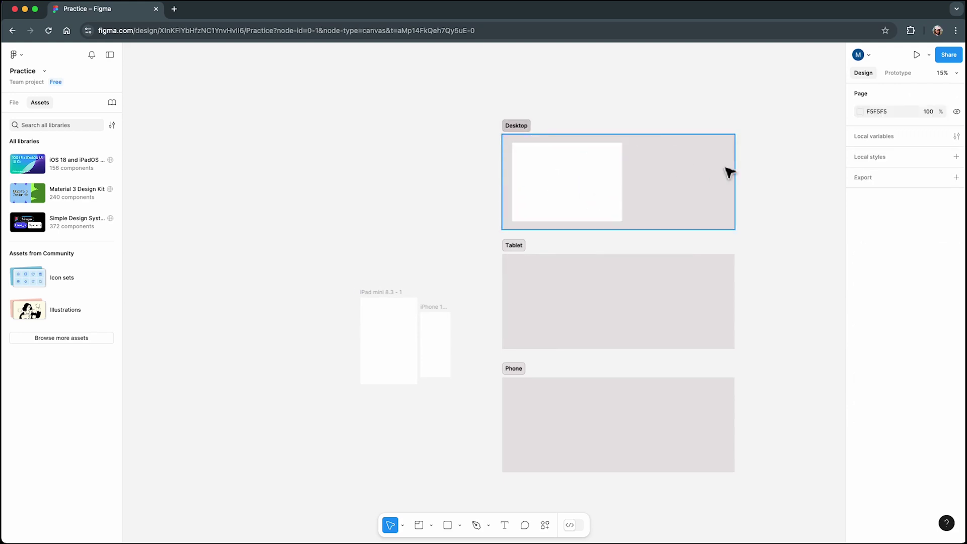
drag(737, 172, 824, 175)
drag(602, 192, 726, 195)
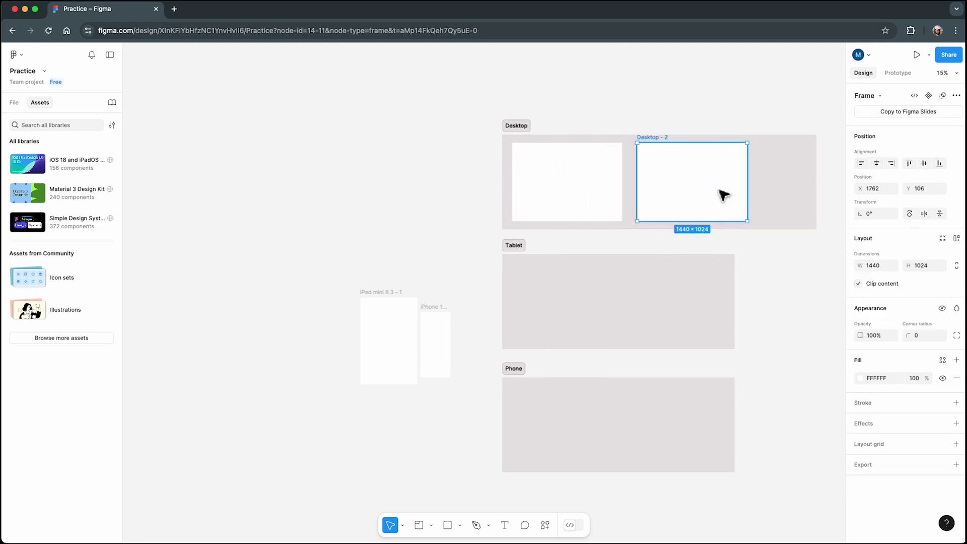
Place the iPad mini frame and a duplicate in the Tablet section, and extend the section's height to about 1525
click(424, 325)
drag(426, 327, 632, 308)
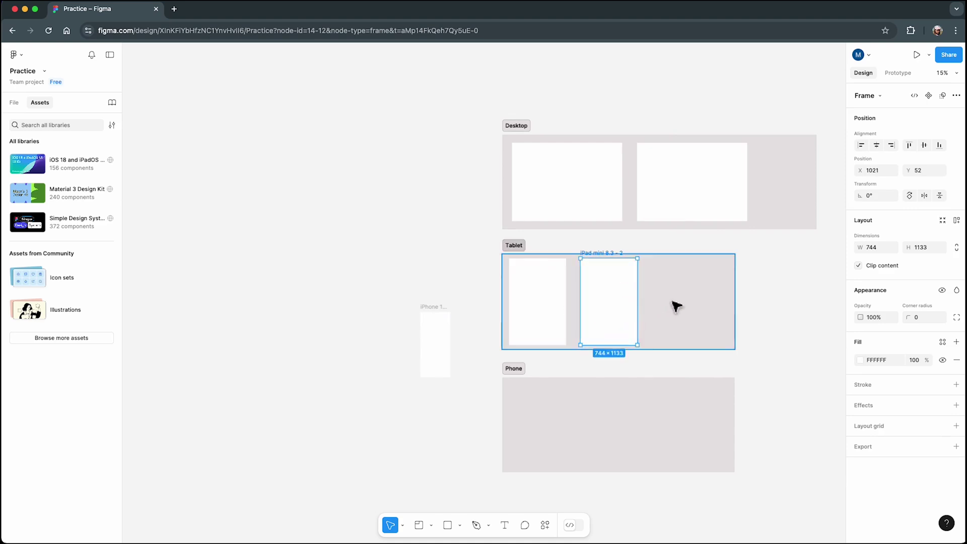
click(670, 306)
drag(663, 255, 663, 250)
drag(664, 350, 665, 366)
Move the iPhone 16 frame into the Phone section, place a duplicate beside it, and deselect
click(455, 347)
drag(446, 346, 582, 429)
click(753, 381)
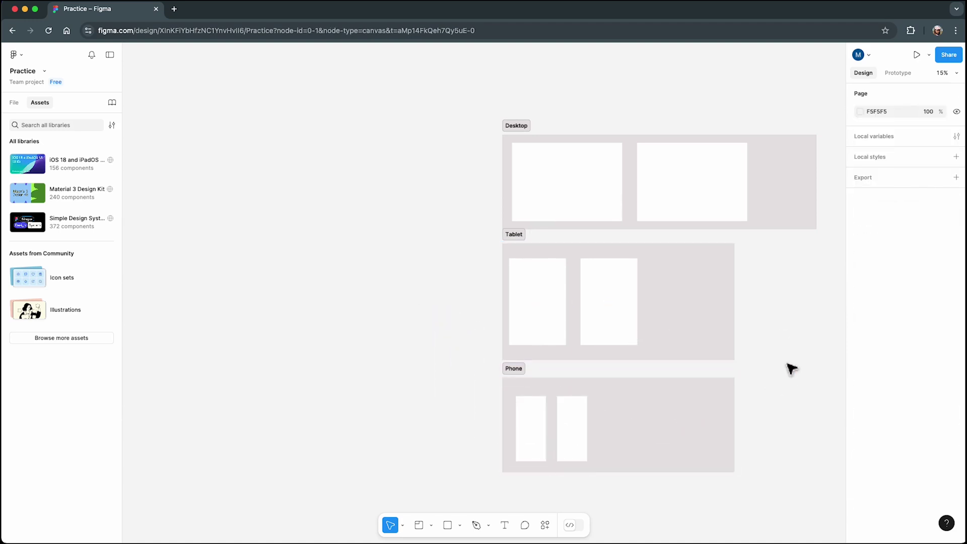
Change the Tablet section's fill to a soft pink
click(698, 305)
click(860, 342)
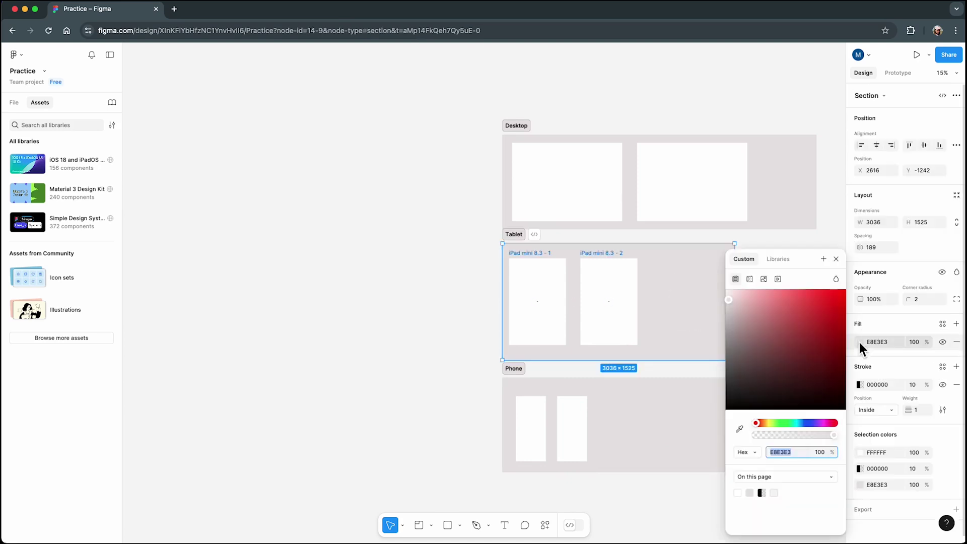
click(747, 311)
Change the Phone section's fill to the light green AEECAE
click(659, 411)
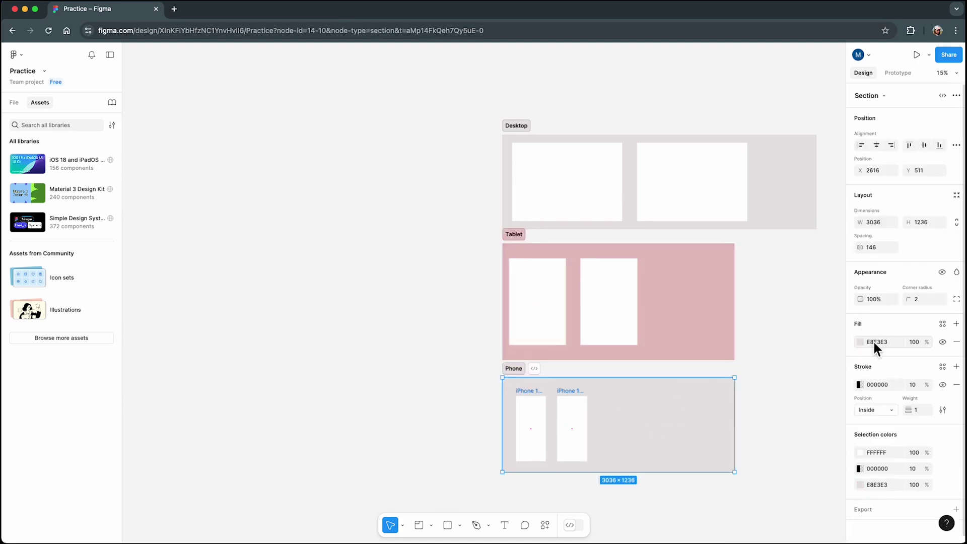
click(861, 342)
drag(789, 423, 782, 424)
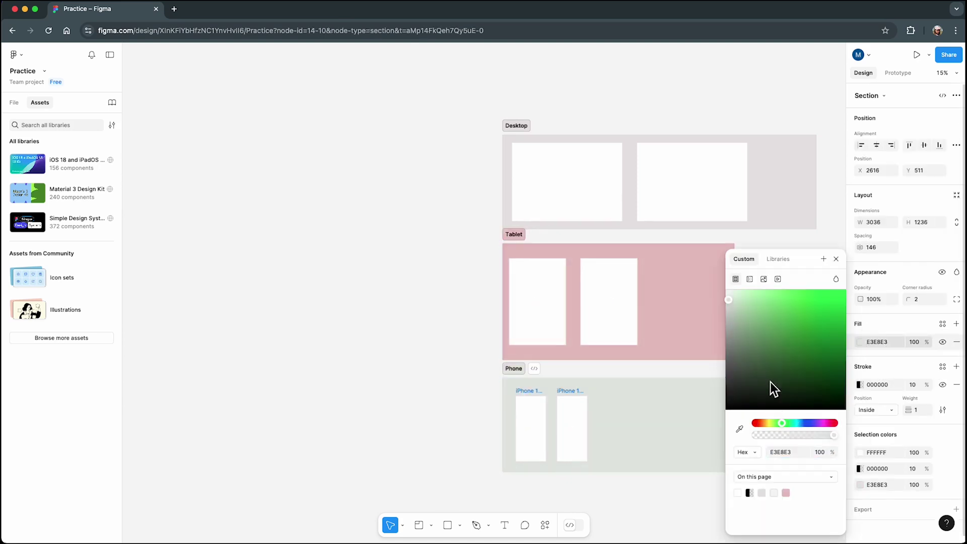
drag(766, 302, 757, 298)
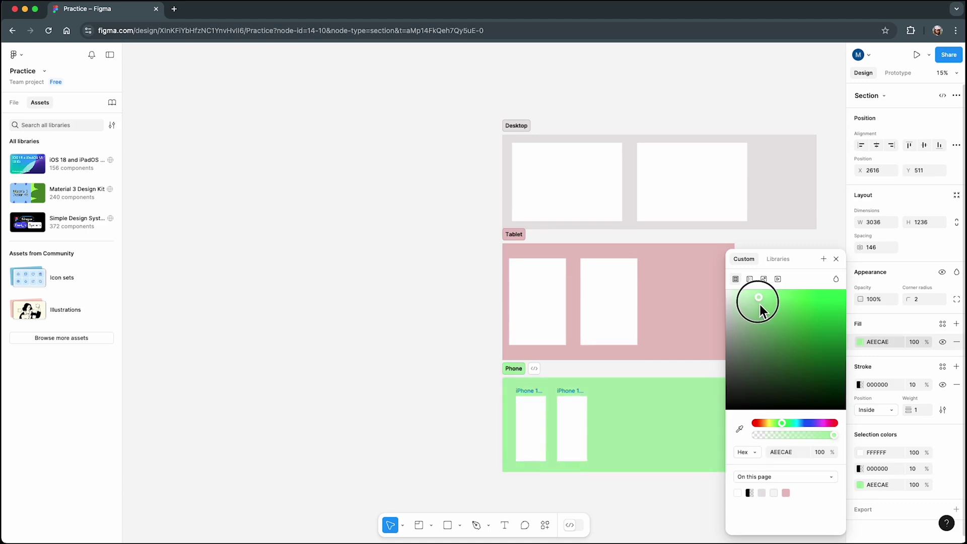
Draw a slice inside the Desktop frame and adjust its area to about 1056 × 263
click(445, 309)
scroll(794, 307, up, 2)
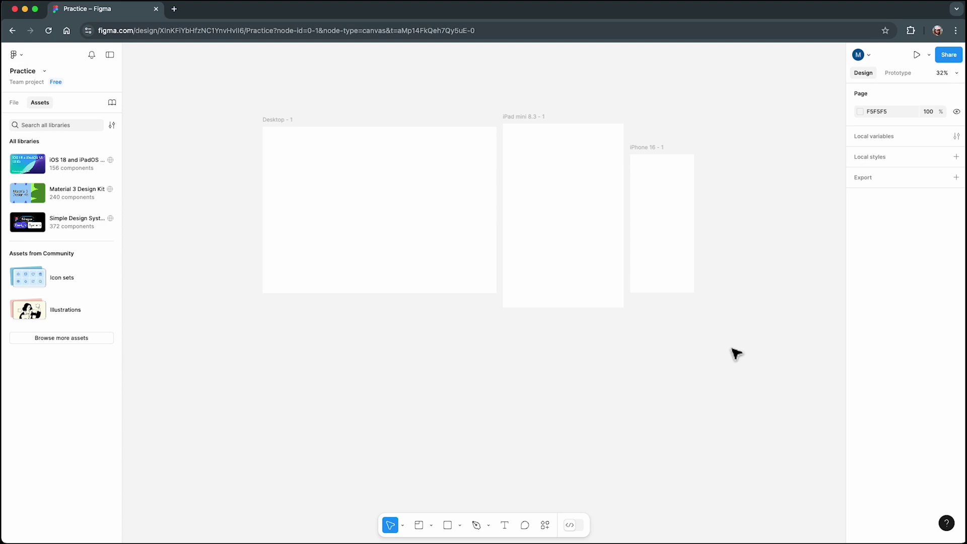
click(432, 524)
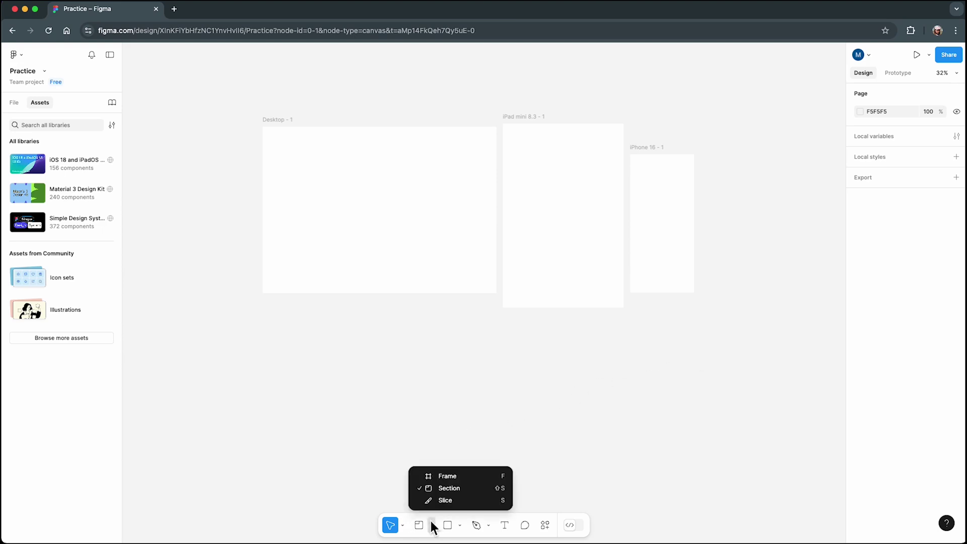
click(456, 501)
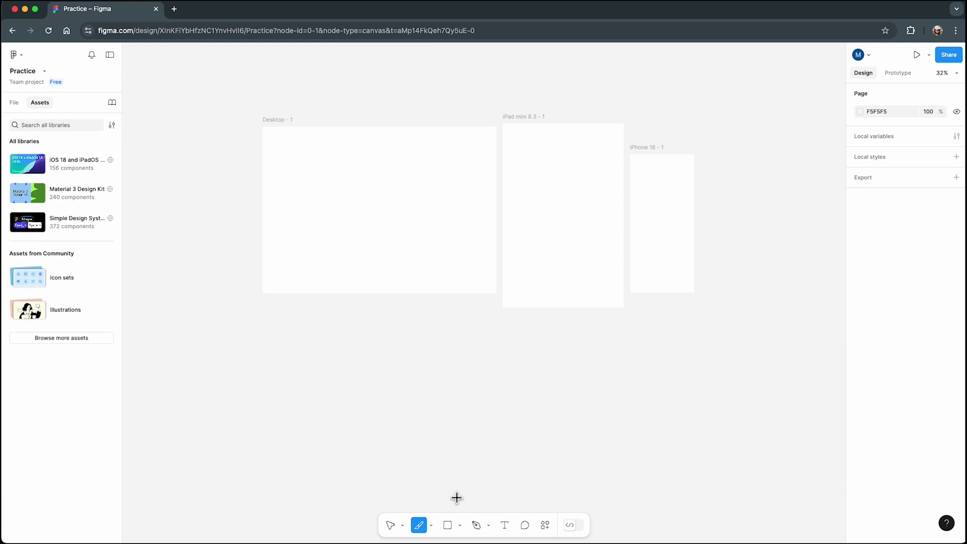
drag(291, 194, 430, 245)
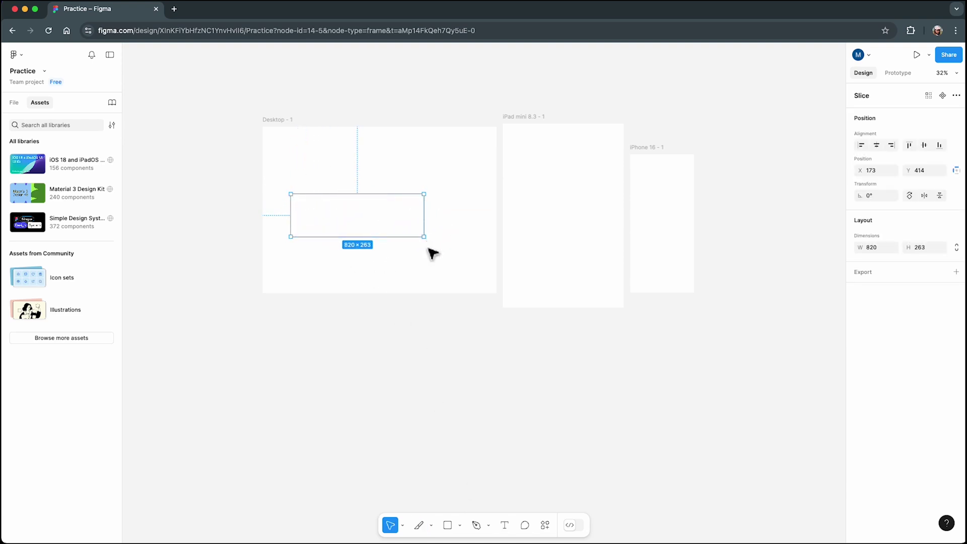
mouse_move(425, 219)
mouse_down()
mouse_move(467, 218)
mouse_move(425, 216)
mouse_up()
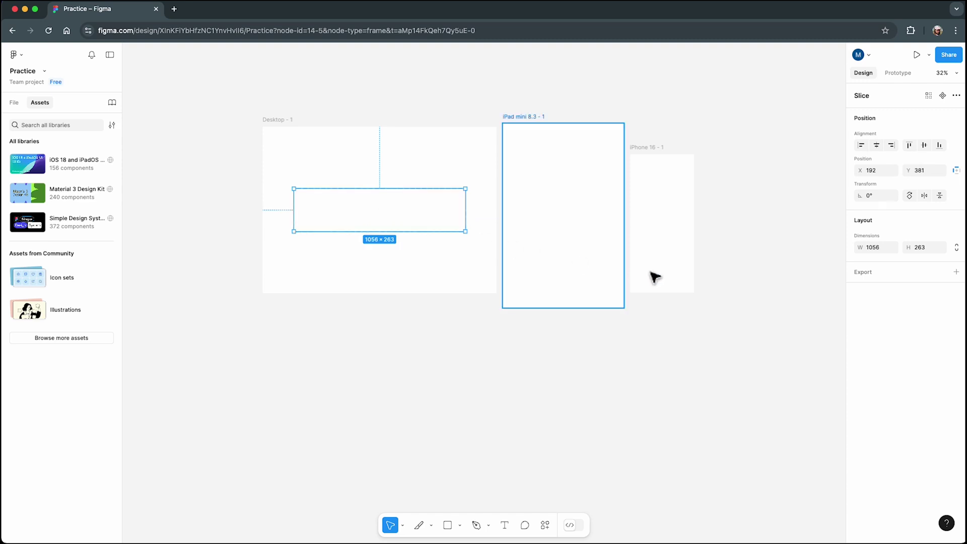
Export the slice as a PNG at 1x scale and deselect it
click(878, 276)
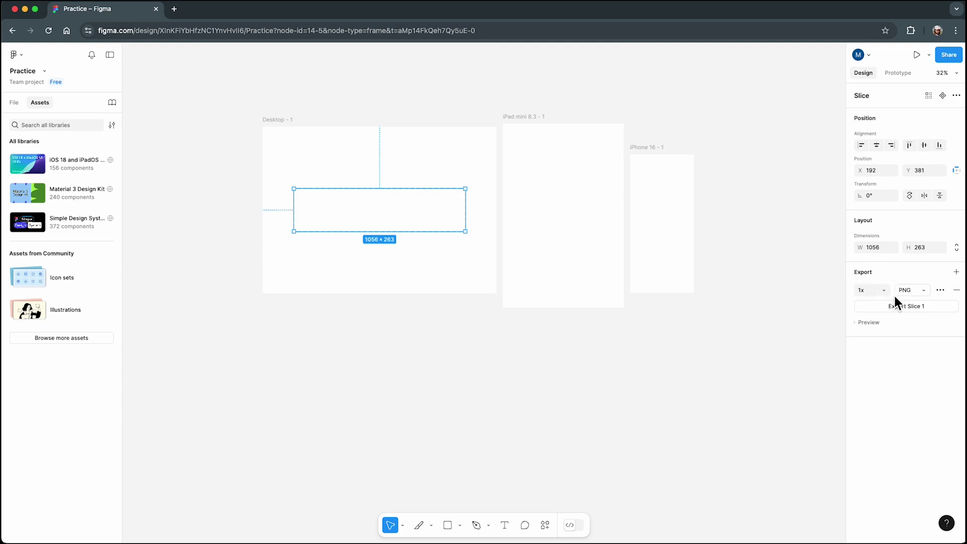
click(902, 308)
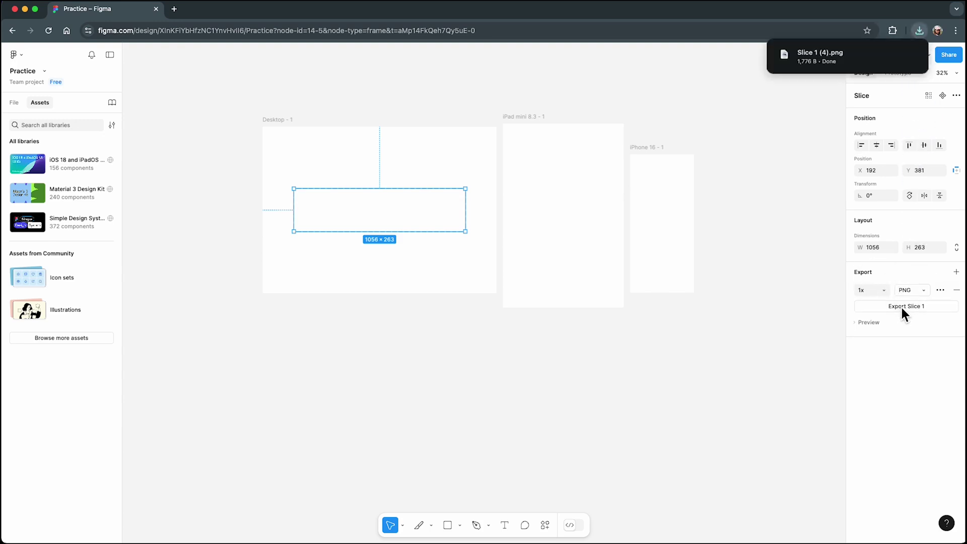
click(653, 420)
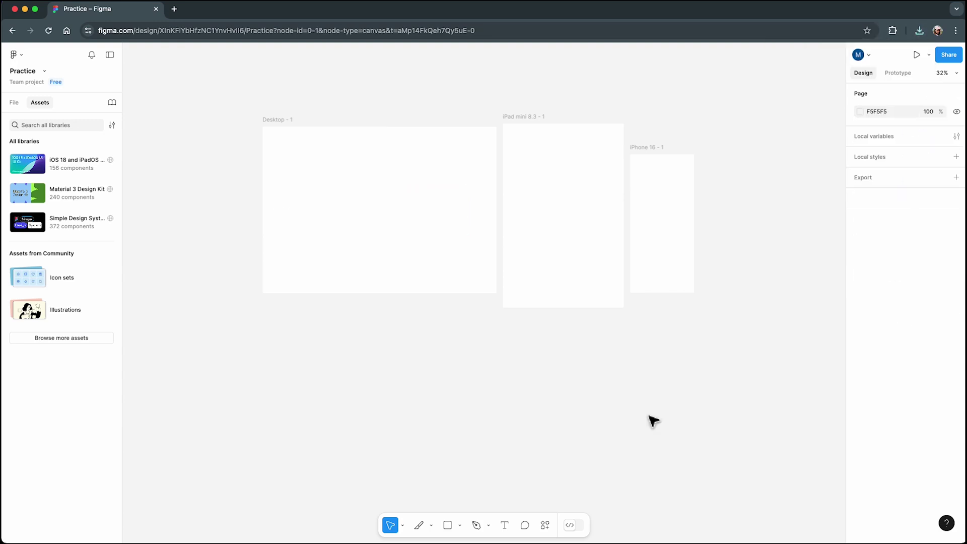
Draw a rectangle about 256 × 67 in the upper middle of the Desktop frame
click(462, 529)
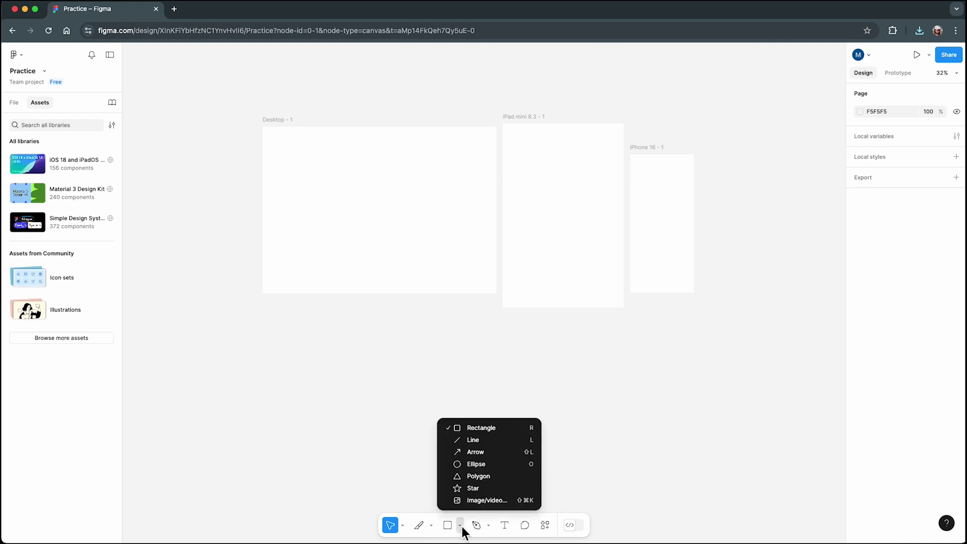
click(522, 429)
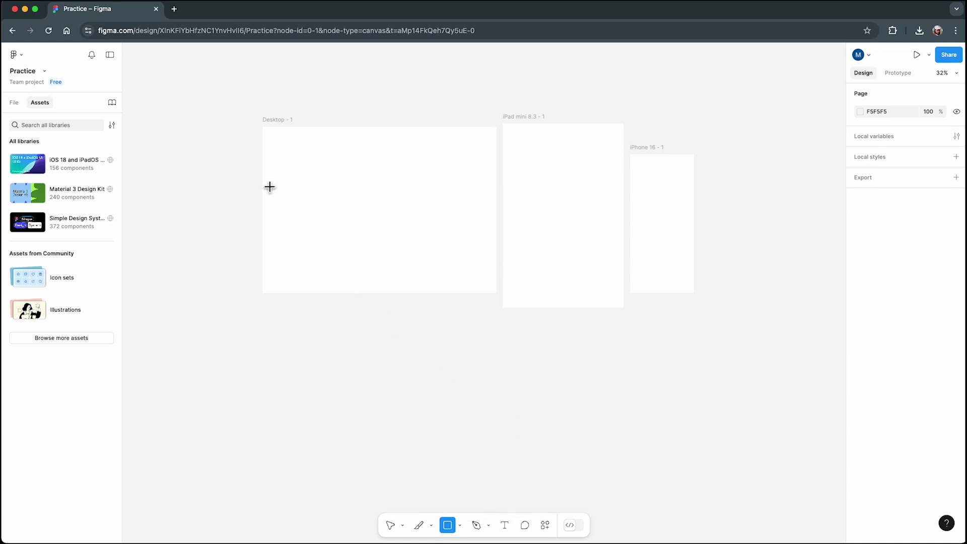
scroll(270, 187, up, 5)
scroll(449, 220, up, 1)
drag(455, 153, 552, 183)
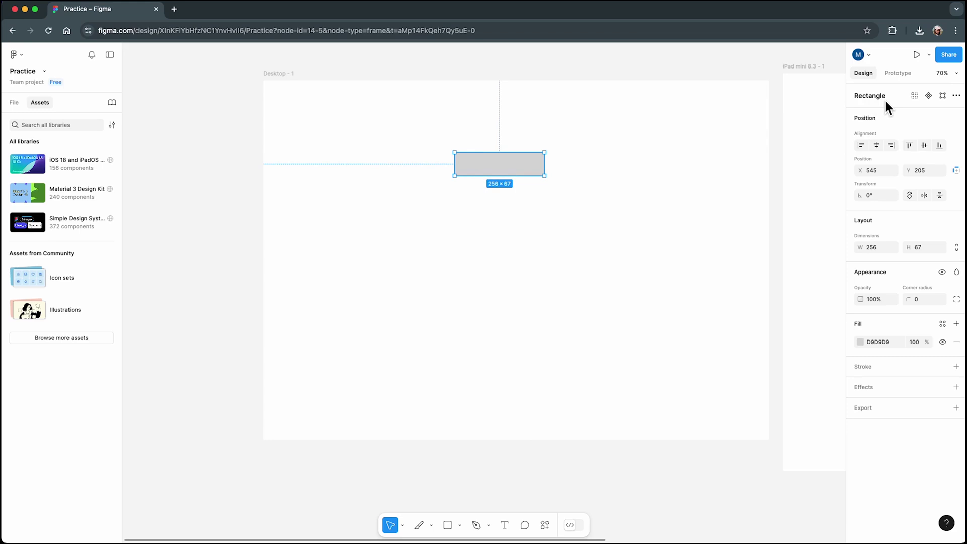
Try the left, right and horizontal-center alignments on the rectangle, and move it to X 559, Y 208
click(861, 145)
click(891, 147)
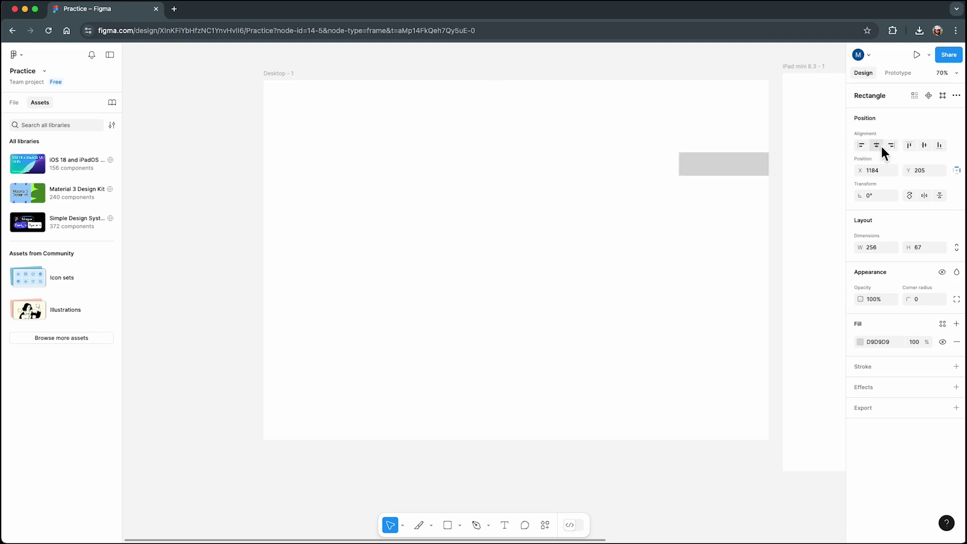
click(881, 147)
click(881, 147)
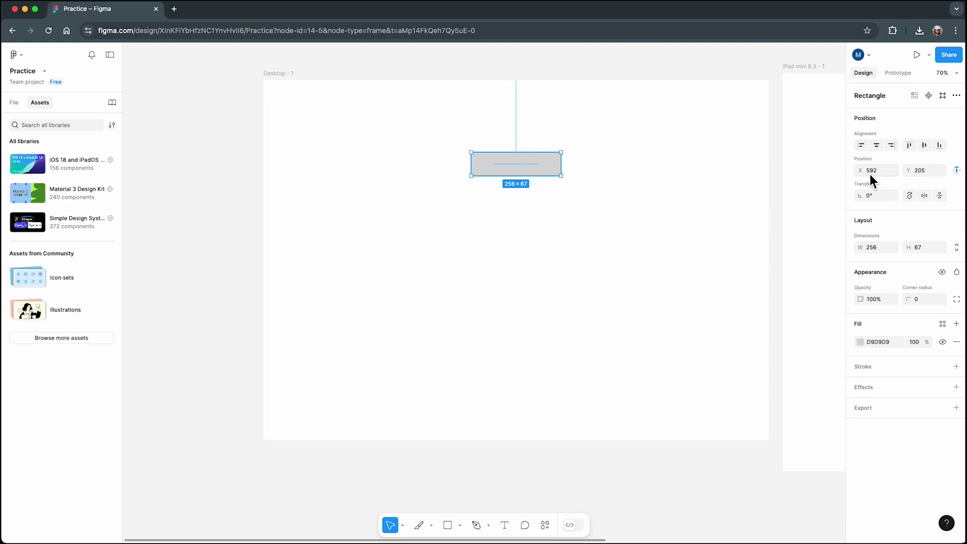
drag(866, 173, 913, 174)
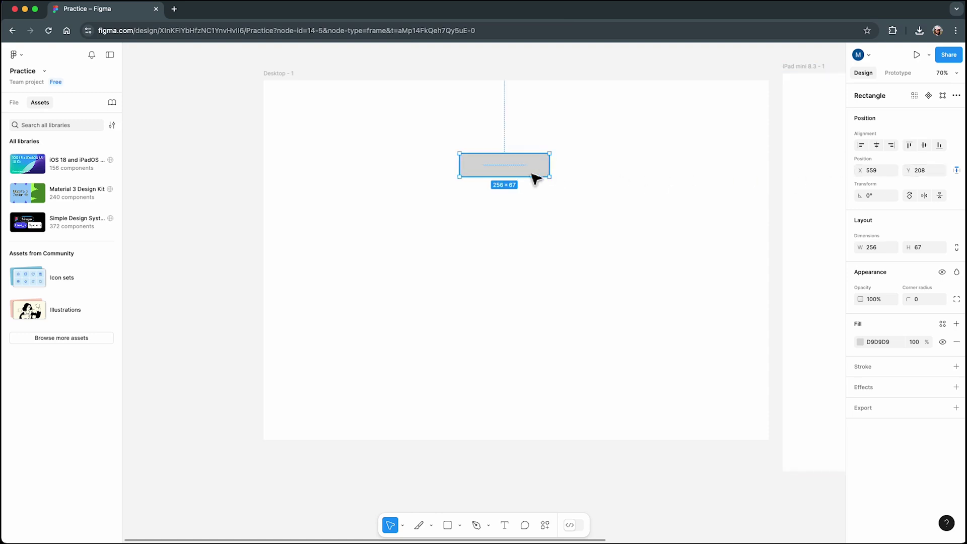
Place a duplicate of the rectangle directly below it at Y 367, and measure the distance between the two
drag(531, 173, 540, 231)
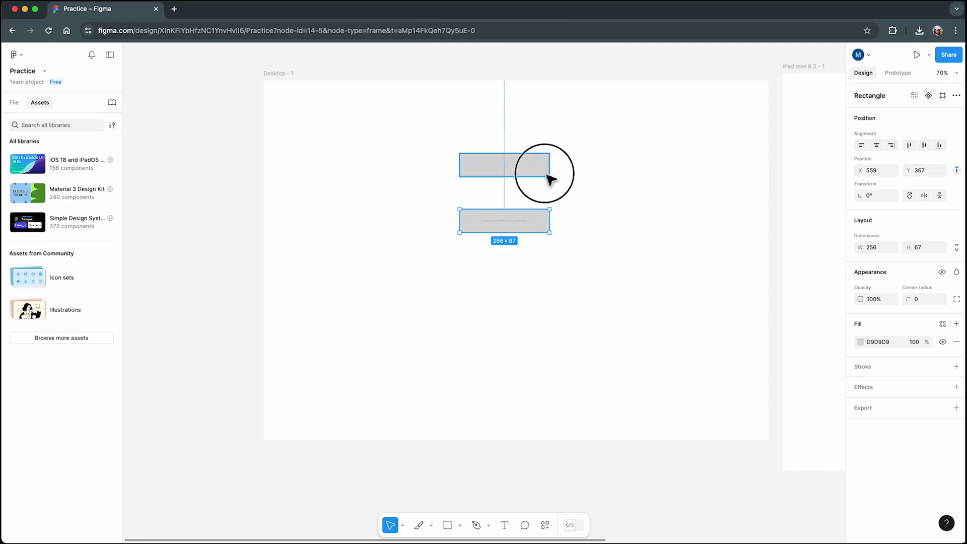
click(545, 174)
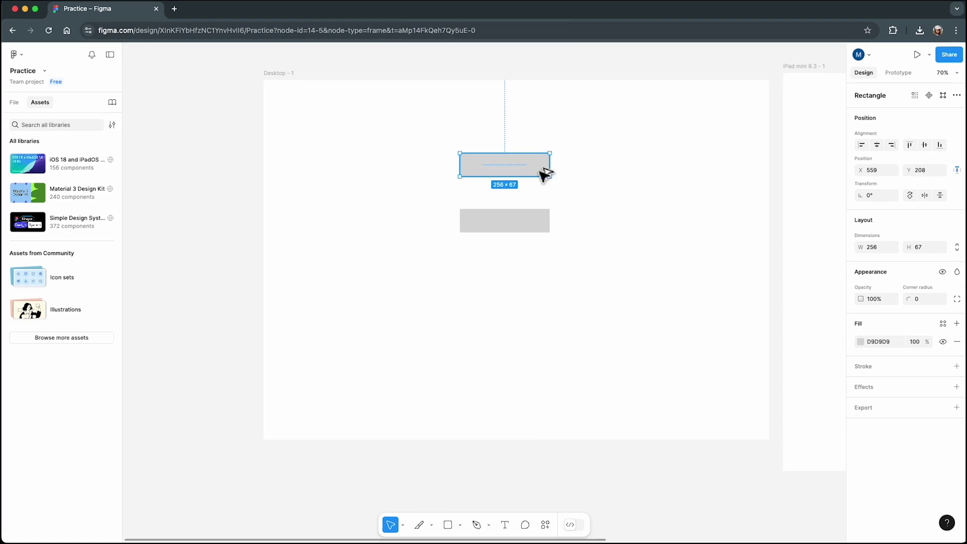
mouse_move(542, 219)
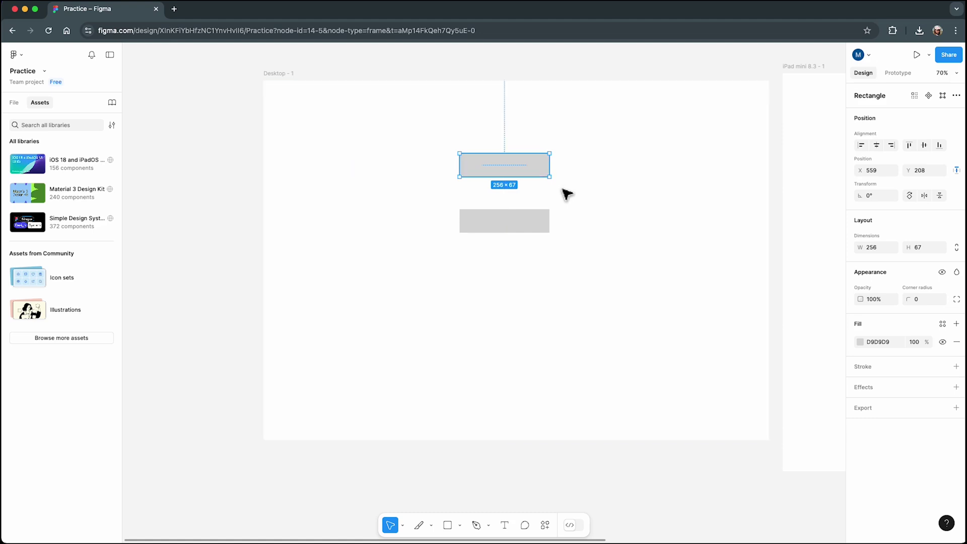
key(alt)
Try rotating the upper rectangle, and resize it to 323 × 85
mouse_move(870, 198)
mouse_down()
mouse_move(856, 198)
mouse_move(864, 205)
mouse_up()
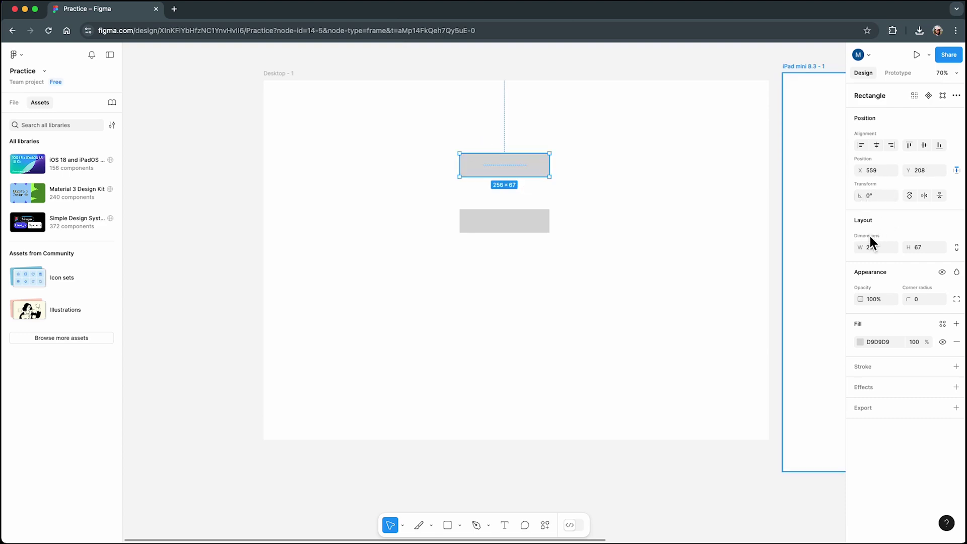
drag(868, 253, 918, 255)
Try 50% opacity and rounded corners on the upper rectangle, restoring full opacity and square corners
drag(869, 299, 872, 304)
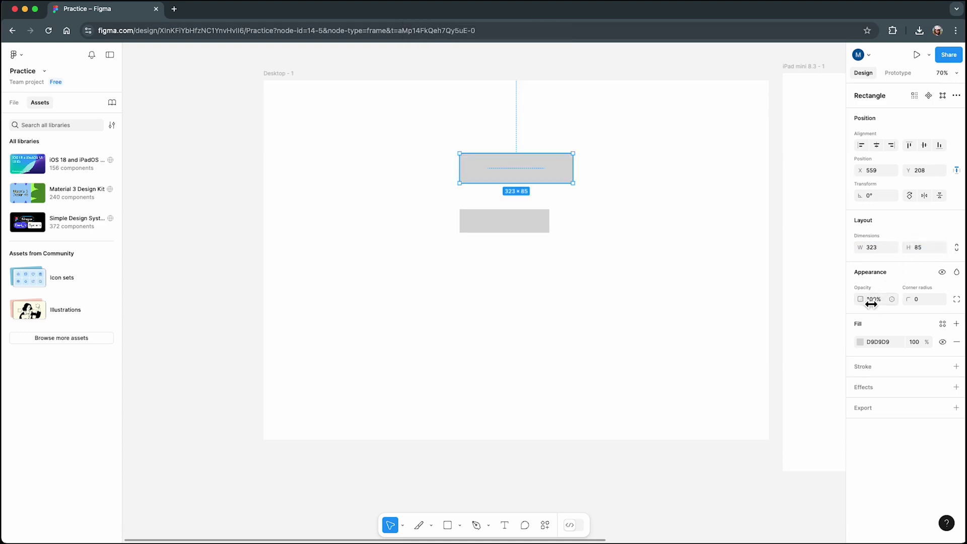
text(50)
key(Return)
key(super+z)
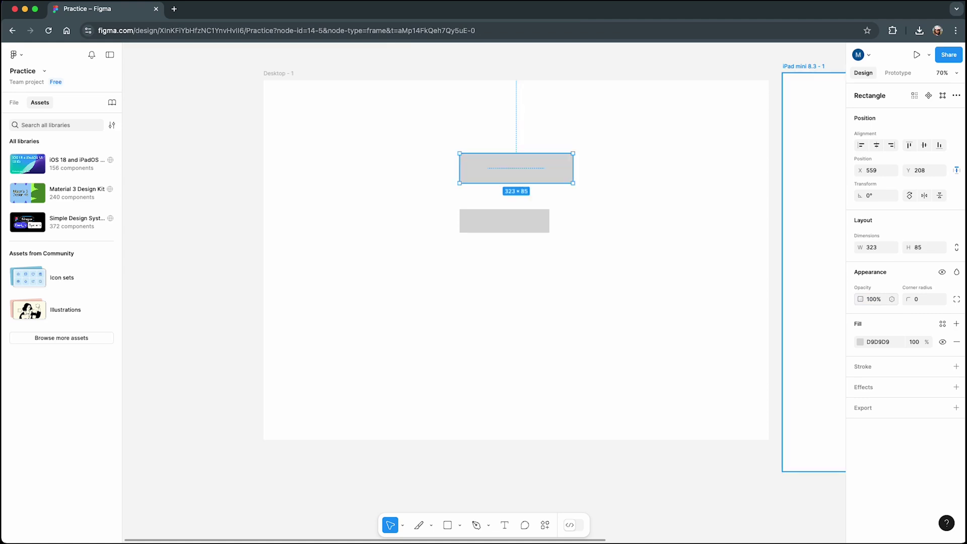
drag(918, 301, 932, 300)
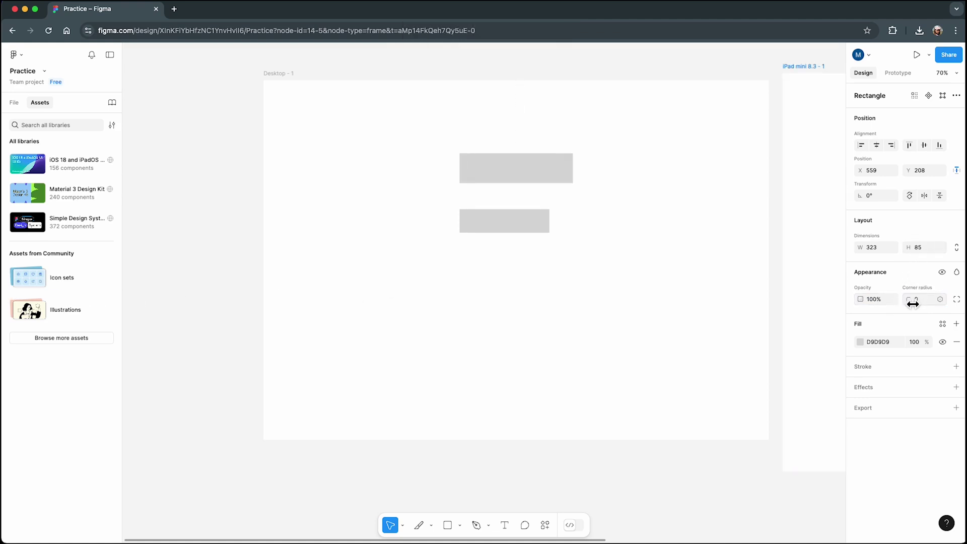
Change the upper rectangle's fill to red F15555 and give it a thick black inside stroke
click(861, 342)
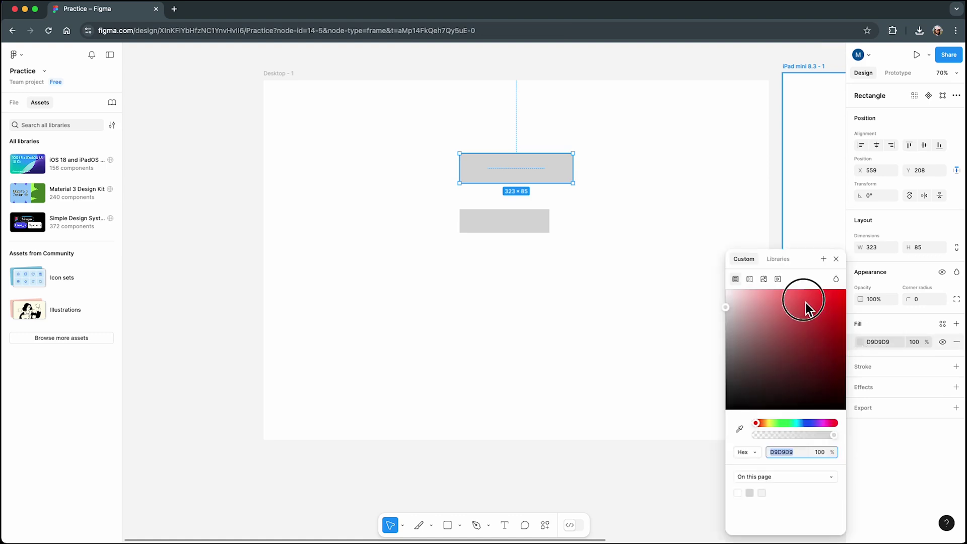
click(805, 302)
click(933, 359)
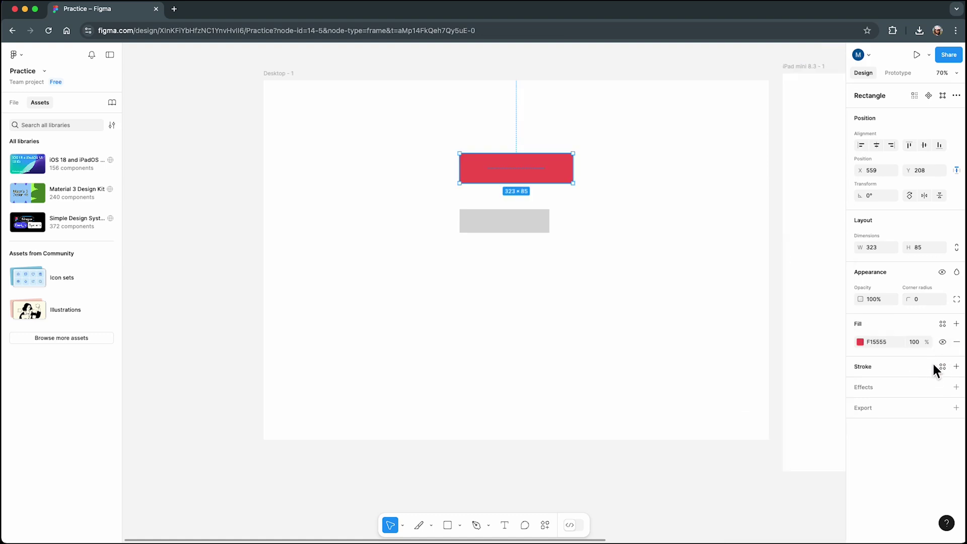
click(957, 366)
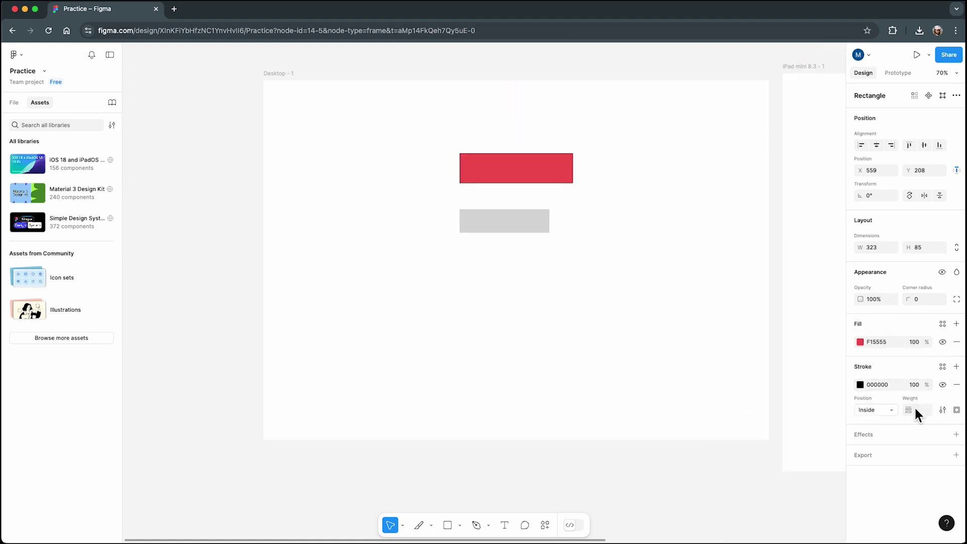
drag(914, 418, 931, 419)
click(613, 257)
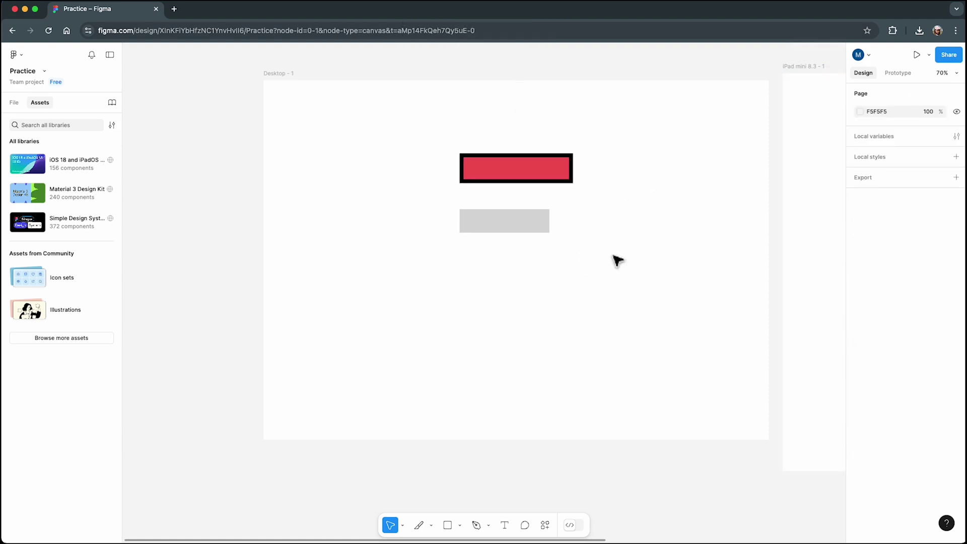
Draw an ellipse about 173 × 177 and a triangle about 146 × 129 in the lower part of the Desktop frame
click(461, 526)
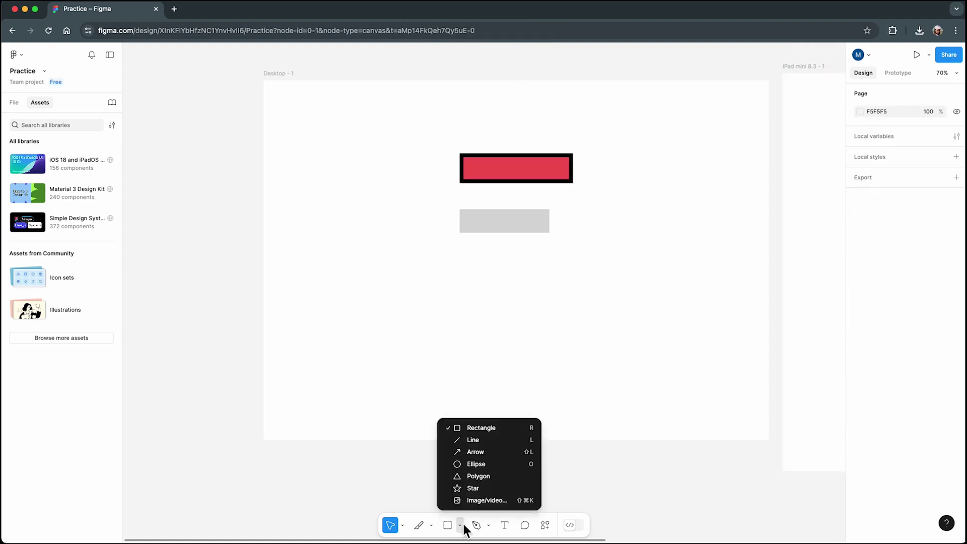
click(463, 462)
drag(334, 260, 402, 330)
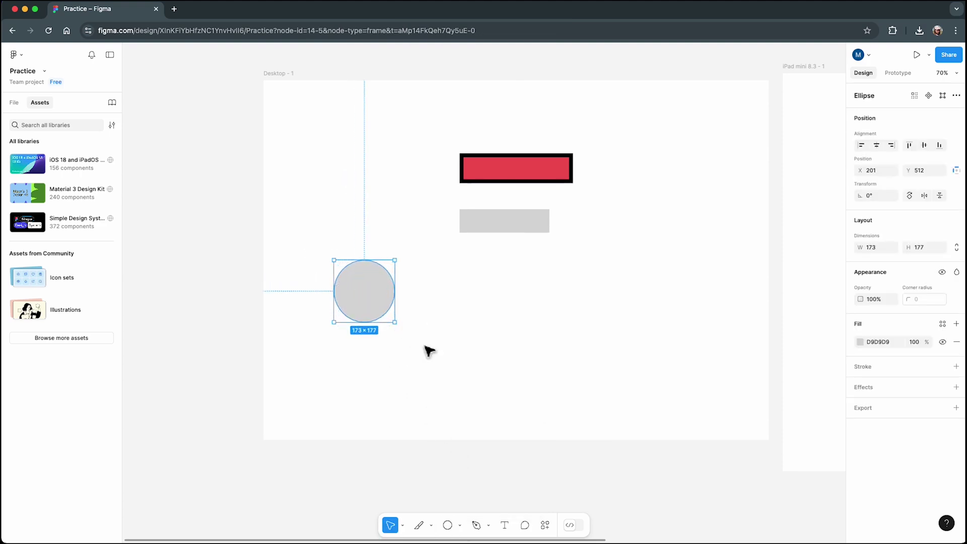
click(460, 526)
click(474, 476)
drag(446, 336, 504, 388)
Draw a star about 191 × 162 beside the triangle and reduce its point count to 3
click(460, 526)
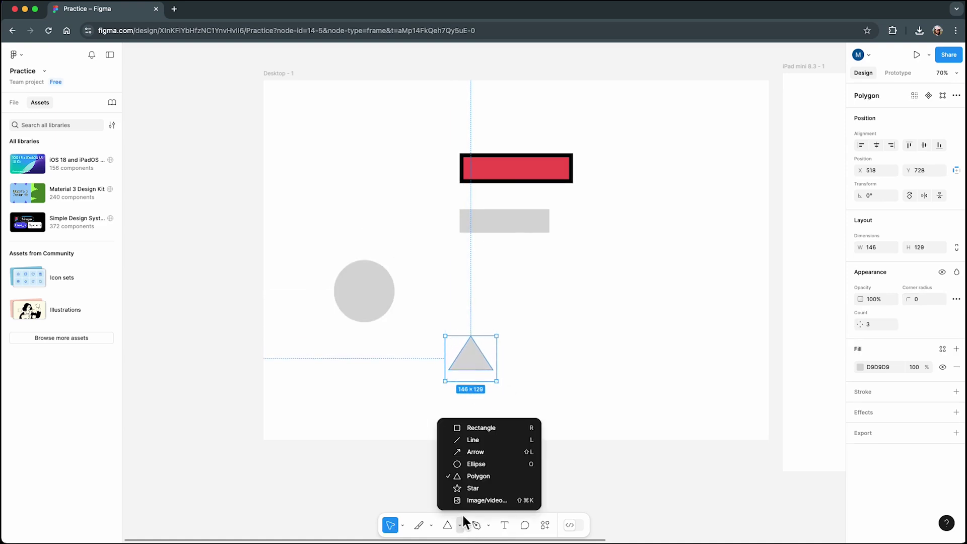
click(471, 488)
drag(567, 340, 640, 405)
drag(860, 325, 845, 345)
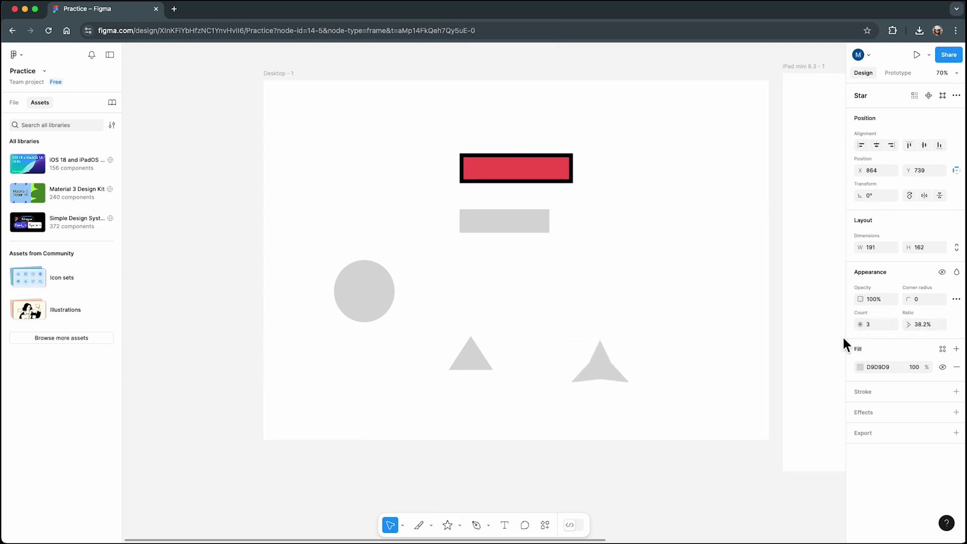
click(671, 370)
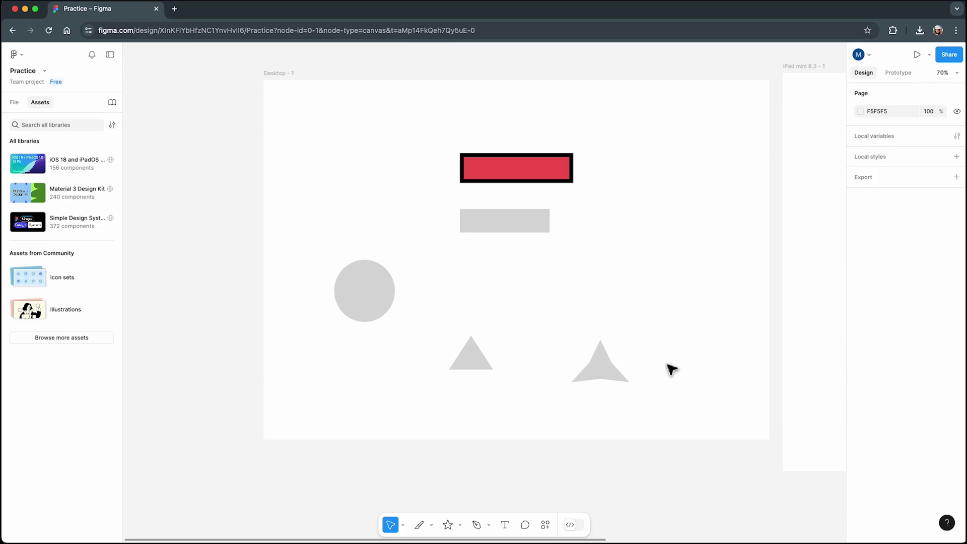
Edit the gray rectangle's points, moving its upper-right corner to X 980, Y 349.5 and its lower-right corner to X 980, Y 539
click(534, 228)
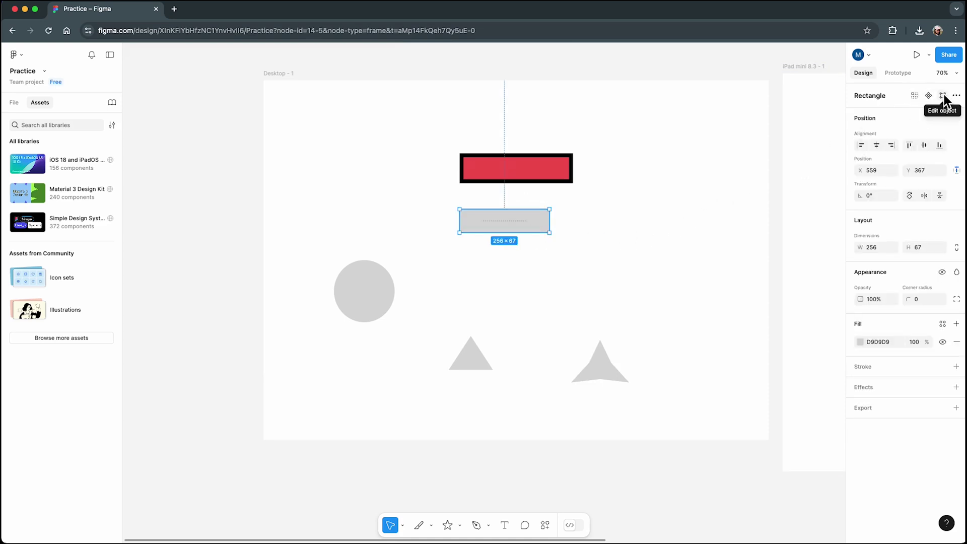
double_click(533, 230)
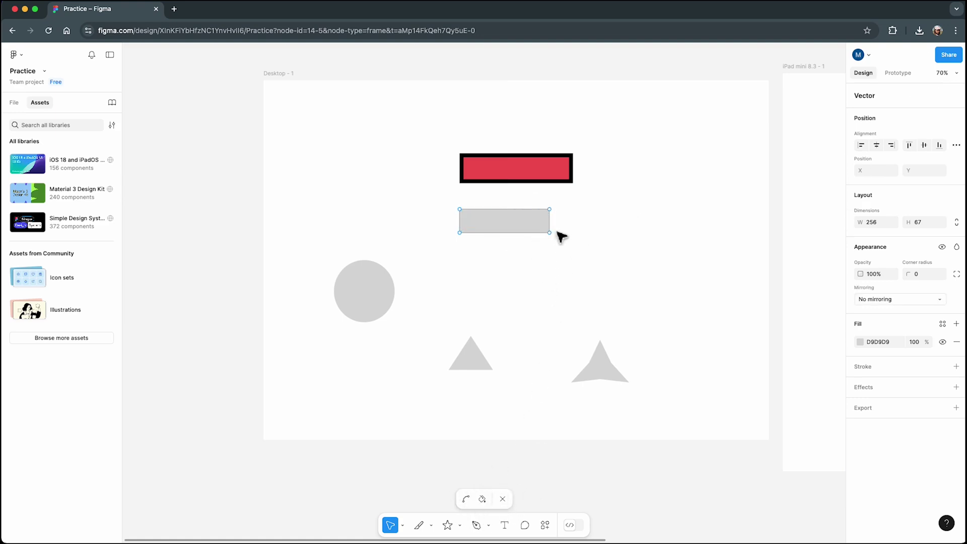
drag(550, 210, 609, 204)
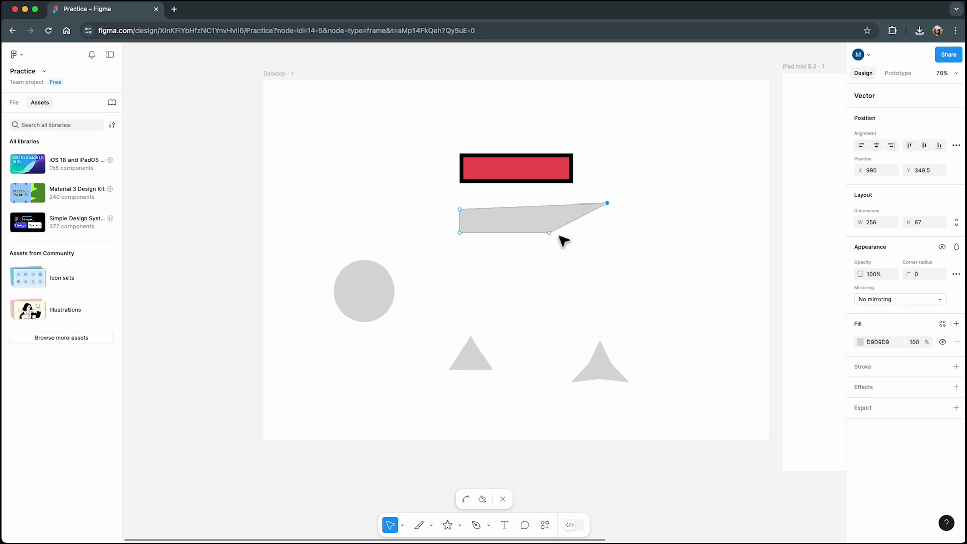
drag(554, 234, 609, 270)
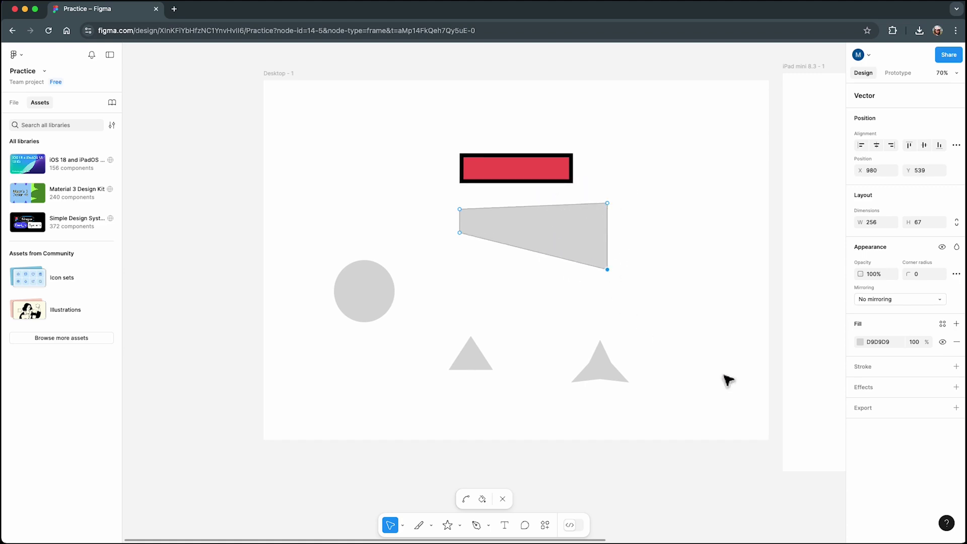
click(726, 376)
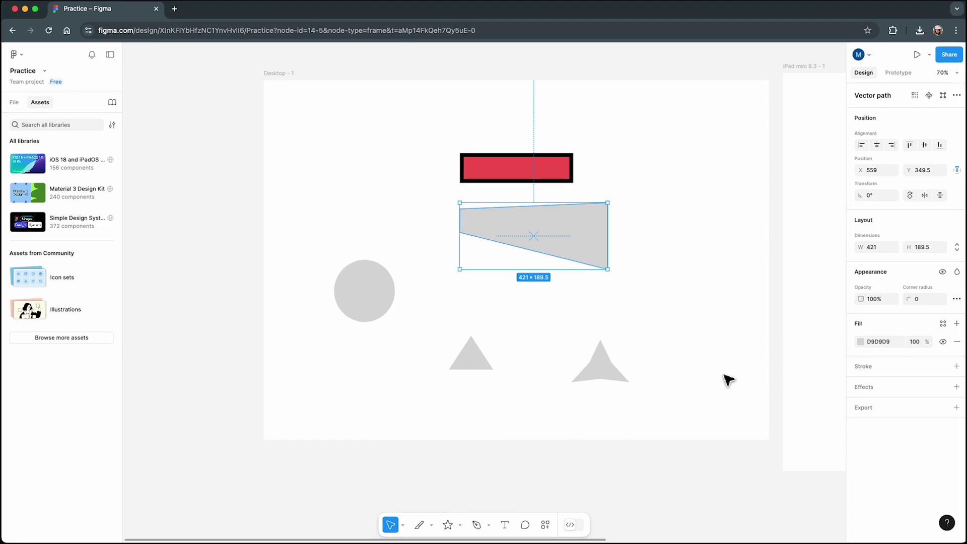
Leave point editing and delete all five shapes from the Desktop frame
key(Return)
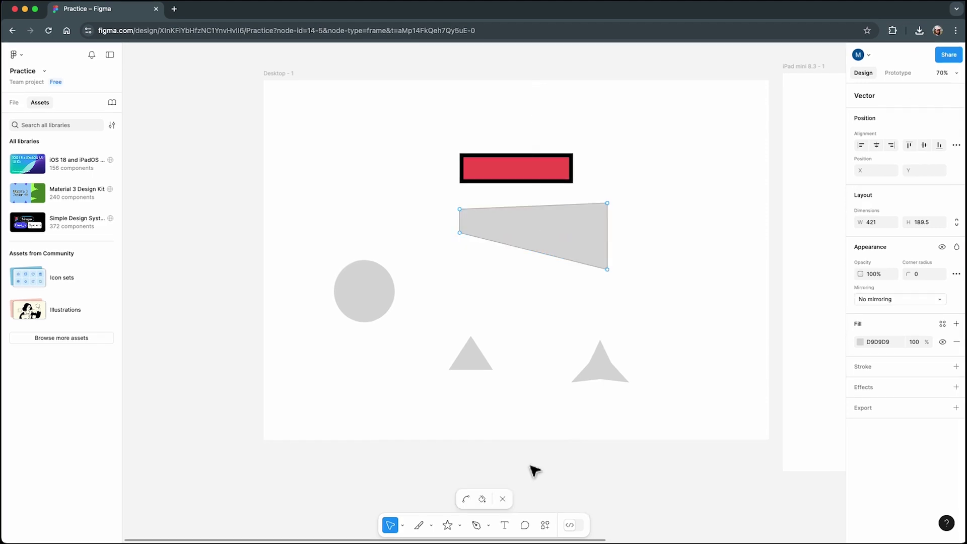
click(506, 501)
click(702, 388)
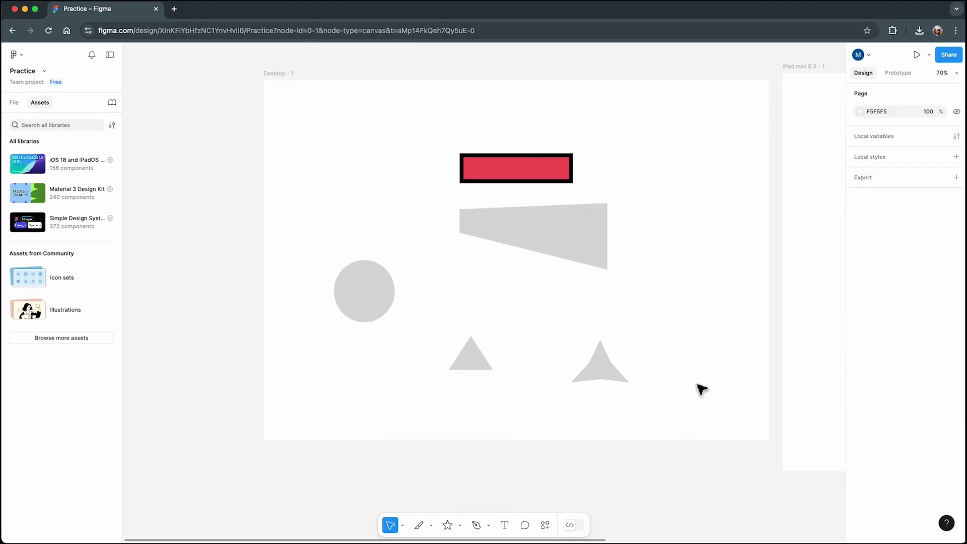
drag(327, 126, 718, 459)
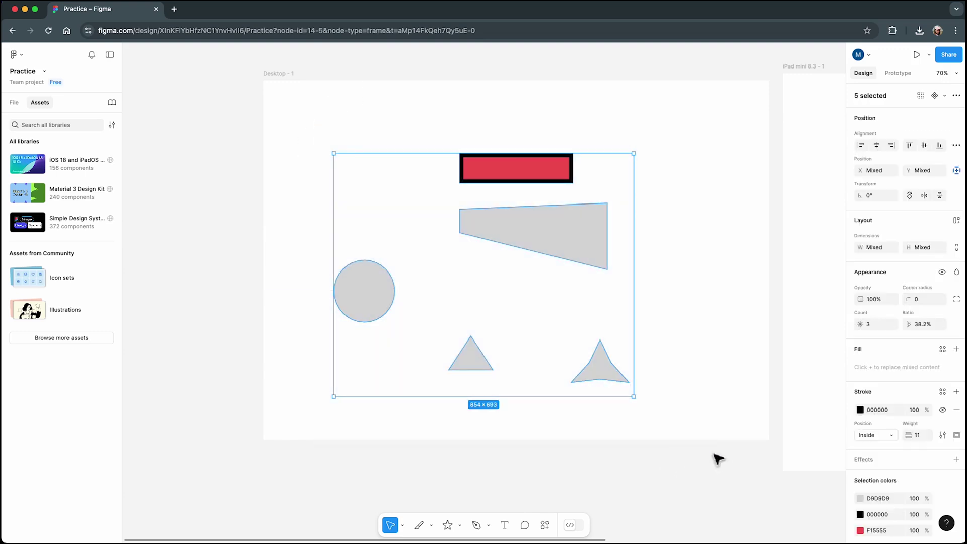
key(Delete)
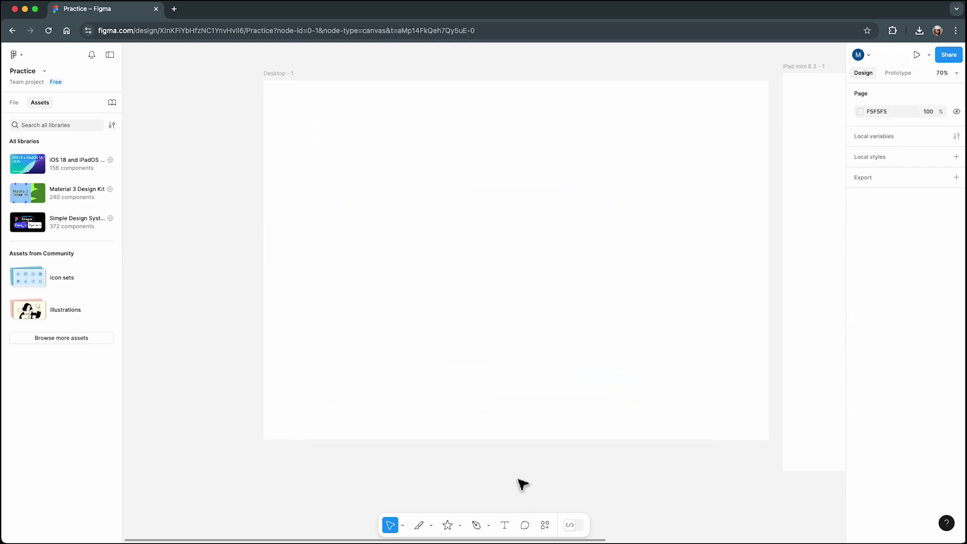
Draw a closed four-sided path with the Pen tool in the upper-left part of the Desktop frame
click(488, 526)
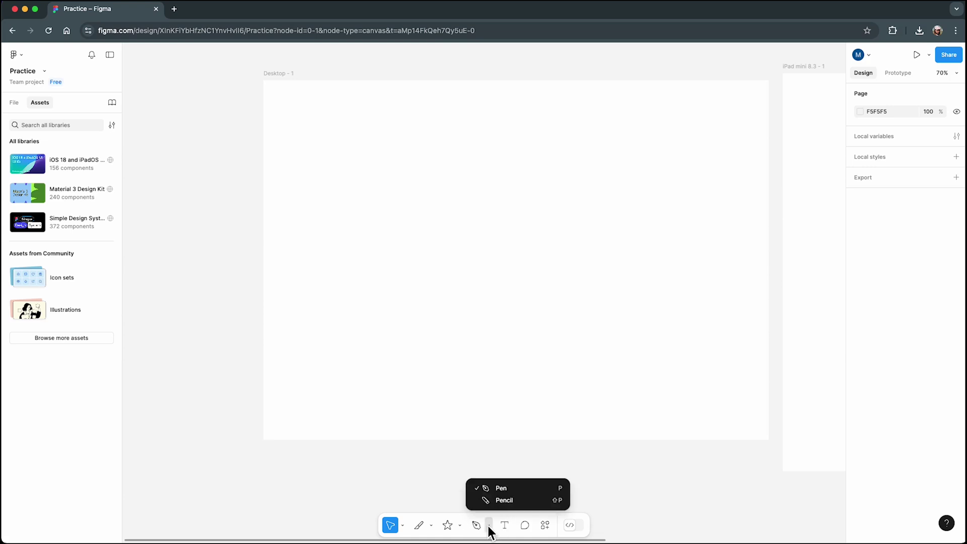
click(525, 491)
click(359, 236)
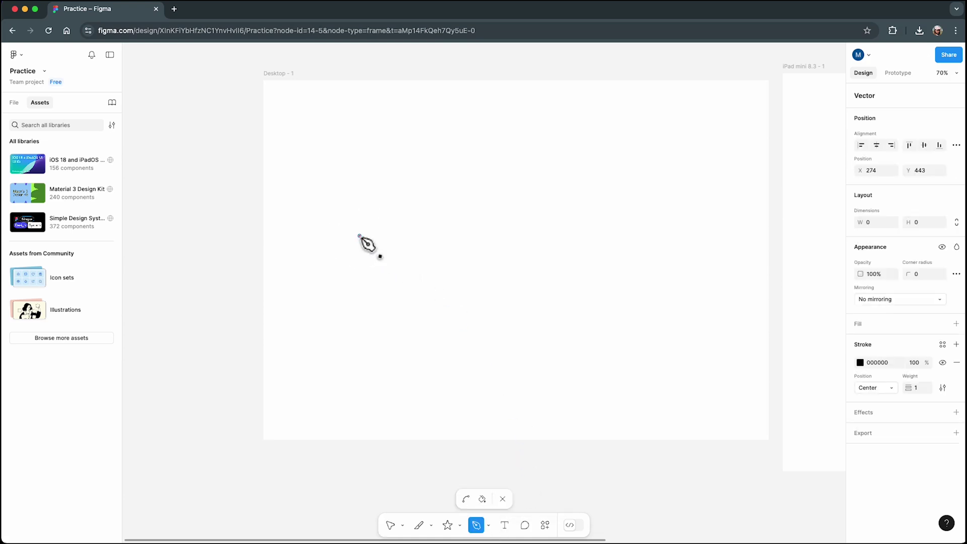
click(403, 217)
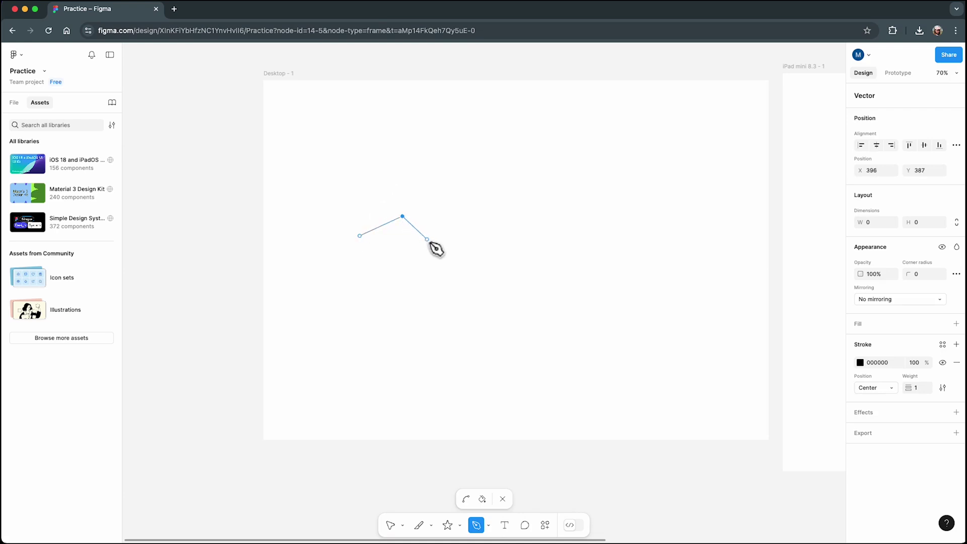
click(433, 244)
click(388, 273)
click(360, 235)
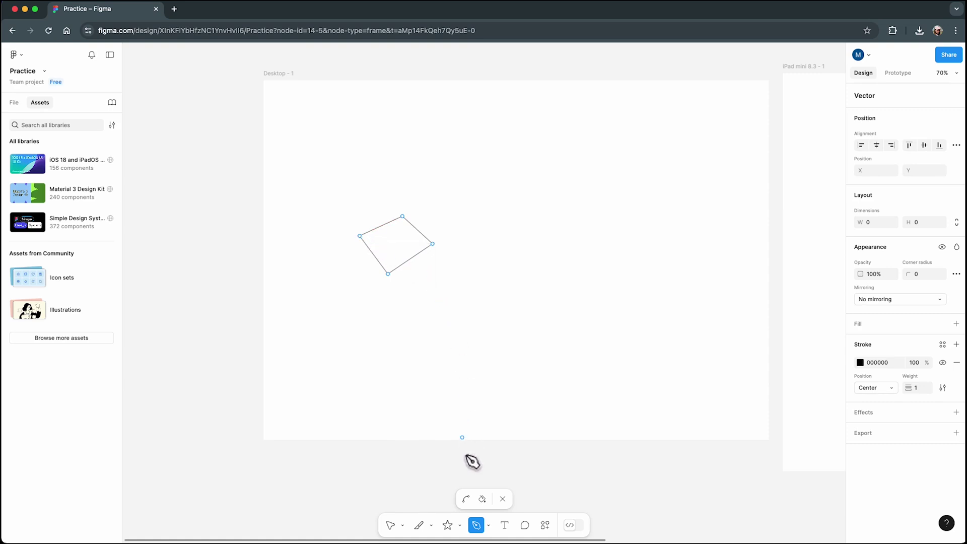
Bend the edges of the four-sided path outward into a rounded, roughly circular outline
click(466, 499)
drag(386, 231, 427, 228)
drag(416, 262, 370, 273)
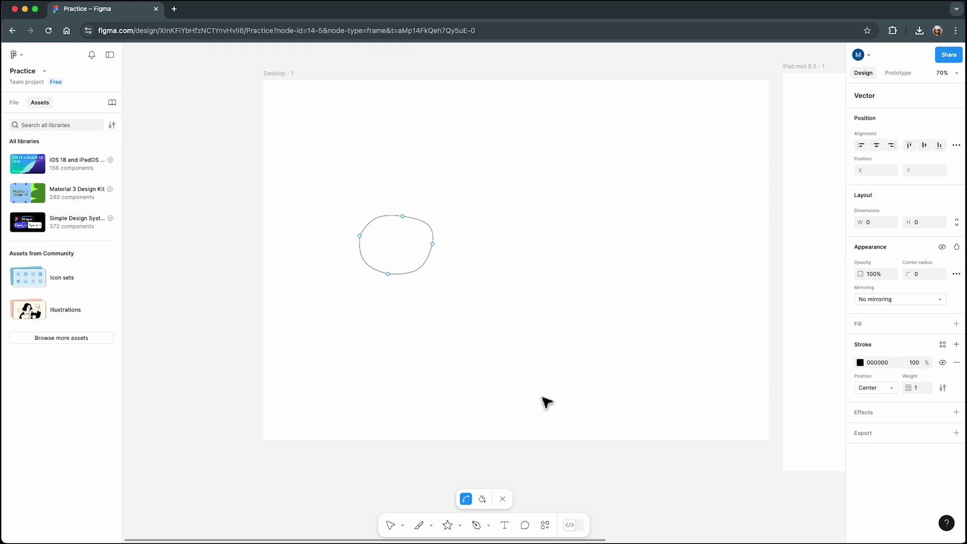
key(Escape)
Draw a freehand stroke with the Pencil tool below and beside the rounded outline
click(476, 524)
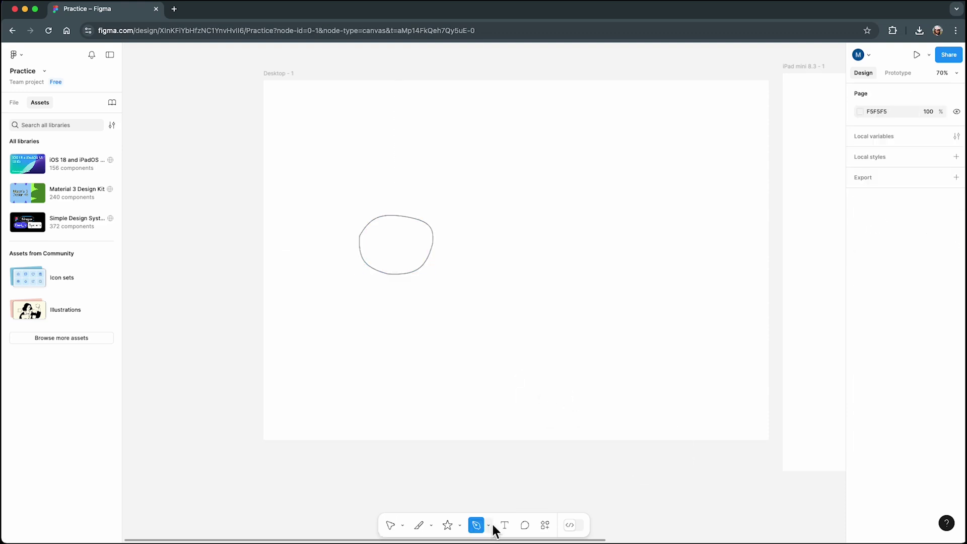
click(488, 525)
click(501, 500)
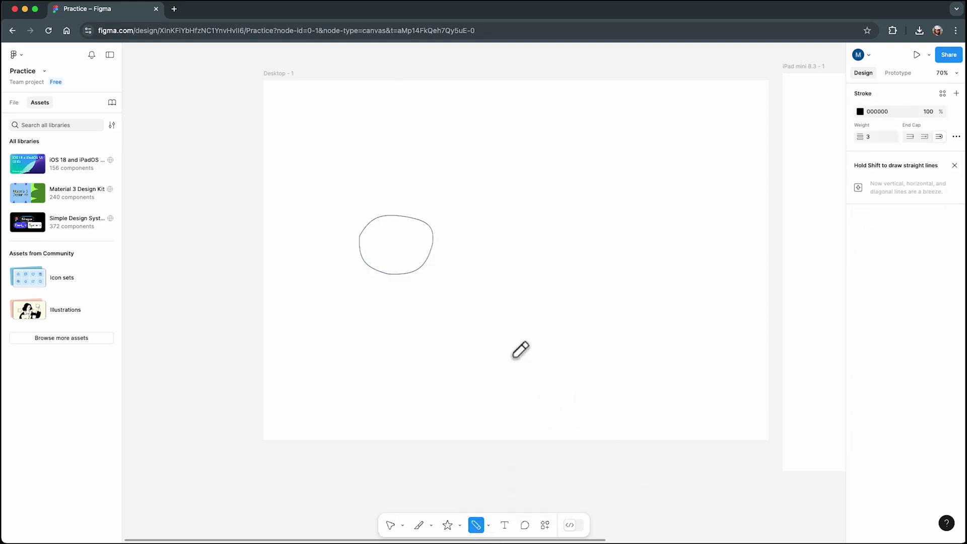
mouse_move(519, 289)
mouse_down()
mouse_move(508, 283)
mouse_move(534, 274)
mouse_move(475, 227)
mouse_move(563, 345)
mouse_move(452, 325)
mouse_up()
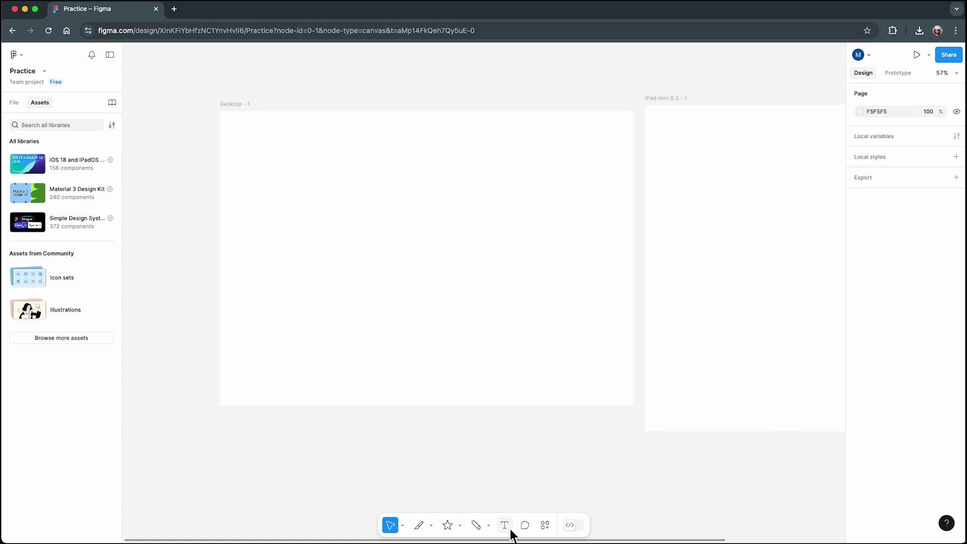
Add a text box about 549 × 151 to the Desktop frame at about X 364, Y 266, reading "Figma is awesome"
click(509, 530)
drag(324, 187, 483, 231)
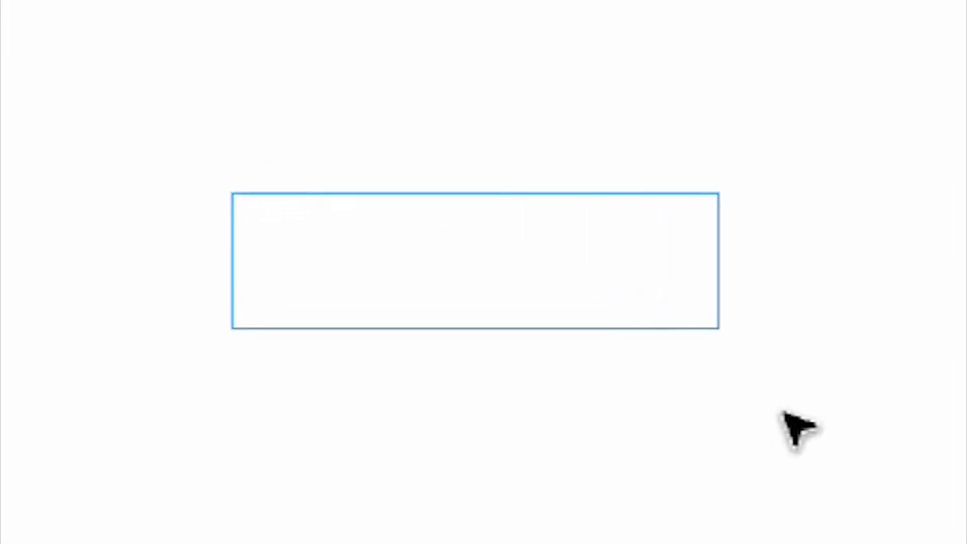
text(Figma)
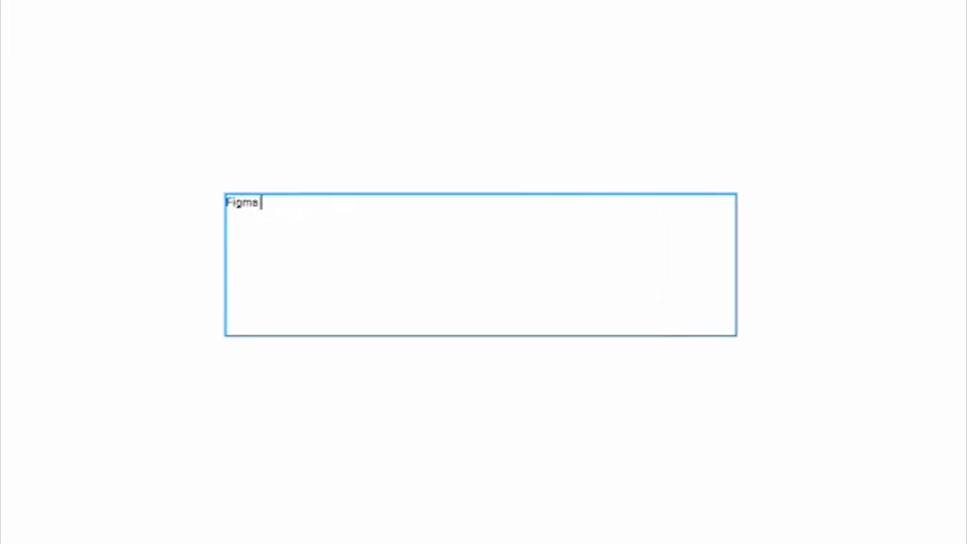
text( is awesome)
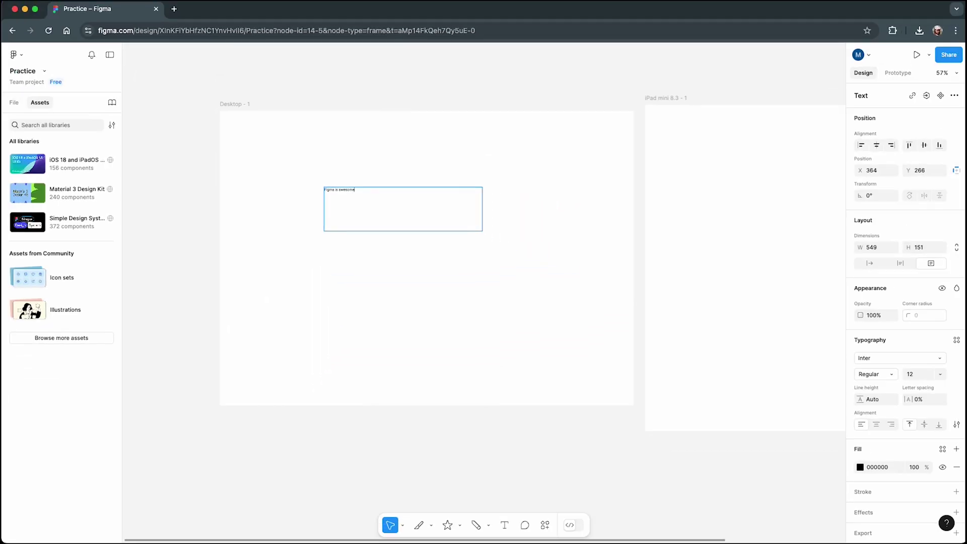
scroll(334, 251, up, 5)
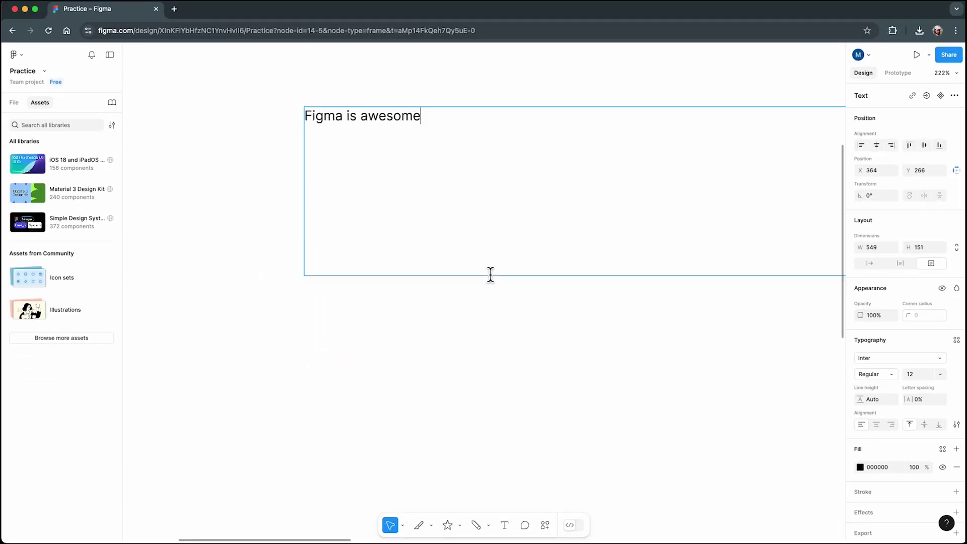
scroll(490, 274, up, 3)
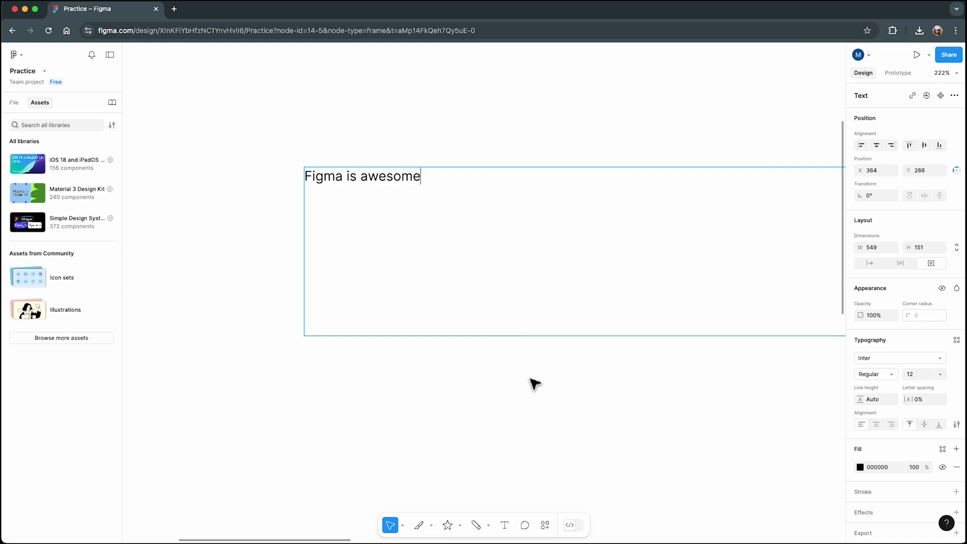
key(Escape)
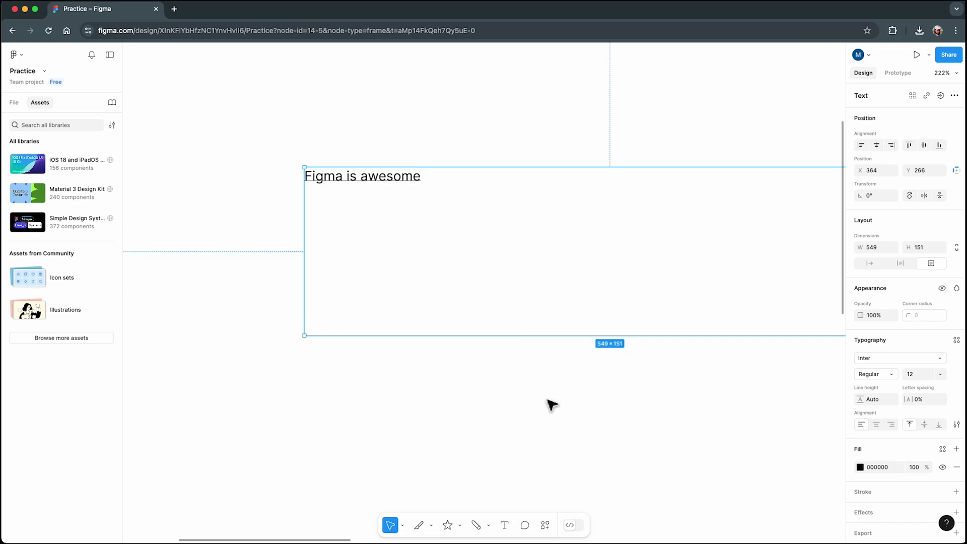
Set the "Figma is awesome" text to size 40 and Bold weight
click(940, 375)
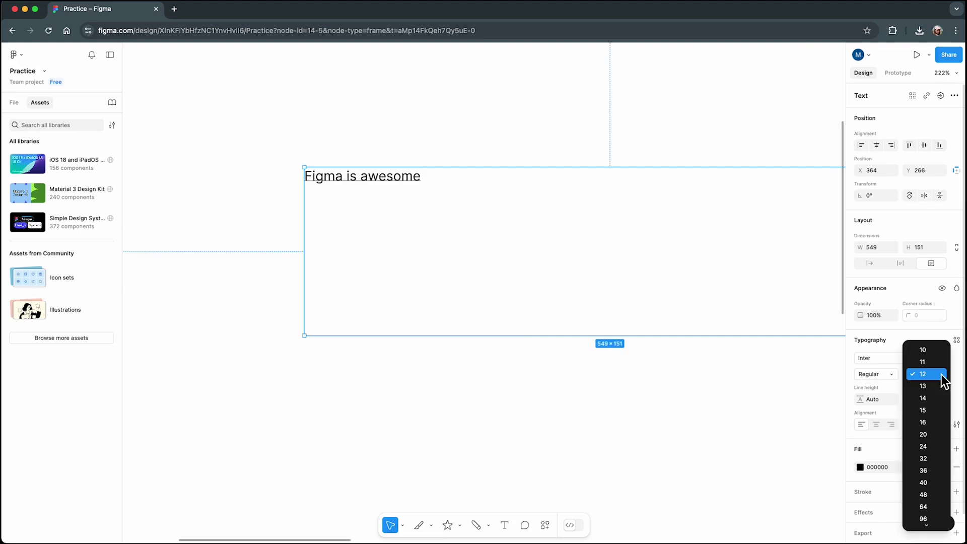
click(936, 481)
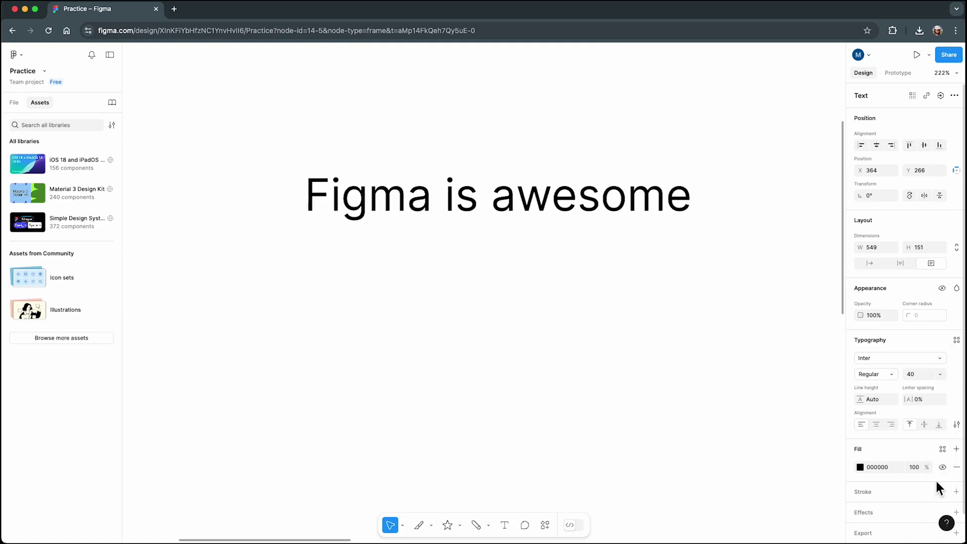
click(892, 375)
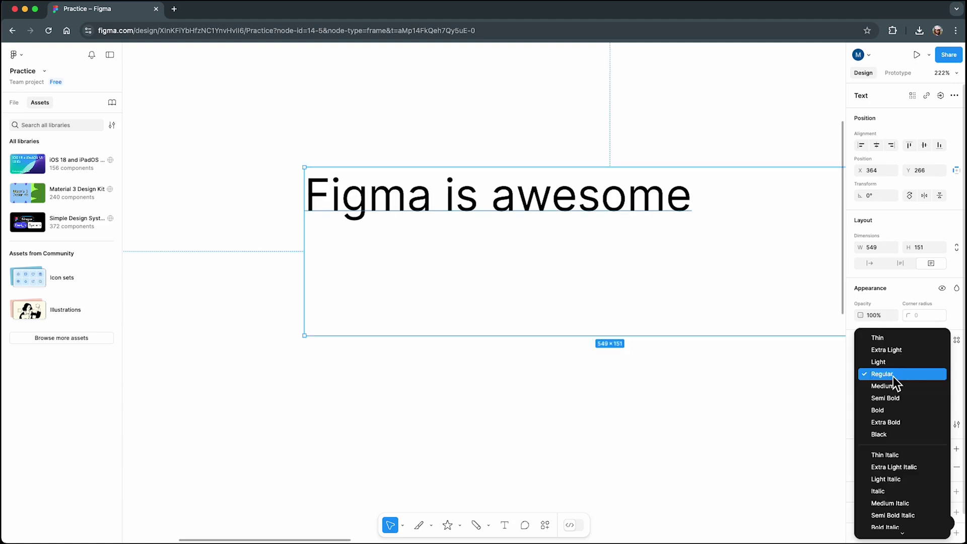
click(894, 410)
key(shift+1)
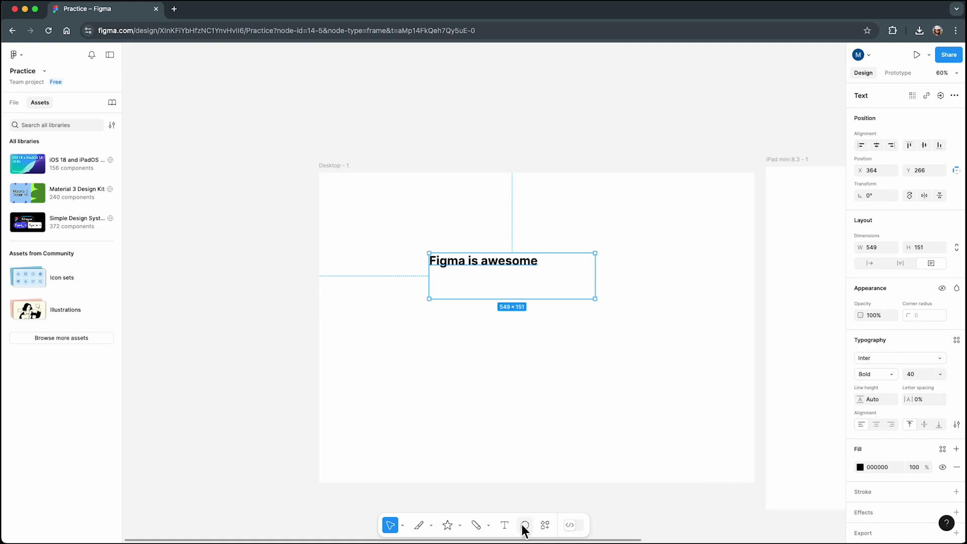
click(712, 517)
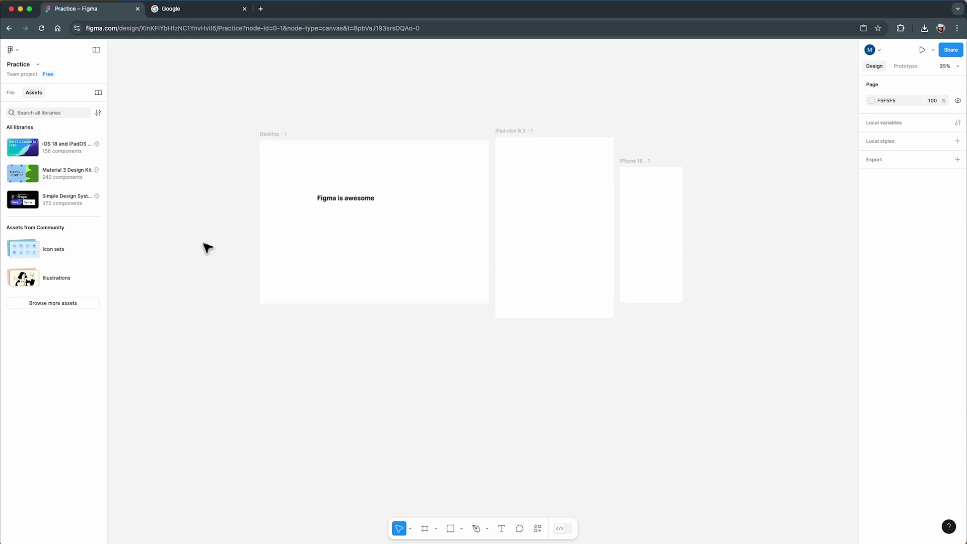
Show the file's layers and paste the copied image into the Desktop frame, placing it at about X 720, Y 437
click(11, 93)
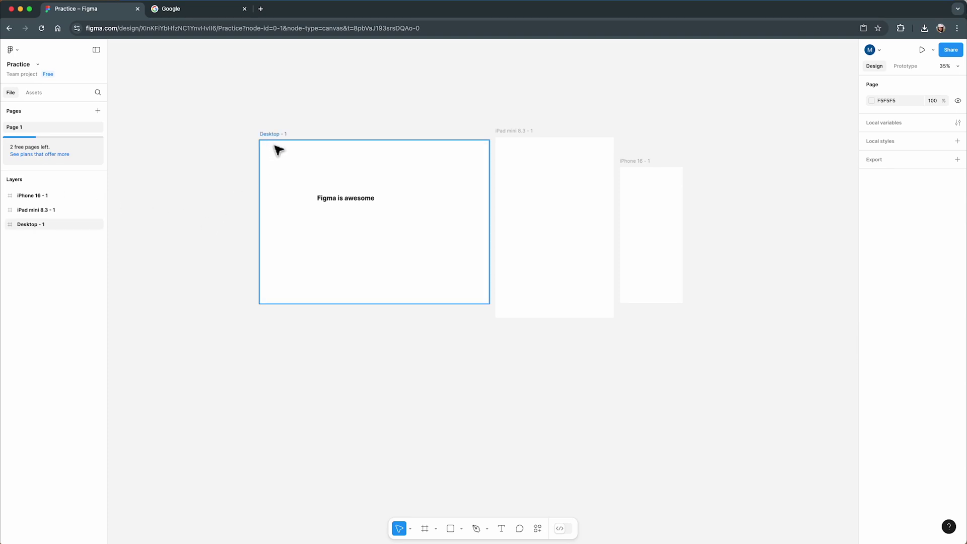
key(super+v)
drag(385, 263, 419, 262)
Draw a small gray rectangle in the Desktop frame to the left of the pasted image
key(r)
mouse_move(300, 227)
mouse_down()
mouse_move(313, 253)
mouse_move(341, 262)
mouse_up()
click(356, 285)
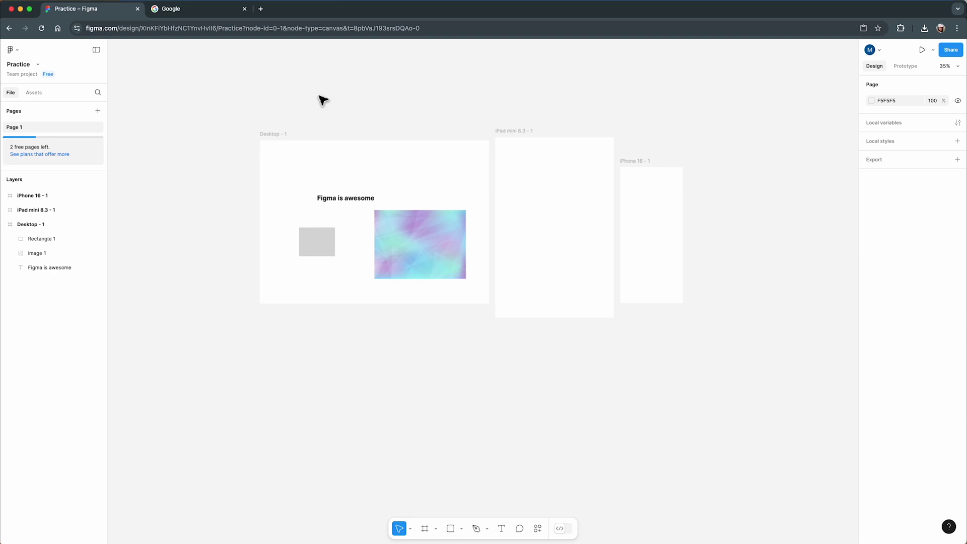
Examine the layer hierarchy of the three frames and the rectangle, image and text nested inside the Desktop - 1 frame
click(66, 195)
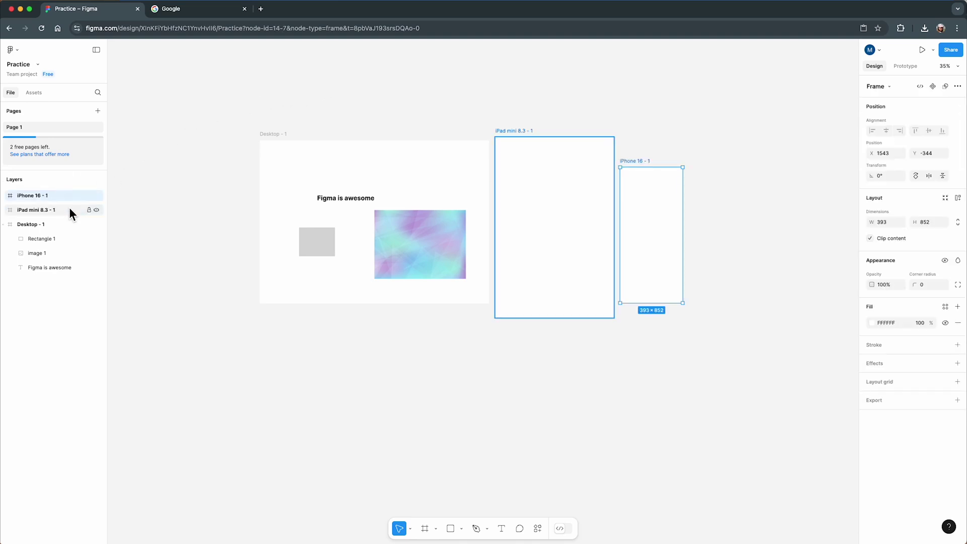
click(69, 208)
click(73, 223)
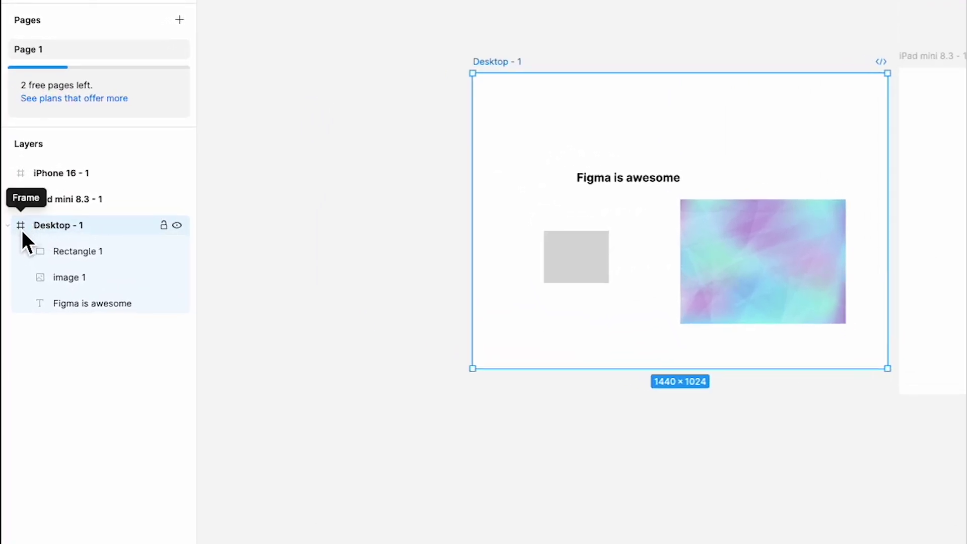
click(11, 226)
click(11, 226)
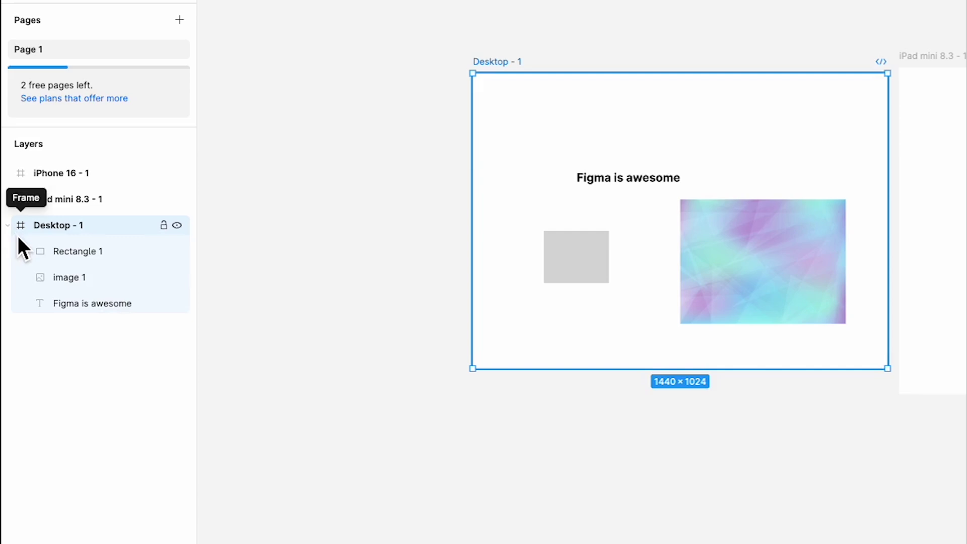
click(105, 251)
click(108, 276)
click(112, 302)
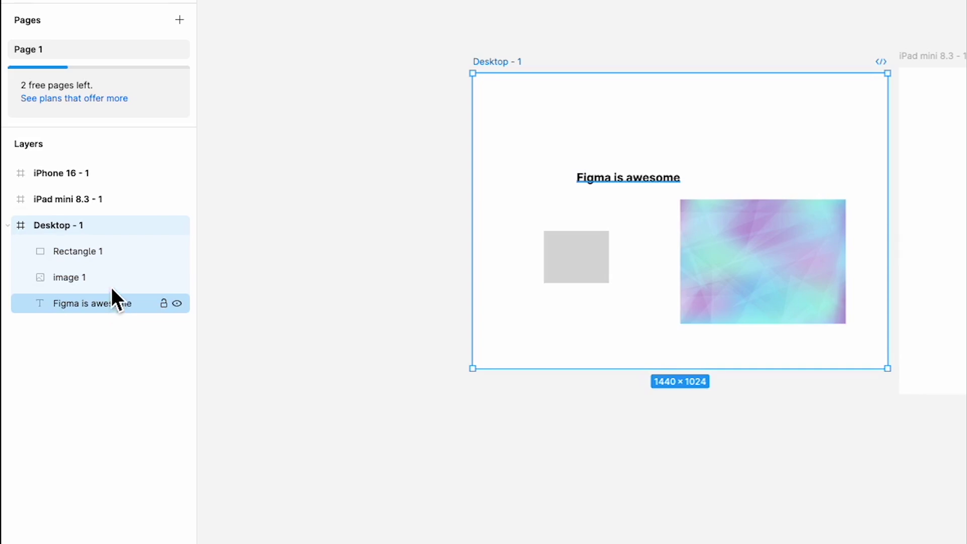
click(111, 297)
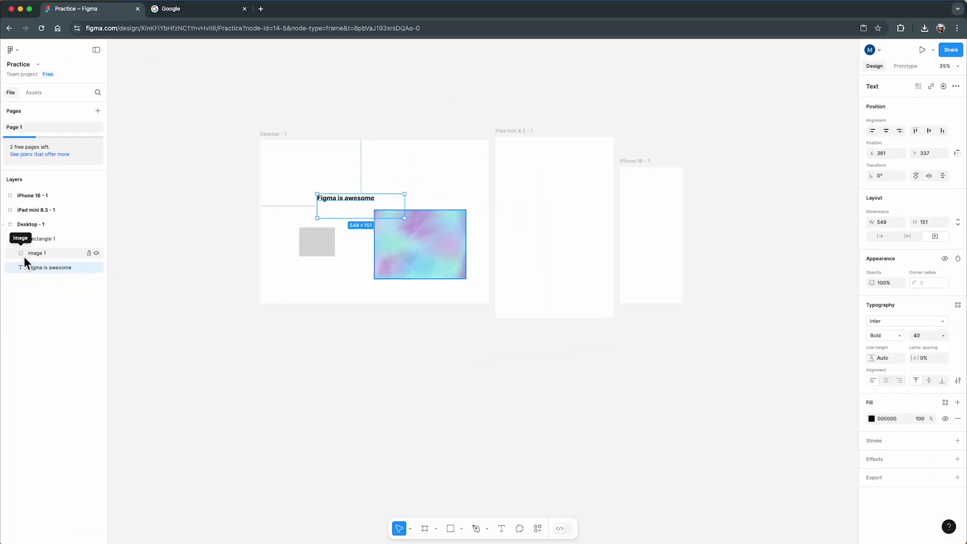
Rename the image layer as Background
click(44, 254)
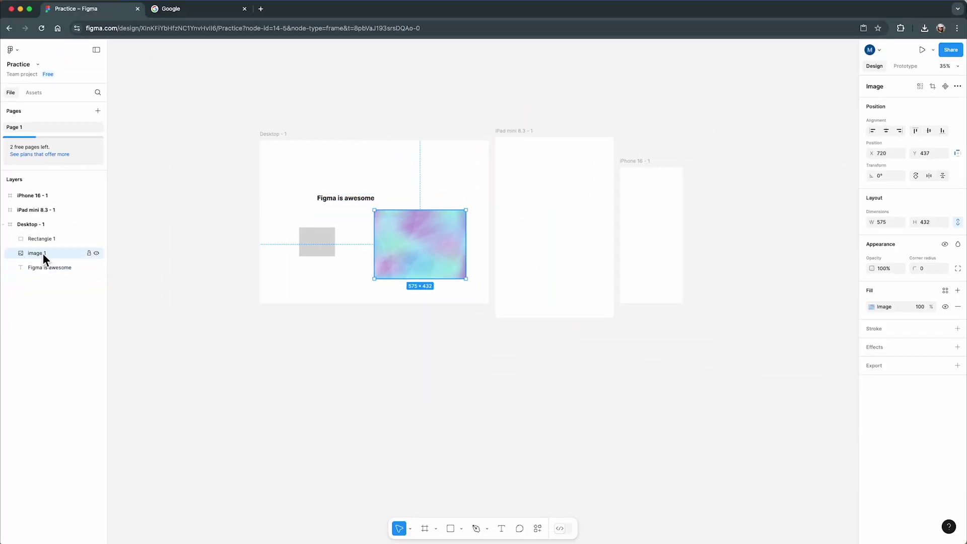
double_click(43, 253)
text(Ba)
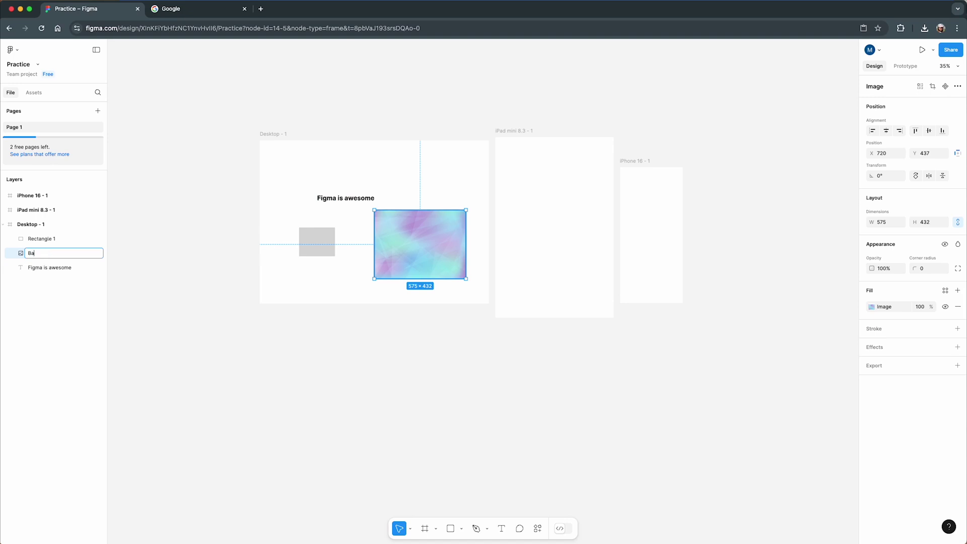
text(ckground)
key(Return)
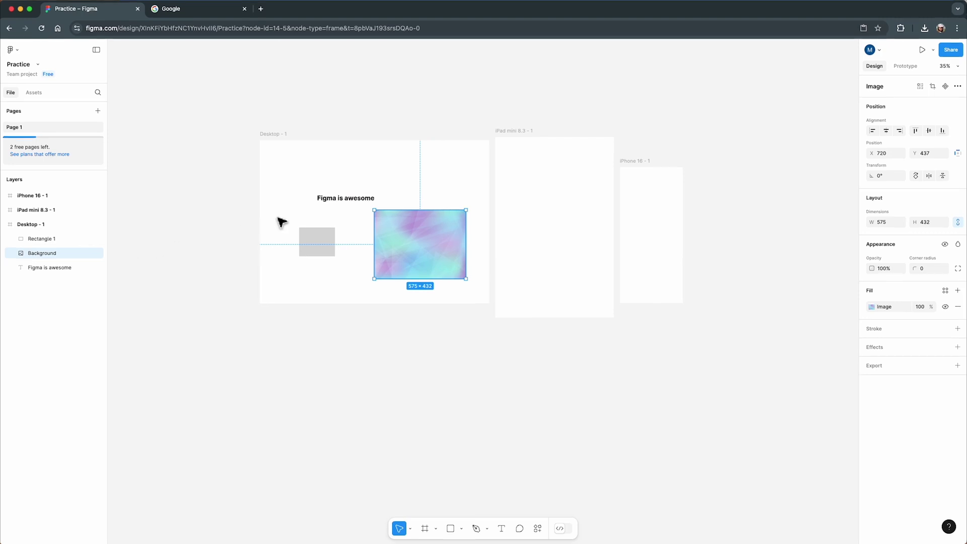
Move the text over the image to about X 866, Y 547, and reorder its layer above Background and back below it
drag(336, 208, 421, 241)
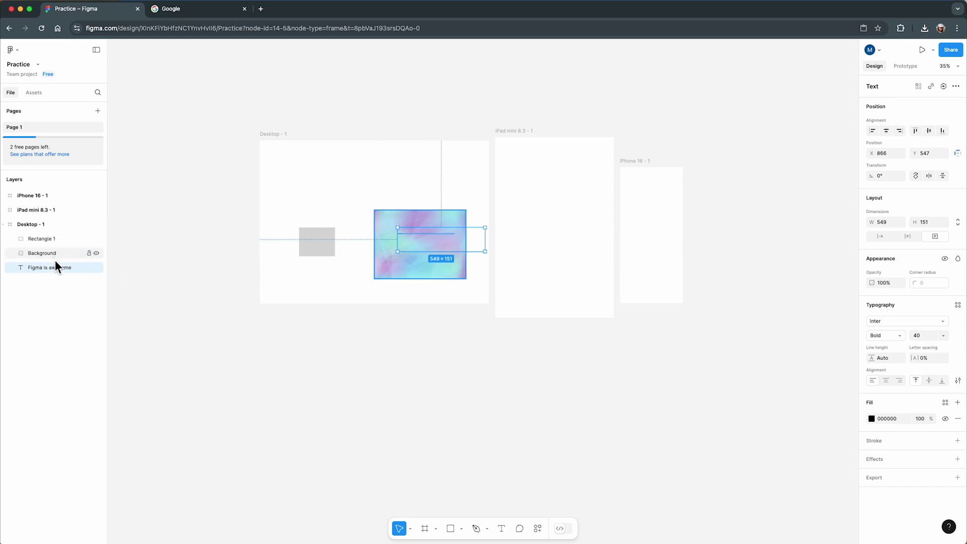
drag(72, 271, 68, 255)
drag(35, 255, 41, 274)
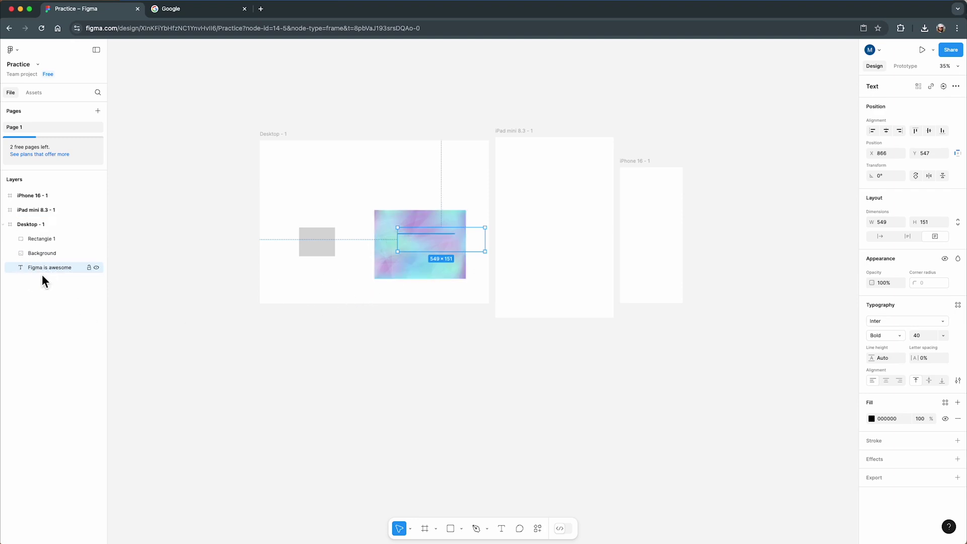
Move the "Figma is awesome" text layer back above the Background layer in the Desktop - 1 frame
click(426, 389)
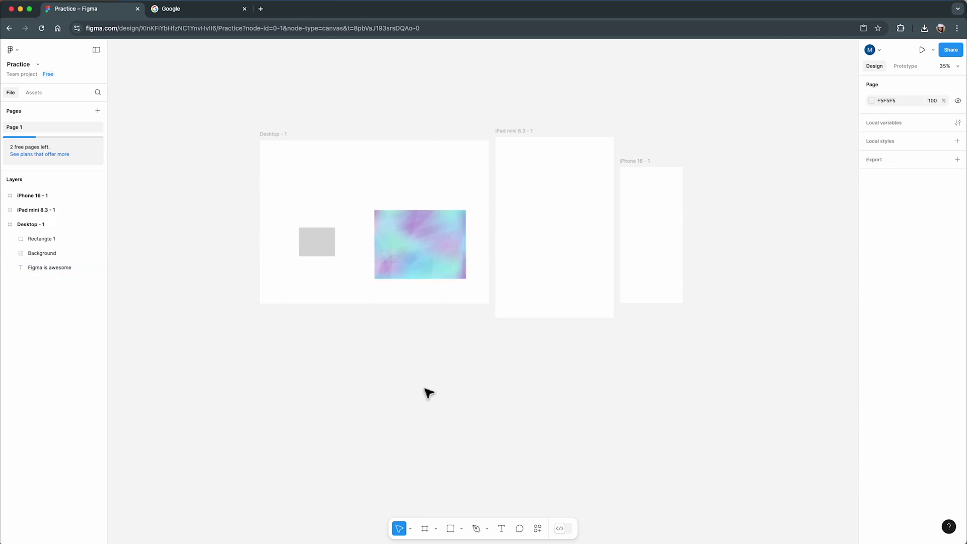
drag(53, 272, 52, 252)
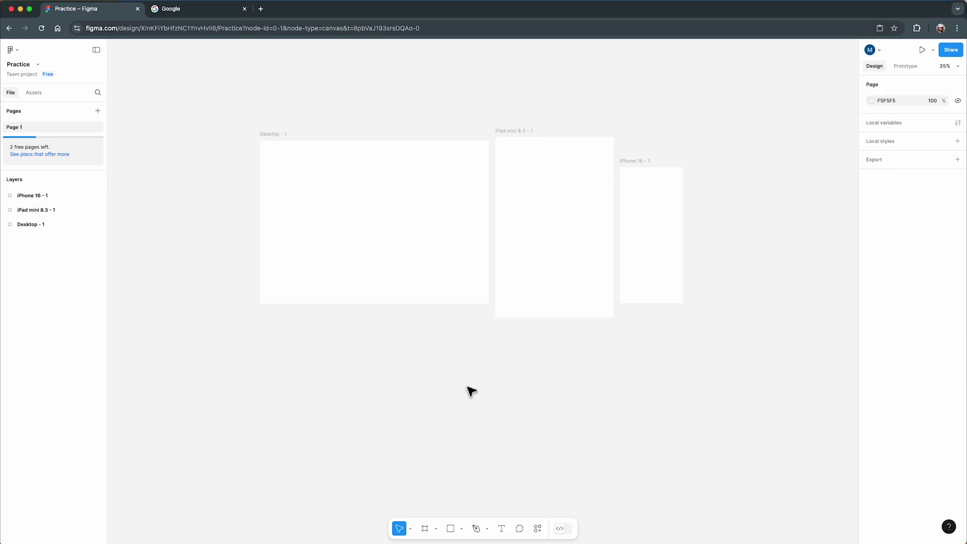
Switch to the Google page in the browser, search for medium.com and open the Medium homepage
click(219, 15)
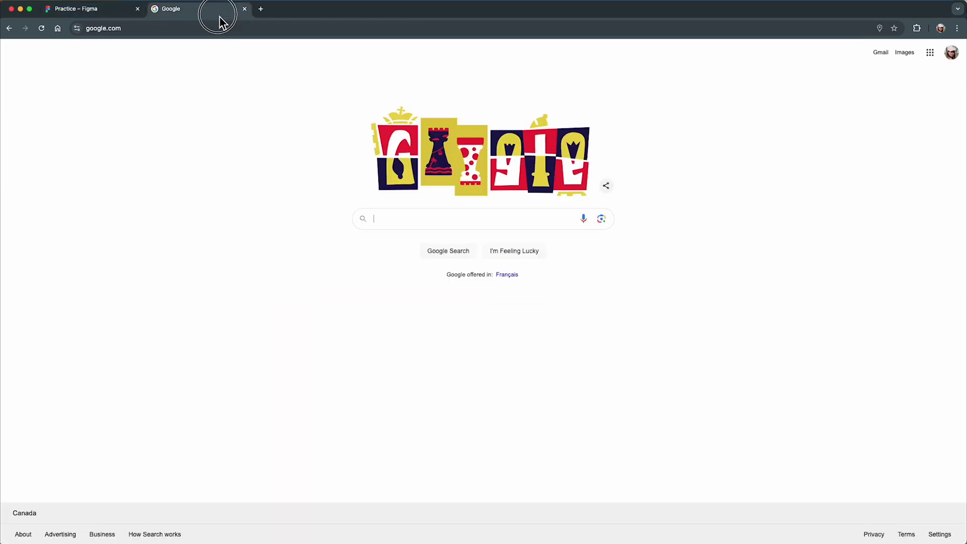
click(409, 222)
text(medium.com)
key(Return)
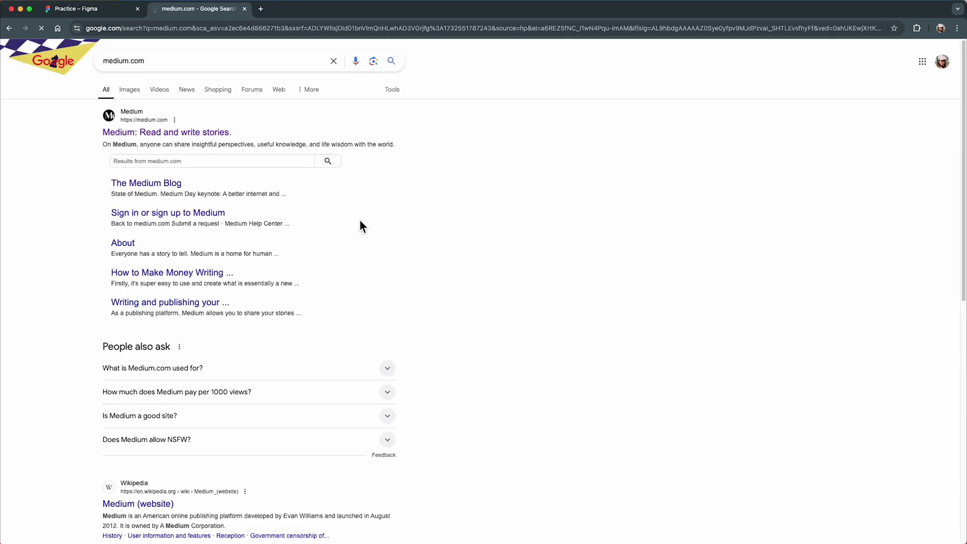
click(201, 132)
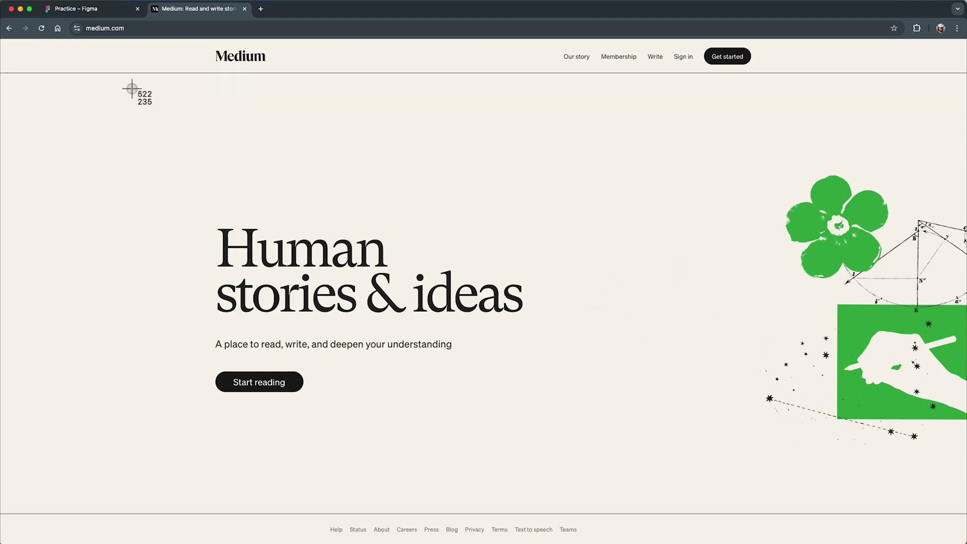
Capture a screenshot of the full Medium homepage, switch back to Figma, and place the image on the canvas below the Desktop - 1 frame
drag(2, 40, 961, 539)
click(96, 9)
drag(907, 499, 415, 286)
drag(433, 362, 442, 426)
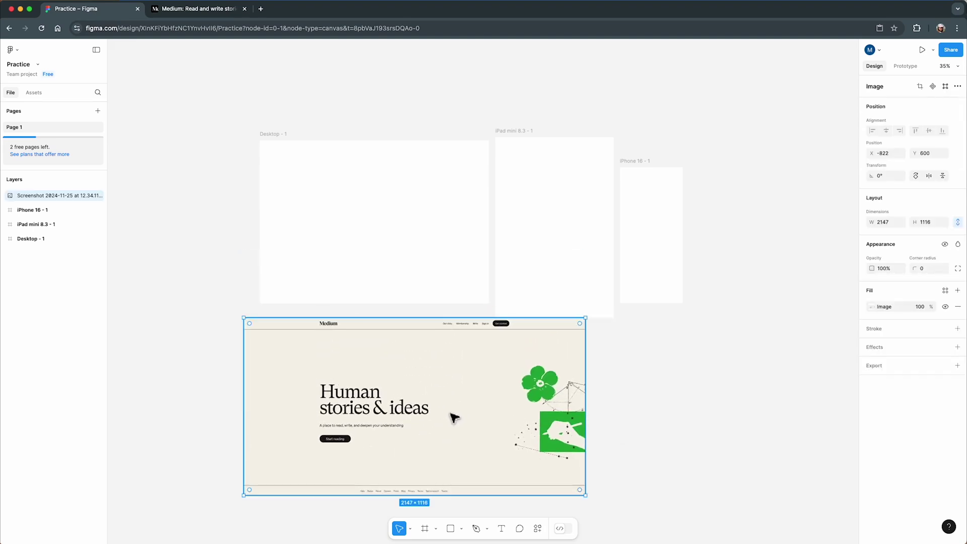
Move the Medium screenshot beside the Desktop - 1 frame, just outside its left edge and roughly level with its top
scroll(451, 418, down, 5)
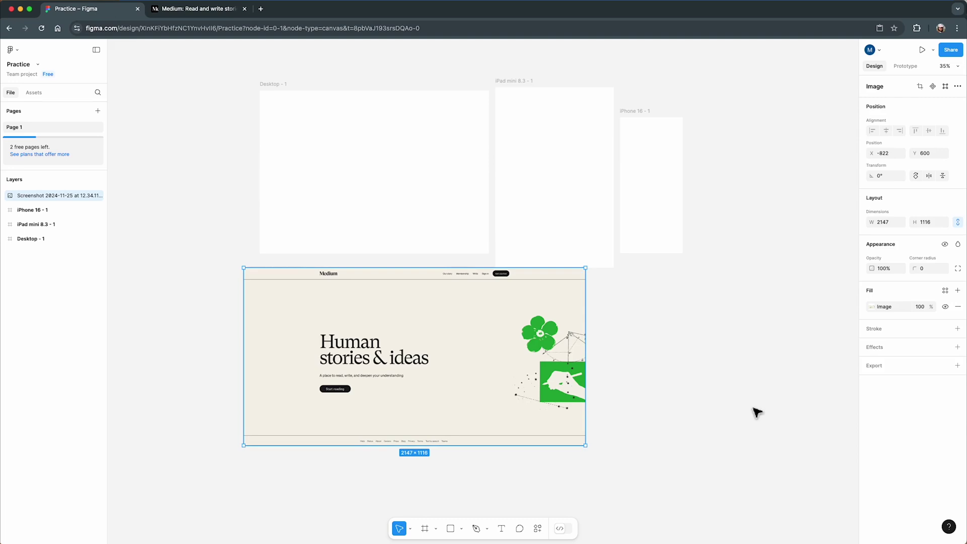
scroll(792, 399, down, 3)
drag(613, 359, 448, 274)
scroll(476, 267, up, 3)
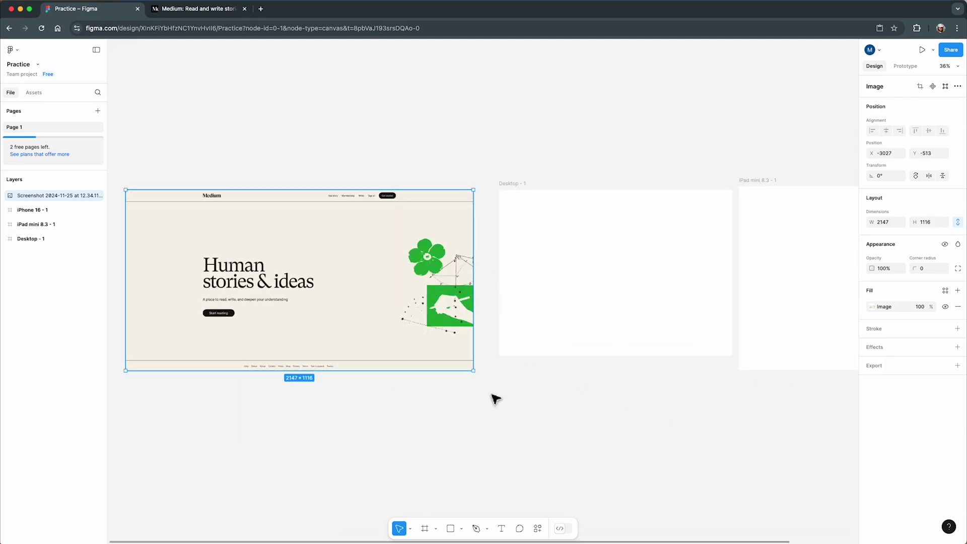
click(514, 411)
drag(413, 335, 418, 330)
click(508, 419)
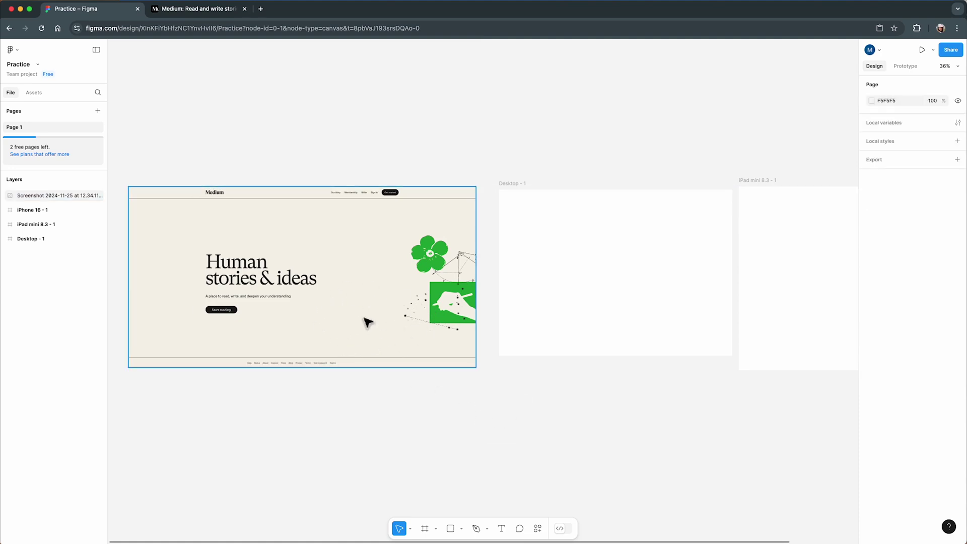
Fill the Desktop - 1 frame with the beige F5F3E9 sampled from the Medium screenshot, and undo the fill
click(580, 304)
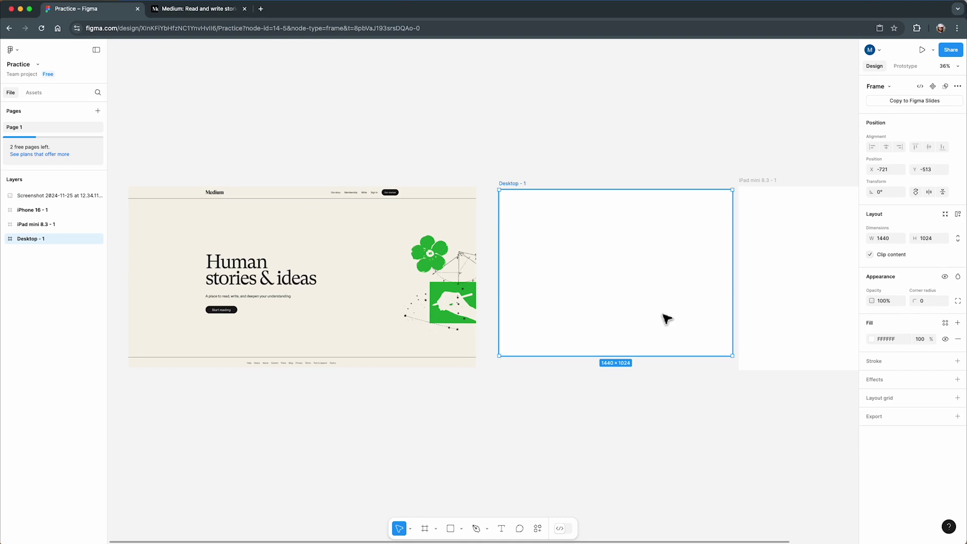
click(877, 341)
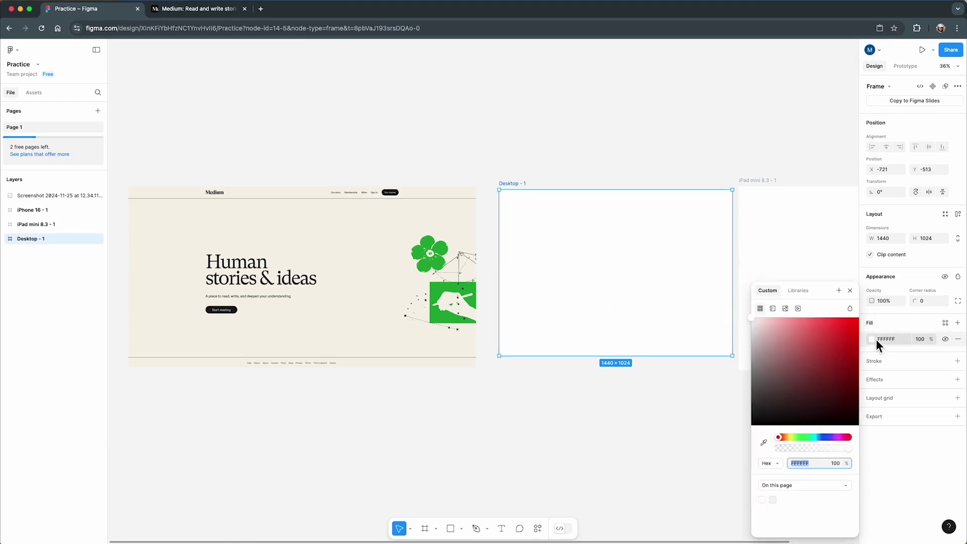
click(765, 443)
click(350, 249)
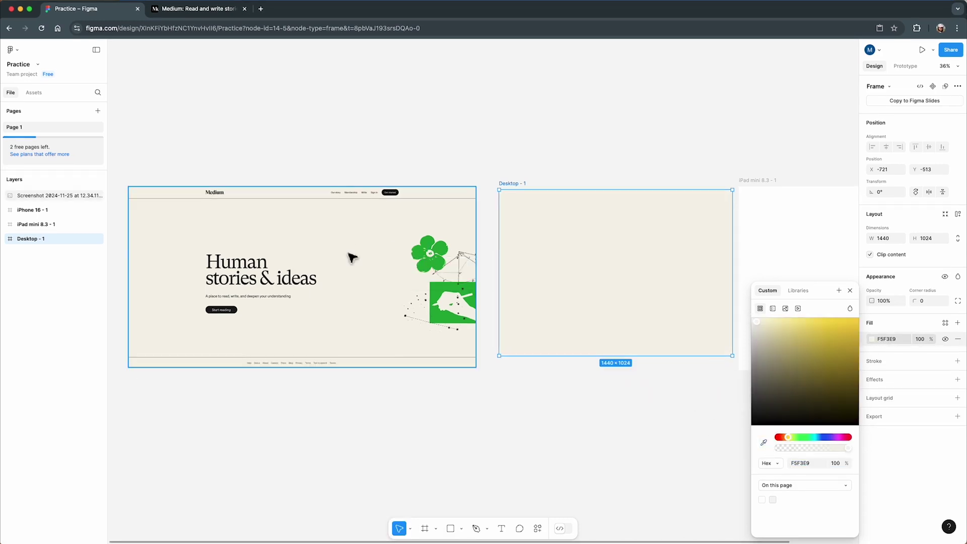
click(597, 409)
key(ctrl+z)
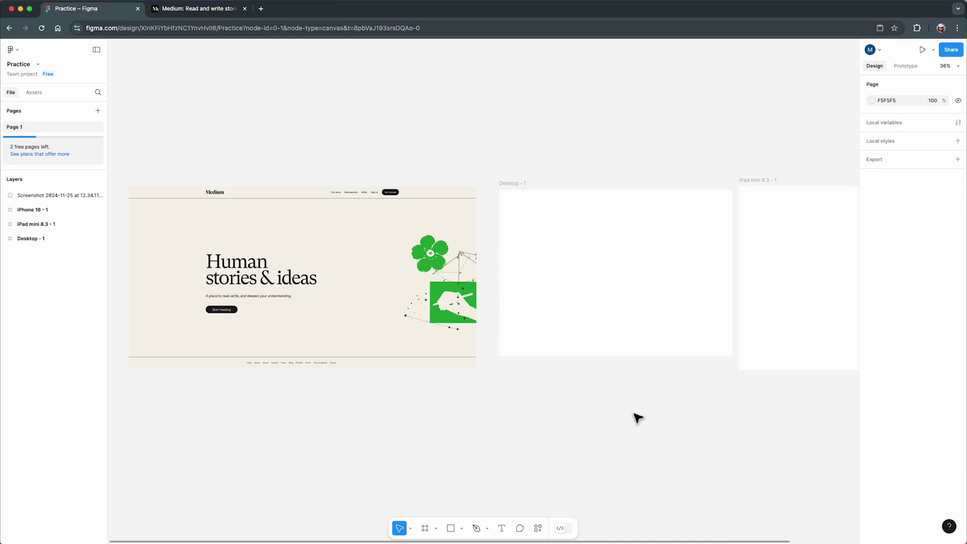
Use the eyedropper to apply the Medium screenshot's beige background color to the Desktop - 1 frame
click(621, 325)
key(i)
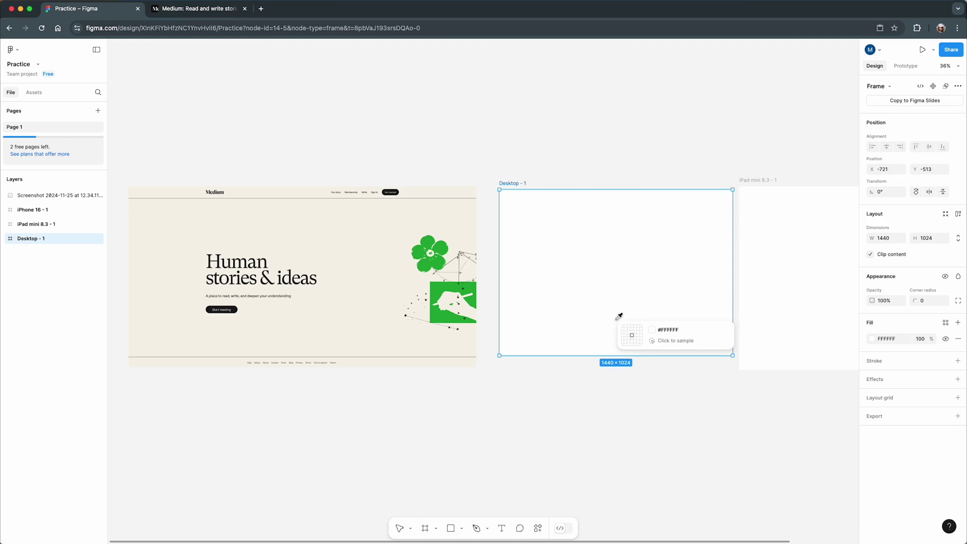
click(340, 283)
click(588, 400)
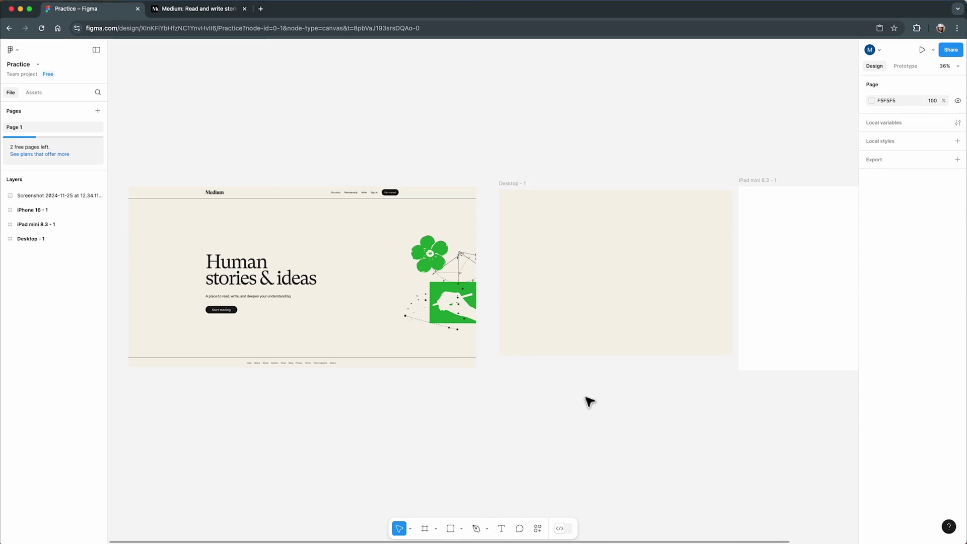
Add a text box about 727 × 291 in the Desktop - 1 frame reading "Human" and "stories & ideas" on two lines
key(t)
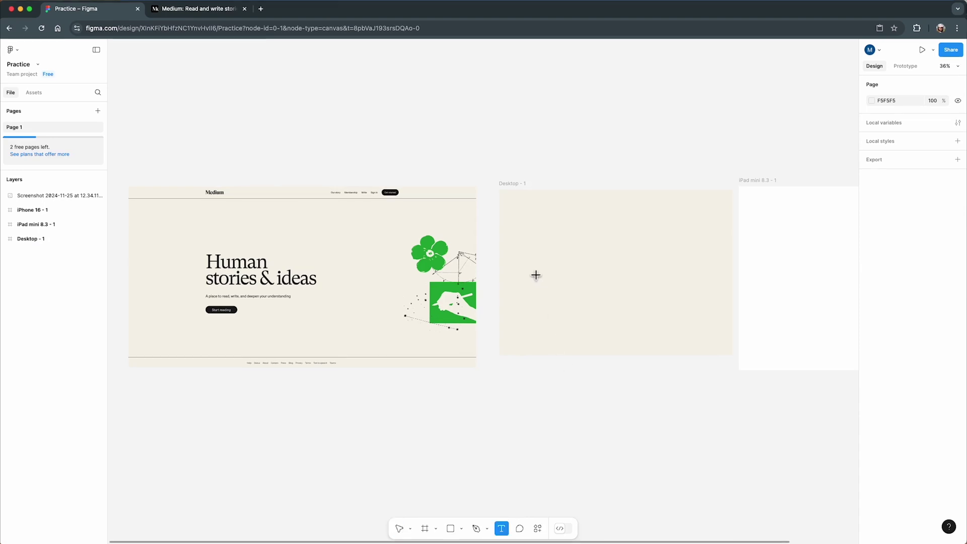
drag(530, 247, 657, 301)
text(Hu)
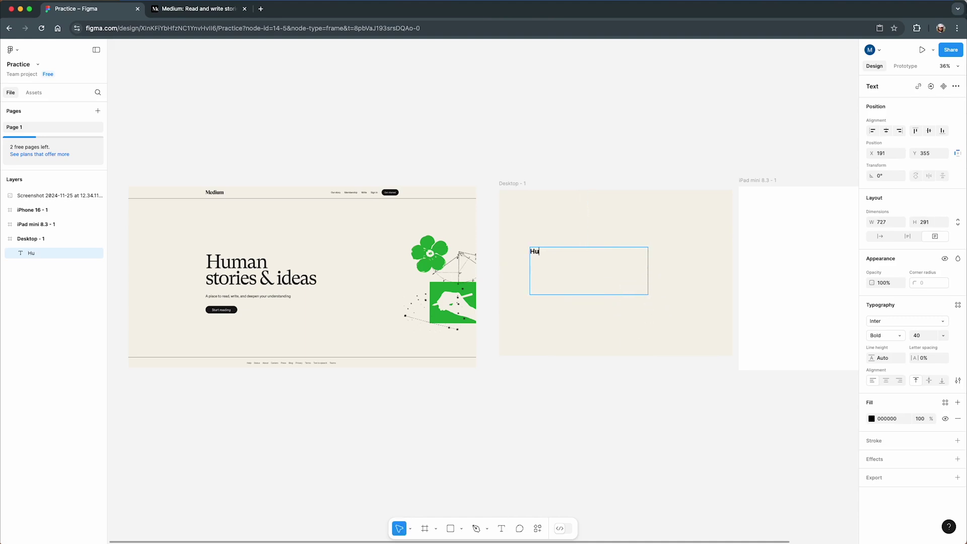
text(manS)
key(BackSpace)
text(stories & ideas)
key(Escape)
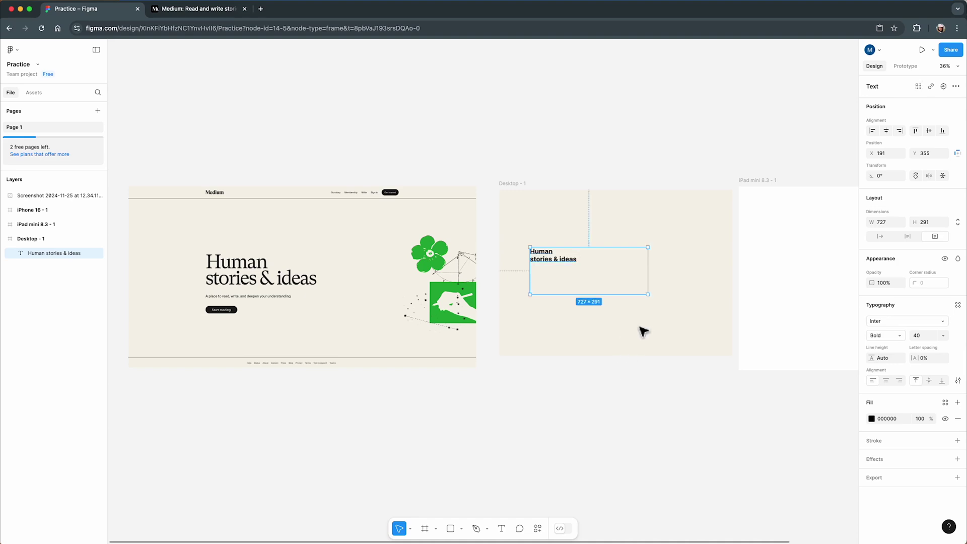
Set the heading to auto width with font size 96, and move it to about X 271, Y 374
click(883, 236)
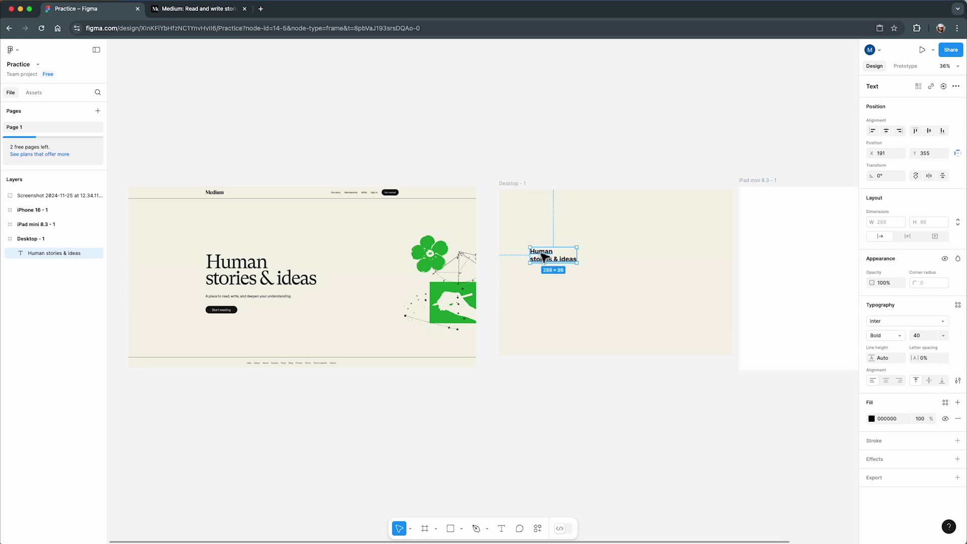
drag(544, 258, 560, 263)
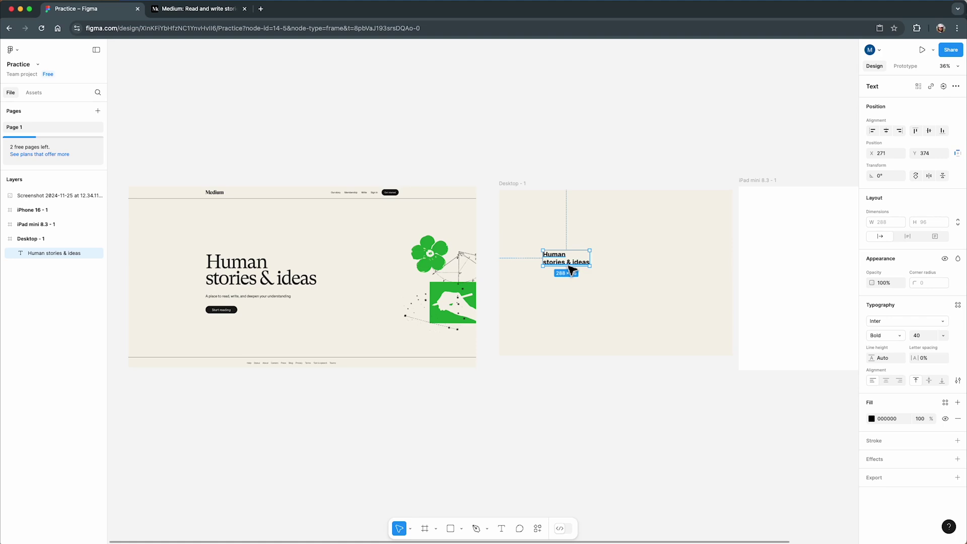
click(941, 337)
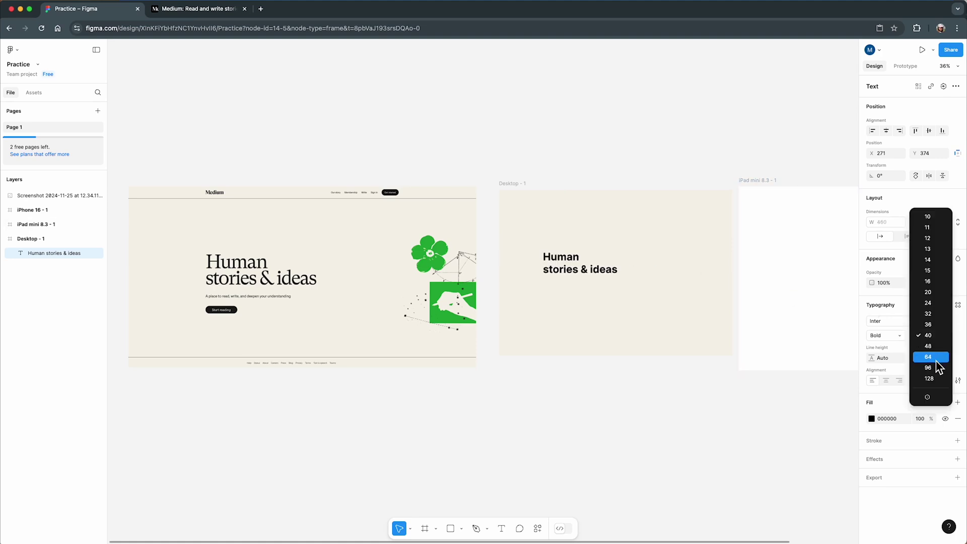
click(931, 368)
Change the heading's font to Georgia in the Regular style, keeping its size at 96
click(943, 320)
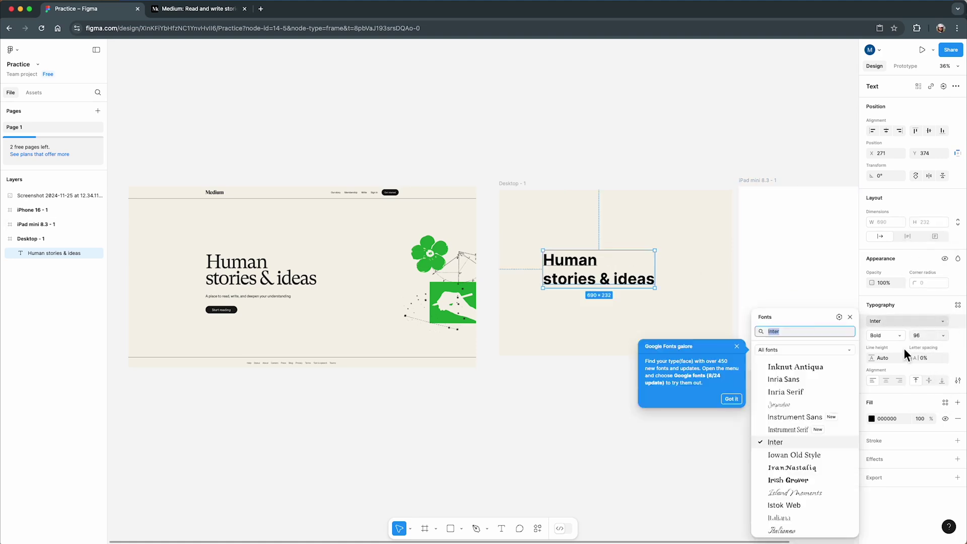
scroll(811, 481, down, 3)
scroll(811, 483, down, 10)
scroll(804, 478, down, 15)
scroll(803, 476, down, 8)
scroll(803, 476, up, 15)
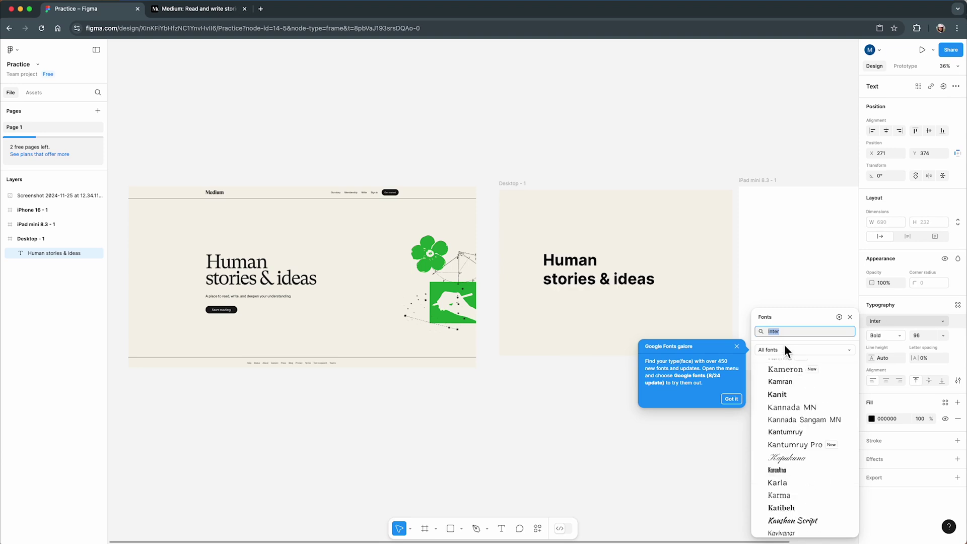
text(geor)
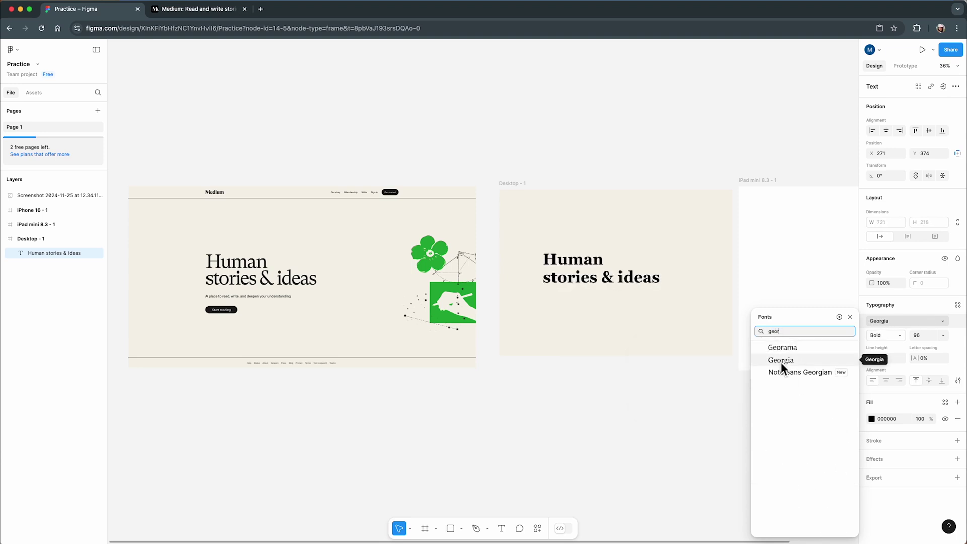
click(781, 360)
click(896, 336)
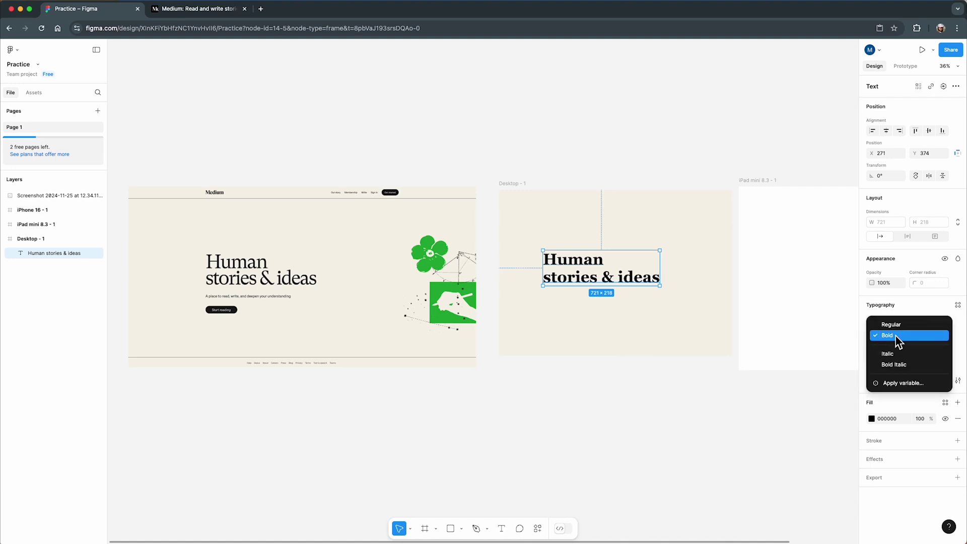
click(896, 325)
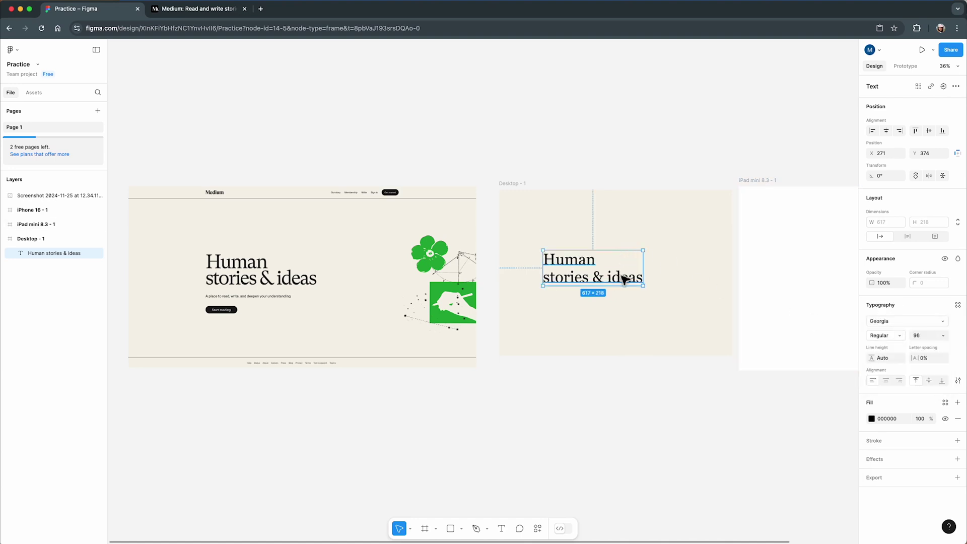
click(943, 335)
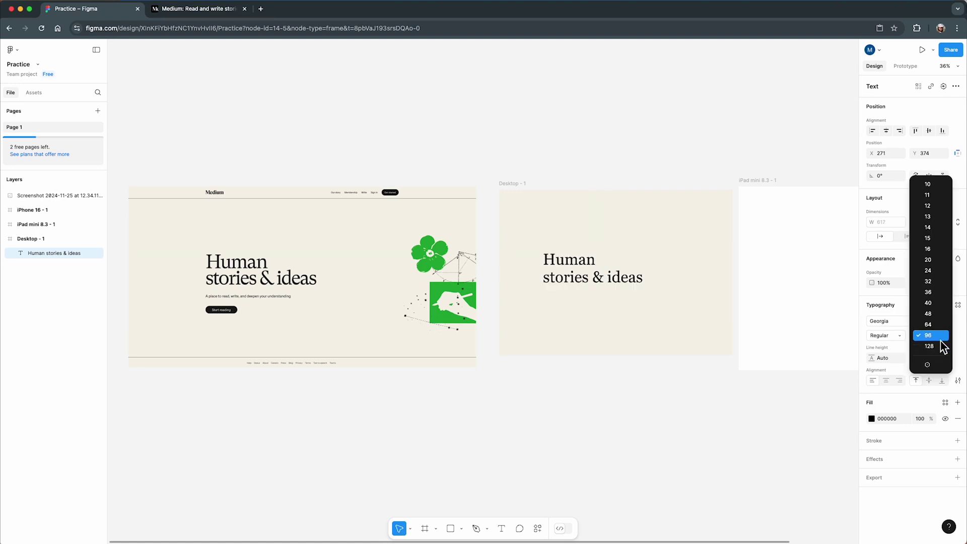
click(940, 337)
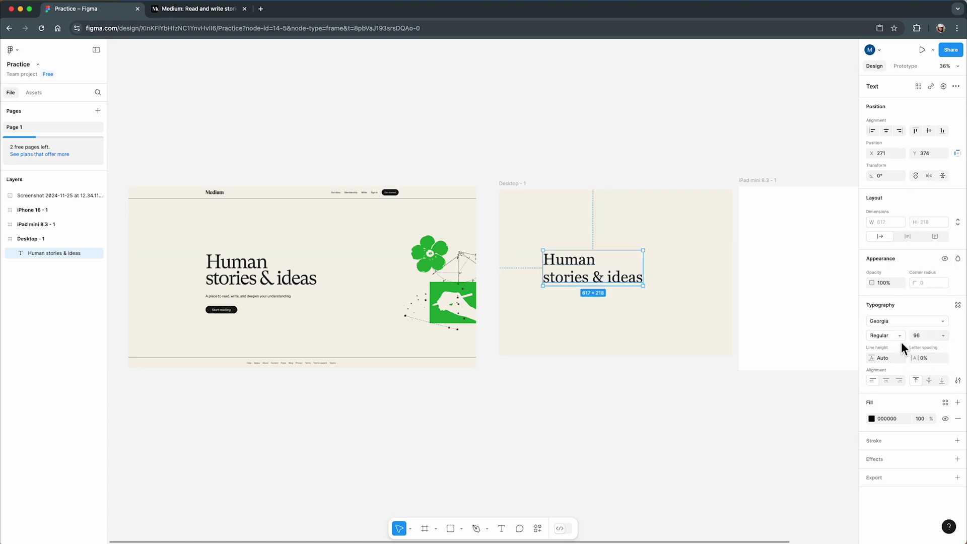
Try line heights of 100 and 80 on the heading, and set its line height to 90
click(881, 358)
text(100)
key(Return)
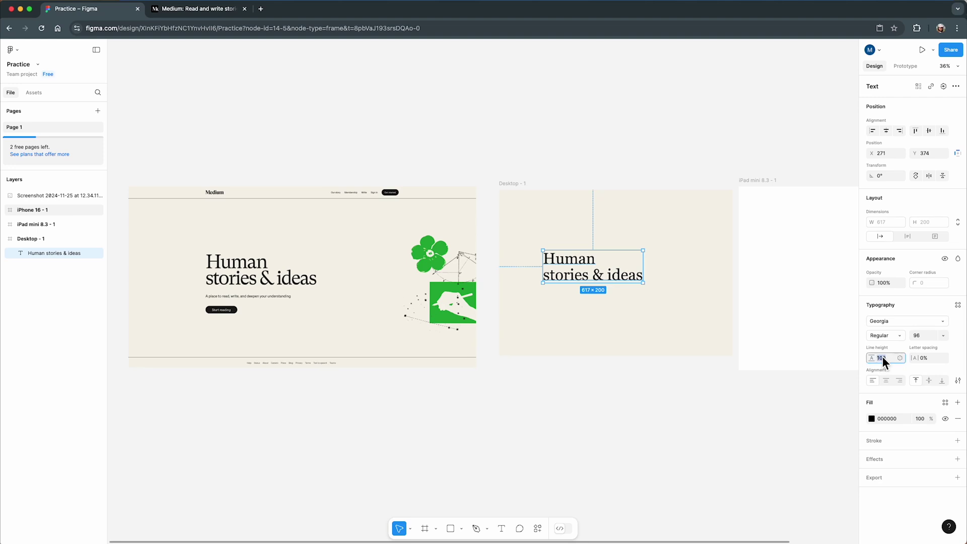
text(80)
key(Return)
text(90)
key(Return)
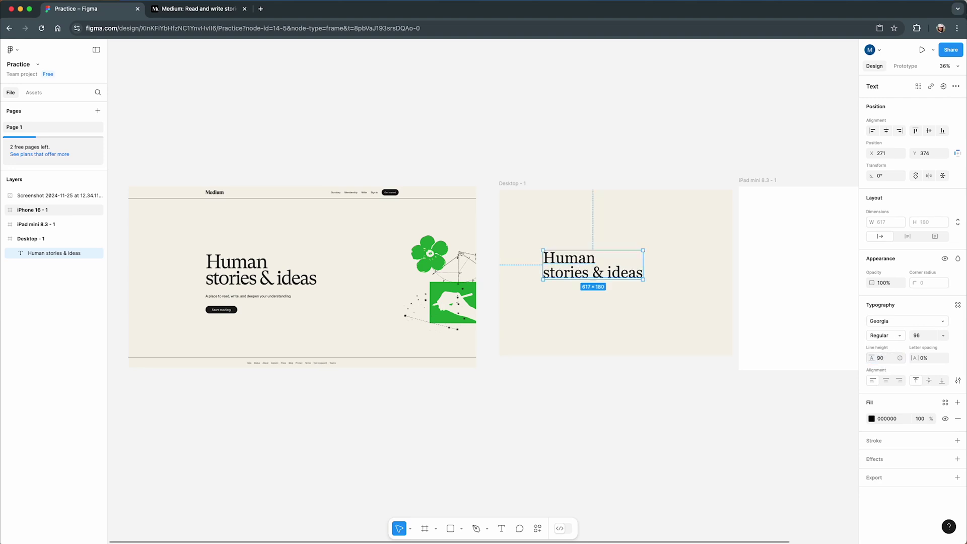
Add auto-width text "A place to read, write, and deepen your understanding" below the heading at about X 291, Y 632, in Inter Regular, size 24
click(637, 303)
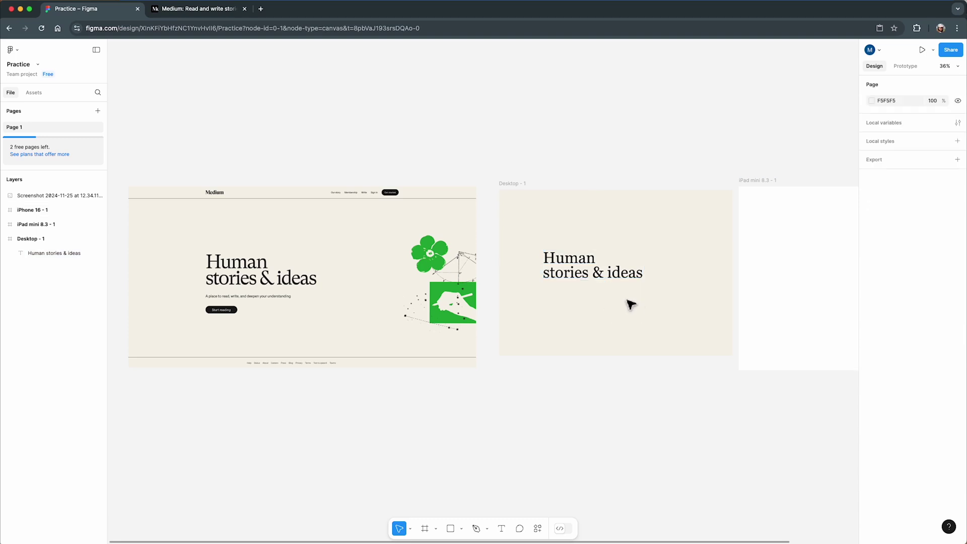
text(A place to read, write, and deepen your understanding)
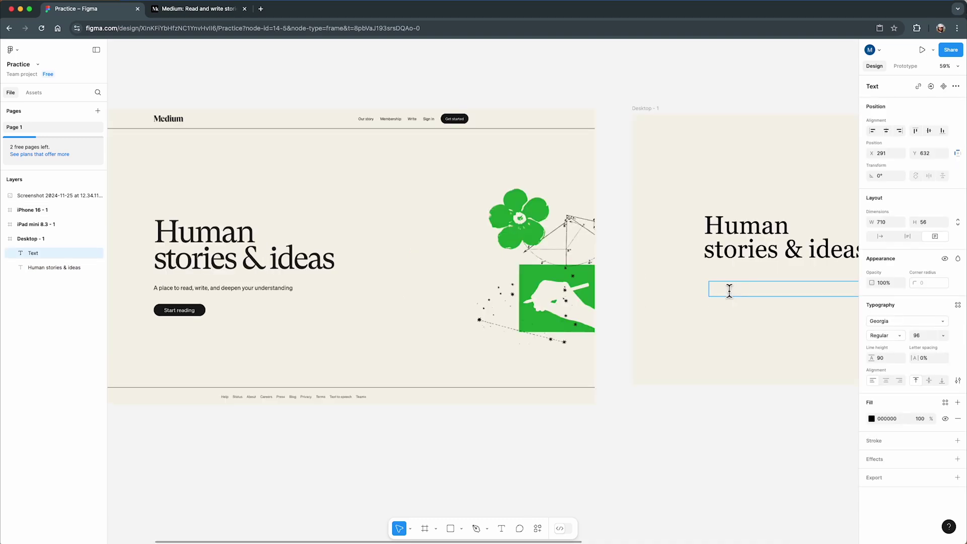
click(883, 238)
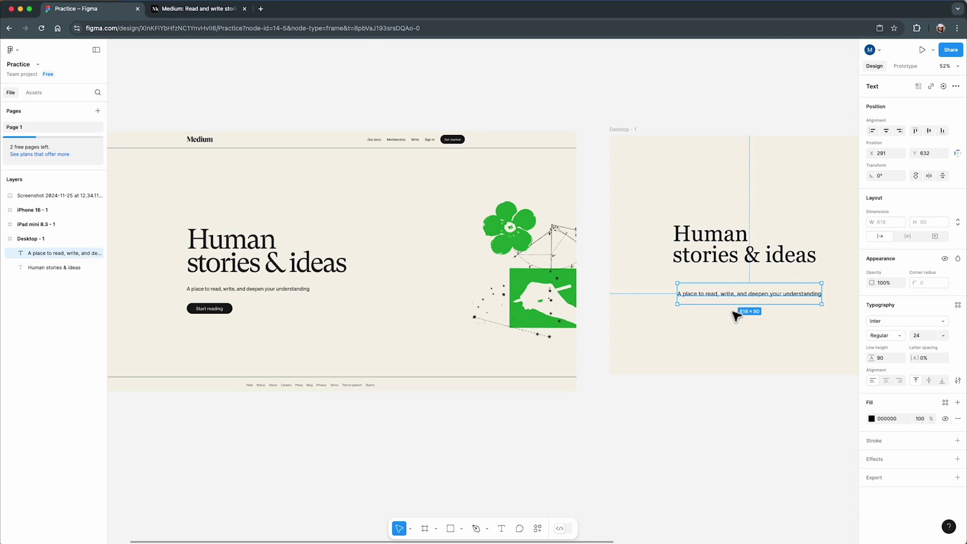
scroll(712, 319, up, 2)
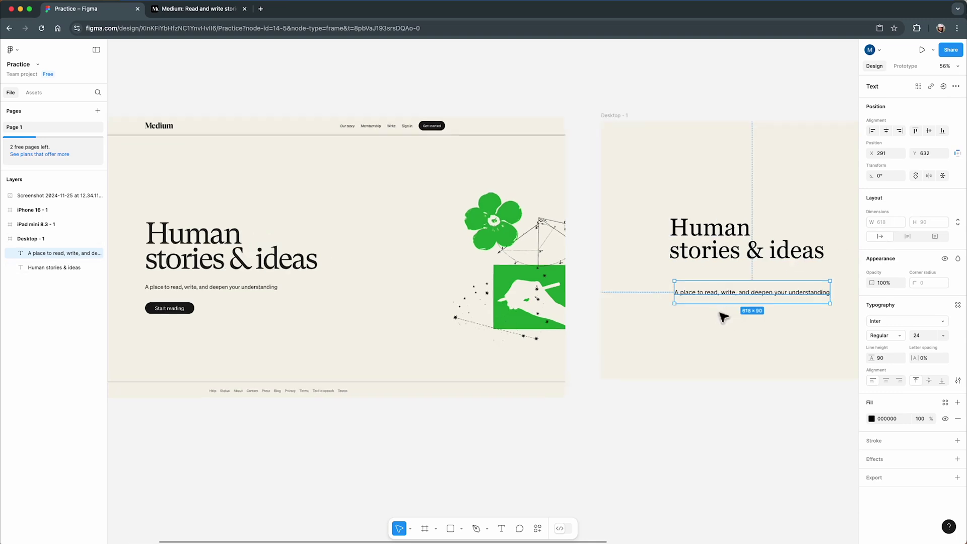
double_click(722, 295)
key(Escape)
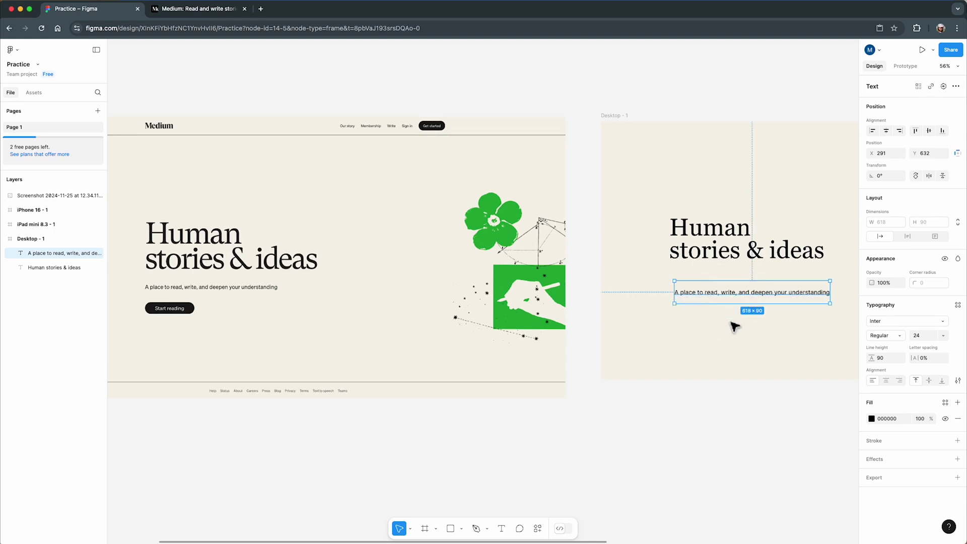
Move the tagline up to about X 270, Y 584 and align its left edge with the heading's
drag(728, 297, 723, 286)
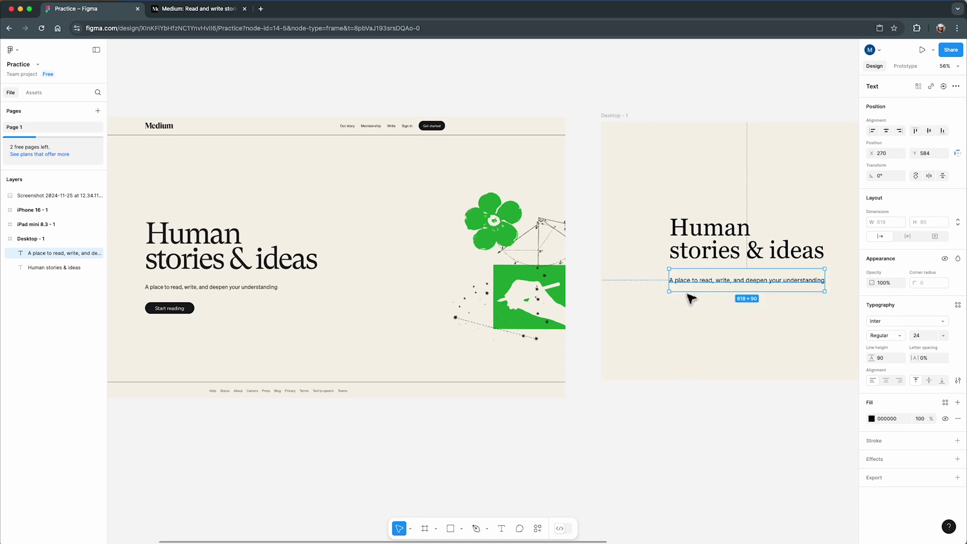
shift+click(709, 259)
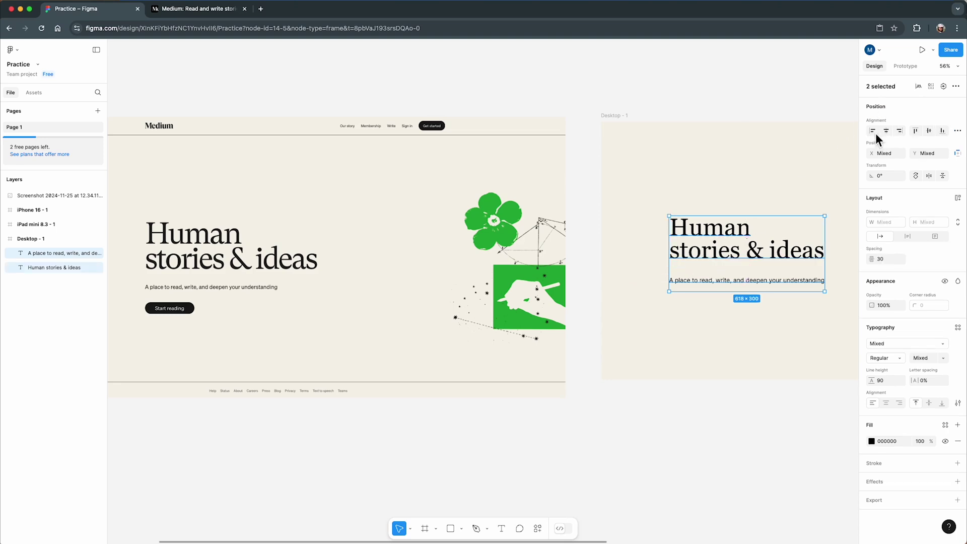
click(711, 339)
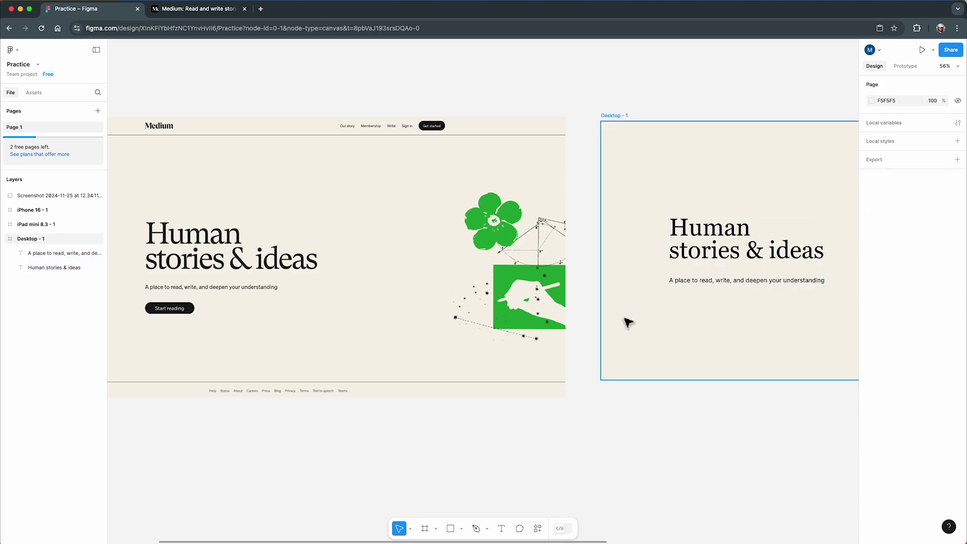
Copy the green flower-and-hand illustration from the Medium homepage in the browser and paste it onto the Figma canvas
scroll(628, 322, down, 3)
click(518, 288)
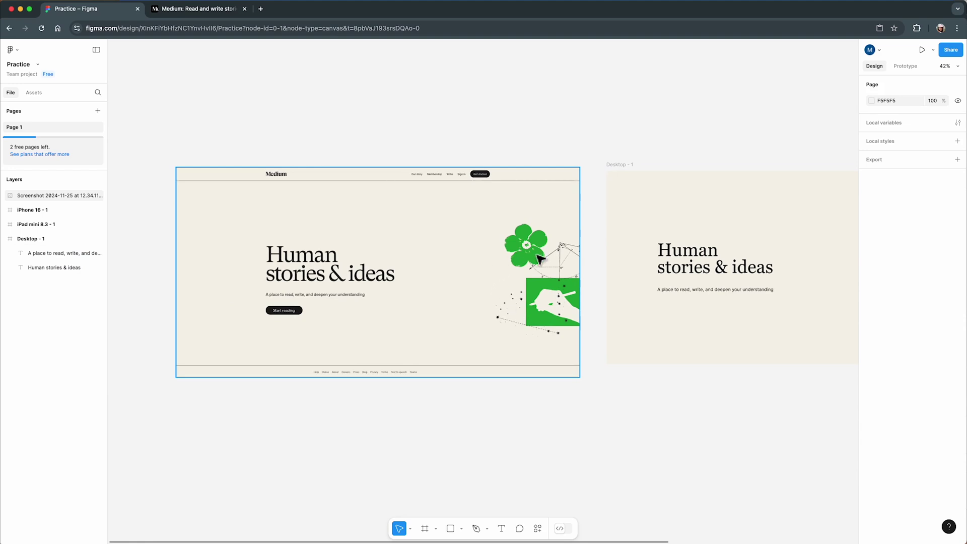
click(193, 12)
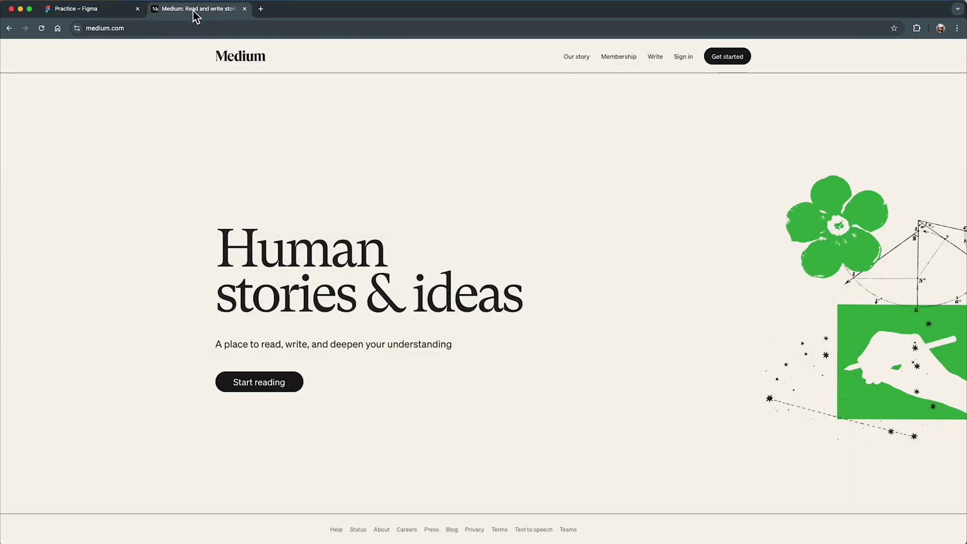
right_click(878, 324)
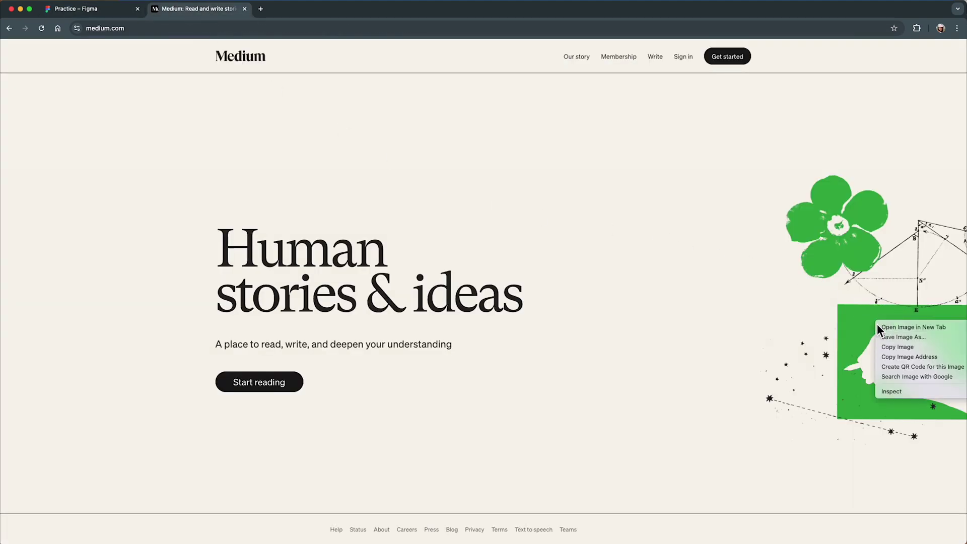
click(886, 347)
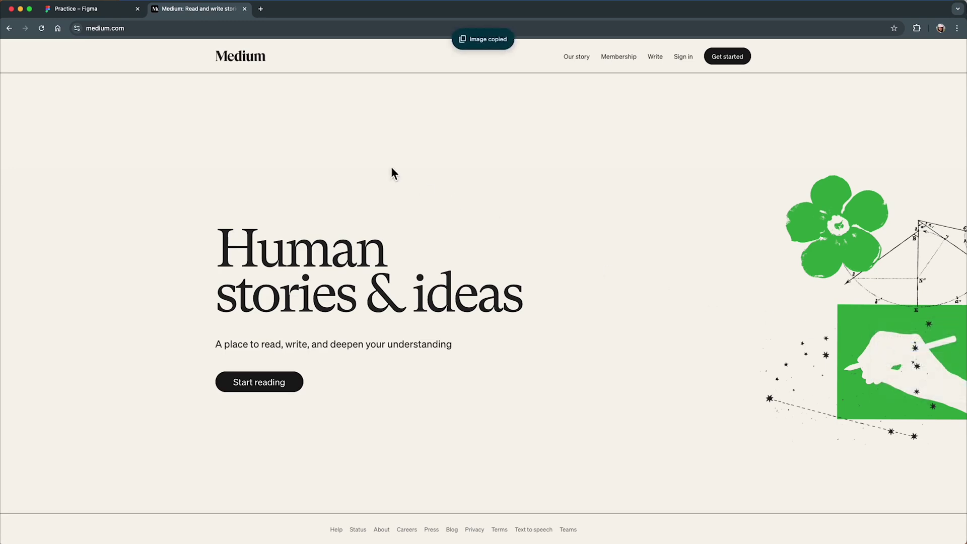
click(83, 11)
click(435, 422)
key(super+v)
Move the pasted illustration into the Desktop frame against its right edge, scale it down to about 365 × 477, and enlarge it slightly
scroll(352, 368, down, 5)
drag(478, 320, 660, 379)
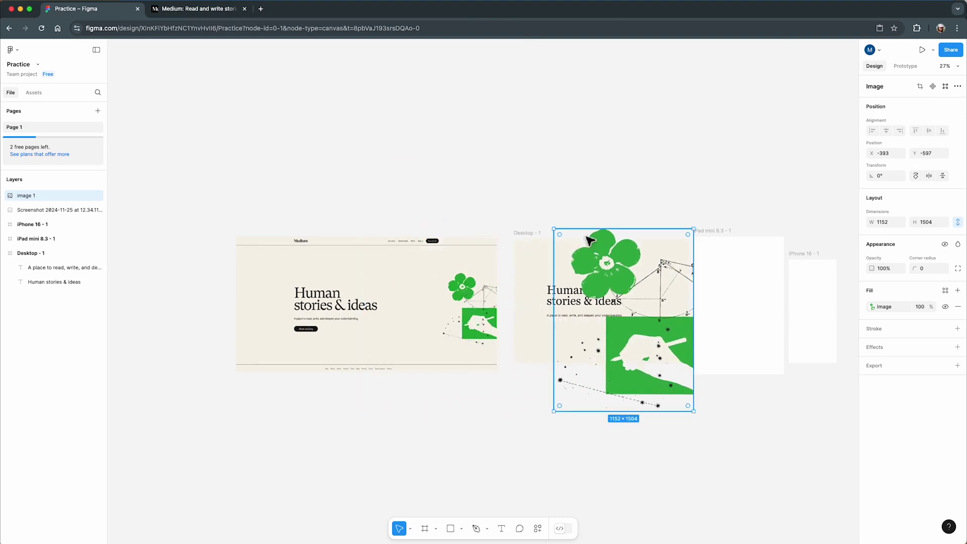
drag(556, 228, 674, 297)
scroll(621, 347, up, 1)
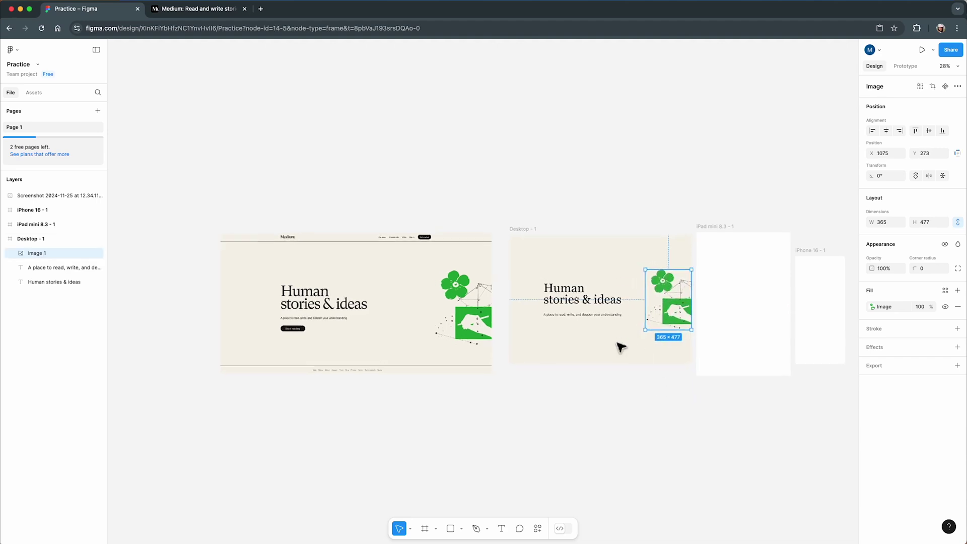
scroll(643, 329, up, 3)
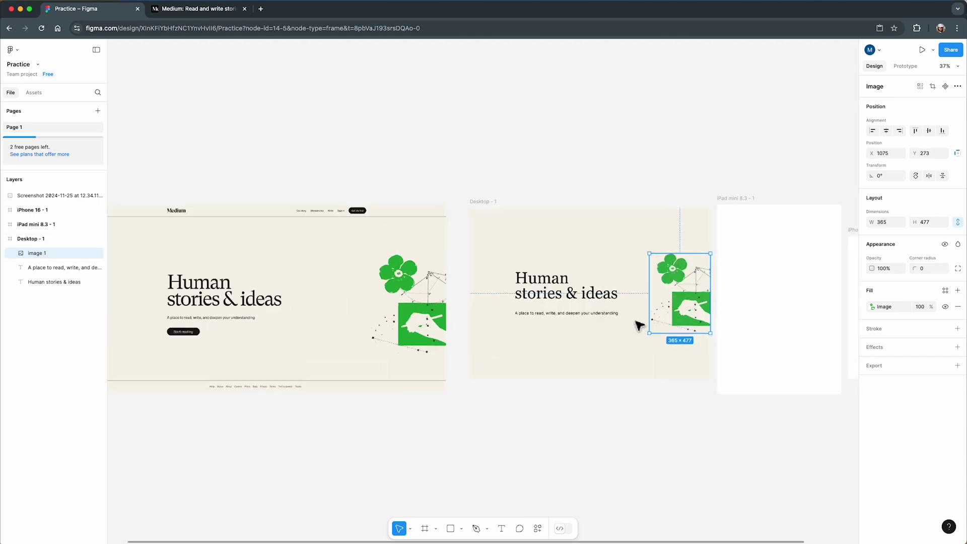
drag(659, 341, 653, 347)
Move the heading and tagline together to about X 165 in the Desktop frame, and nudge the tagline slightly closer to the heading
click(525, 283)
shift+click(527, 313)
drag(539, 295, 513, 292)
scroll(664, 333, down, 3)
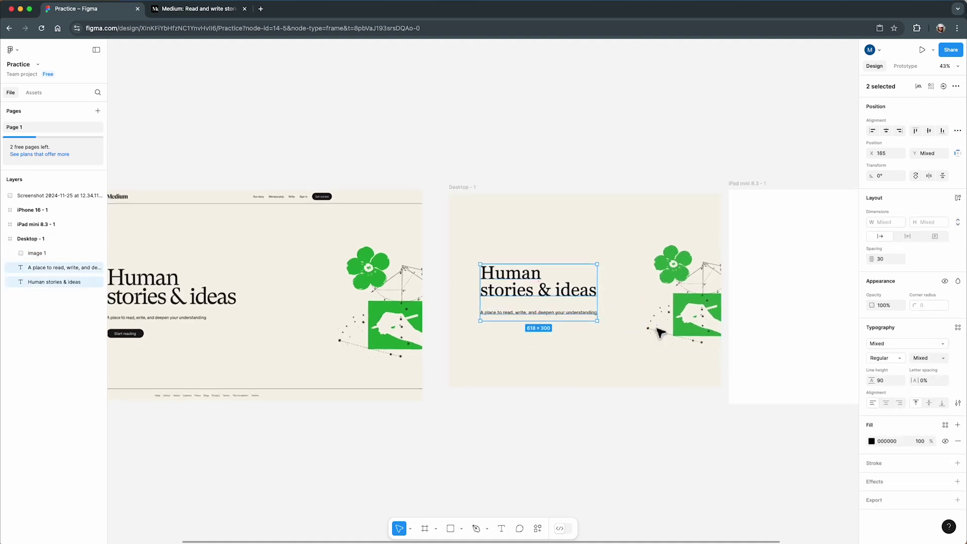
click(706, 433)
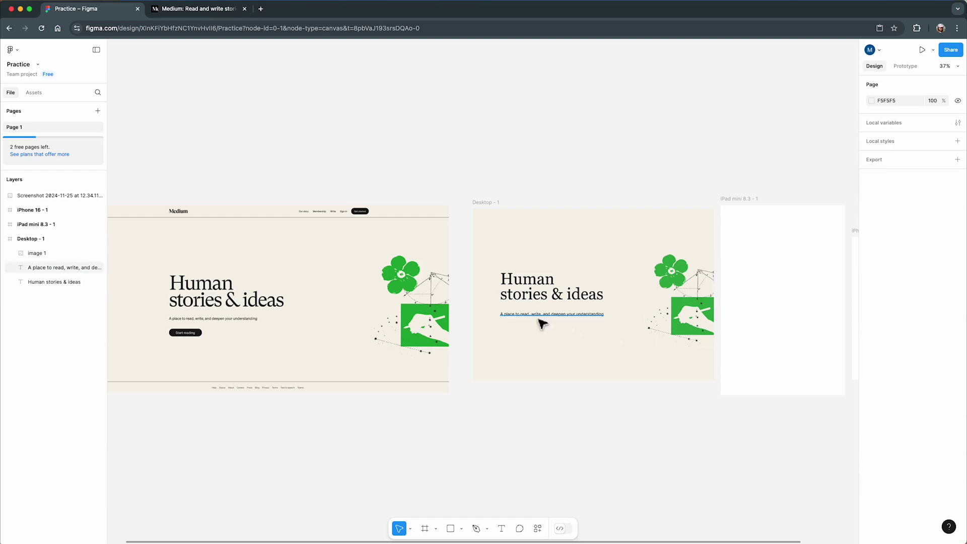
drag(547, 315, 545, 311)
click(555, 346)
Draw a rectangle about 191 × 41 below the screenshot's Start reading button and fill it with black, 000000
scroll(160, 344, up, 5)
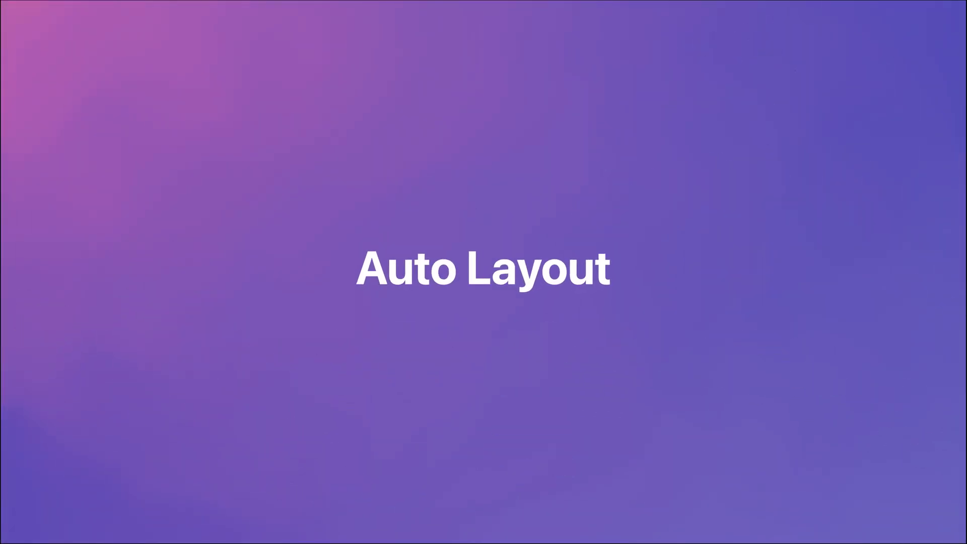
key(r)
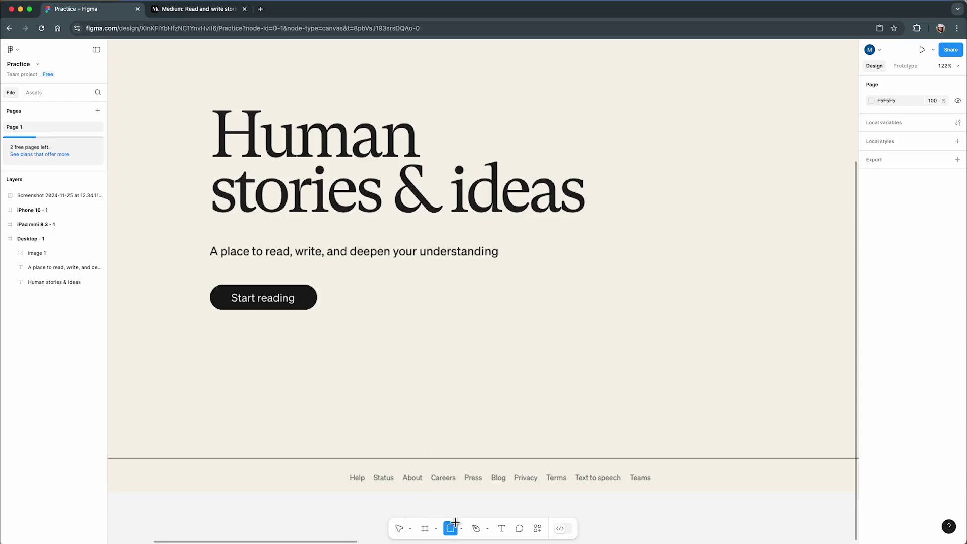
drag(214, 341, 319, 363)
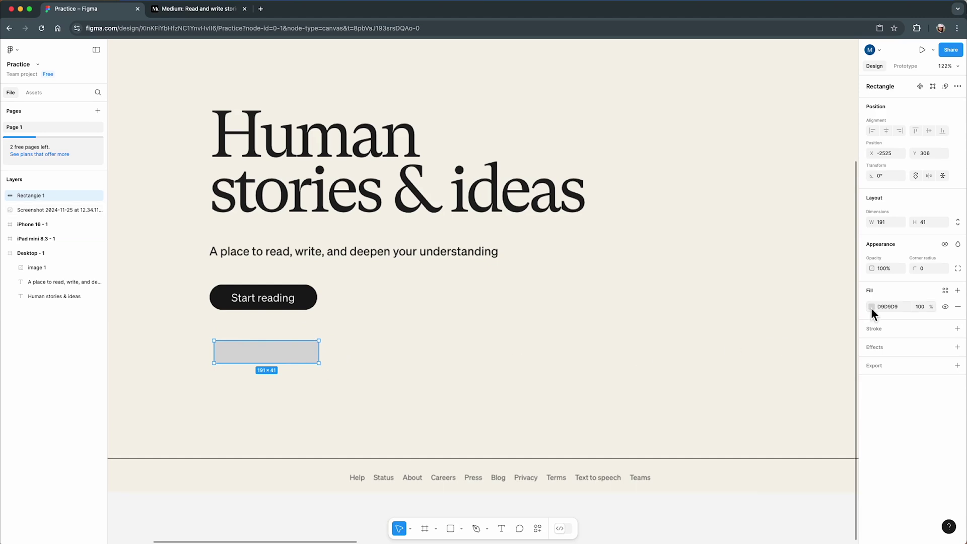
click(871, 307)
drag(752, 342, 752, 425)
click(851, 295)
Add the text "Start reading" below the black rectangle and set it to auto width
key(t)
drag(235, 379, 313, 396)
text(Start reading)
key(Escape)
click(882, 236)
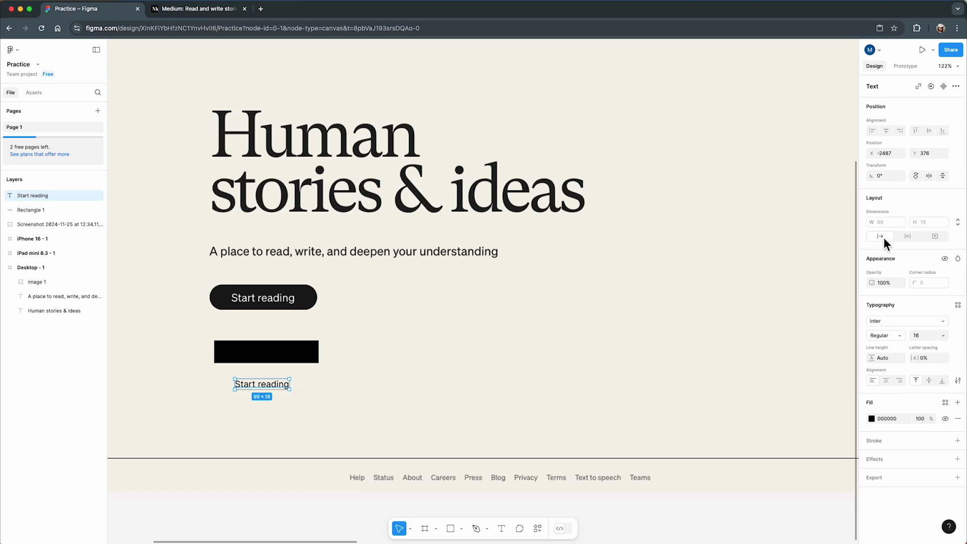
Fill the new "Start reading" text with white, FFFFFF, and center it over the black rectangle
click(872, 418)
click(758, 317)
click(287, 392)
drag(287, 392, 290, 355)
Set the black rectangle's corner radius to 50
click(317, 367)
drag(920, 276, 930, 276)
click(354, 377)
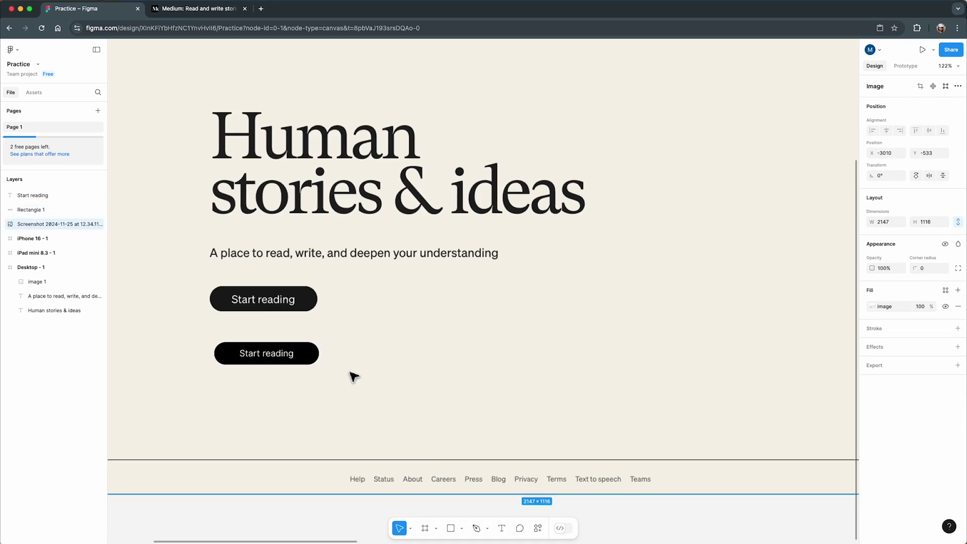
Try resizing the rounded black rectangle from its corner, and undo the change
click(317, 361)
drag(319, 344, 395, 410)
key(ctrl+z)
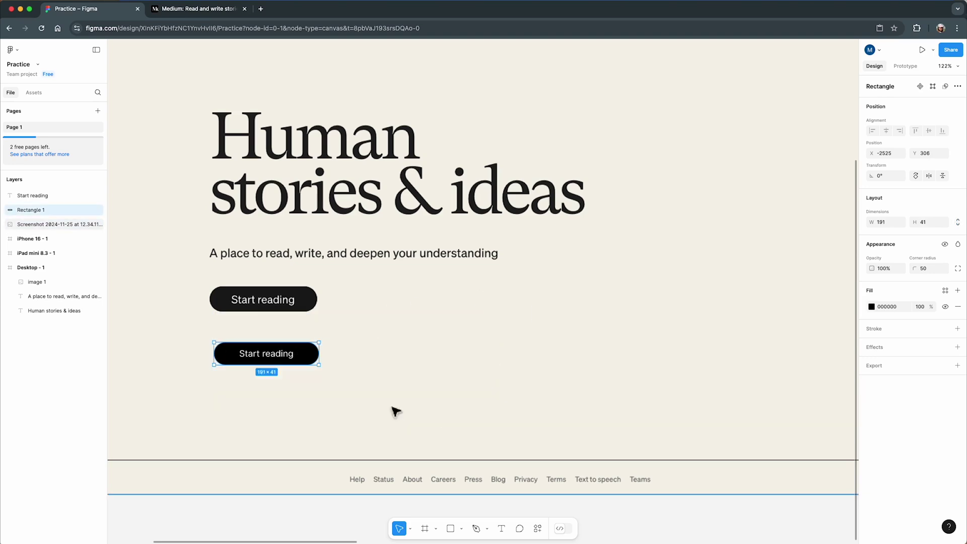
Try replacing the practice button's text with the shorter labels "cancel" and "ok"
double_click(267, 354)
key(Right)
key(BackSpace)
key(BackSpace)
key(BackSpace)
key(BackSpace)
key(BackSpace)
key(BackSpace)
key(BackSpace)
key(BackSpace)
key(BackSpace)
key(BackSpace)
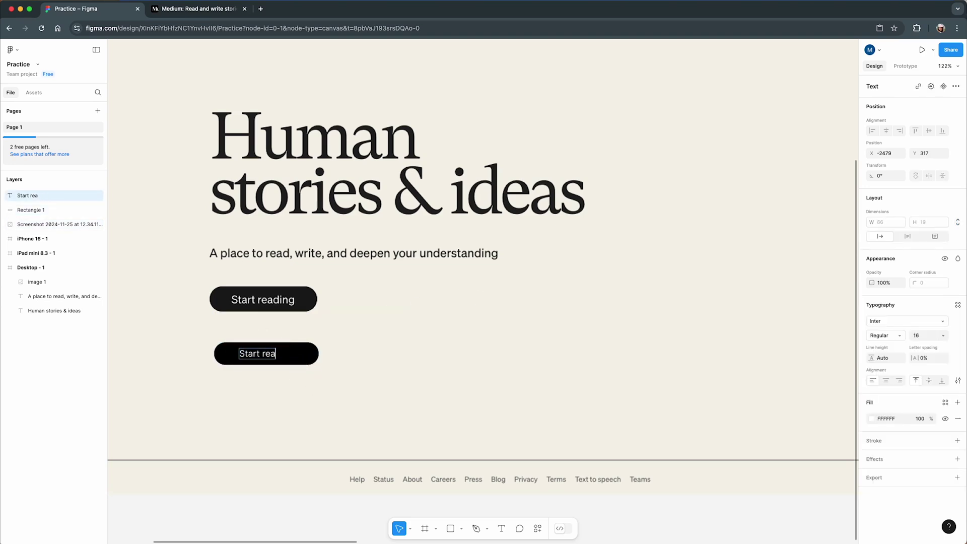
text(cancel)
click(407, 405)
click(262, 359)
double_click(261, 358)
text(ok)
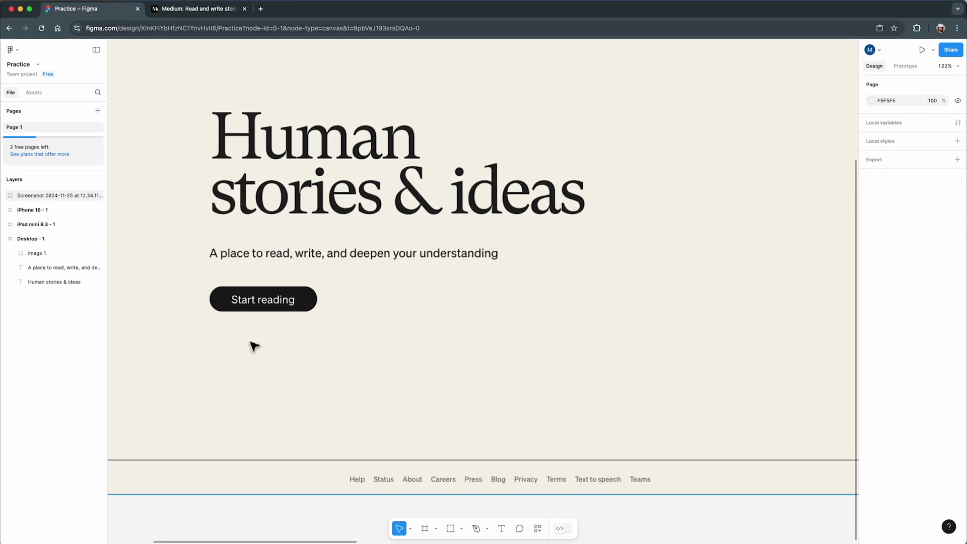
Add the text "Button" in a box about 138 × 29 below the screenshot's Start reading button
key(t)
drag(239, 346, 316, 363)
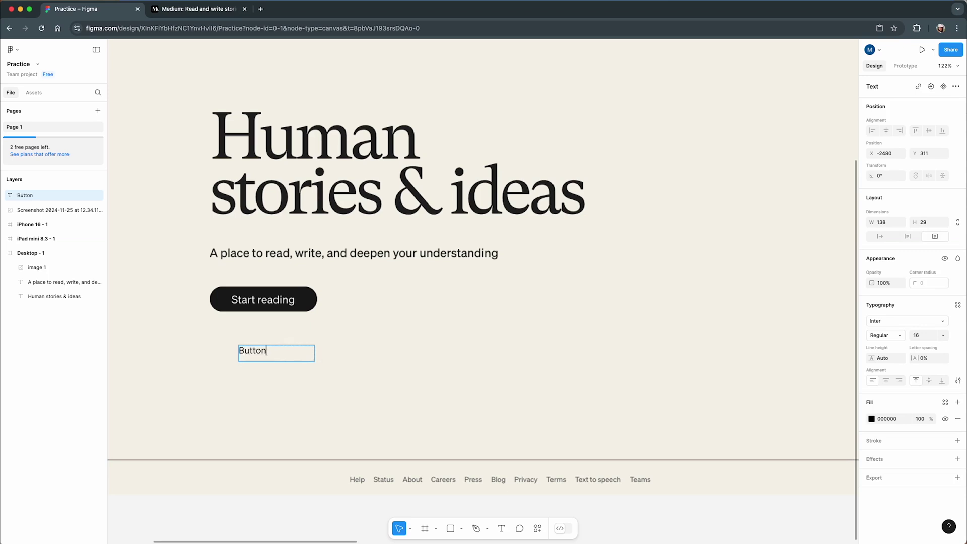
key(Escape)
Fill the "Button" text with white, FFFFFF, and set it to auto width
click(872, 419)
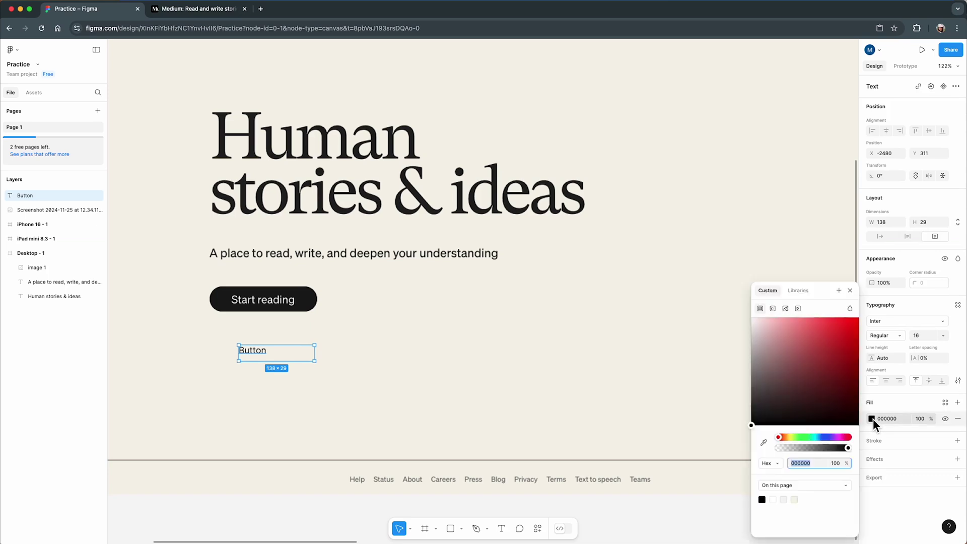
click(757, 325)
drag(757, 325, 745, 309)
click(850, 290)
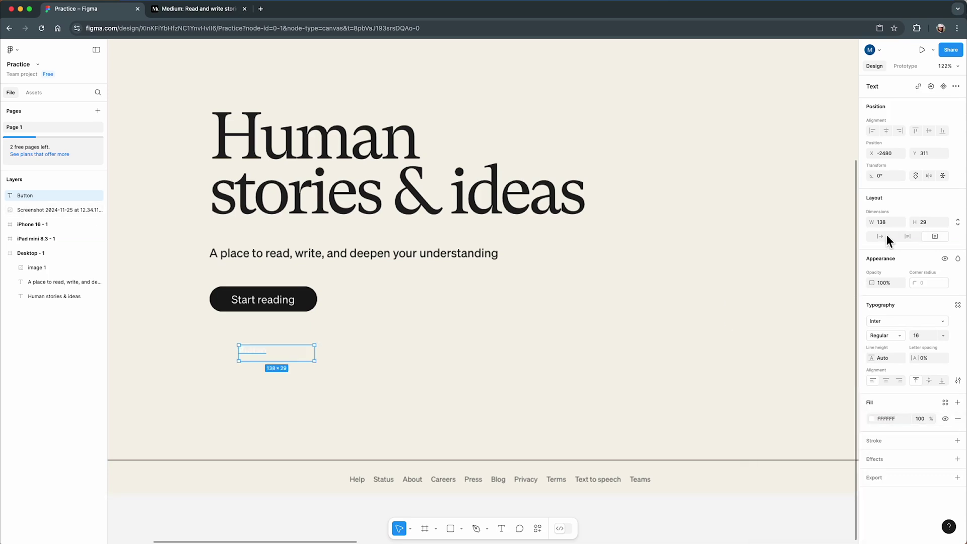
click(884, 236)
Add auto layout to the "Button" text and give the resulting frame a fill
scroll(250, 361, up, 5)
right_click(297, 354)
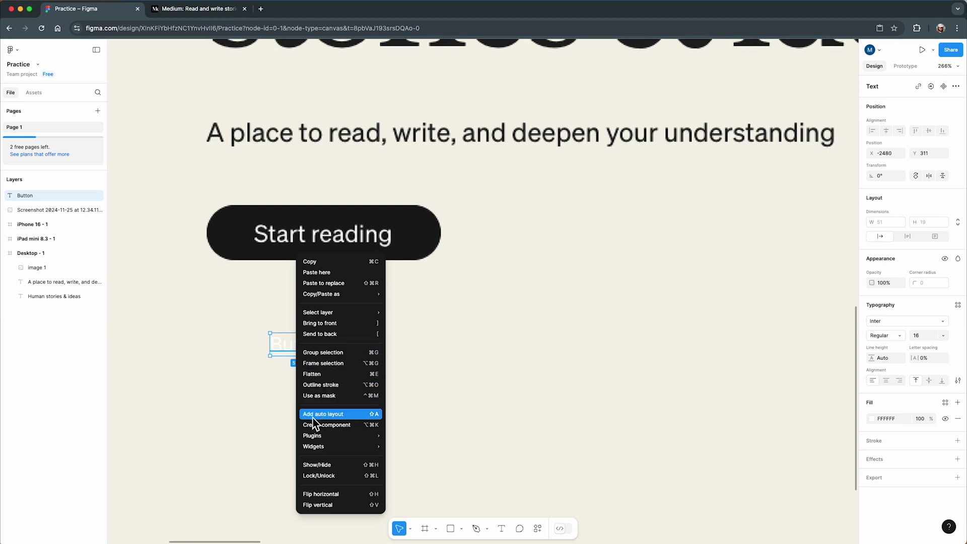
click(377, 416)
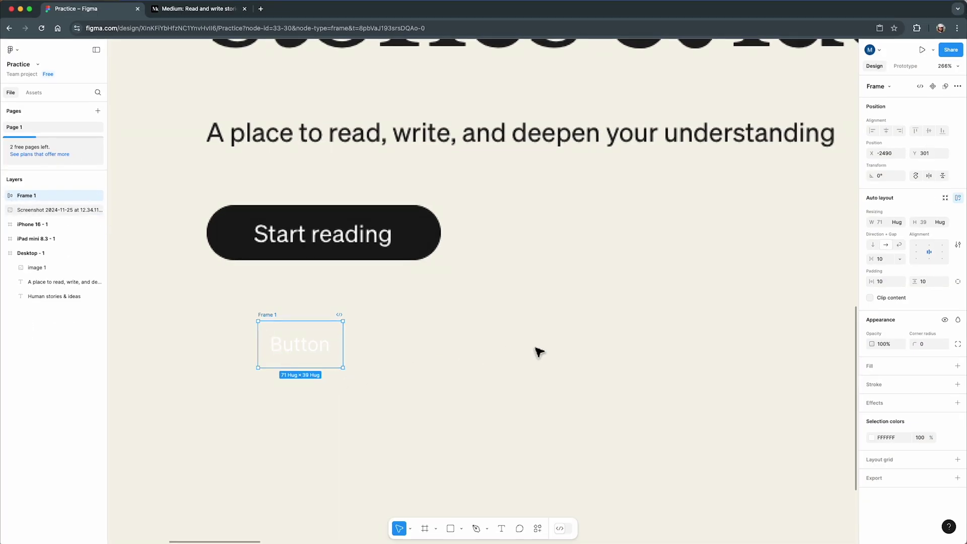
click(869, 369)
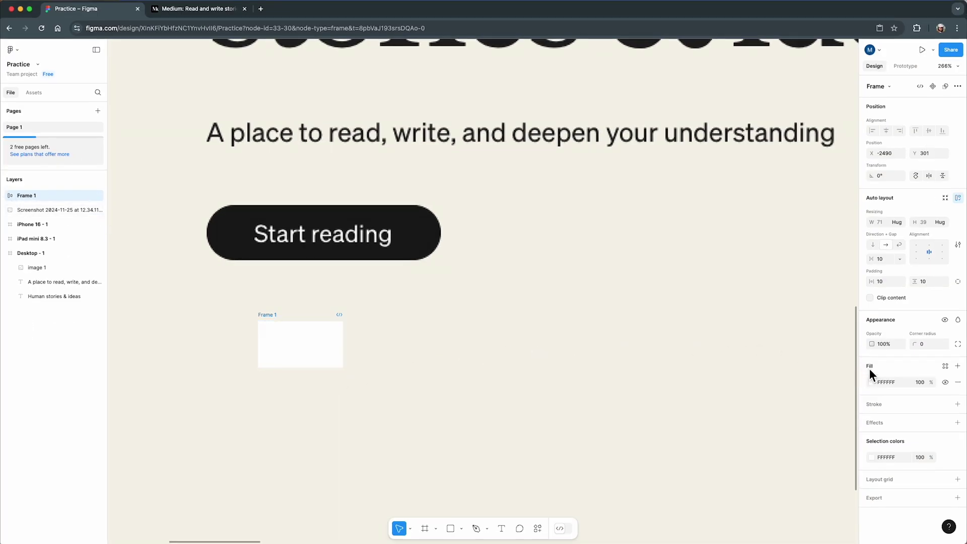
Change the button frame's fill colour to near-black 030303
click(871, 382)
drag(763, 396, 749, 431)
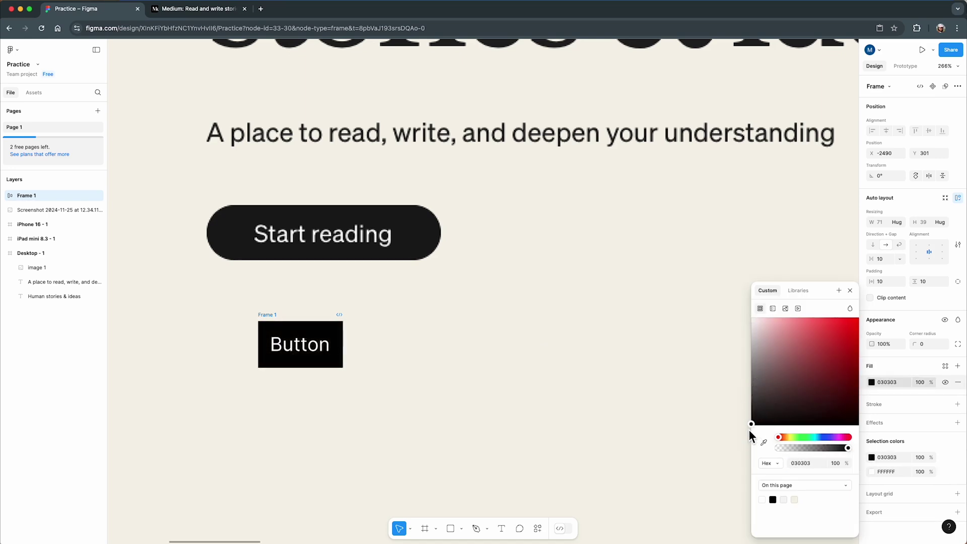
click(851, 291)
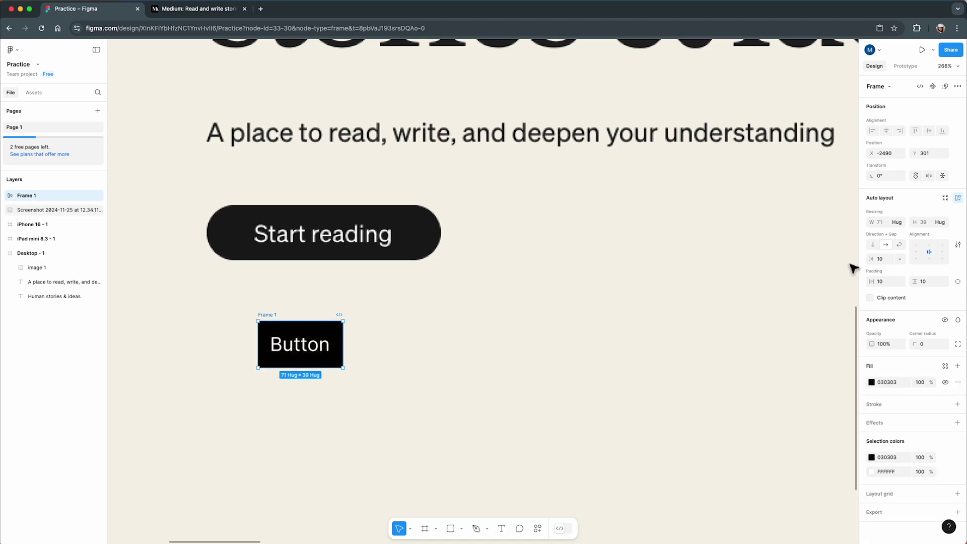
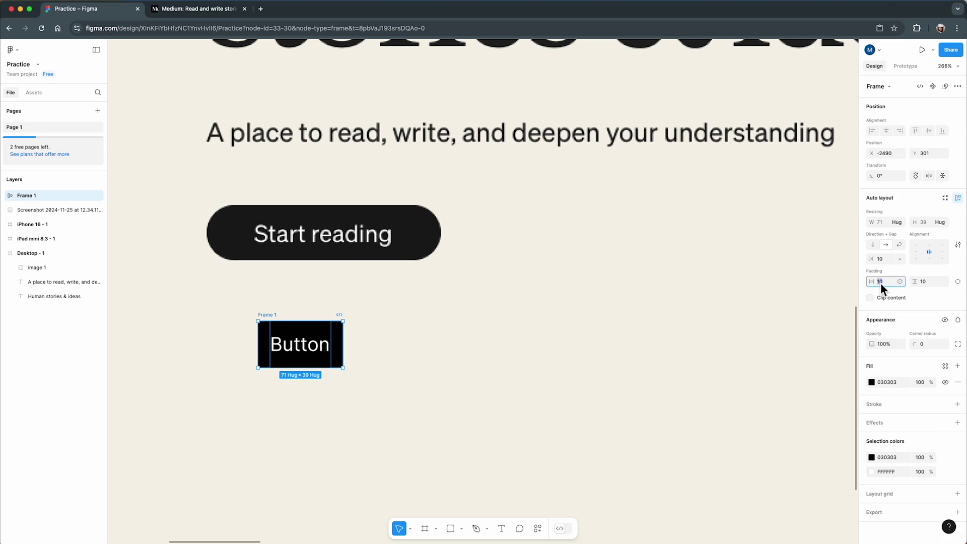
Set the button frame's horizontal and vertical padding to 16
text(16)
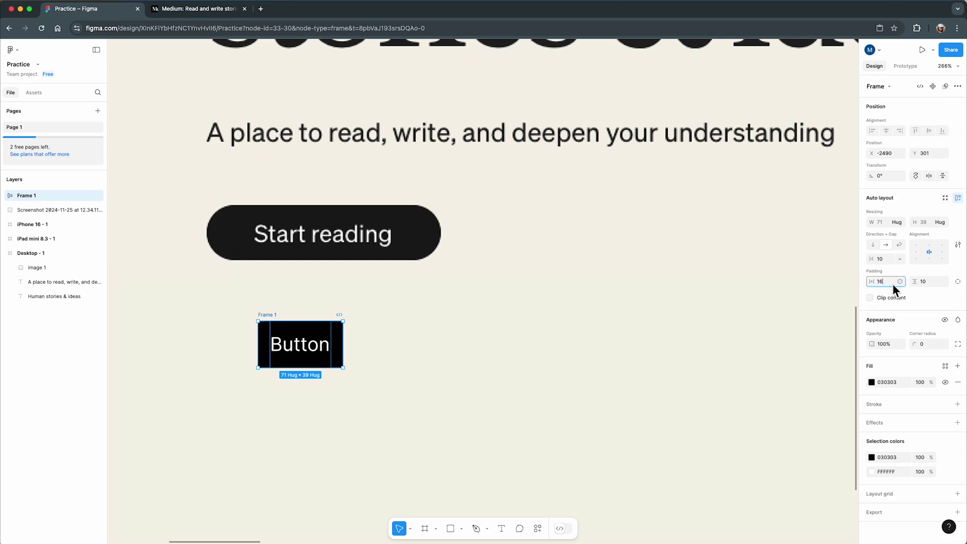
key(Tab)
text(16)
click(926, 289)
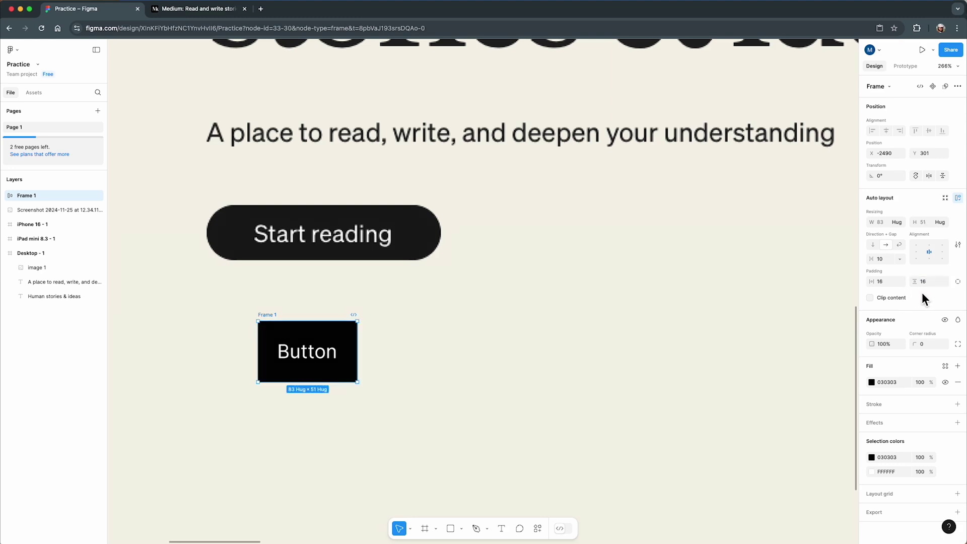
Replace the button's label text with "Start reading"
double_click(321, 359)
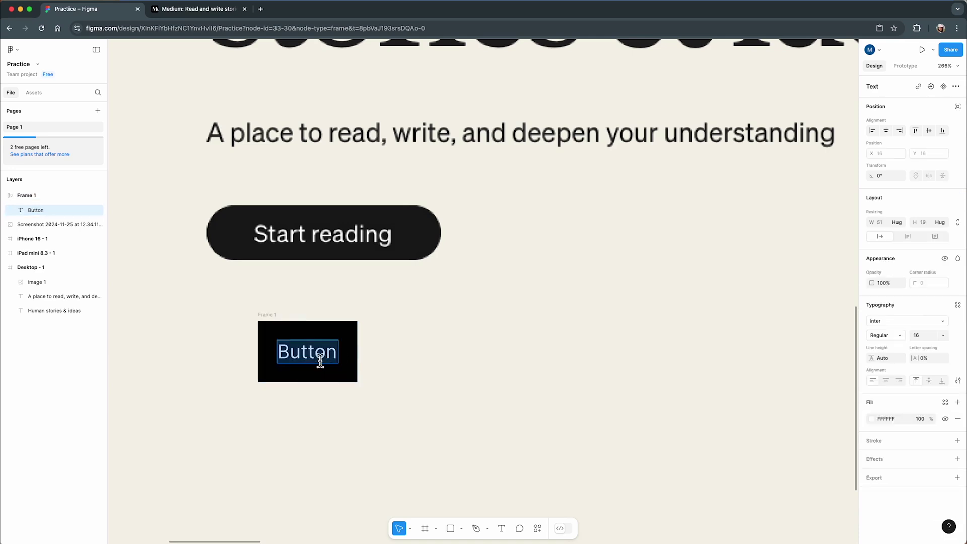
text(Start)
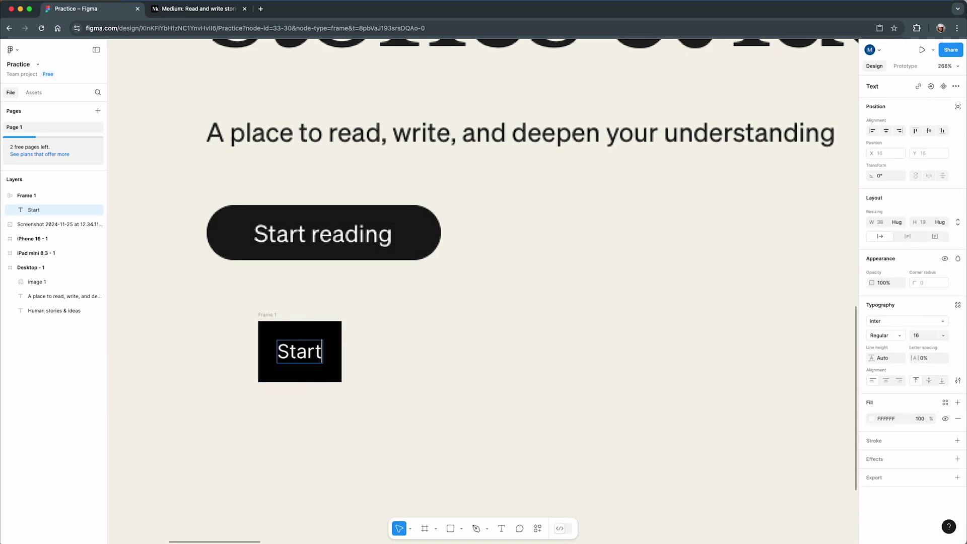
text( reading)
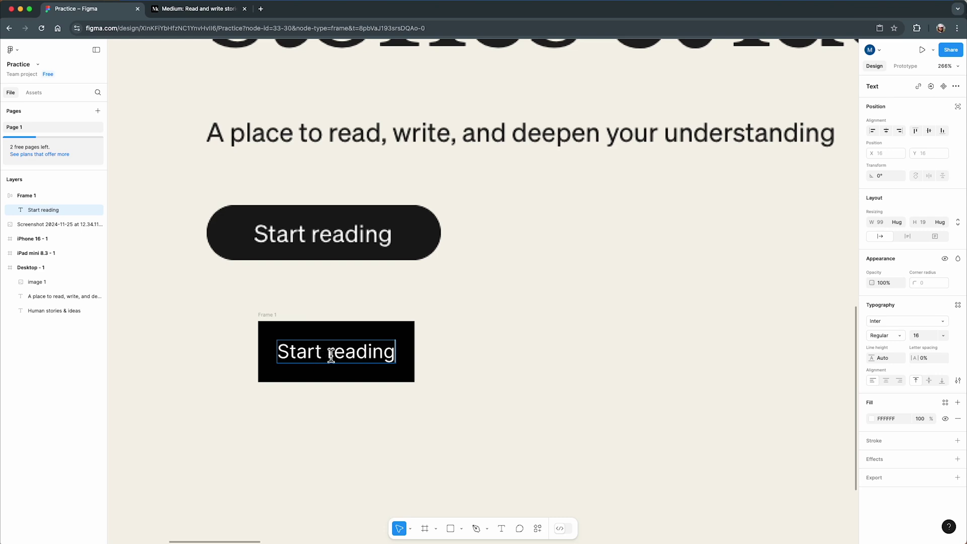
key(Escape)
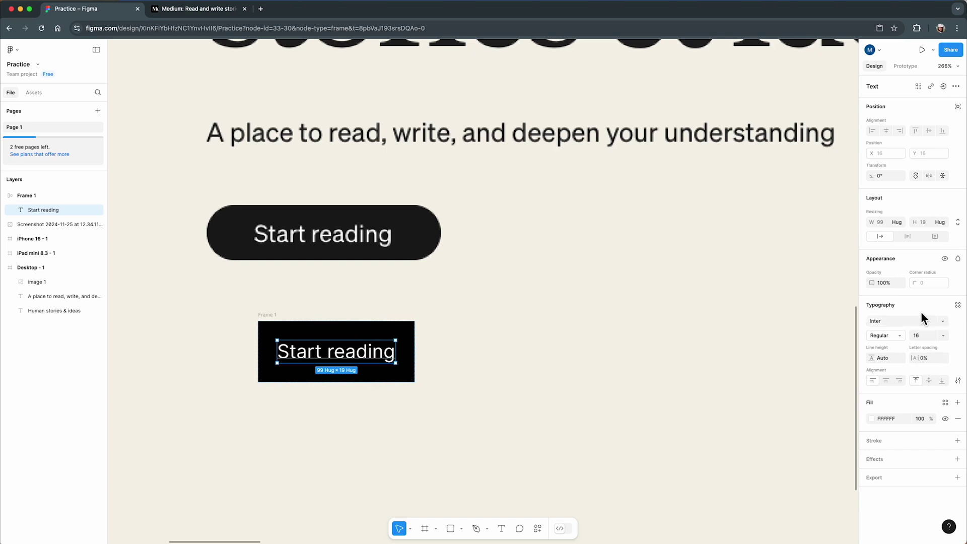
click(711, 318)
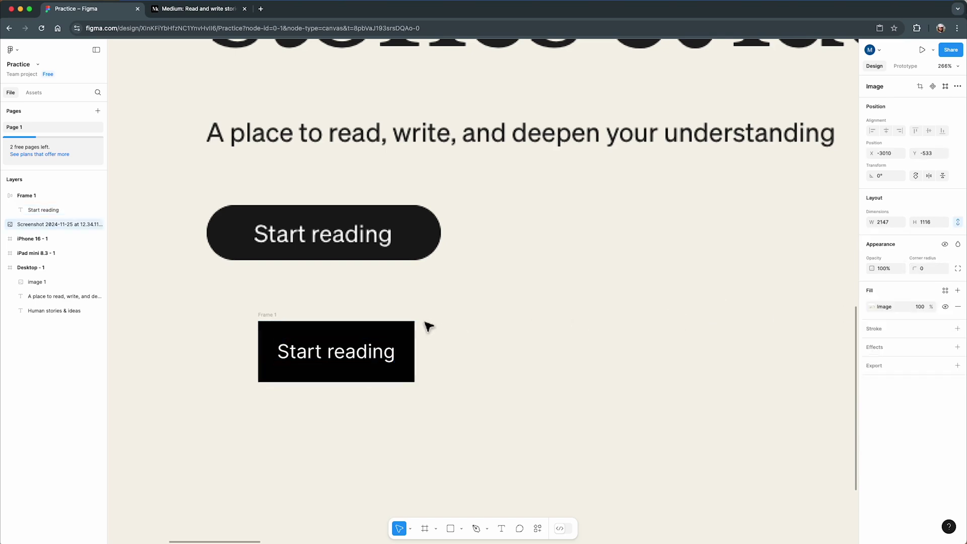
Round the button frame's corners to a radius of 35 and set its horizontal padding to 32
click(267, 317)
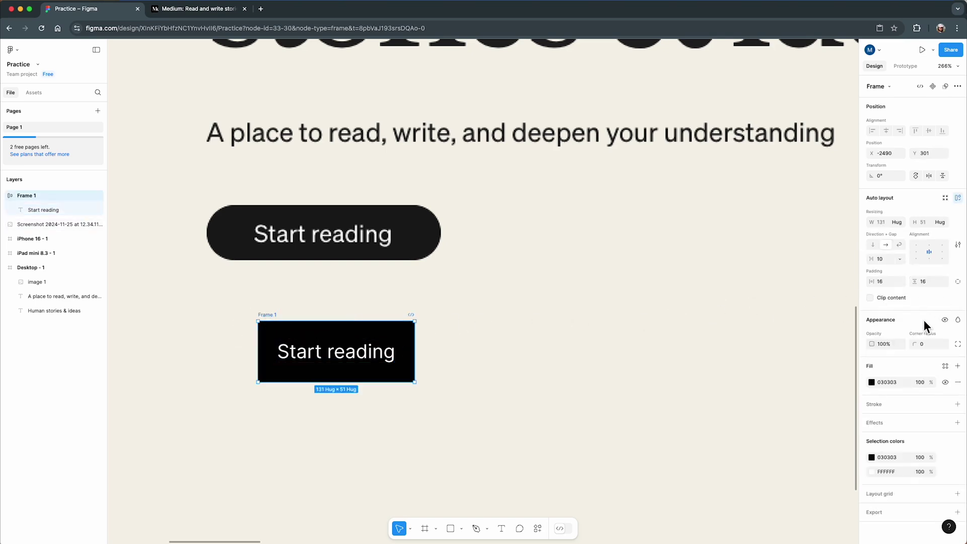
click(924, 348)
drag(922, 348, 902, 348)
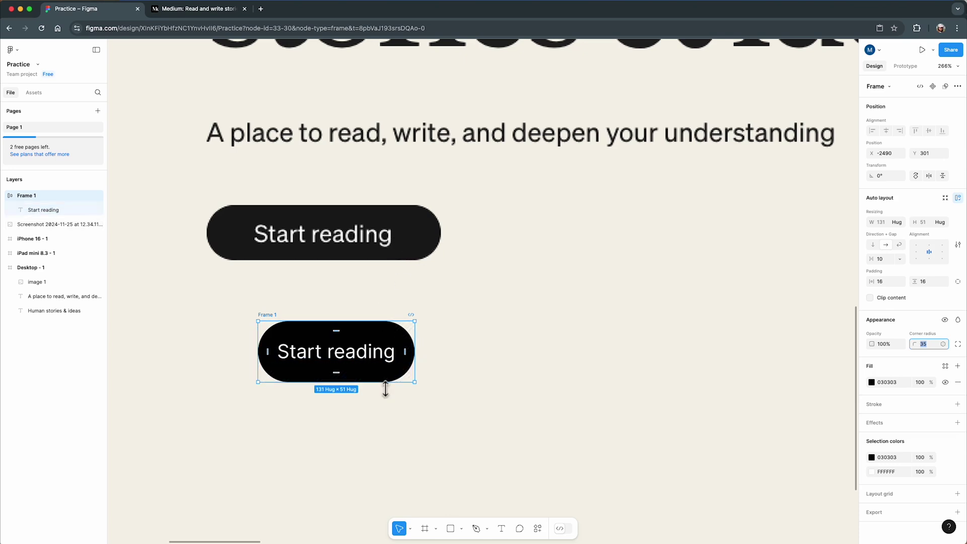
drag(881, 286, 890, 286)
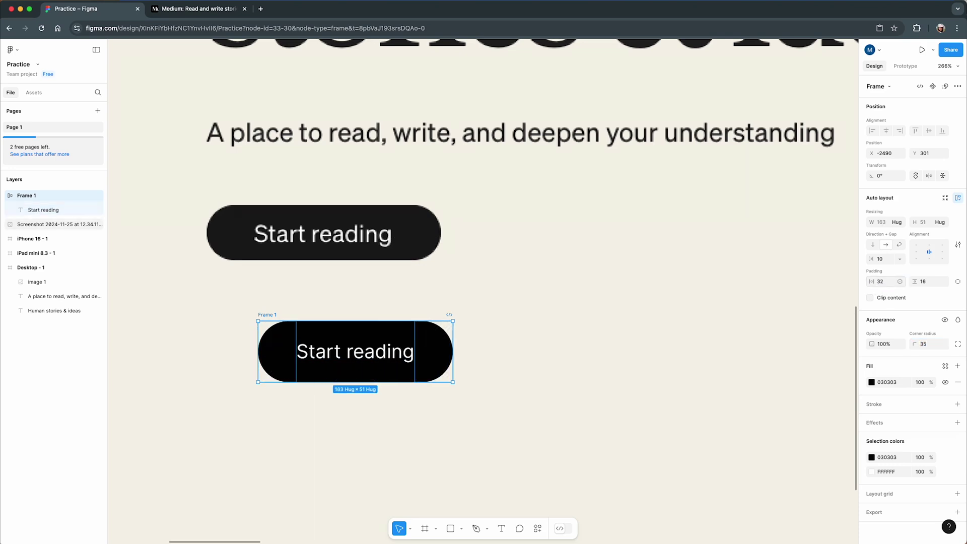
Set the button label's font size to 20 and position the button directly beneath the reference button in the screenshot
drag(398, 343, 368, 301)
click(343, 313)
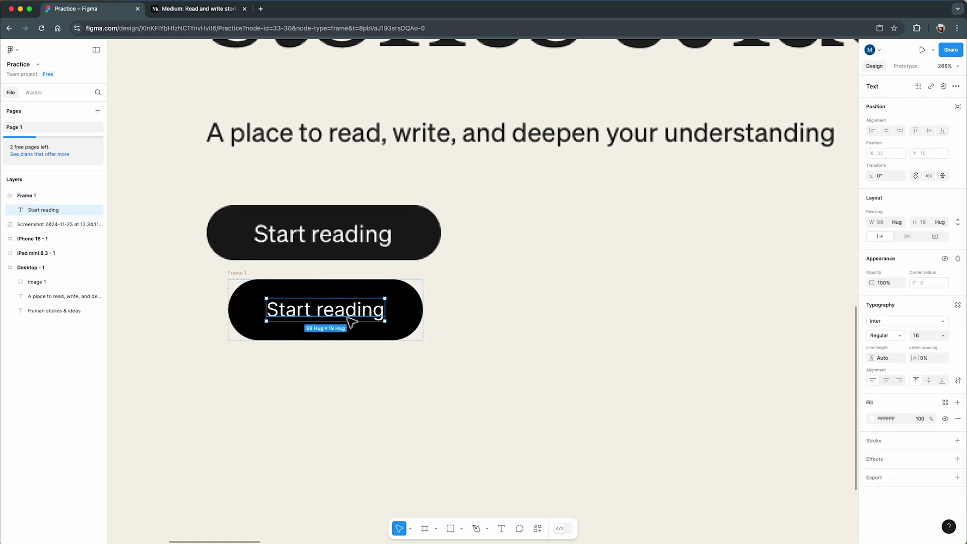
click(943, 335)
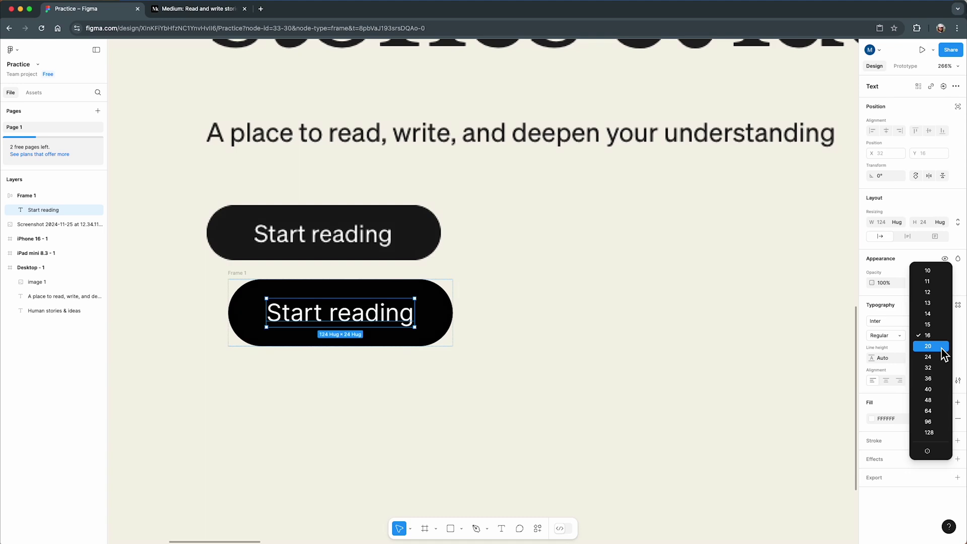
click(942, 347)
drag(436, 299, 415, 293)
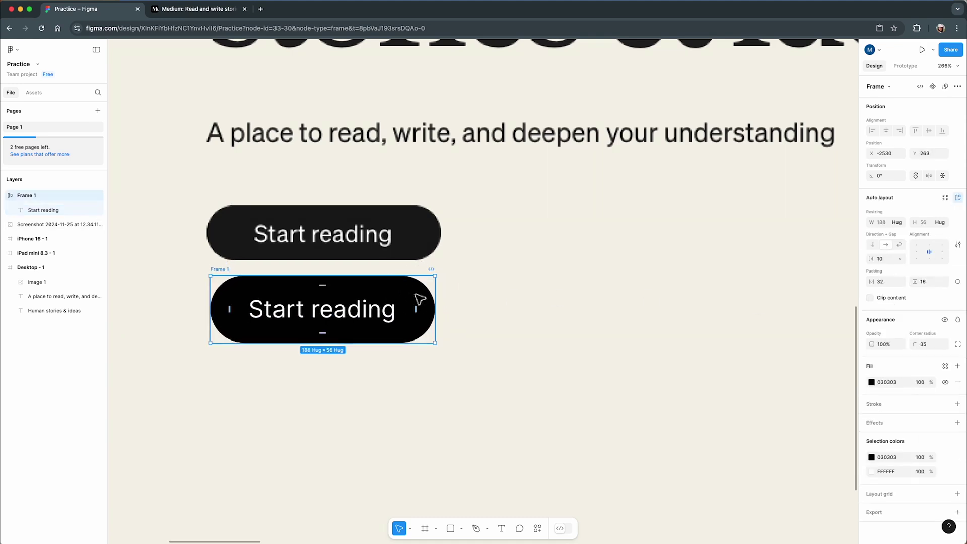
Set the button frame's vertical padding to 12
click(926, 283)
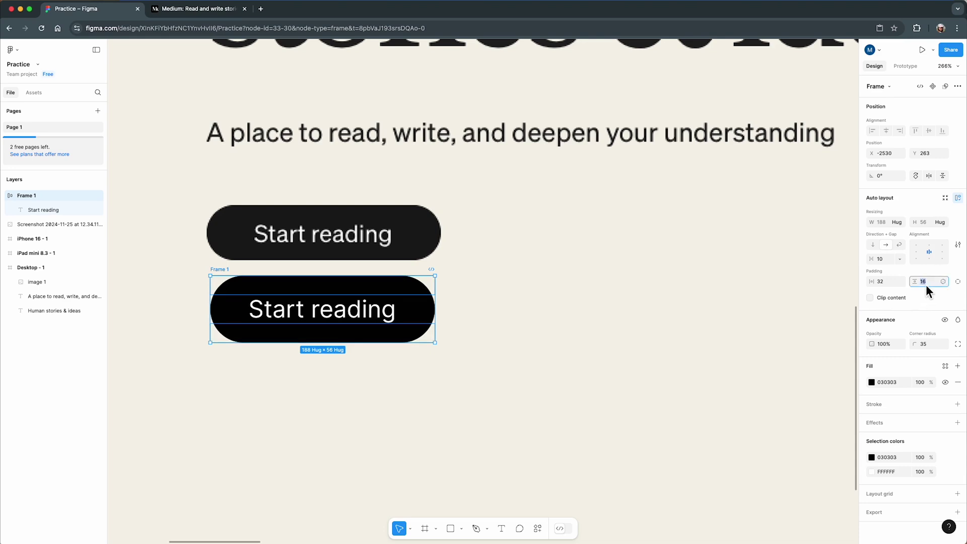
text(12)
key(Return)
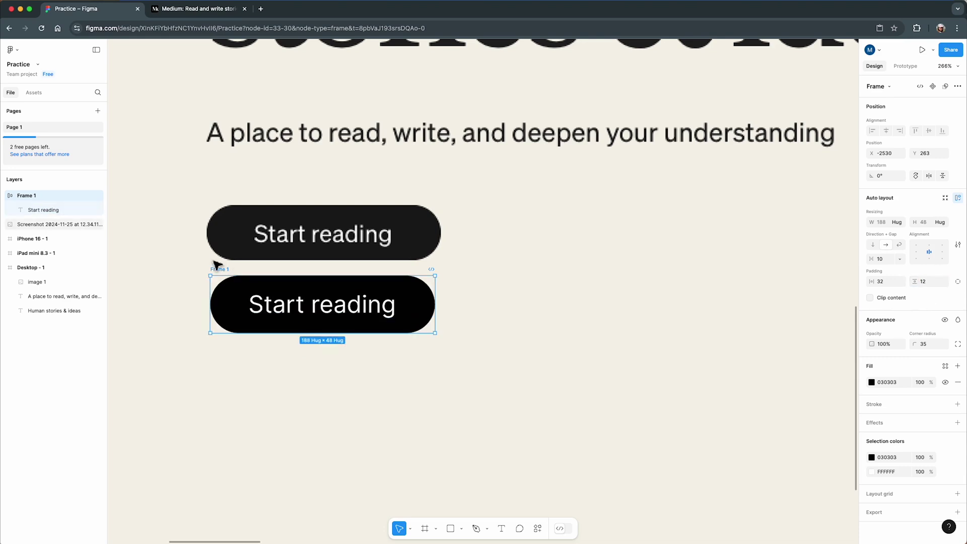
Rename the button's frame as Button
double_click(217, 269)
text(Bu)
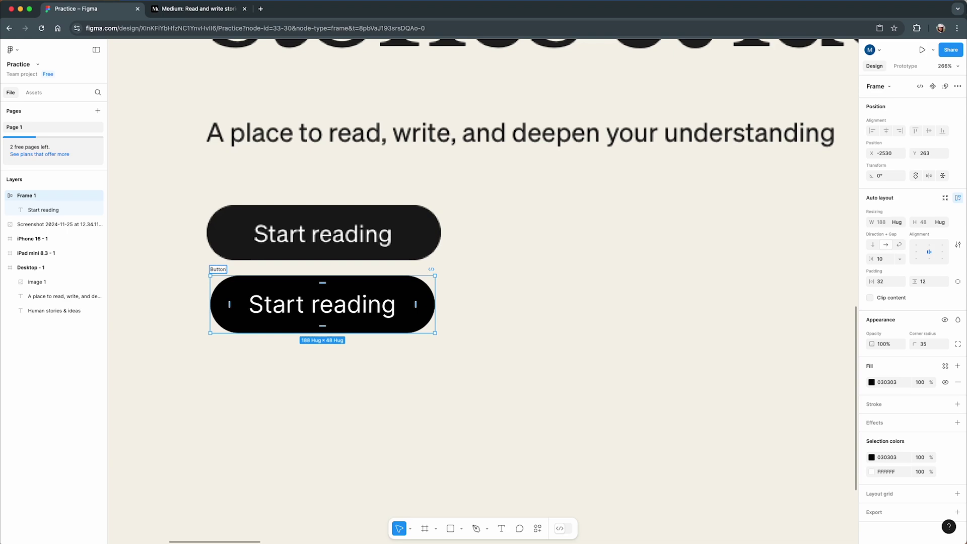
text(tton)
click(199, 297)
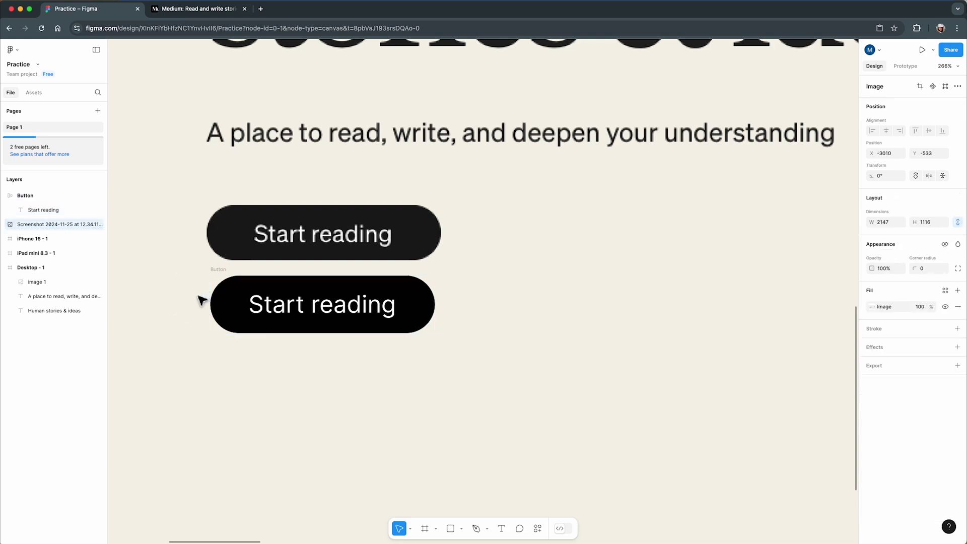
click(223, 276)
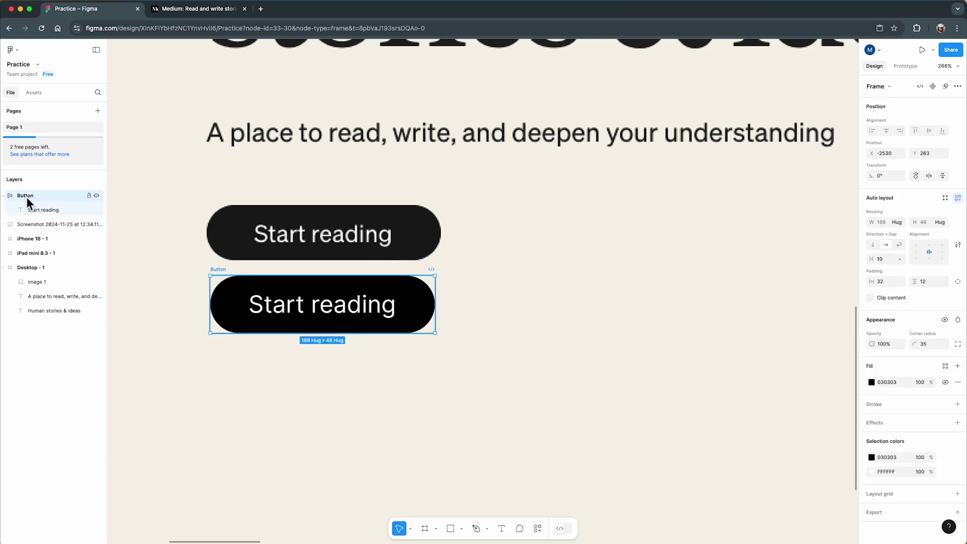
click(358, 362)
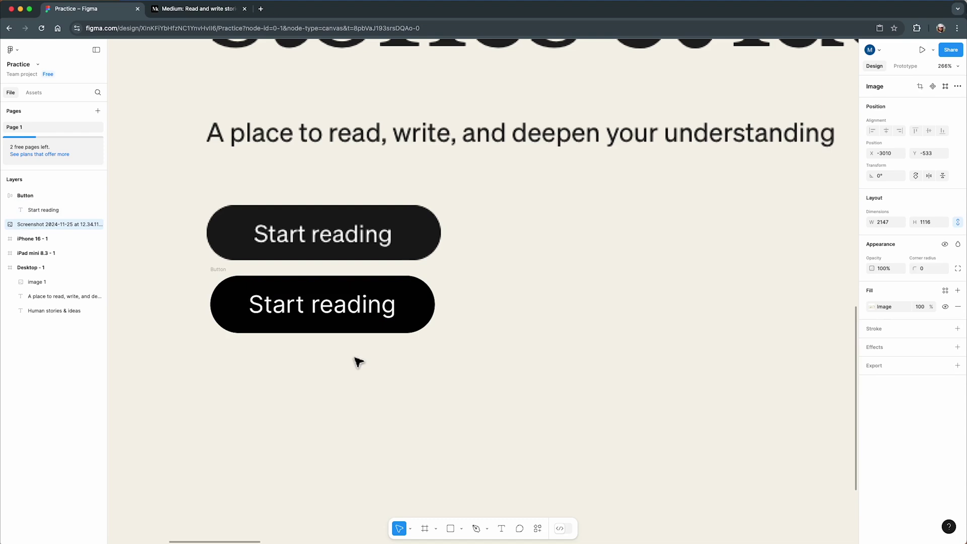
Move the Button frame into Desktop - 1 below the subtitle, left-aligned with the text at about X 165, Y 673
scroll(226, 347, down, 3)
scroll(231, 350, up, 2)
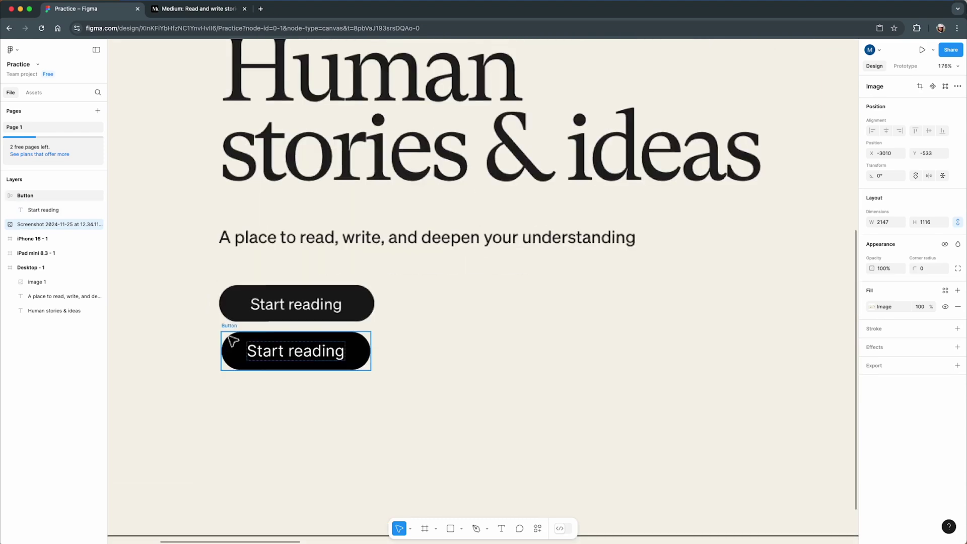
click(232, 333)
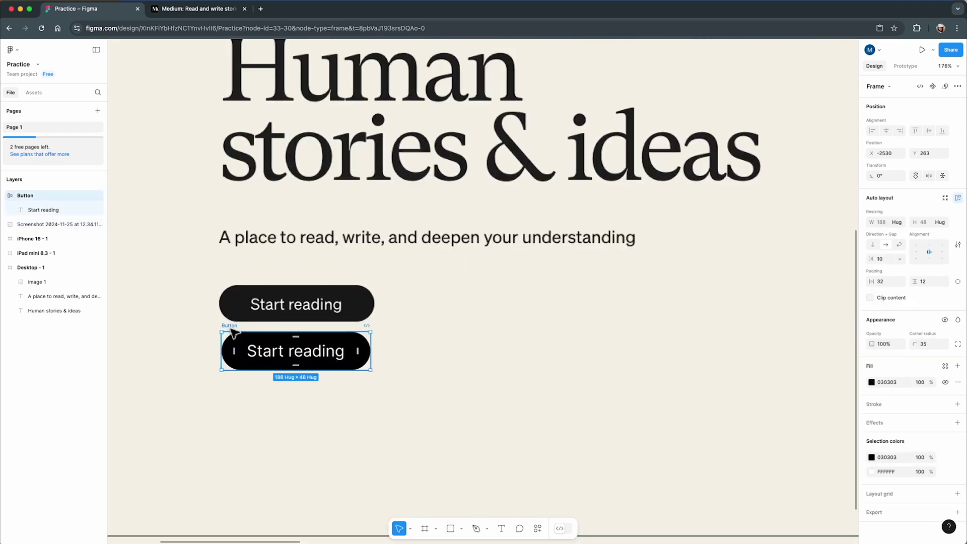
drag(233, 332, 535, 384)
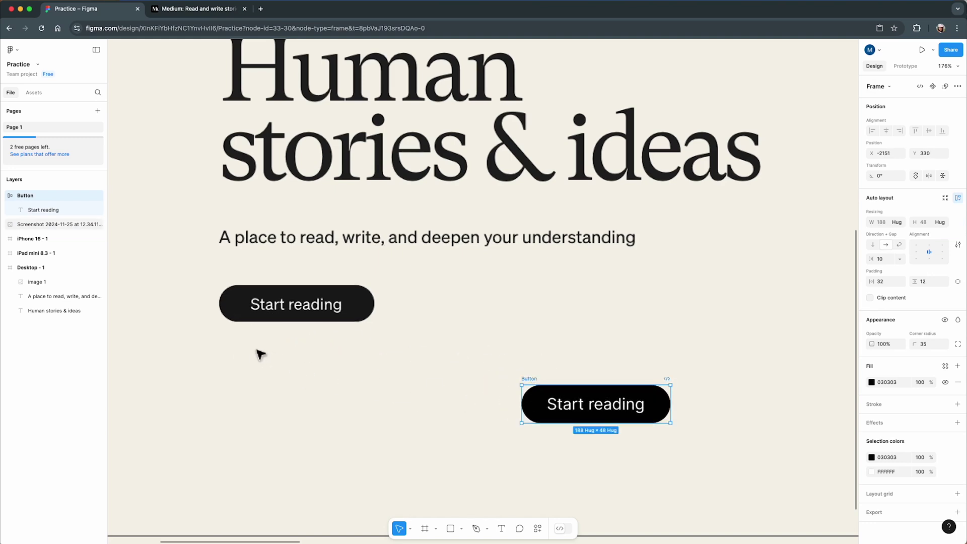
scroll(226, 352, down, 5)
scroll(204, 351, down, 5)
drag(299, 362, 590, 336)
scroll(756, 395, up, 5)
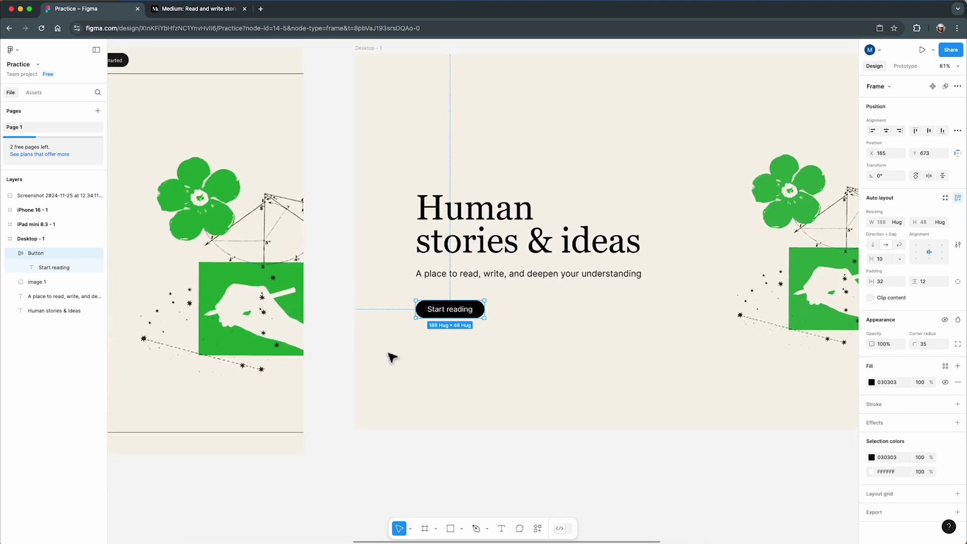
scroll(366, 356, down, 2)
scroll(527, 355, up, 1)
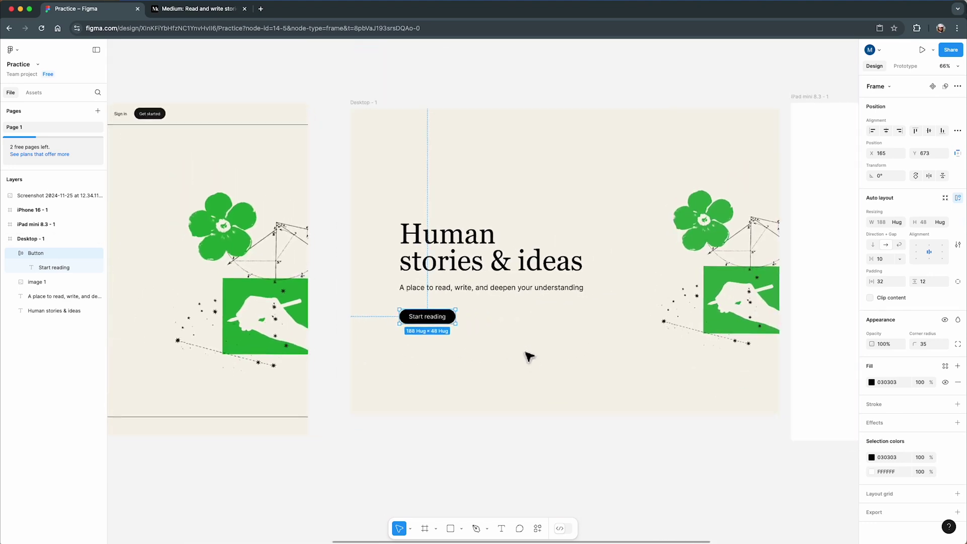
Set the subtitle's line height to Auto and move it down to about Y 589, between the heading and the button
click(477, 294)
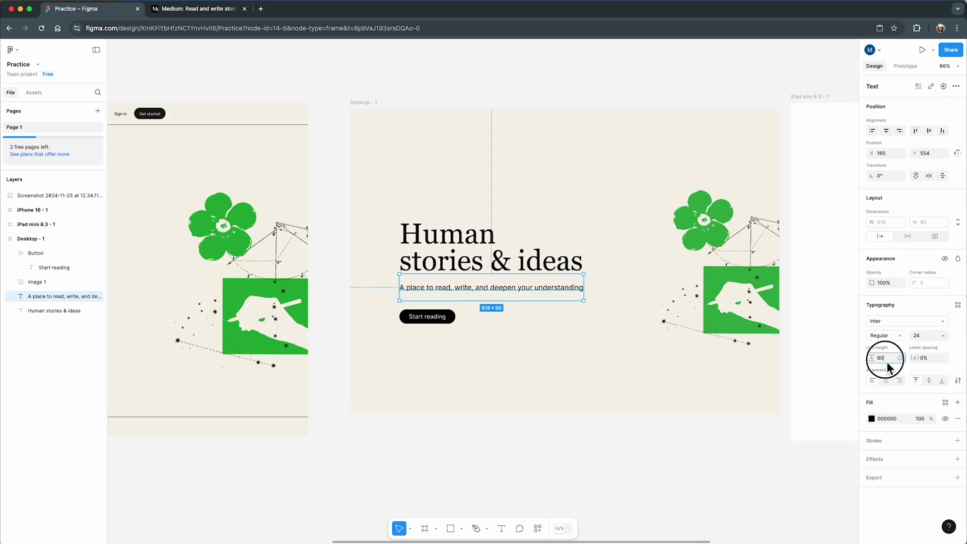
text(auto)
key(Return)
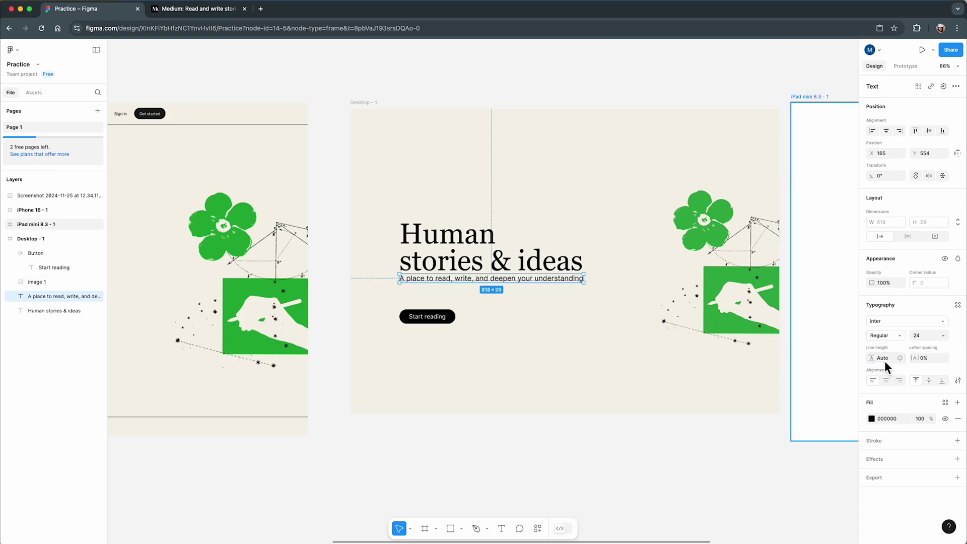
click(517, 283)
drag(518, 283, 517, 295)
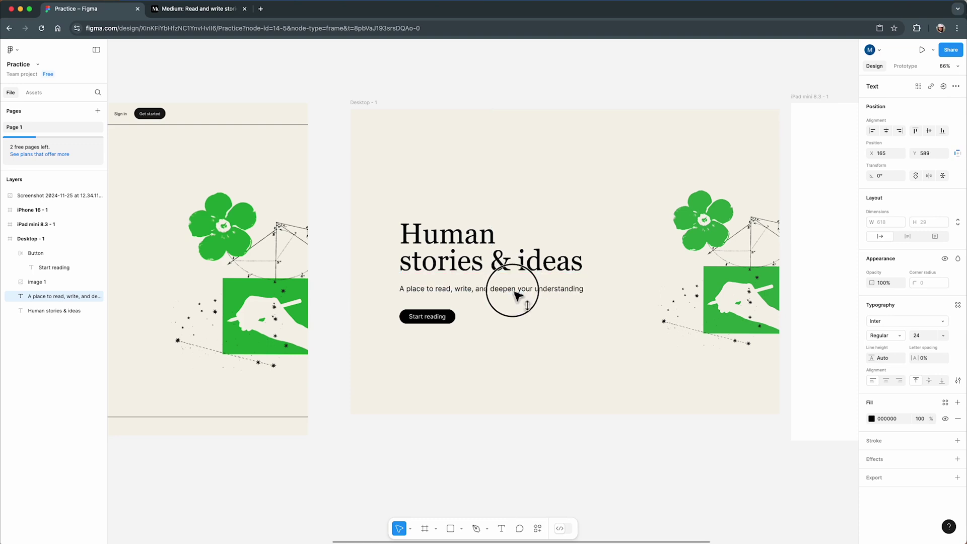
click(605, 356)
Wrap the heading, subtitle and button in one auto layout frame and expand that frame's layer
click(454, 263)
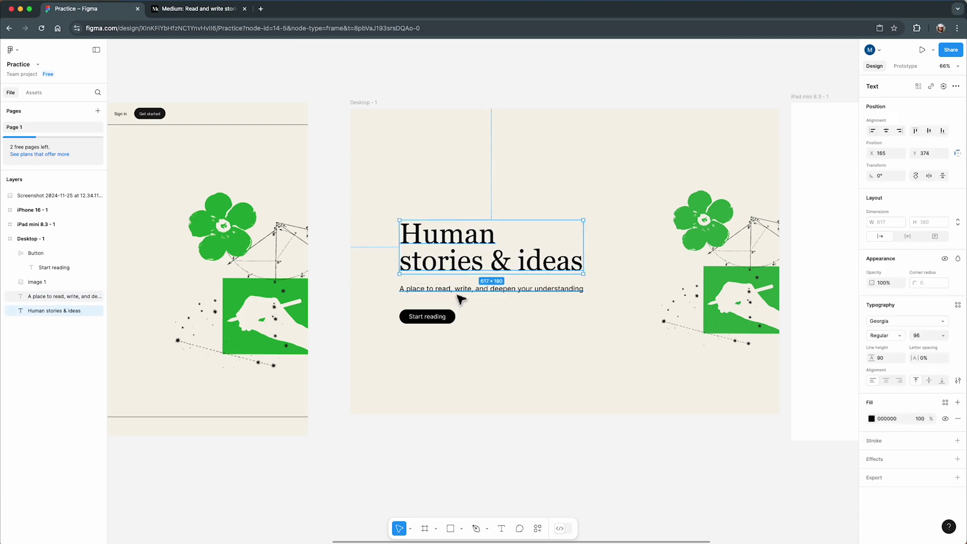
shift+click(460, 288)
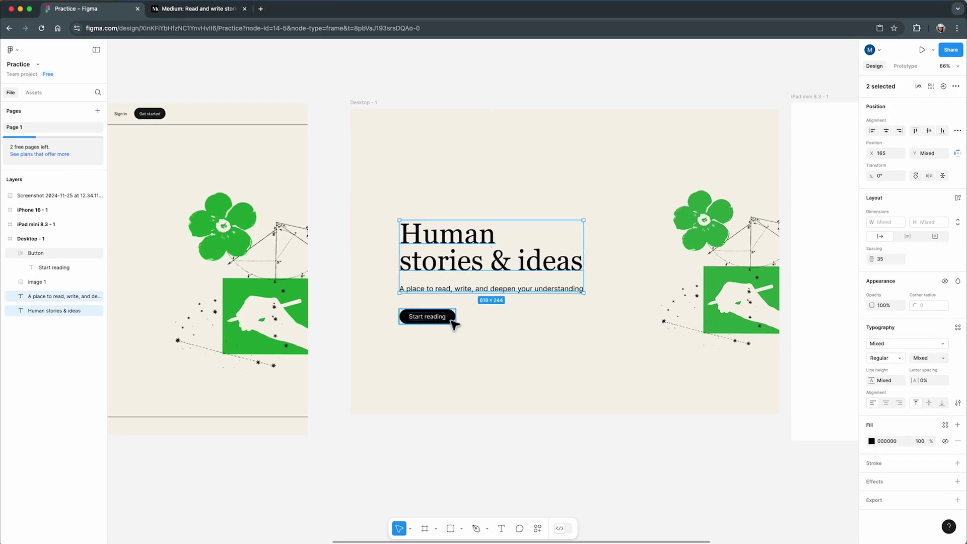
shift+click(451, 316)
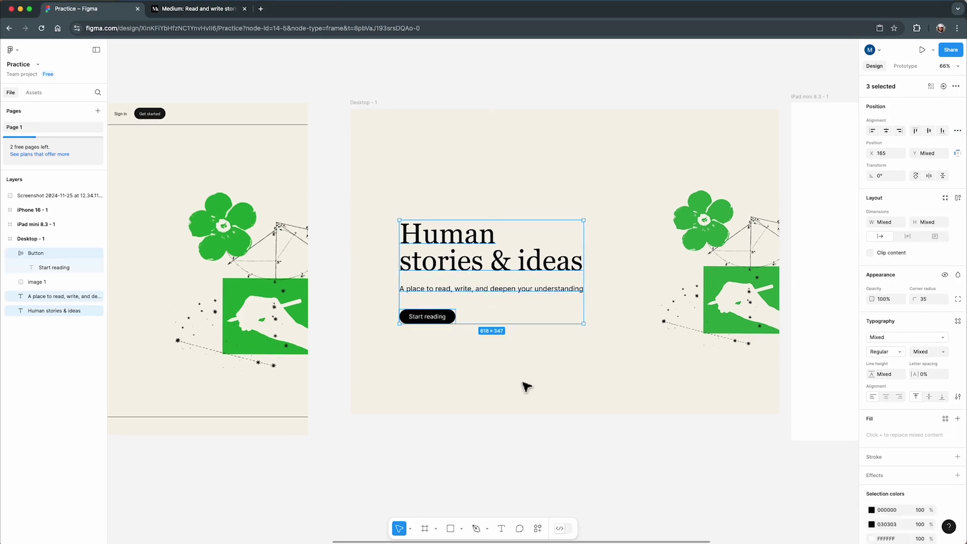
key(shift+a)
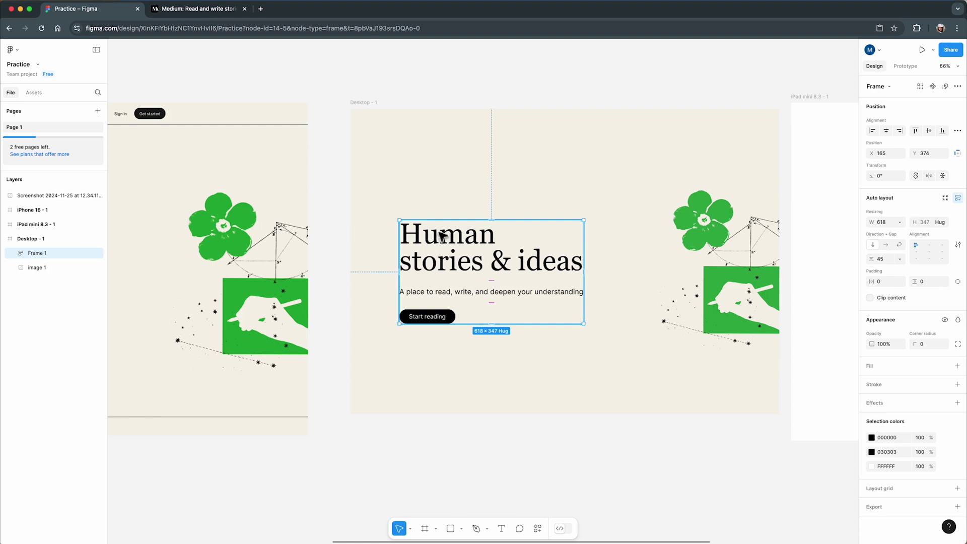
click(11, 253)
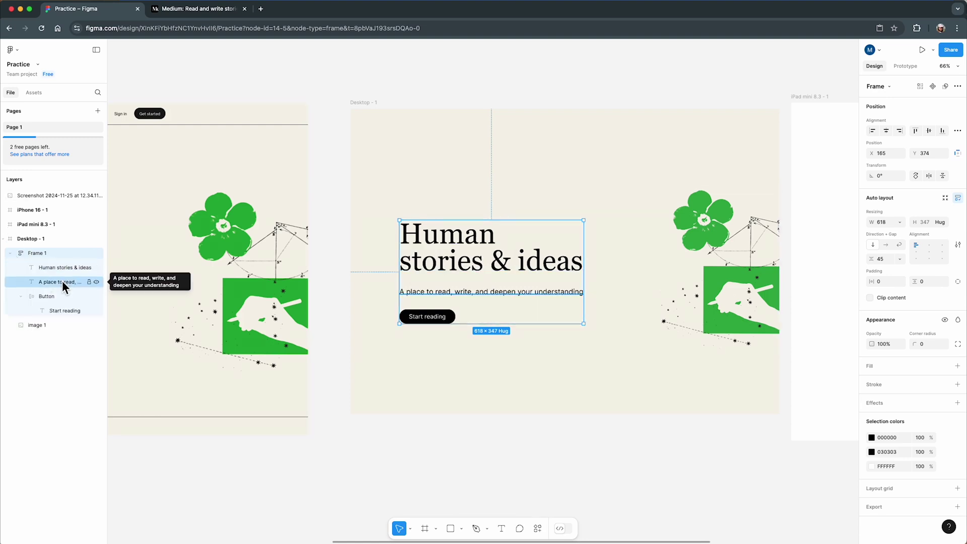
Search Google for "medium logo" and show the image results
key(Escape)
scroll(363, 259, up, 5)
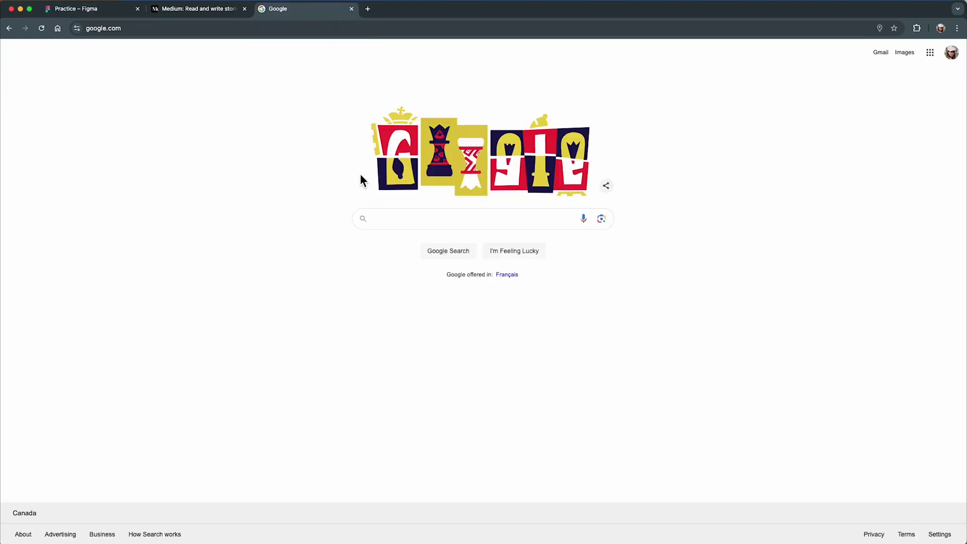
click(397, 222)
text(m)
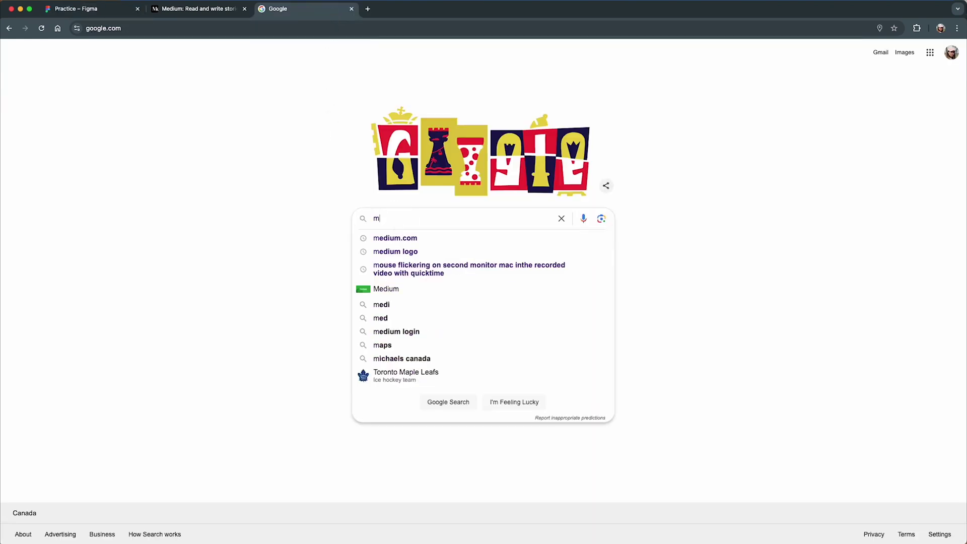
text(edium logo)
key(Return)
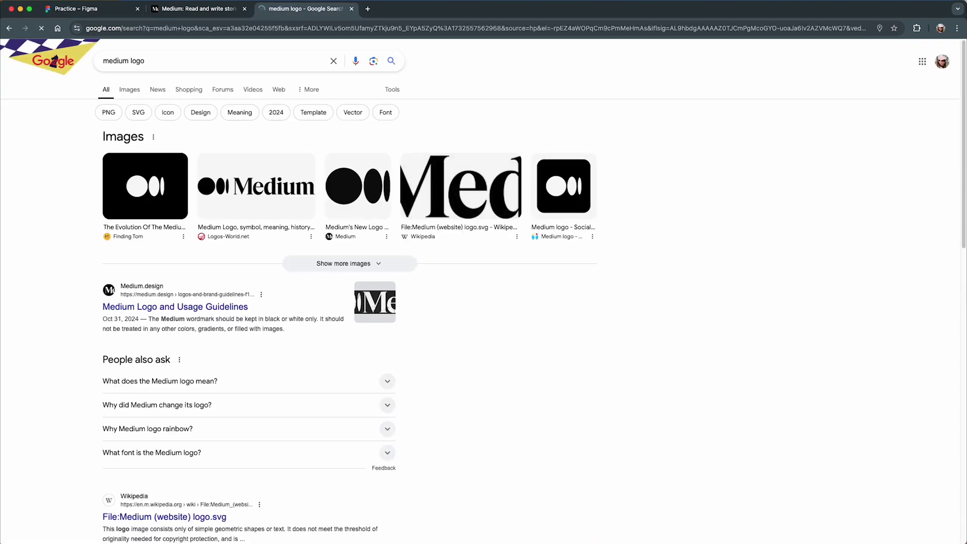
click(133, 94)
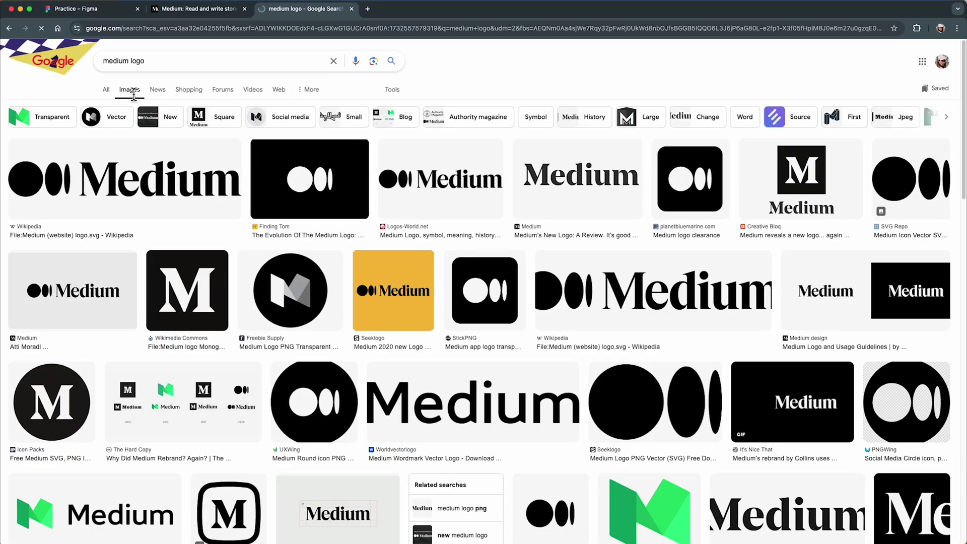
Refine the image search to "medium logo png" and filter the results to Transparent color
click(156, 65)
text(png)
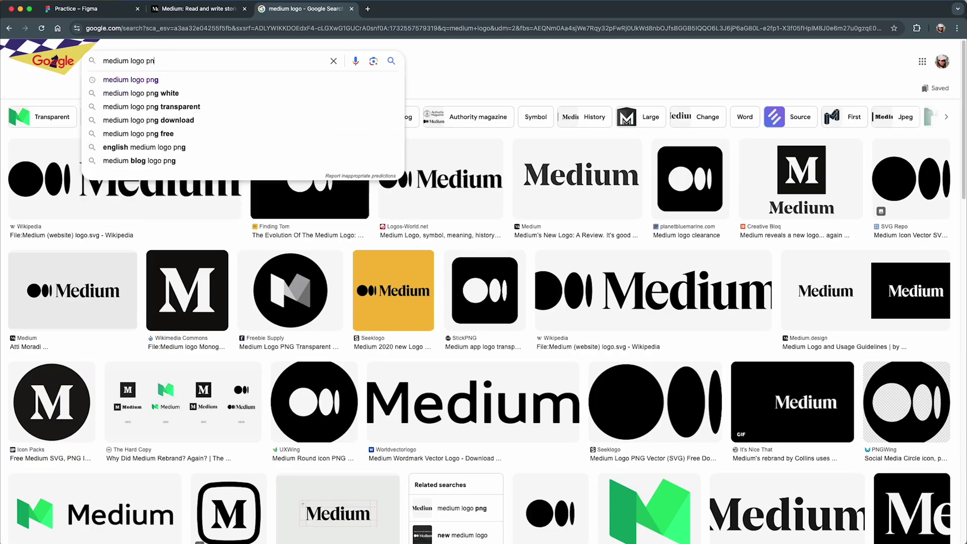
key(Return)
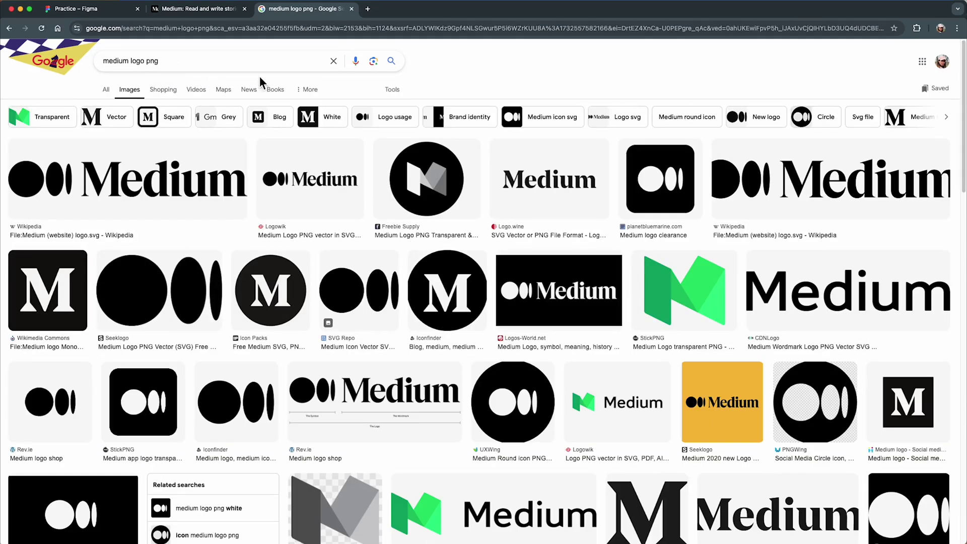
click(402, 92)
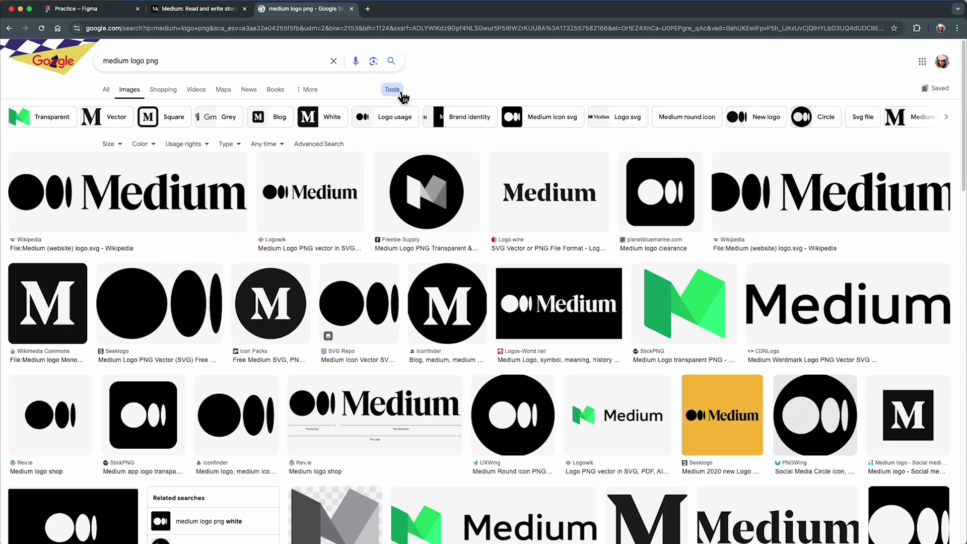
click(157, 145)
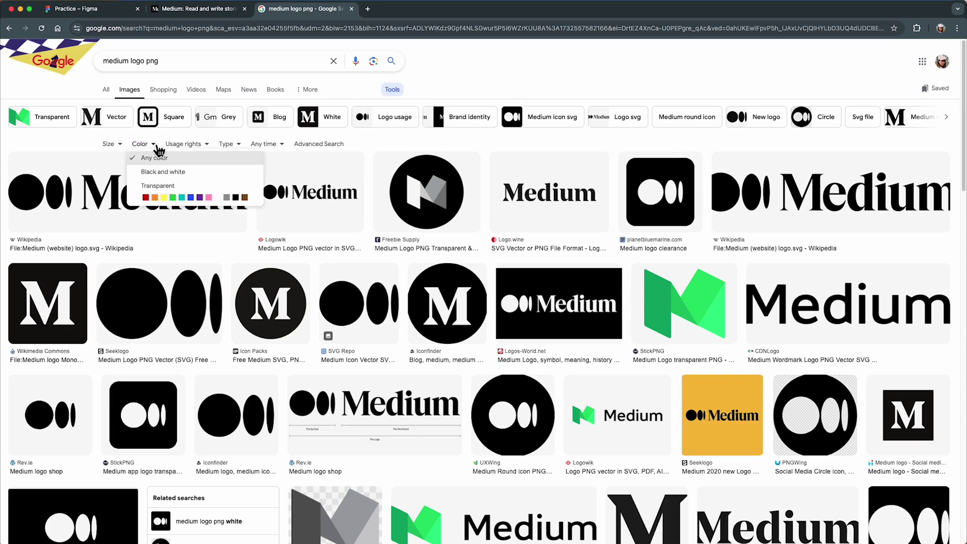
click(151, 186)
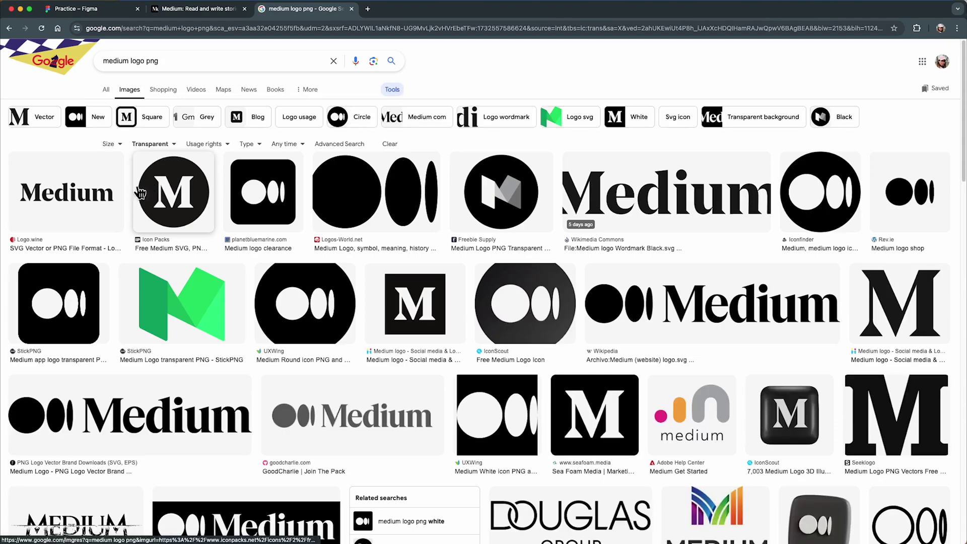
Check the logo in the Medium site's header and copy Wikipedia's transparent image of the Medium symbol and wordmark
click(79, 193)
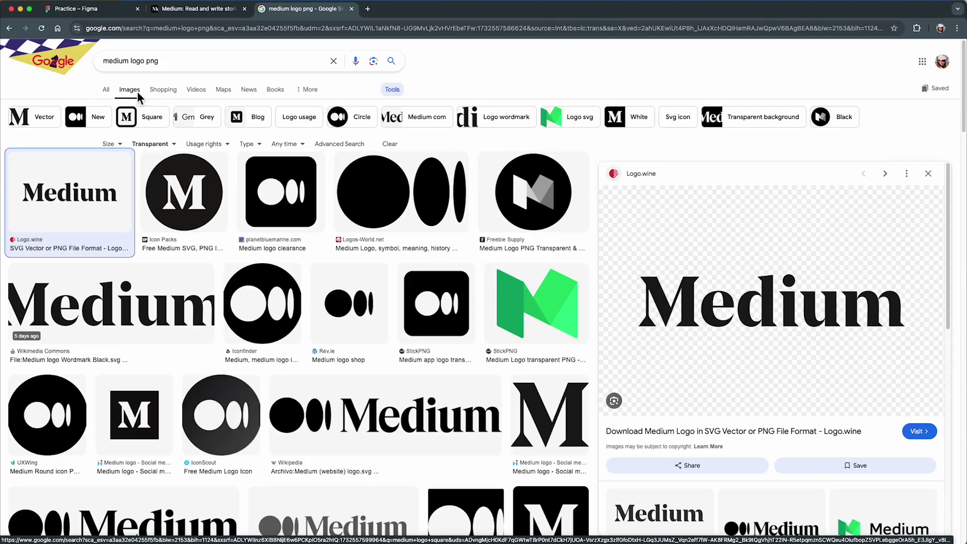
click(198, 11)
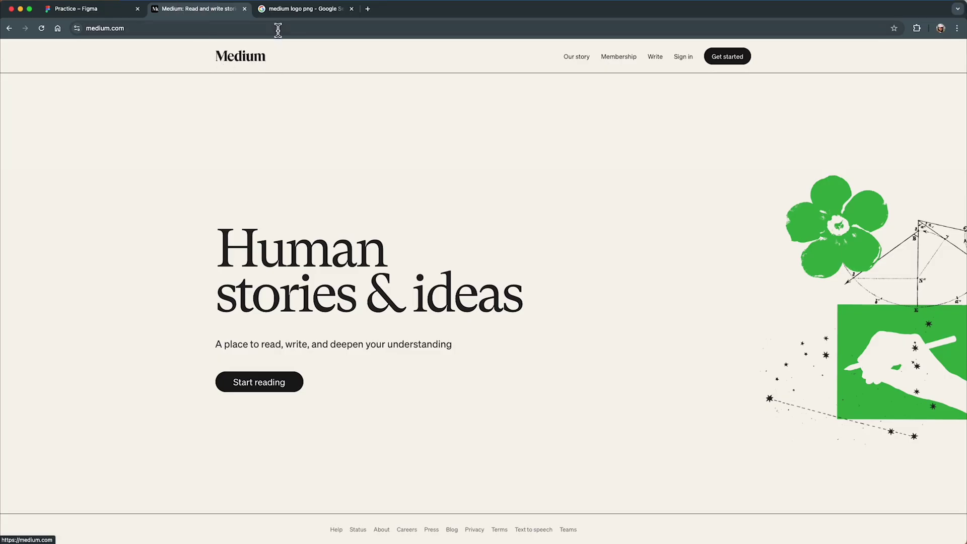
click(284, 12)
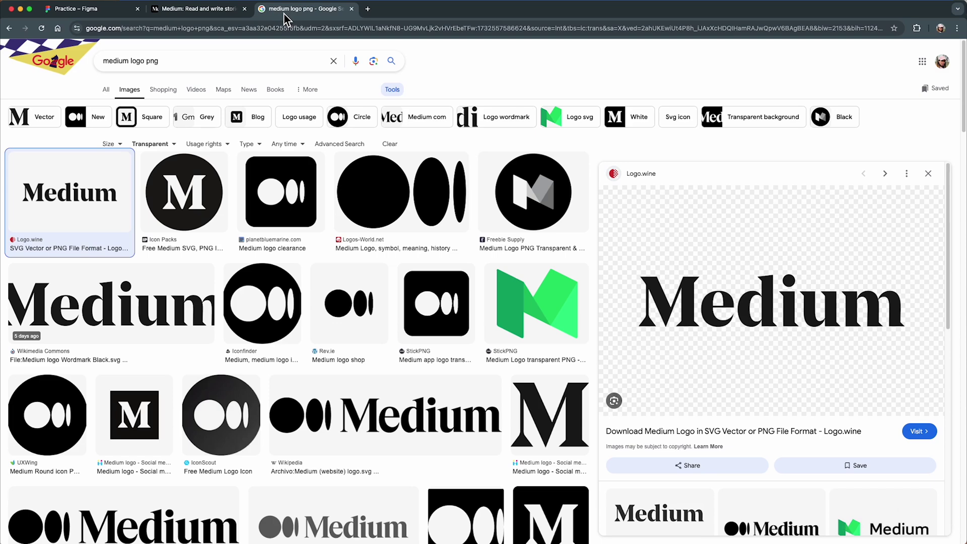
click(385, 414)
right_click(672, 223)
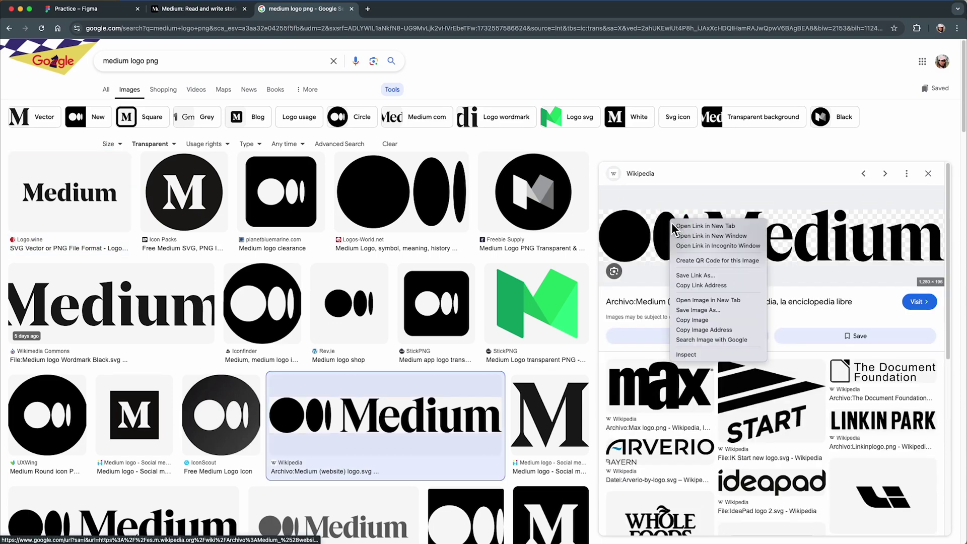
click(705, 322)
Switch to Figma, paste the copied logo and place it on the screenshot between its header and heading
key(super+1)
scroll(389, 291, down, 5)
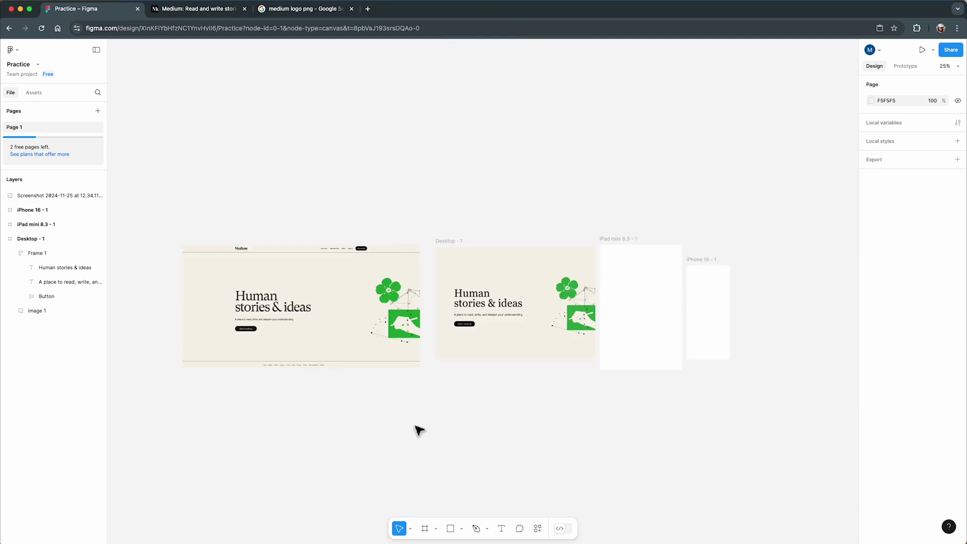
key(super+v)
drag(456, 287, 224, 279)
scroll(228, 282, up, 5)
scroll(576, 335, up, 2)
scroll(587, 339, left, 2)
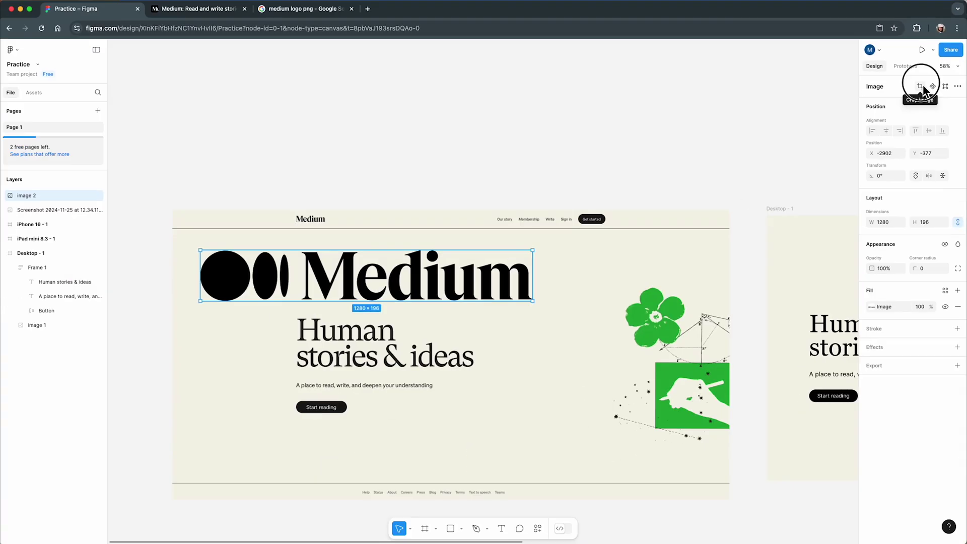
Crop the symbol out of the pasted logo, leaving only the Medium wordmark at about 902 × 196
click(848, 213)
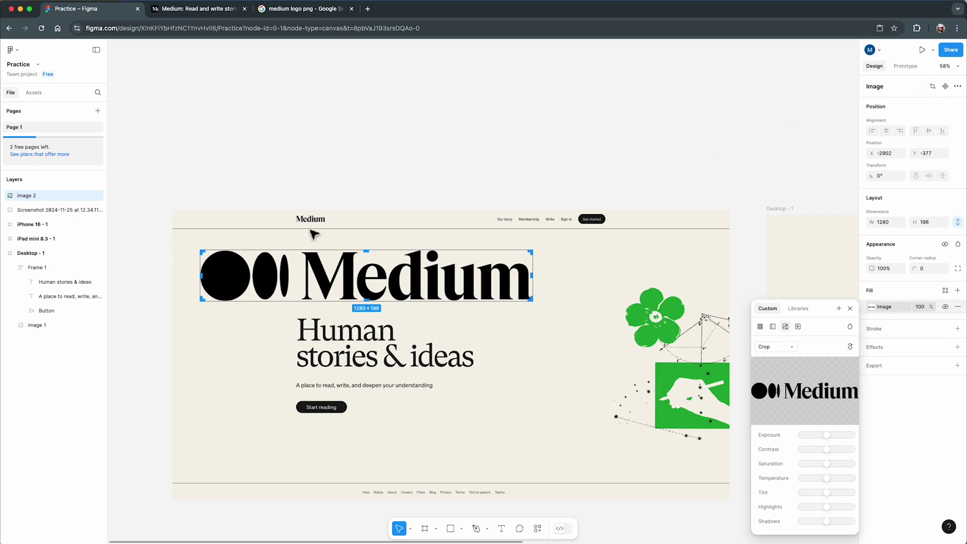
drag(205, 282, 304, 281)
key(Return)
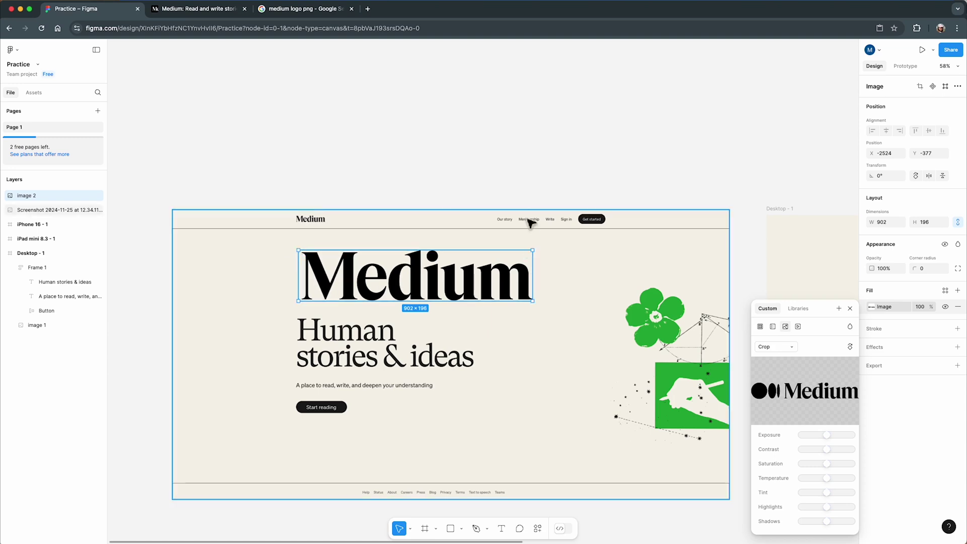
Scale the wordmark down to about 116 × 26 to match the screenshot's logo and move it into Desktop - 1 above the heading
drag(532, 301, 316, 247)
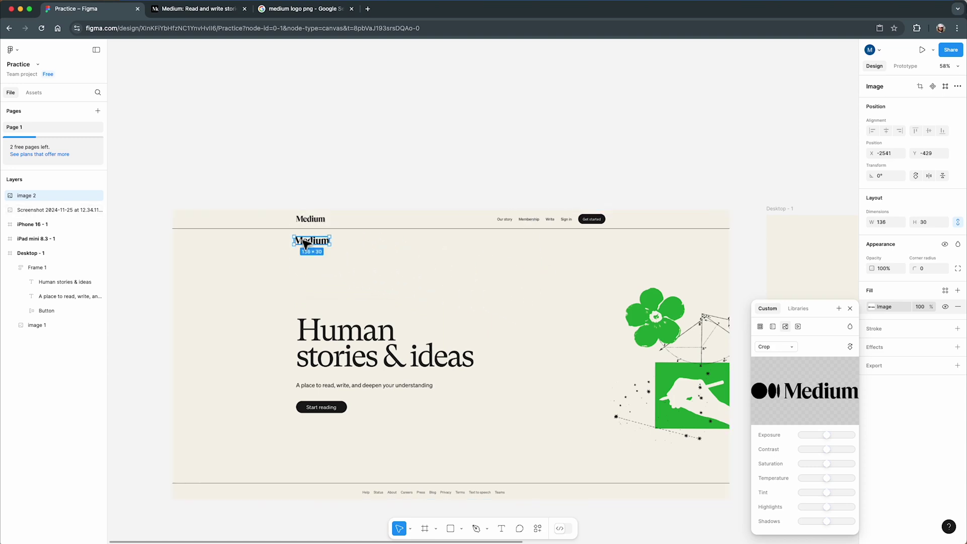
scroll(302, 240, up, 5)
drag(398, 265, 357, 223)
scroll(227, 275, down, 5)
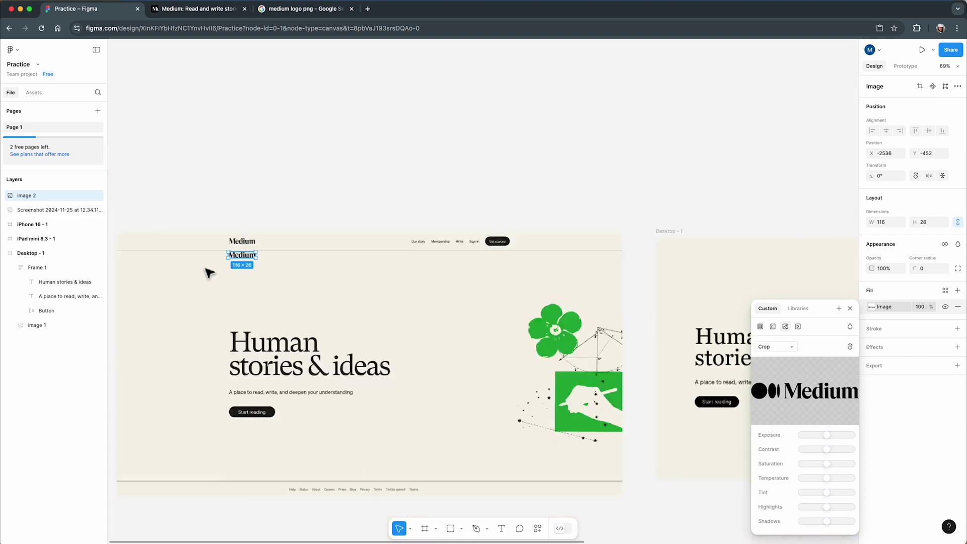
drag(236, 264, 579, 258)
click(598, 229)
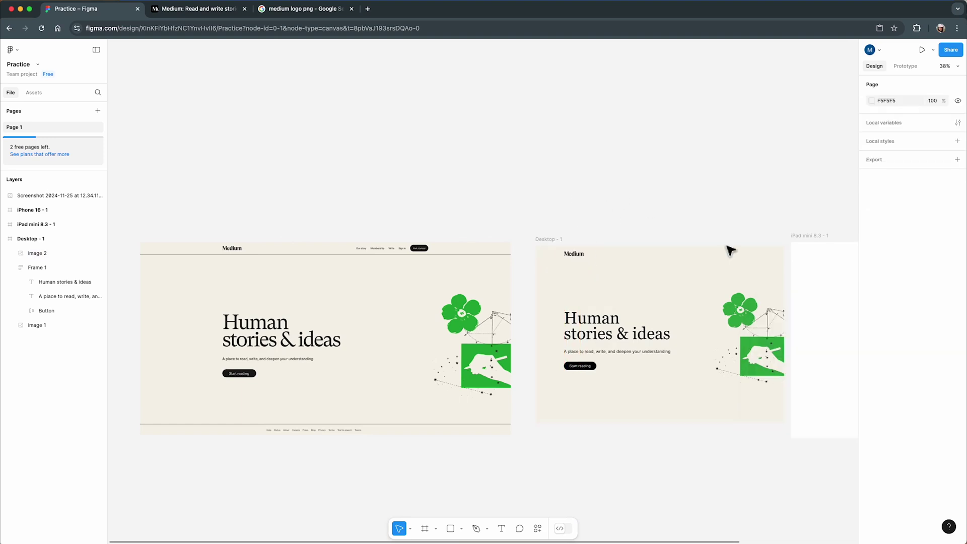
Draw a text box about 74 × 33 on the screenshot, below the header's "Our story" link
ctrl+scroll(731, 250, up, 3)
click(525, 259)
click(197, 263)
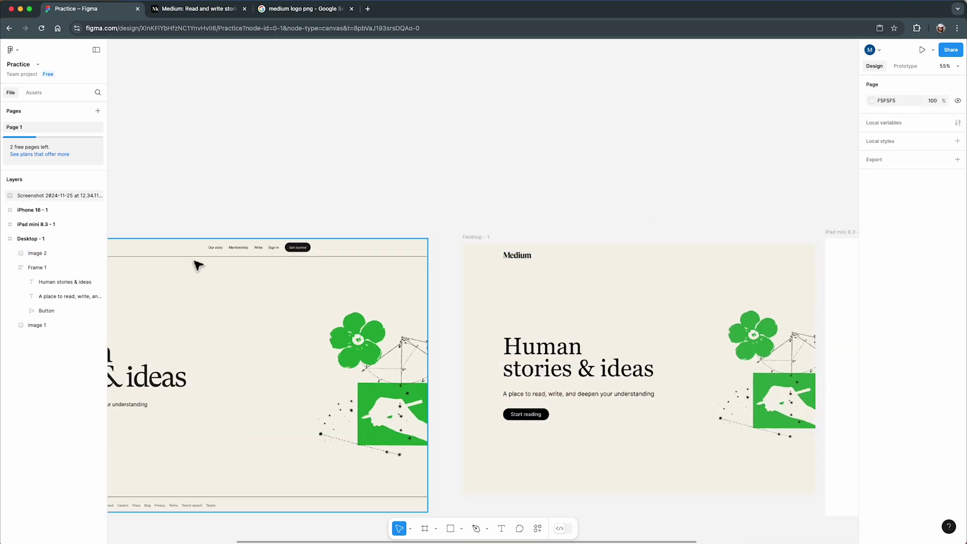
ctrl+scroll(196, 264, up, 5)
key(t)
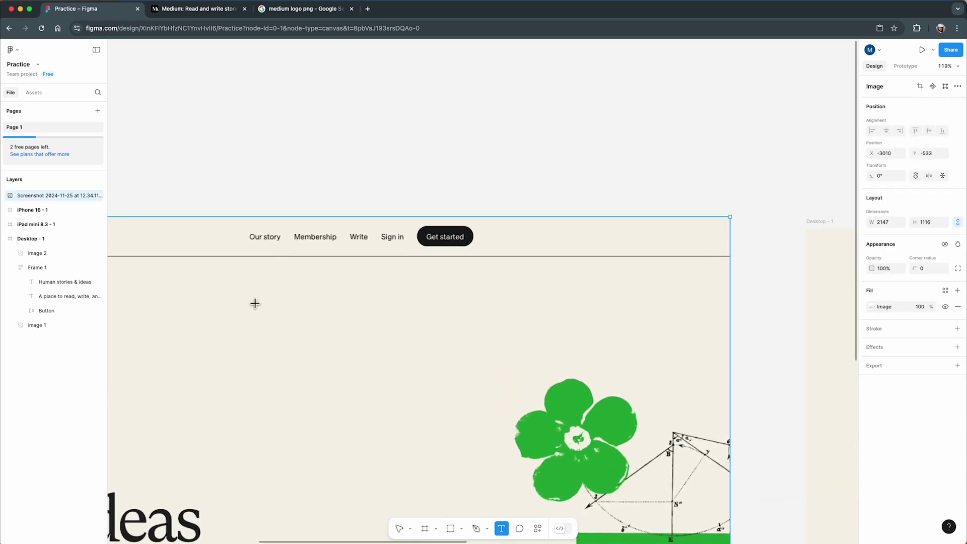
drag(257, 303, 291, 318)
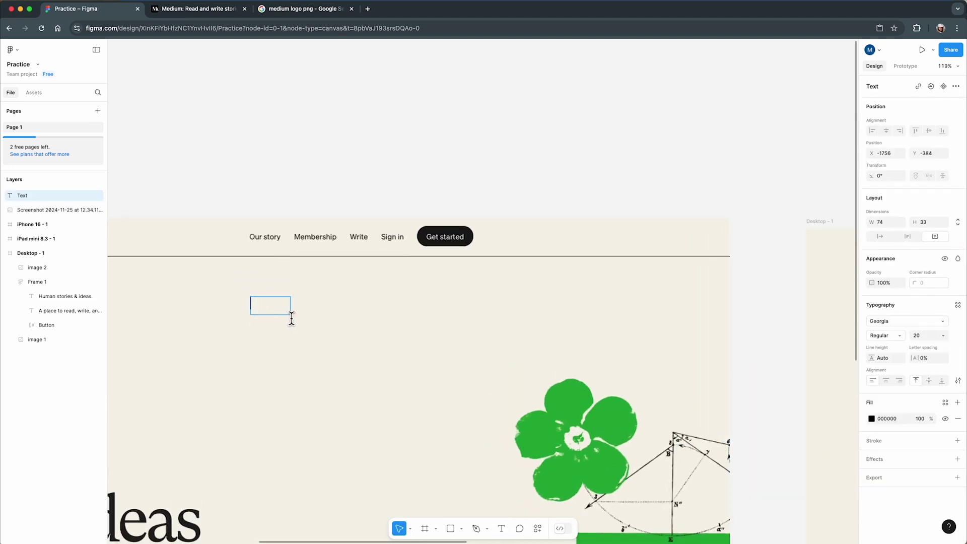
Set the new text box's font to Inter at size 20
click(920, 324)
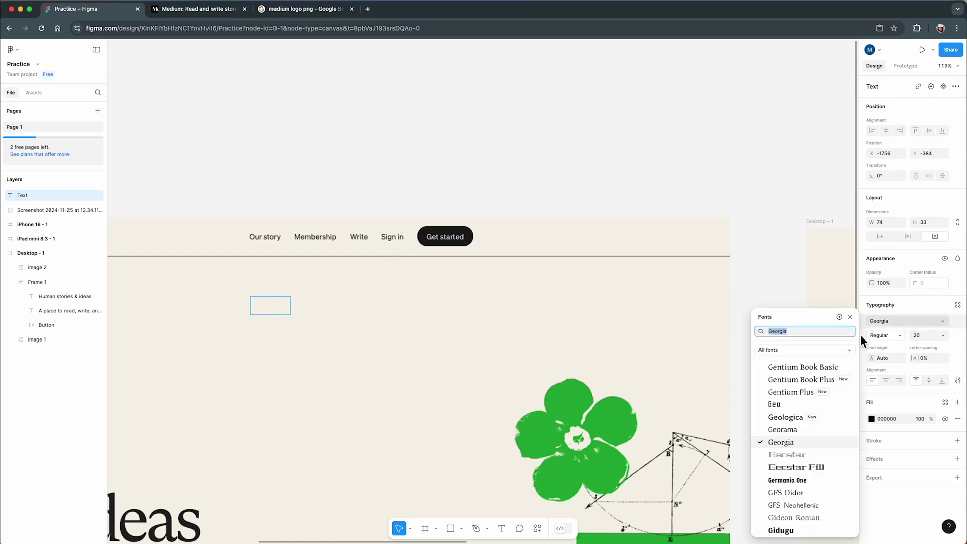
text(Inter)
key(Return)
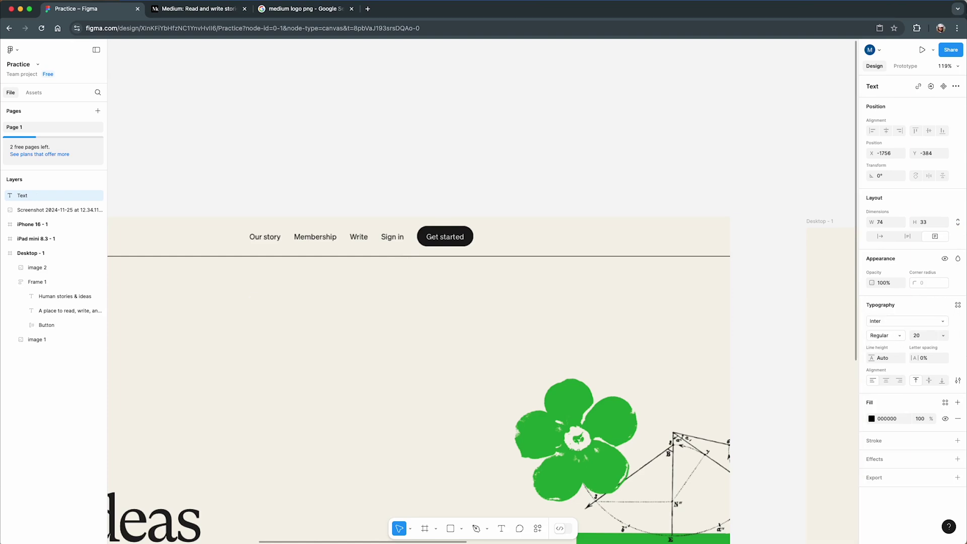
click(944, 336)
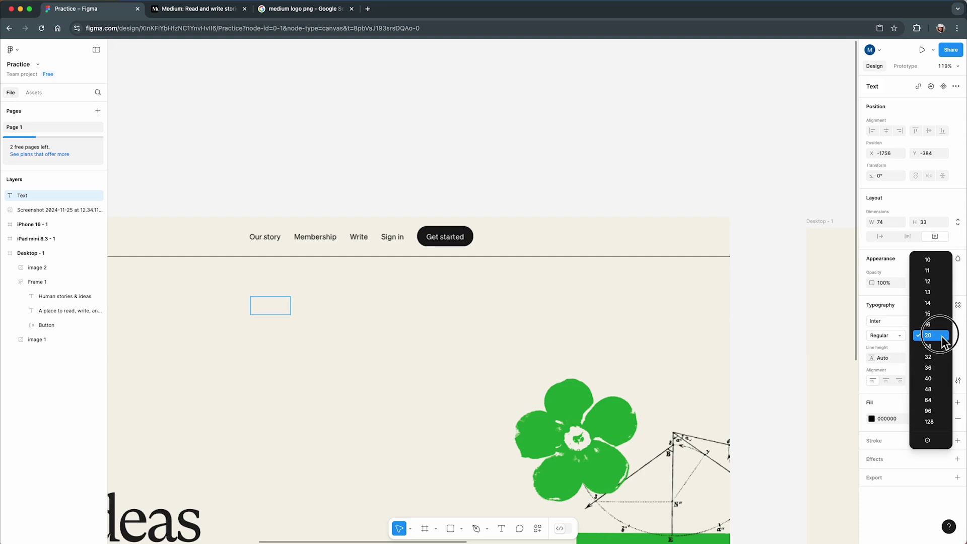
click(934, 335)
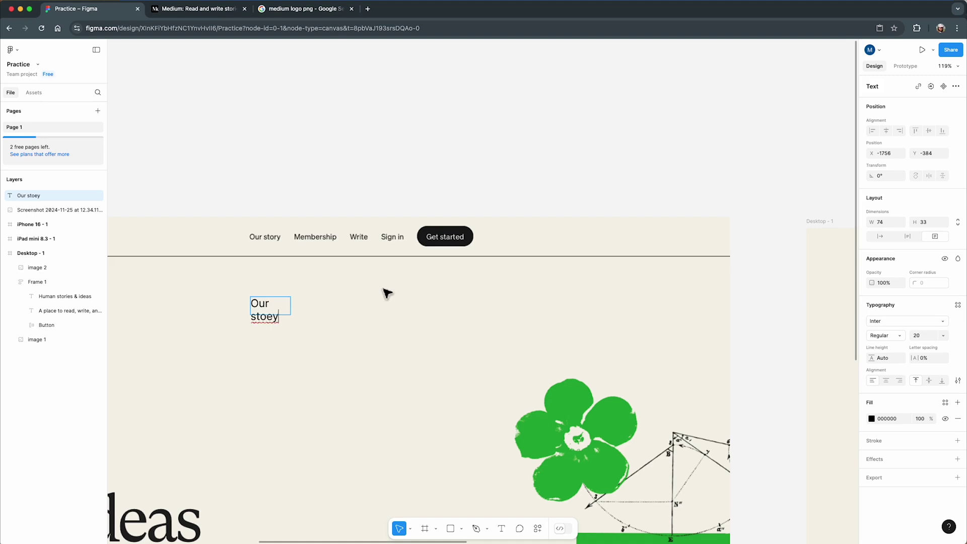
Enter "Our story" in the text box and set its resizing to auto width
key(BackSpace)
key(BackSpace)
key(Escape)
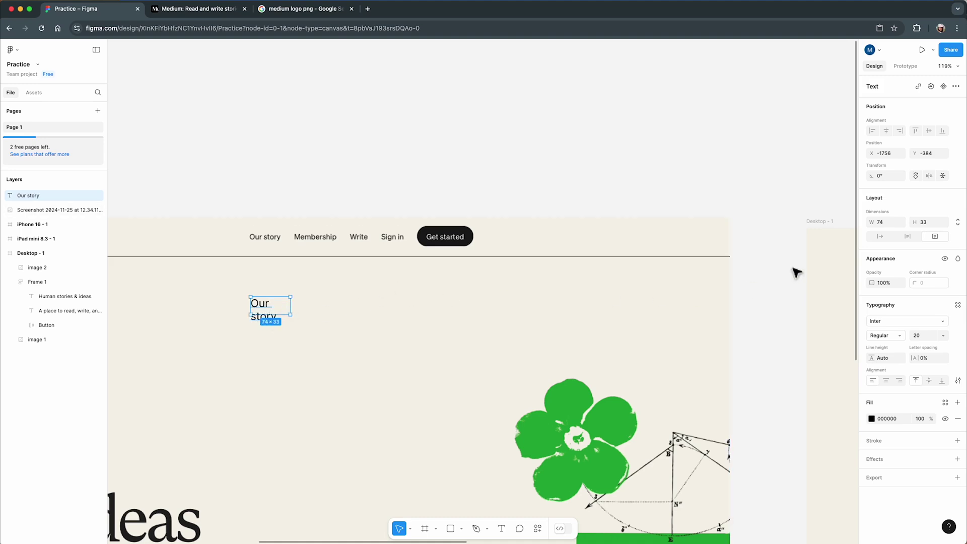
click(883, 237)
Duplicate the "Our story" text beside the original and change the copy to "Membership"
click(279, 301)
drag(278, 301, 339, 295)
double_click(335, 292)
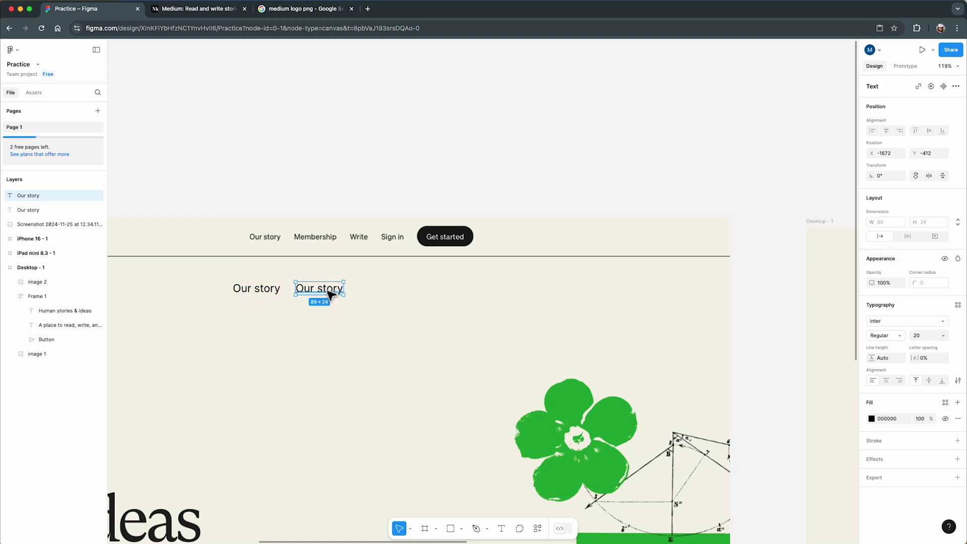
text(Membership)
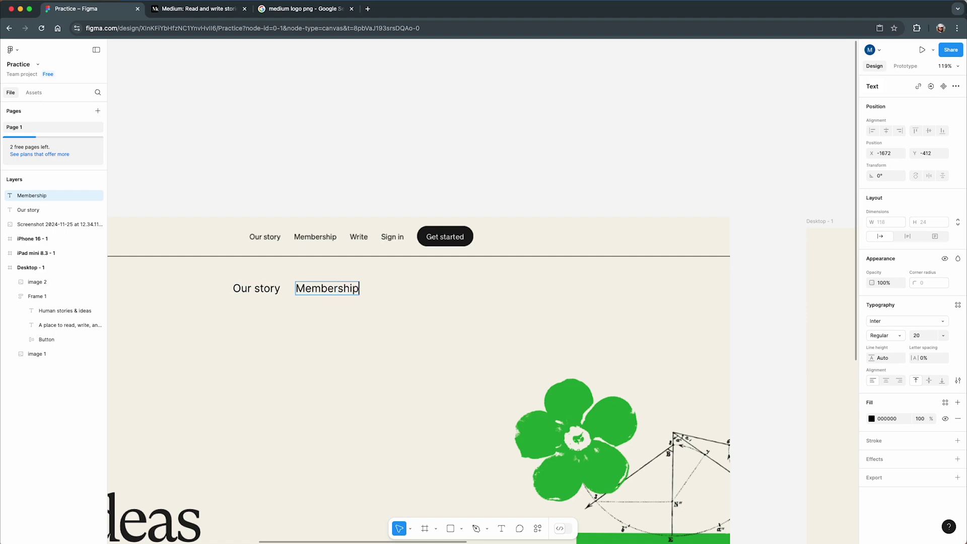
key(Escape)
Add two more copies in the same row after "Membership", reading "Write" and "Sign in"
alt+drag(345, 292, 440, 289)
double_click(424, 296)
text(Write)
double_click(438, 292)
text(Sign in)
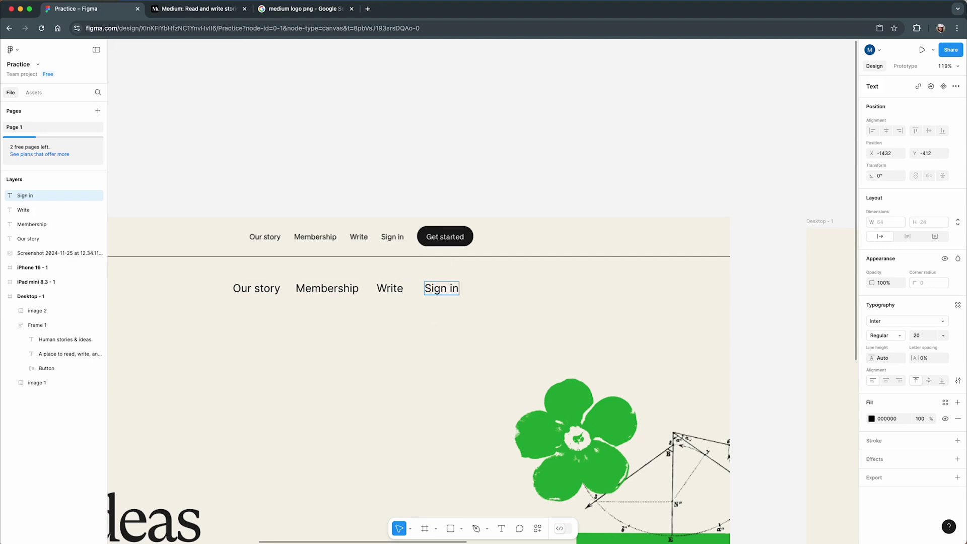
key(Escape)
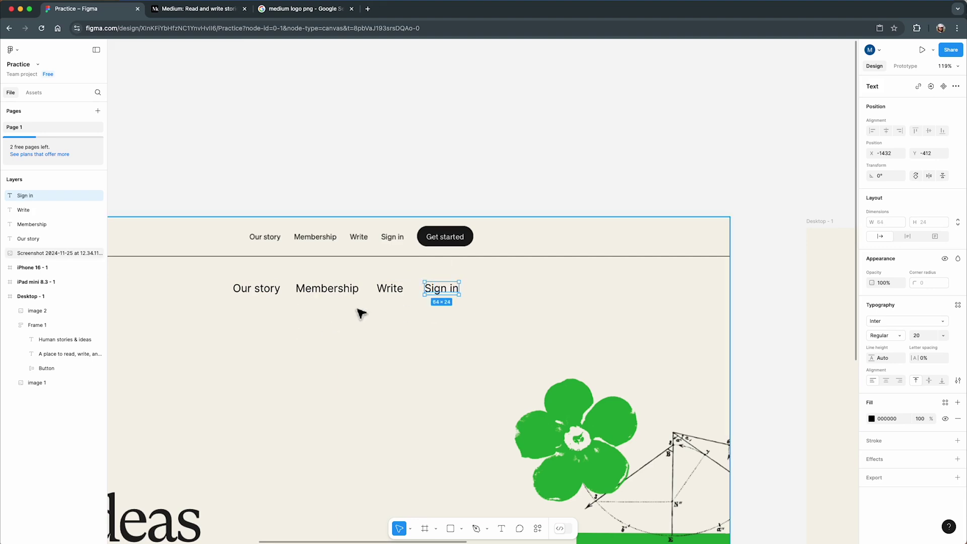
Move the four navigation texts together from the reference screenshot into the header of Desktop - 1, opposite the Medium logo, at about Y 49
click(370, 310)
scroll(368, 308, down, 5)
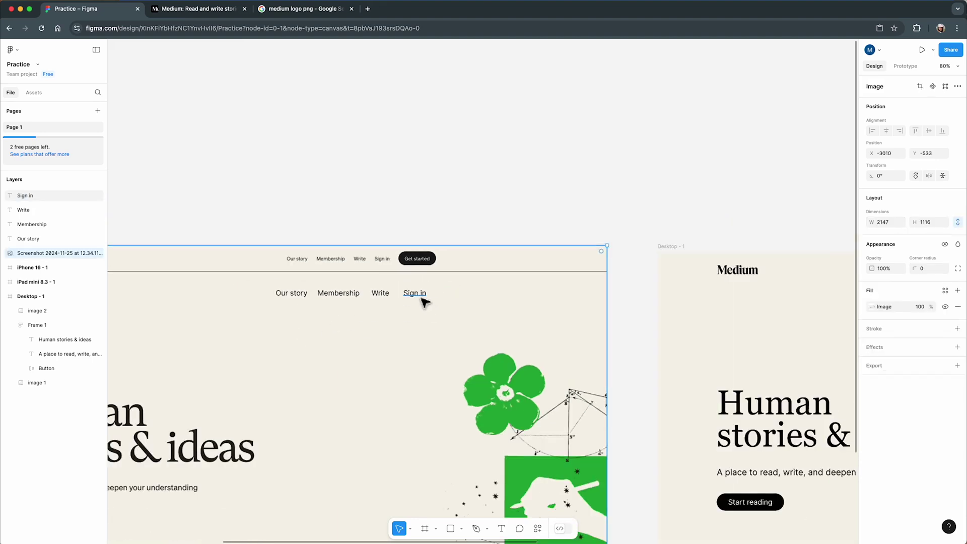
click(421, 299)
shift+click(386, 296)
shift+click(339, 297)
shift+click(304, 295)
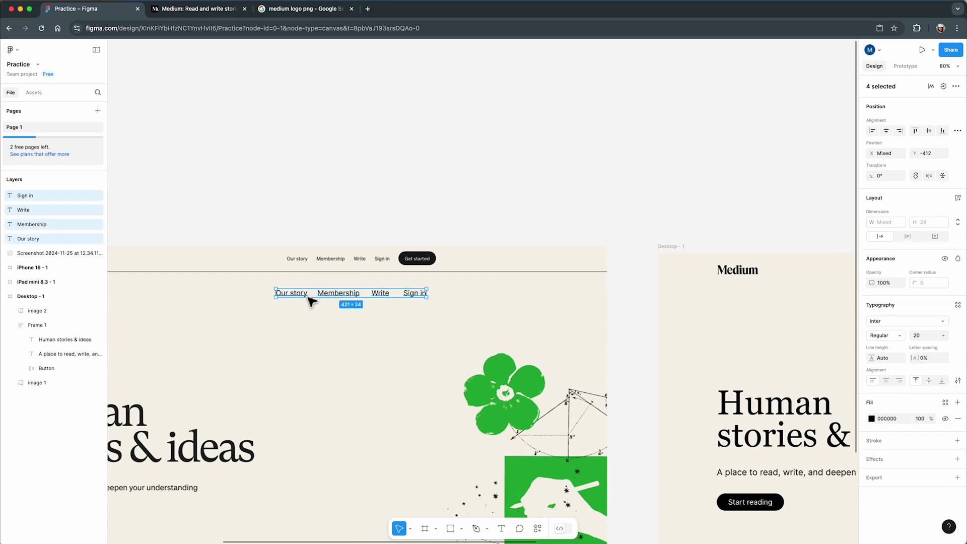
scroll(235, 311, down, 3)
drag(314, 307, 296, 304)
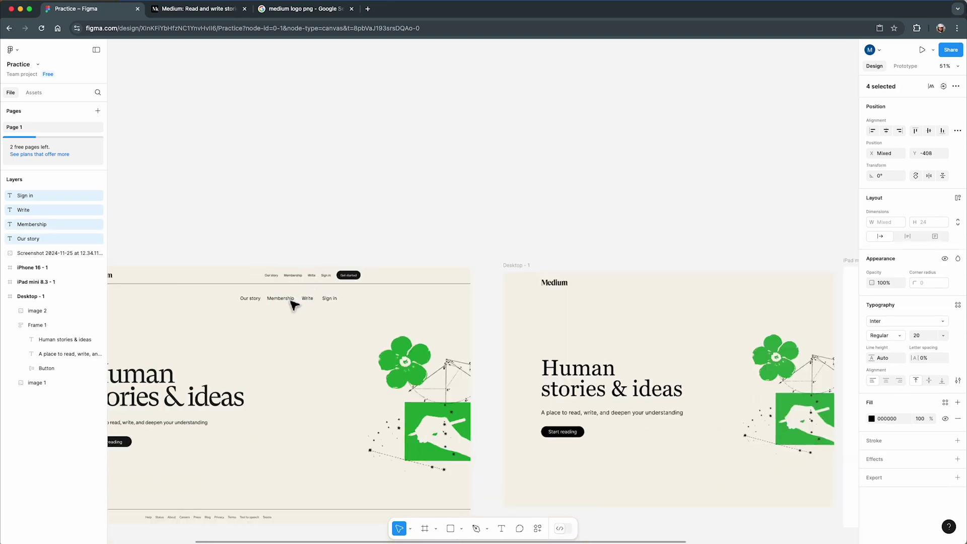
scroll(267, 302, up, 5)
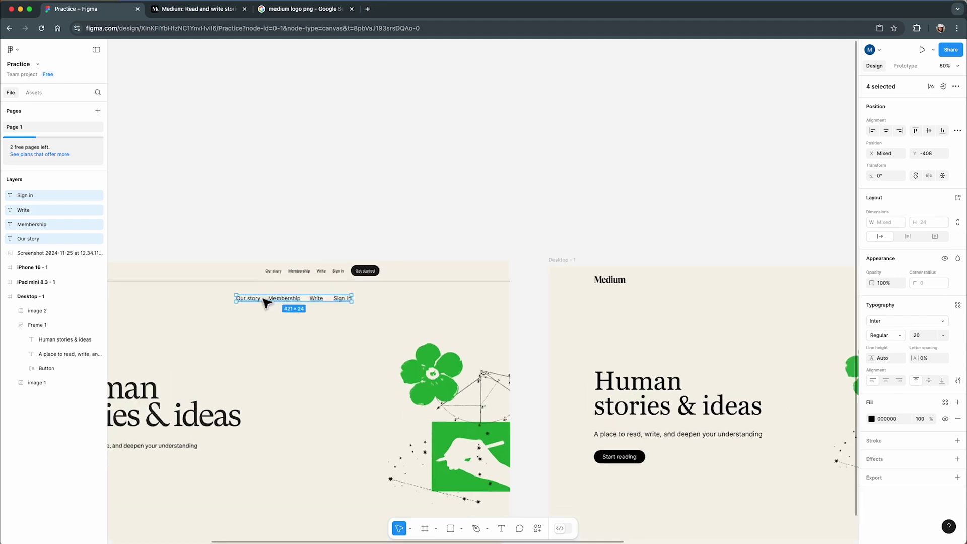
scroll(221, 291, down, 6)
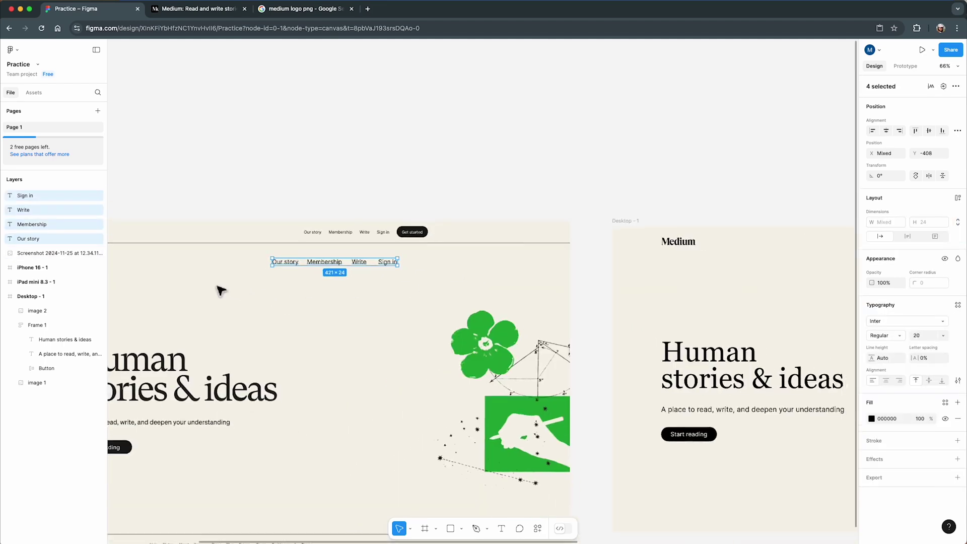
drag(313, 275, 665, 268)
scroll(302, 261, up, 5)
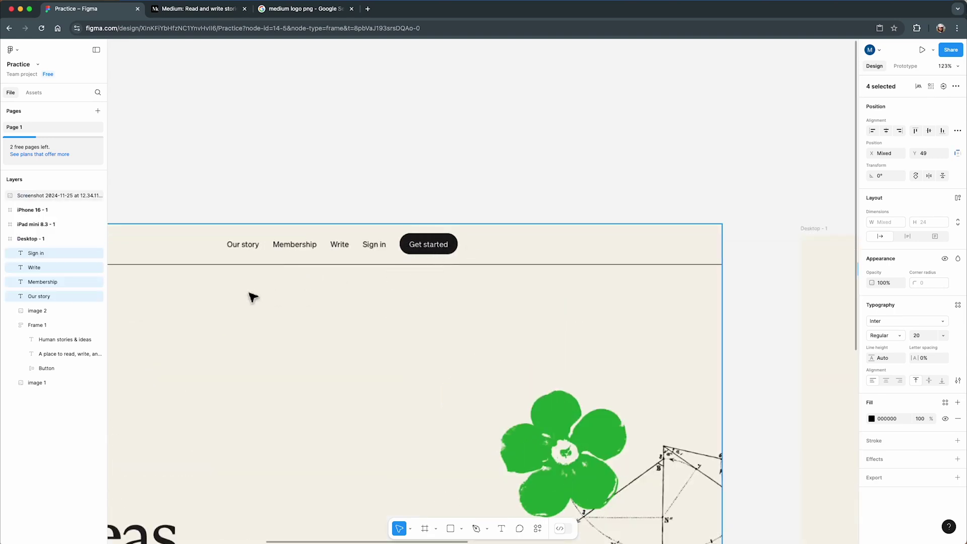
scroll(254, 297, right, 5)
scroll(183, 281, down, 5)
scroll(389, 356, up, 5)
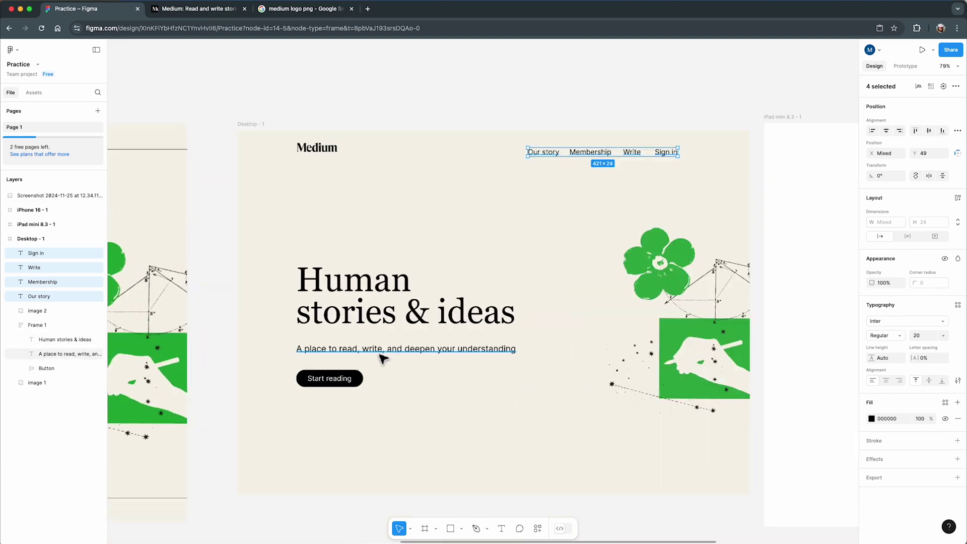
Duplicate the "Start reading" button and move the copy out of the hero stack to just below "Sign in", at about X 1167, Y 101
scroll(337, 387, up, 3)
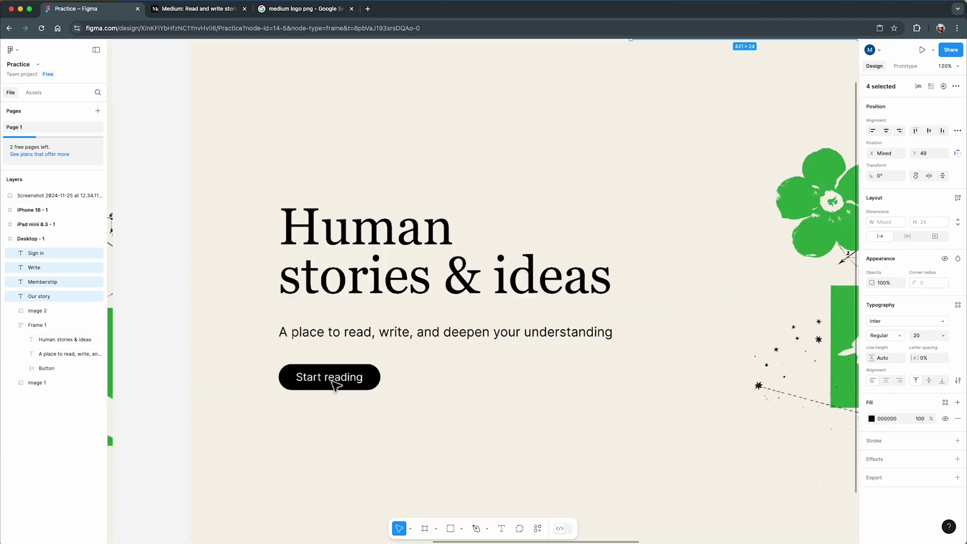
click(334, 387)
click(333, 387)
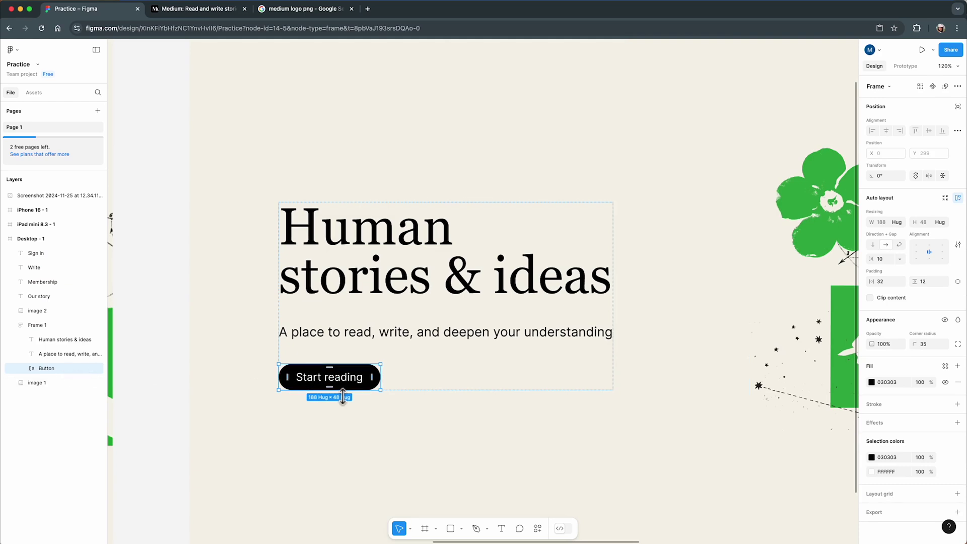
key(super+d)
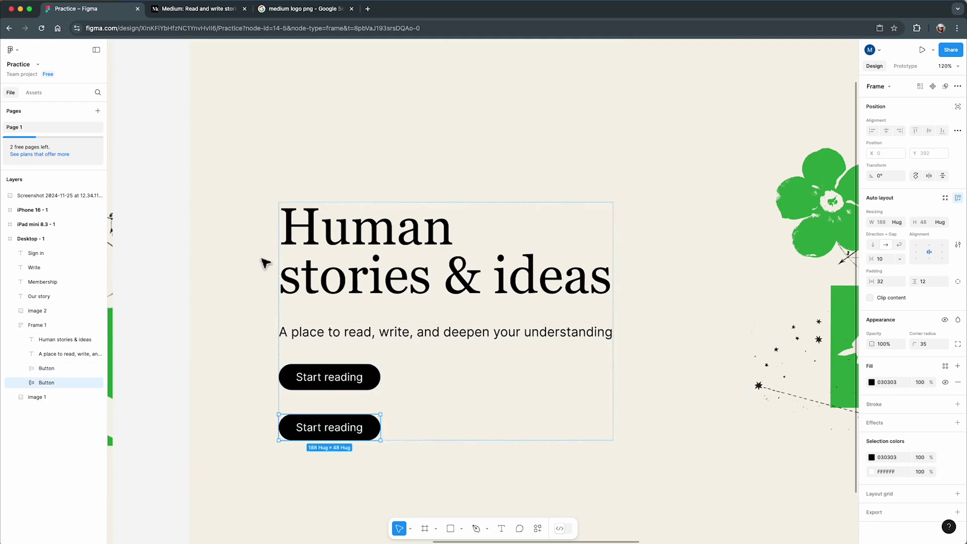
scroll(196, 347, down, 5)
click(258, 393)
drag(258, 393, 532, 210)
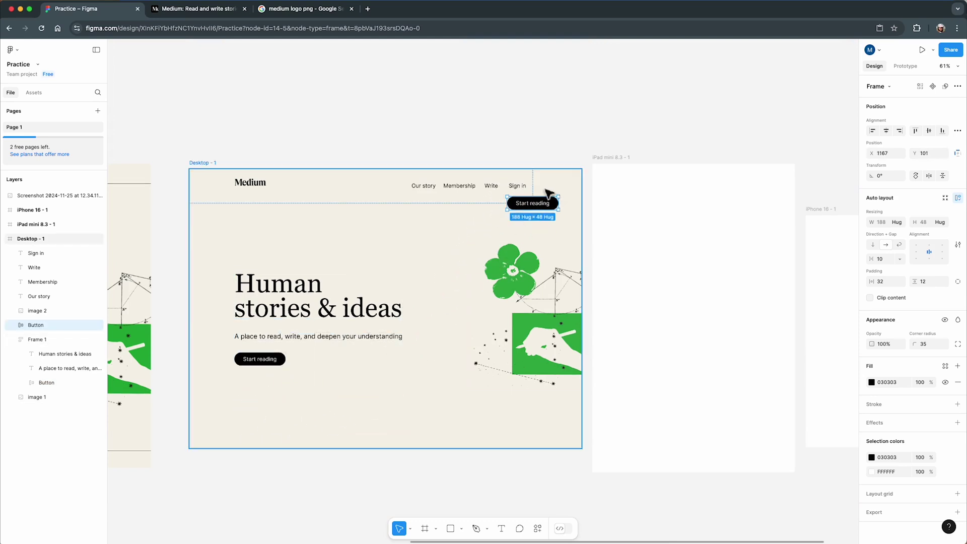
Change the label of the duplicated header button to "Get started"
scroll(543, 197, up, 5)
scroll(577, 269, down, 10)
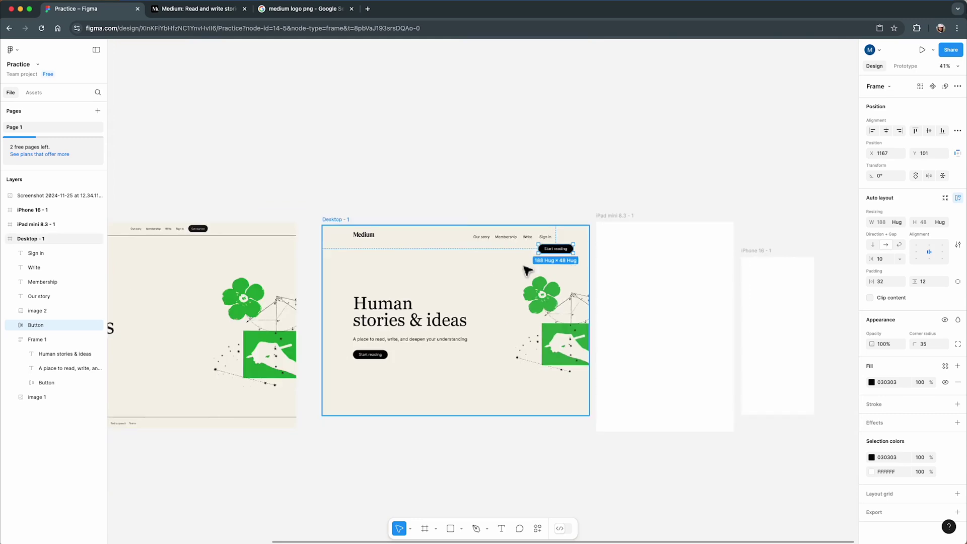
scroll(199, 231, up, 10)
scroll(143, 244, down, 8)
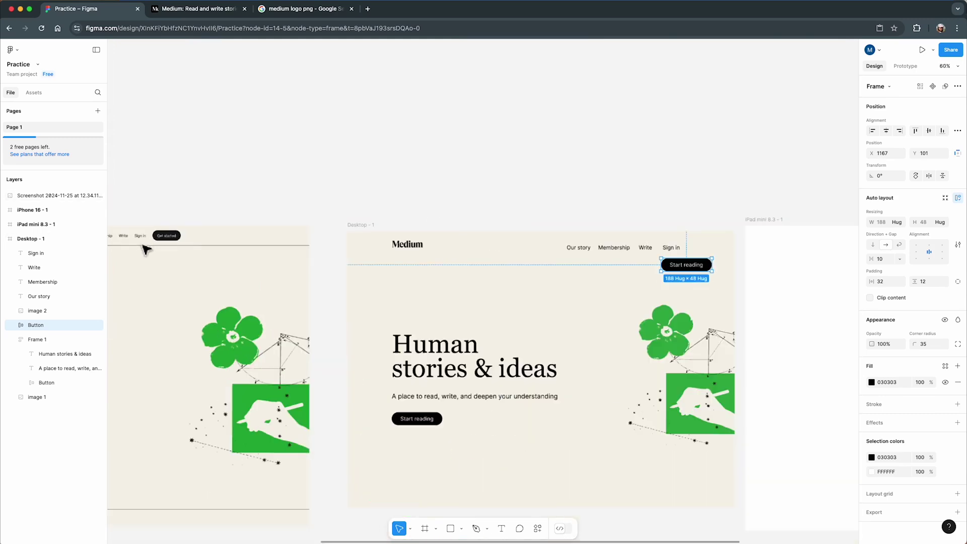
scroll(612, 273, up, 6)
scroll(611, 273, up, 4)
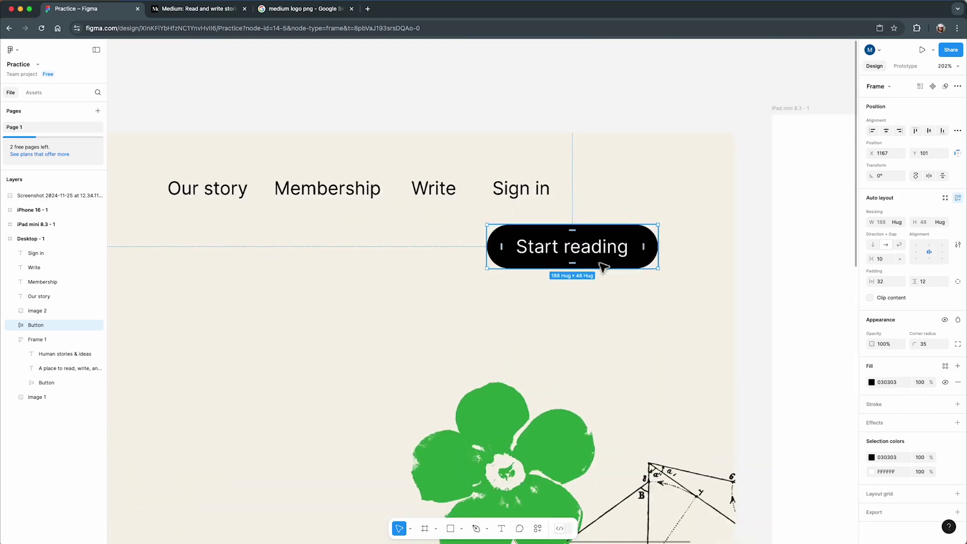
double_click(568, 257)
text(Get)
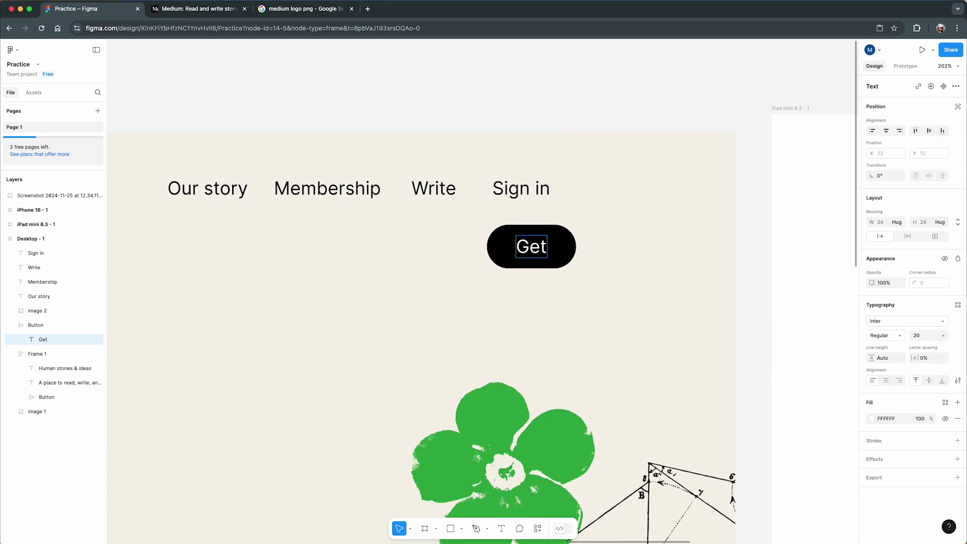
text( started)
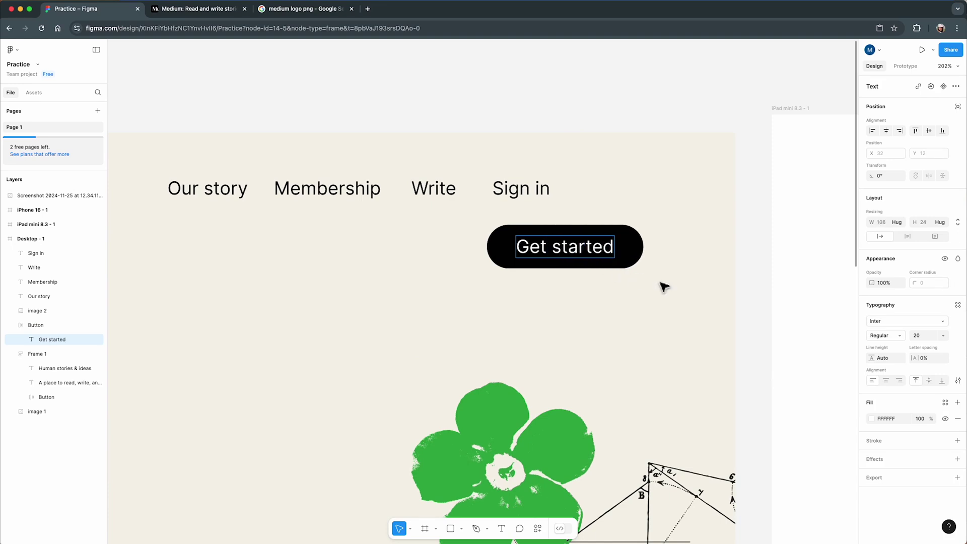
Move the "Get started" button into the navigation row beside "Sign in", at about X 1265, Y 37
scroll(664, 286, down, 10)
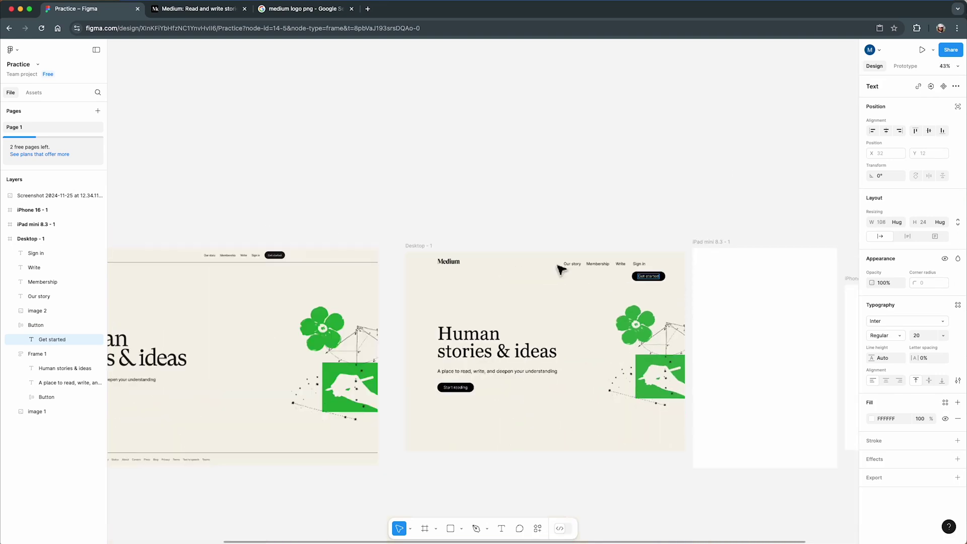
scroll(276, 250, up, 12)
scroll(173, 262, down, 8)
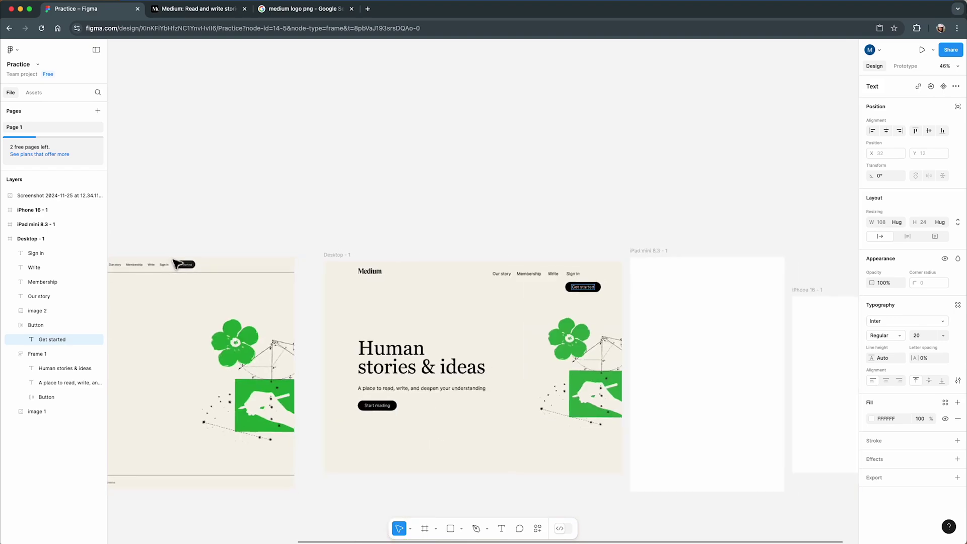
scroll(488, 307, up, 7)
scroll(575, 307, down, 8)
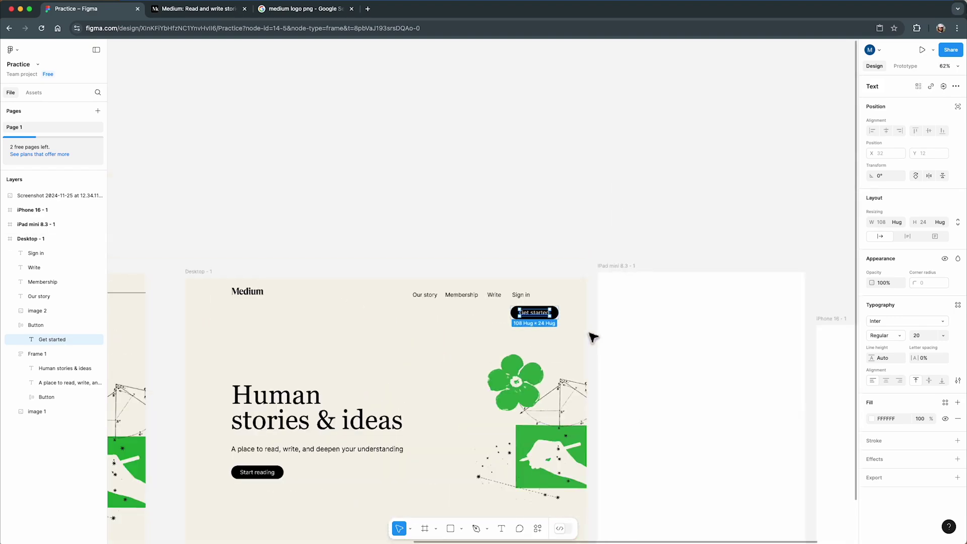
click(523, 336)
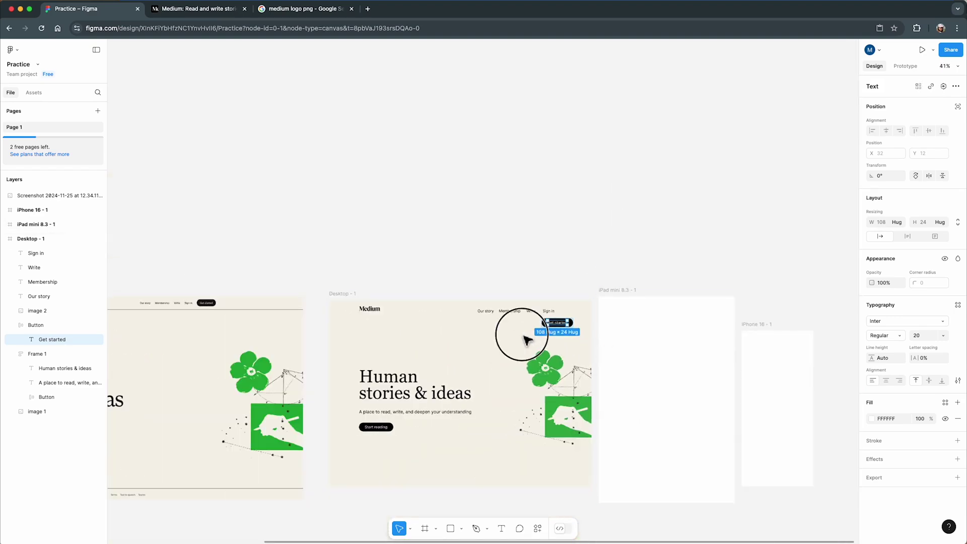
drag(548, 328, 572, 321)
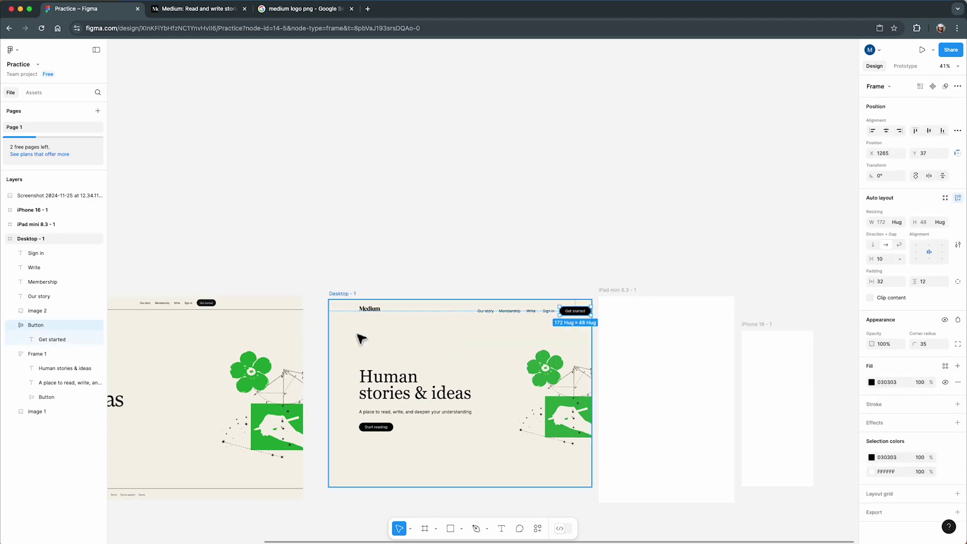
Set the "Get started" button's horizontal padding to 16
scroll(428, 356, down, 2)
scroll(270, 316, up, 10)
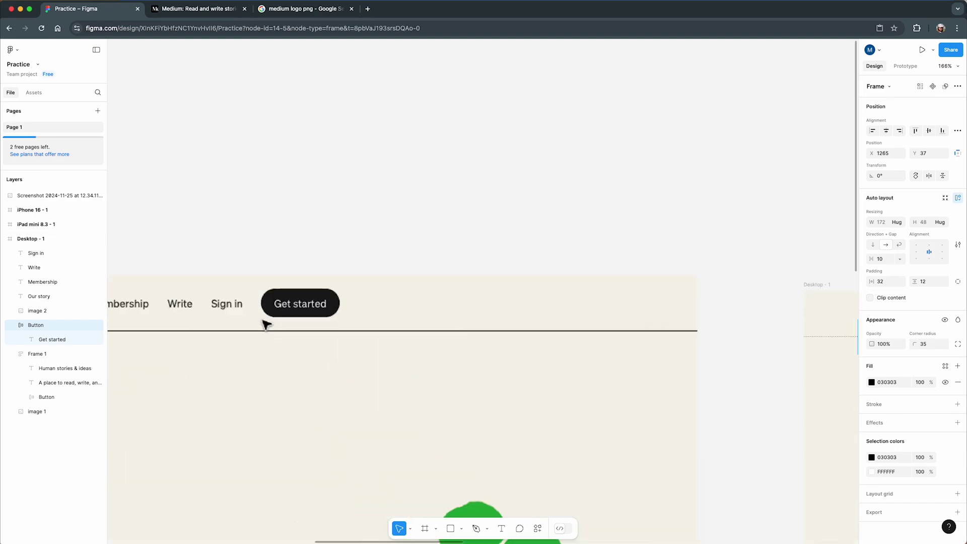
scroll(338, 318, down, 10)
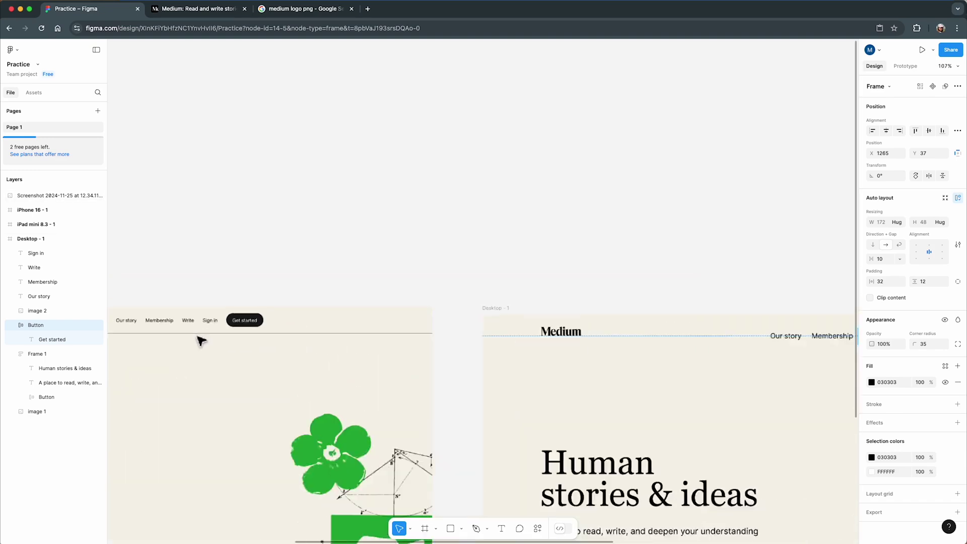
scroll(601, 348, up, 8)
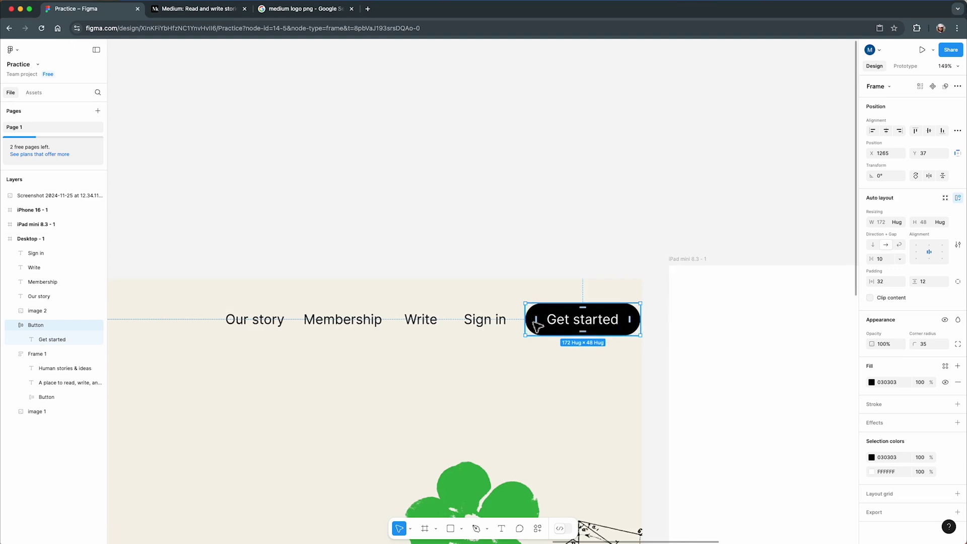
scroll(627, 349, up, 1)
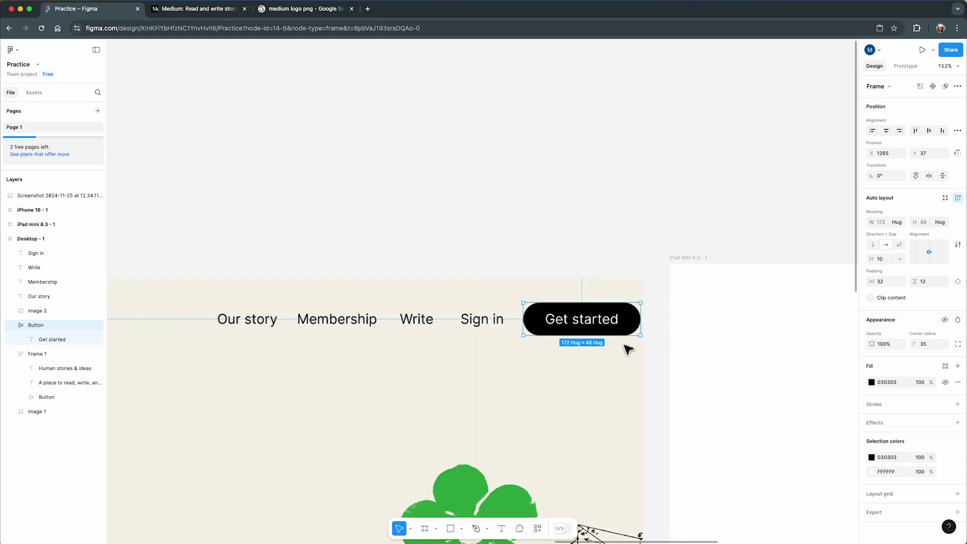
scroll(627, 350, up, 3)
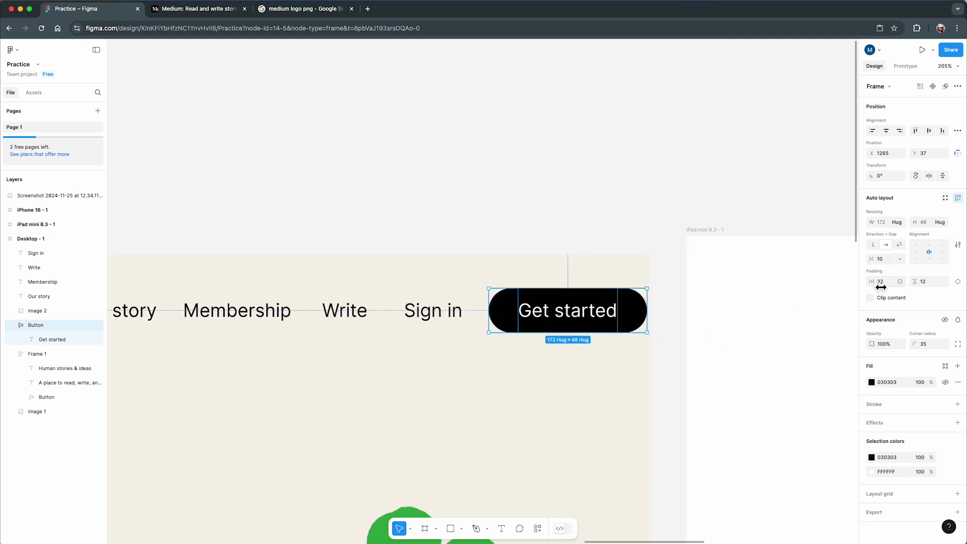
text(16)
key(Return)
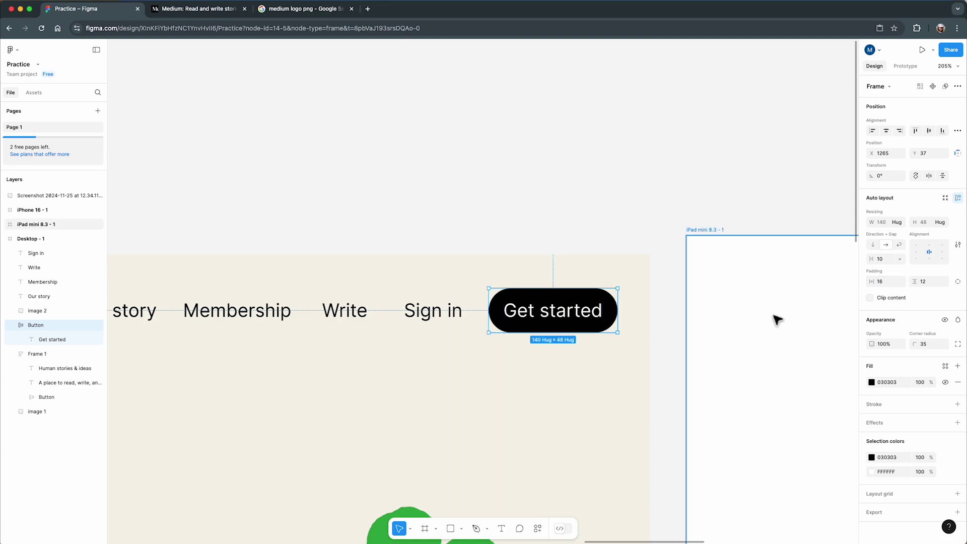
Combine the four navigation texts and the "Get started" button in a horizontal auto layout with a gap of 32
scroll(794, 323, down, 10)
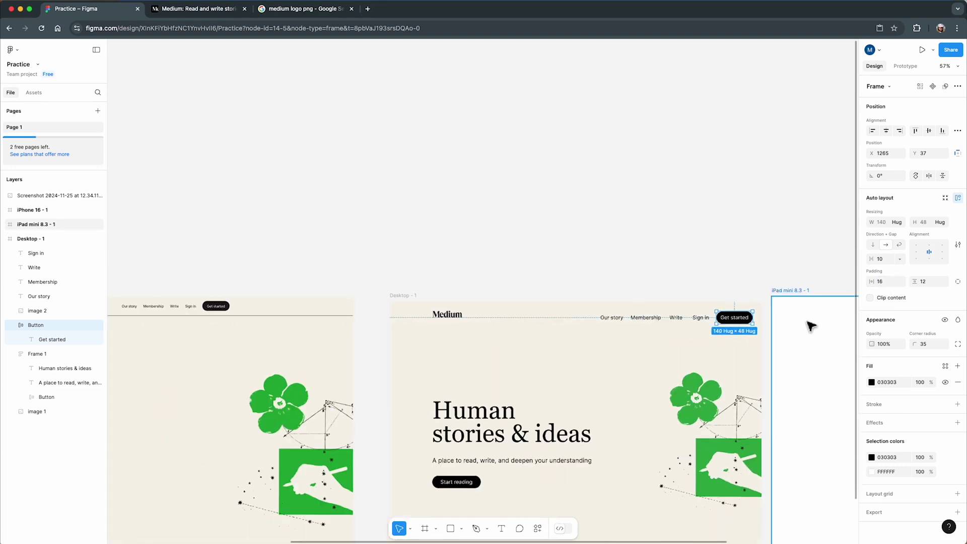
scroll(755, 337, up, 5)
shift+click(653, 315)
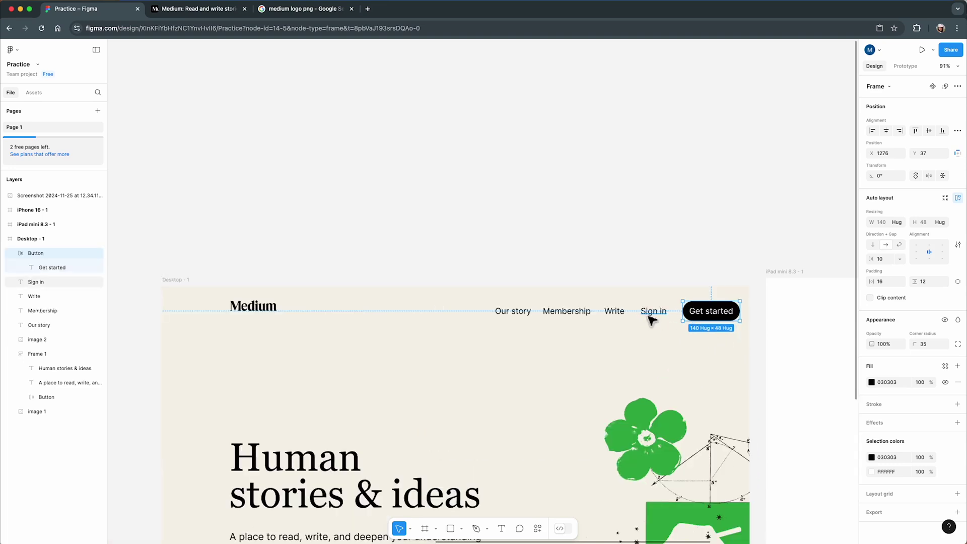
shift+click(614, 316)
shift+click(560, 318)
shift+click(510, 317)
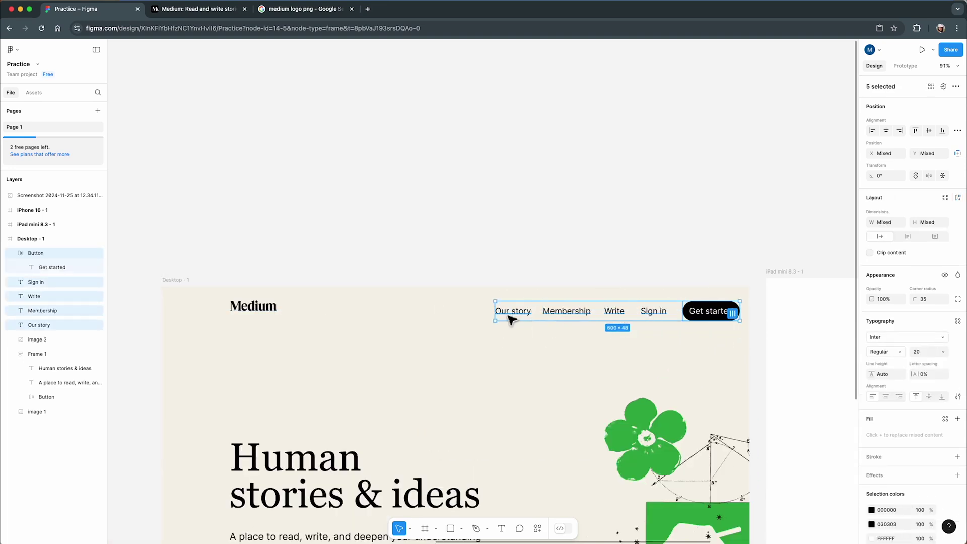
key(shift+a)
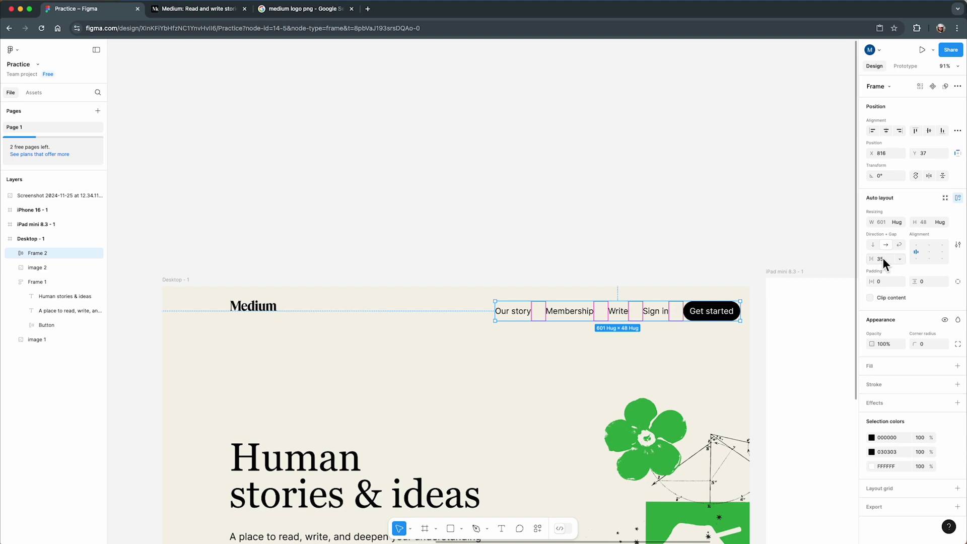
text(32)
key(Return)
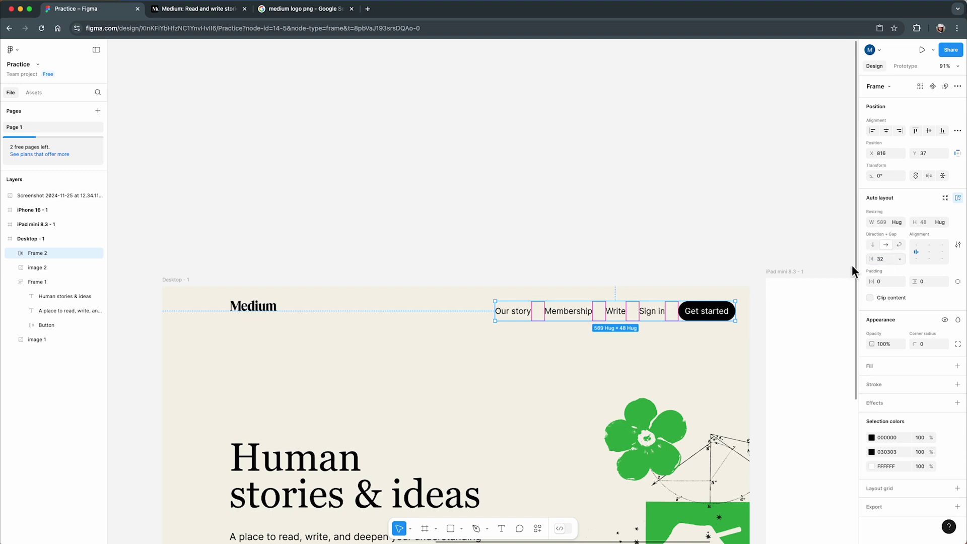
Move the navigation frame inward to about X 739 and align it with the Medium logo on their vertical centers
click(643, 243)
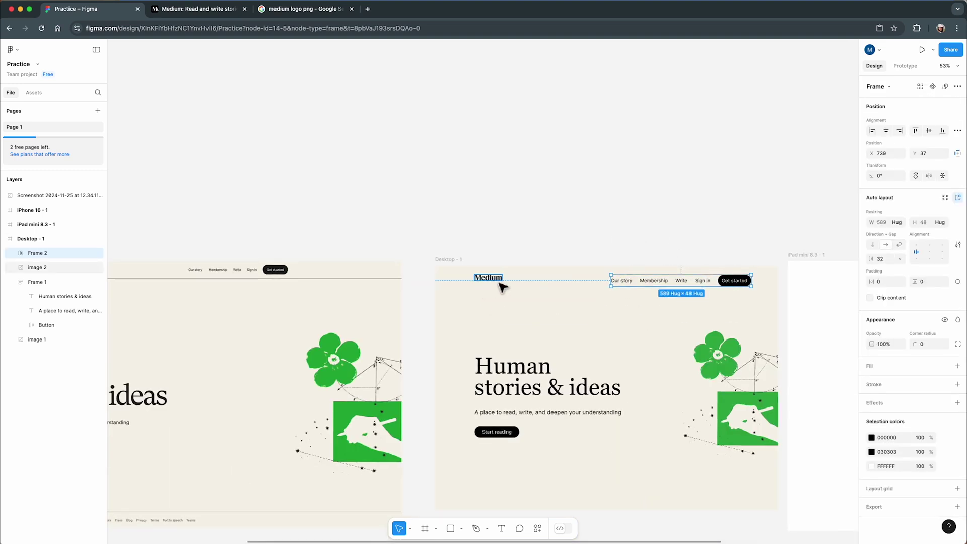
shift+click(501, 286)
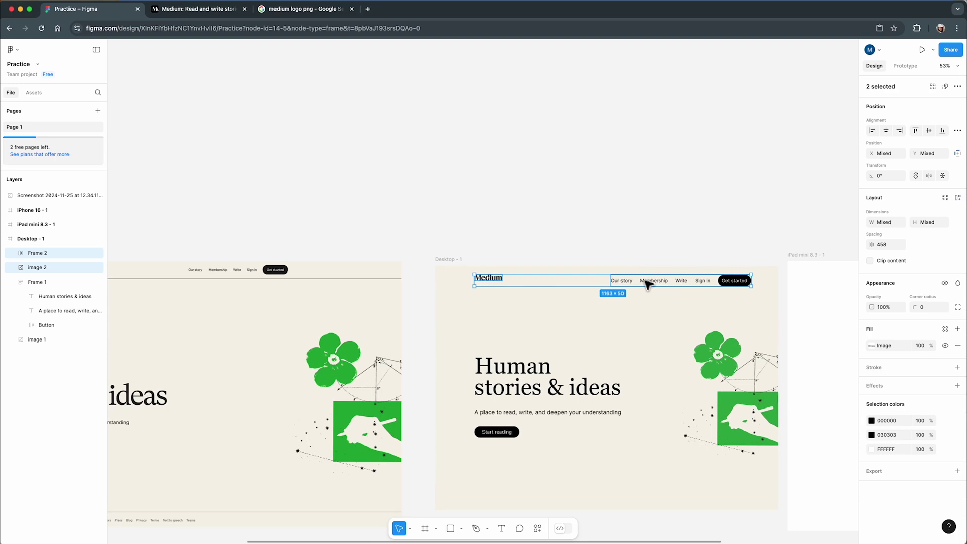
scroll(713, 324, up, 3)
click(399, 335)
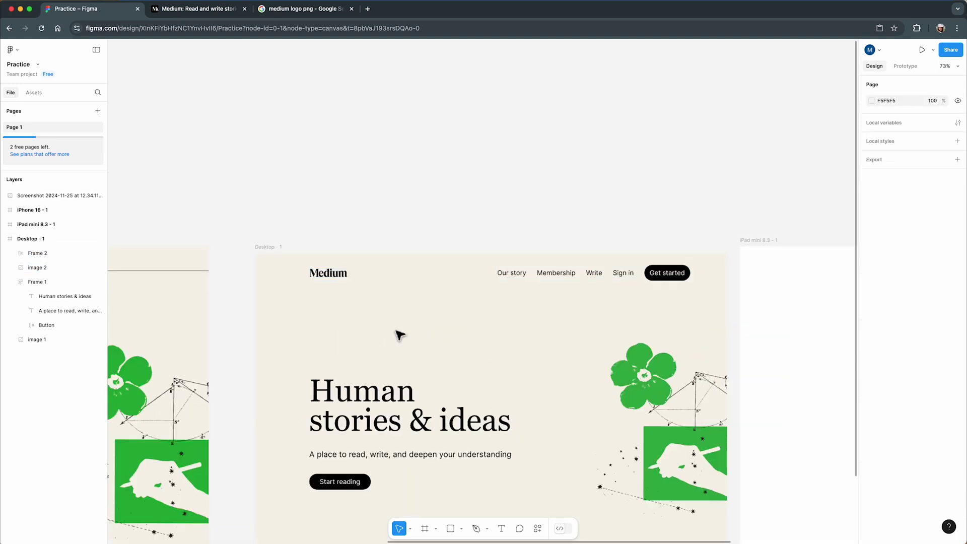
Draw a 1440 × 106 frame around the logo and navigation across Desktop - 1's upper edge and rename it Header
click(429, 534)
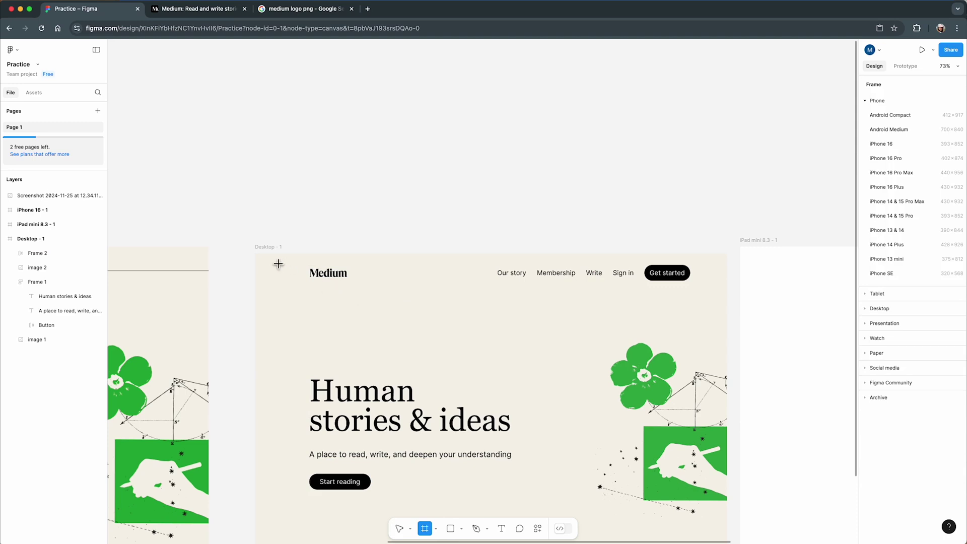
mouse_move(264, 261)
mouse_down()
mouse_move(267, 274)
mouse_move(531, 298)
mouse_move(731, 297)
mouse_move(727, 288)
mouse_up()
scroll(737, 315, down, 3)
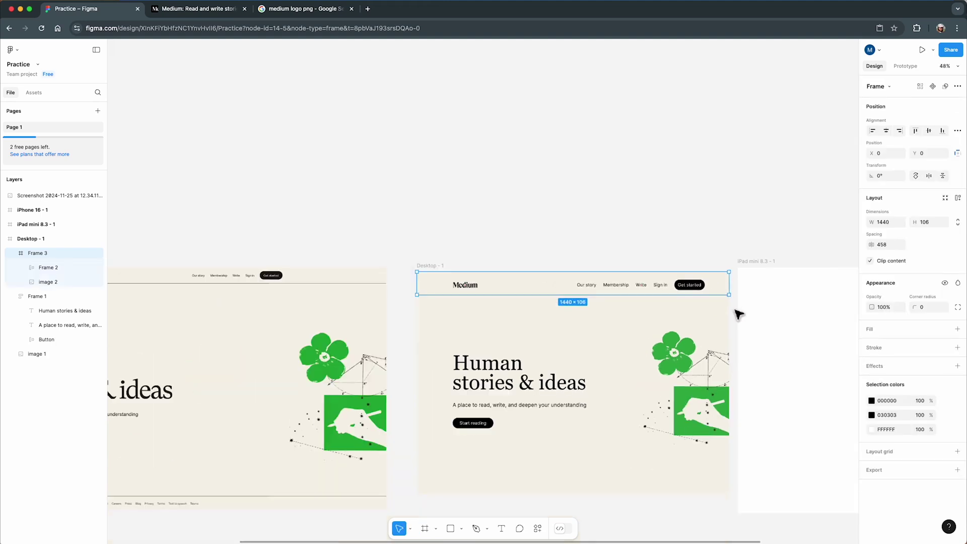
scroll(663, 244, up, 3)
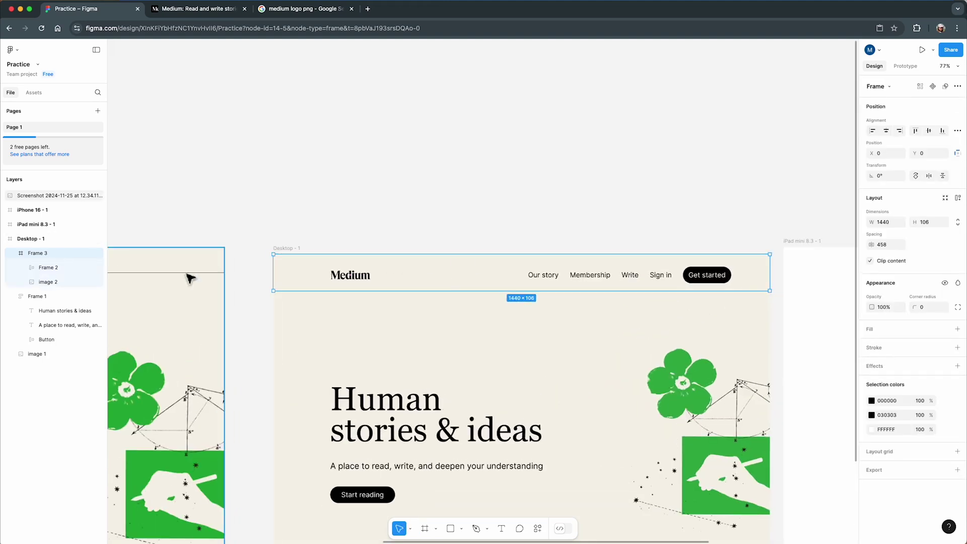
double_click(33, 254)
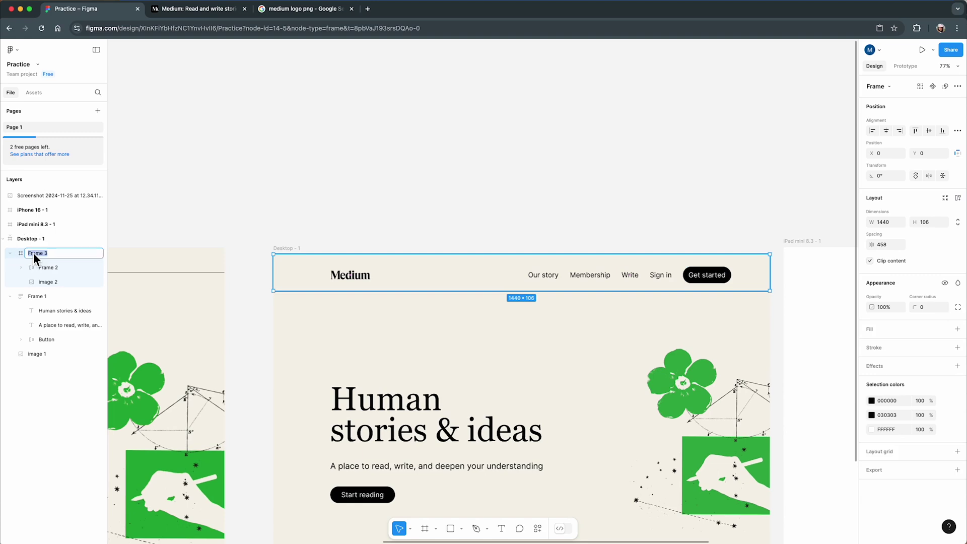
key(Return)
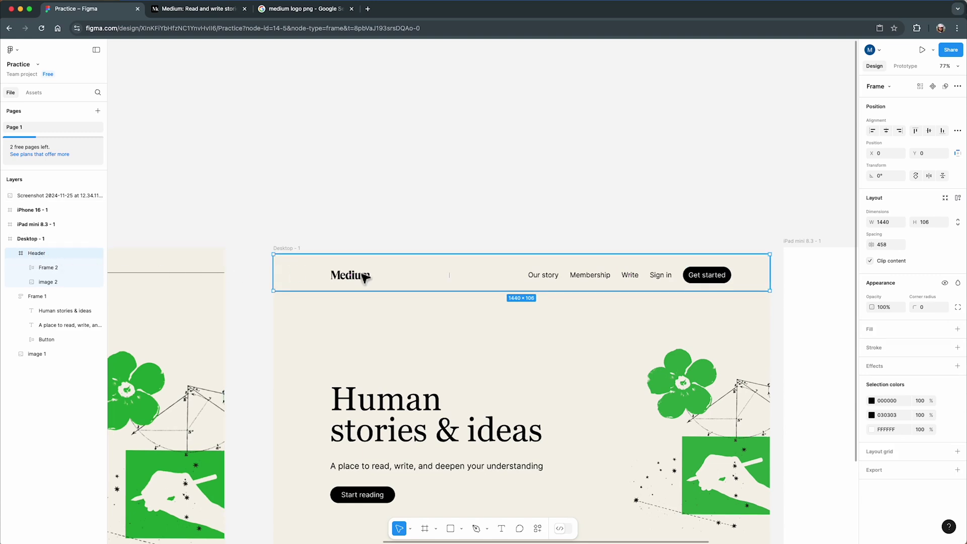
Center the navigation frame and the Medium logo vertically within the Header frame
click(725, 279)
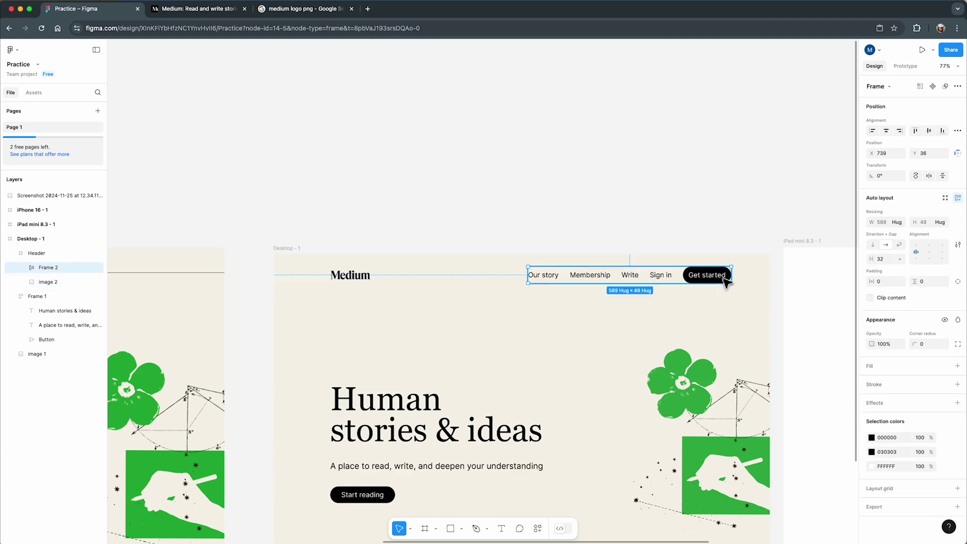
click(929, 132)
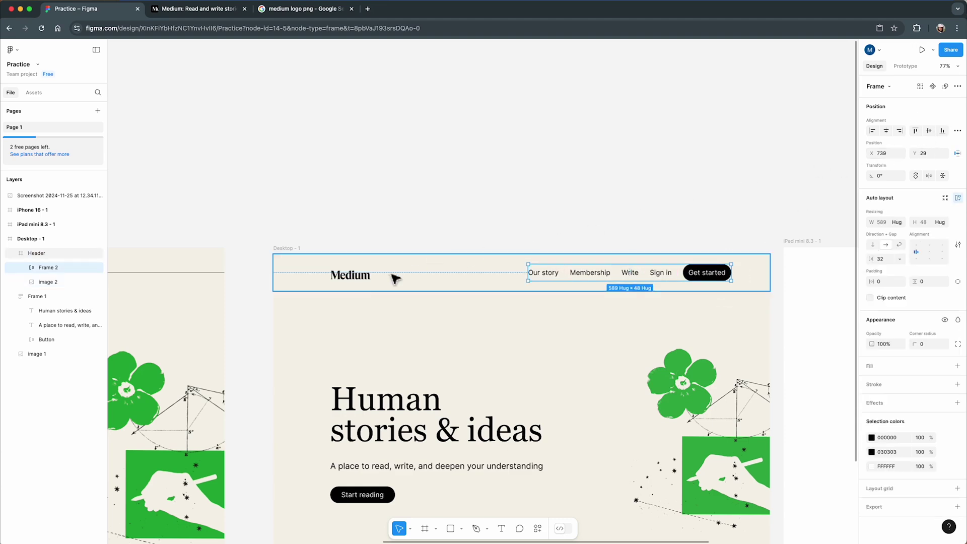
click(359, 281)
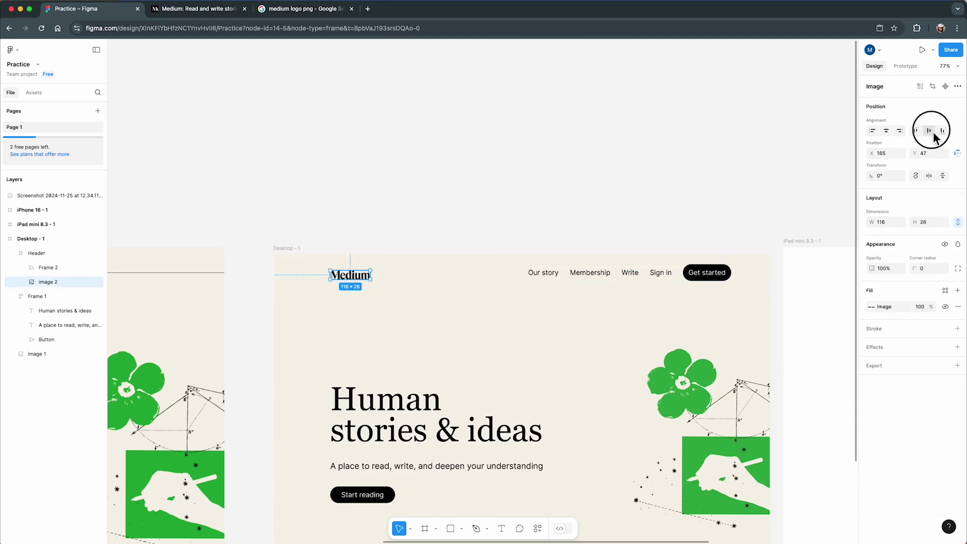
click(930, 131)
Add a black inside stroke of weight 1 to the Header frame and limit it to the bottom side
click(502, 286)
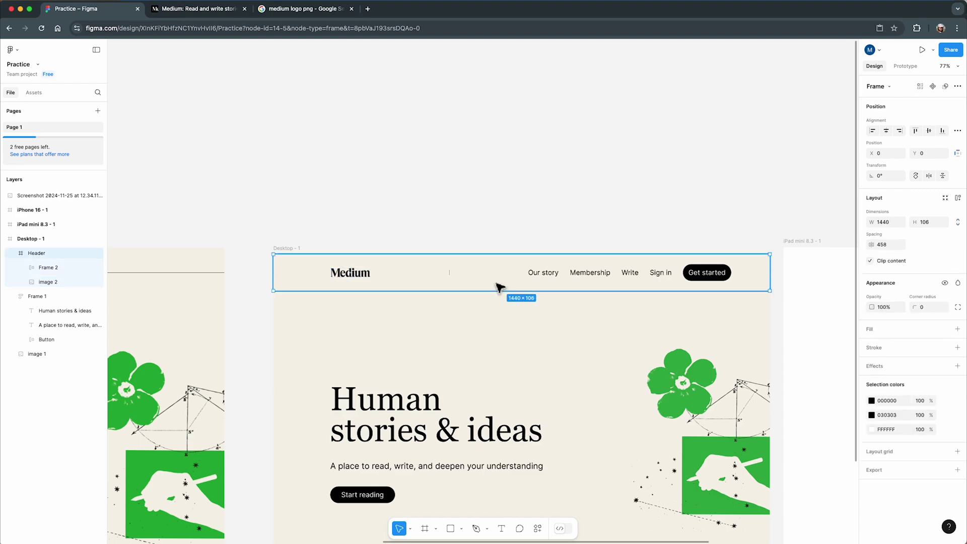
scroll(503, 288, down, 5)
scroll(309, 287, up, 5)
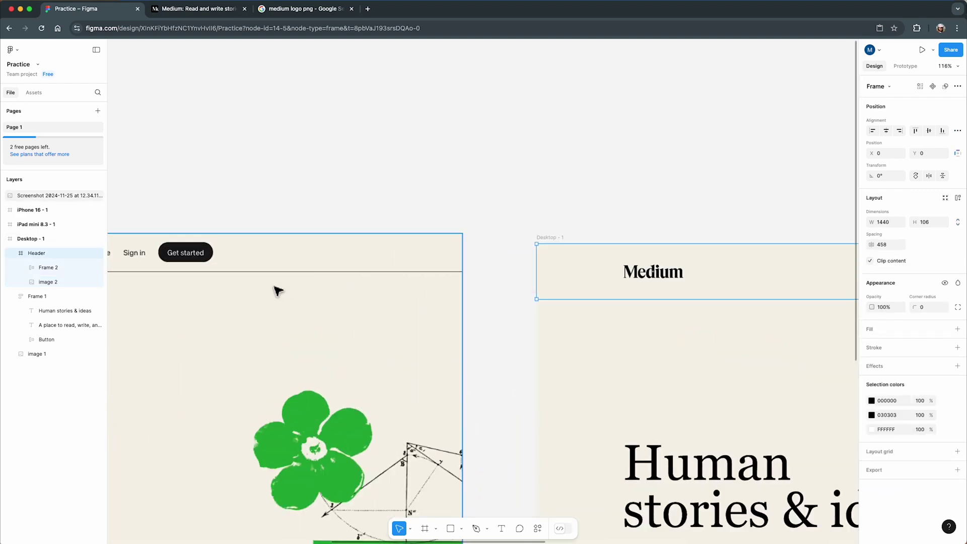
scroll(277, 291, down, 5)
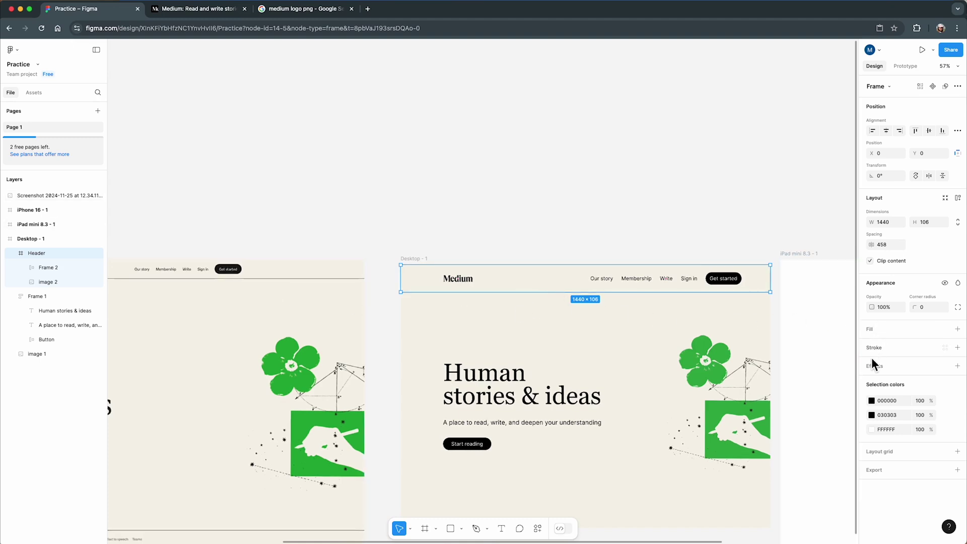
click(957, 348)
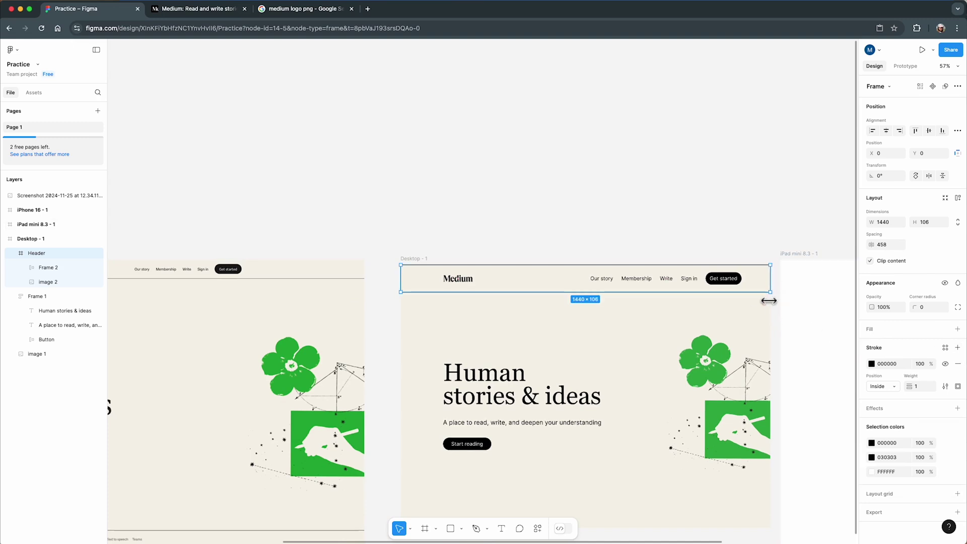
click(776, 290)
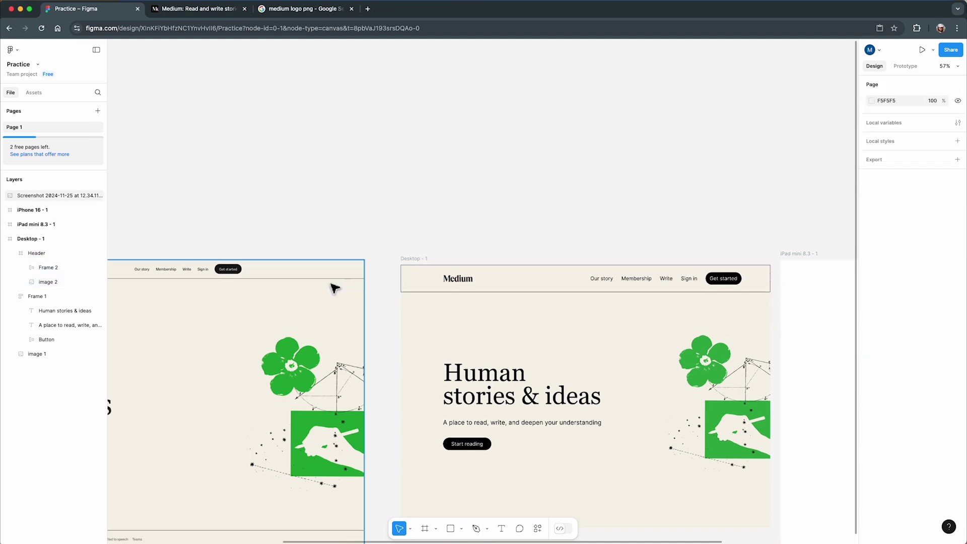
click(525, 284)
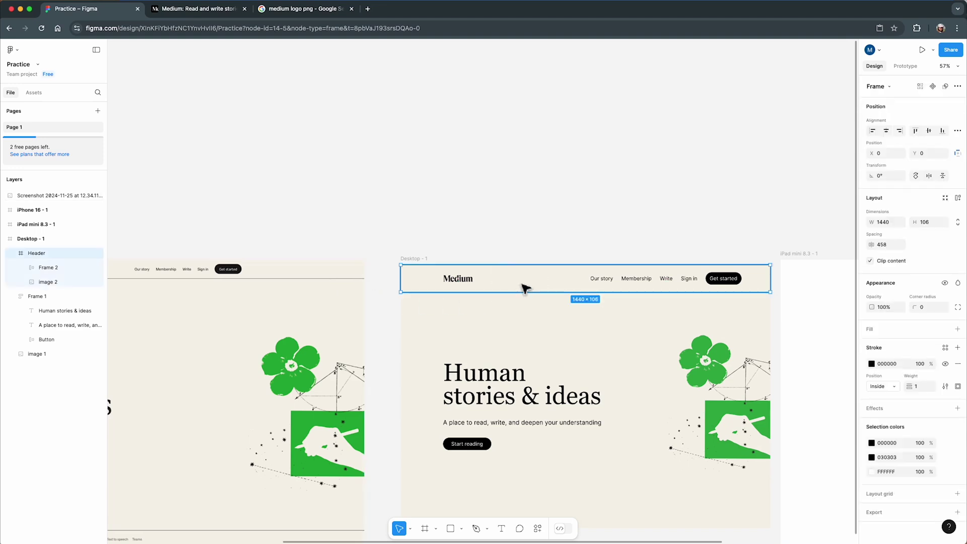
click(957, 387)
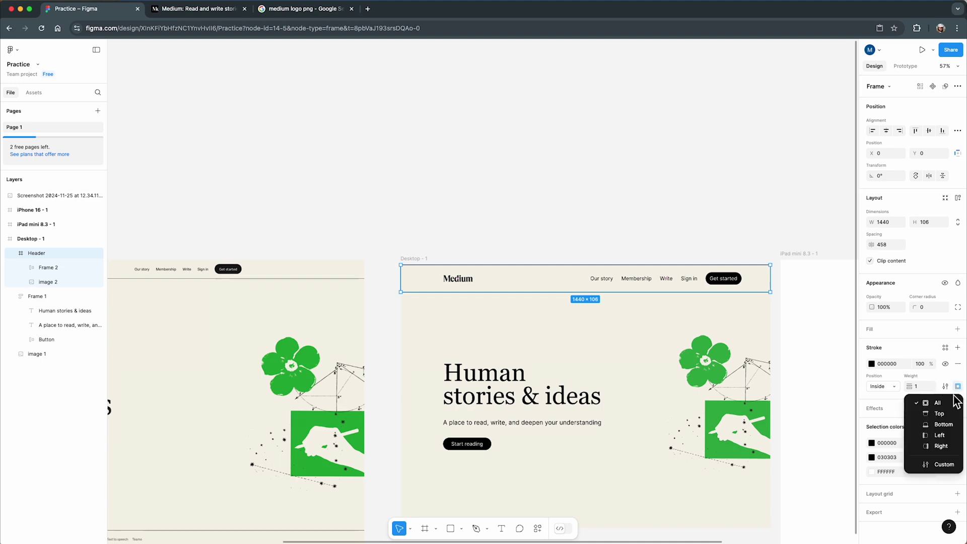
click(943, 425)
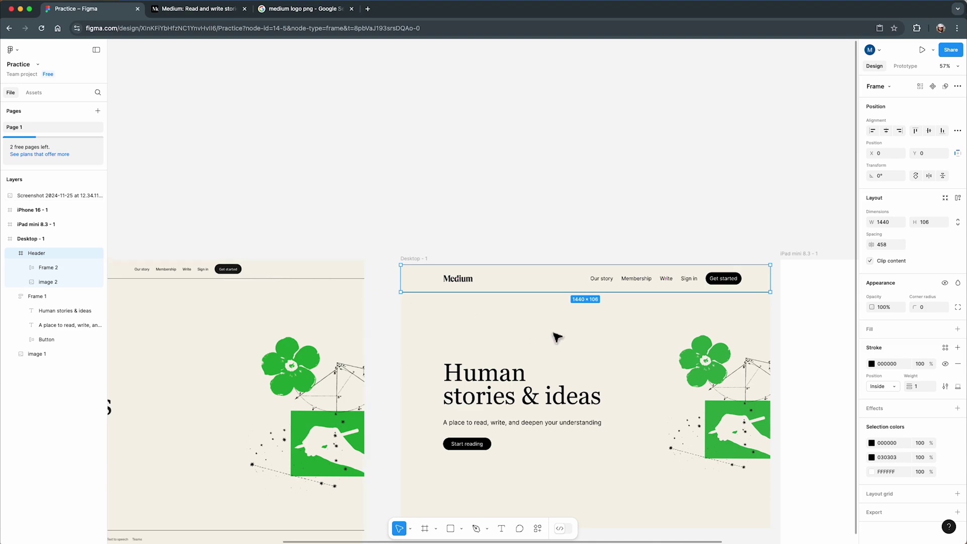
Reduce the Header frame's height to about 87
drag(625, 299, 624, 294)
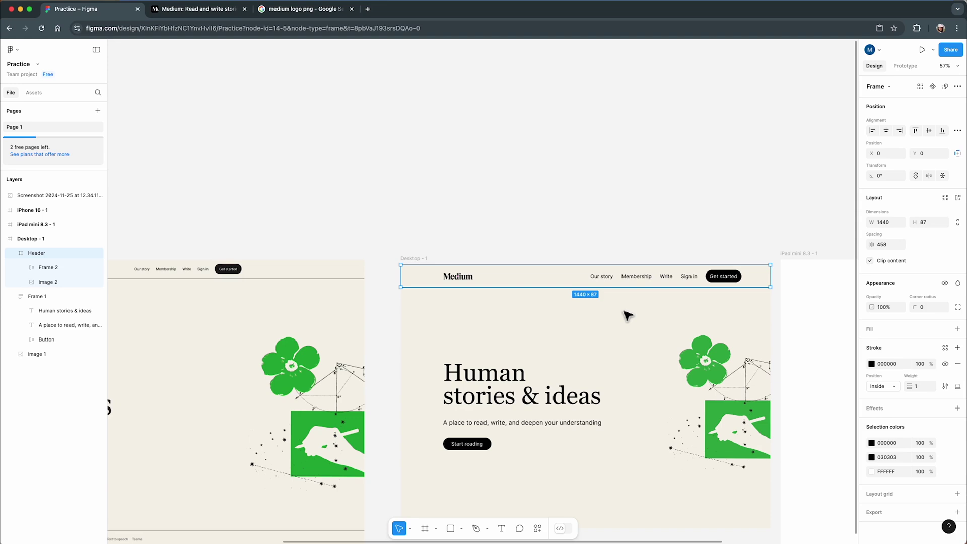
click(643, 261)
scroll(677, 268, down, 3)
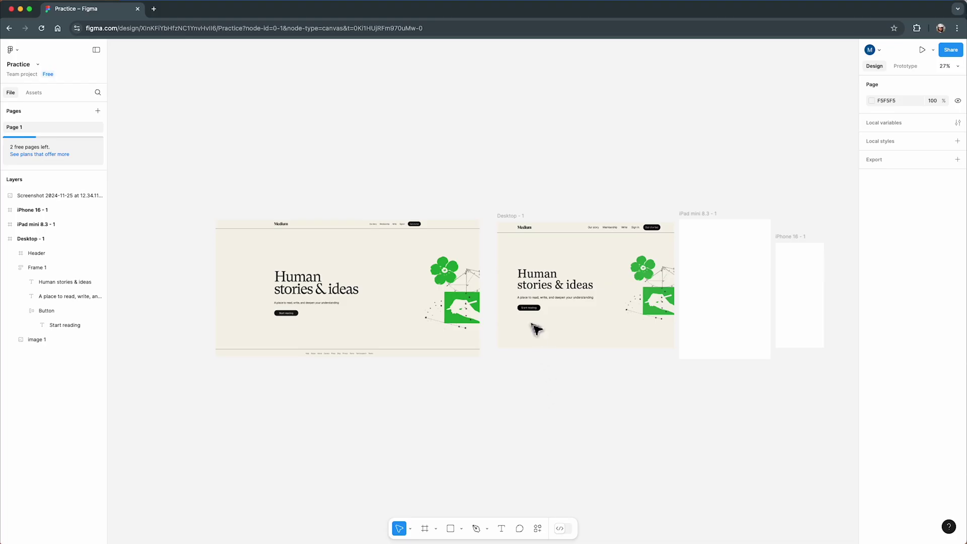
Draw a small right-pointing arrow with the Pen tool below the "Start reading" button and delete it
scroll(537, 327, up, 5)
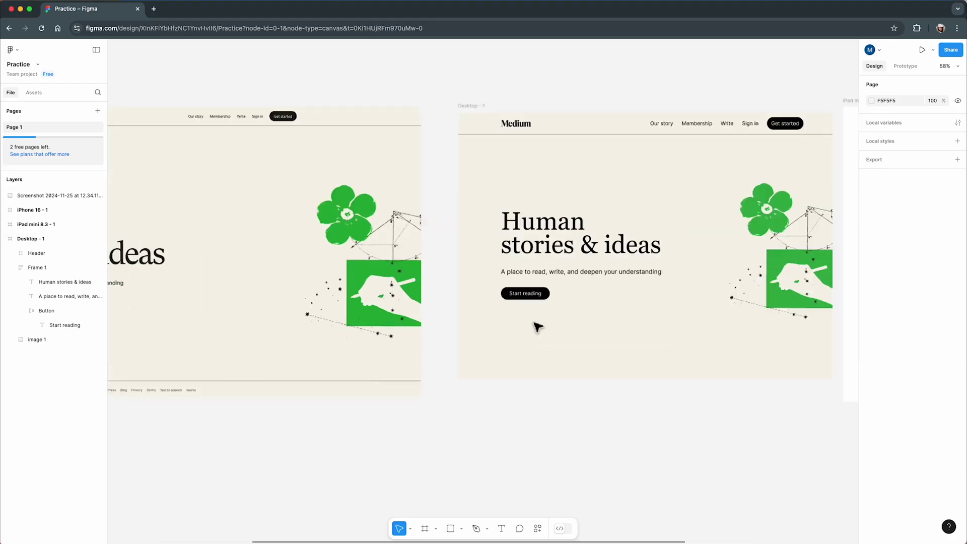
scroll(537, 328, up, 4)
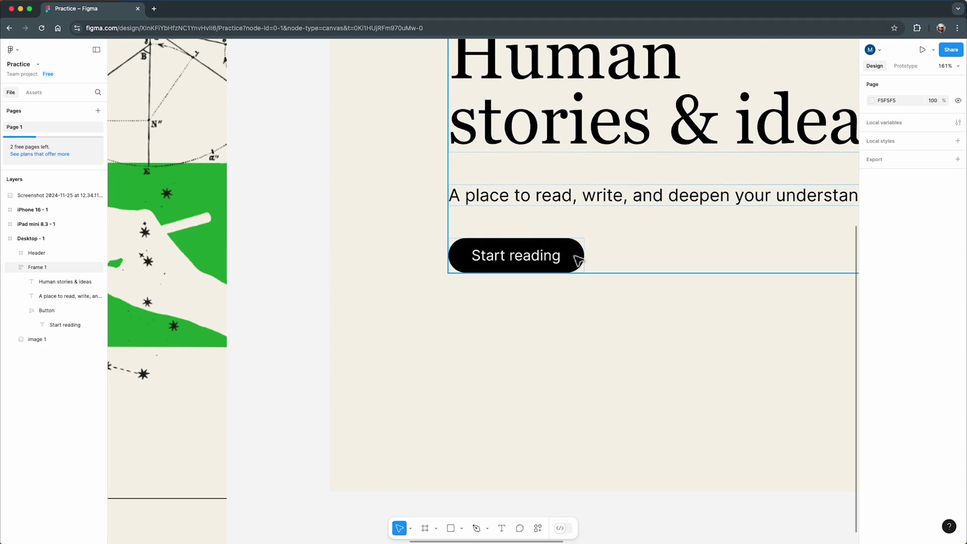
click(476, 528)
click(556, 372)
click(556, 387)
click(566, 379)
click(541, 379)
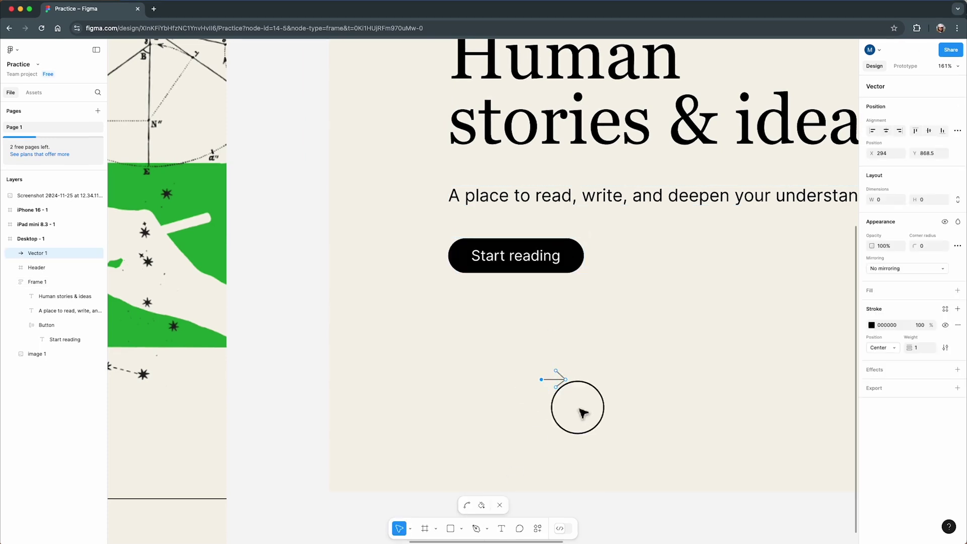
key(Escape)
key(Delete)
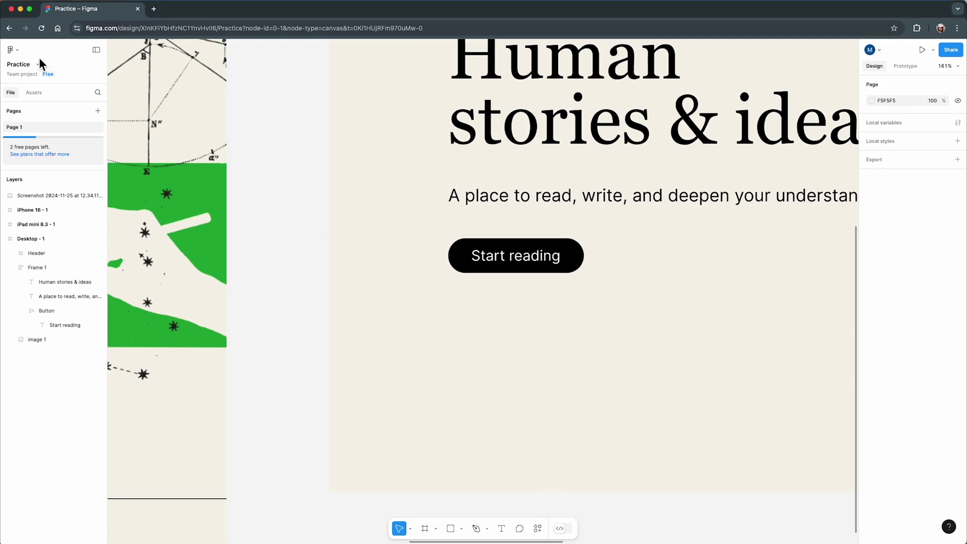
Return to the team's files and open the full plugin list in Figma Community
click(19, 50)
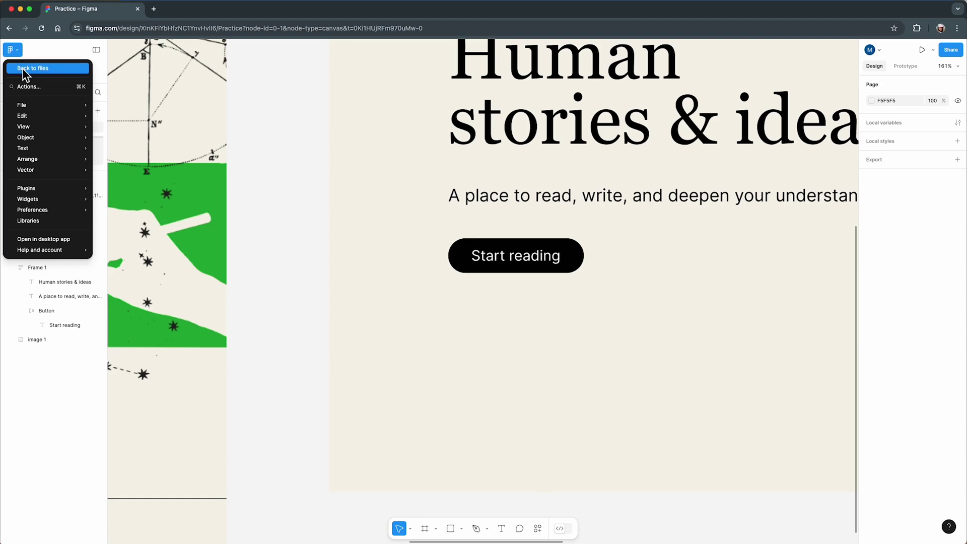
click(52, 70)
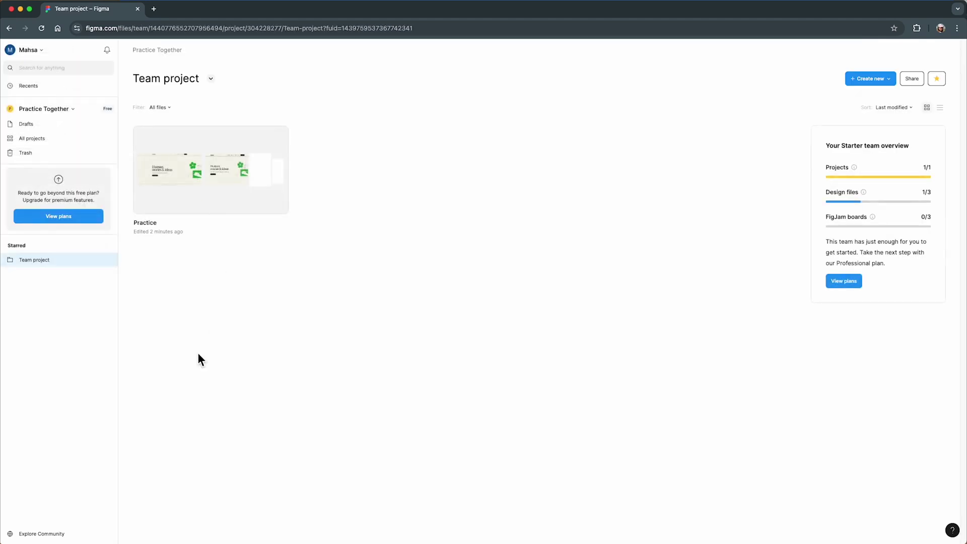
click(74, 537)
scroll(247, 419, down, 14)
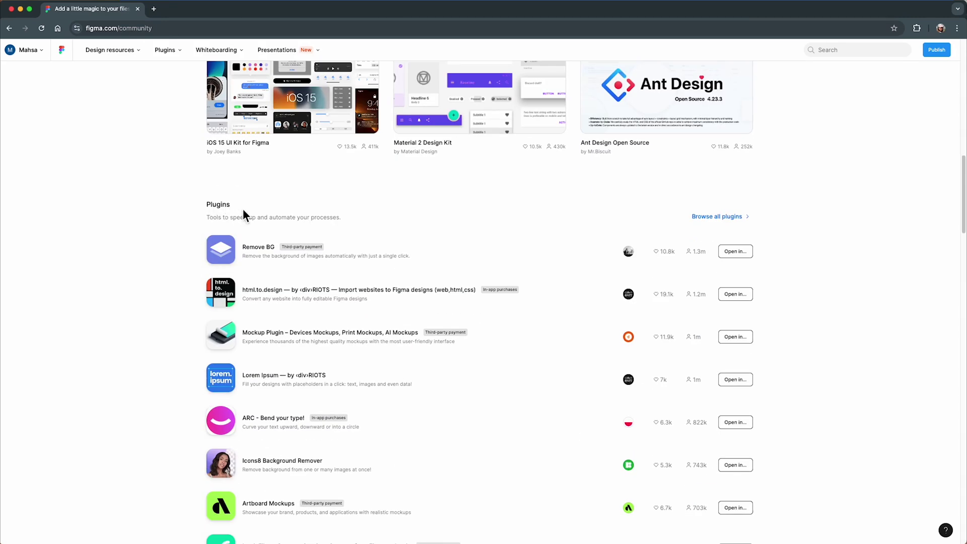
click(719, 220)
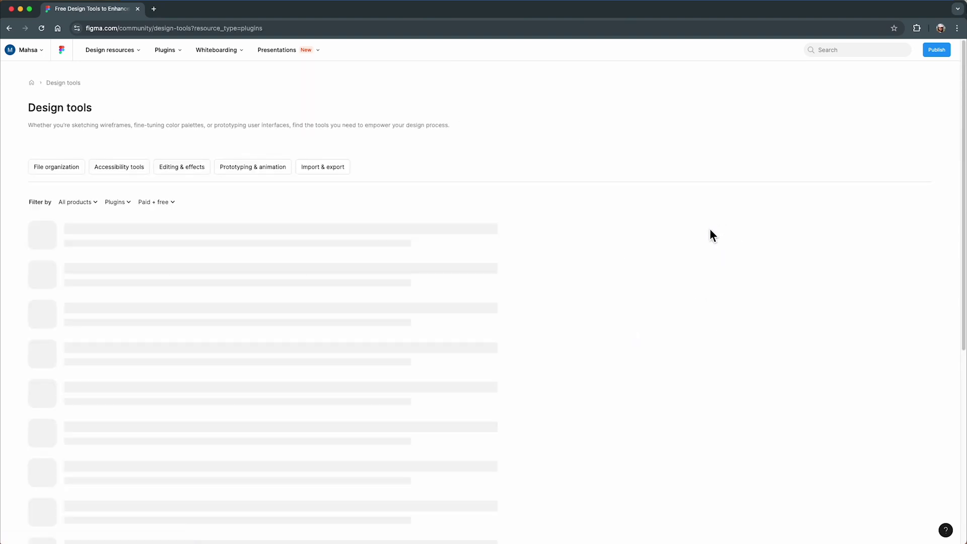
Look through the Community's design-tool plugins and open the Remove BG plugin page
scroll(386, 319, down, 3)
scroll(388, 320, down, 10)
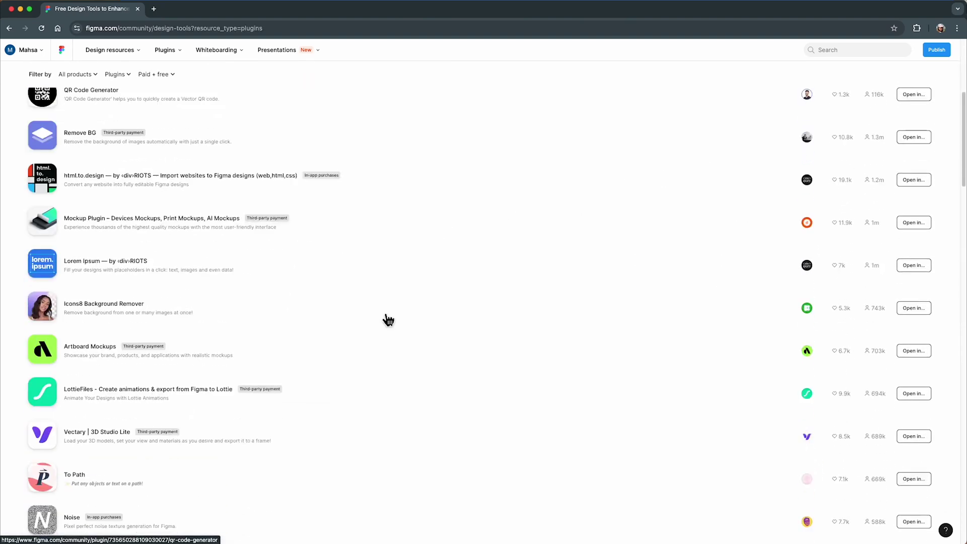
scroll(388, 320, down, 15)
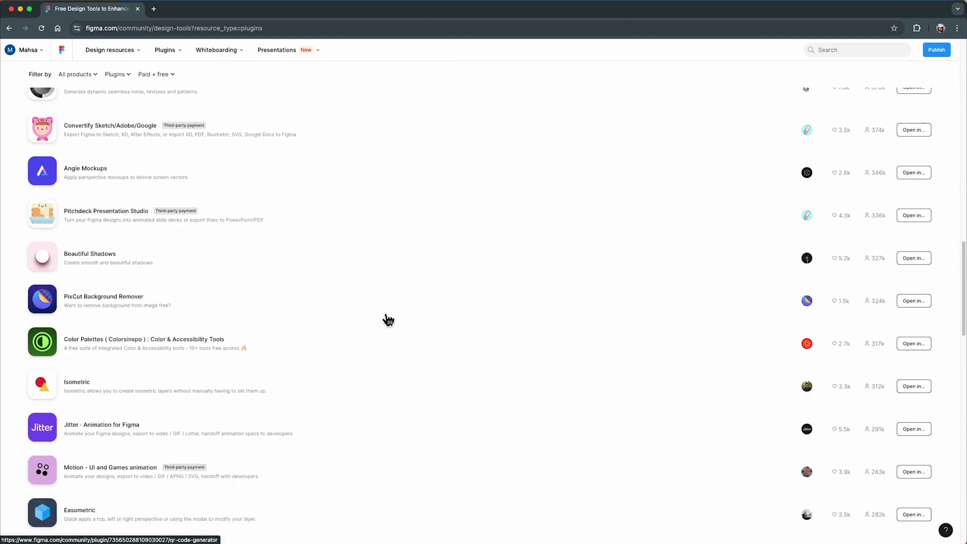
scroll(387, 319, up, 20)
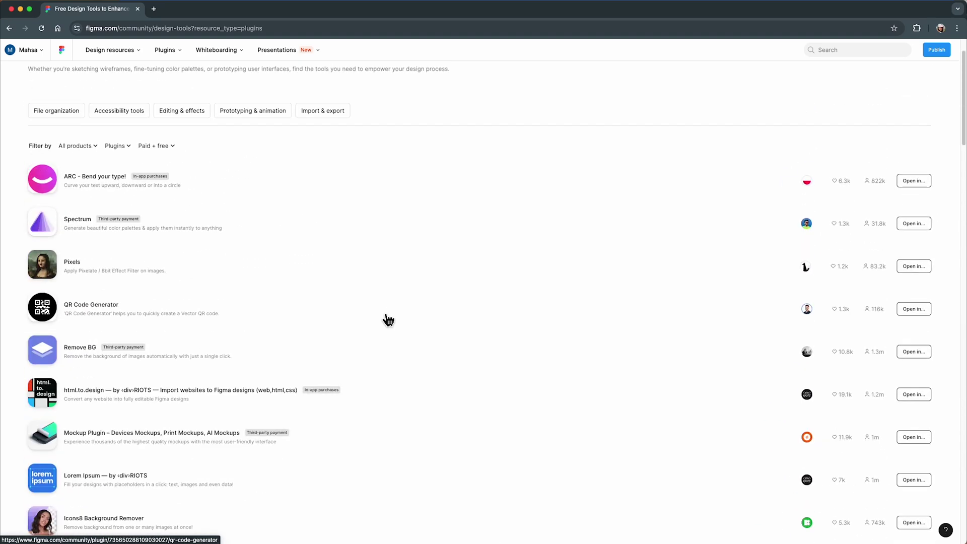
click(43, 354)
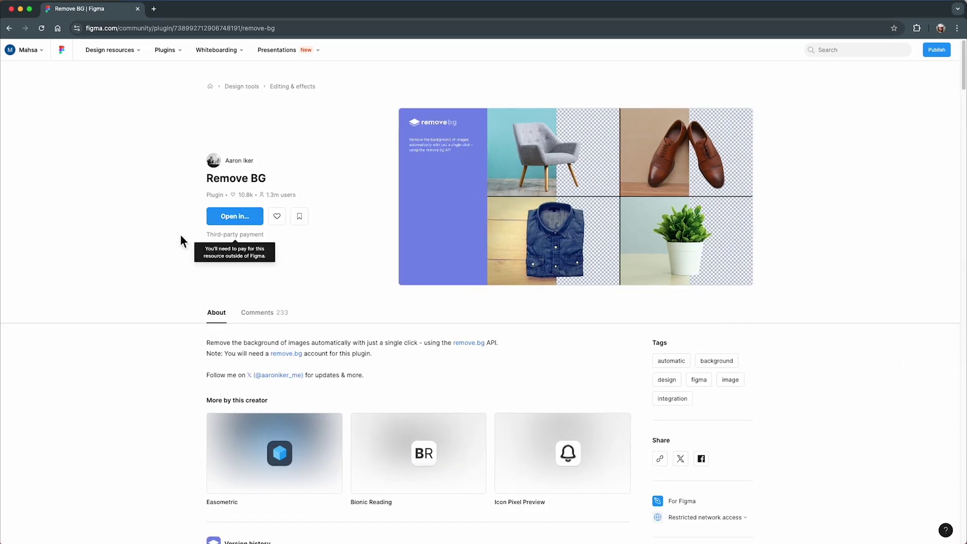
Leave the Community and reopen the Practice file from the team project
click(9, 28)
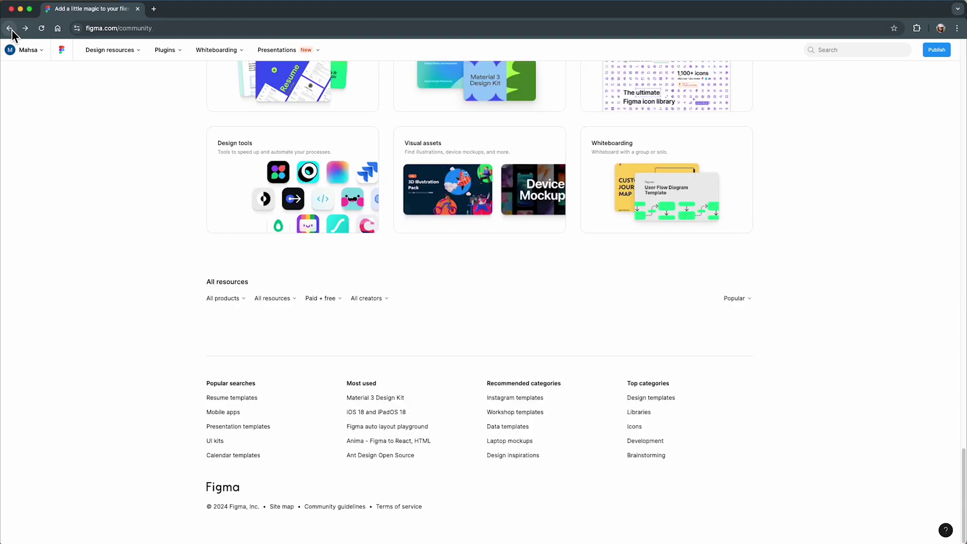
click(9, 29)
double_click(211, 164)
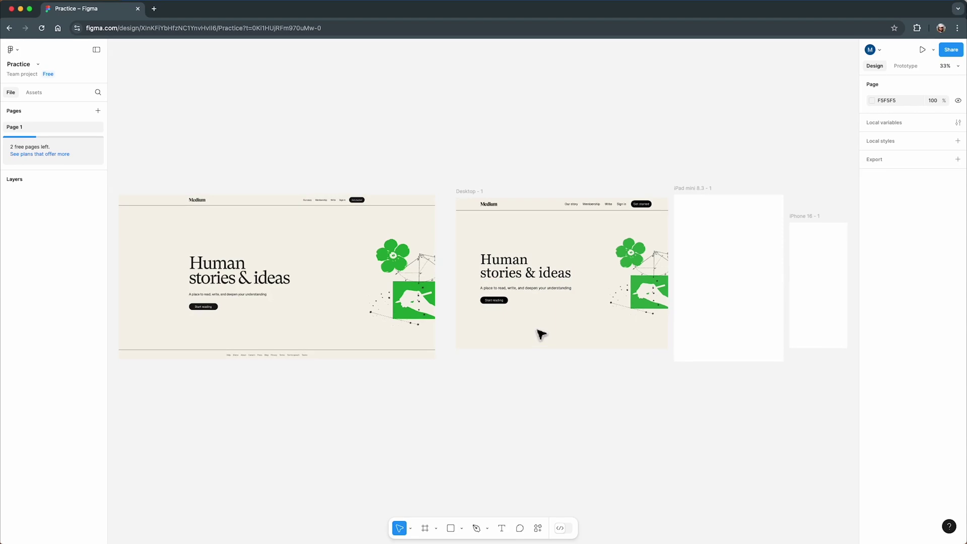
Search the plugins and widgets for "icon" and look through the matching plugins
click(539, 528)
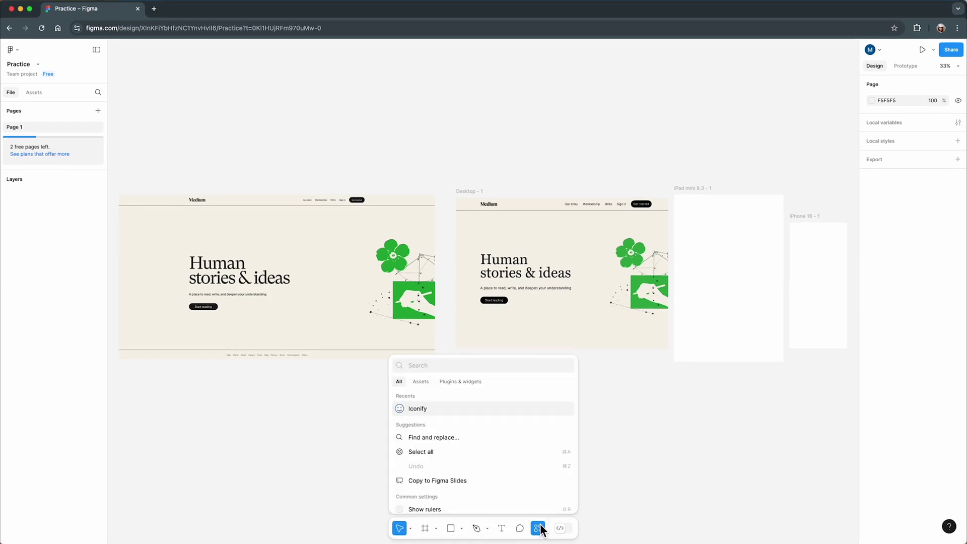
click(473, 383)
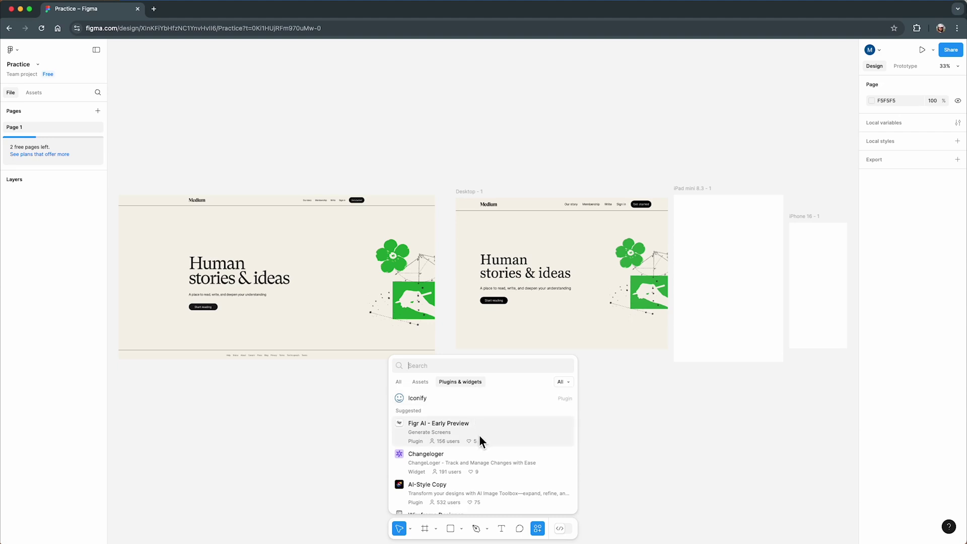
scroll(479, 464, down, 5)
scroll(478, 464, up, 5)
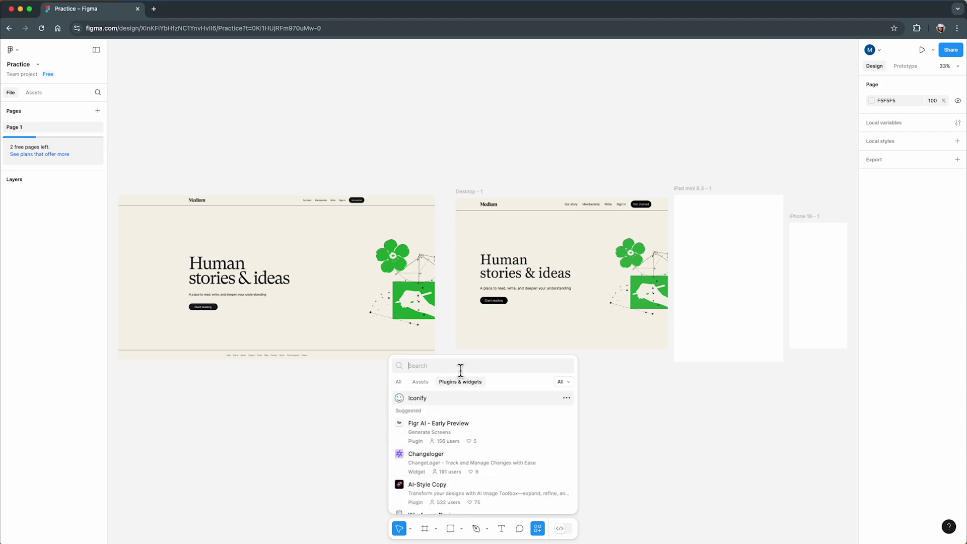
text(icon)
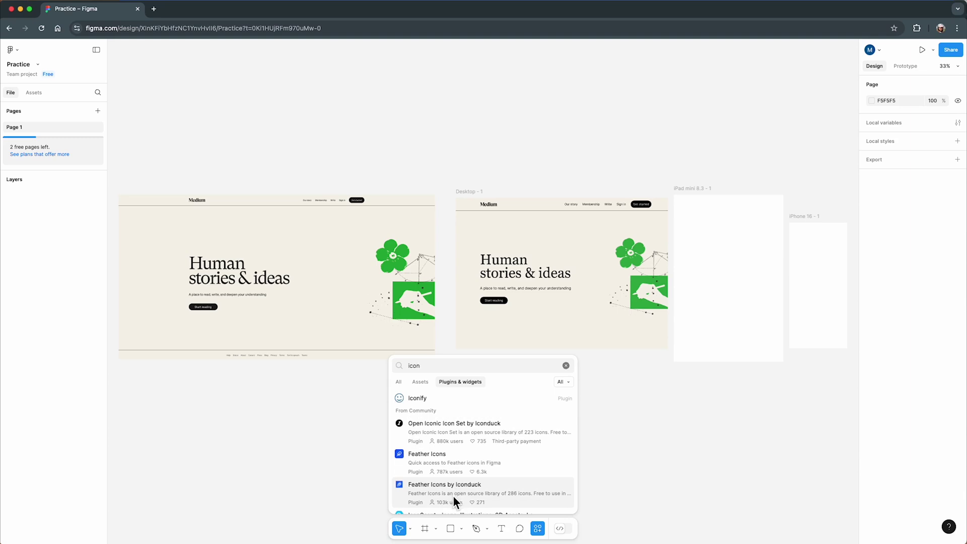
scroll(454, 492, down, 5)
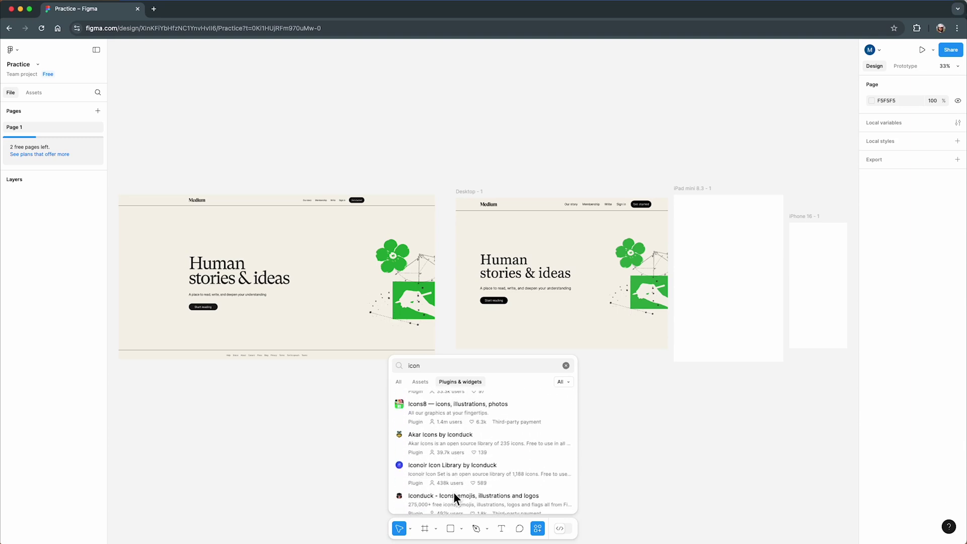
scroll(455, 449, down, 5)
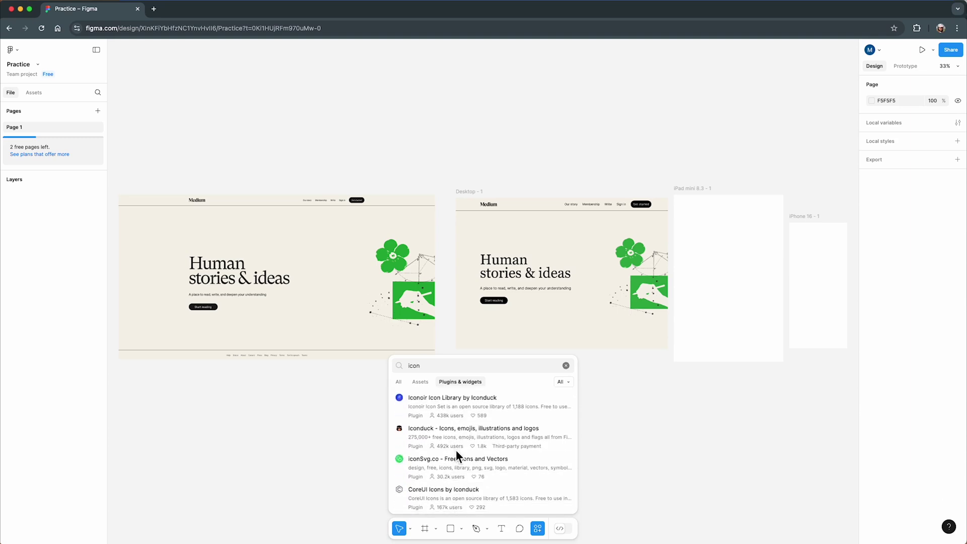
scroll(459, 452, down, 5)
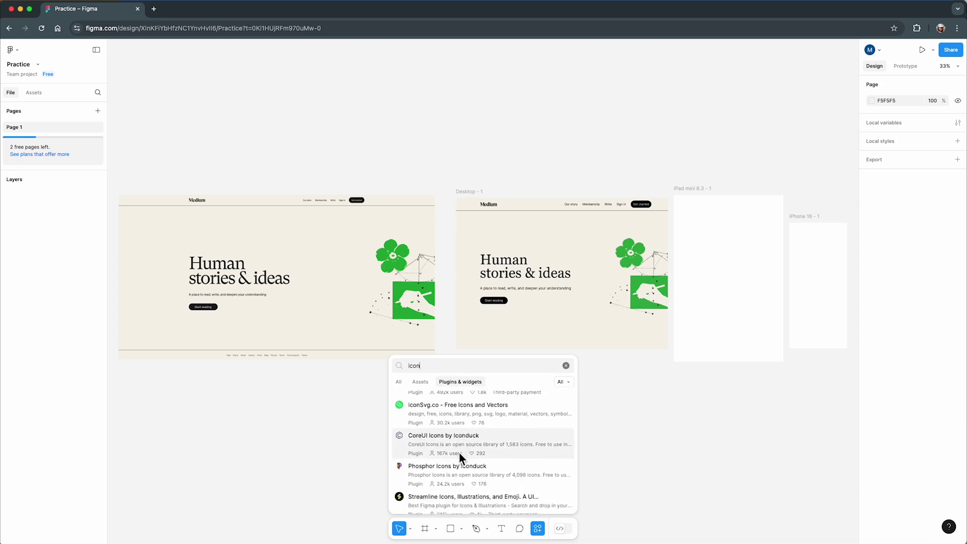
scroll(459, 451, up, 15)
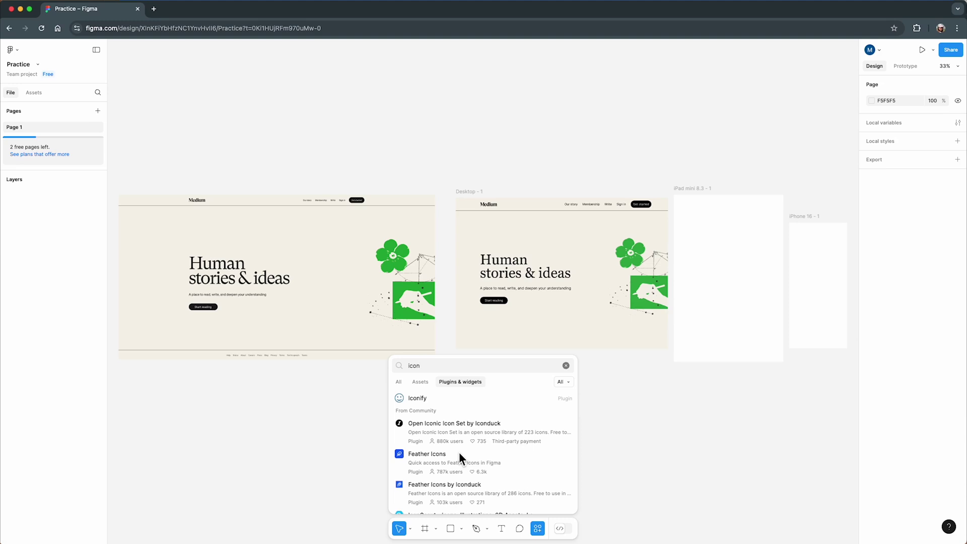
Run the Iconify plugin and look through its icon sets
click(470, 401)
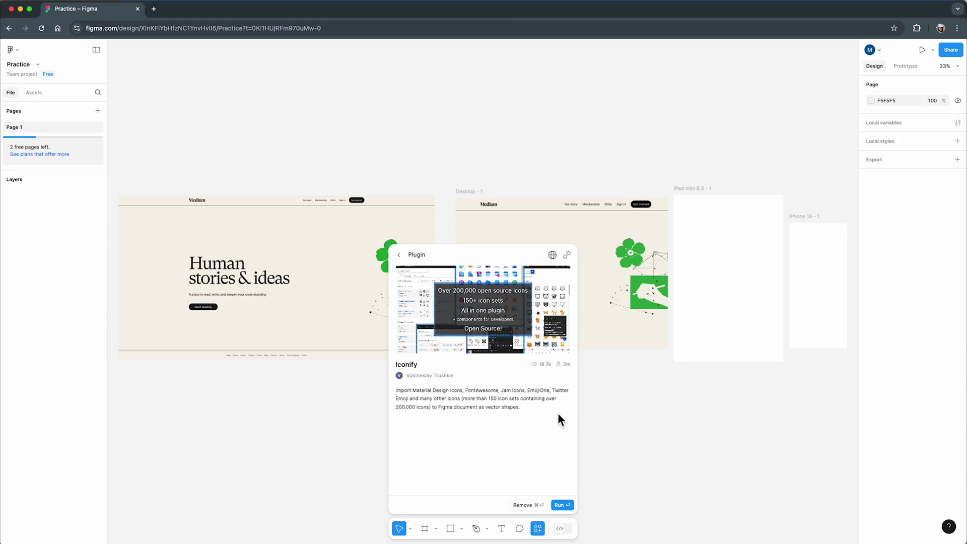
click(570, 505)
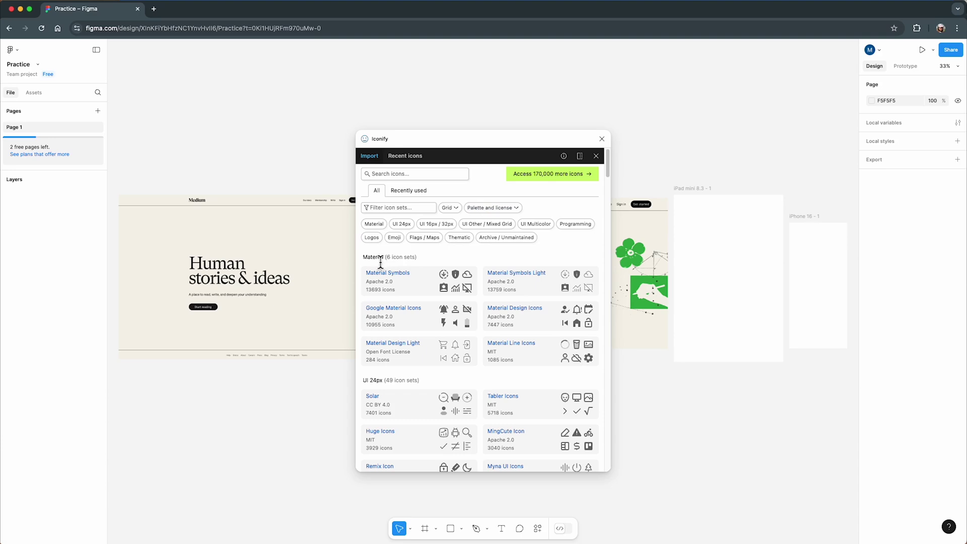
scroll(442, 326, down, 15)
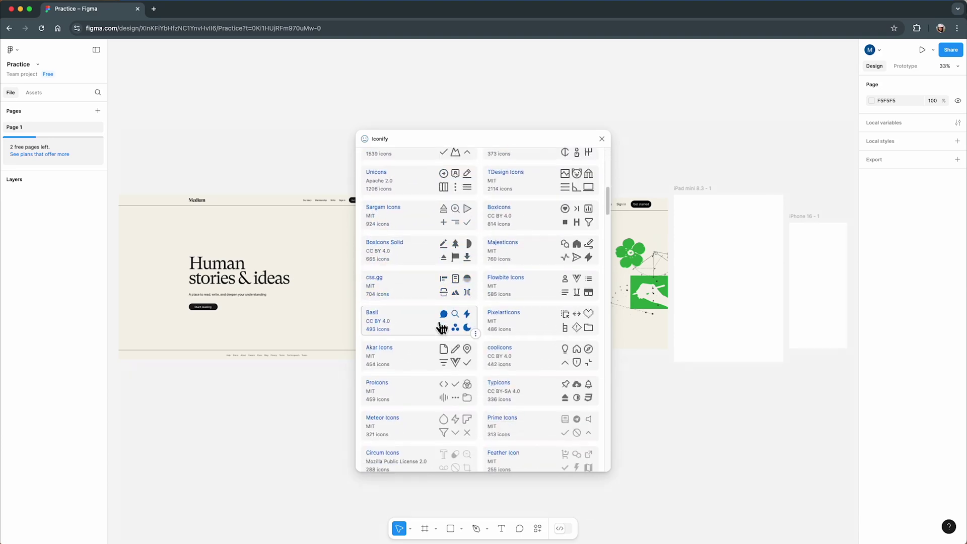
scroll(442, 270, up, 15)
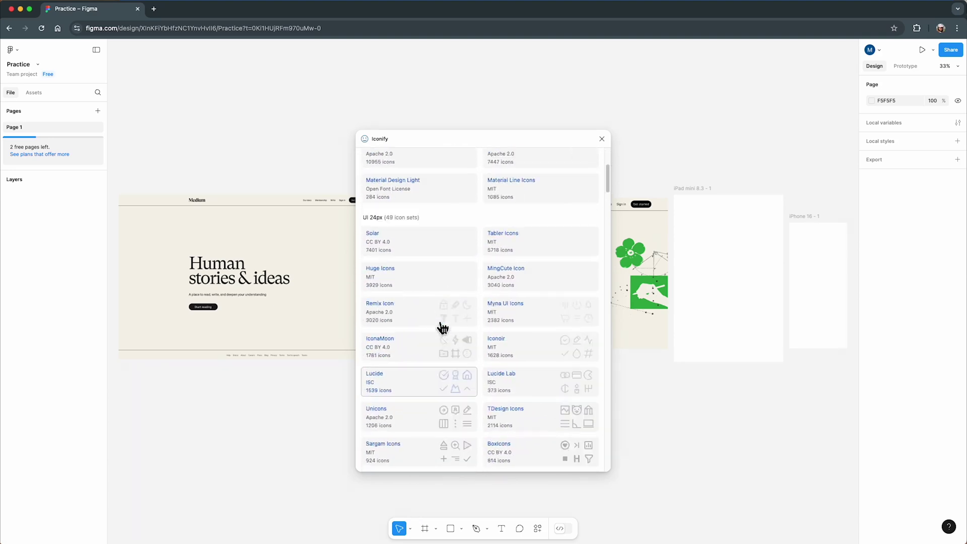
Search Iconify for "right arrow", import the mdi:arrow-right icon as a frame, and close the plugin
click(398, 174)
text(r)
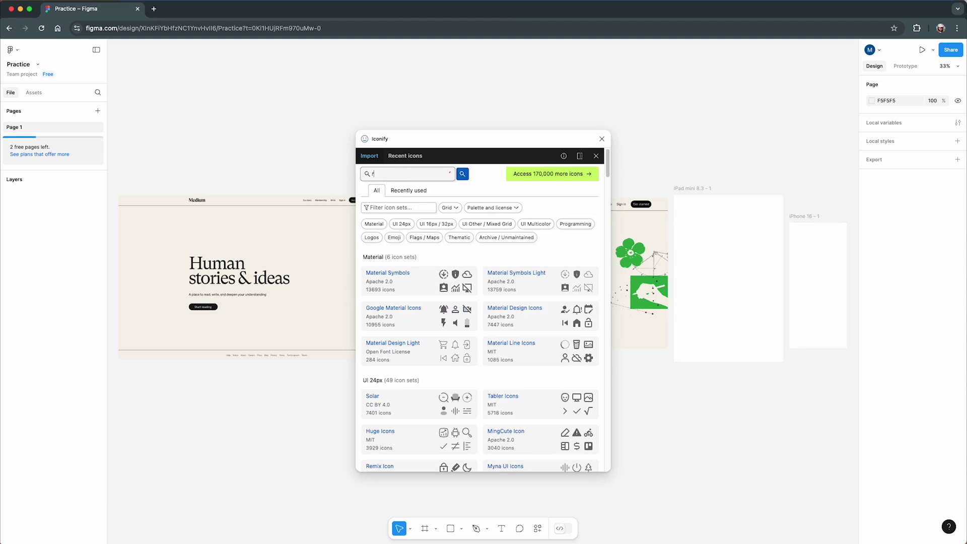
text(ight arrow)
key(Return)
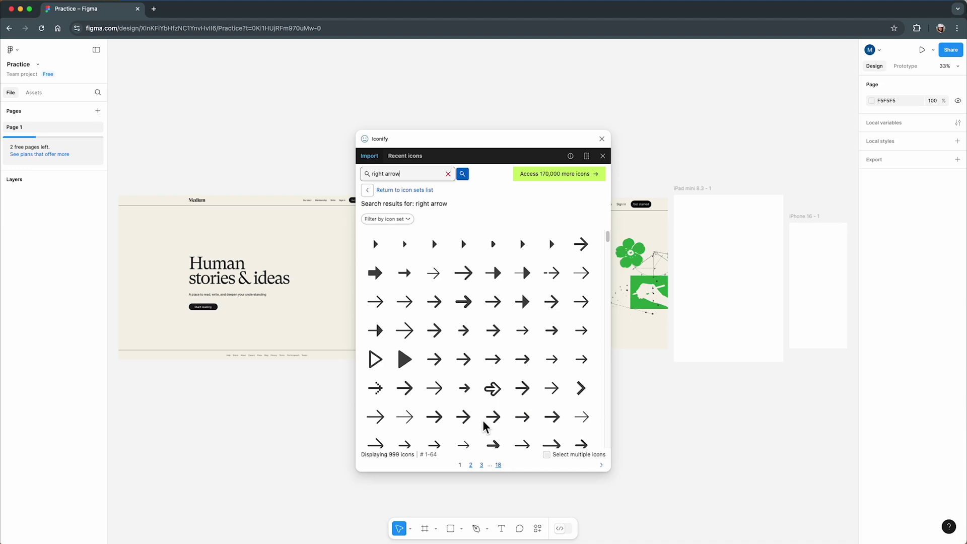
click(582, 245)
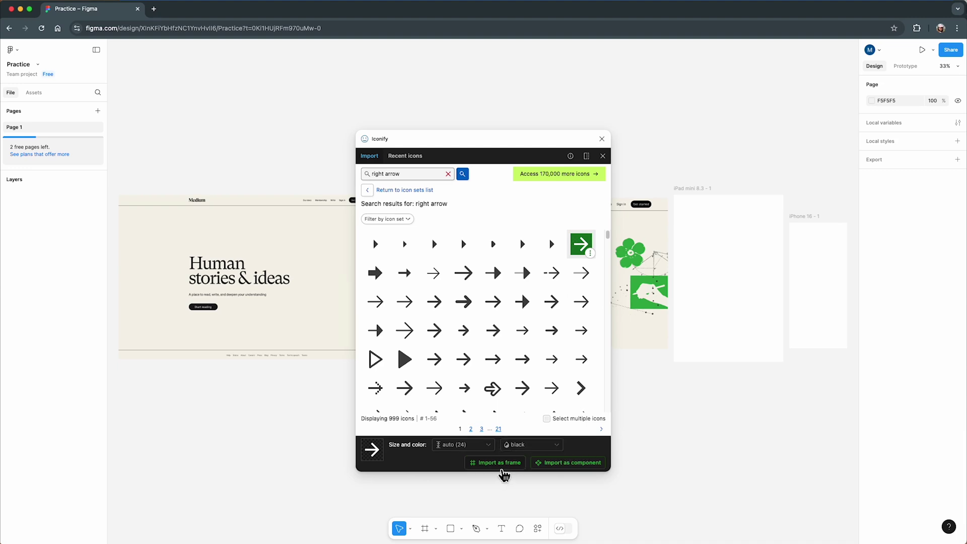
click(502, 468)
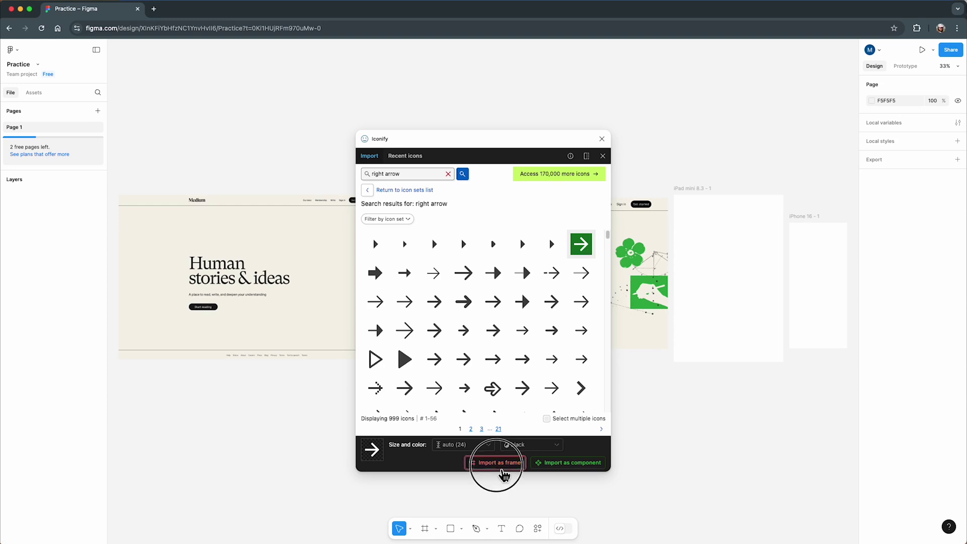
click(602, 140)
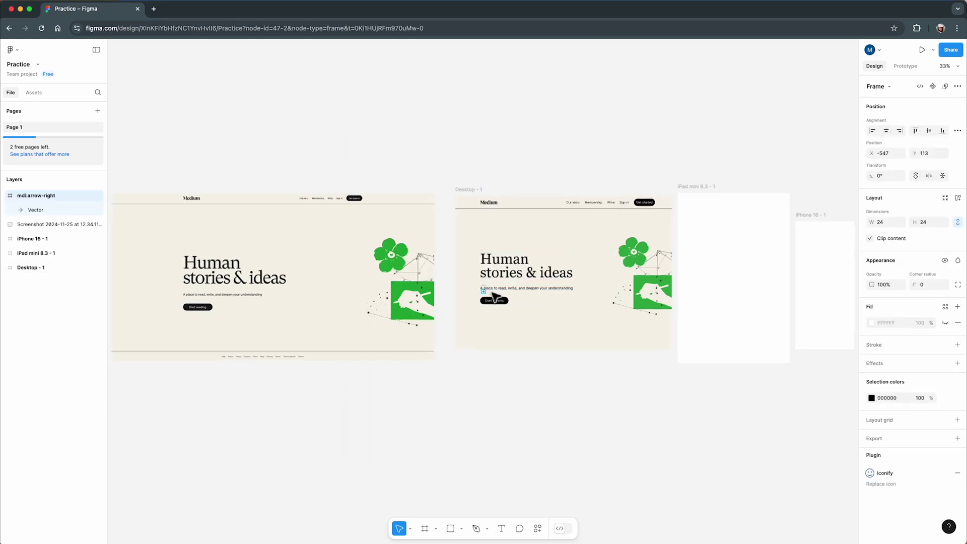
Move the imported arrow icon to the empty area below the "Start reading" button in Desktop - 1
scroll(489, 290, up, 10)
click(468, 311)
drag(468, 313, 443, 437)
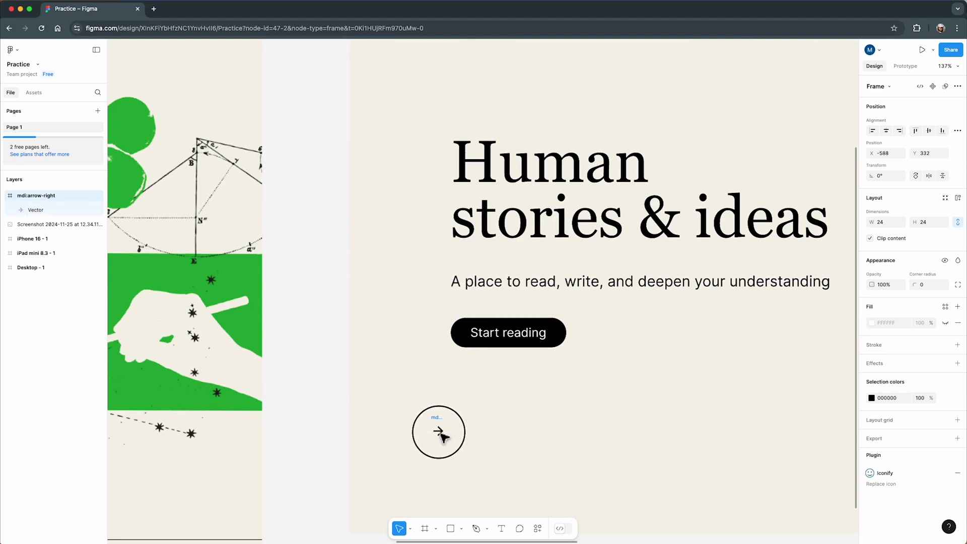
scroll(449, 429, up, 5)
scroll(448, 428, up, 2)
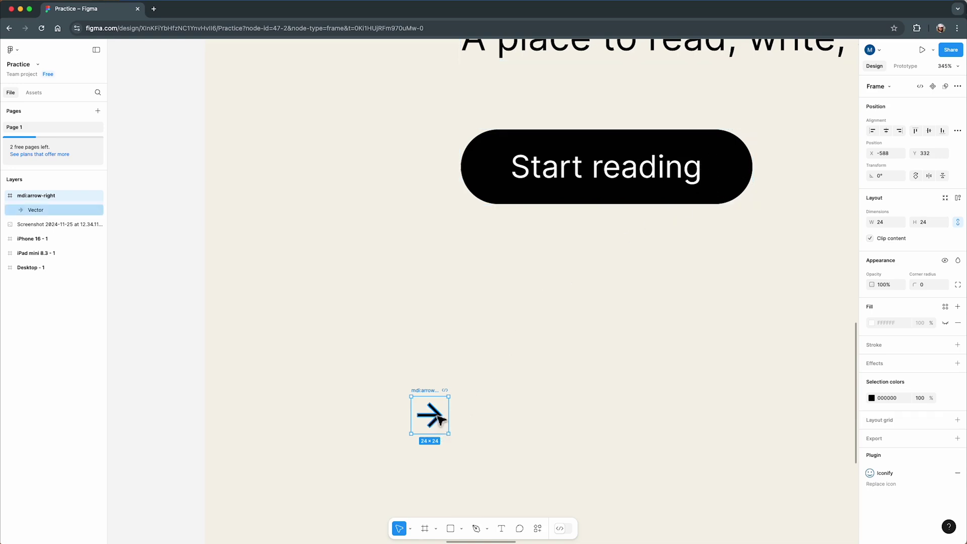
Recolor the arrow icon to white, FFFFFF
click(872, 398)
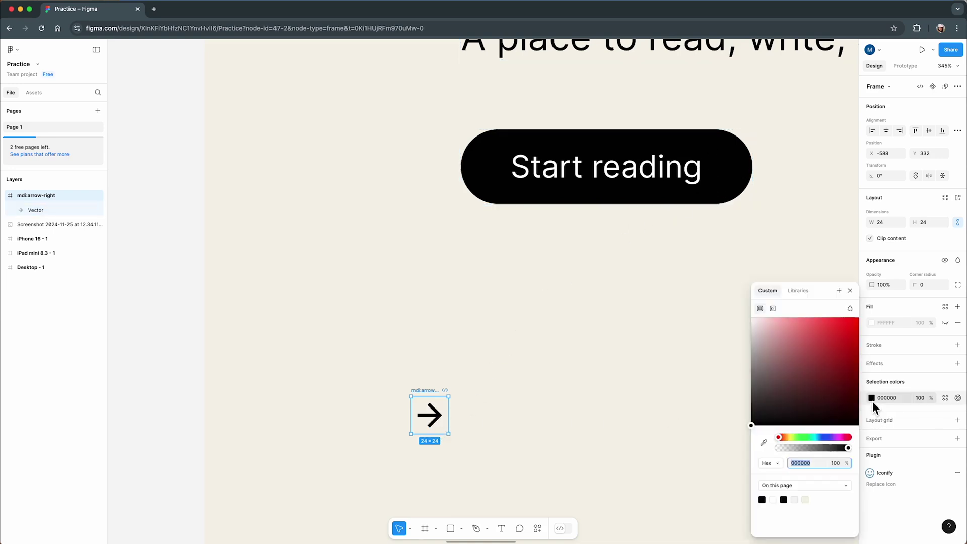
drag(760, 323, 749, 316)
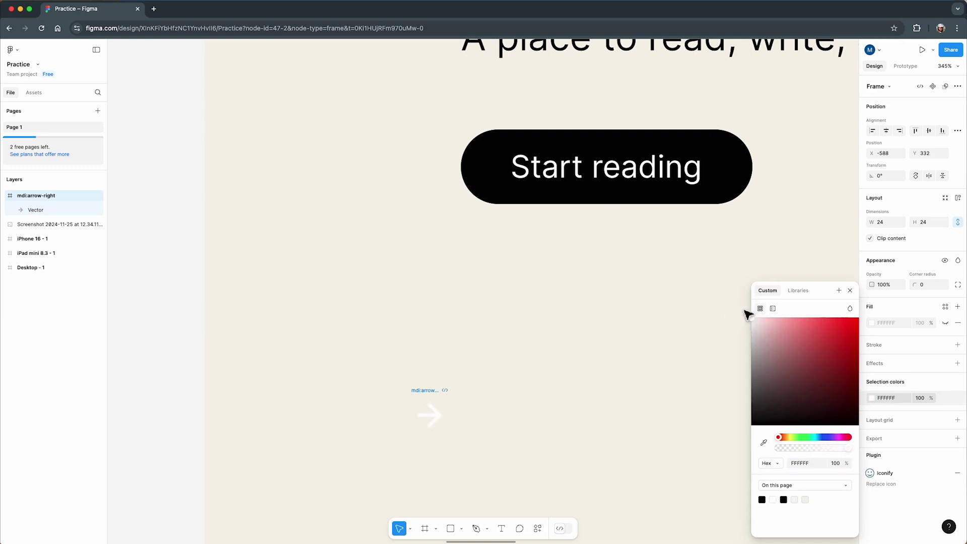
click(850, 291)
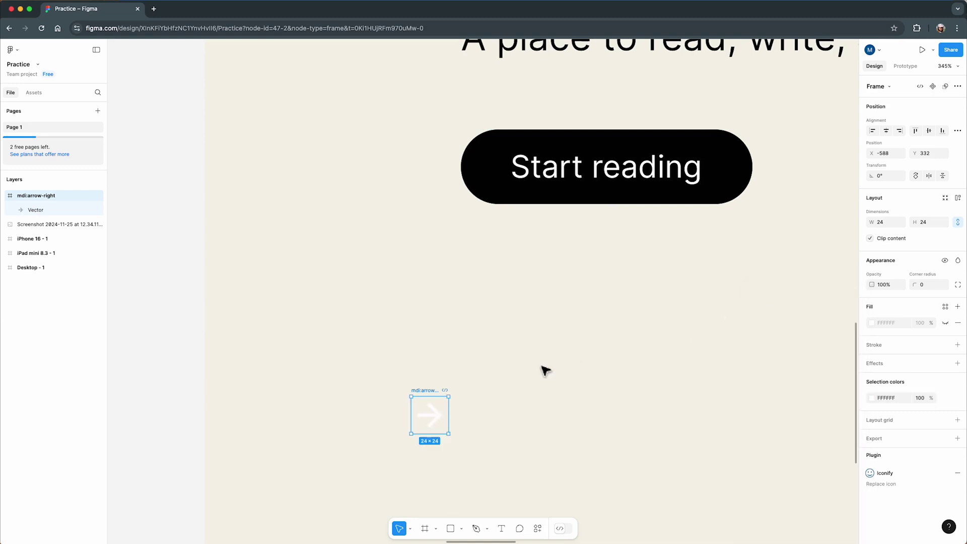
Place the white arrow icon inside the "Start reading" button, after its text
click(454, 411)
drag(456, 413, 717, 185)
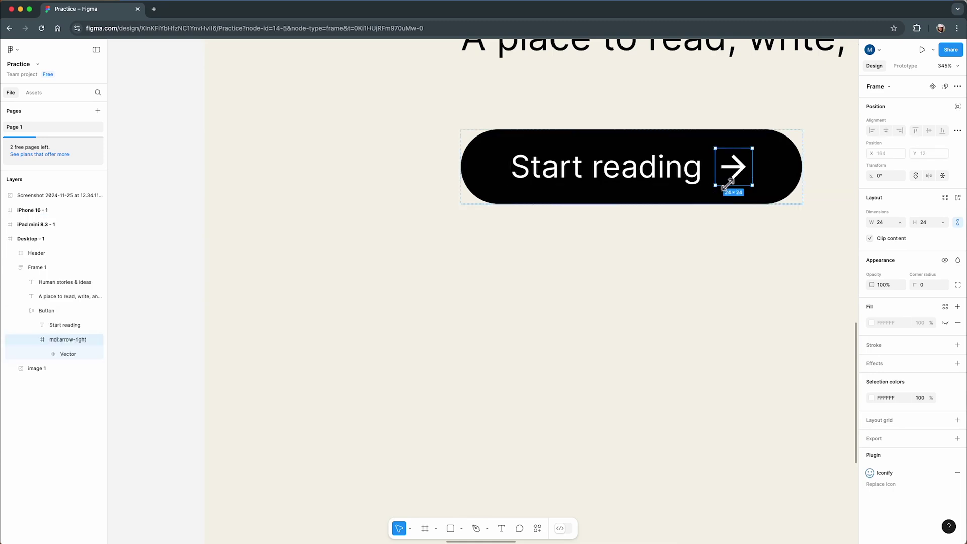
scroll(549, 356, down, 5)
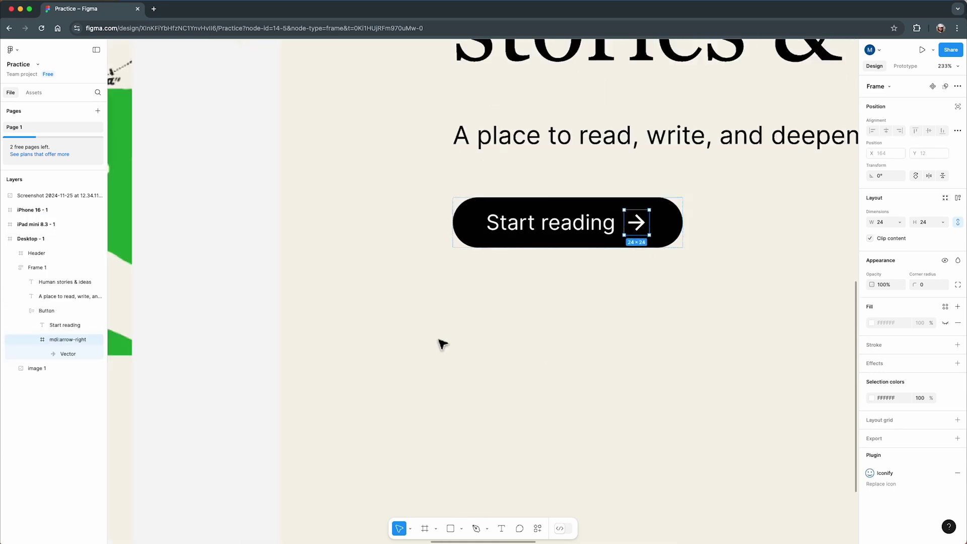
click(557, 341)
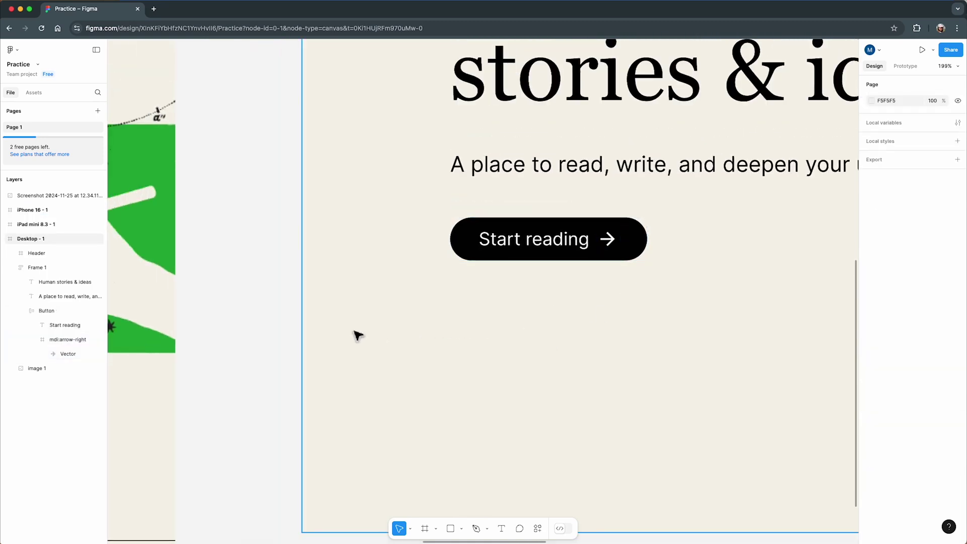
scroll(358, 335, down, 1)
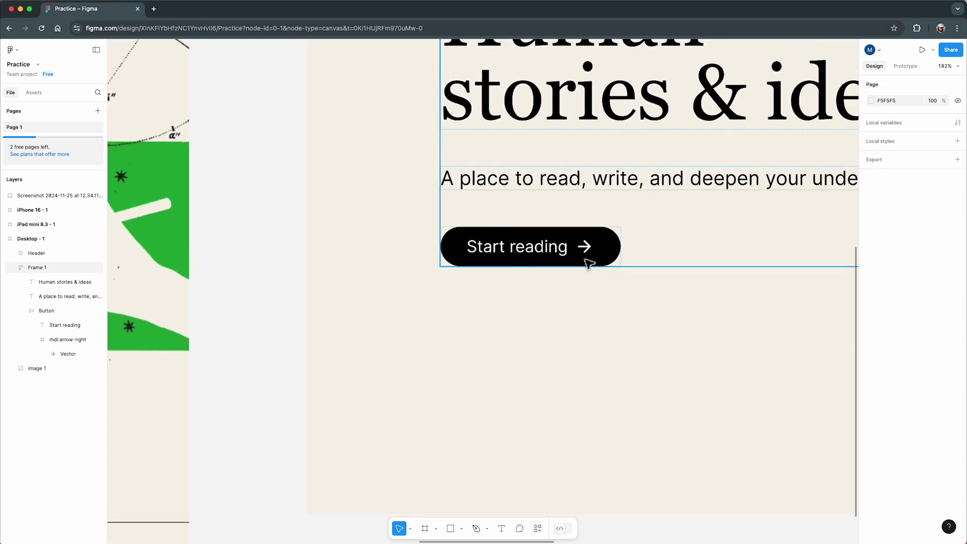
Set the auto layout gap of the "Start reading" button to 8
double_click(611, 250)
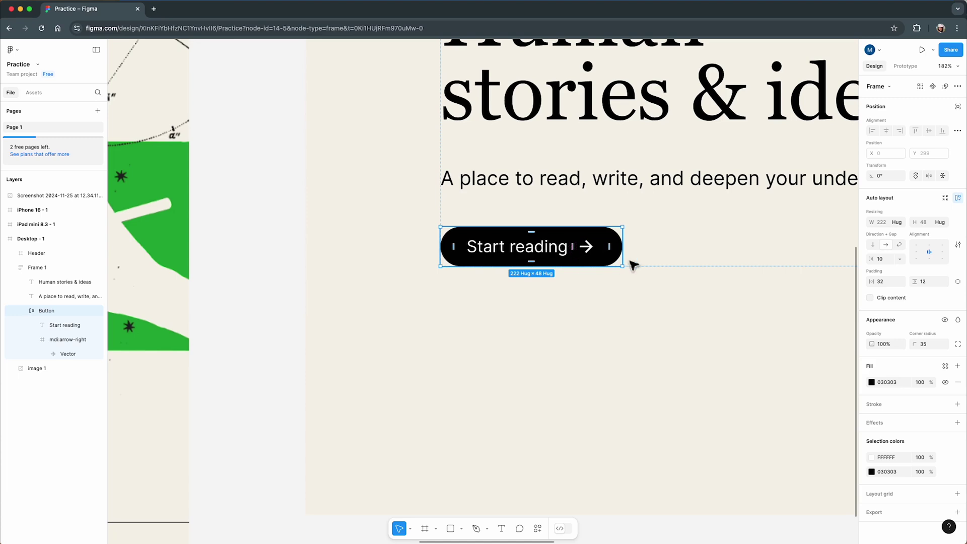
click(886, 261)
text(8)
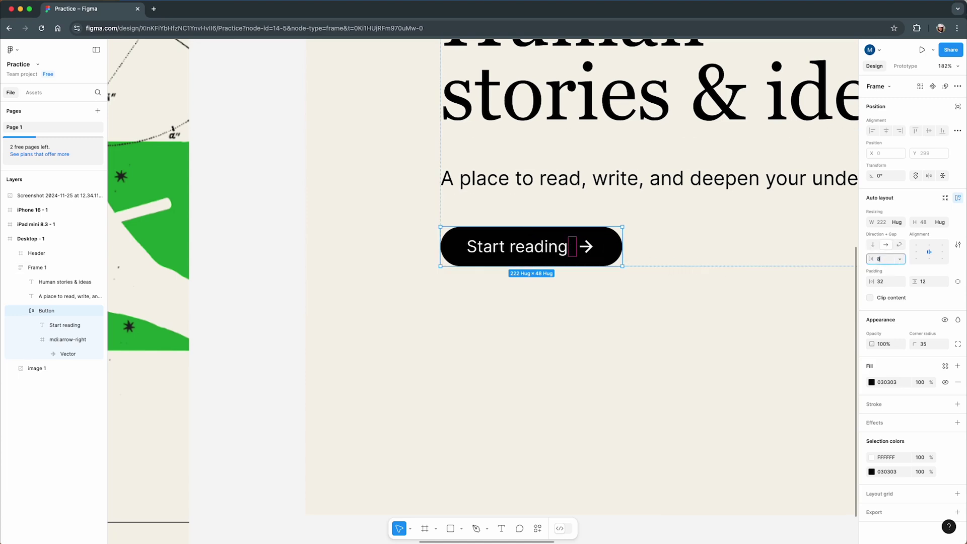
key(Return)
click(582, 309)
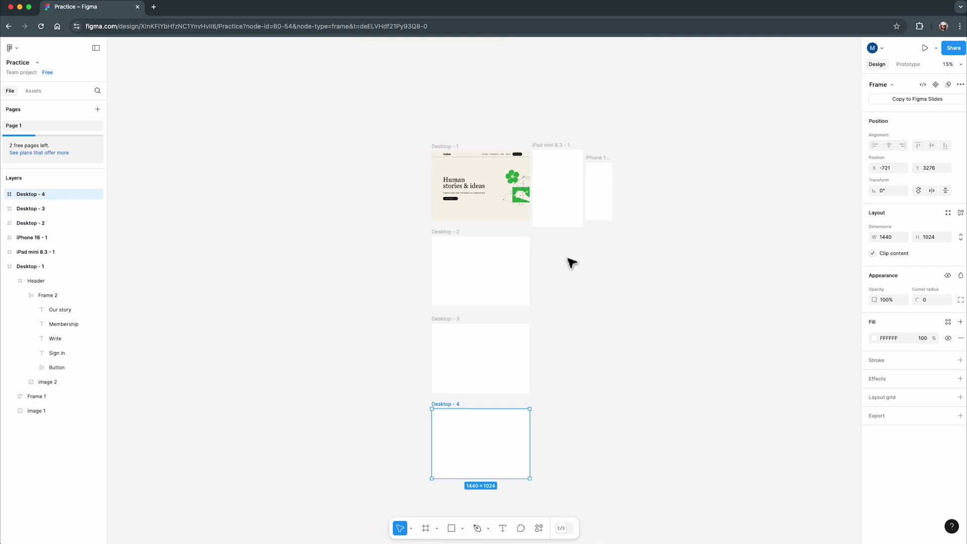
Copy the "Start reading" button from Desktop - 1 into Desktop - 2 and stack three copies of it there
scroll(447, 193, up, 5)
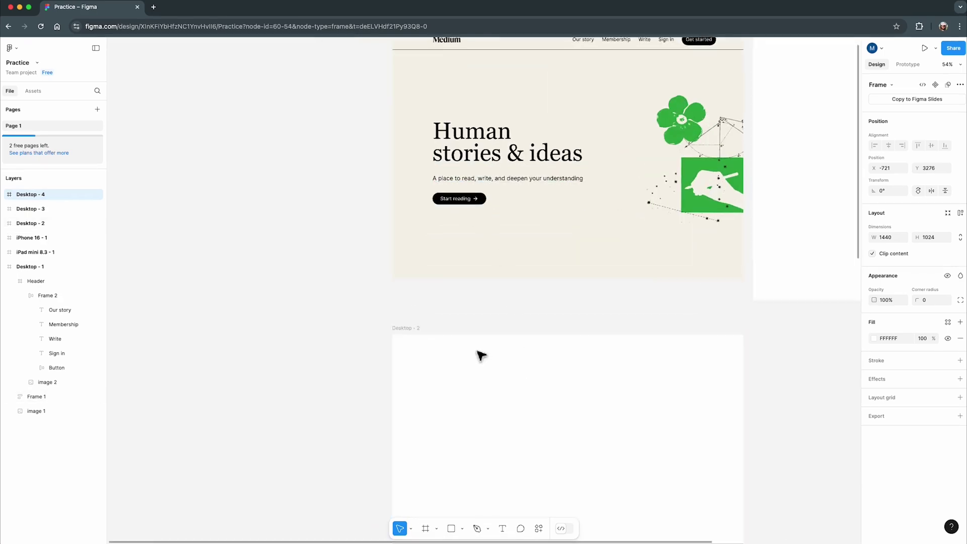
scroll(478, 294, down, 3)
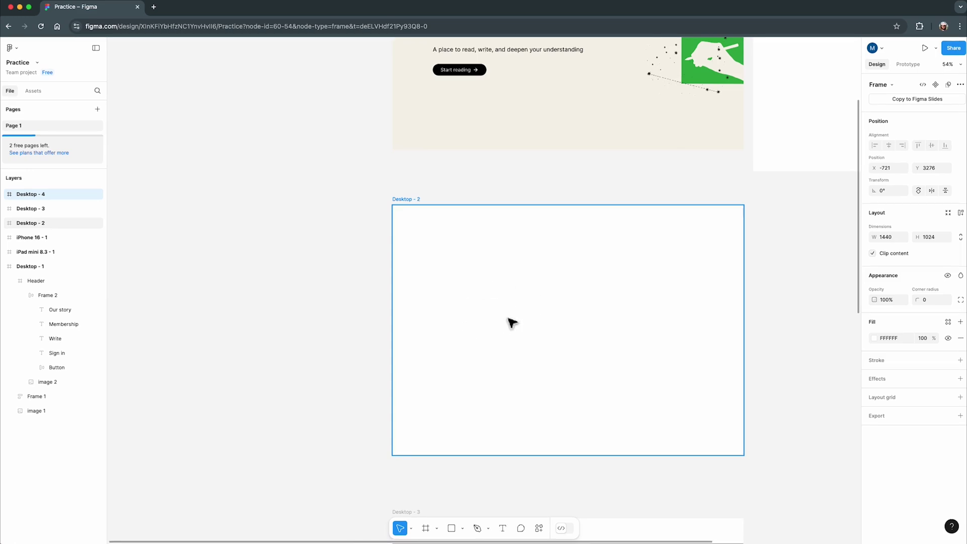
scroll(510, 321, up, 3)
double_click(461, 218)
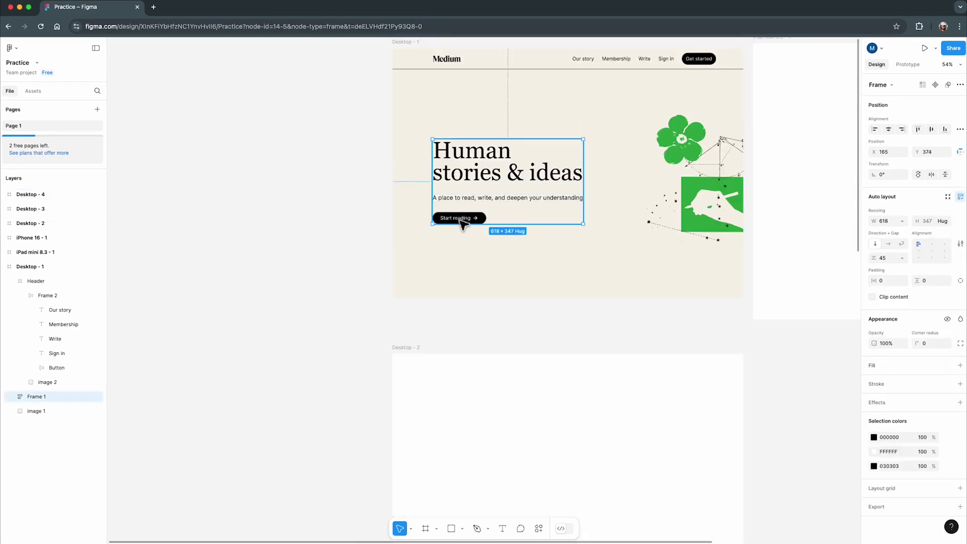
click(415, 348)
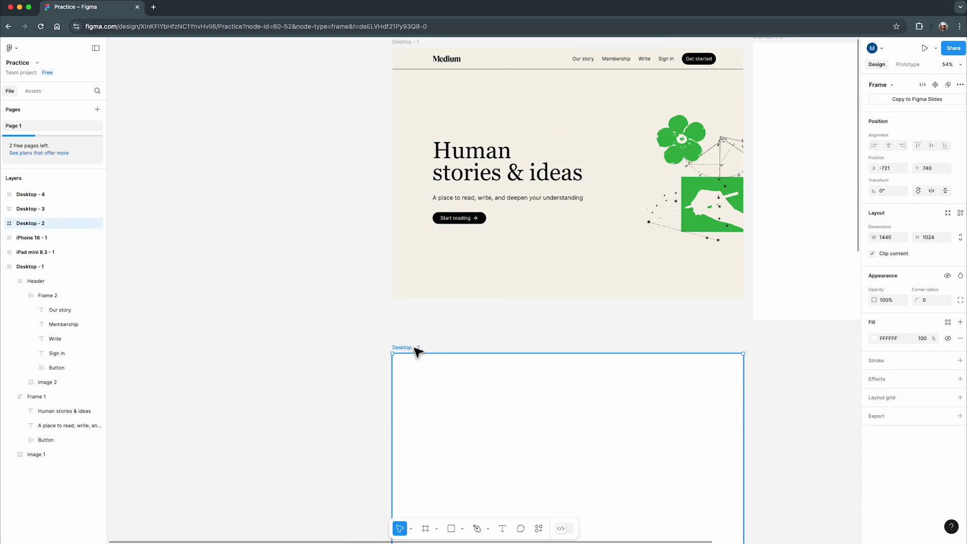
key(super+v)
scroll(490, 382, down, 3)
drag(432, 320, 462, 404)
Paste the "Start reading" button into Desktop - 3 and duplicate it downward to make three buttons
scroll(455, 327, down, 5)
click(456, 322)
key(super+v)
drag(436, 358, 453, 386)
drag(453, 386, 461, 430)
Paste the "Start reading" button into Desktop - 4 and stack three copies of it there
scroll(521, 371, down, 5)
scroll(522, 371, down, 5)
click(460, 310)
key(super+v)
drag(440, 300, 461, 348)
Change the fill of the top button in Desktop - 2 to DE6868 and of the middle button to D65B5B
scroll(491, 346, down, 5)
scroll(484, 180, up, 5)
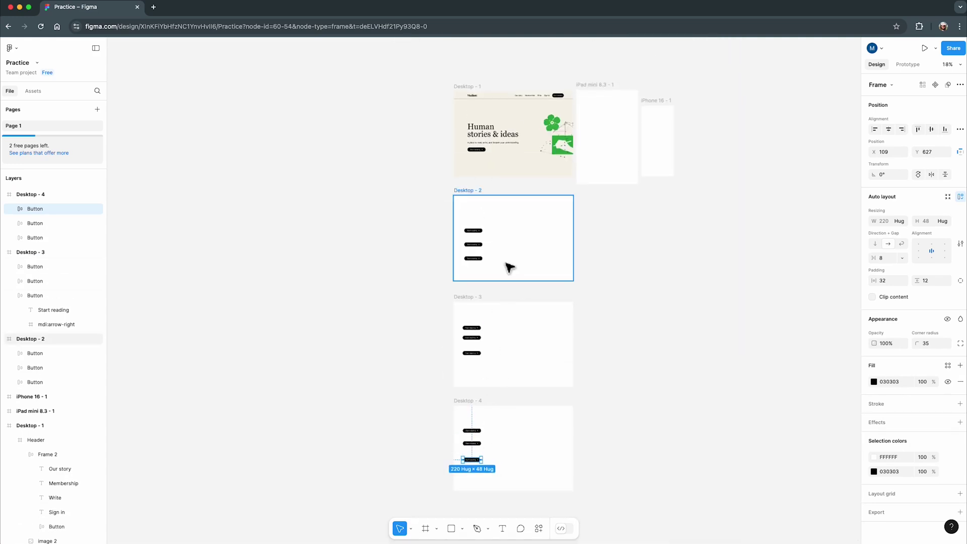
scroll(519, 265, up, 5)
scroll(429, 203, up, 2)
click(439, 199)
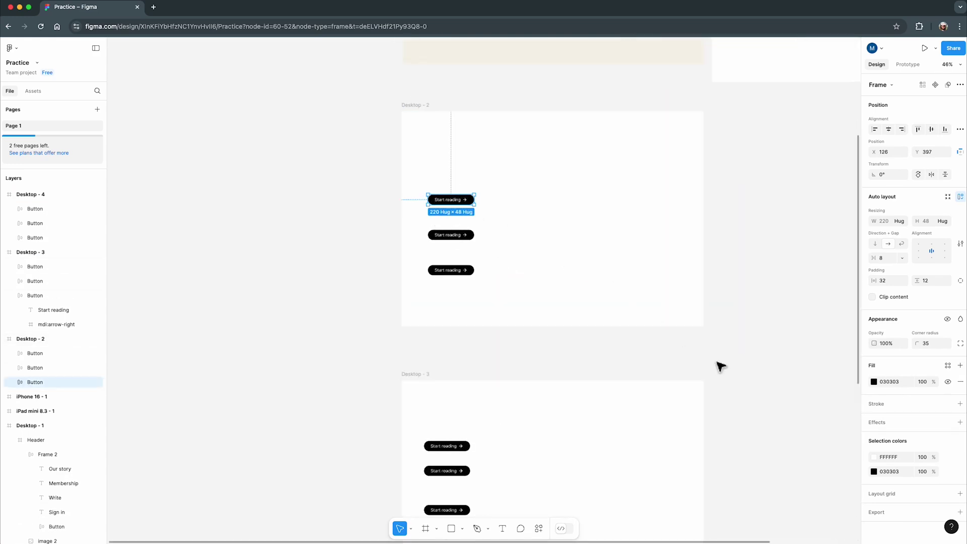
click(874, 381)
click(811, 331)
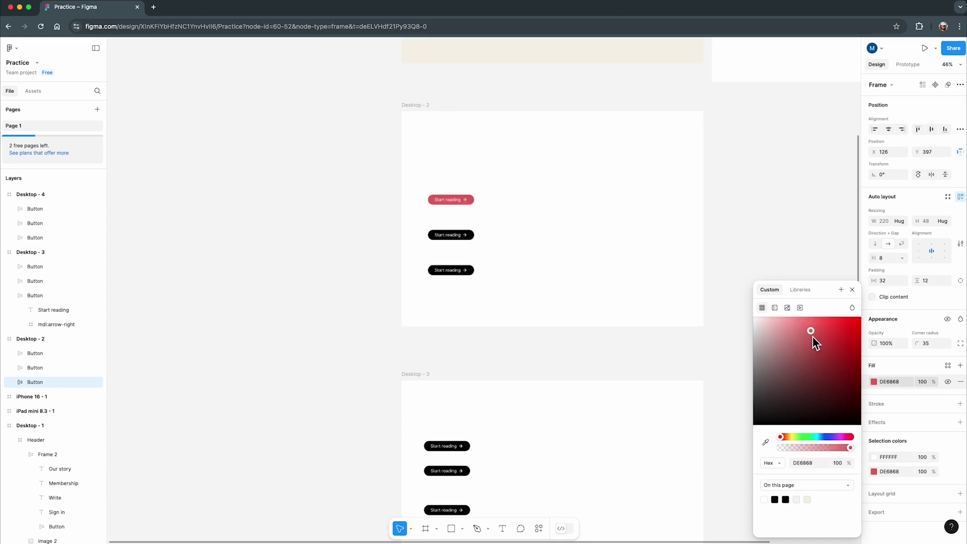
click(467, 236)
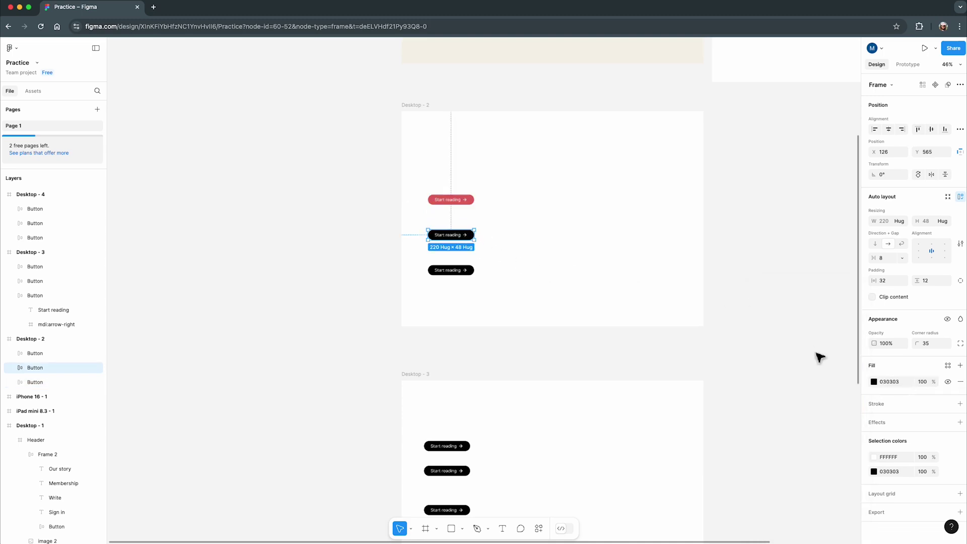
click(875, 382)
click(816, 334)
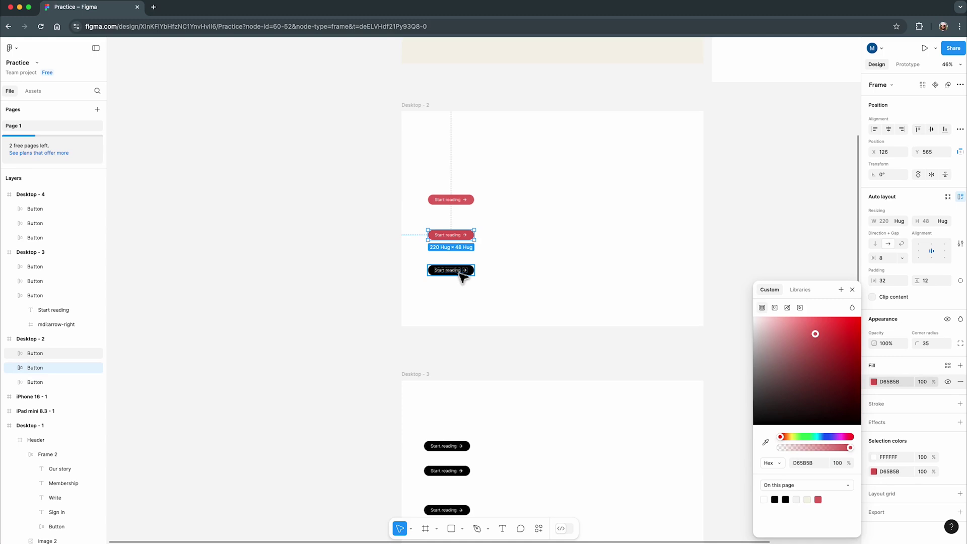
click(546, 275)
scroll(506, 287, down, 1)
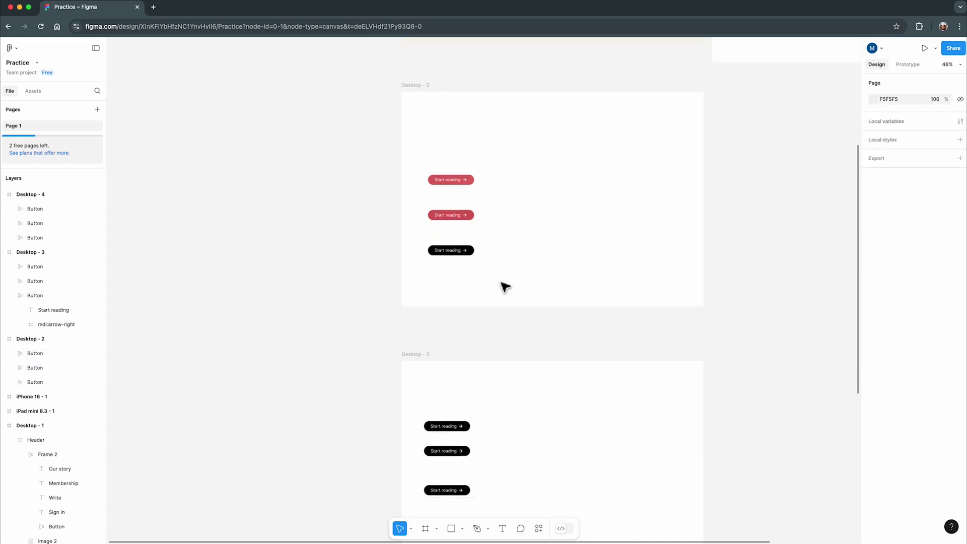
Move the "Start reading" button out of Desktop - 1 onto the empty canvas below the frame
scroll(506, 287, down, 5)
scroll(460, 175, up, 4)
scroll(519, 287, down, 5)
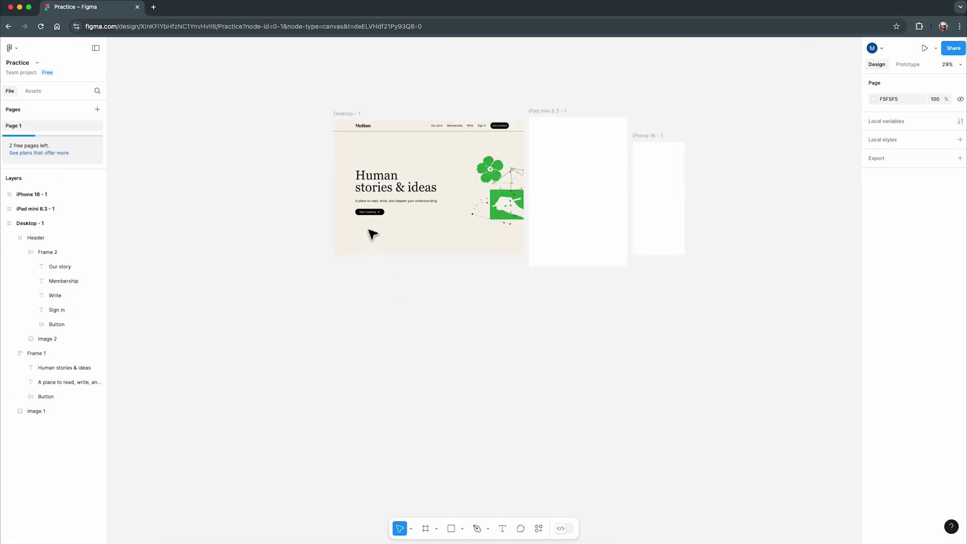
click(375, 220)
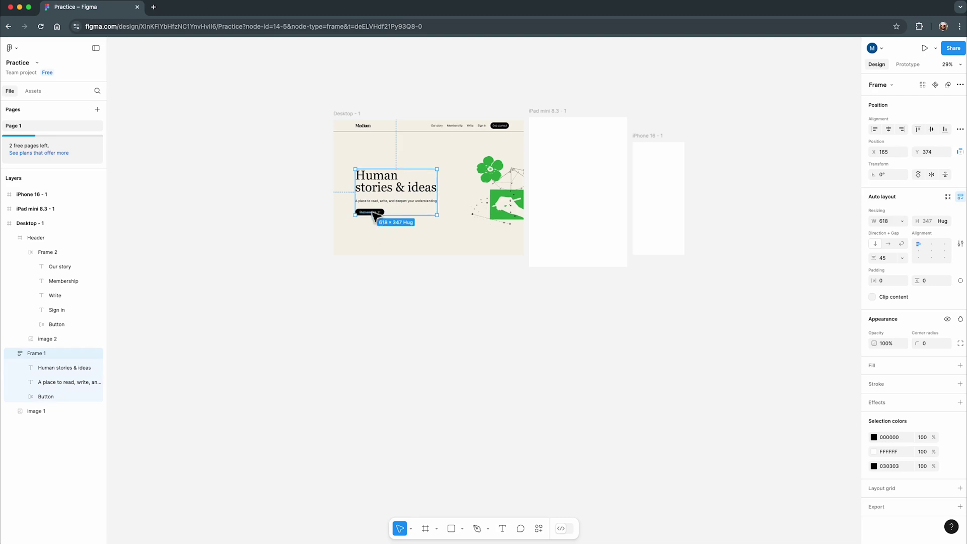
scroll(378, 218, up, 5)
click(376, 218)
drag(375, 218, 400, 368)
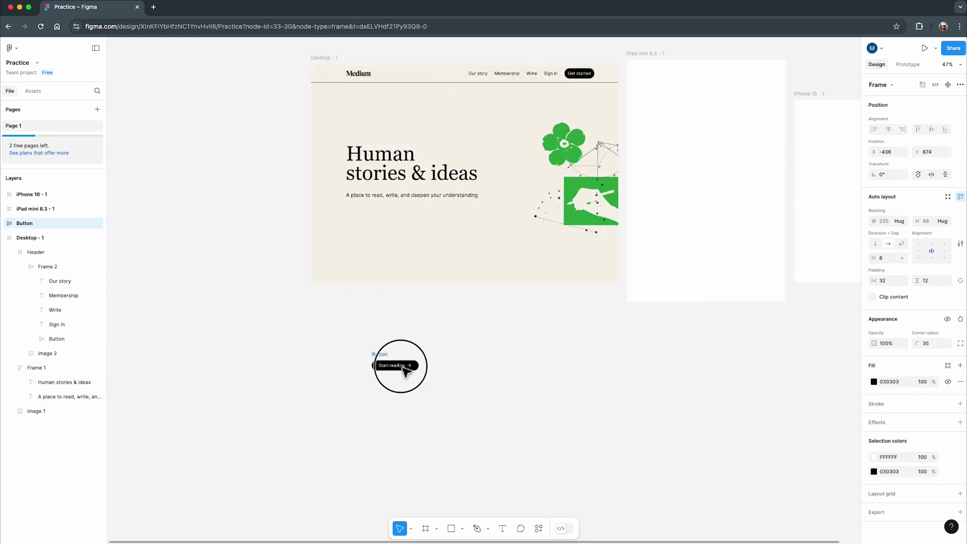
Turn the separated "Start reading" button into a component
scroll(398, 370, up, 5)
scroll(471, 384, down, 3)
click(404, 294)
scroll(378, 277, up, 2)
click(363, 229)
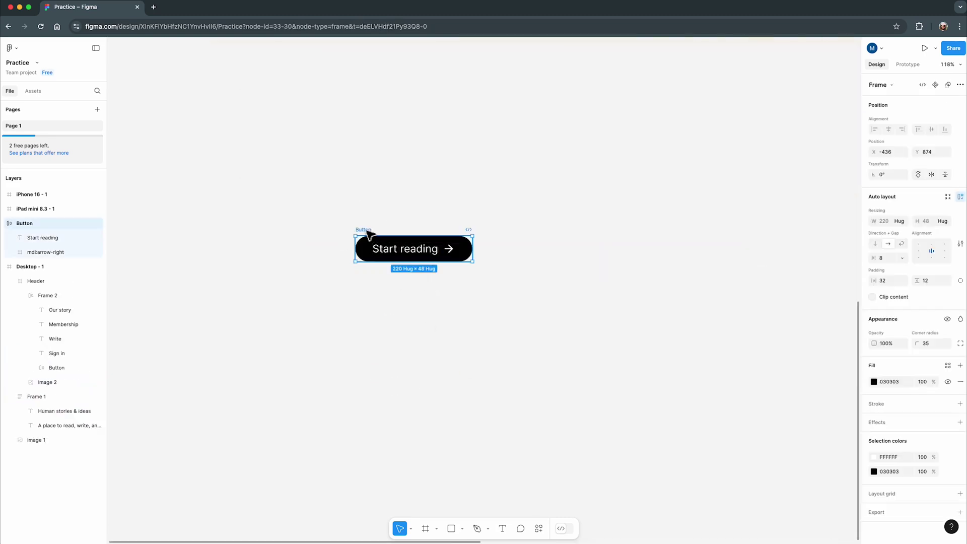
click(936, 84)
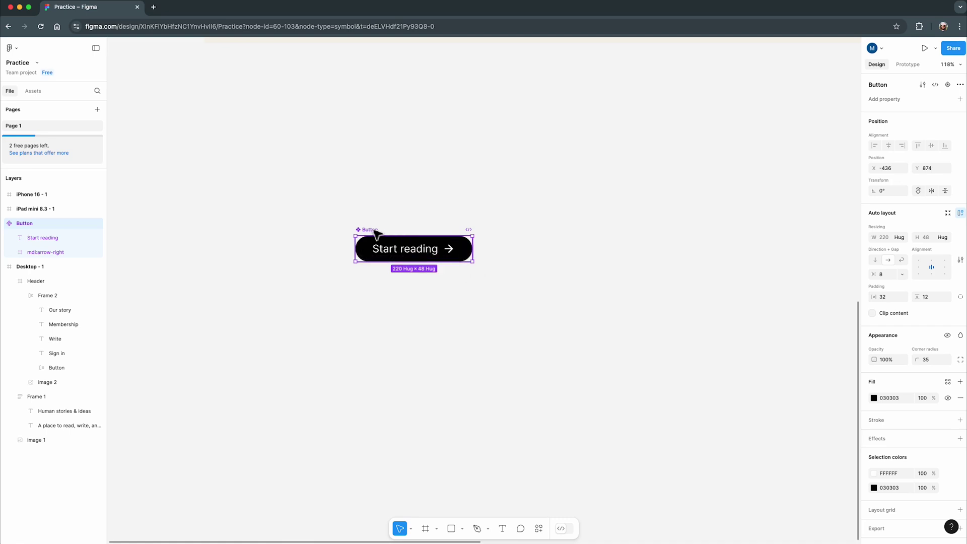
Duplicate the Button component below itself, replacing a deleted first copy with a new instance
drag(386, 249, 391, 305)
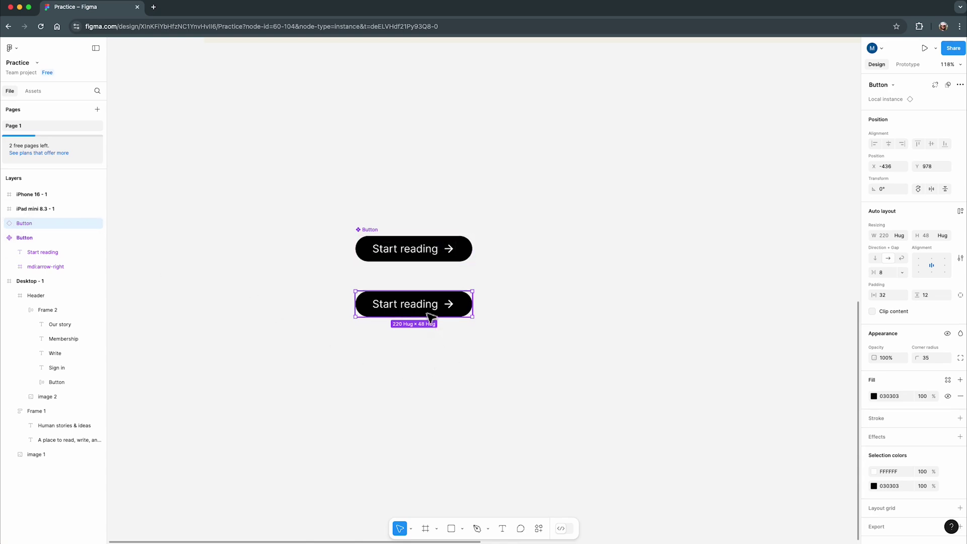
key(BackSpace)
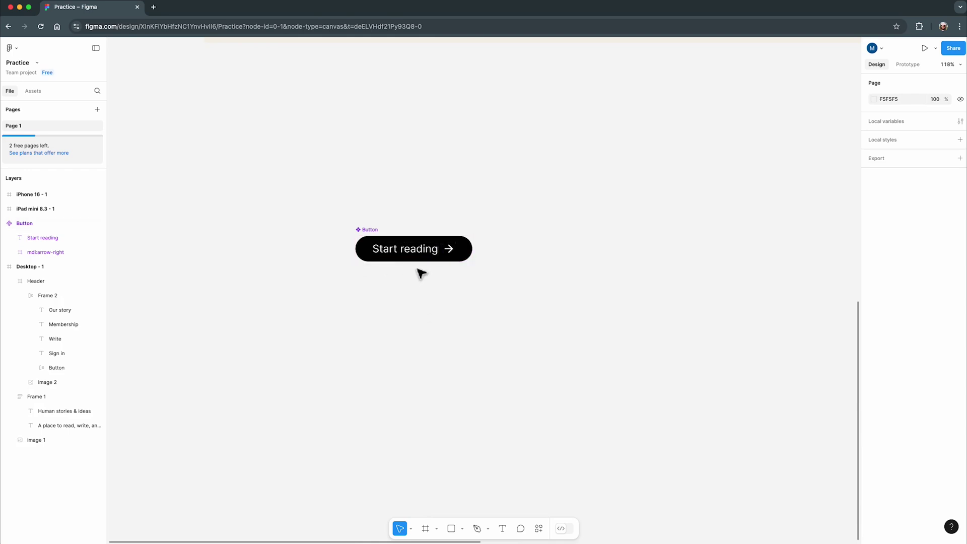
key(super+z)
drag(423, 262, 421, 319)
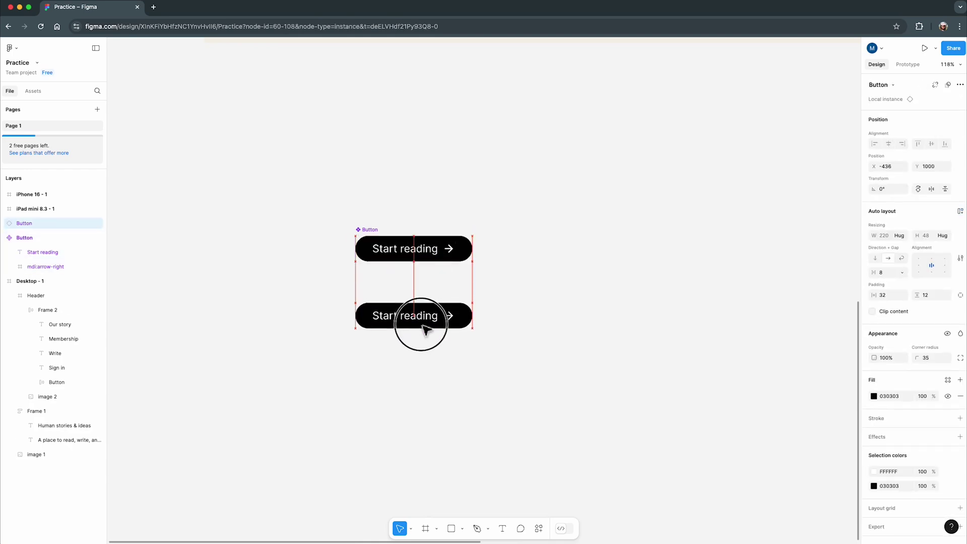
Delete the main Button component and restore it from its remaining instance
click(430, 249)
key(BackSpace)
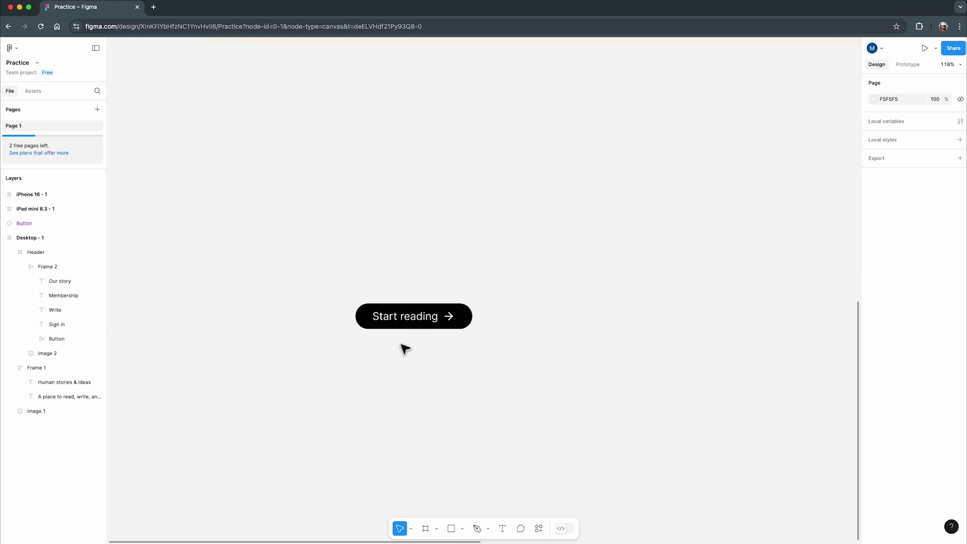
right_click(419, 321)
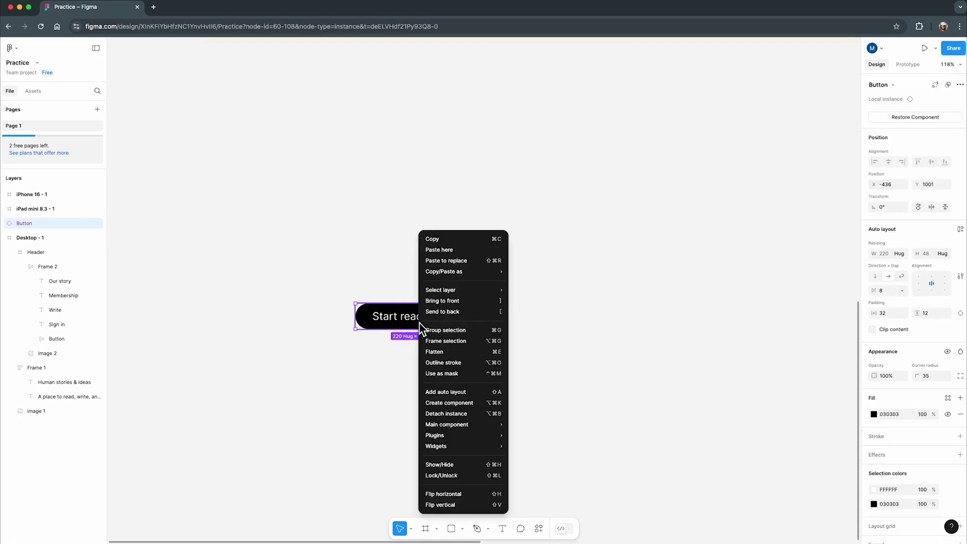
mouse_move(478, 428)
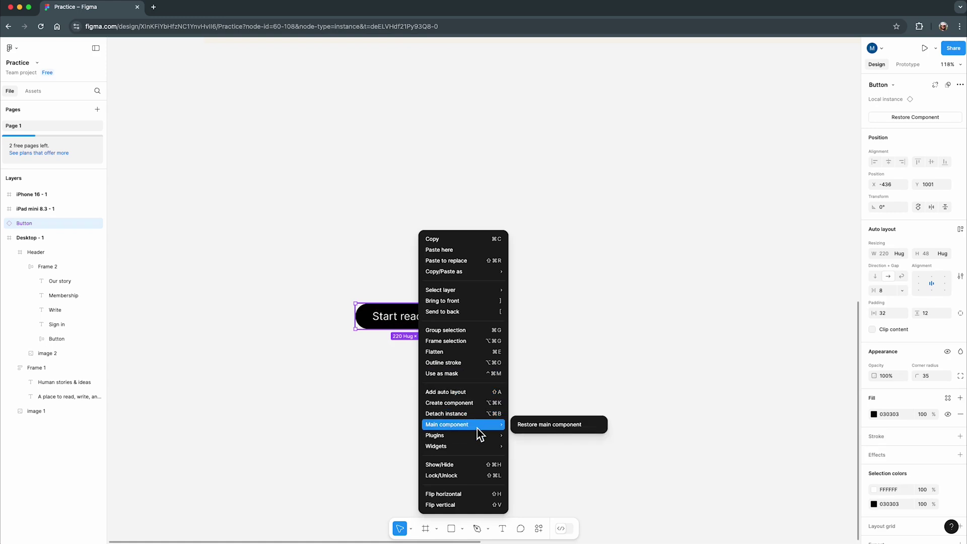
click(546, 426)
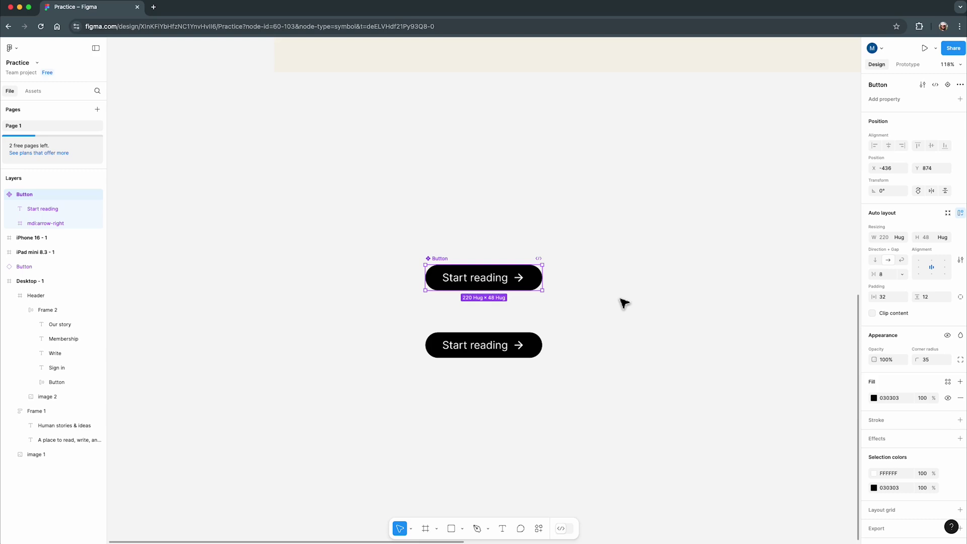
Place two instances of the Button component on the canvas: a duplicate below it and one from the local assets above it
scroll(579, 336, down, 5)
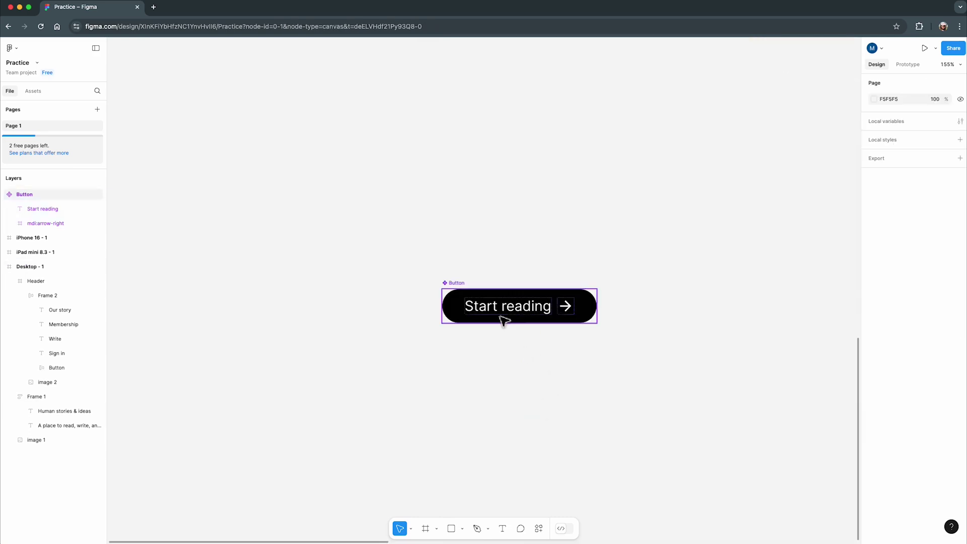
click(506, 317)
alt+drag(513, 321, 519, 386)
click(39, 91)
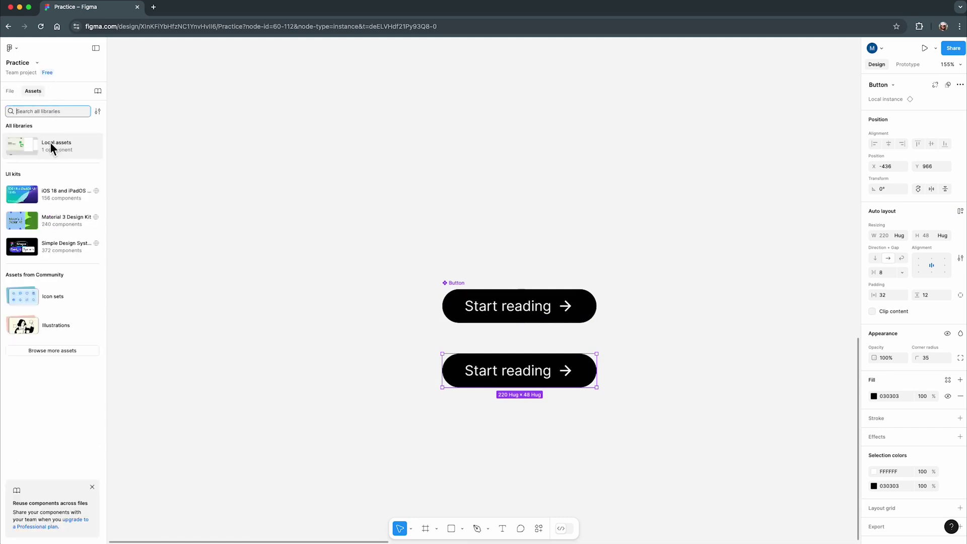
click(73, 148)
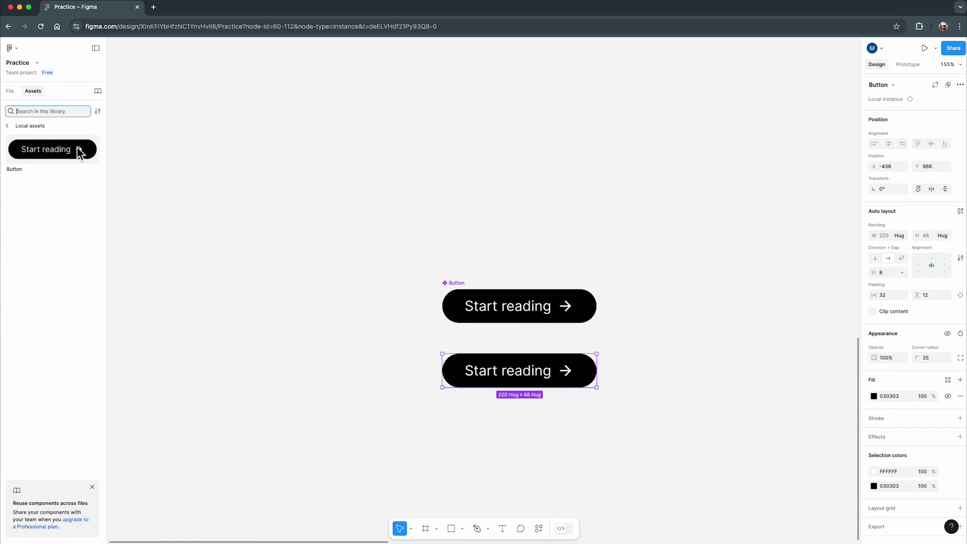
drag(53, 156, 515, 204)
Move the two button instances into Desktop - 1, one beneath the hero subtitle and one after "Sign in" in the header navigation
scroll(475, 294, down, 5)
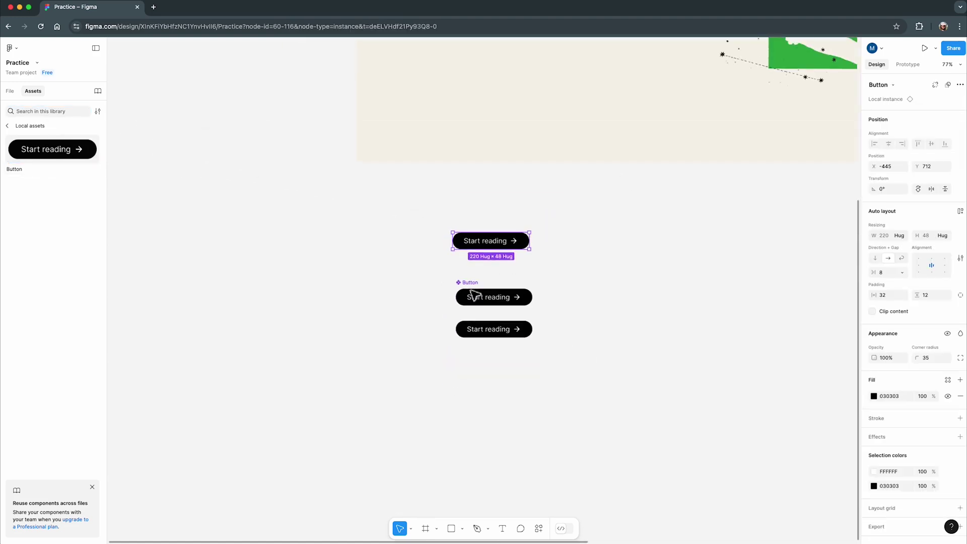
scroll(473, 295, up, 4)
drag(484, 421, 453, 208)
scroll(419, 262, down, 4)
drag(413, 423, 497, 215)
scroll(572, 146, up, 5)
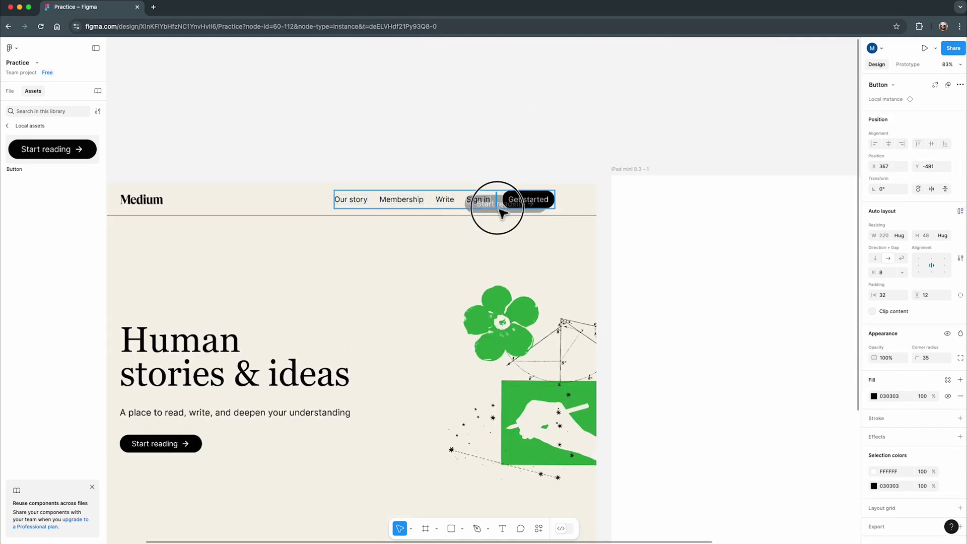
Delete the original non-component button from Frame 2 in the Desktop - 1 header, keeping the new button instance
key(Delete)
double_click(570, 201)
click(620, 209)
double_click(566, 203)
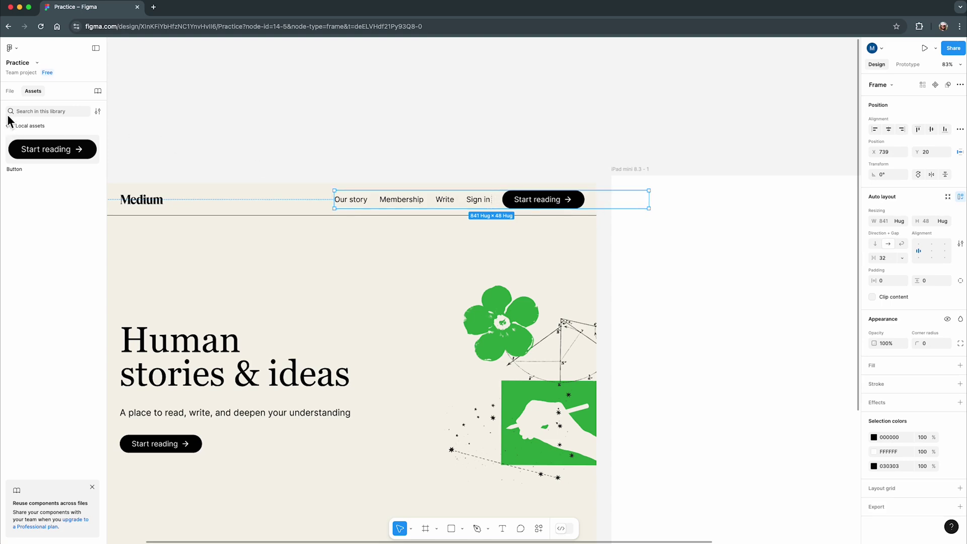
click(9, 91)
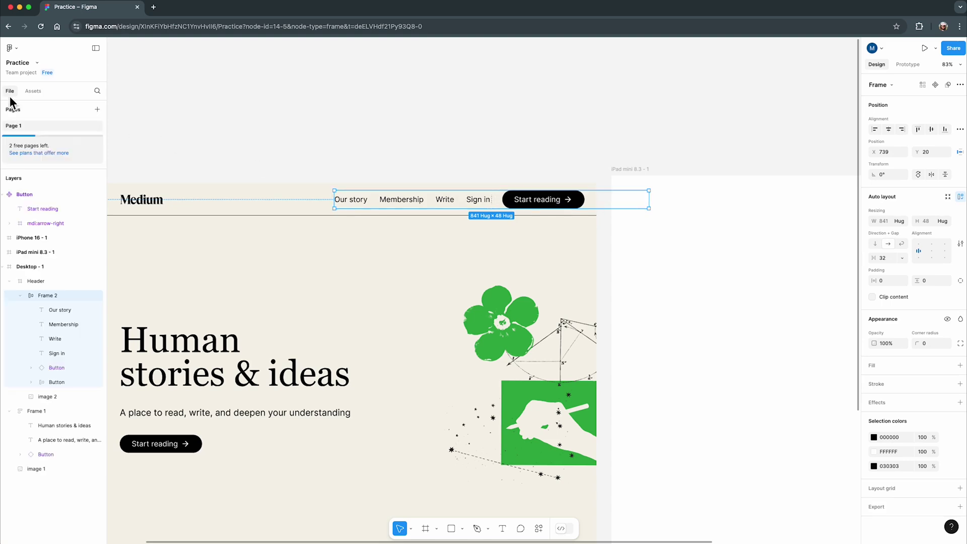
click(58, 366)
click(59, 380)
key(Delete)
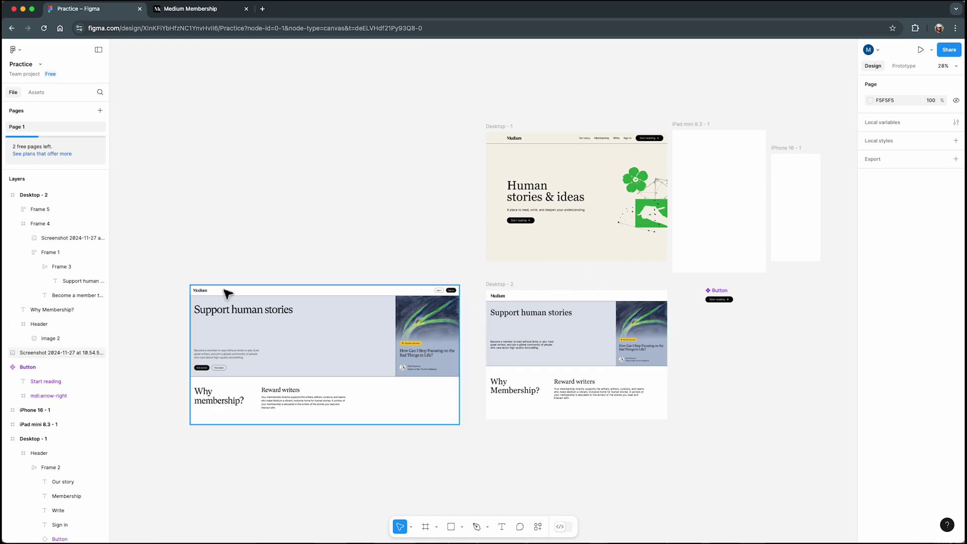
Place Button component instances from the local assets in Desktop - 2, below the membership paragraph and in the header, following the reference screenshot
scroll(208, 376, up, 10)
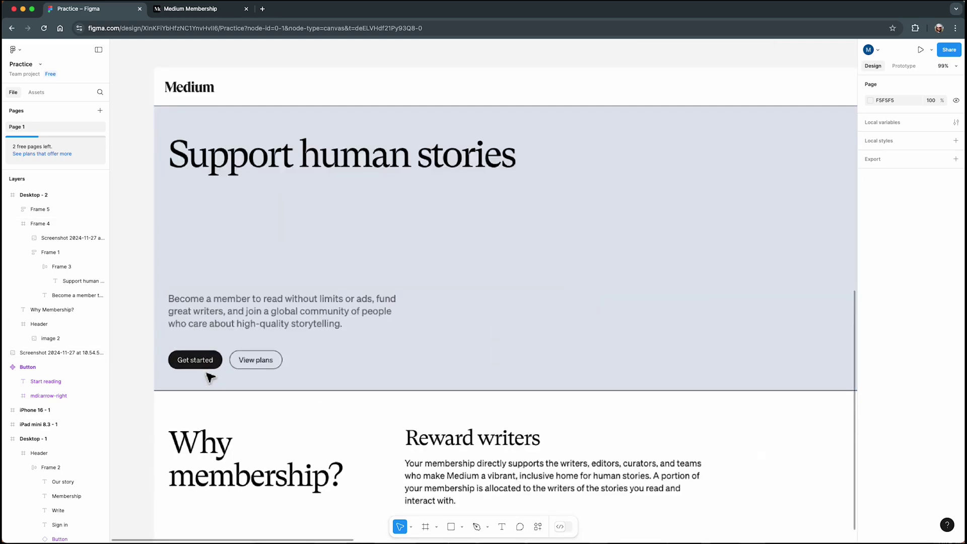
scroll(173, 367, down, 5)
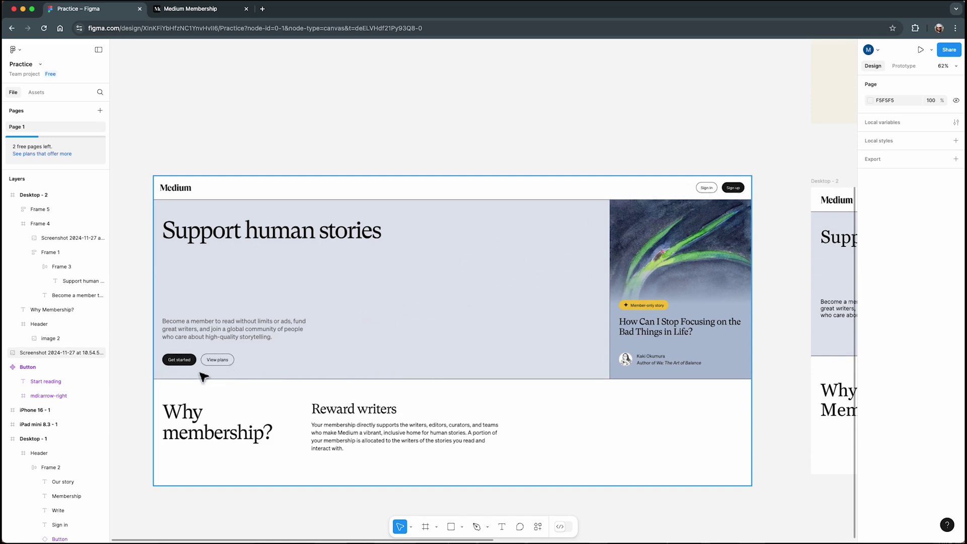
scroll(192, 365, down, 5)
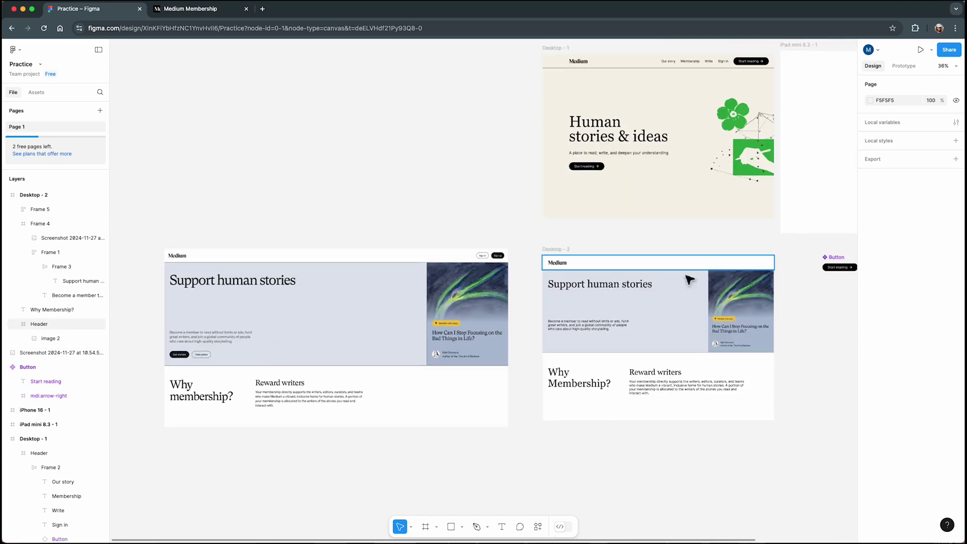
scroll(436, 274, down, 3)
scroll(441, 282, up, 1)
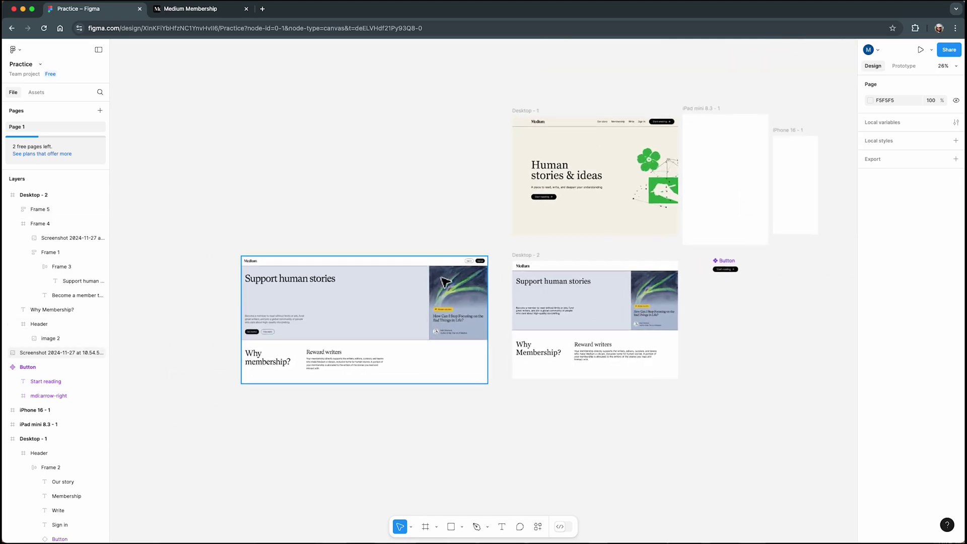
click(36, 92)
drag(53, 150, 655, 262)
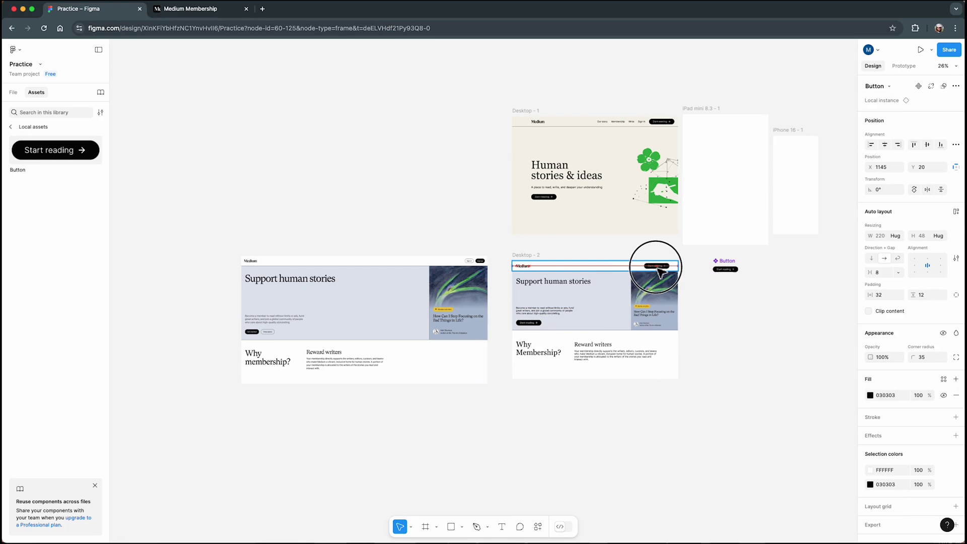
Change the label of the button below the membership paragraph in Desktop - 2 to "Get started"
scroll(278, 315, up, 5)
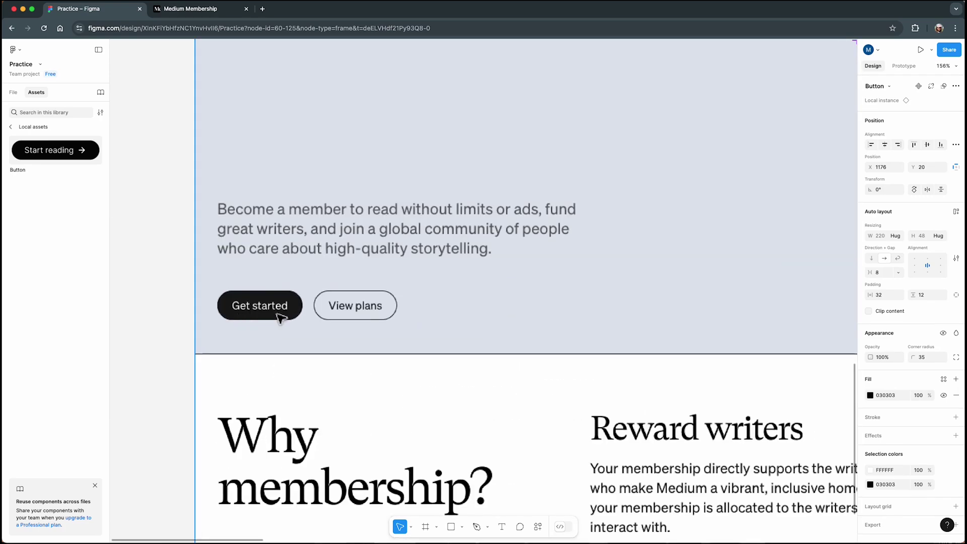
scroll(606, 304, down, 5)
scroll(576, 281, up, 5)
double_click(576, 281)
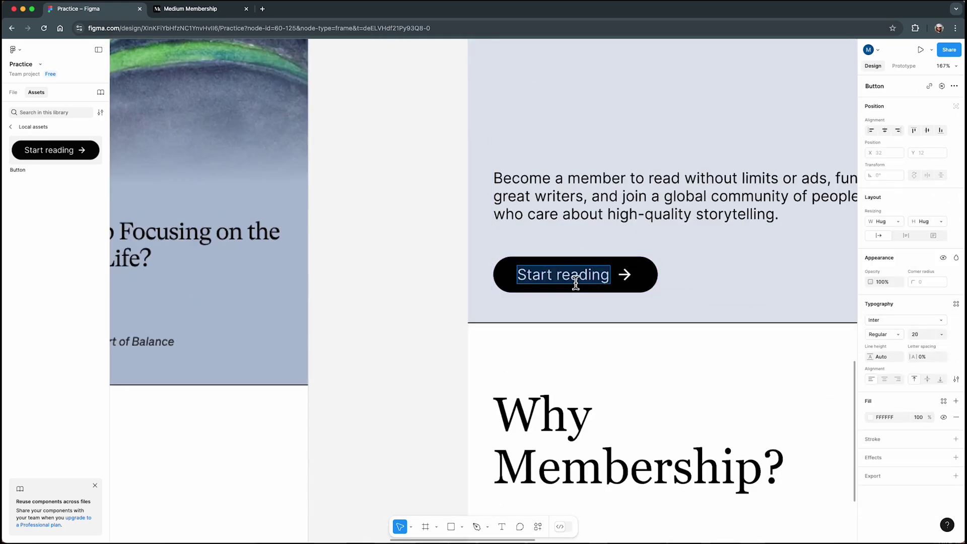
text(Get started)
scroll(432, 318, down, 5)
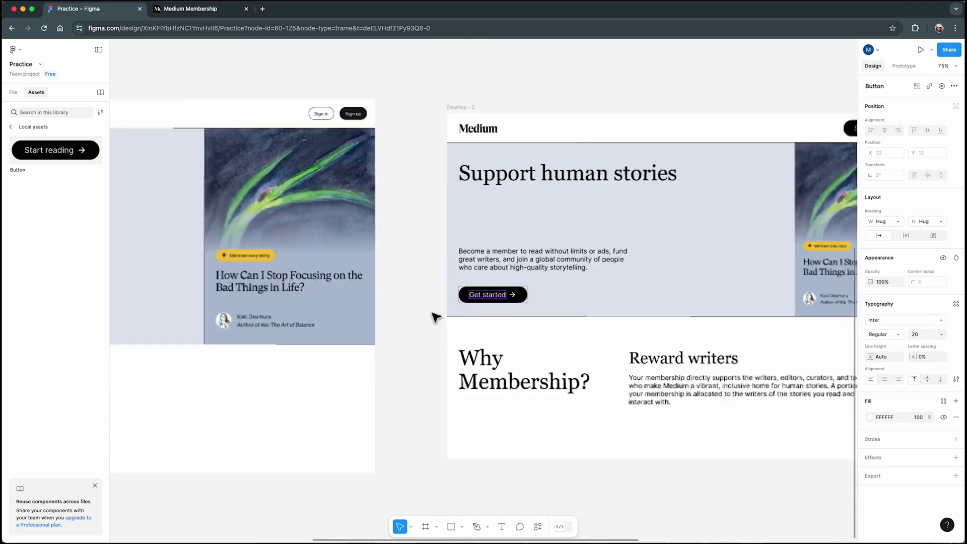
Change the label of the header button in Desktop - 2 to "Sign up"
scroll(421, 222, up, 4)
scroll(421, 223, down, 5)
scroll(625, 251, up, 5)
double_click(615, 233)
text(Sign up)
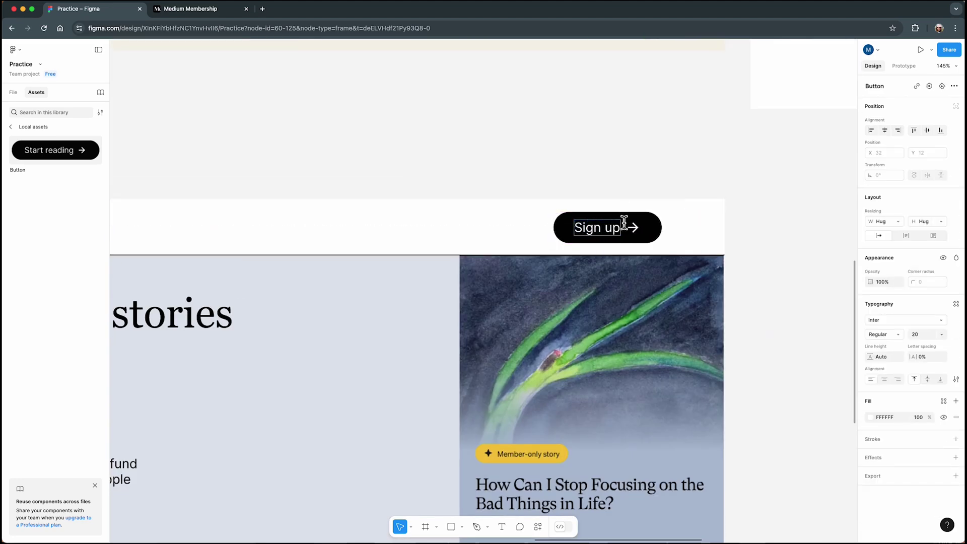
Remove the arrow icon from the "Sign up" button instance in the Desktop - 2 header, following the reference screenshot
click(793, 242)
scroll(793, 242, down, 5)
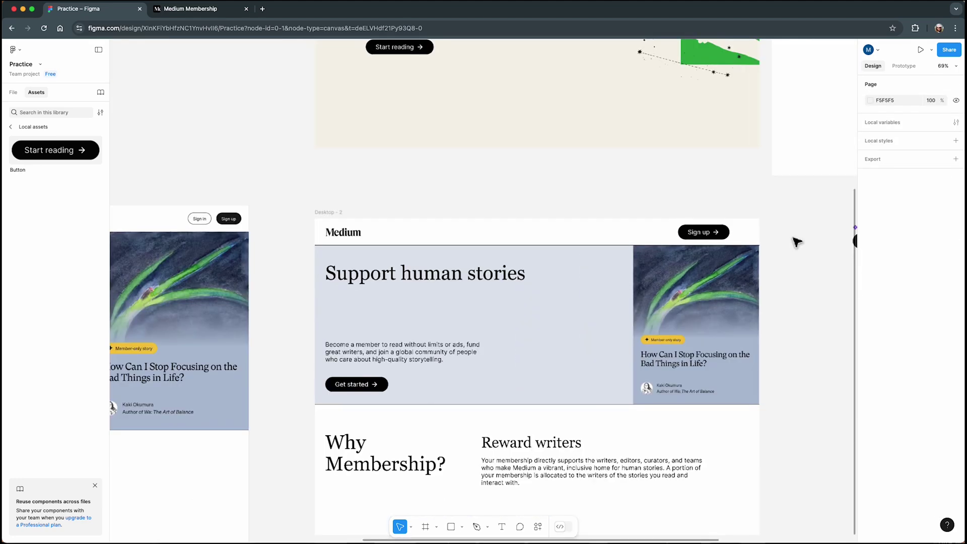
scroll(324, 223, up, 5)
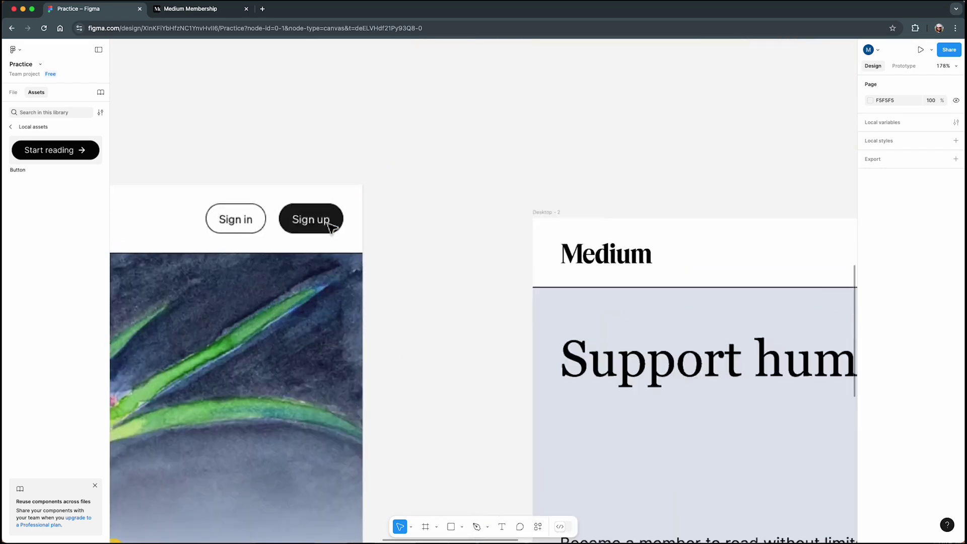
scroll(303, 219, down, 5)
scroll(702, 252, down, 3)
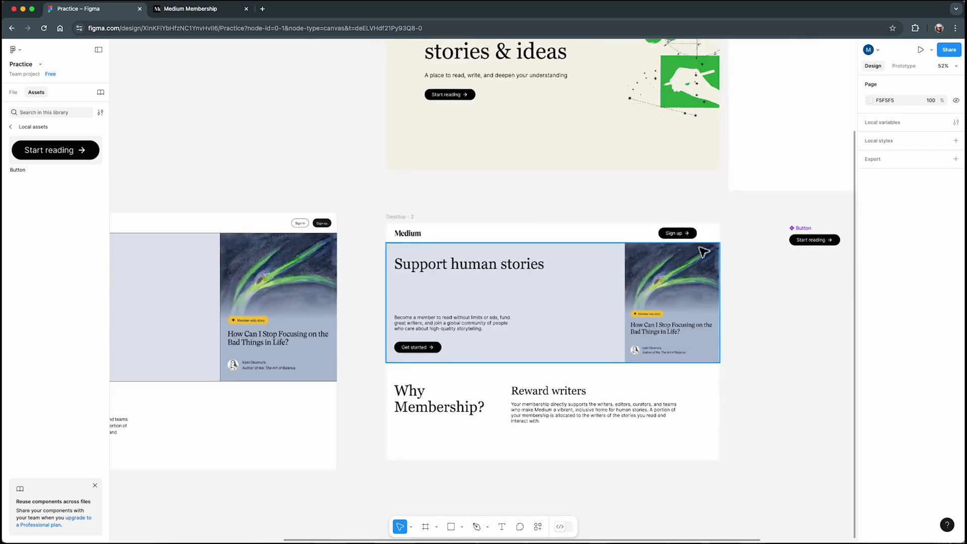
scroll(702, 252, up, 5)
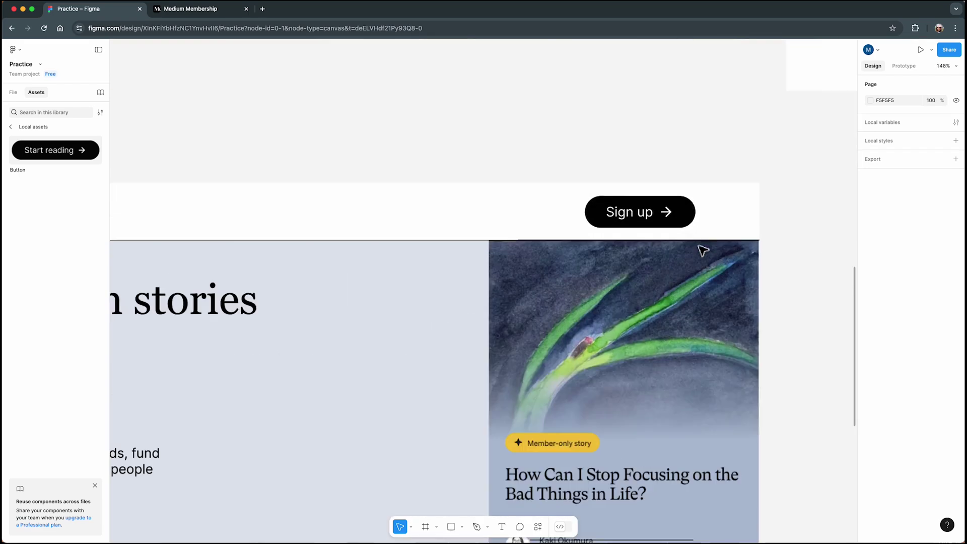
click(670, 216)
double_click(670, 216)
double_click(671, 217)
key(Escape)
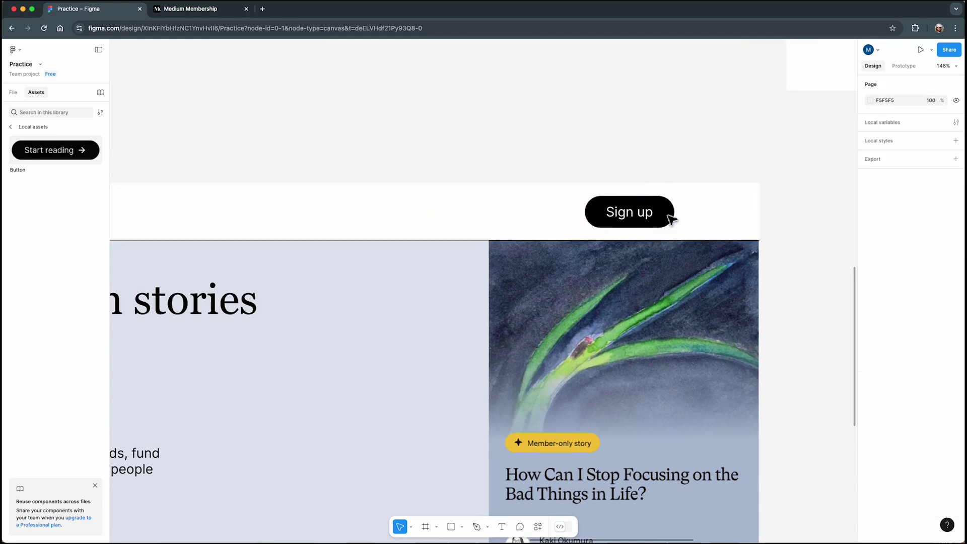
Set the font weight of the "Start reading" label in the main Button component to Bold
scroll(662, 259, down, 5)
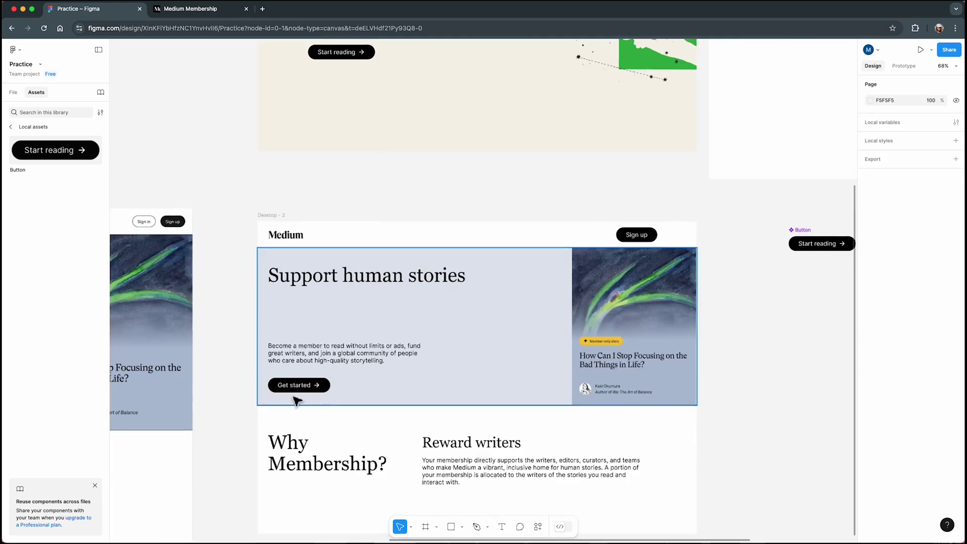
scroll(382, 251, up, 3)
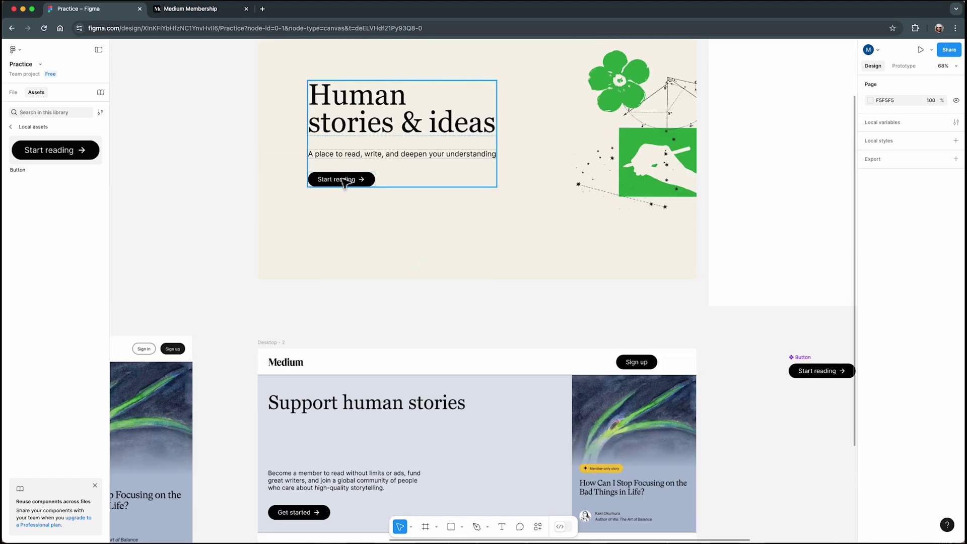
scroll(398, 205, up, 4)
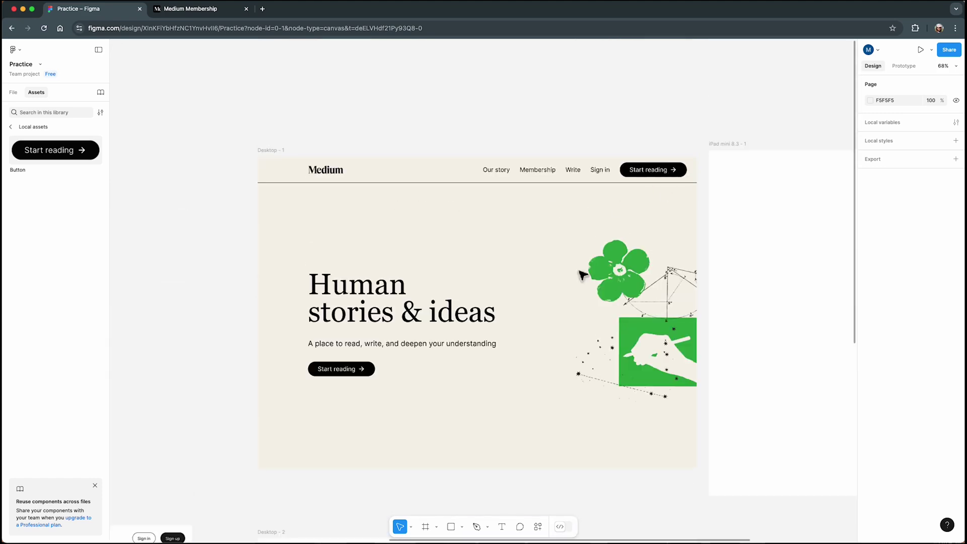
scroll(393, 328, down, 6)
scroll(519, 294, down, 3)
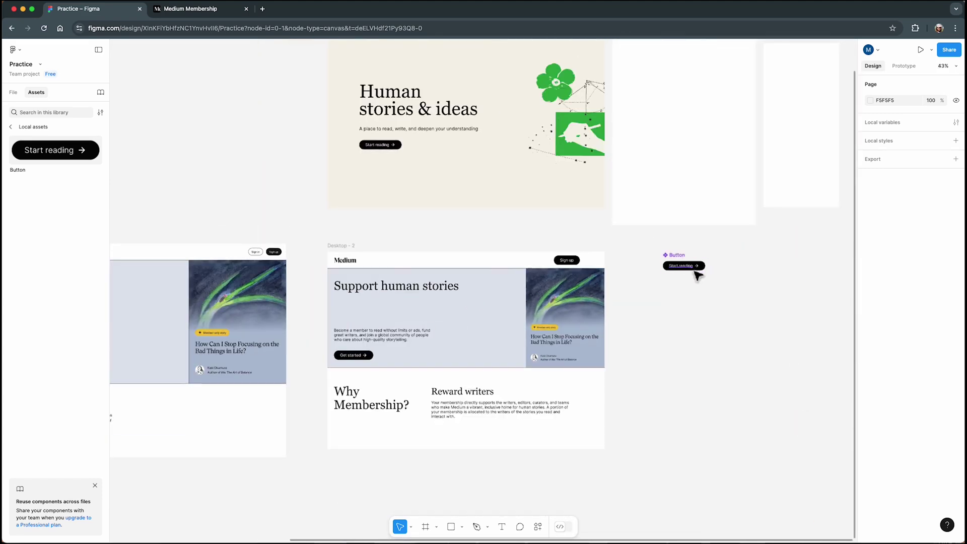
scroll(695, 274, up, 10)
click(673, 266)
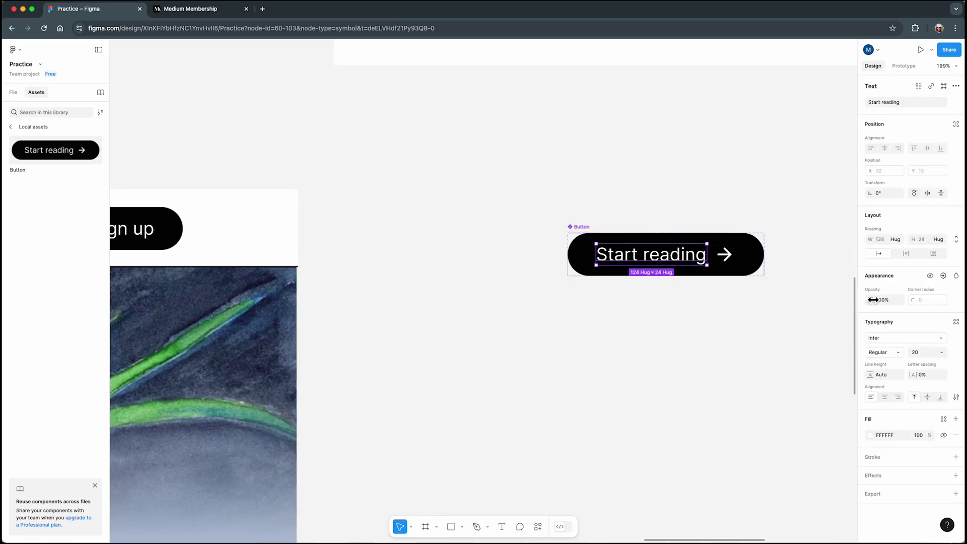
click(897, 351)
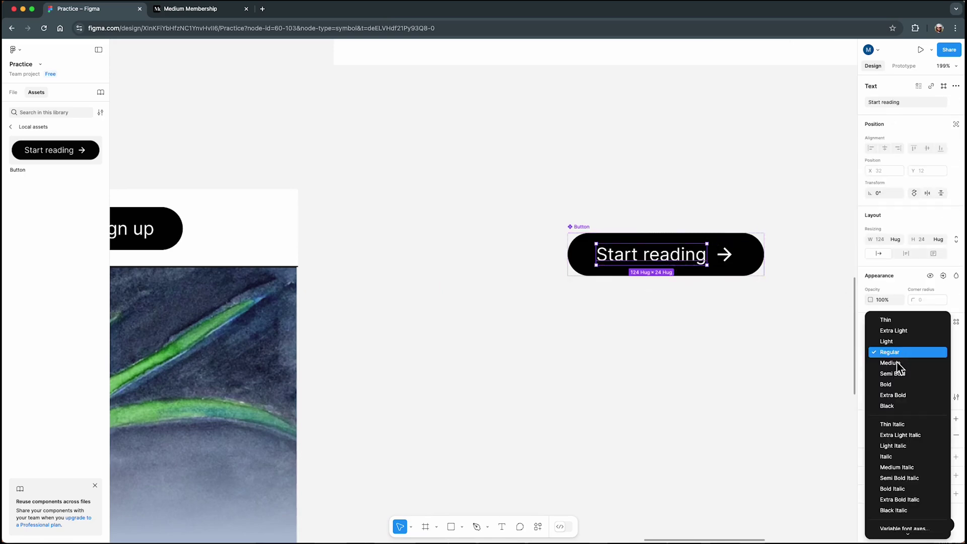
click(897, 384)
Examine the label weight of the button instances in Desktop - 2 and Desktop - 1
scroll(831, 365, down, 5)
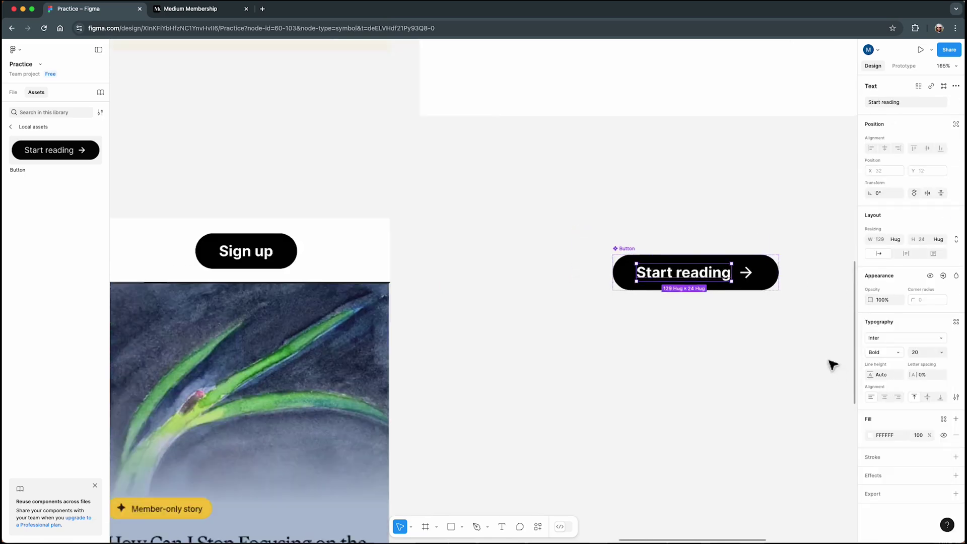
scroll(702, 350, down, 4)
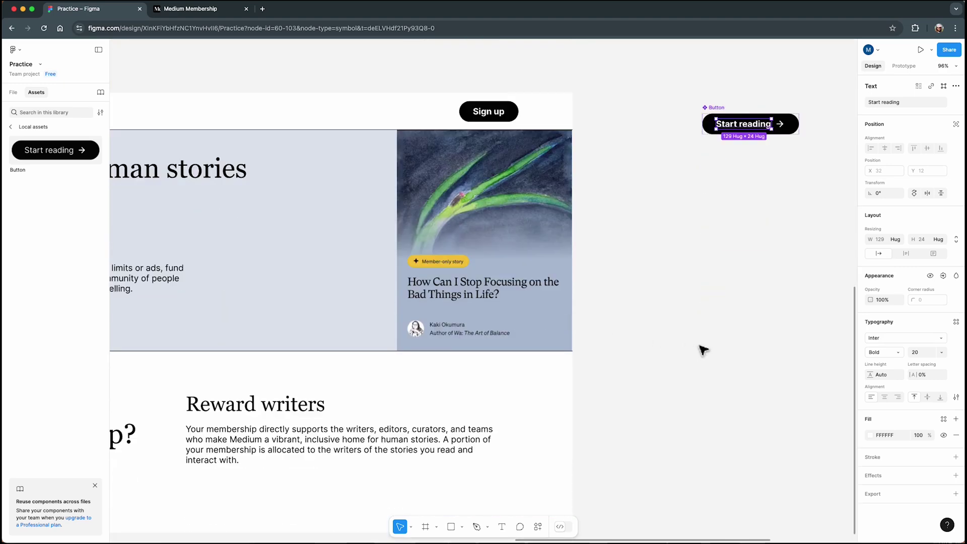
scroll(392, 280, down, 3)
scroll(275, 337, up, 5)
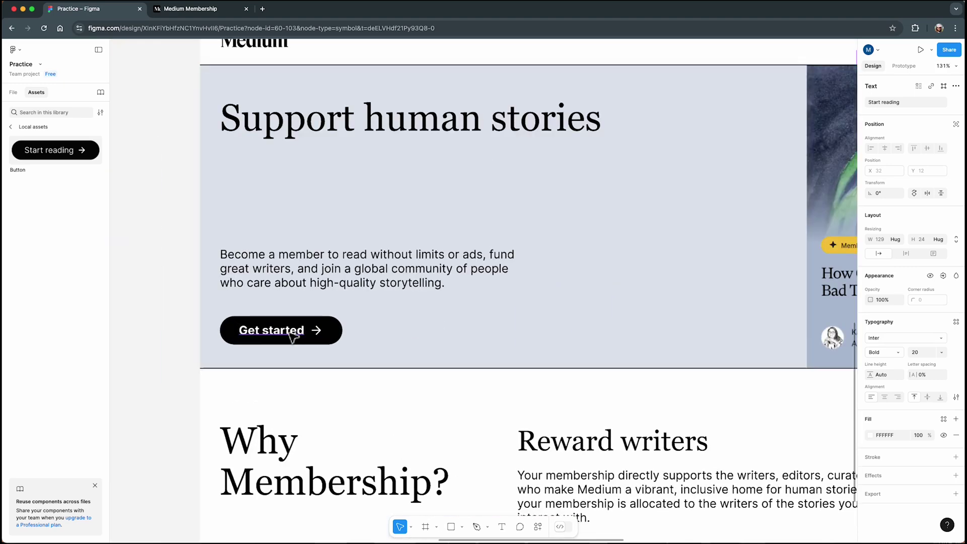
scroll(294, 331, down, 5)
scroll(442, 286, up, 3)
scroll(285, 244, up, 3)
scroll(296, 242, up, 2)
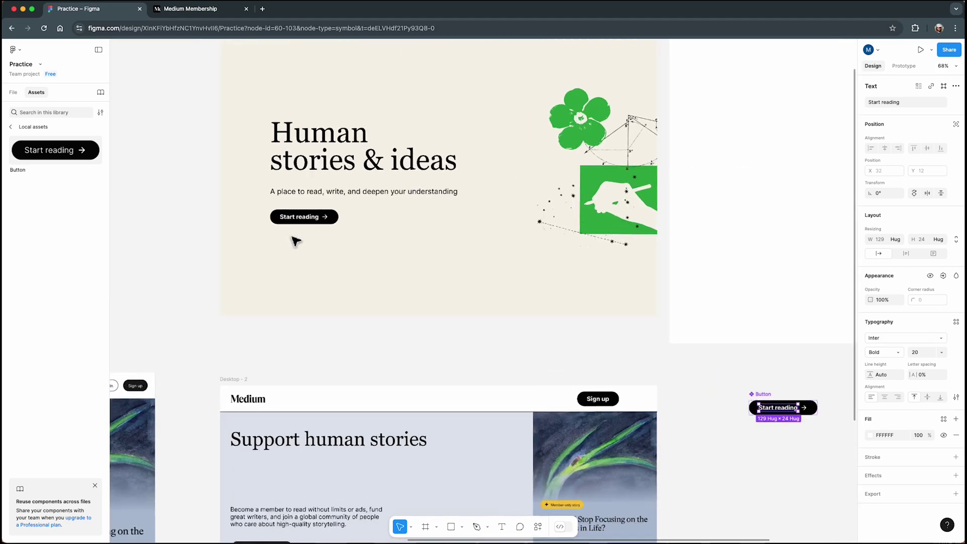
scroll(350, 230, up, 4)
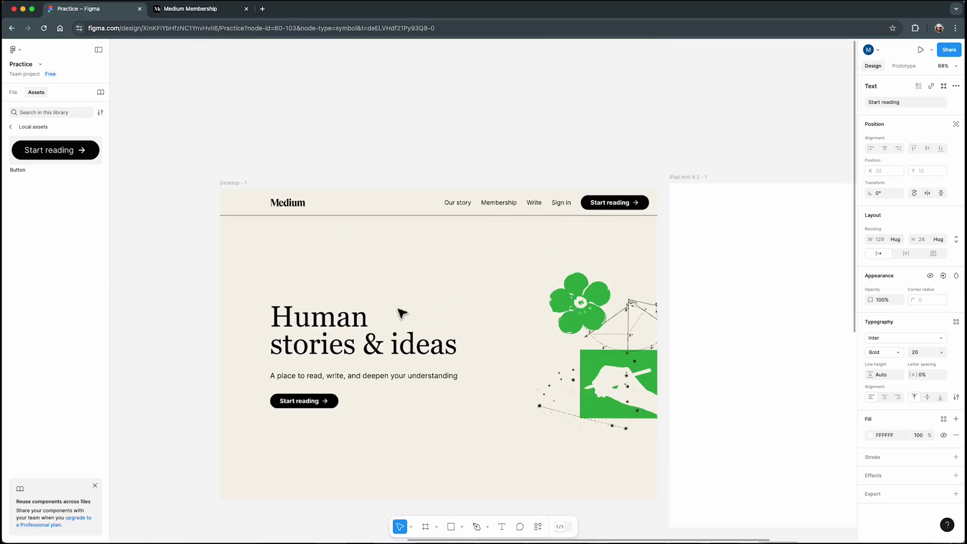
scroll(363, 320, down, 5)
scroll(453, 332, down, 5)
Undo the Bold weight change on the main Button component's label and clear the selection
click(532, 301)
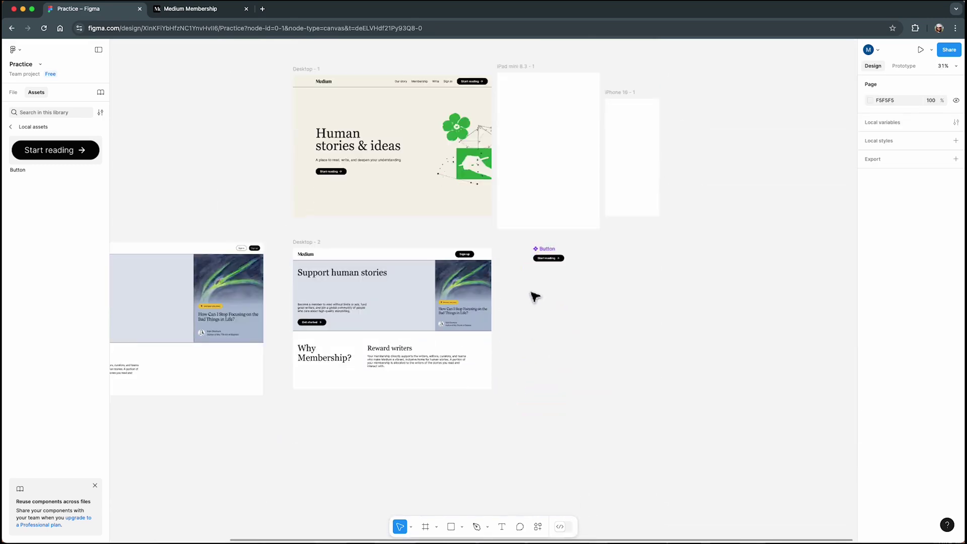
scroll(528, 282, up, 3)
scroll(529, 276, up, 2)
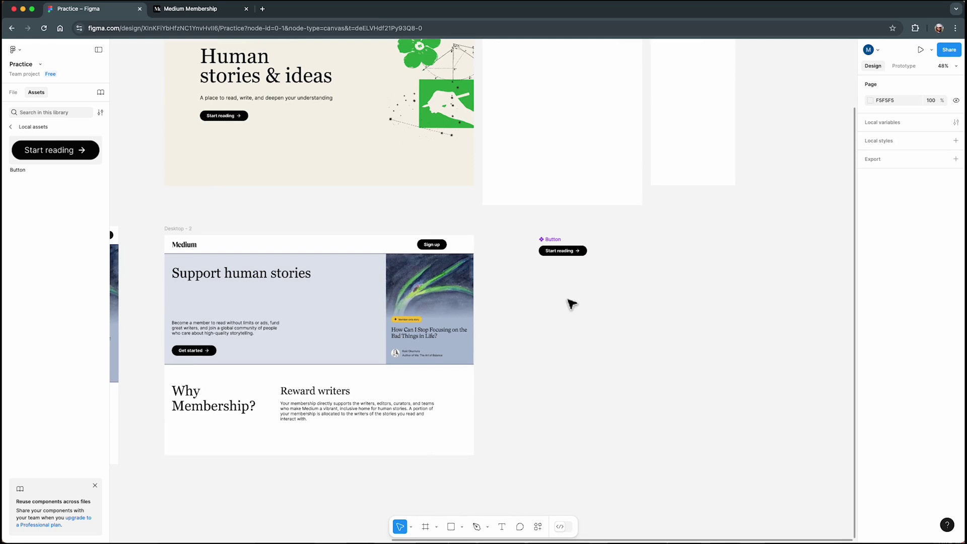
key(Tab)
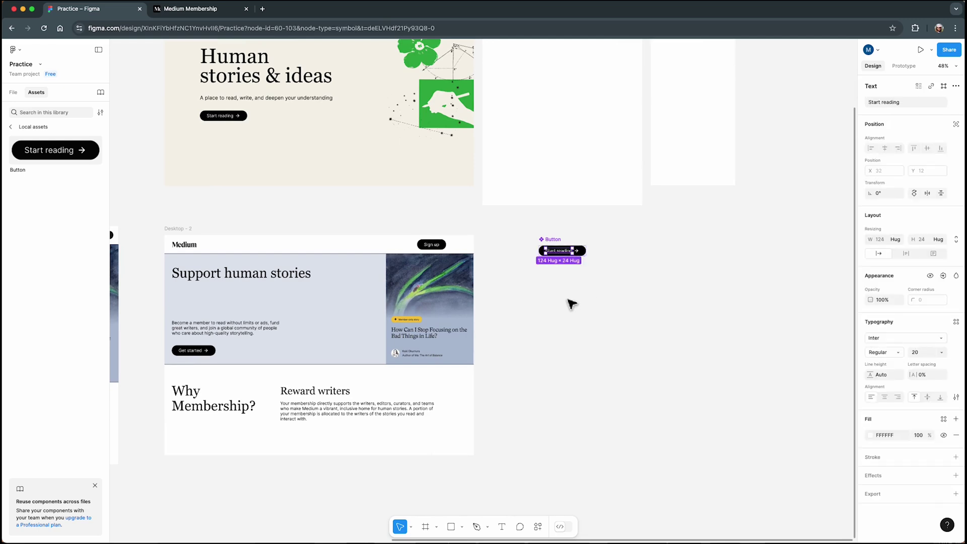
click(572, 303)
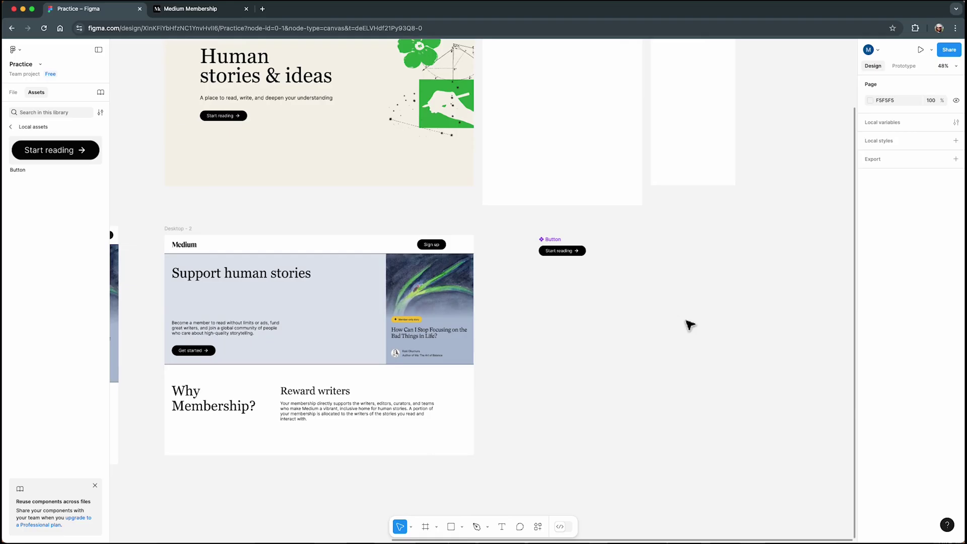
Check the outlined "View plans" button in the reference screenshot and add a second variant to the main Button component
scroll(687, 324, down, 5)
scroll(297, 332, up, 10)
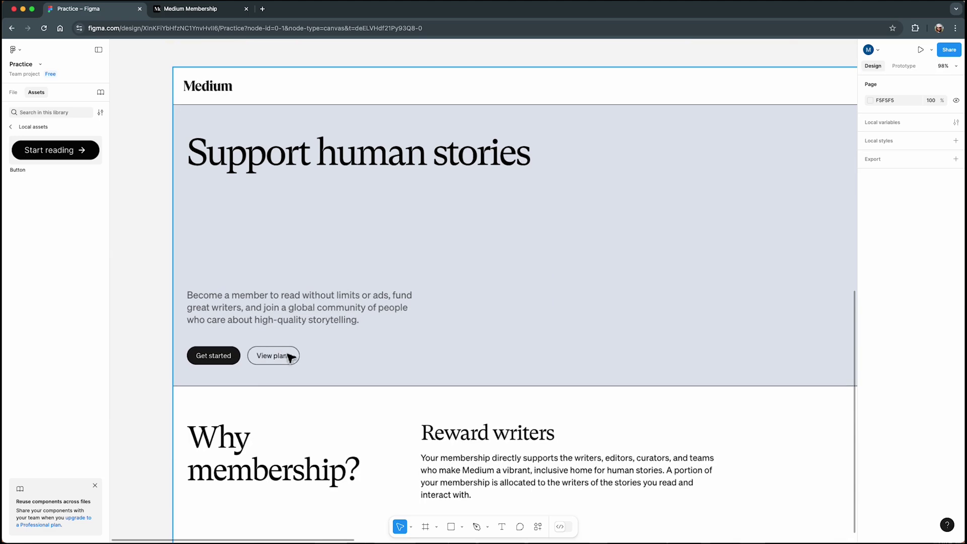
scroll(147, 351, down, 6)
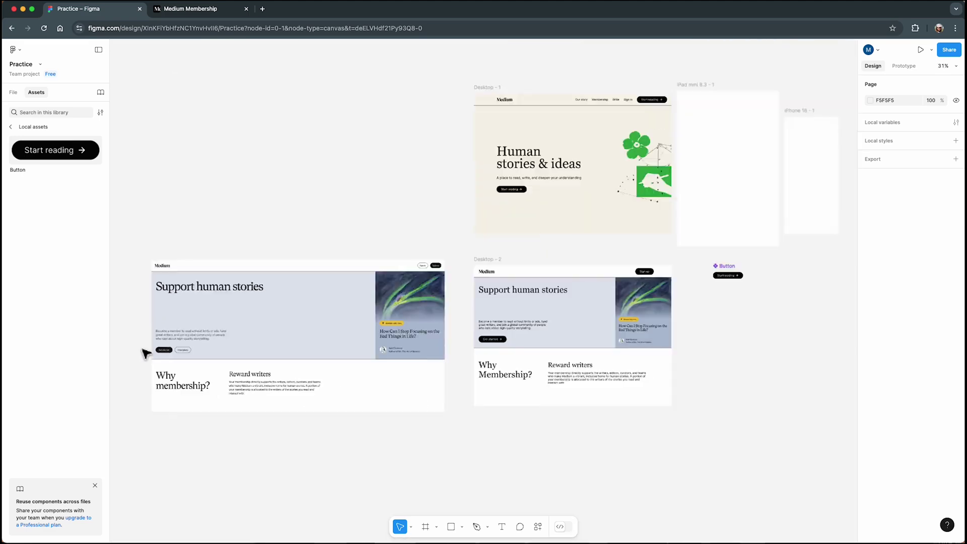
scroll(530, 342, up, 1)
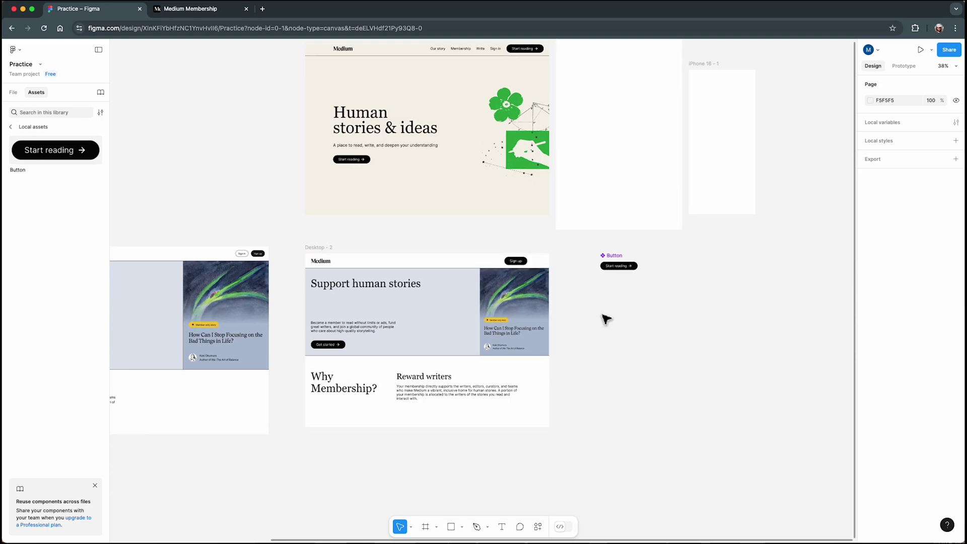
scroll(670, 295, up, 1)
scroll(670, 294, up, 8)
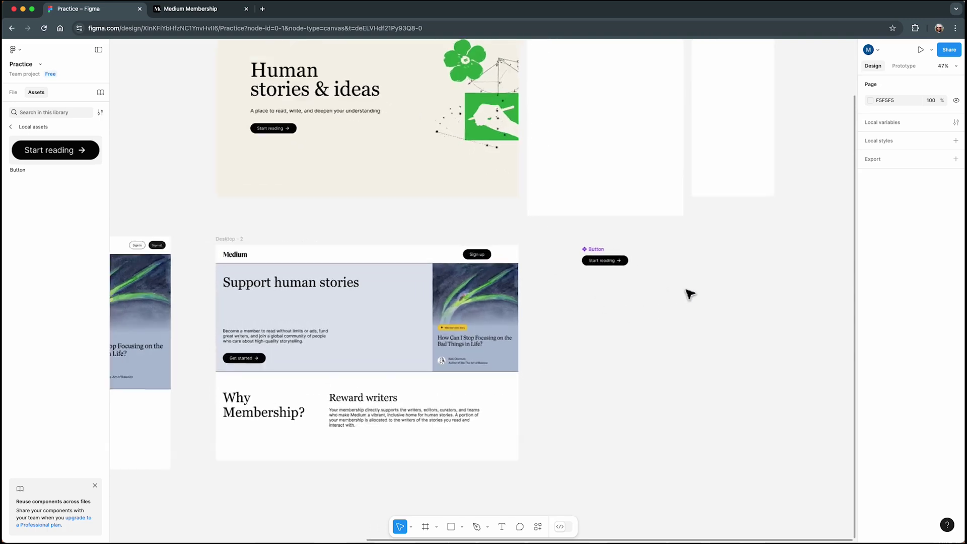
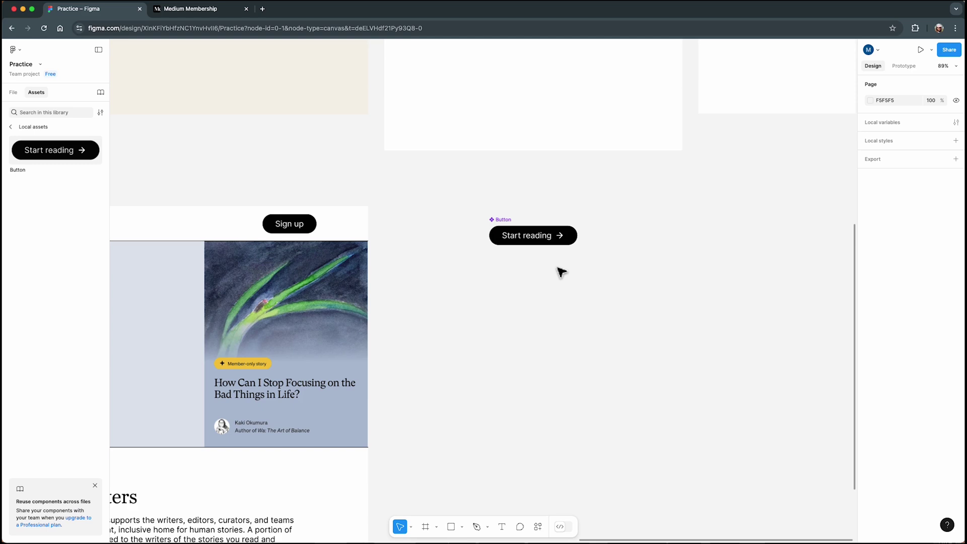
click(520, 235)
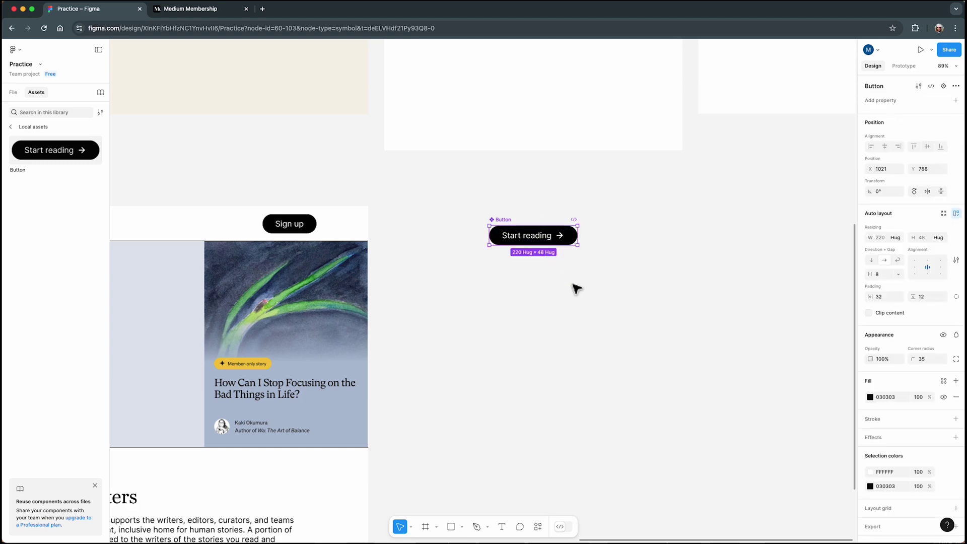
click(944, 86)
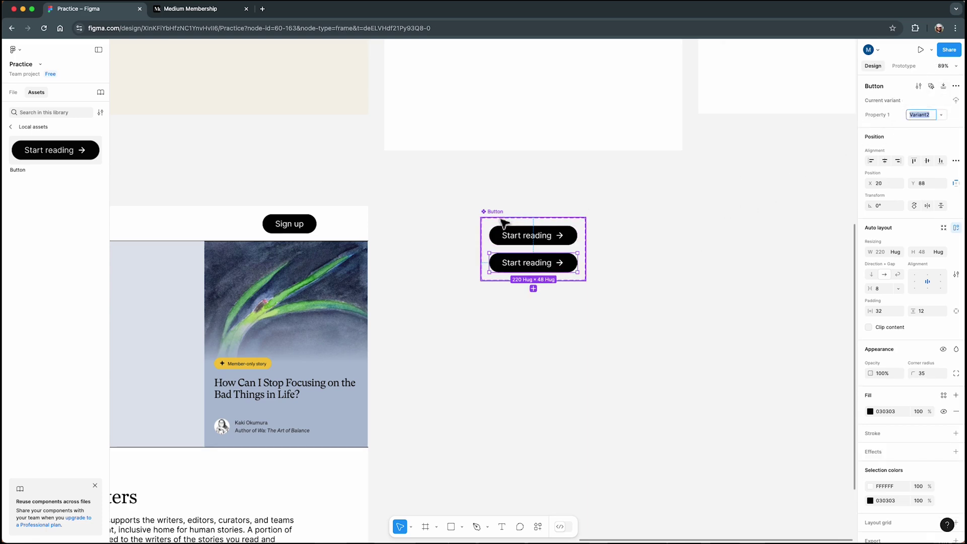
Rename the Button component's variant property to "Type" and set the upper variant's value to "Primary"
scroll(504, 222, up, 5)
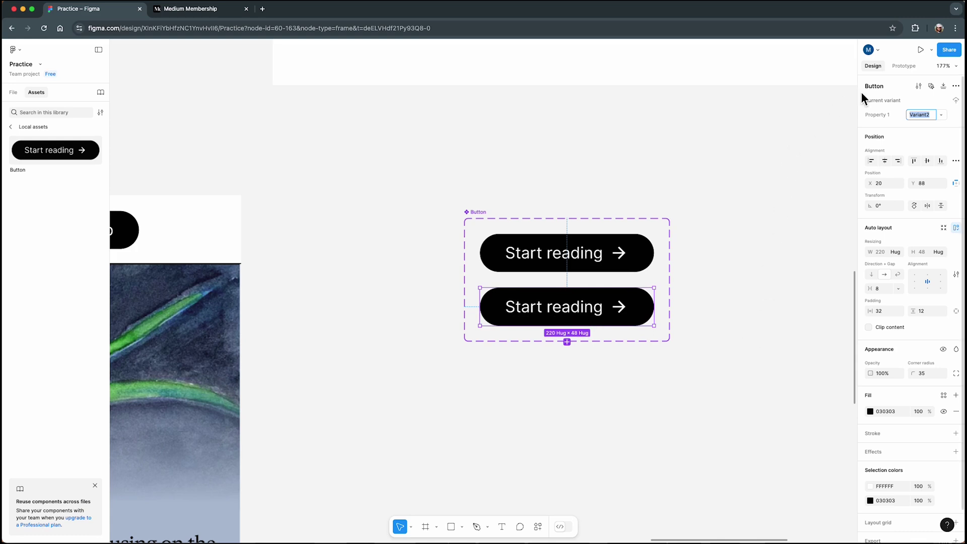
double_click(878, 116)
text(Type)
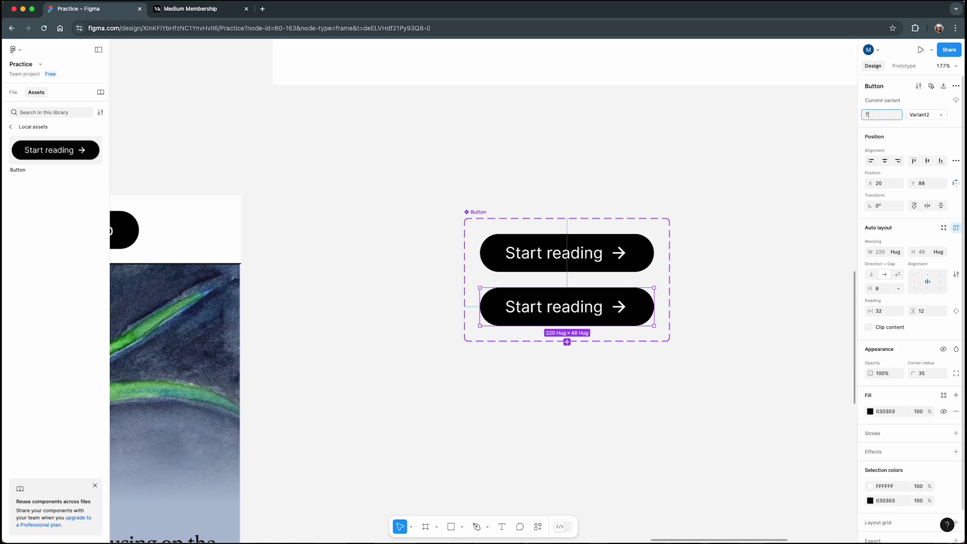
click(652, 263)
click(926, 116)
text(Primar)
click(803, 150)
Set the Type value of the lower Button variant to "Secondary"
click(638, 316)
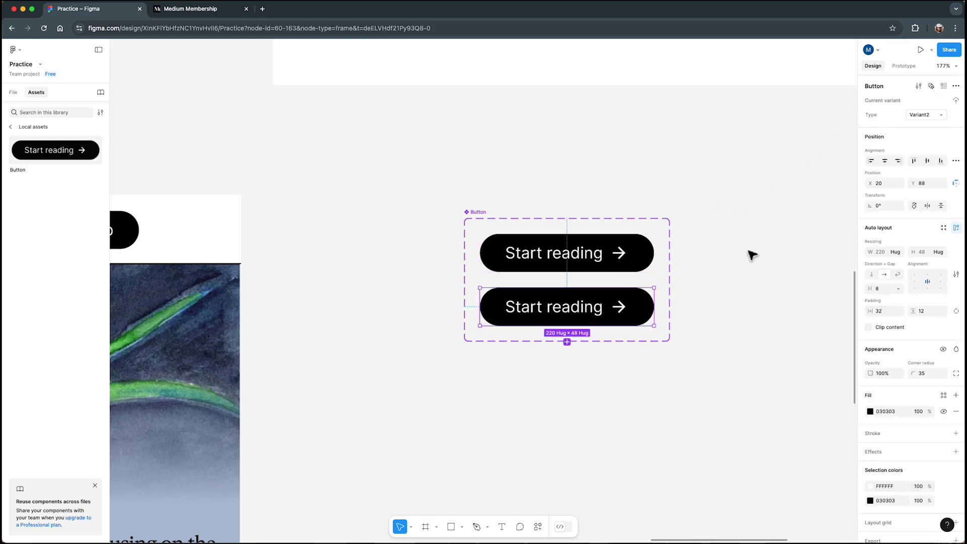
text(Secondary)
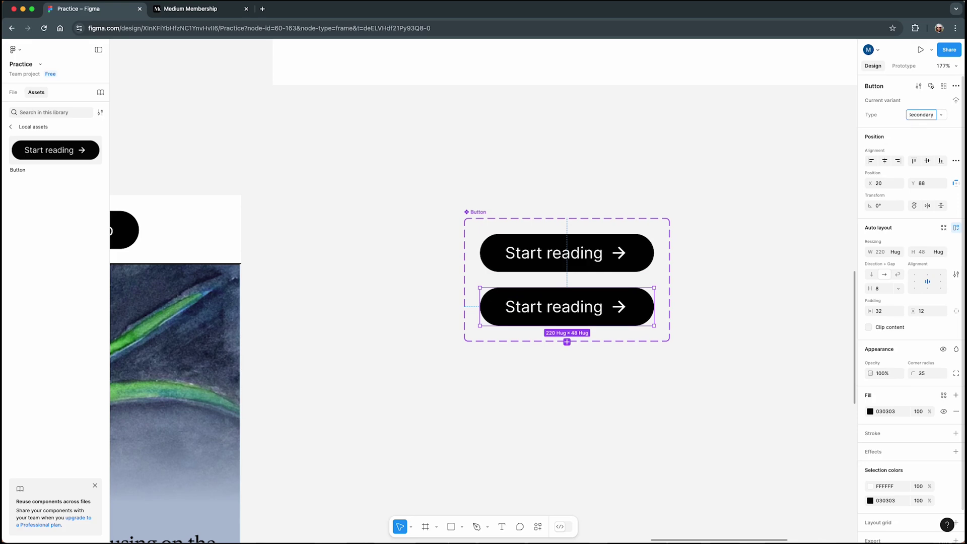
click(811, 136)
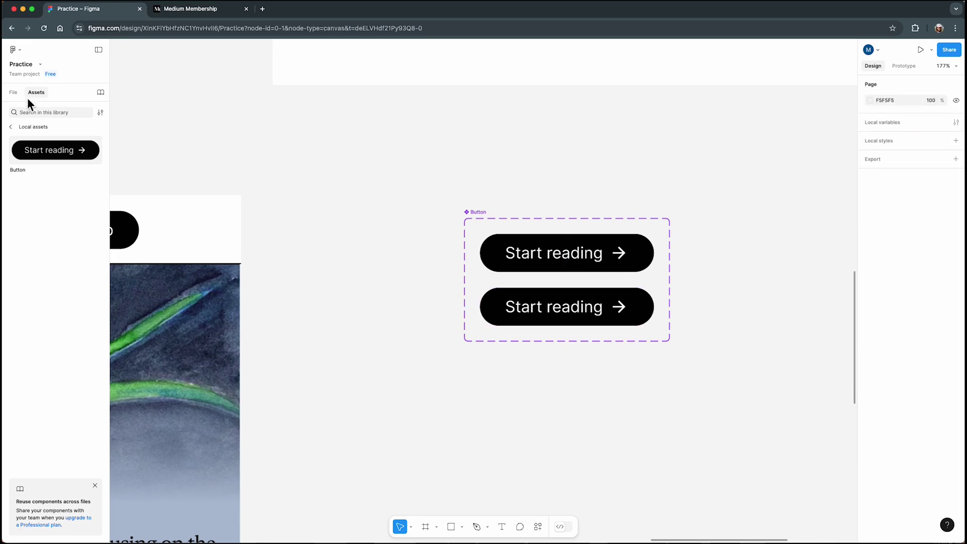
Show the file's layers and select the whole Button component set to review its variants and Type property
click(11, 93)
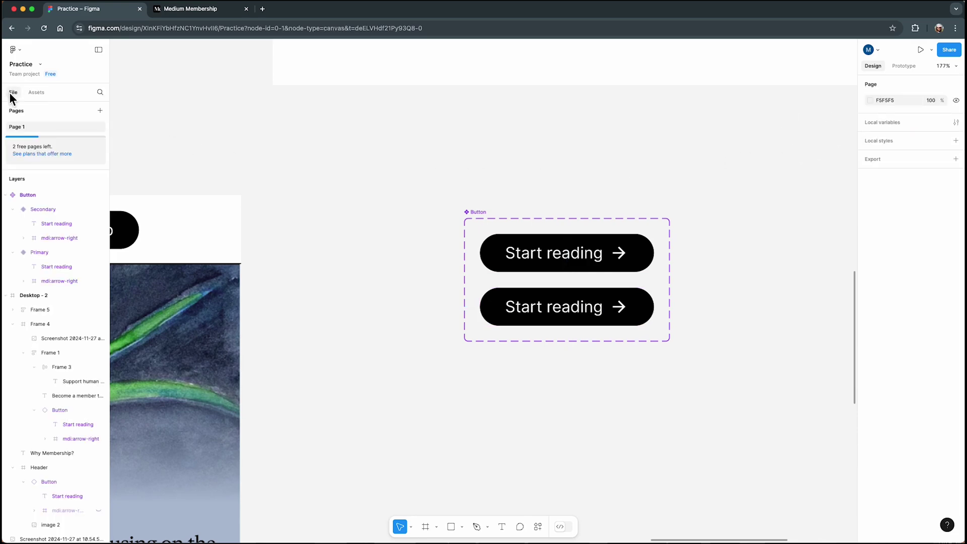
click(473, 217)
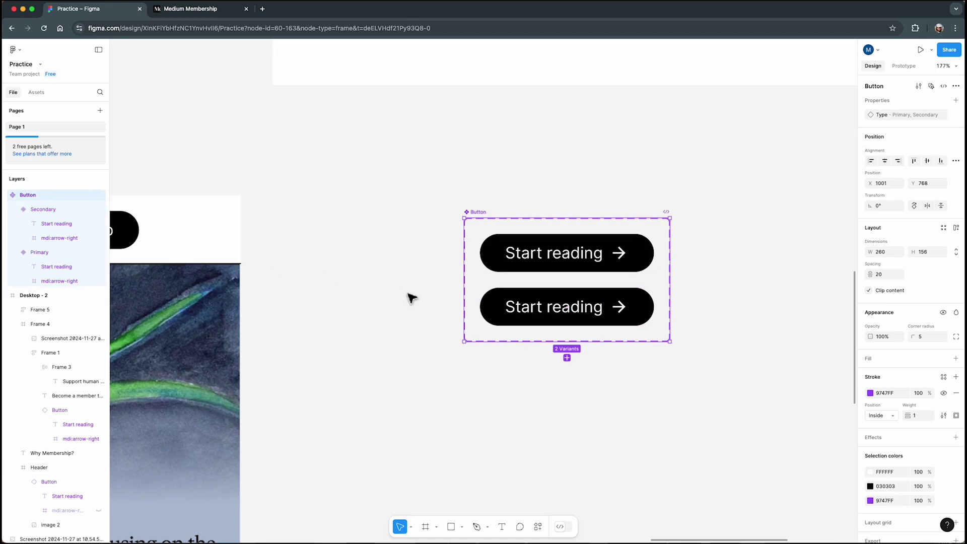
scroll(758, 358, down, 5)
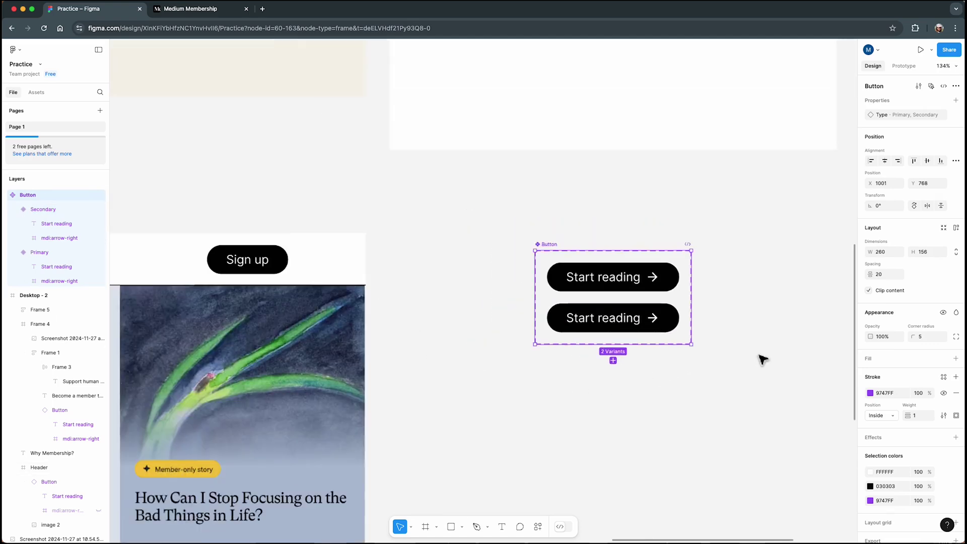
Remove the Secondary Button variant's fill and add an inside stroke of 000000 with weight 1
scroll(763, 359, down, 3)
scroll(763, 359, up, 3)
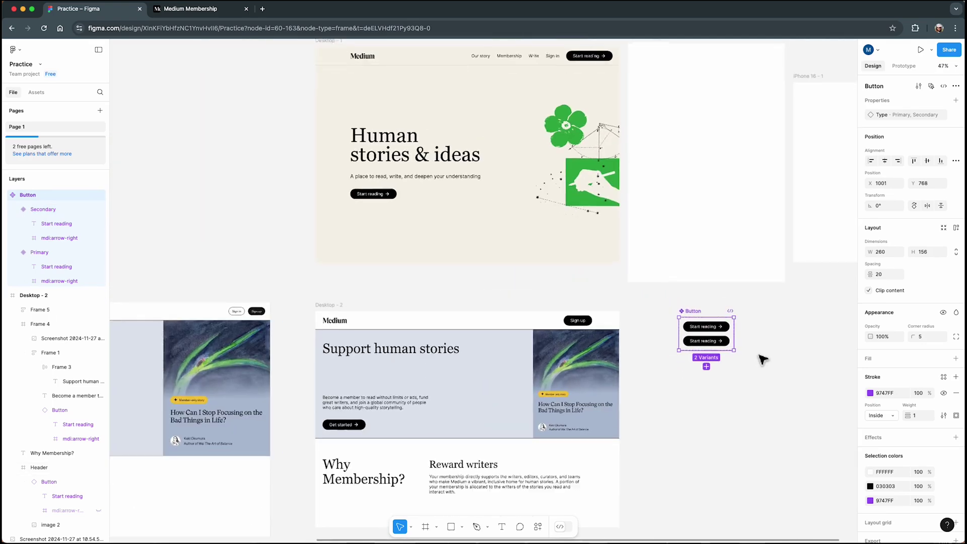
ctrl+scroll(751, 358, up, 5)
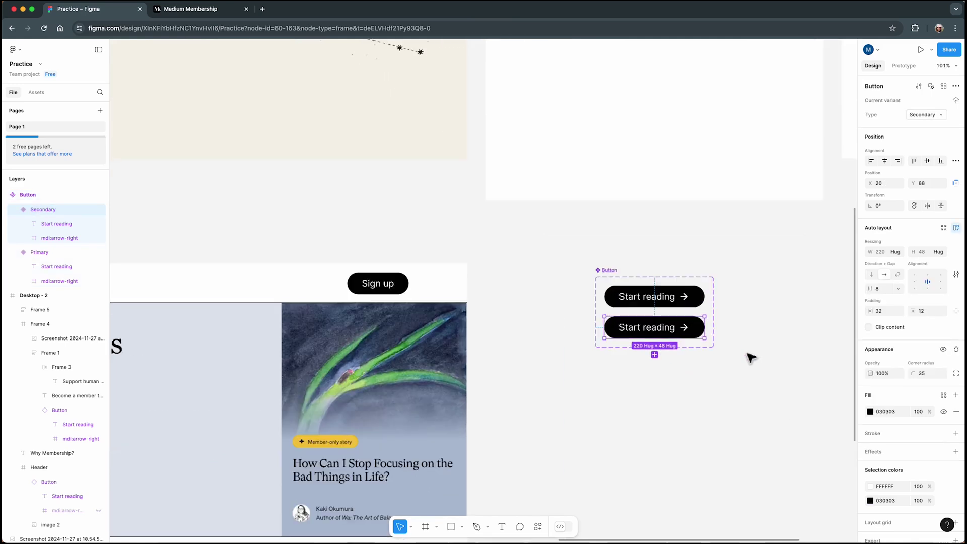
click(957, 411)
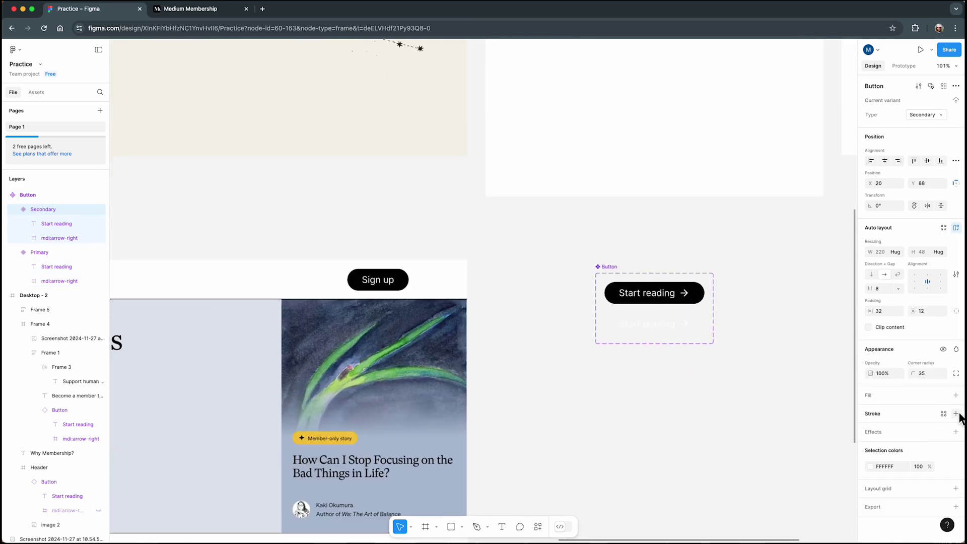
click(956, 414)
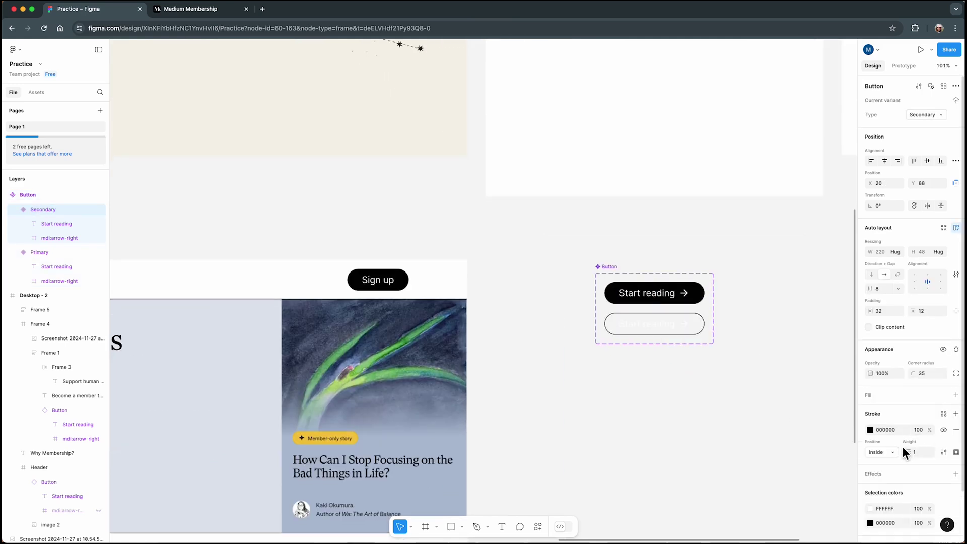
Change the Secondary variant's white label and arrow colour to 030303
click(871, 508)
drag(752, 373, 750, 426)
click(849, 289)
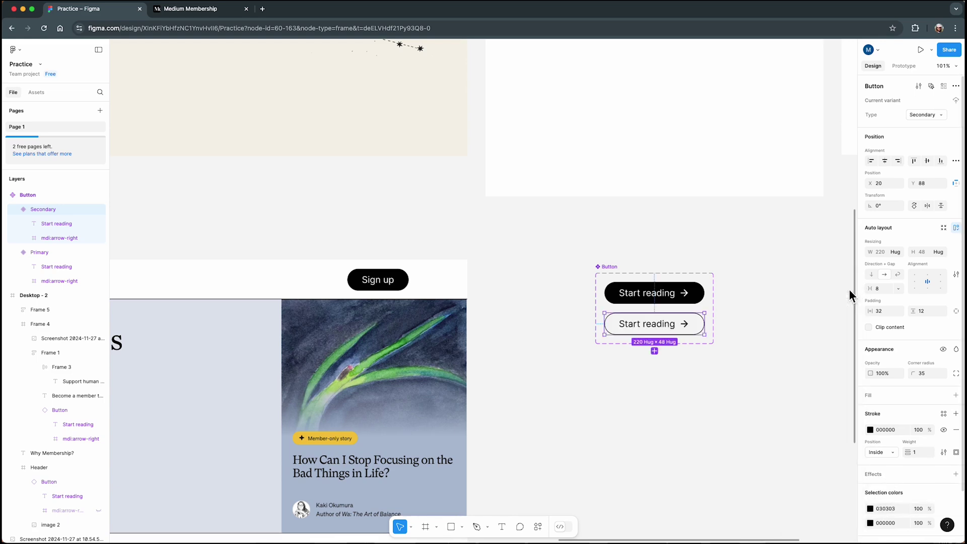
click(771, 316)
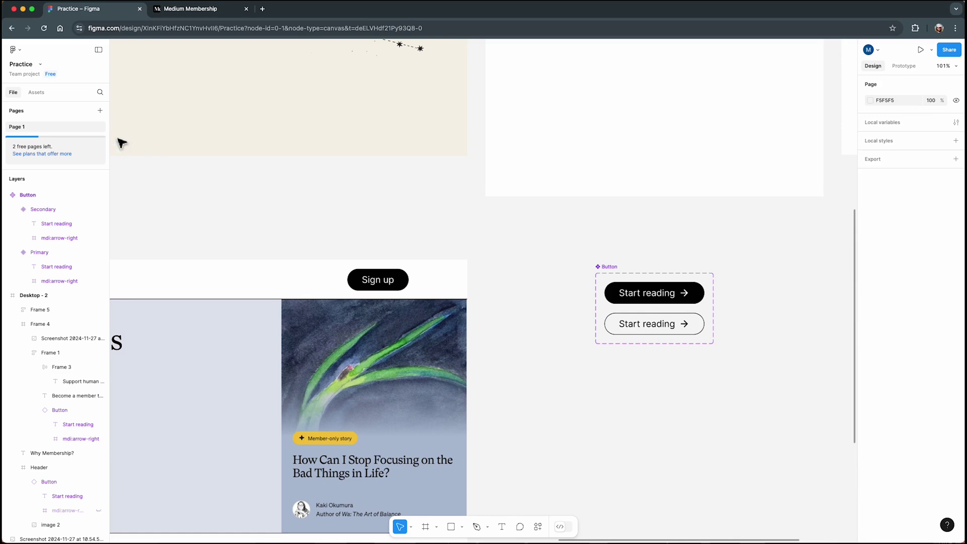
Place a Button instance from the local assets above the Desktop - 2 frame and set its Type to Secondary
click(41, 94)
drag(46, 150, 309, 227)
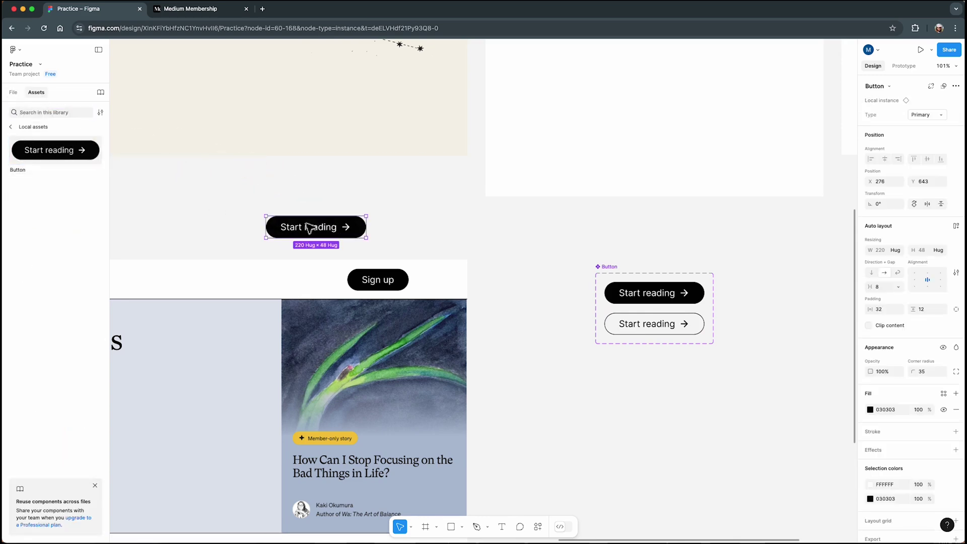
click(944, 116)
click(912, 125)
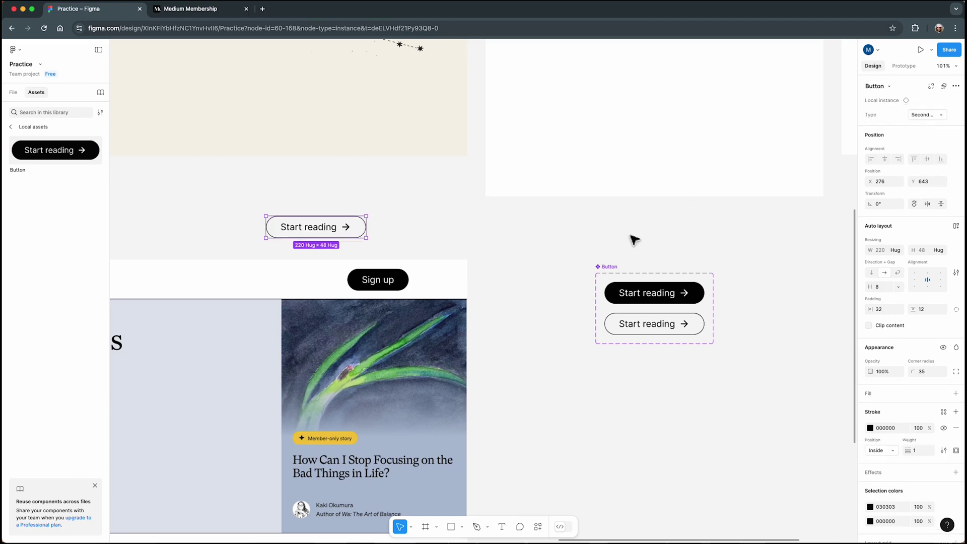
Move the outlined Button instance into the Desktop - 2 header, just before the "Sign up" button
scroll(760, 252, down, 5)
click(547, 245)
drag(547, 245, 532, 267)
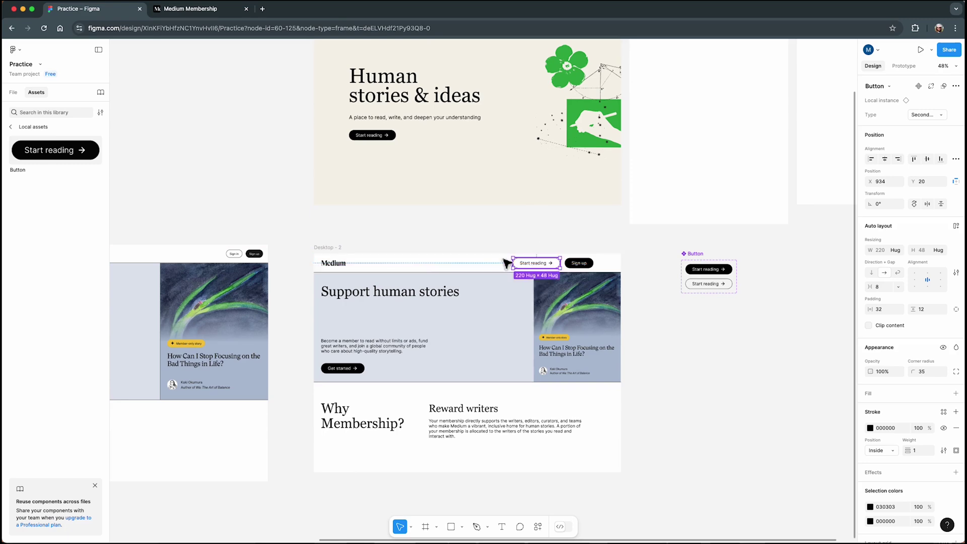
Change the outlined header button's label to "Sign in"
scroll(241, 263, up, 3)
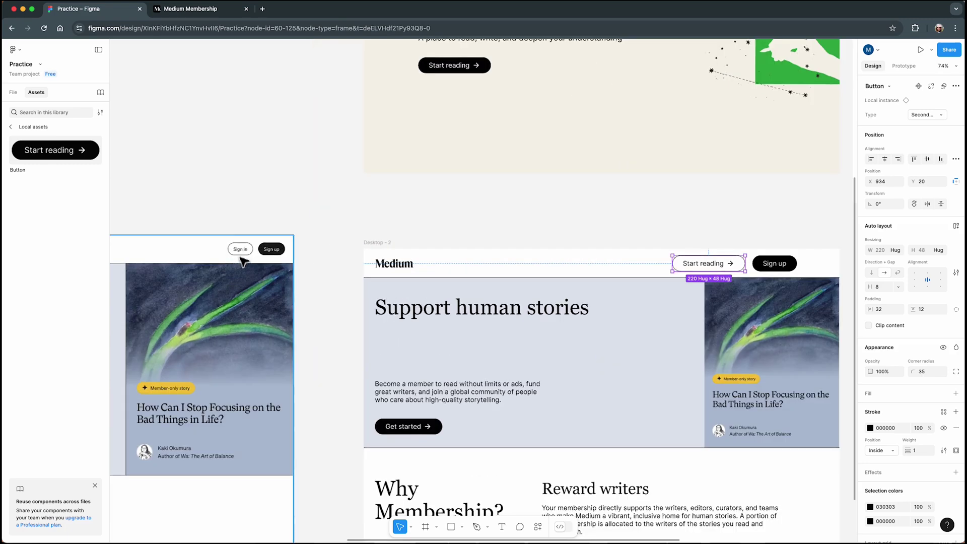
scroll(623, 260, up, 3)
double_click(623, 260)
text(Sign in)
click(694, 216)
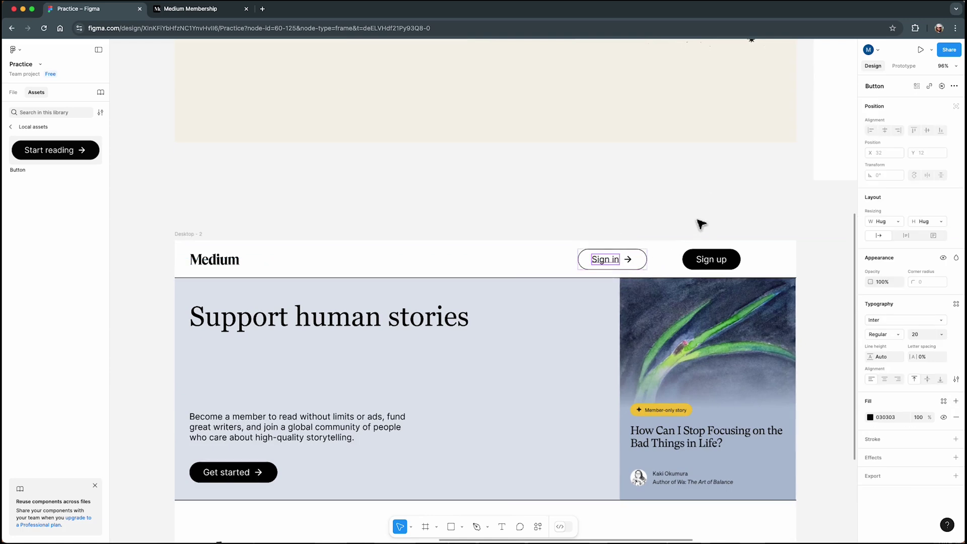
Move the "Sign in" button closer to "Sign up" and remove its arrow icon
click(632, 261)
drag(631, 262, 664, 267)
double_click(654, 260)
key(Delete)
click(650, 266)
click(645, 222)
scroll(634, 335, down, 5)
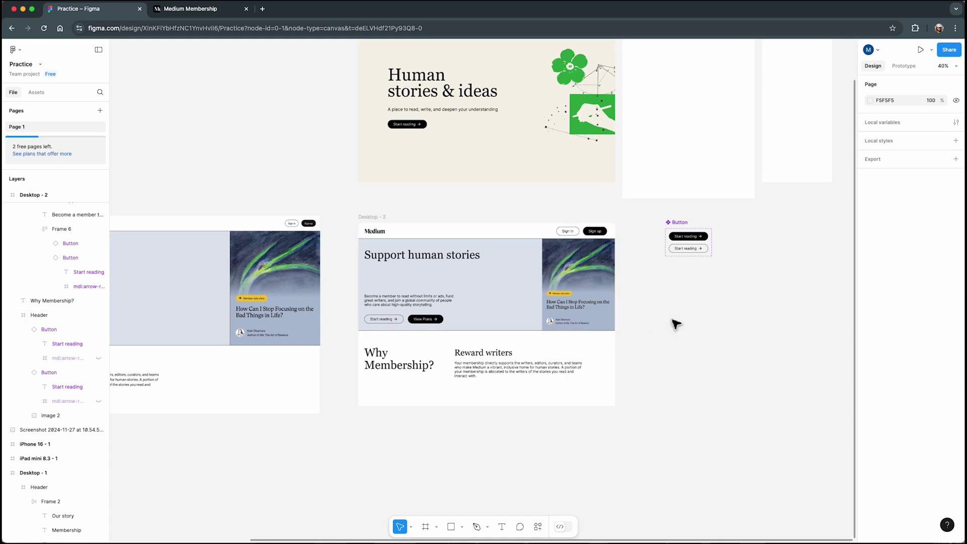
Add a Boolean property named "Icon" with the value True to the Button component set
scroll(725, 252, up, 10)
click(506, 200)
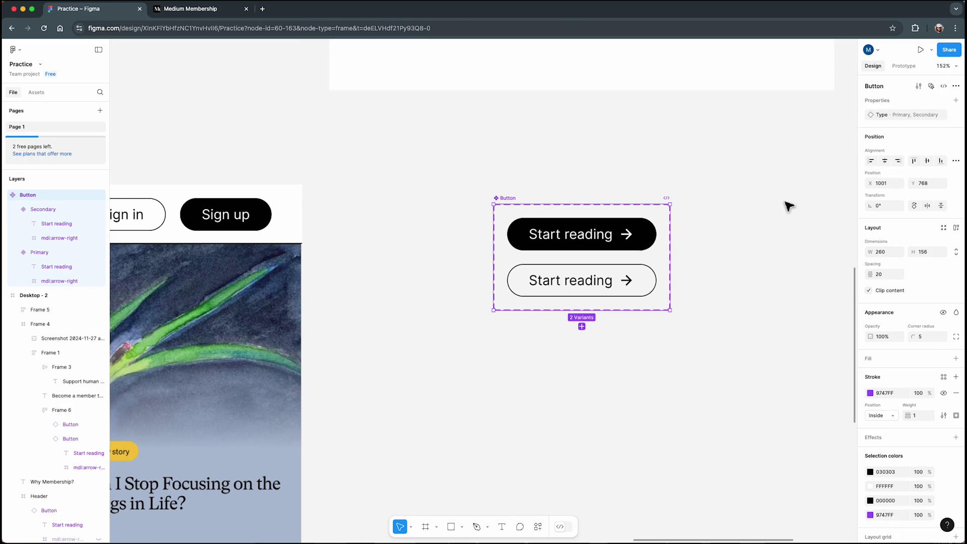
click(956, 100)
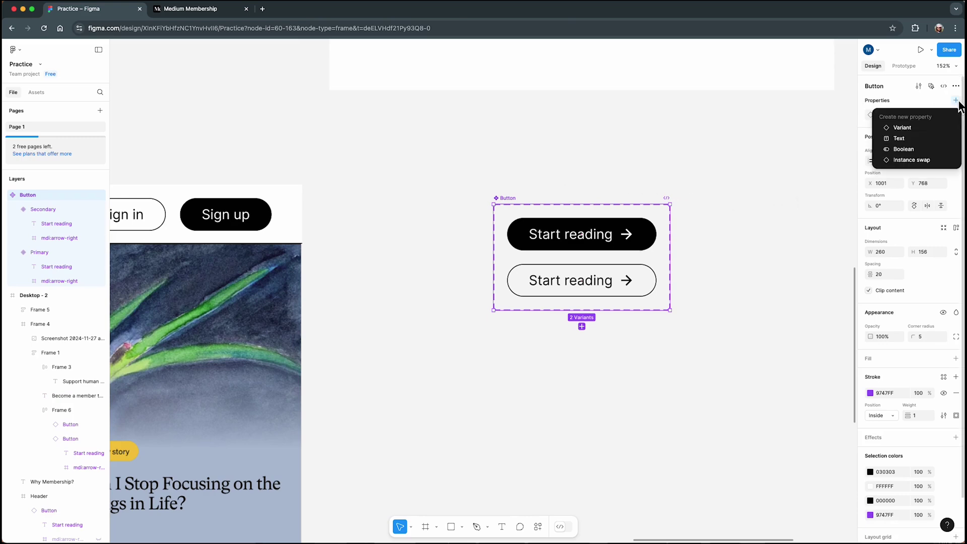
click(907, 150)
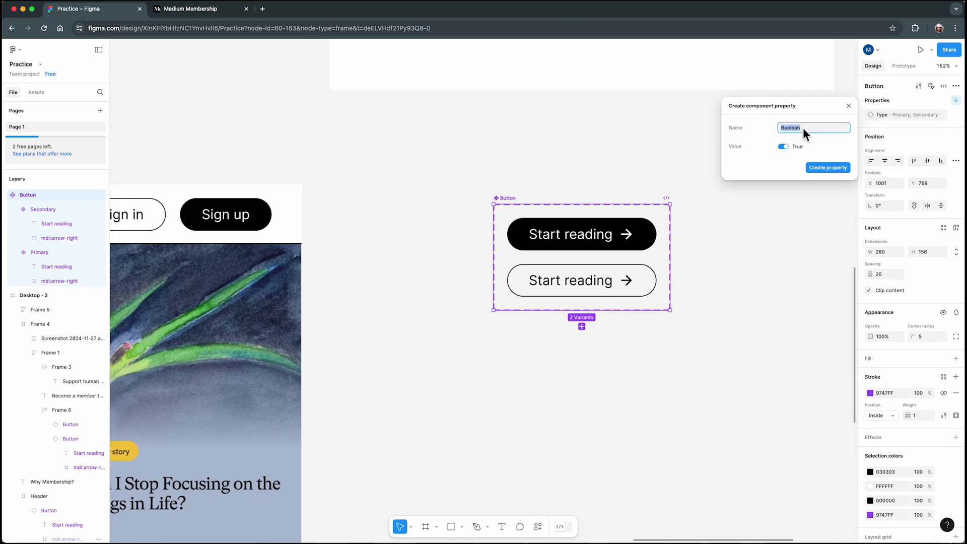
text(Icon)
click(838, 167)
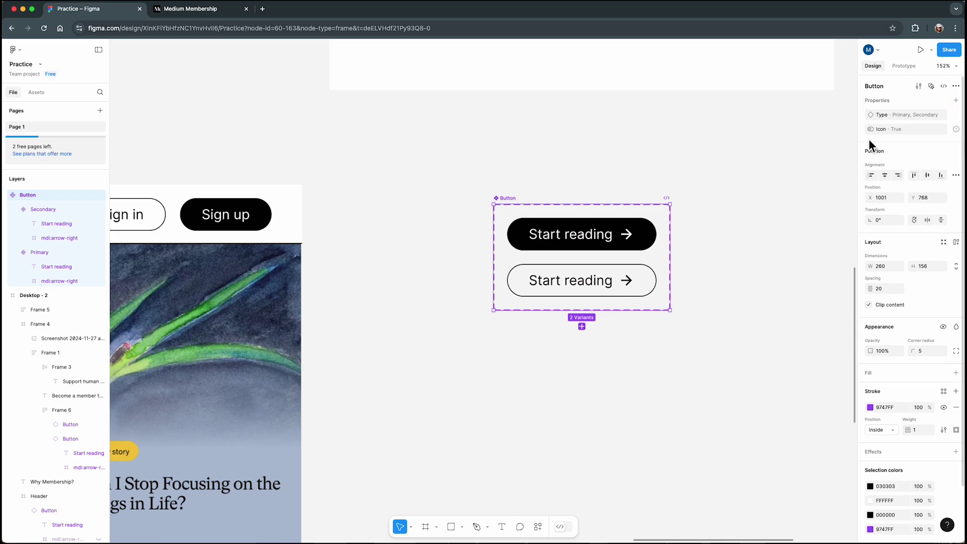
mouse_move(873, 135)
mouse_move(956, 134)
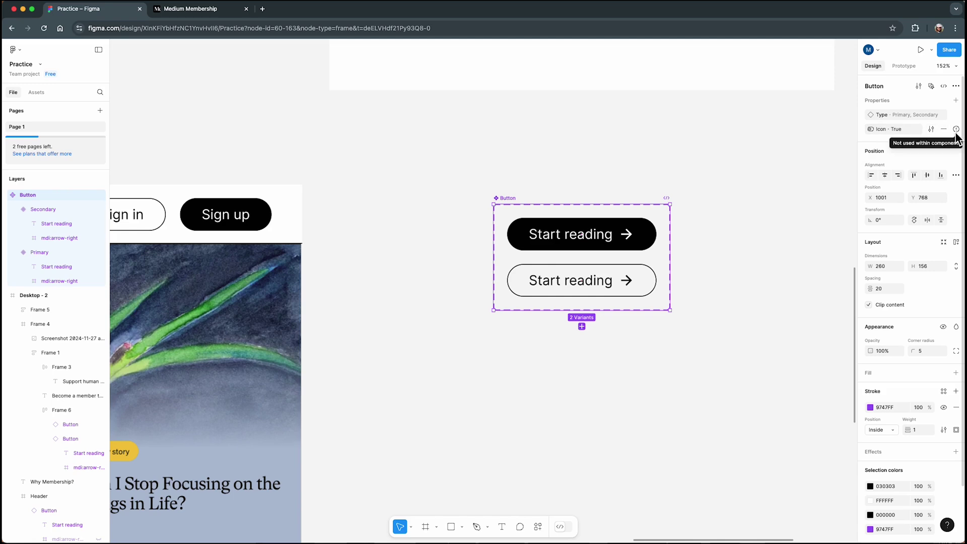
Link the visibility of the arrow in the Primary Button variant to the Icon property
click(746, 227)
double_click(627, 234)
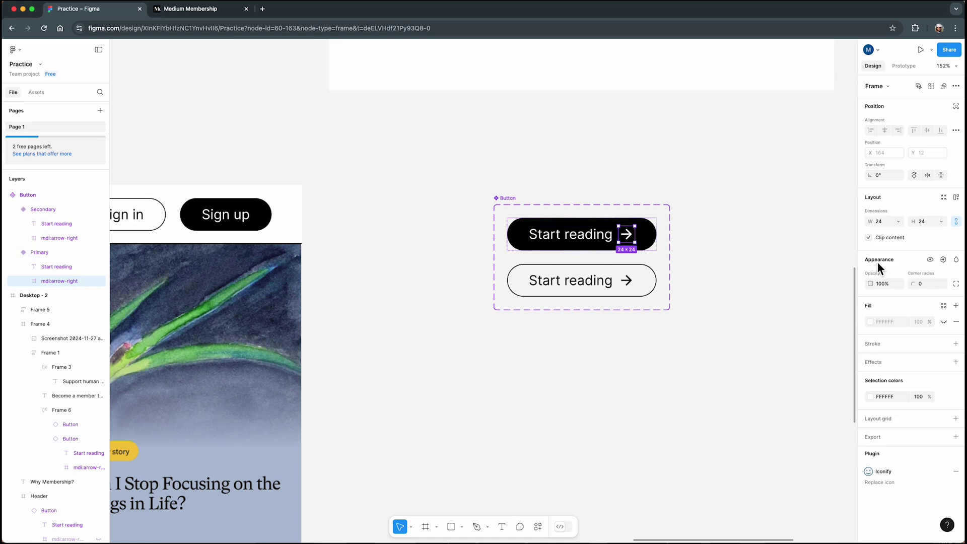
click(944, 260)
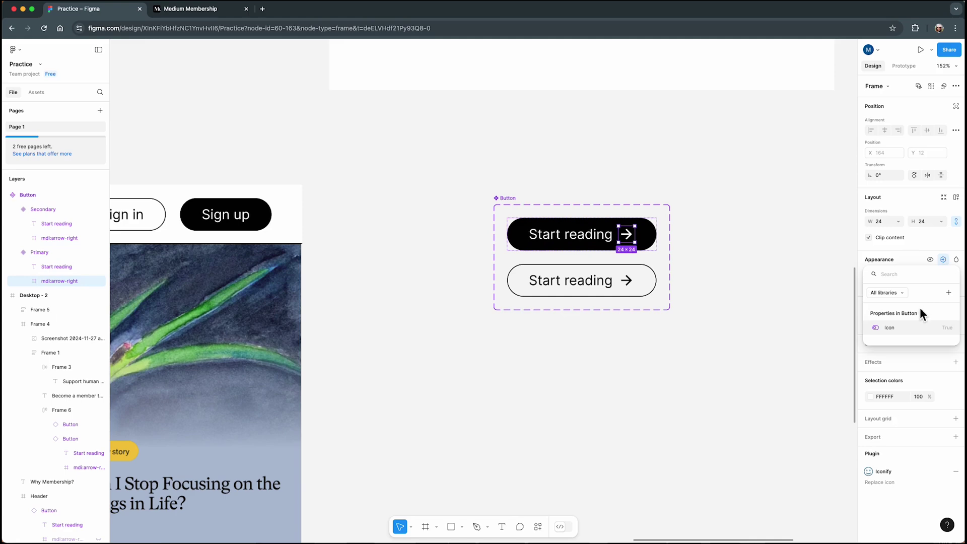
click(917, 329)
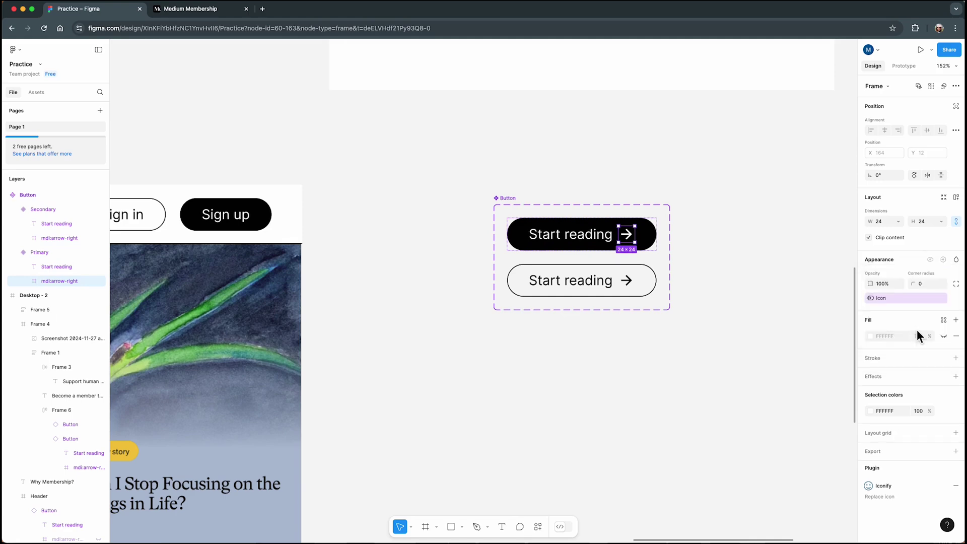
click(812, 324)
Apply the Icon property to the visibility of the arrow in the Secondary Button variant
click(635, 286)
click(636, 286)
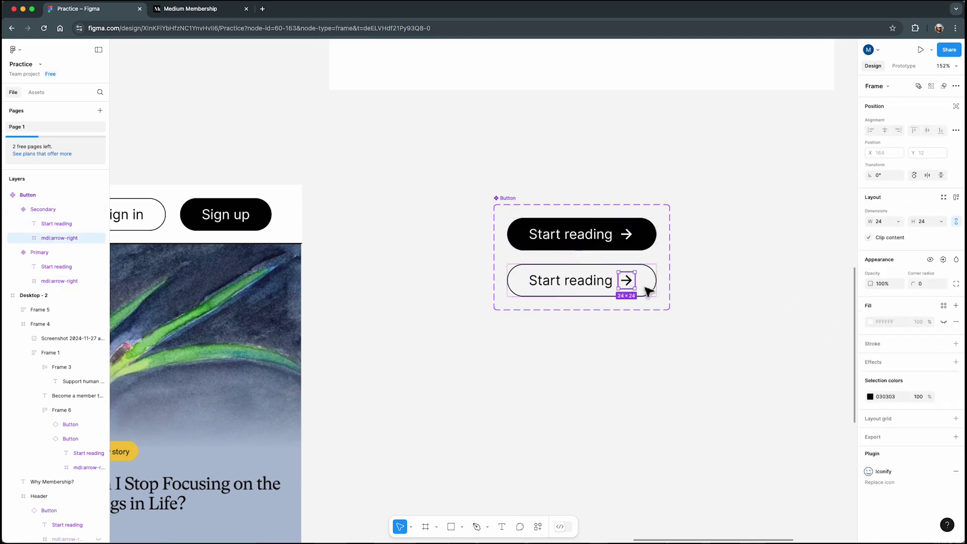
click(943, 261)
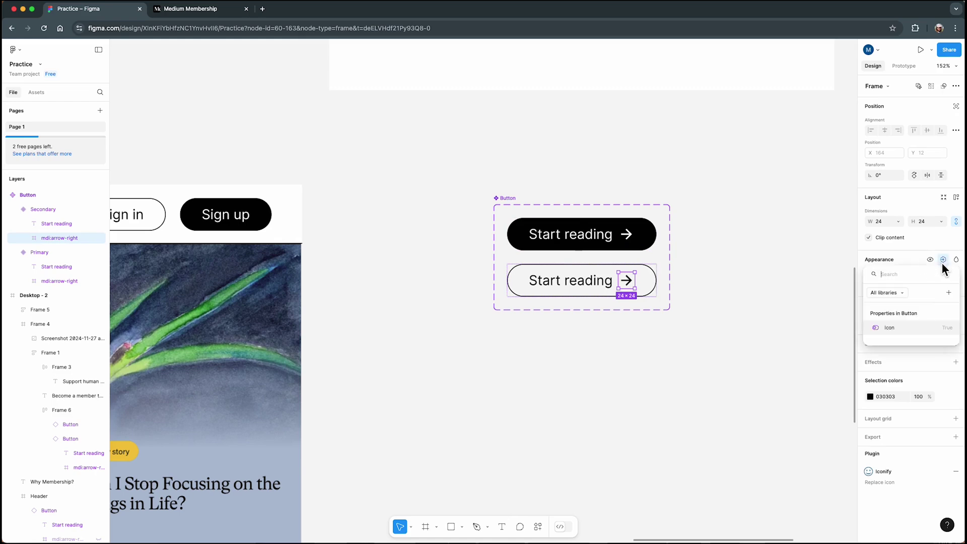
click(904, 328)
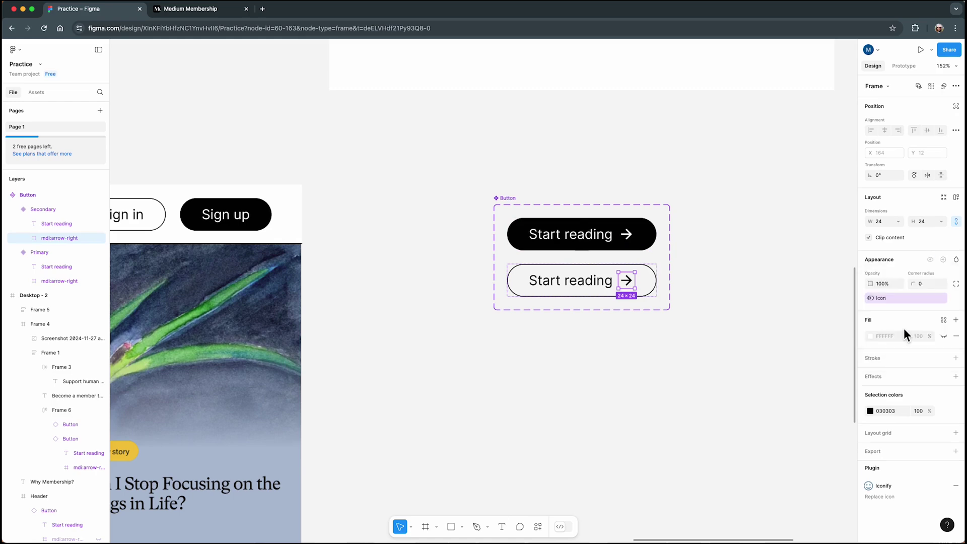
click(723, 238)
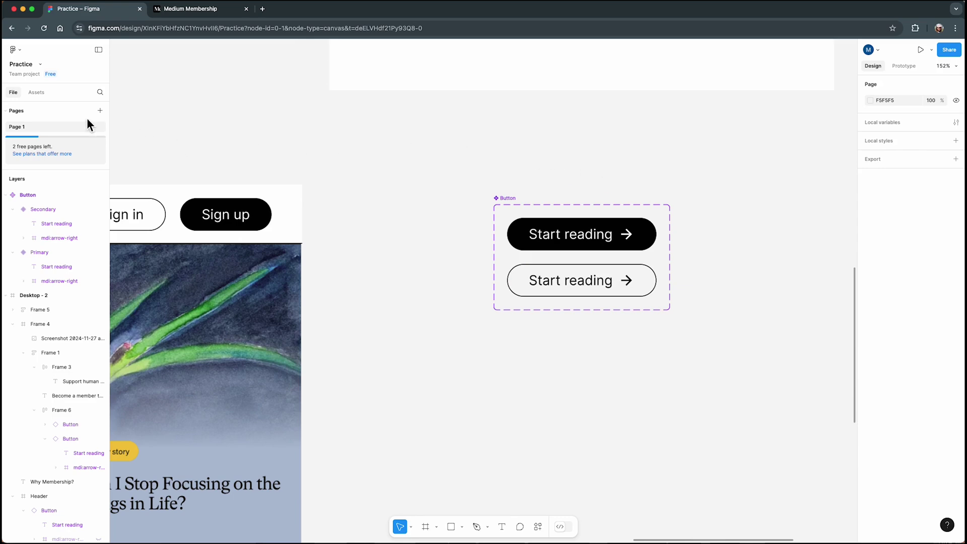
Place a new Button instance below the component set and test its Icon property by switching it off and on
click(40, 95)
drag(47, 147, 610, 380)
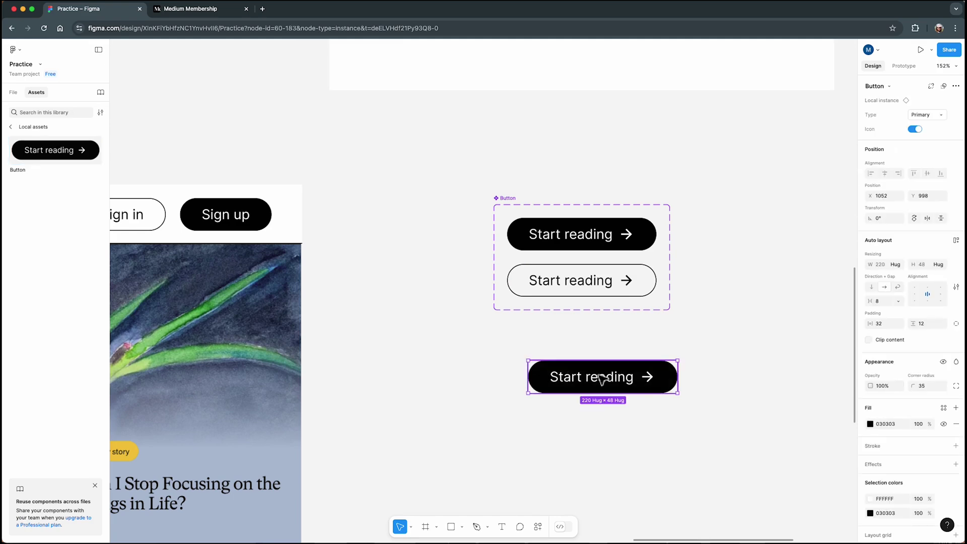
click(915, 129)
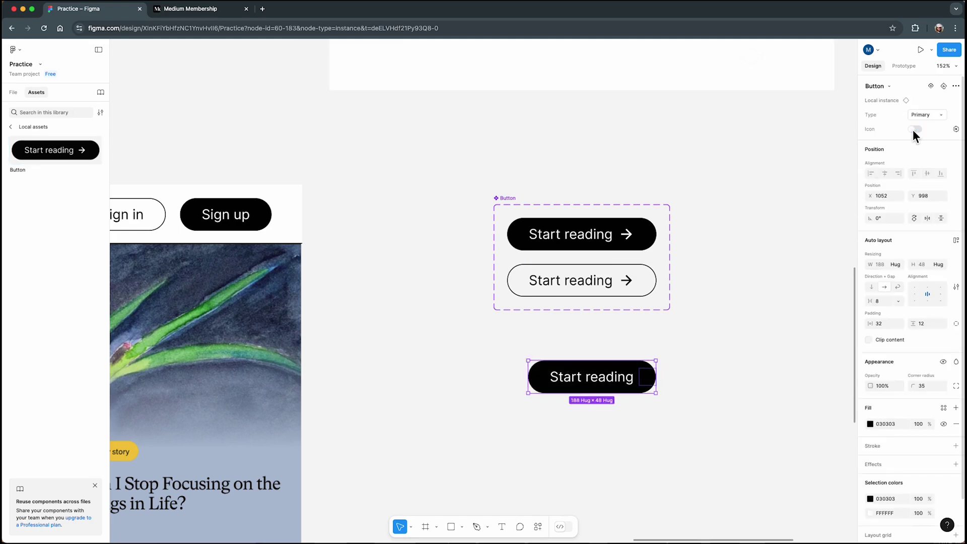
click(914, 129)
click(914, 129)
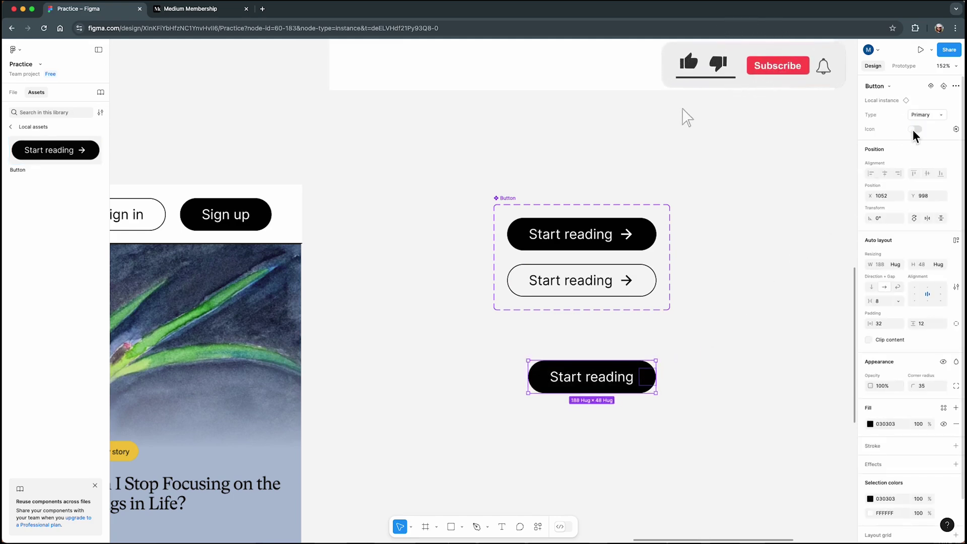
click(914, 129)
click(806, 317)
Compare the hero buttons in the membership page reference screenshot with those in the Desktop - 2 frame
scroll(816, 319, down, 5)
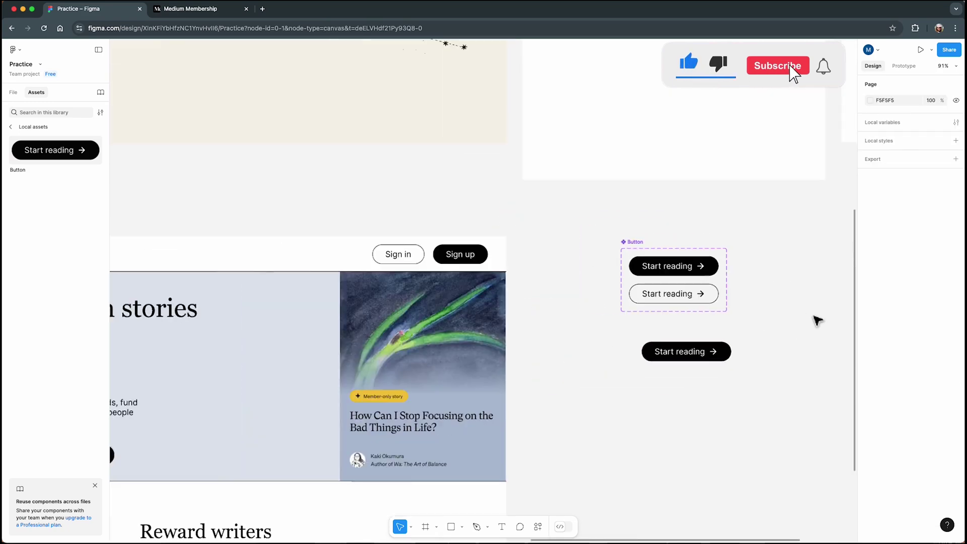
scroll(682, 393, down, 10)
scroll(682, 393, left, 3)
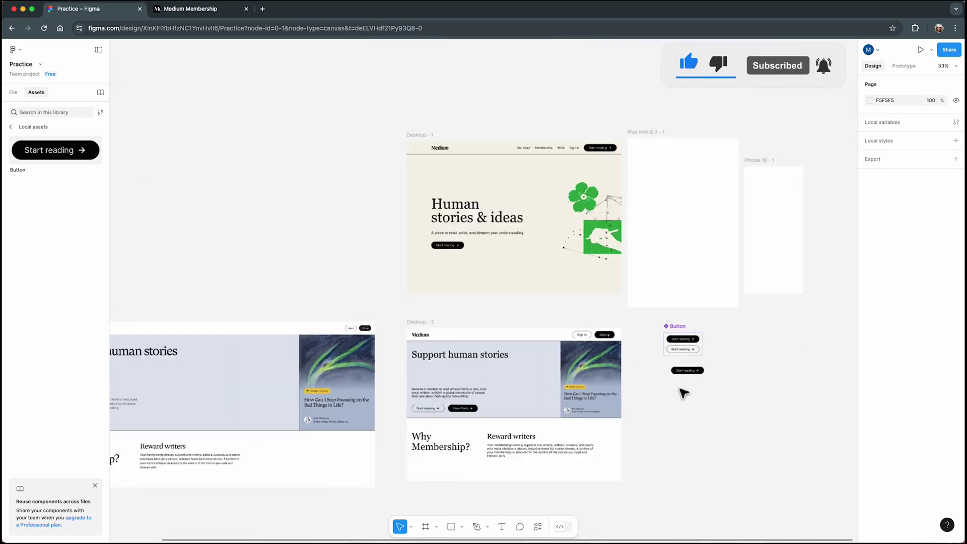
scroll(258, 414, up, 8)
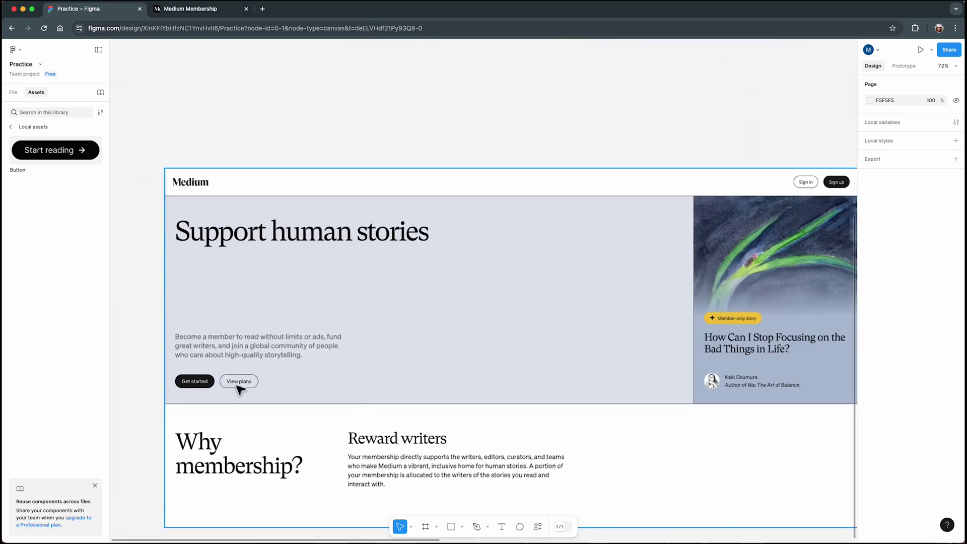
scroll(171, 390, down, 5)
scroll(608, 370, up, 8)
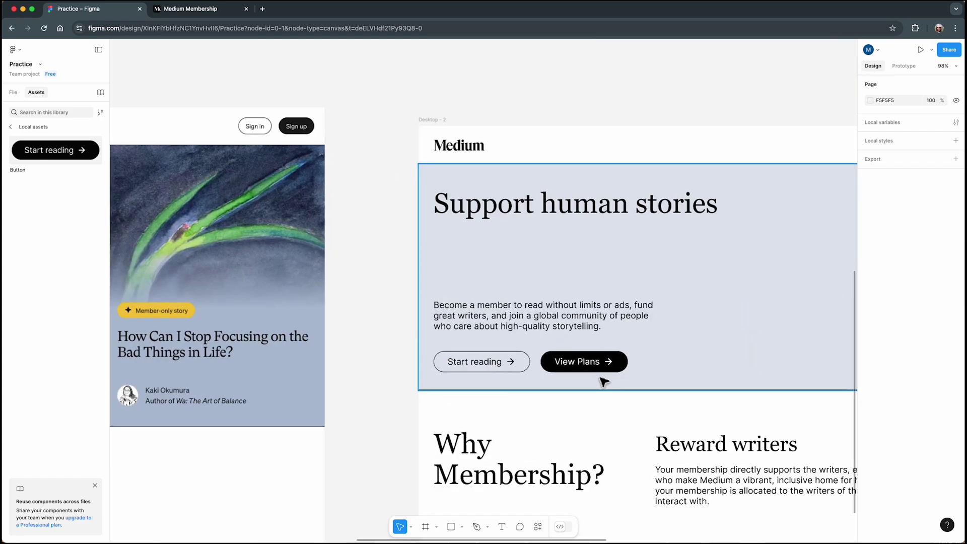
Turn off the arrow icon on the View Plans and Start reading buttons in the Support human stories section of Desktop - 2
click(599, 376)
click(600, 373)
double_click(599, 373)
click(914, 129)
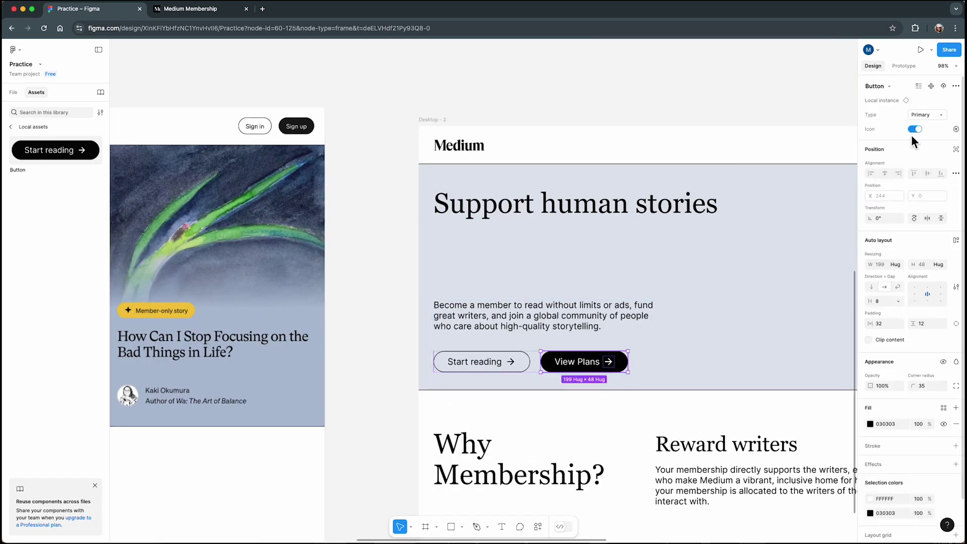
click(510, 363)
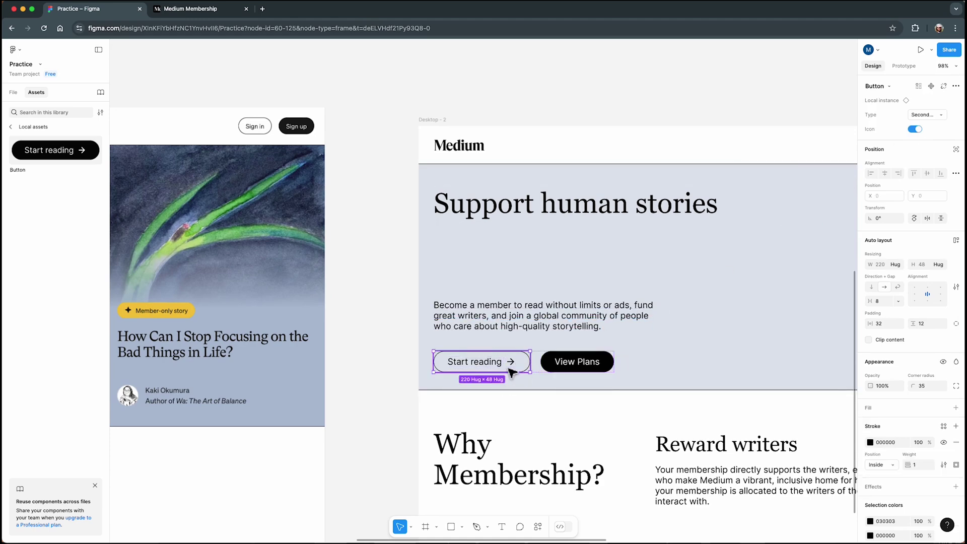
click(914, 130)
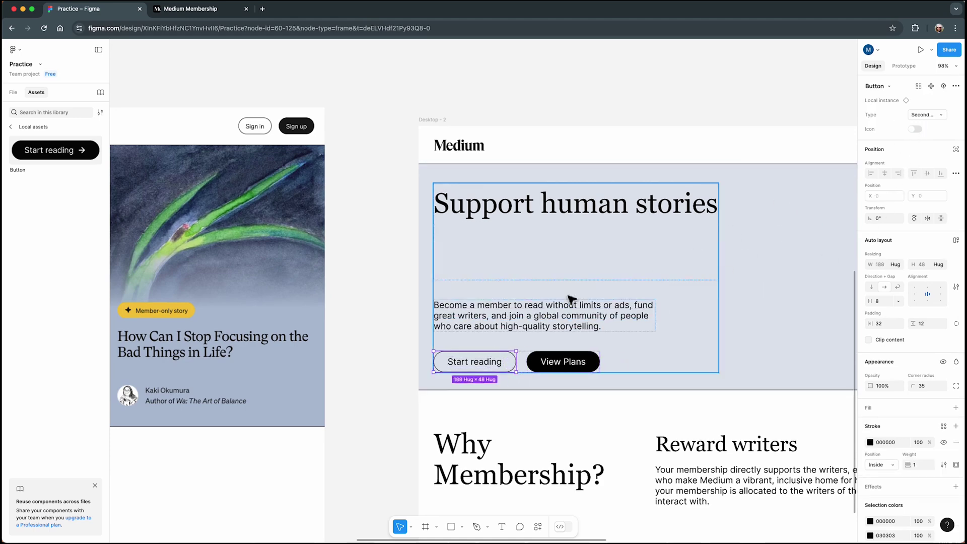
Turn off the arrow icon on the Start reading button below the Human stories & ideas text in Desktop - 1
scroll(392, 331, down, 5)
scroll(801, 362, up, 1)
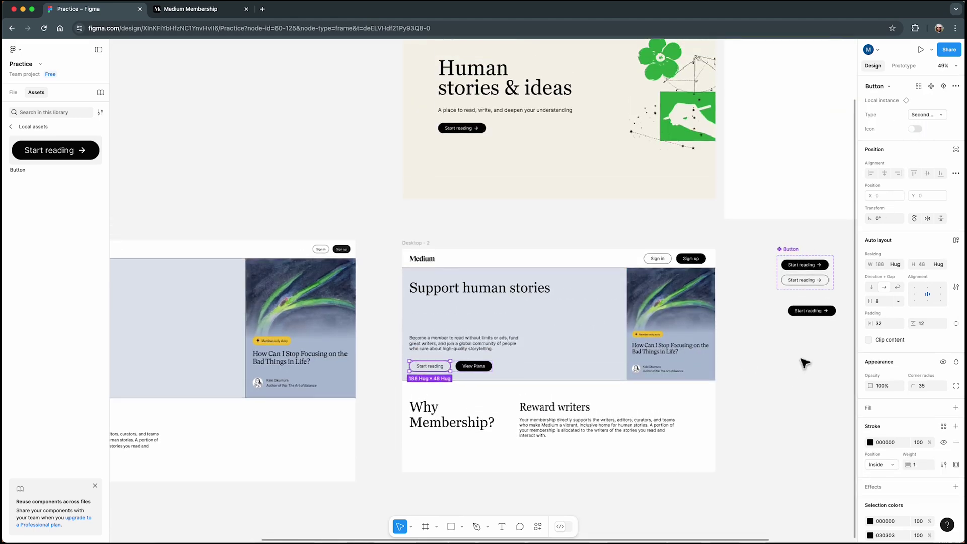
scroll(594, 324, up, 3)
scroll(486, 313, up, 5)
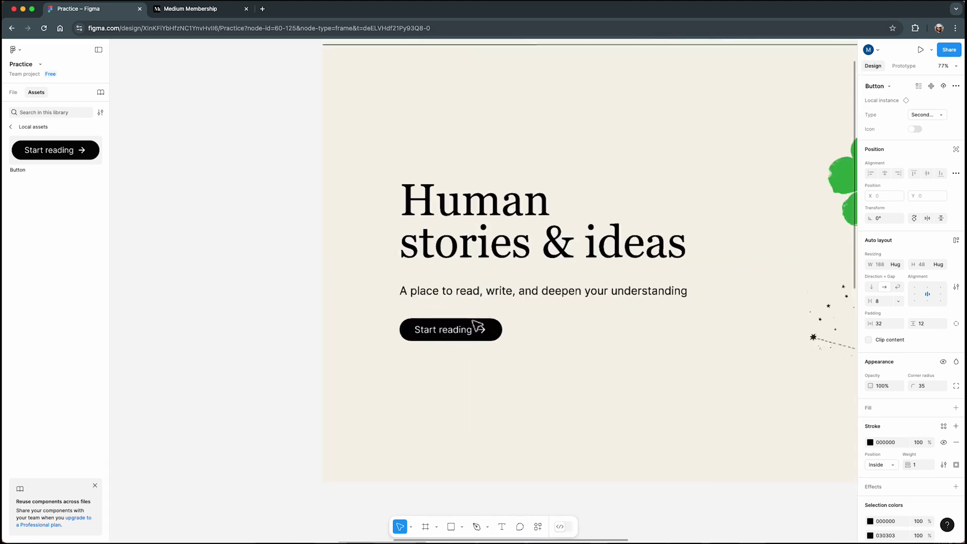
click(481, 336)
click(488, 341)
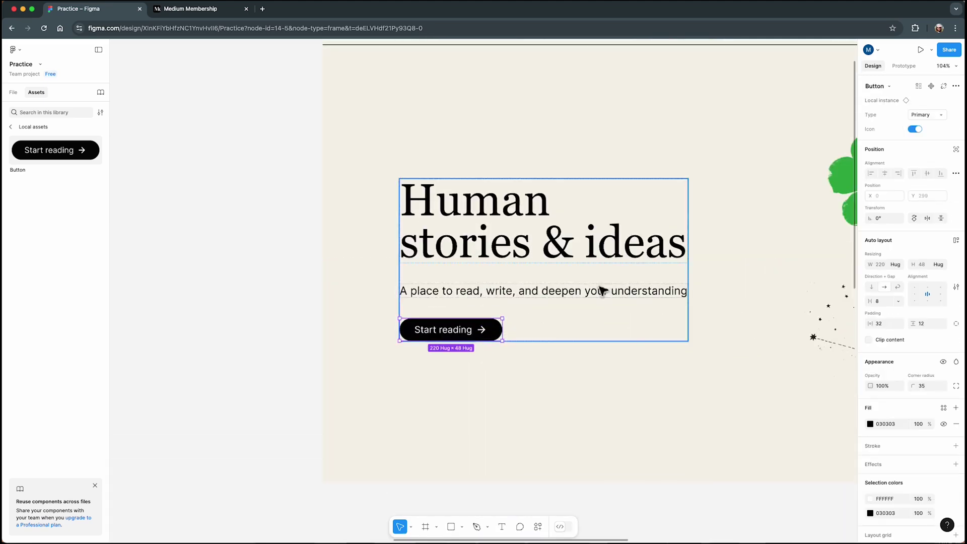
click(915, 130)
Turn off the arrow icon on the Start reading button in the header of Desktop - 1
scroll(443, 262, down, 5)
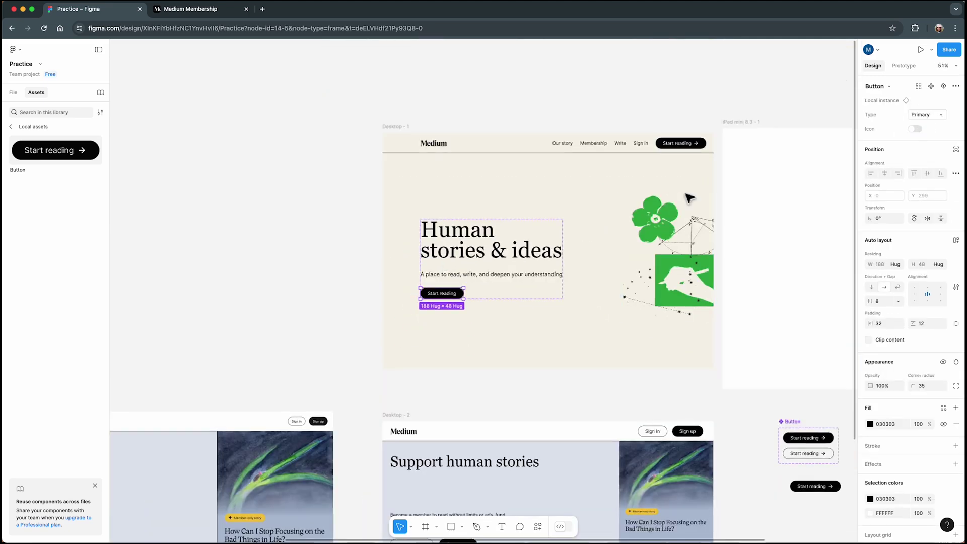
scroll(706, 176, up, 5)
click(681, 238)
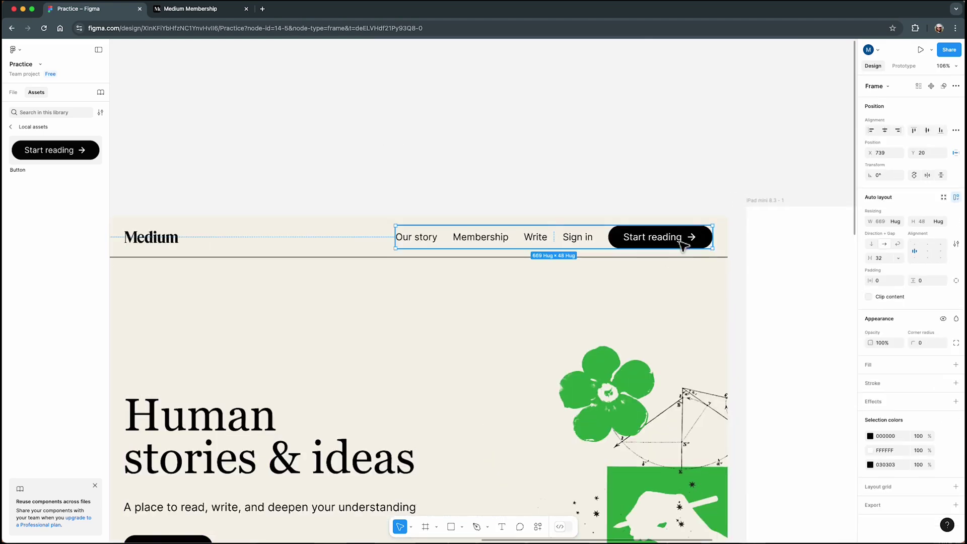
click(677, 241)
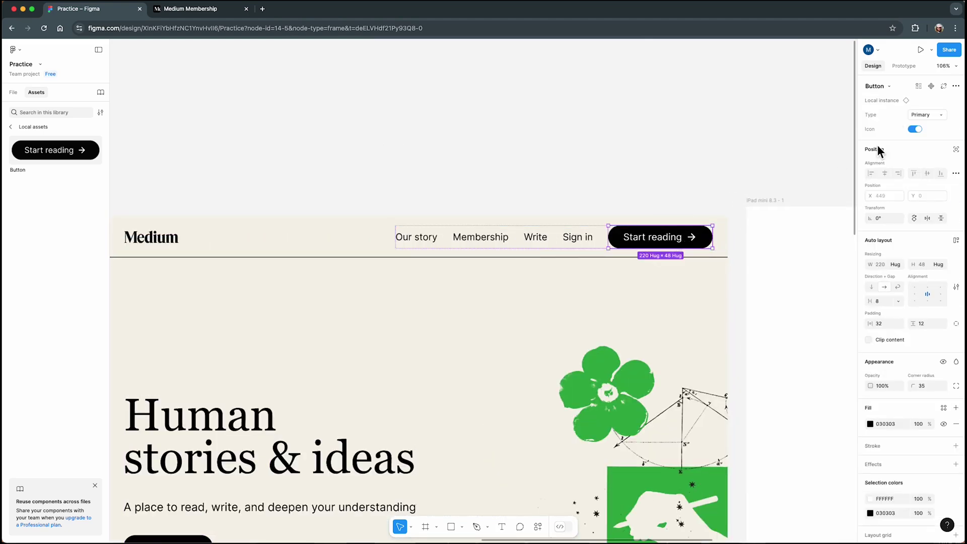
click(915, 130)
click(729, 181)
scroll(658, 199, down, 5)
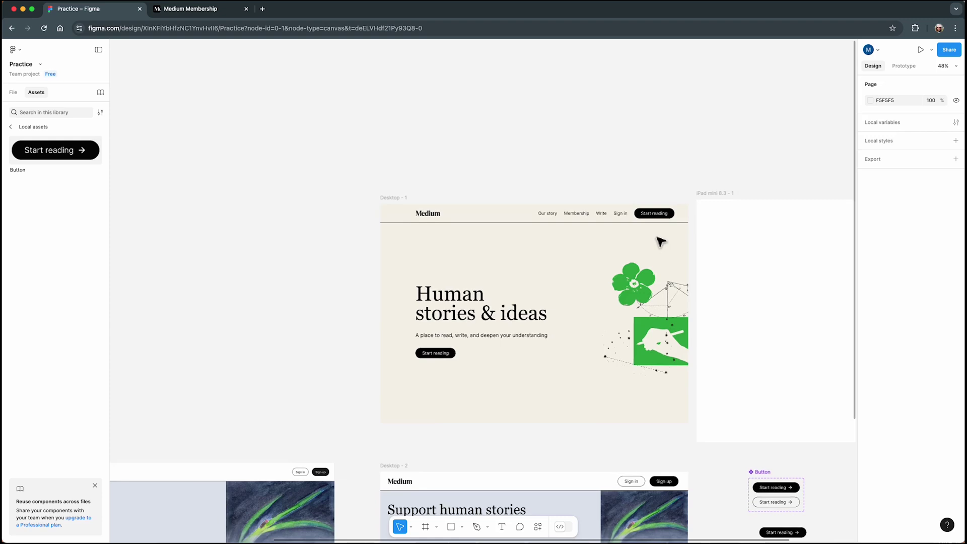
scroll(661, 242, down, 4)
scroll(598, 296, down, 2)
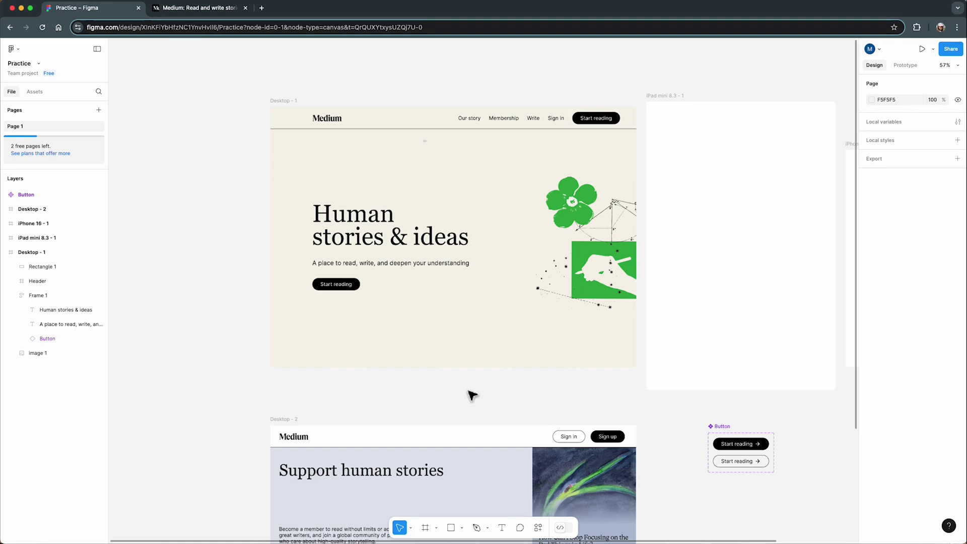
Add a layout grid to the Desktop - 1 frame and change its type to Columns
click(282, 101)
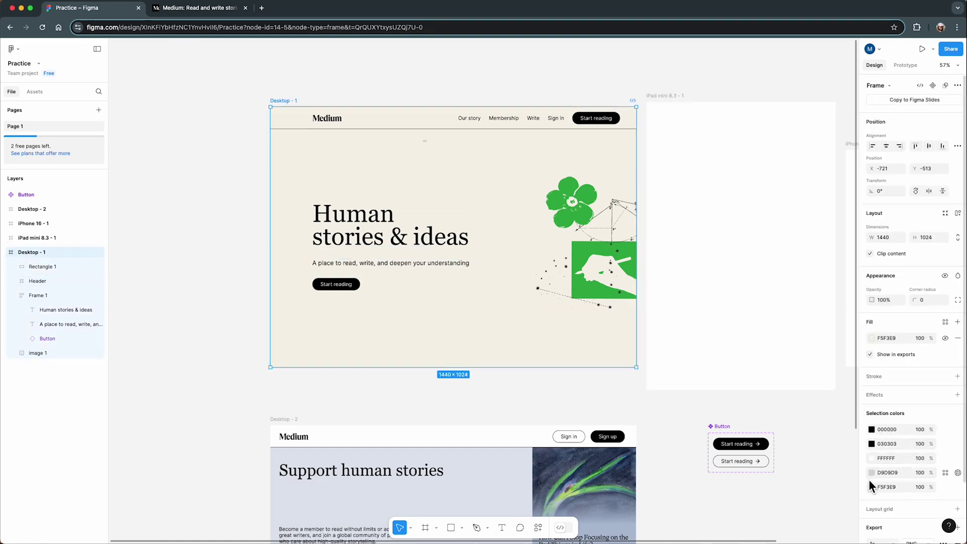
scroll(908, 512, down, 2)
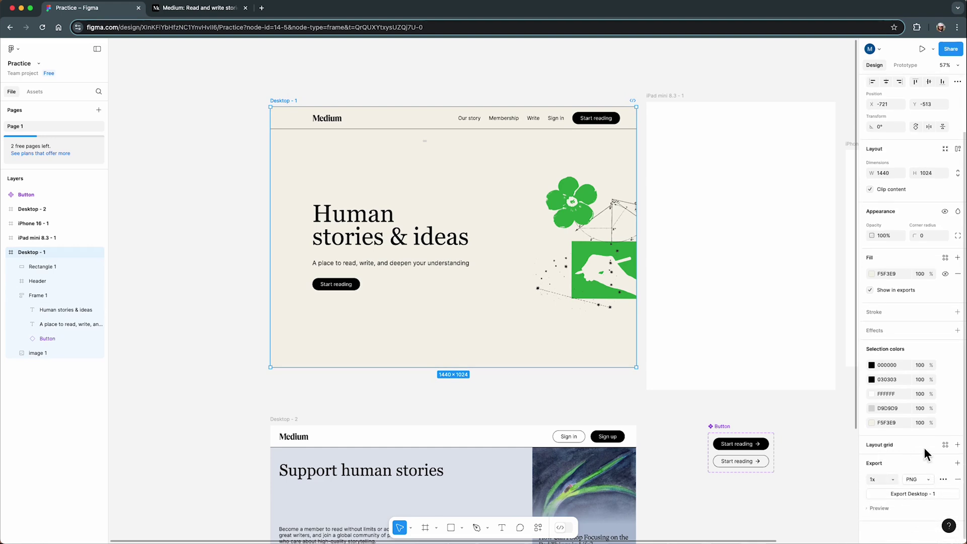
click(957, 445)
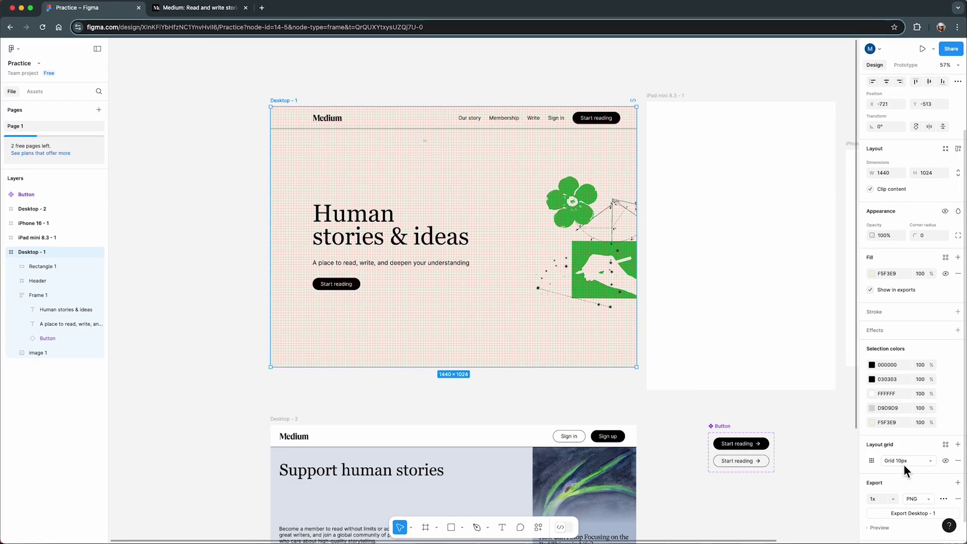
click(872, 460)
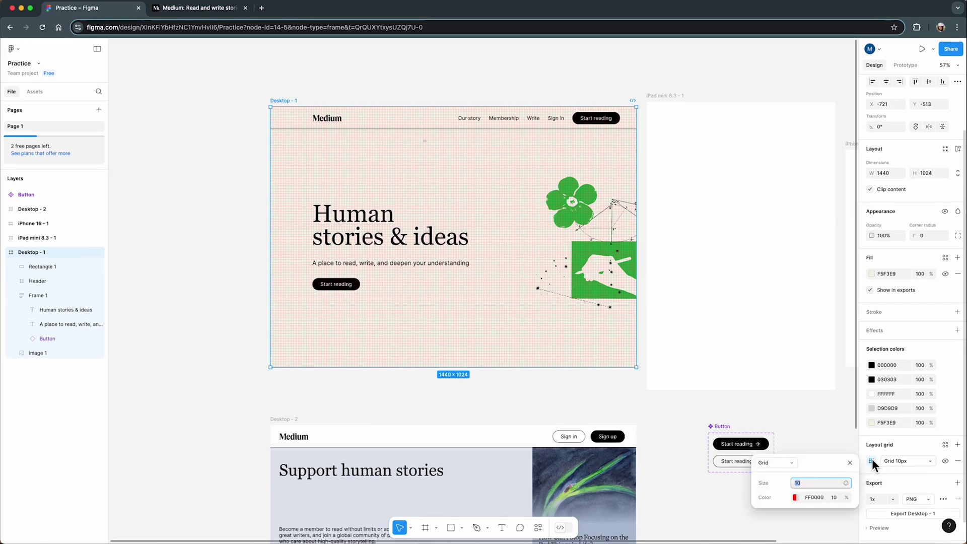
click(795, 463)
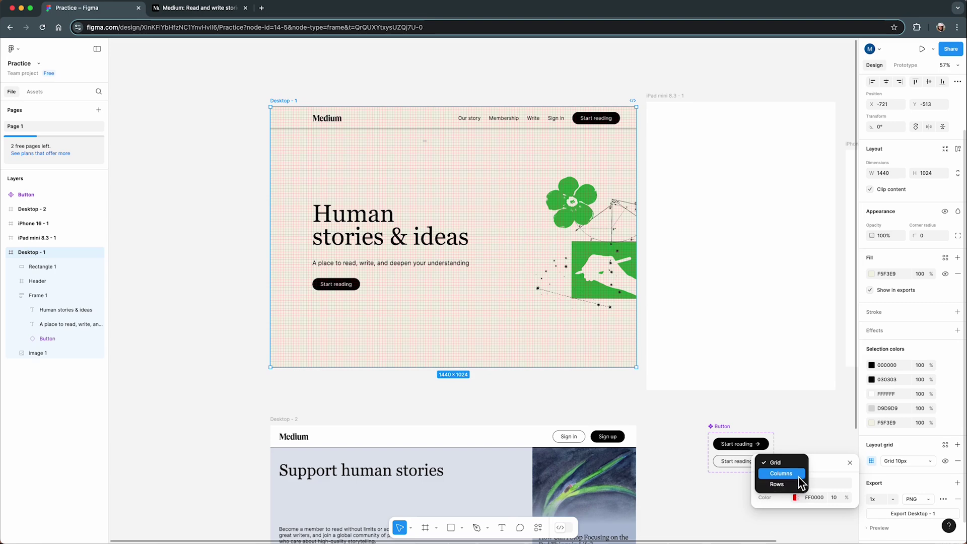
click(800, 474)
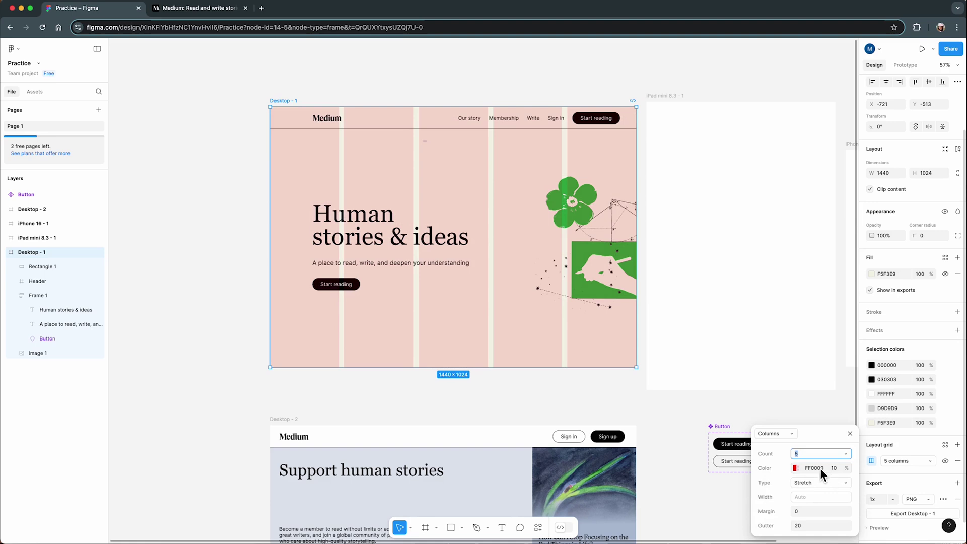
Set the Desktop - 1 column grid to a count of 12, a margin of 160 and a gutter of 32
text(12)
click(800, 511)
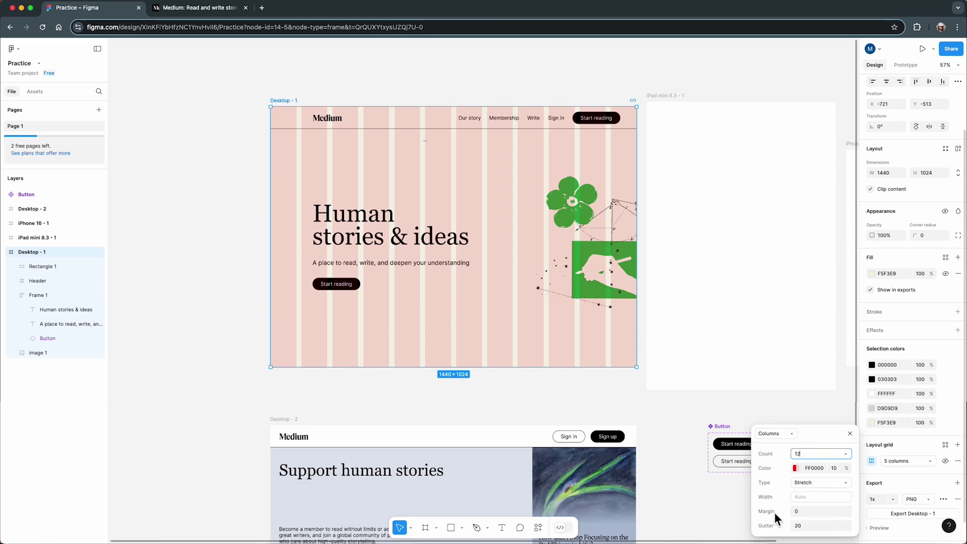
click(799, 511)
text(160)
key(Return)
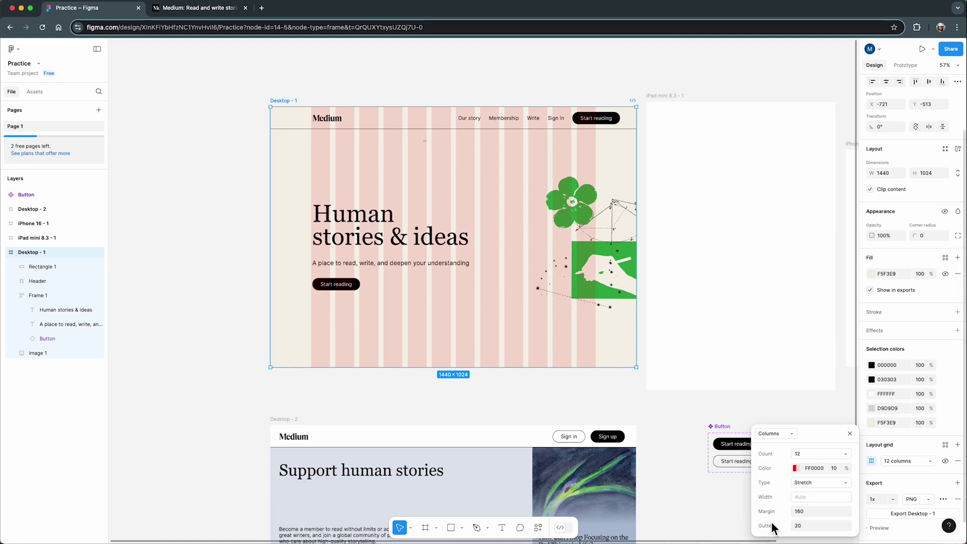
click(804, 527)
text(32)
key(Return)
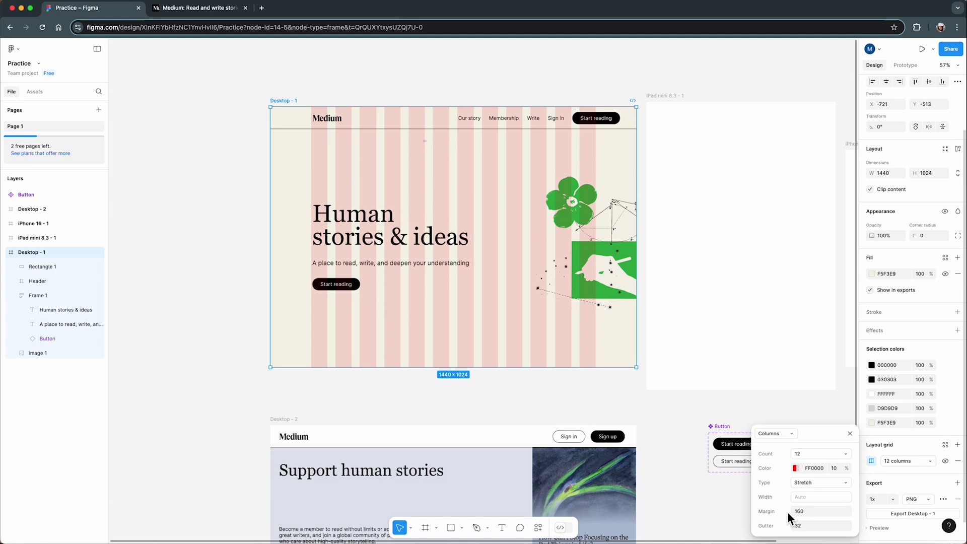
click(850, 434)
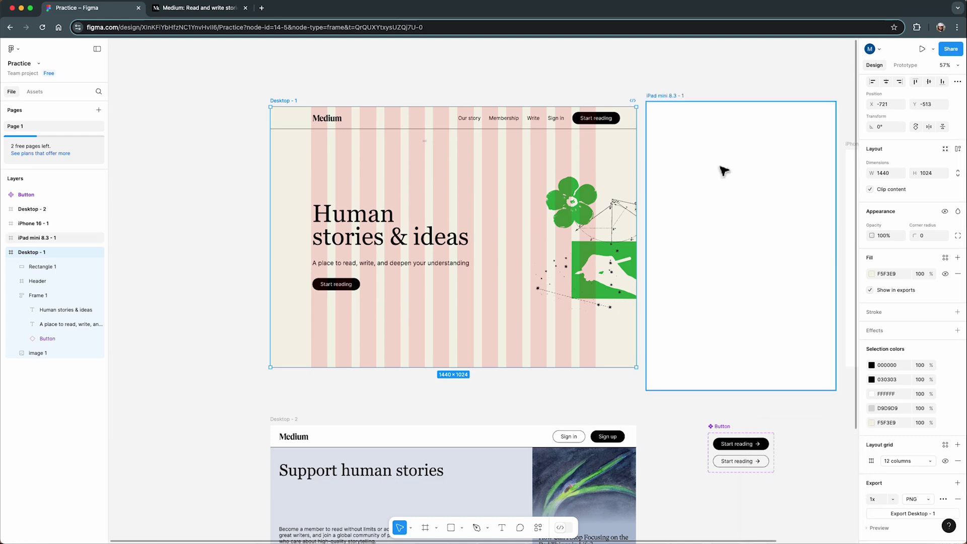
Add a layout grid to the iPad mini 8.3 - 1 frame and make it a grid of 8 columns
click(702, 139)
click(957, 380)
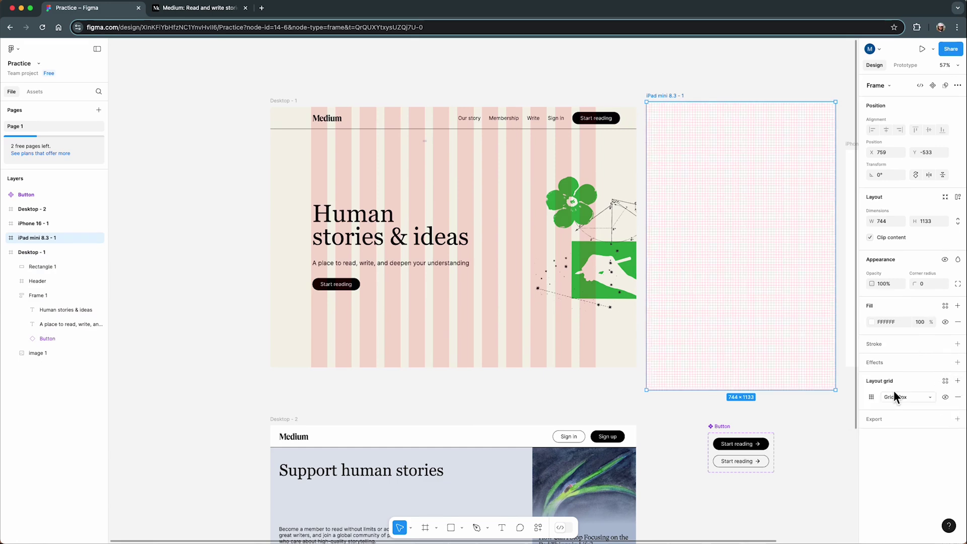
click(872, 397)
click(779, 399)
click(782, 409)
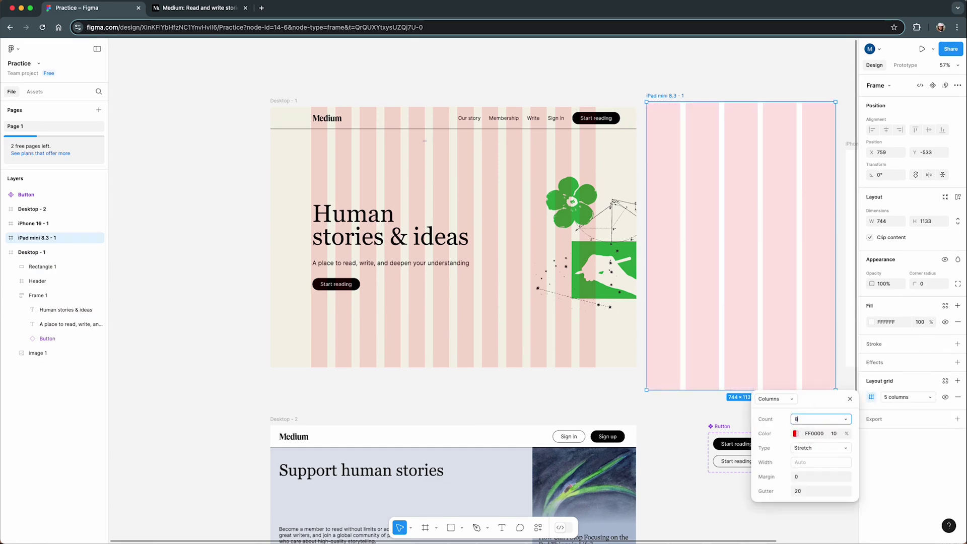
Give the iPad mini frame's column grid a margin of 32 and a gutter of 16
click(813, 475)
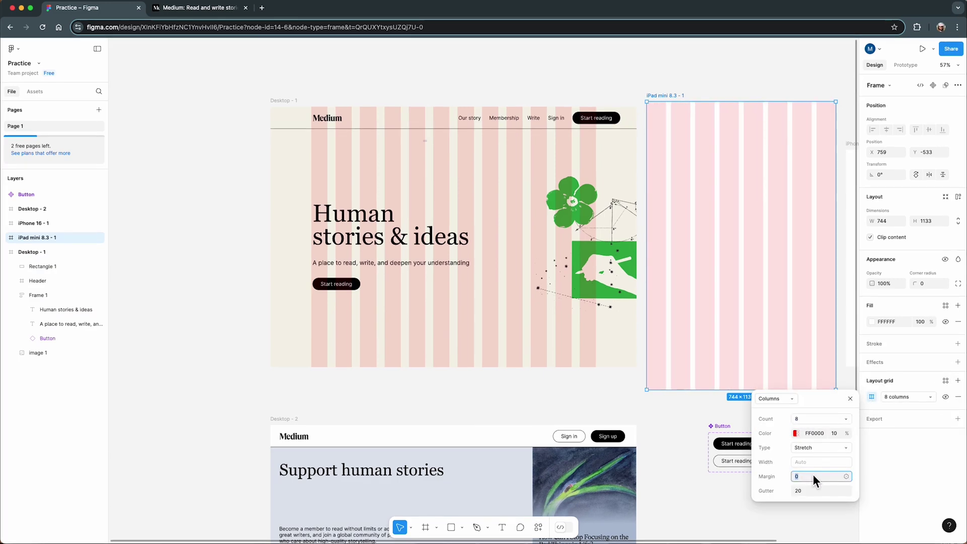
text(32)
click(814, 489)
text(16)
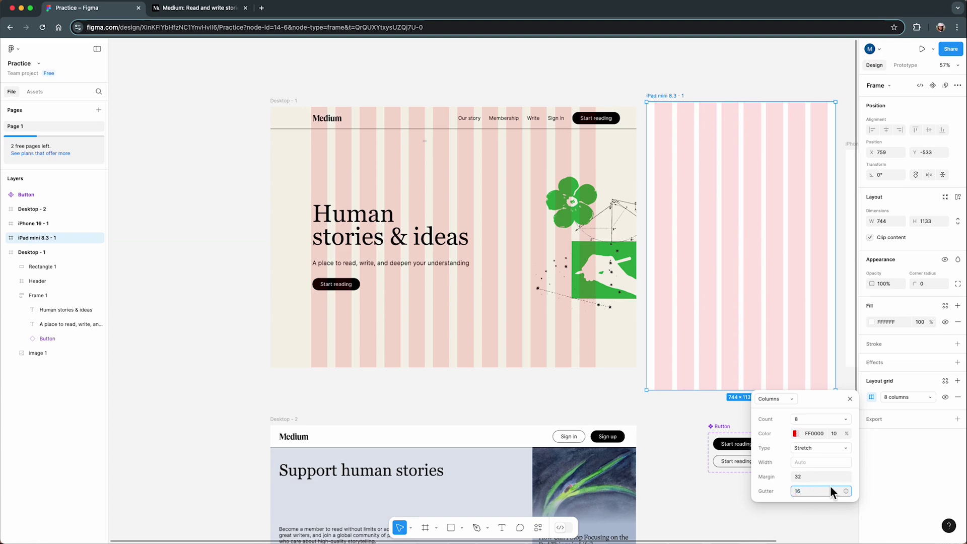
key(Return)
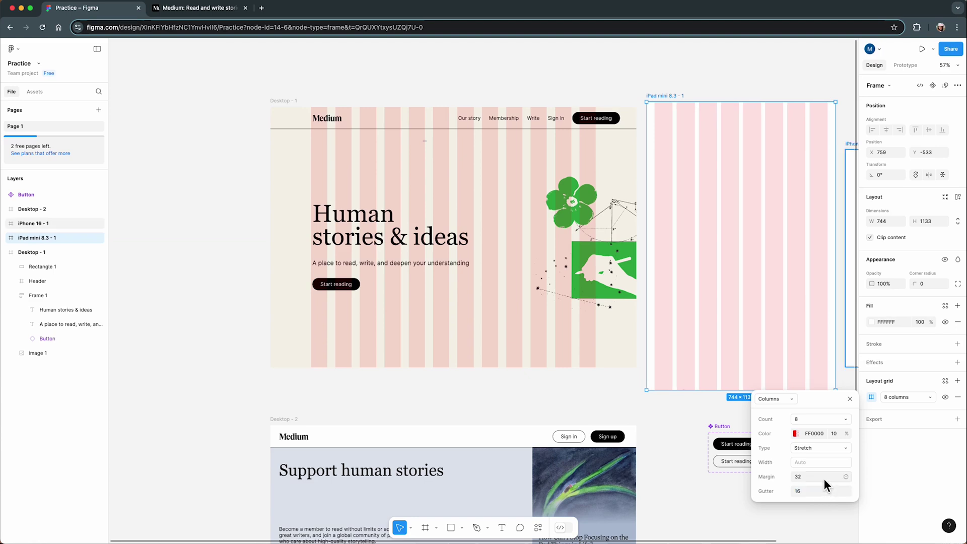
click(850, 399)
Add a layout grid to the iPhone 16 - 1 frame and make it a grid of 4 columns
drag(847, 398, 625, 403)
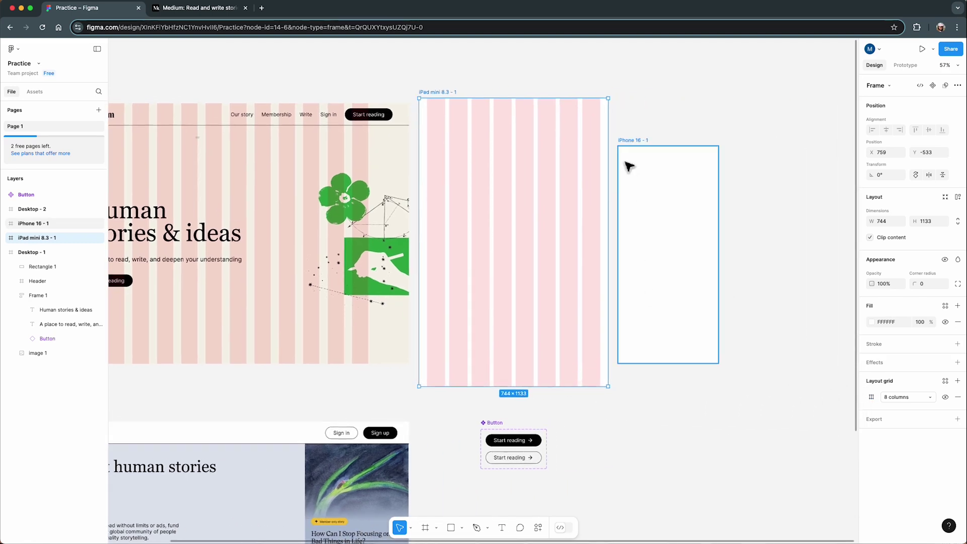
click(638, 150)
click(958, 381)
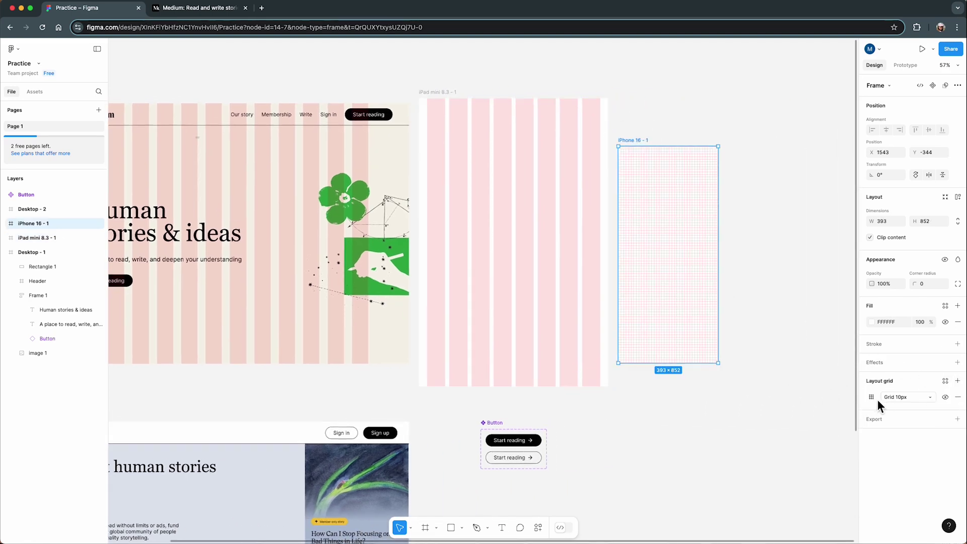
click(871, 397)
click(776, 399)
click(785, 409)
text(4)
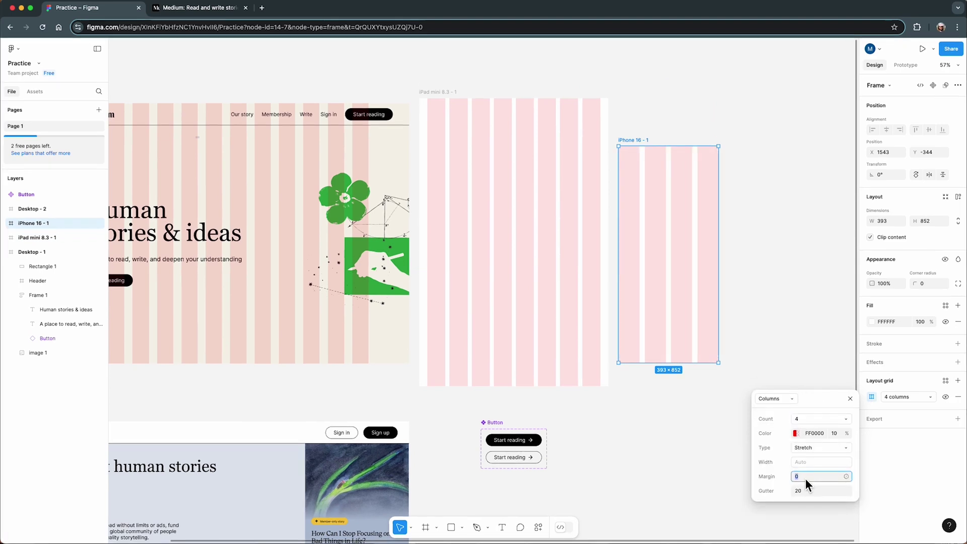
Set both the margin and the gutter of the iPhone frame's column grid to 16
click(806, 477)
text(16)
click(806, 492)
text(16)
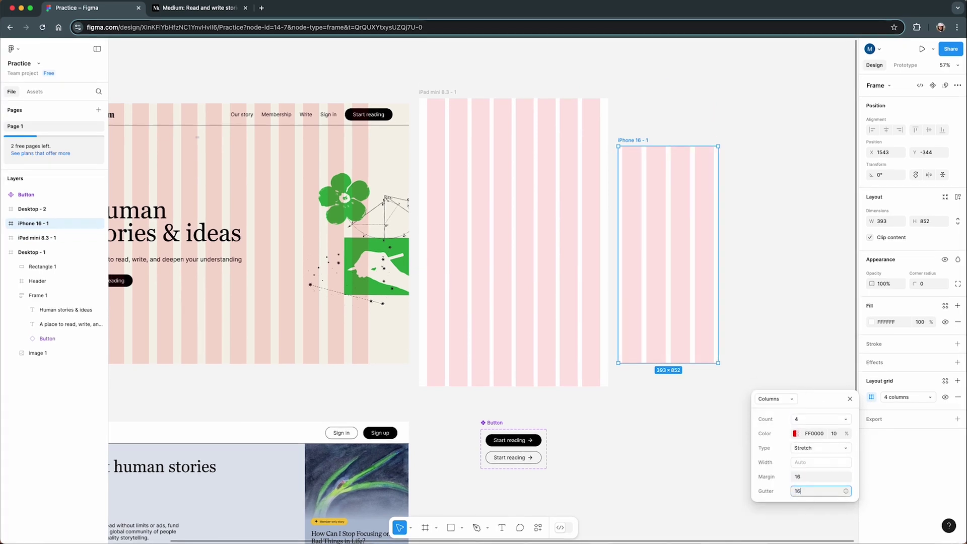
key(Return)
click(855, 396)
Add a second layout grid to the Desktop - 1 frame and make it a grid of rows
scroll(856, 395, down, 2)
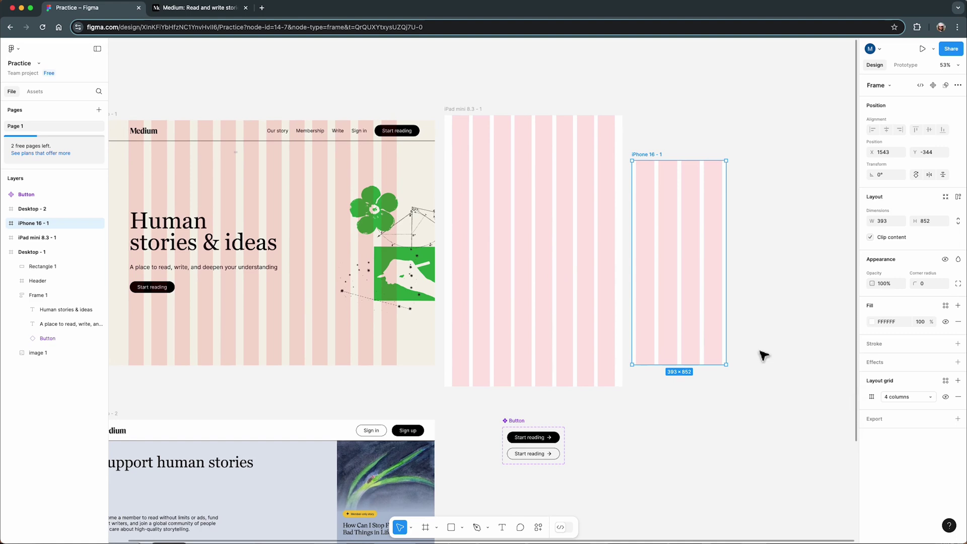
scroll(812, 369, down, 2)
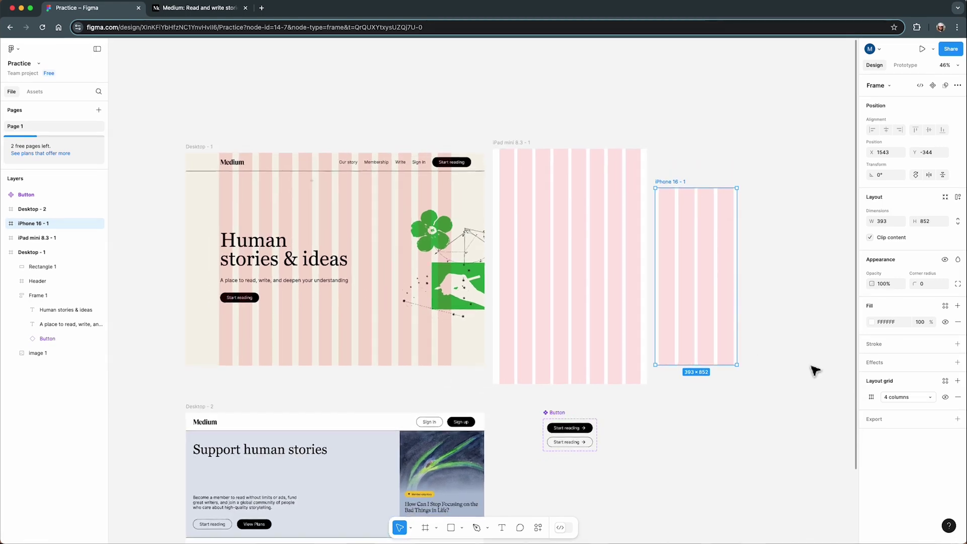
scroll(521, 400, up, 1)
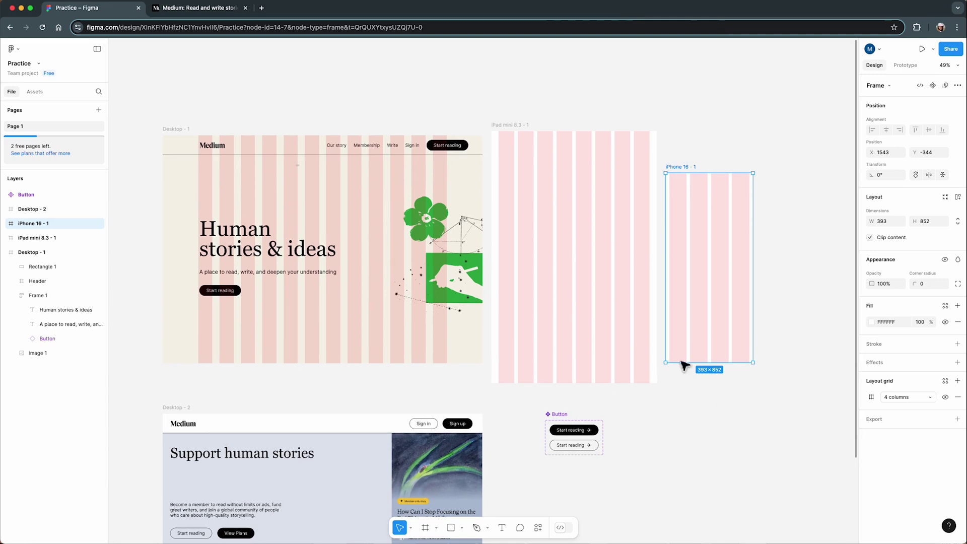
click(188, 131)
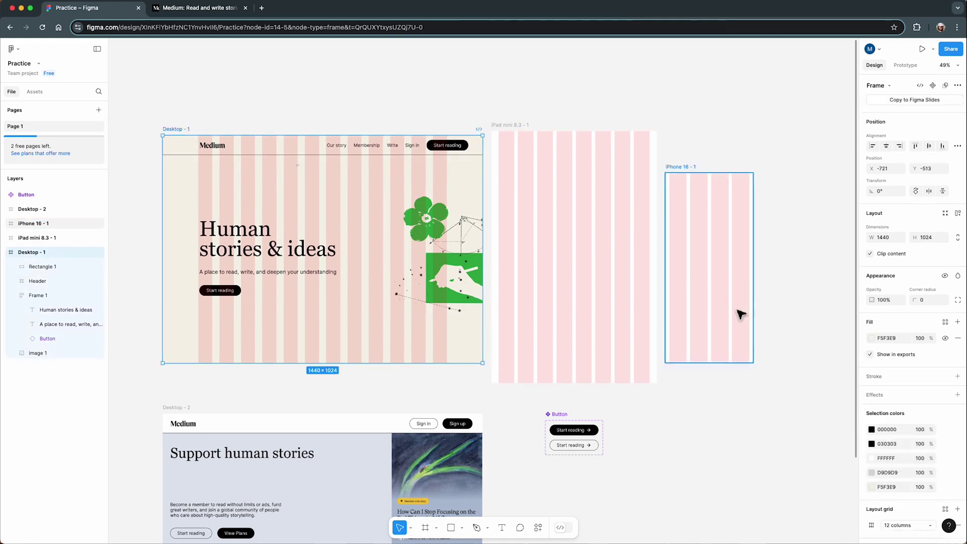
scroll(880, 506, down, 4)
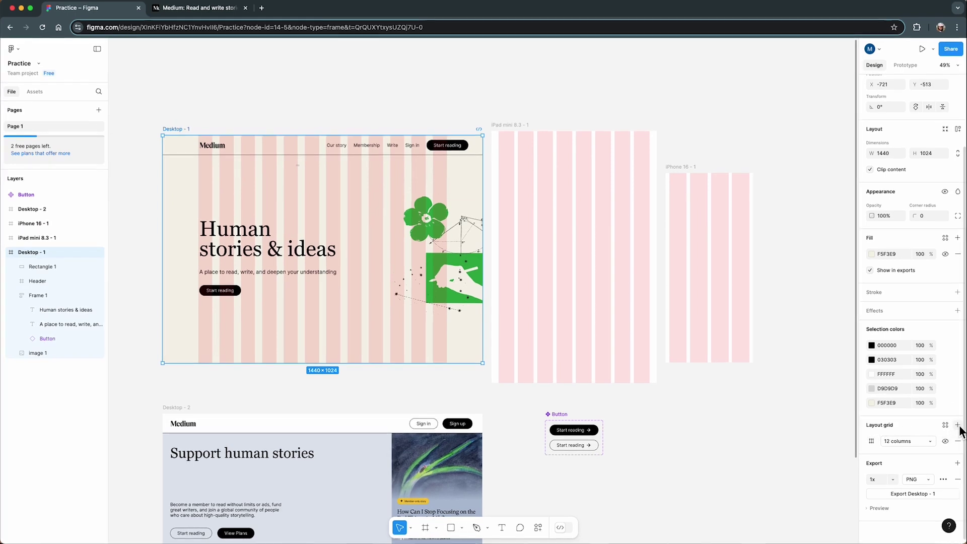
click(958, 425)
click(902, 443)
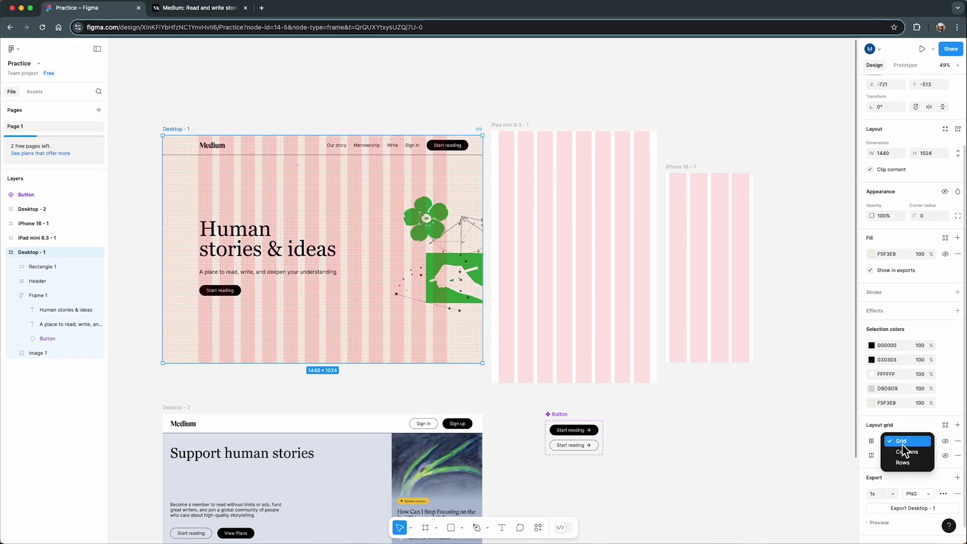
click(903, 462)
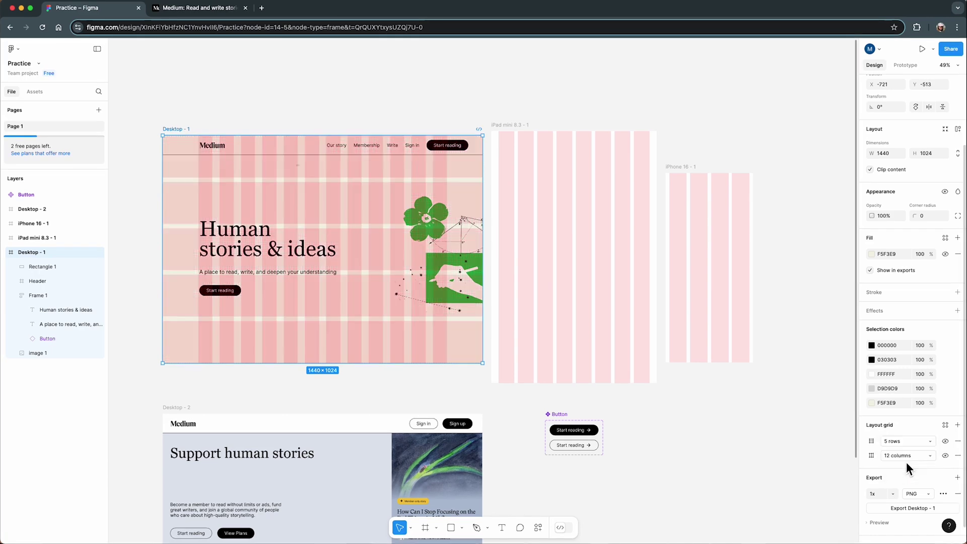
Set the row grid's type to Top, its height and gutter to 8, and its count to Auto
click(875, 442)
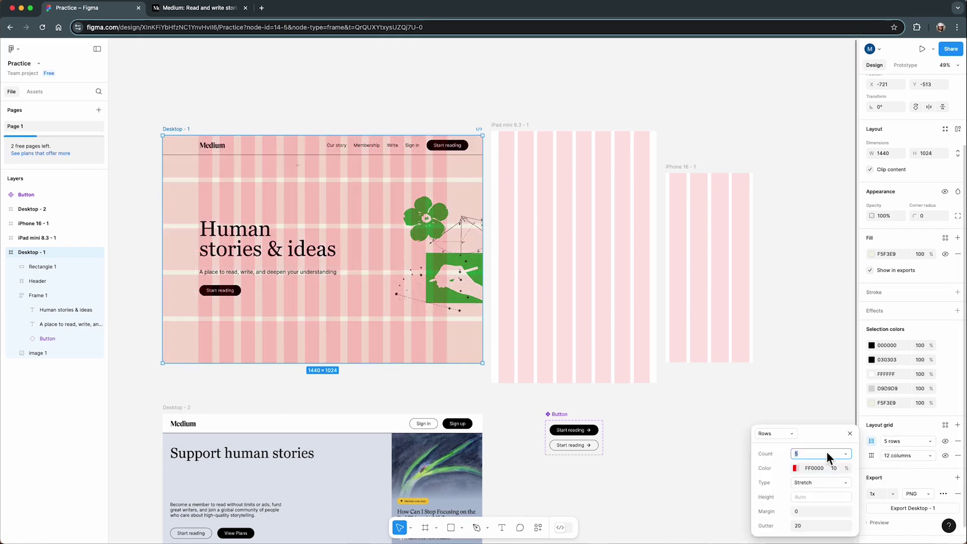
click(827, 481)
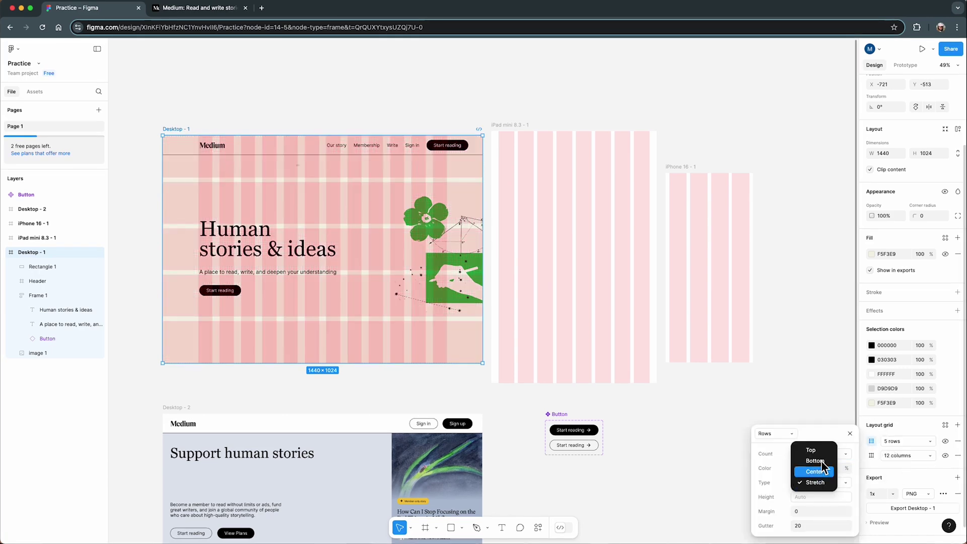
click(817, 446)
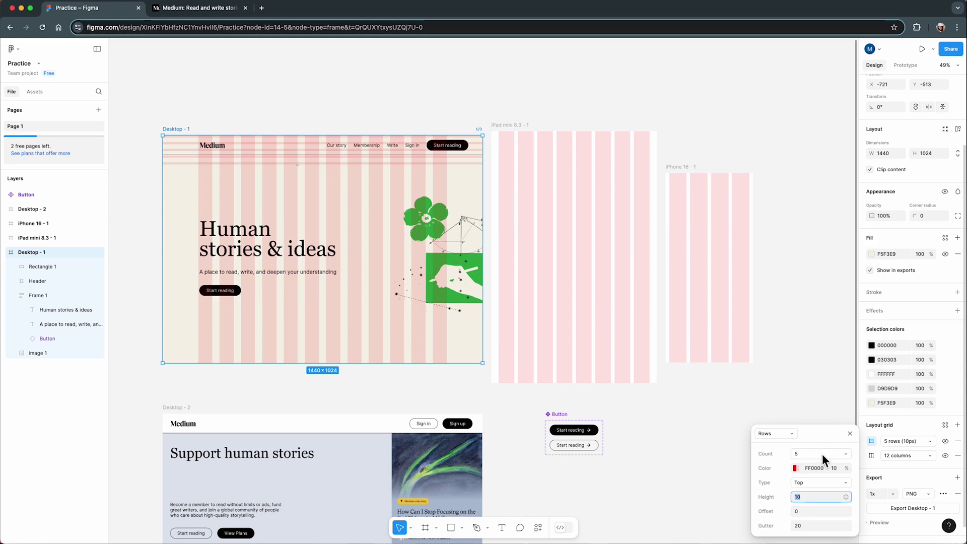
text(8)
click(809, 528)
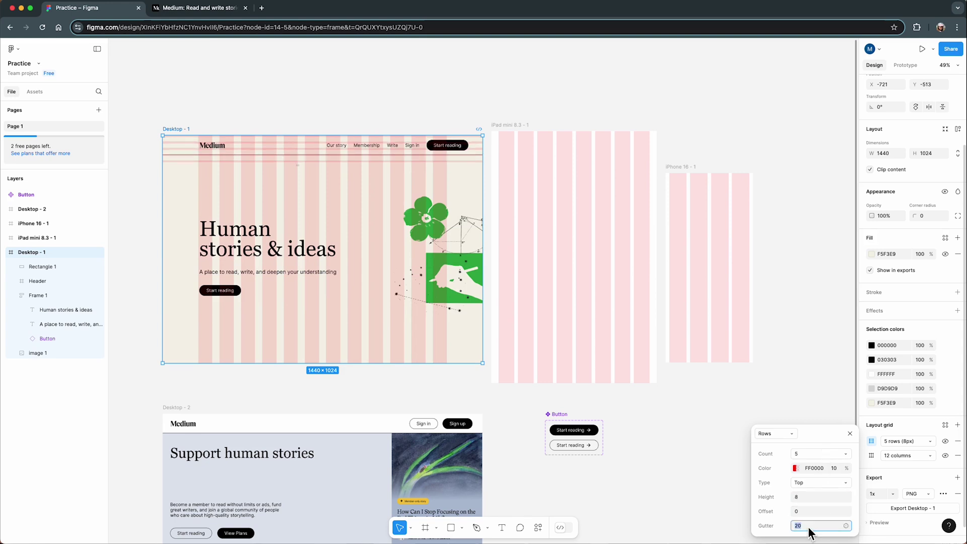
click(847, 456)
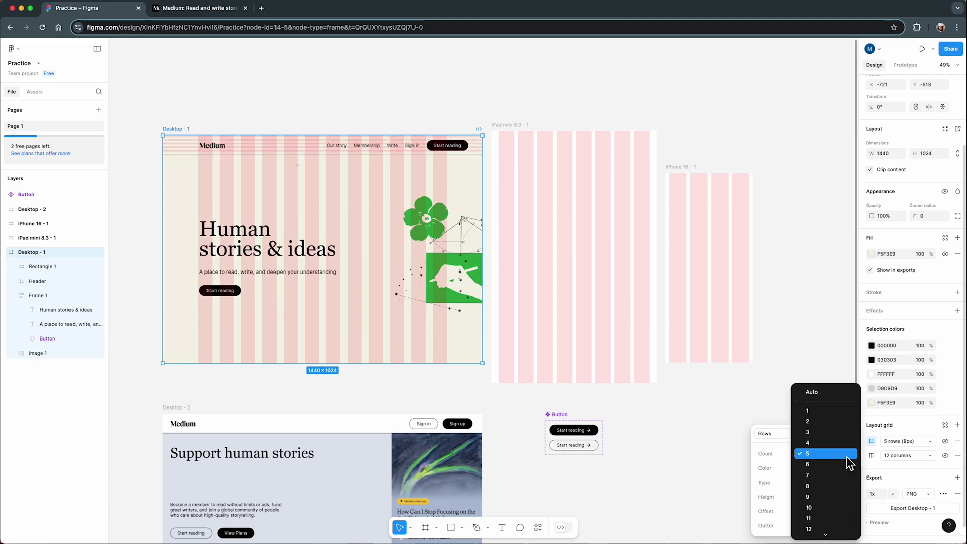
click(827, 392)
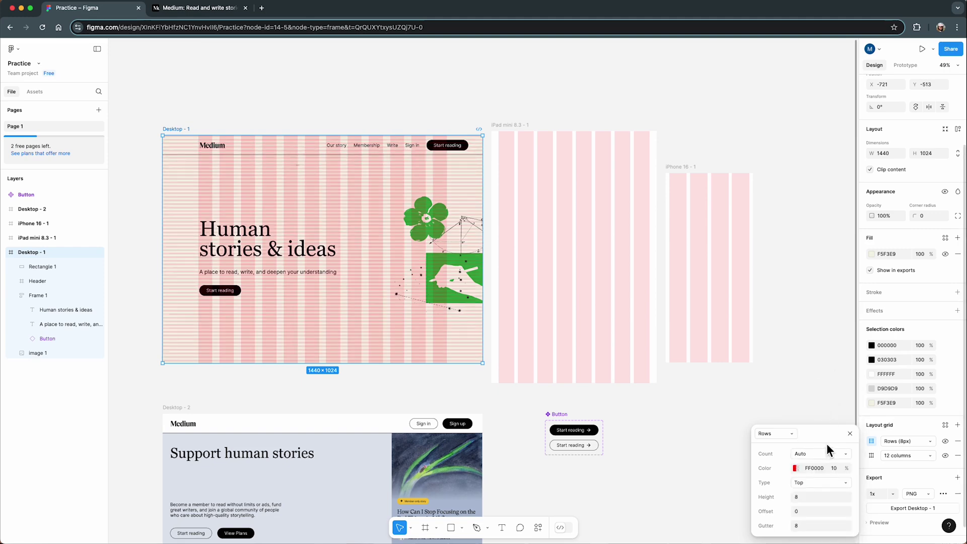
Move the hero text block on Desktop - 1 so its left edge lines up with the first grid column
scroll(151, 307, up, 10)
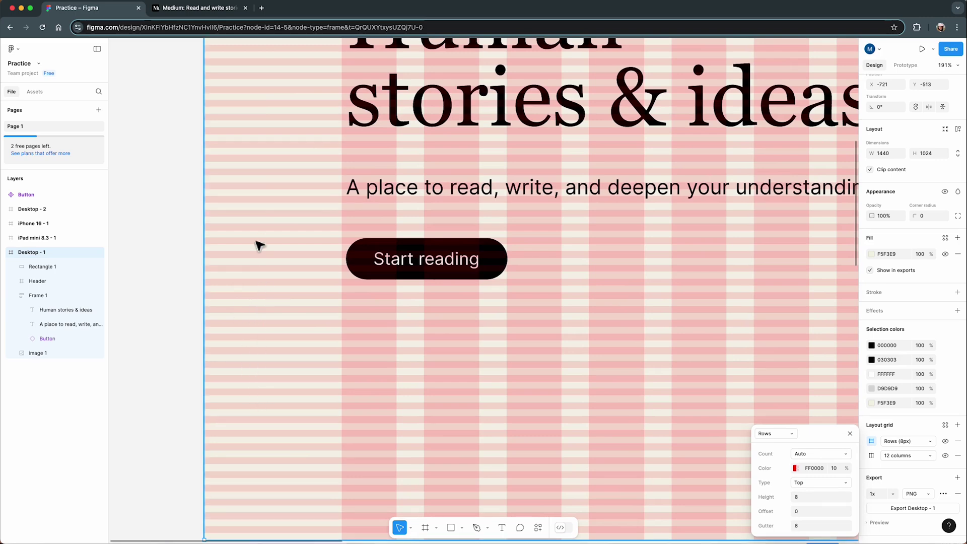
scroll(259, 246, down, 2)
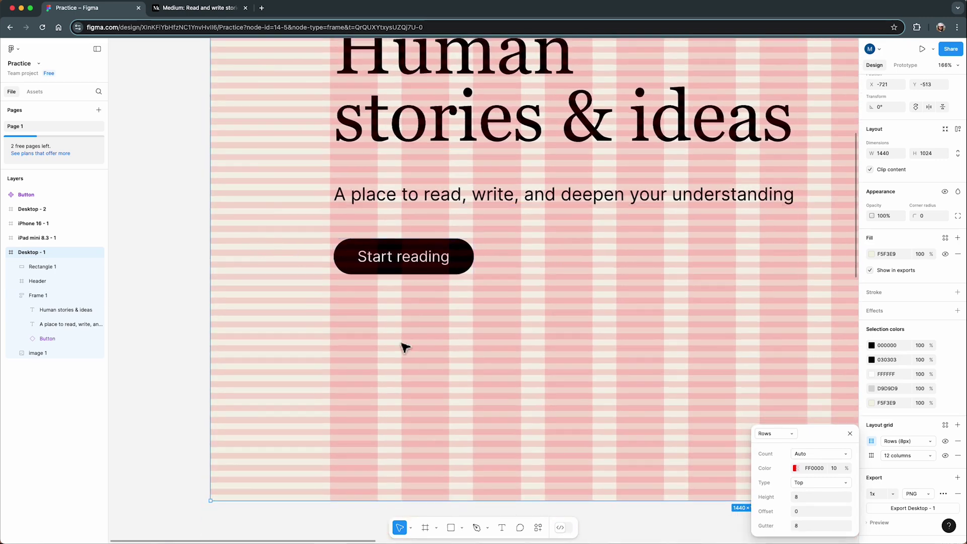
scroll(401, 345, up, 5)
click(402, 346)
scroll(383, 298, up, 5)
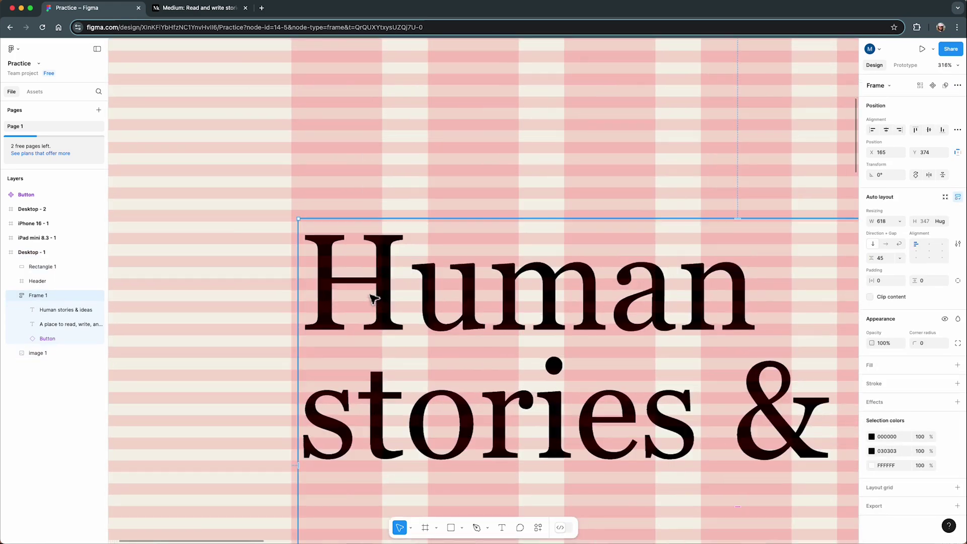
drag(385, 297, 381, 291)
click(259, 292)
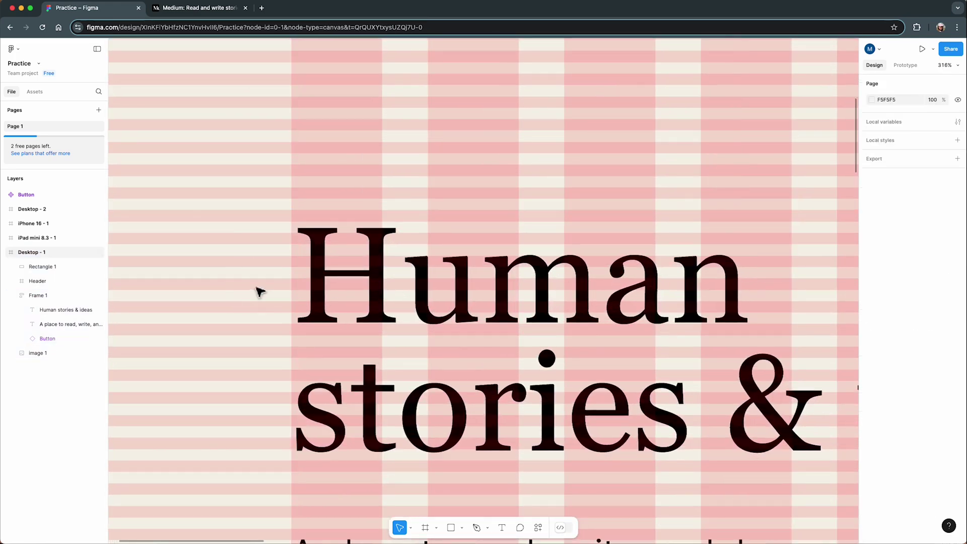
Move the Medium logo in the Desktop - 1 header to the first column's left edge, at X 160
key(shift+1)
scroll(259, 292, down, 2)
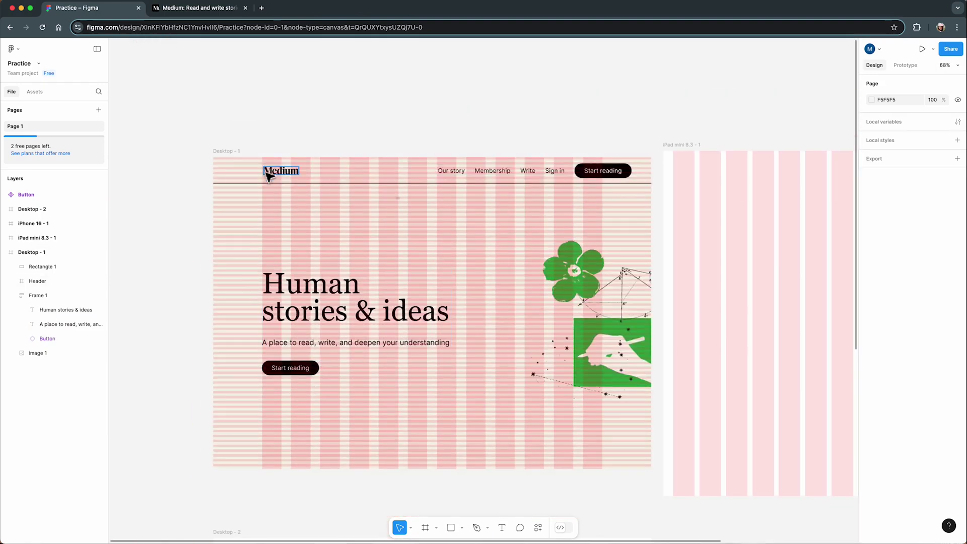
scroll(268, 173, up, 5)
scroll(268, 176, up, 5)
click(343, 187)
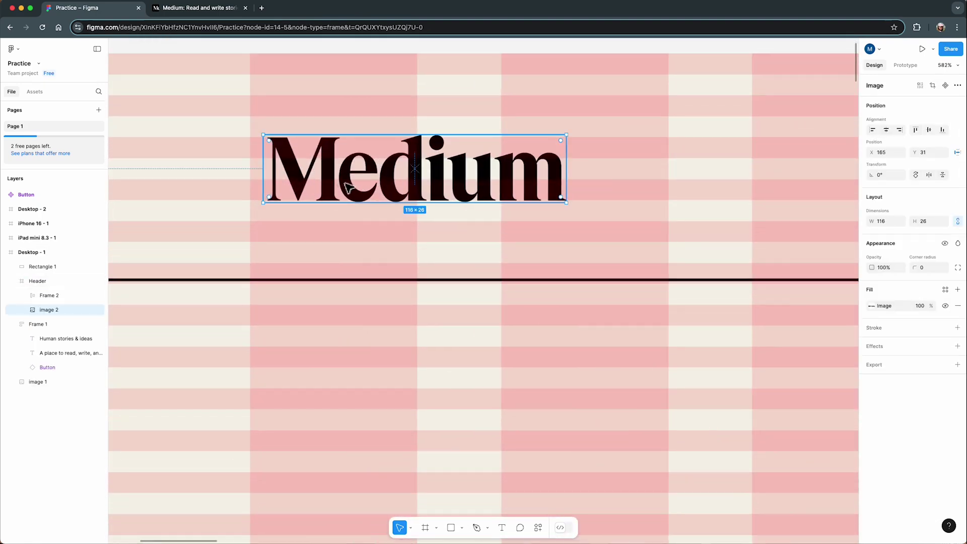
drag(343, 183, 323, 173)
click(320, 173)
Move the header's navigation group so the Start reading button ends at the last grid column's right edge, at X 643
scroll(410, 250, down, 10)
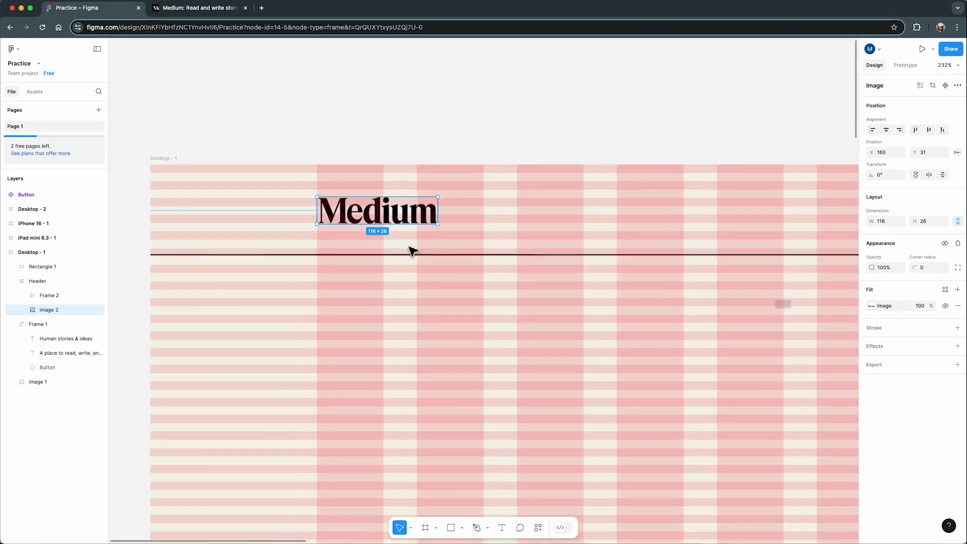
scroll(504, 242, down, 5)
scroll(762, 244, up, 5)
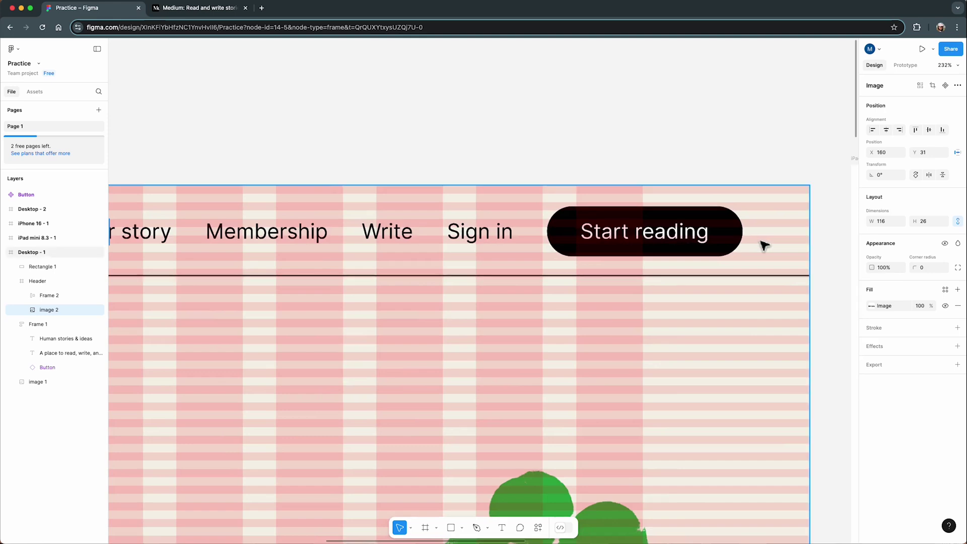
scroll(756, 246, down, 3)
click(754, 247)
drag(740, 247, 694, 247)
scroll(705, 244, up, 5)
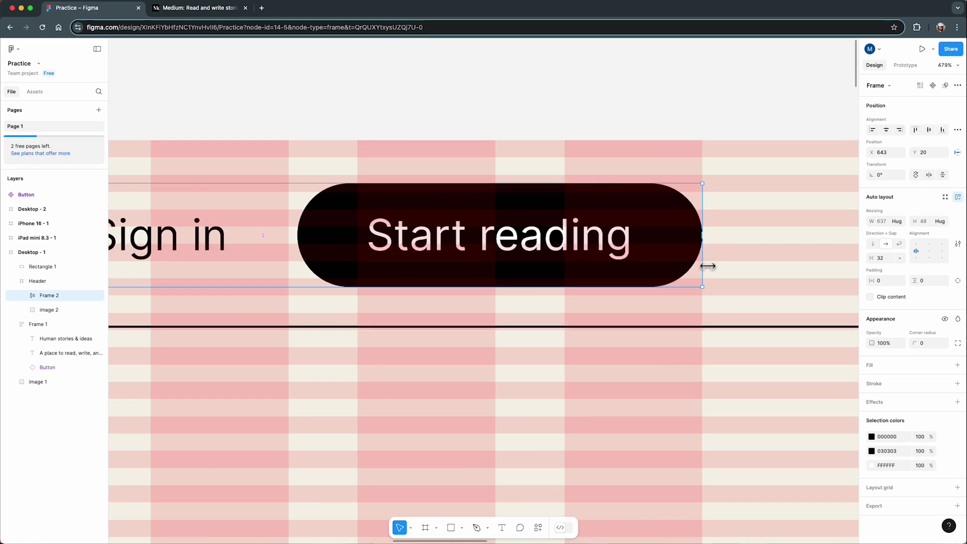
scroll(715, 272, down, 10)
click(470, 249)
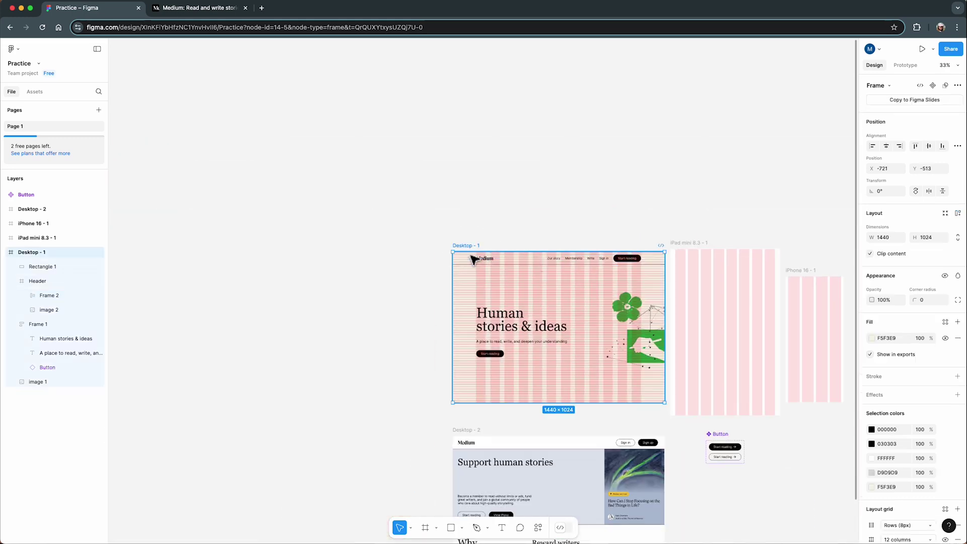
drag(463, 288, 279, 290)
key(super+z)
scroll(337, 285, down, 3)
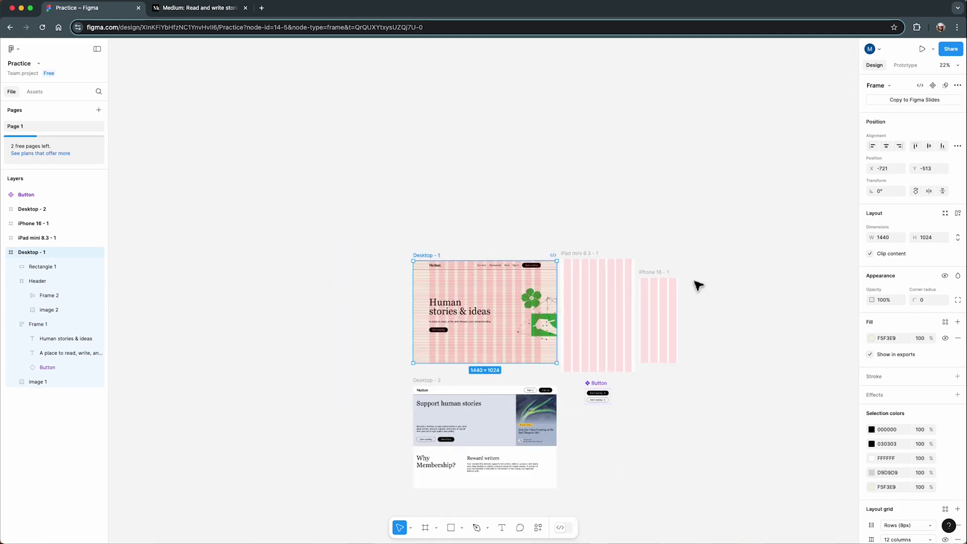
click(670, 279)
drag(681, 294, 753, 295)
key(super+z)
click(753, 318)
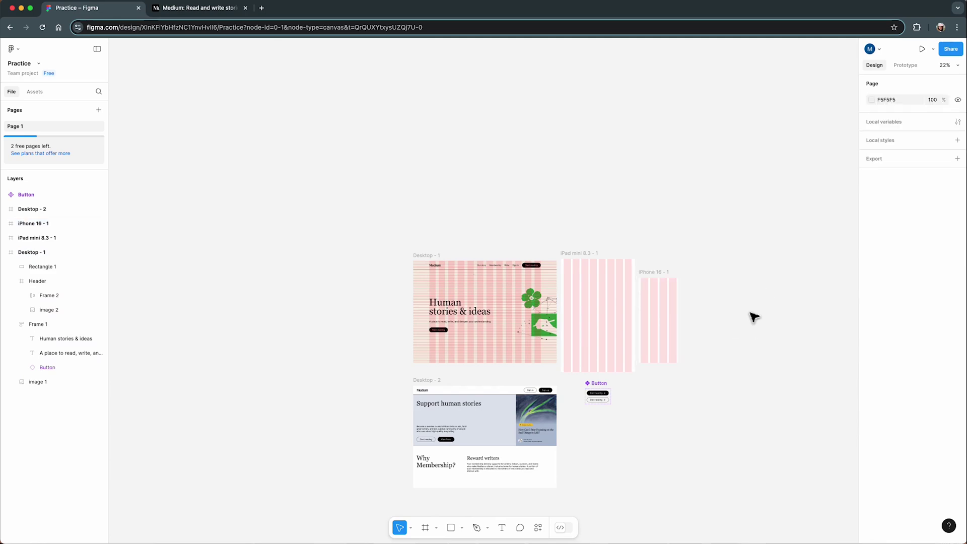
Try moving the hero illustration to the last grid column's right edge, and return it to the frame's right edge
scroll(231, 248, up, 5)
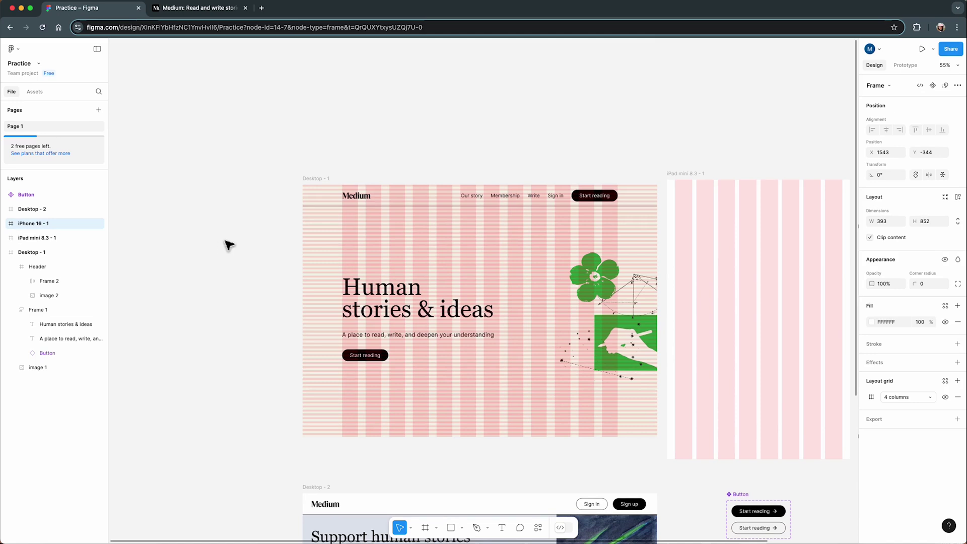
scroll(256, 263, down, 1)
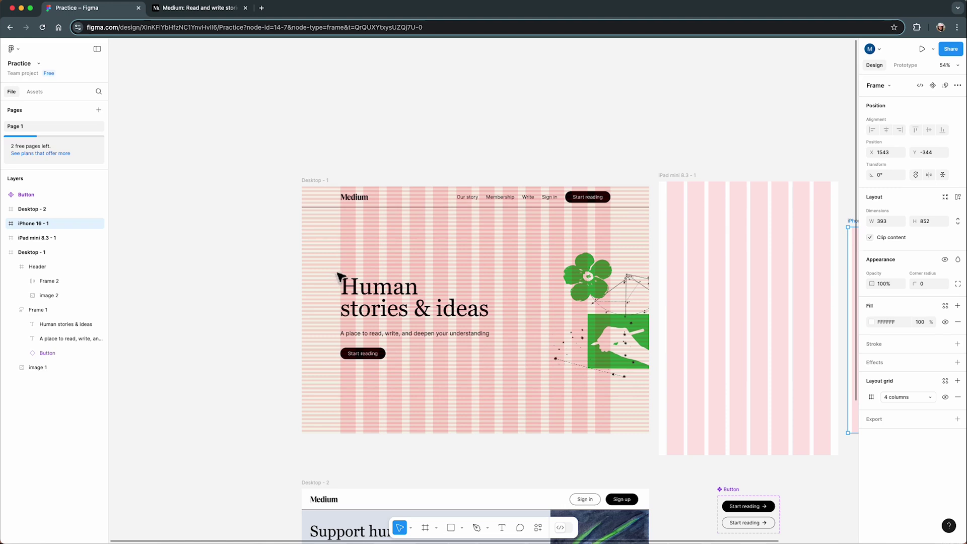
click(600, 334)
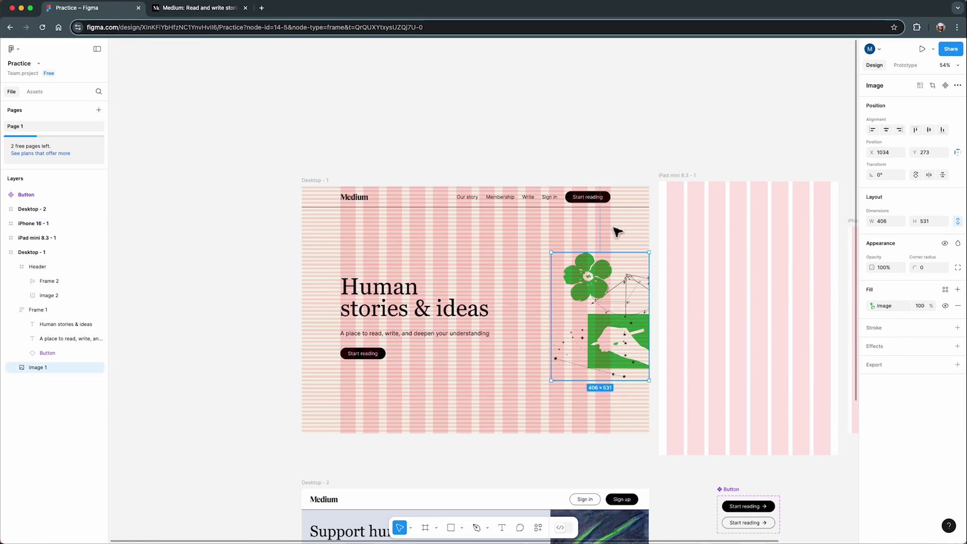
drag(619, 348, 588, 348)
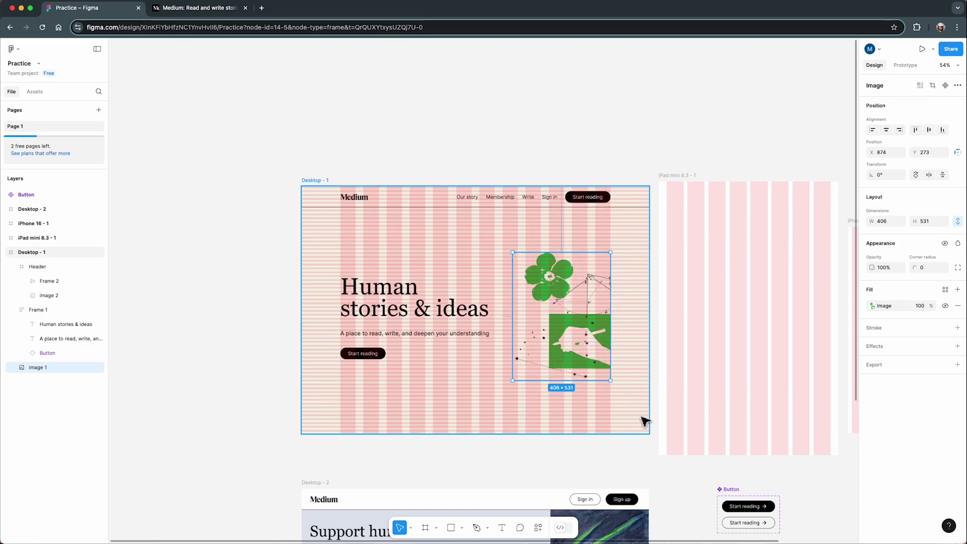
drag(601, 304, 640, 304)
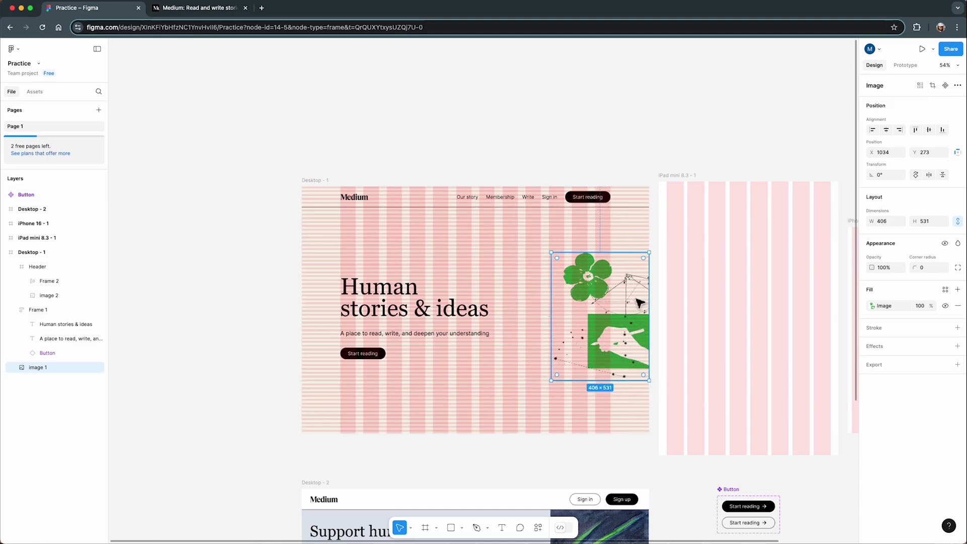
click(567, 157)
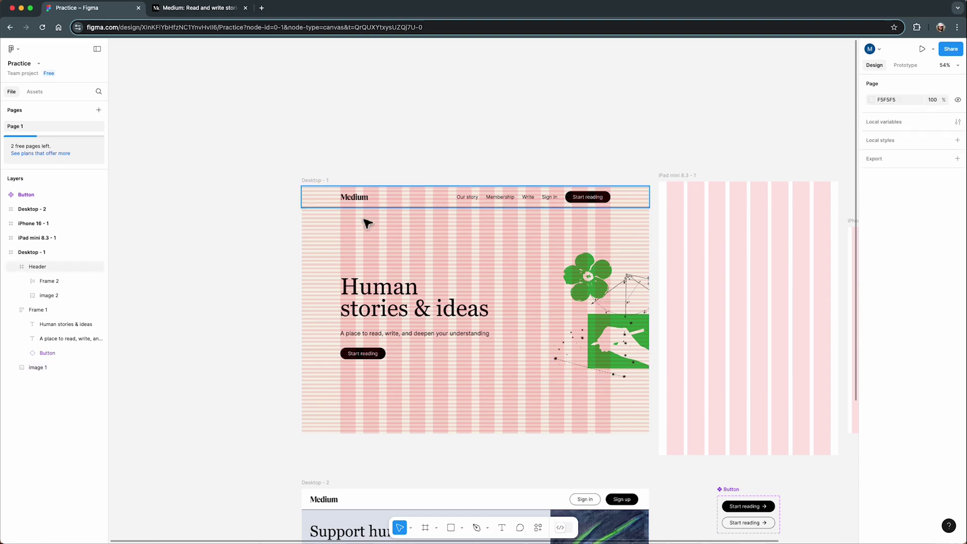
Draw a rectangle about 12 × 8 inside the first grid column of Desktop - 1, below the header, filling one row stripe's height
scroll(351, 240, up, 3)
scroll(351, 240, up, 2)
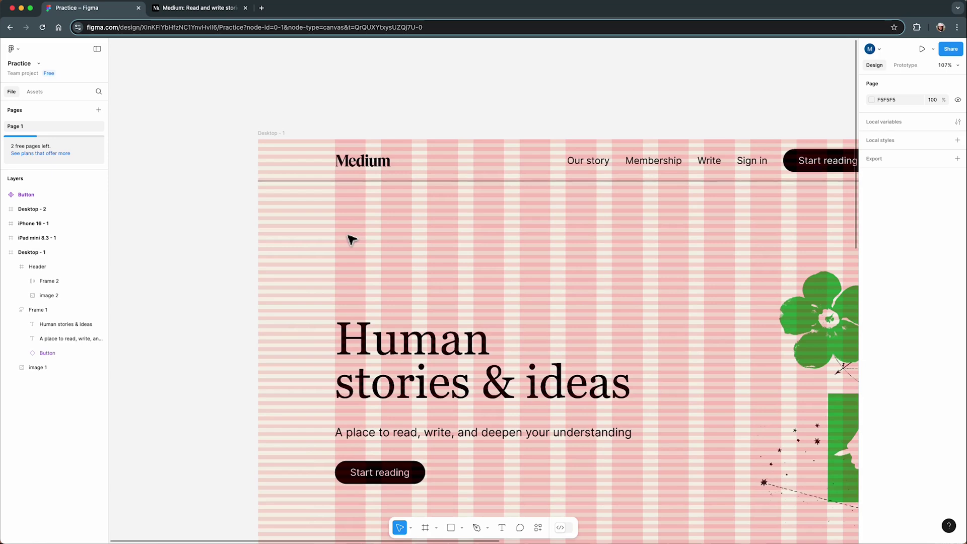
scroll(351, 238, up, 2)
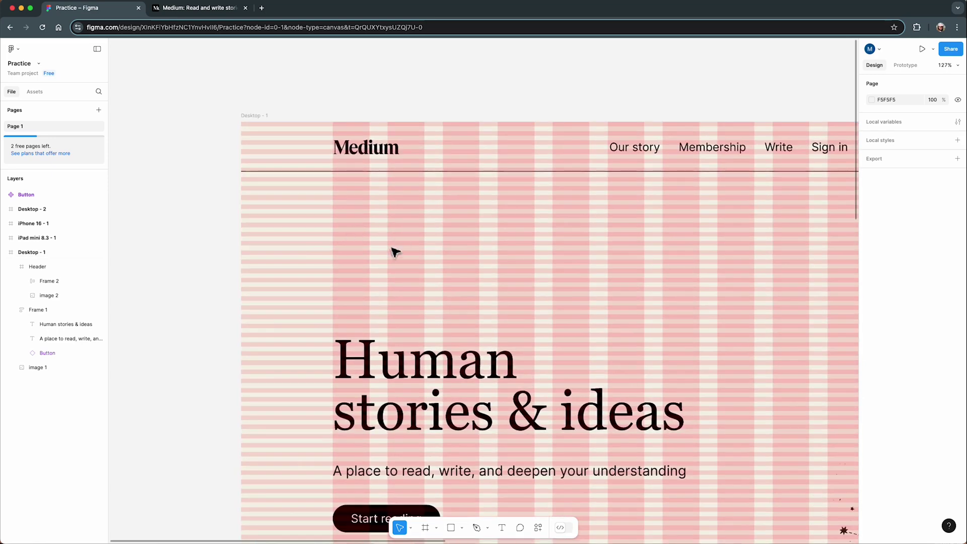
key(r)
scroll(367, 230, up, 10)
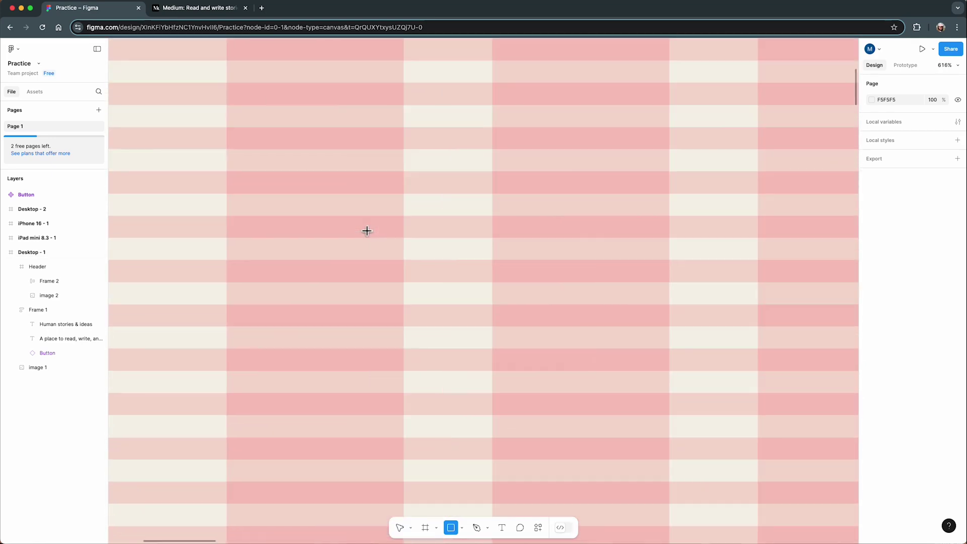
drag(360, 217, 398, 245)
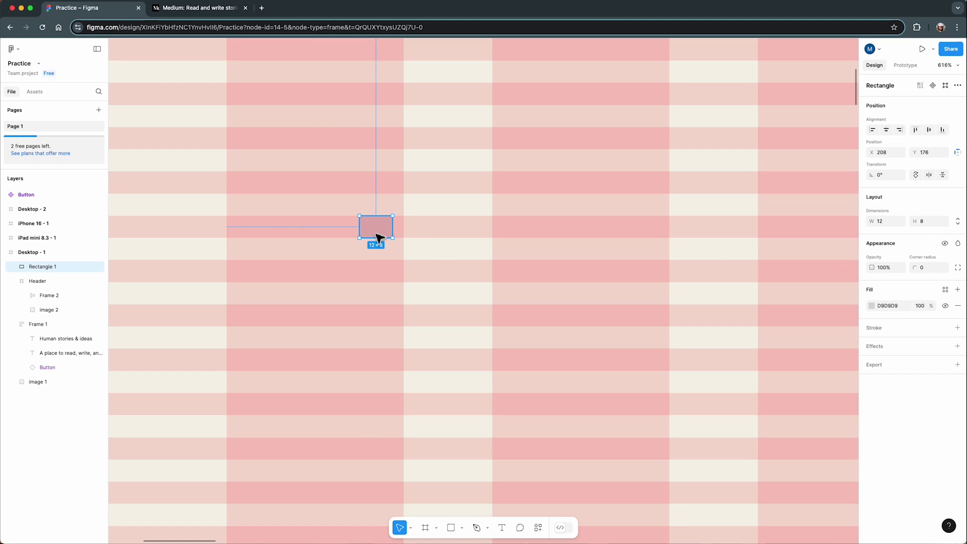
Nudge the small rectangle down to Y 186, and set the big nudge amount to 8 in the preferences
key(shift+Down)
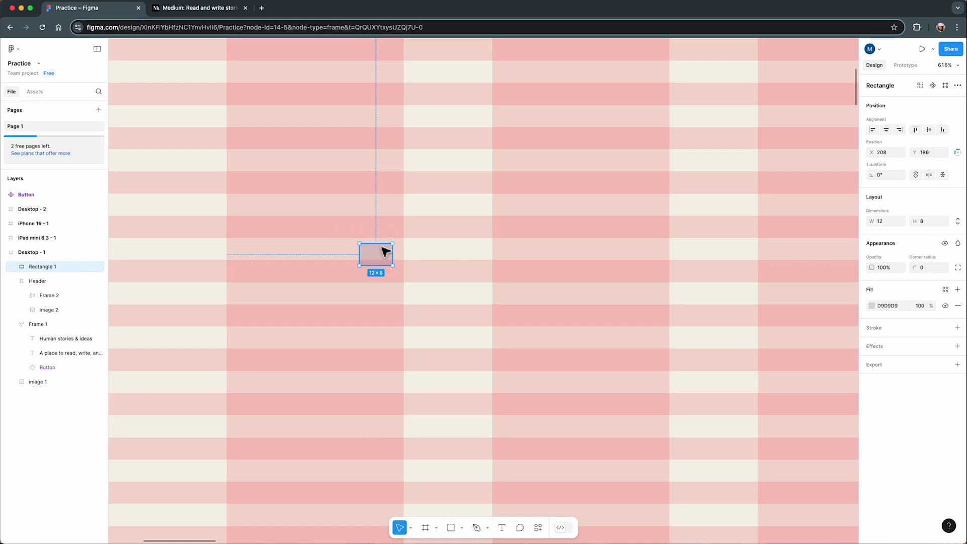
click(166, 158)
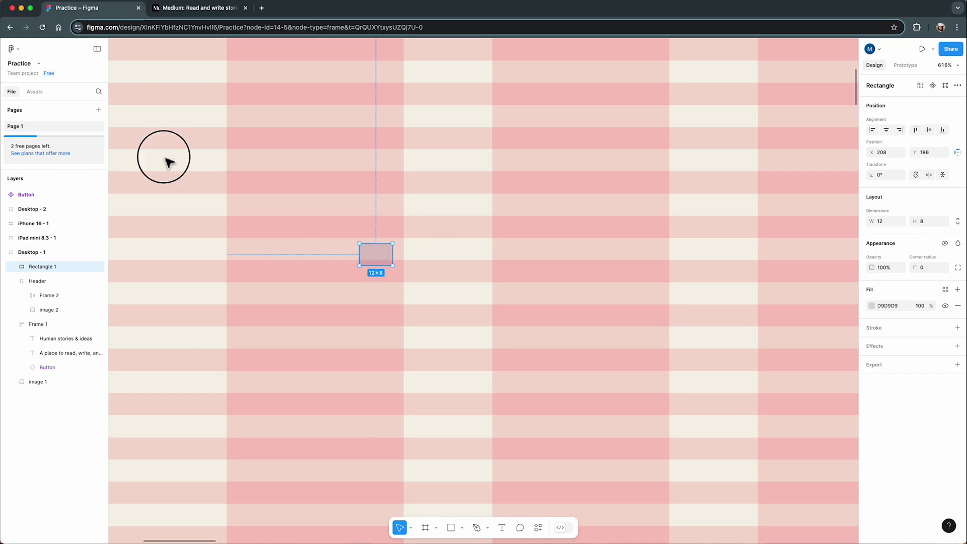
click(19, 52)
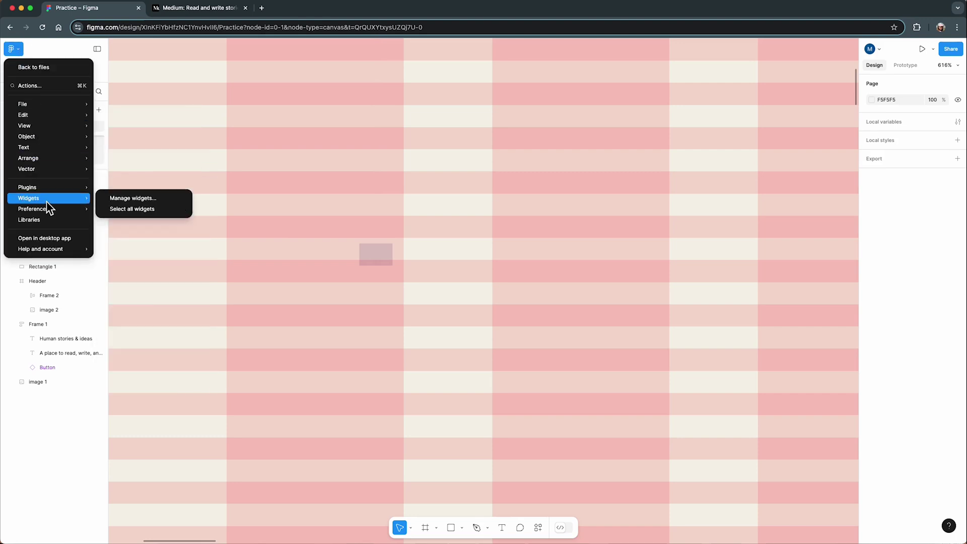
mouse_move(48, 209)
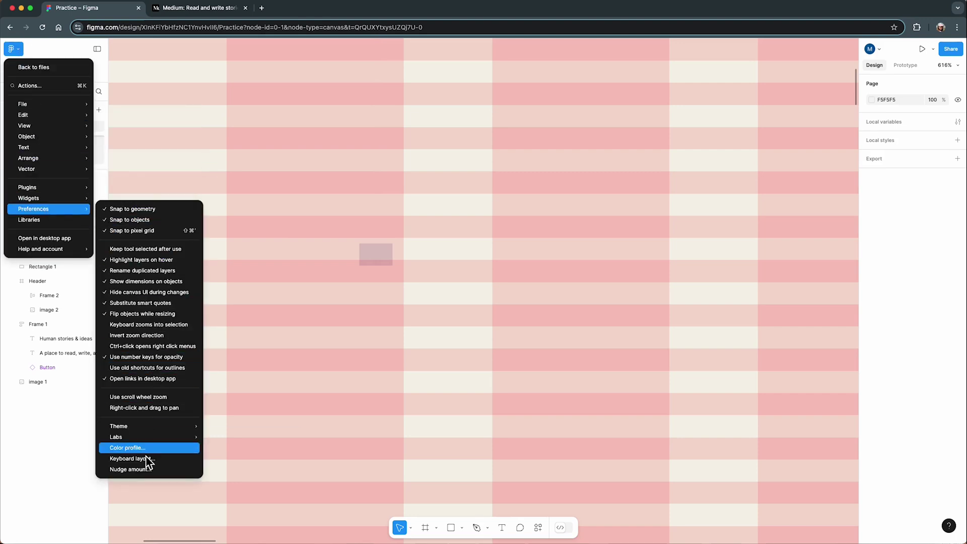
click(130, 469)
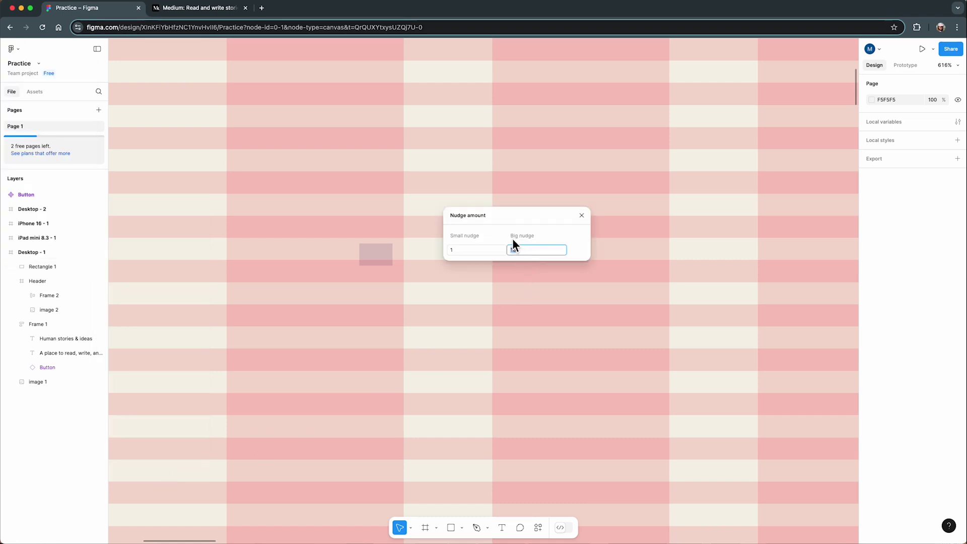
double_click(524, 252)
text(8)
key(Return)
Move the small rectangle in big nudges of 8, down to Y 208 and back up to Y 160
click(387, 256)
click(387, 257)
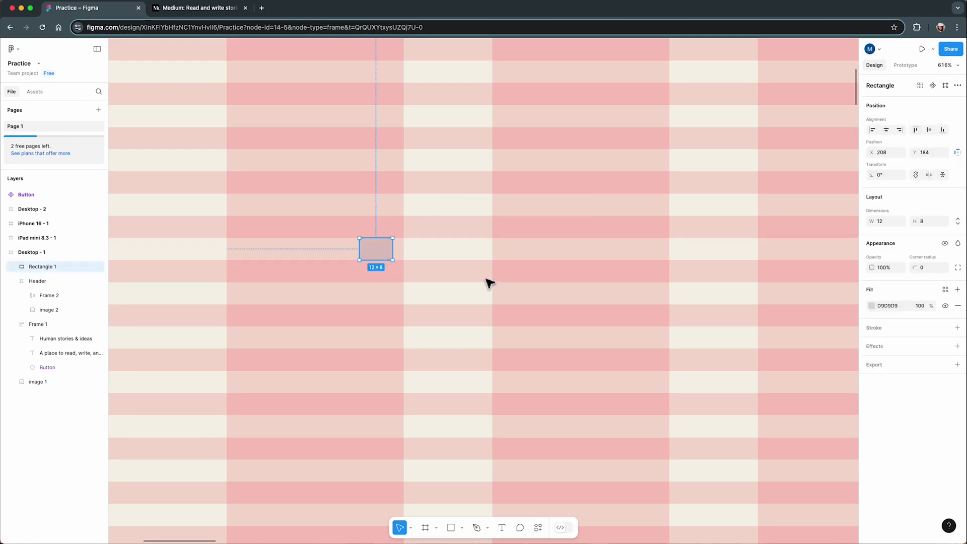
key(shift+Down)
key(shift+Down)
key(shift+Down)
key(shift+Down)
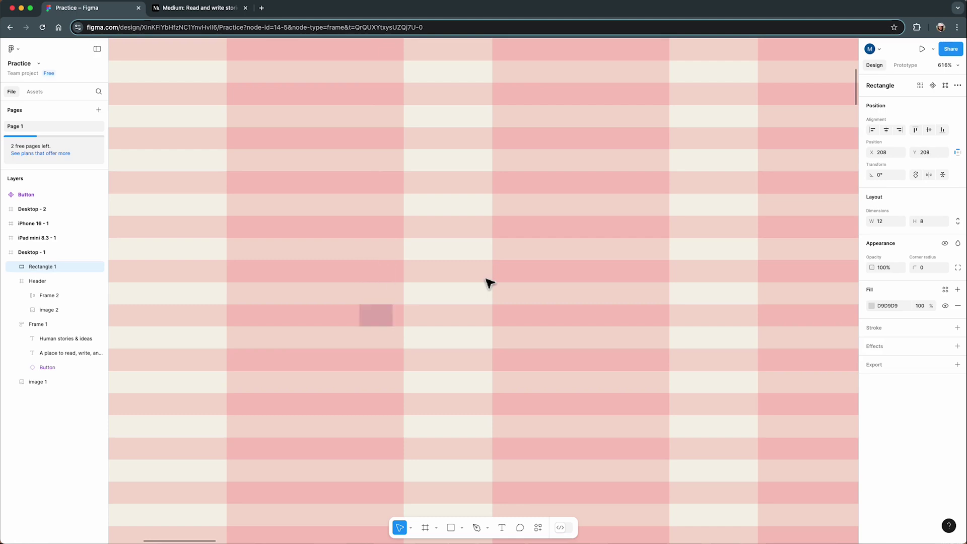
key(shift+Up)
key(shift+Up)
key(shift+Up)
key(shift+Up)
key(shift+Up)
key(shift+Up)
key(shift+Up)
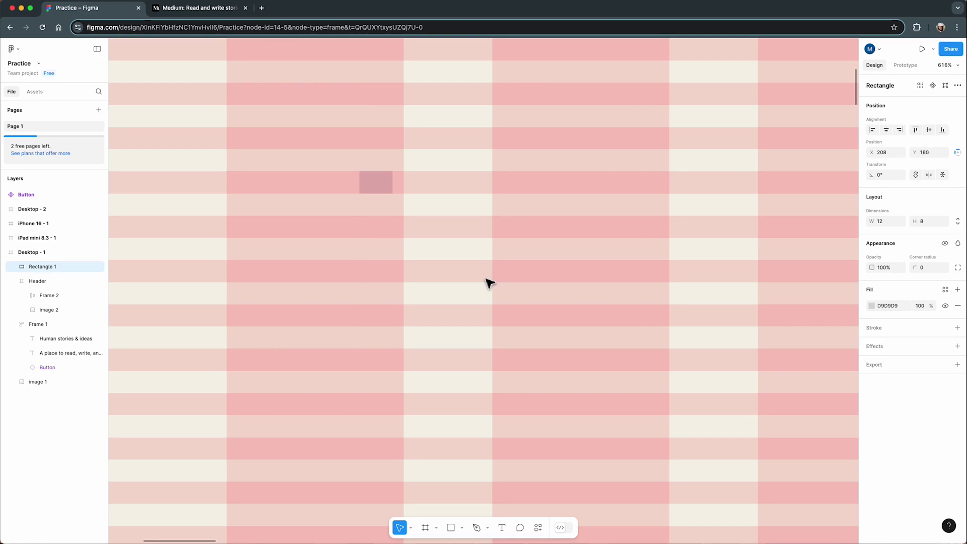
Hide both the 8px rows grid and the 12-column grid on the Desktop - 1 frame
scroll(489, 283, down, 5)
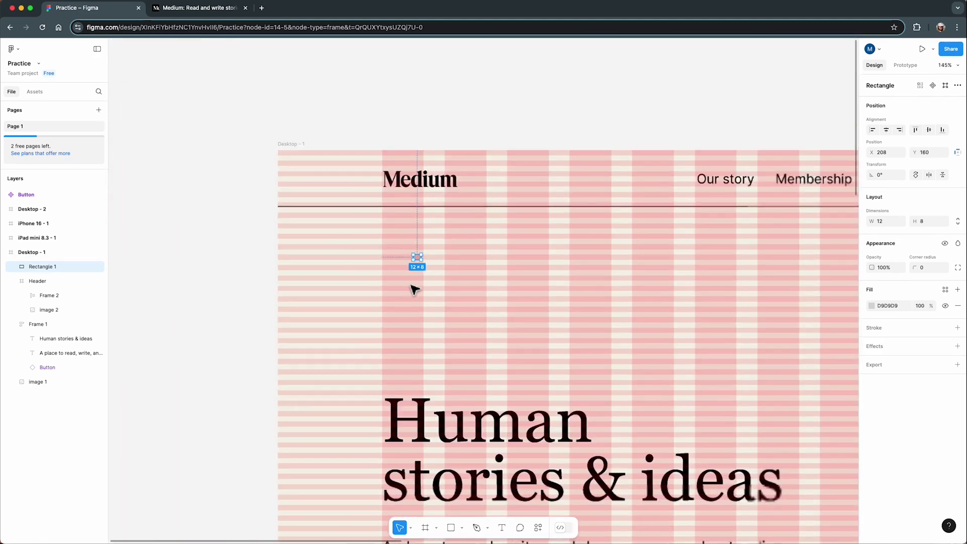
click(294, 148)
scroll(887, 423, down, 3)
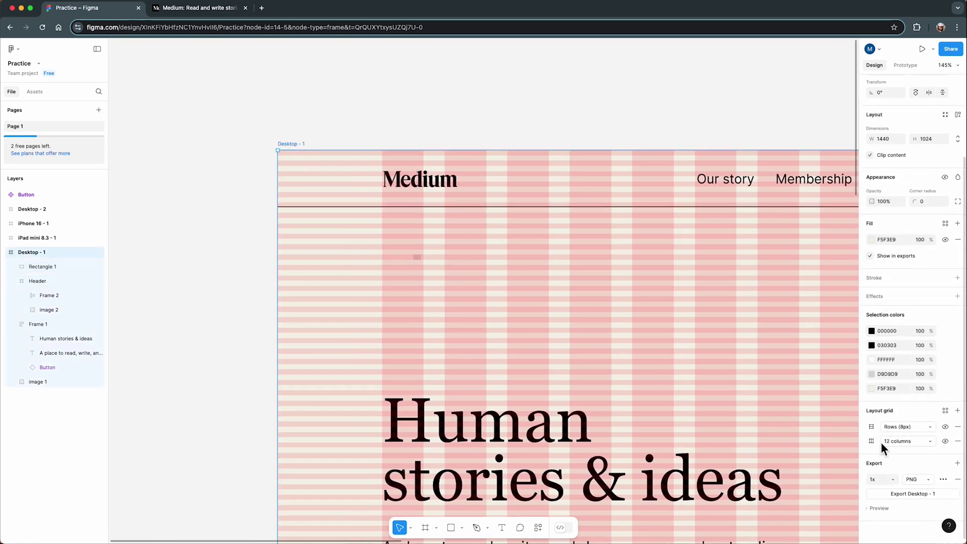
scroll(204, 265, down, 5)
click(945, 427)
click(946, 442)
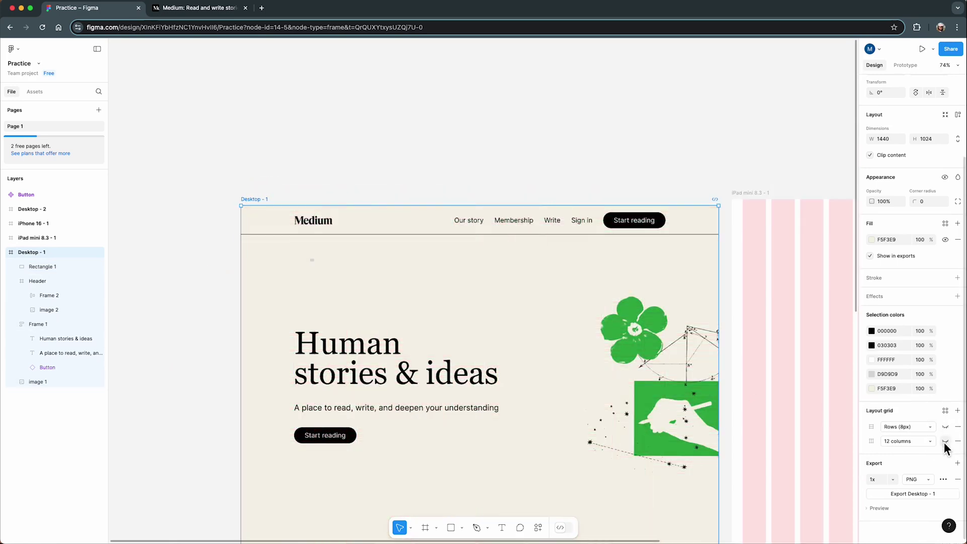
Delete the small test rectangle below the header of Desktop - 1
click(199, 313)
scroll(200, 312, down, 2)
scroll(200, 313, down, 3)
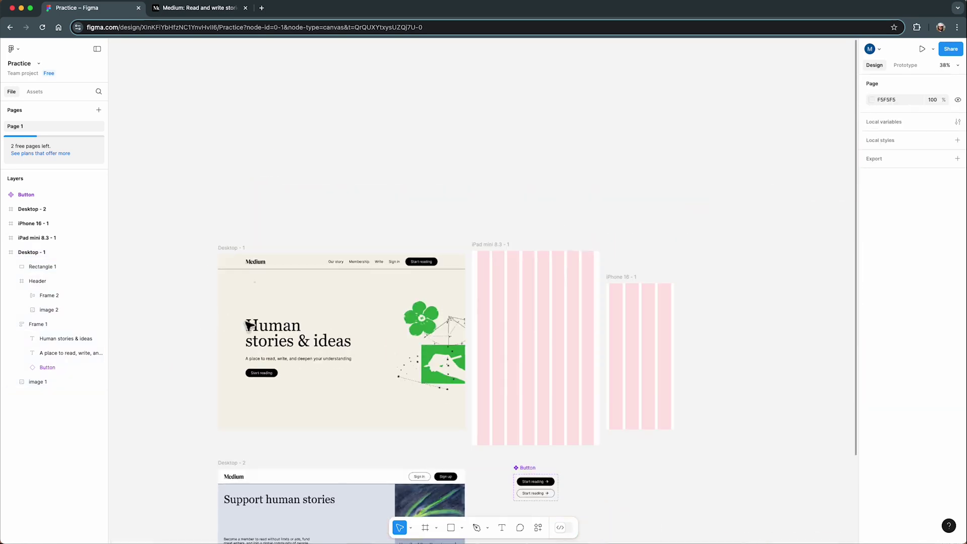
click(255, 283)
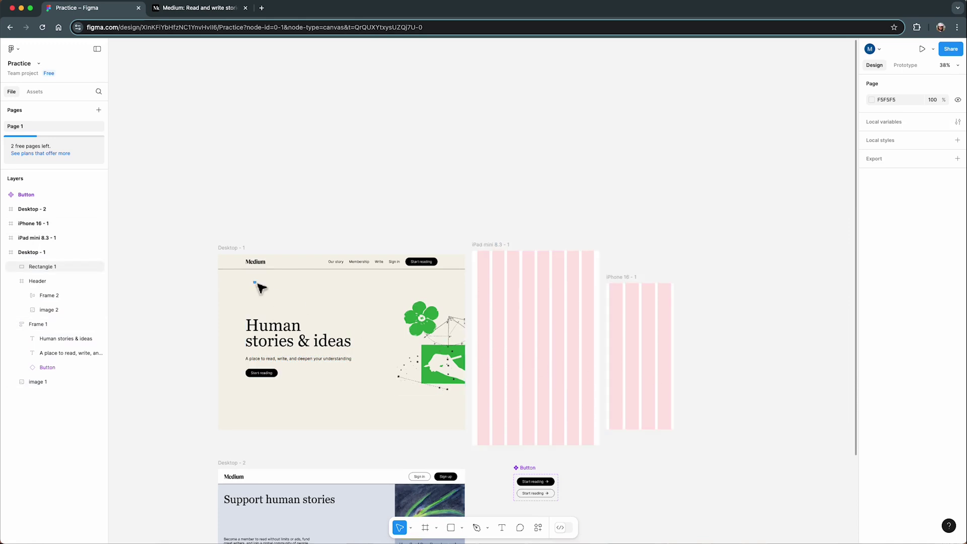
click(276, 298)
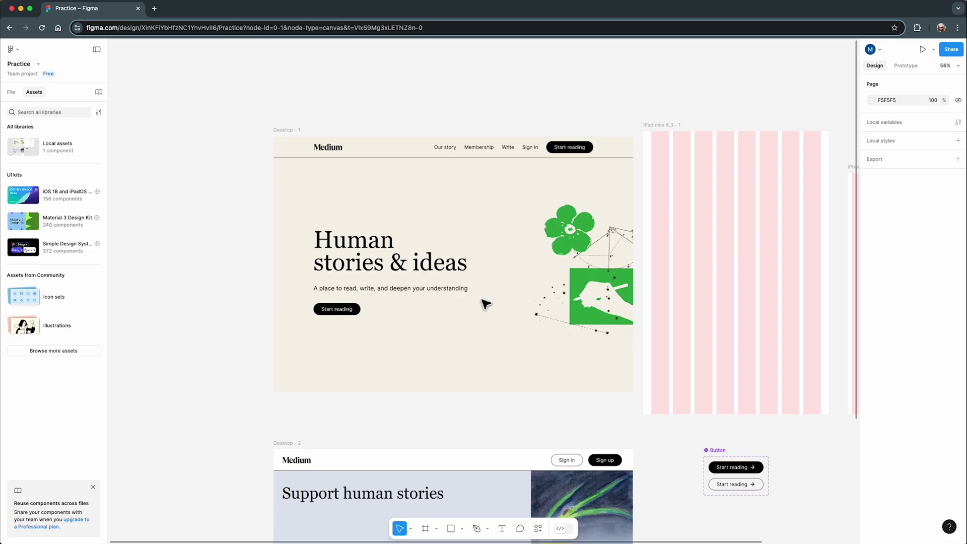
Move the Desktop - 1 frame into the empty canvas area beyond the iPhone 16 - 1 frame, to about X 2865, Y -366
click(592, 282)
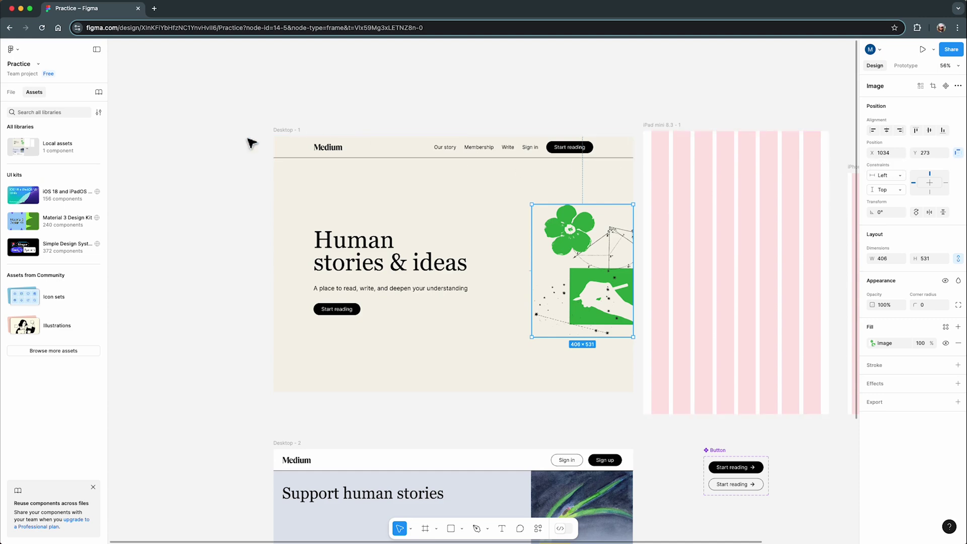
click(250, 144)
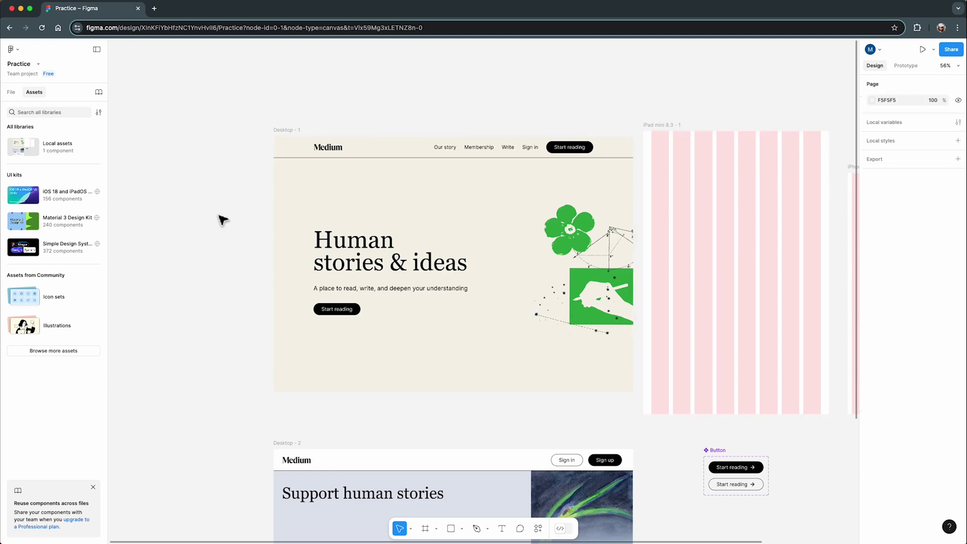
scroll(223, 218, down, 5)
drag(255, 175, 682, 190)
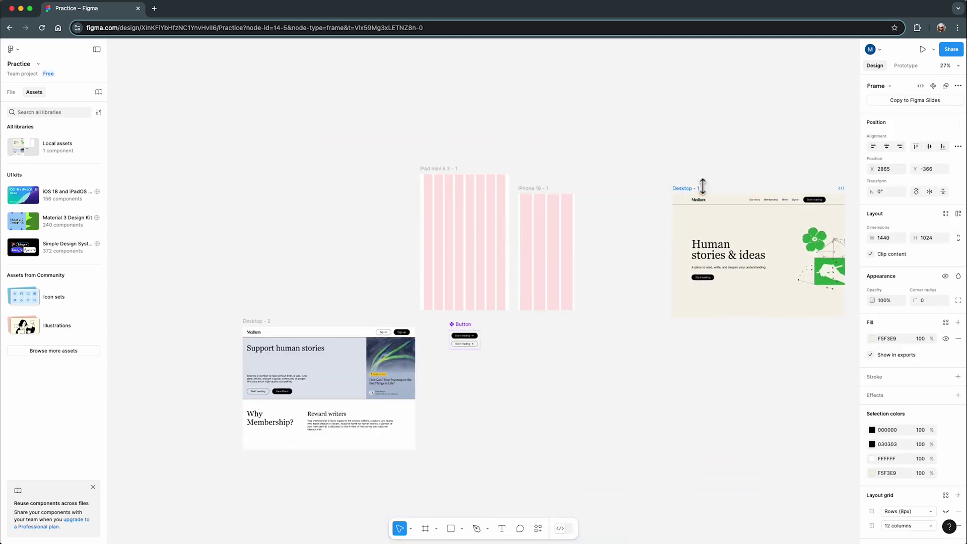
scroll(469, 158, right, 5)
scroll(434, 268, up, 5)
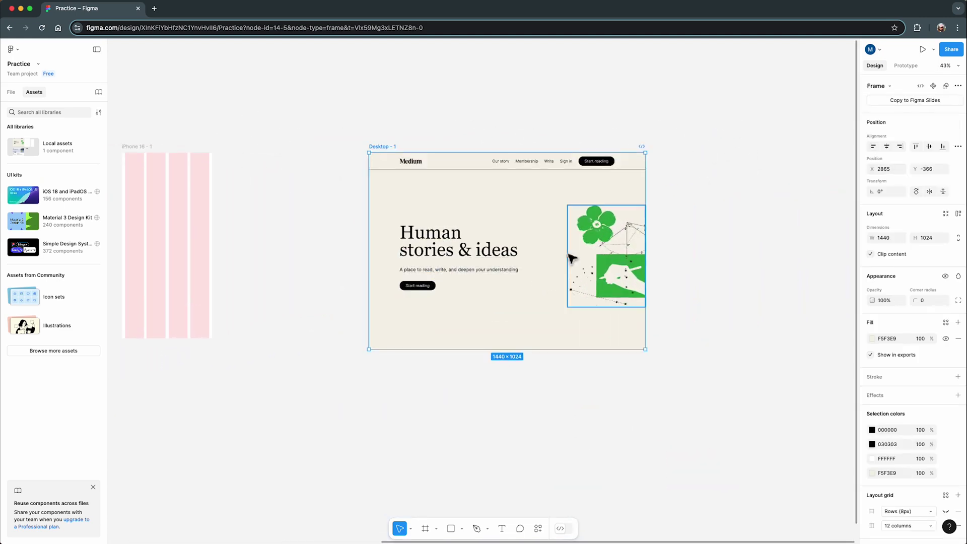
drag(653, 206, 567, 206)
scroll(719, 207, right, 3)
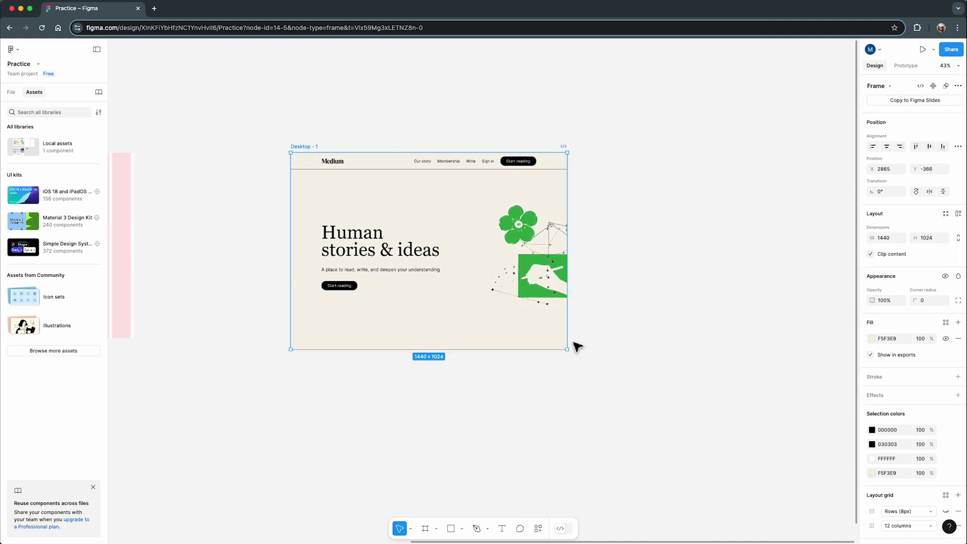
Try resizing the Desktop - 1 frame from its corners, first to about 2418 × 1748, and undo each resize
drag(574, 356, 763, 495)
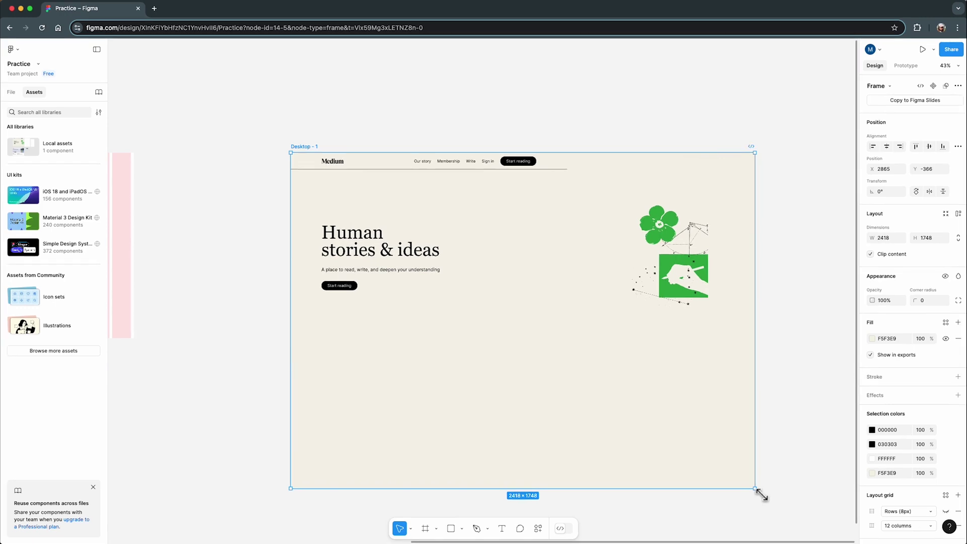
key(ctrl+z)
drag(264, 382, 151, 449)
key(ctrl+z)
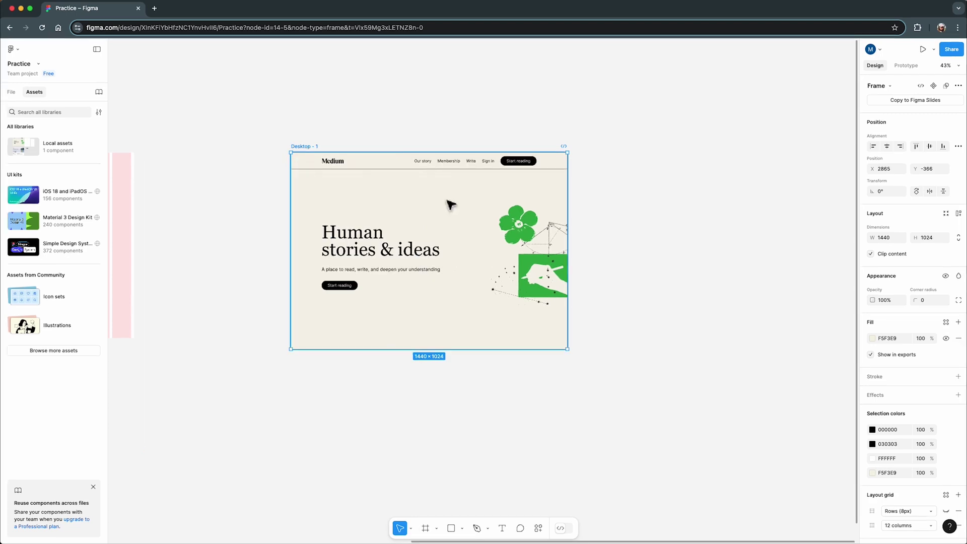
drag(568, 153, 649, 136)
key(ctrl+z)
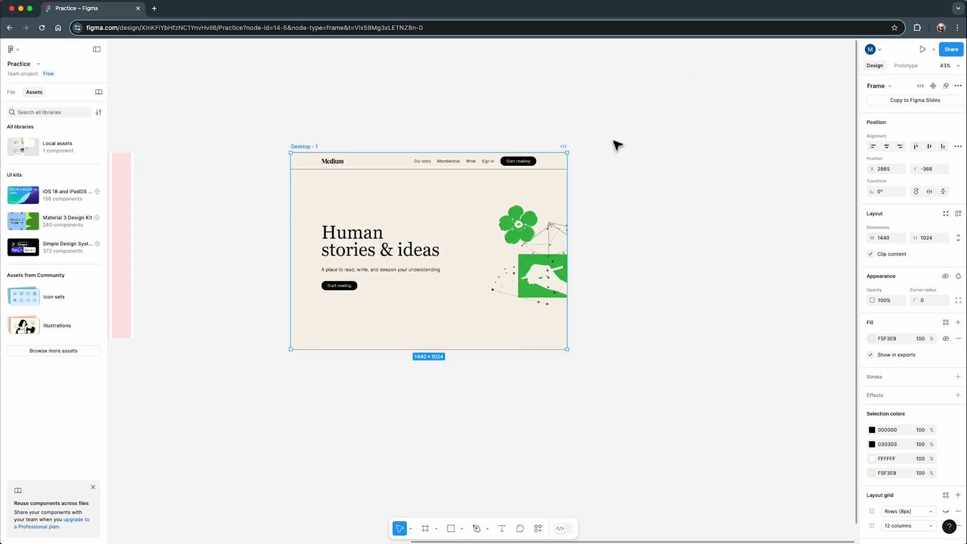
Select the hero illustration in Desktop - 1 and examine the constraint guides at its left and top edges
scroll(522, 252, up, 5)
click(524, 254)
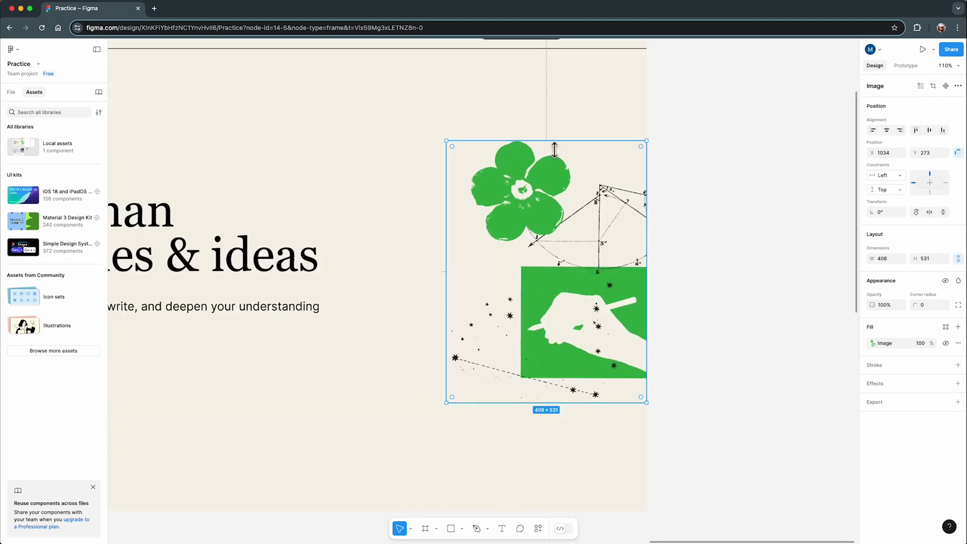
scroll(450, 283, up, 5)
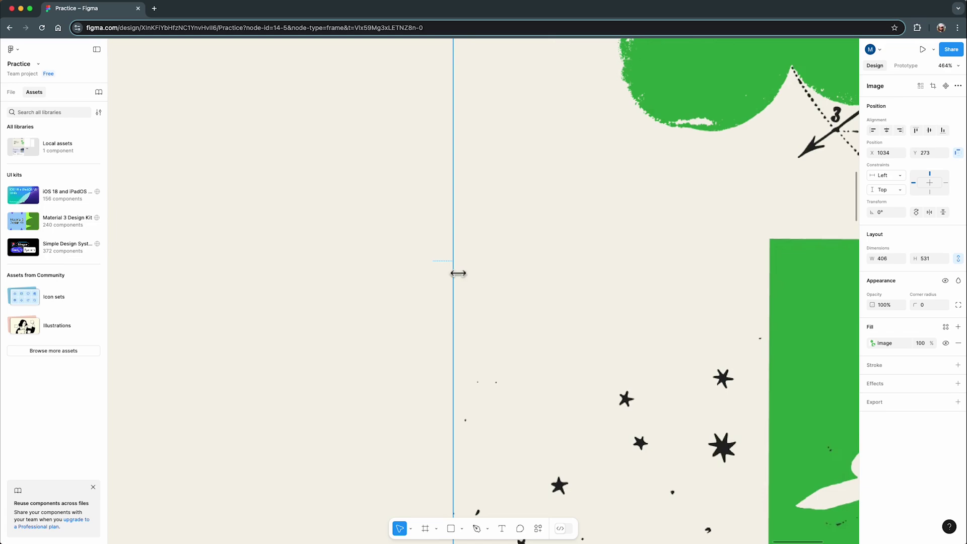
scroll(554, 237, down, 2)
scroll(607, 216, up, 5)
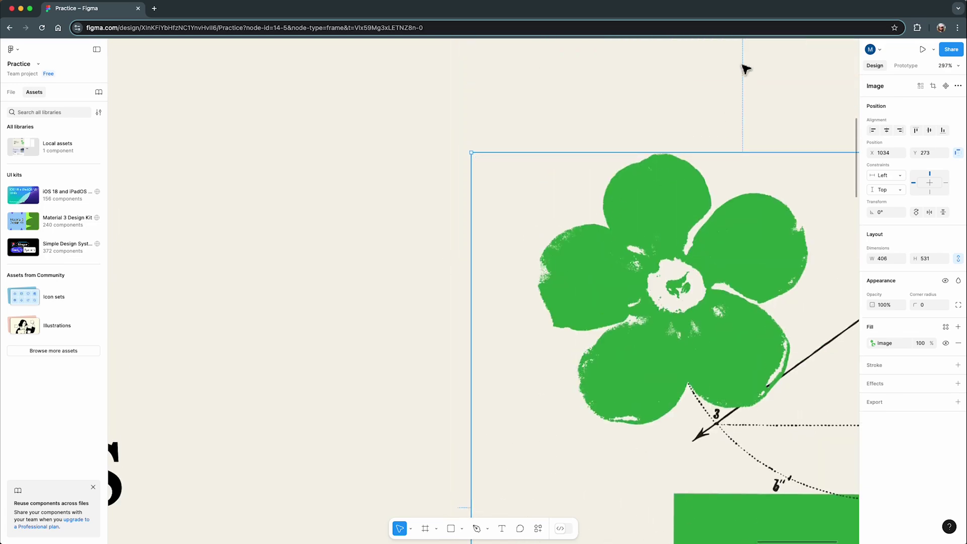
scroll(770, 235, down, 8)
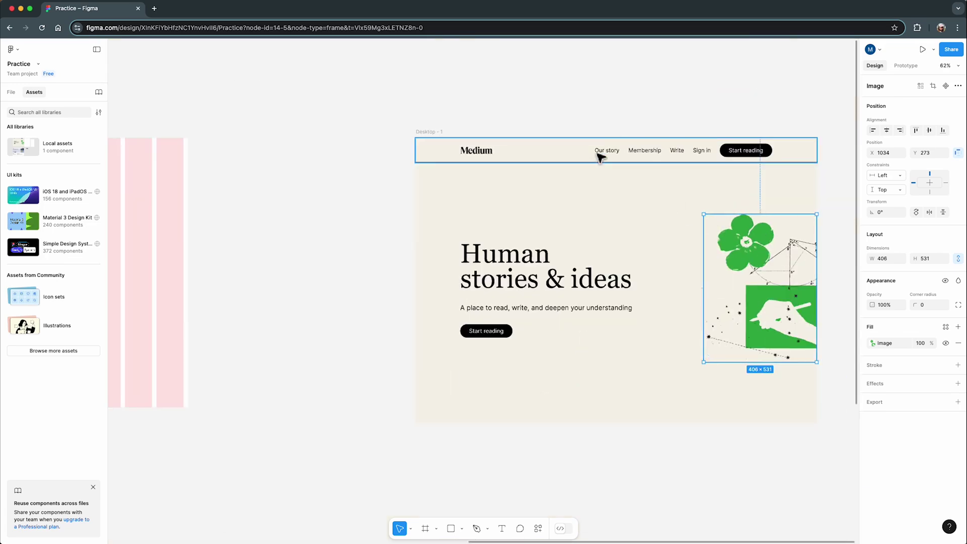
Shift the Desktop - 1 header to about X 69, Y 92 to inspect its constraint guides, and return it to X 0, Y 0
click(579, 160)
drag(580, 161, 598, 186)
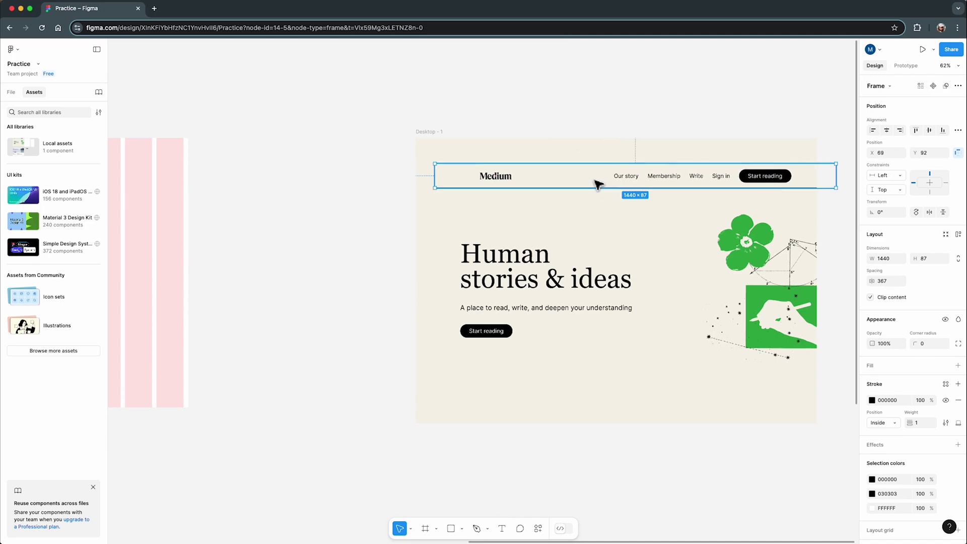
scroll(638, 151, up, 5)
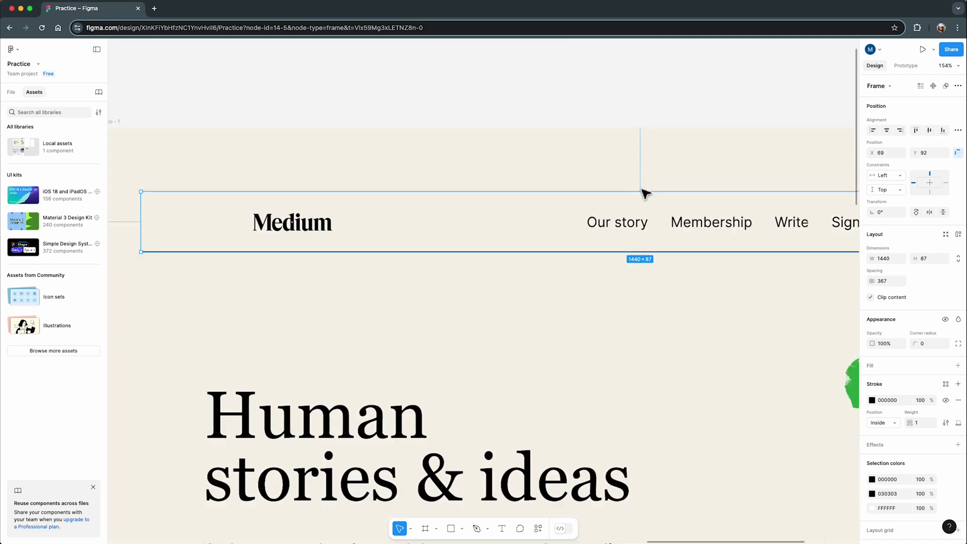
scroll(648, 168, down, 4)
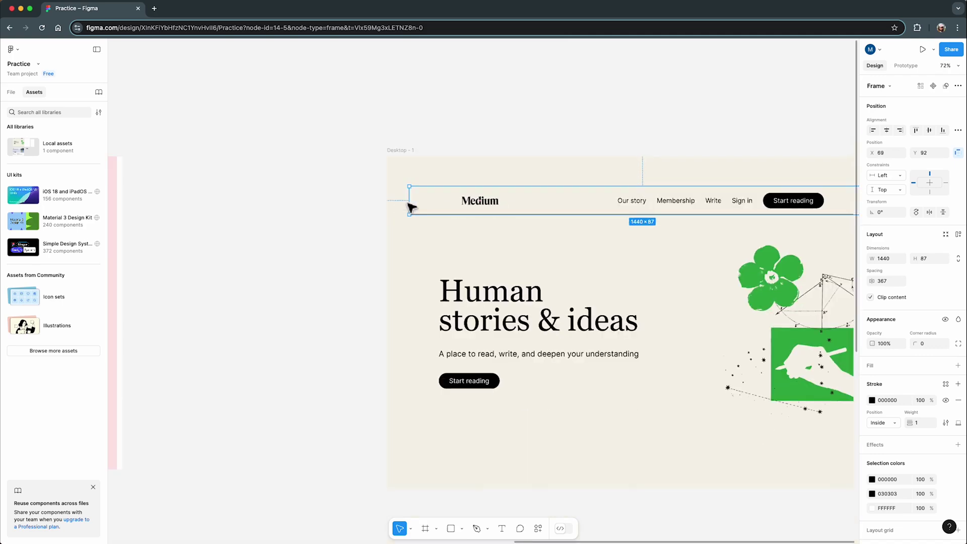
scroll(324, 237, down, 4)
drag(406, 216, 395, 202)
scroll(450, 252, up, 2)
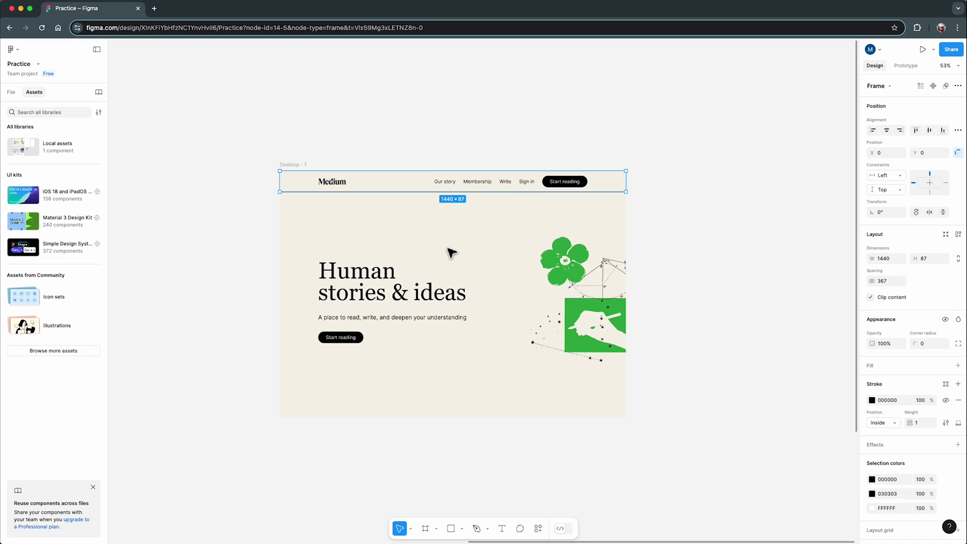
key(Escape)
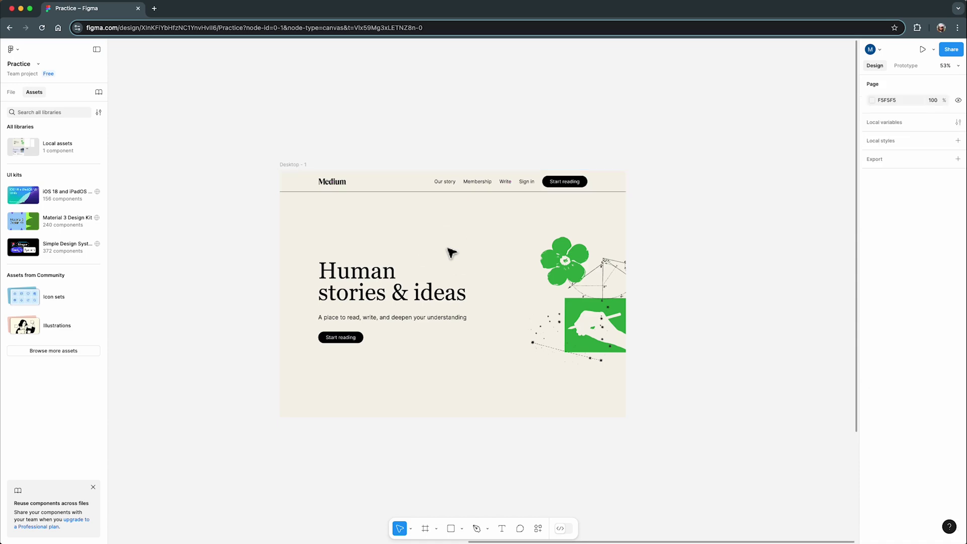
Switch to the Medium website window, and widen and narrow it to examine how the header and hero content adapt
key(super+grave)
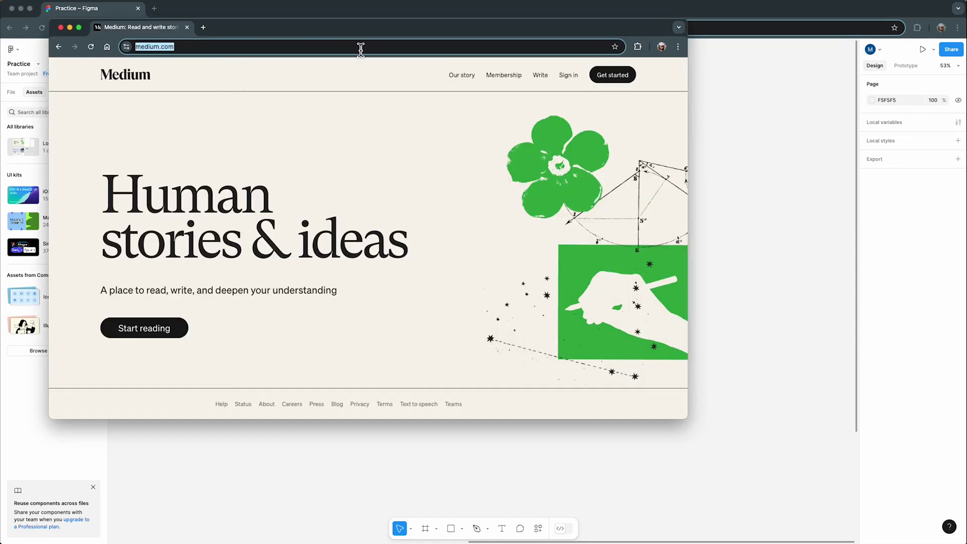
drag(367, 33, 370, 46)
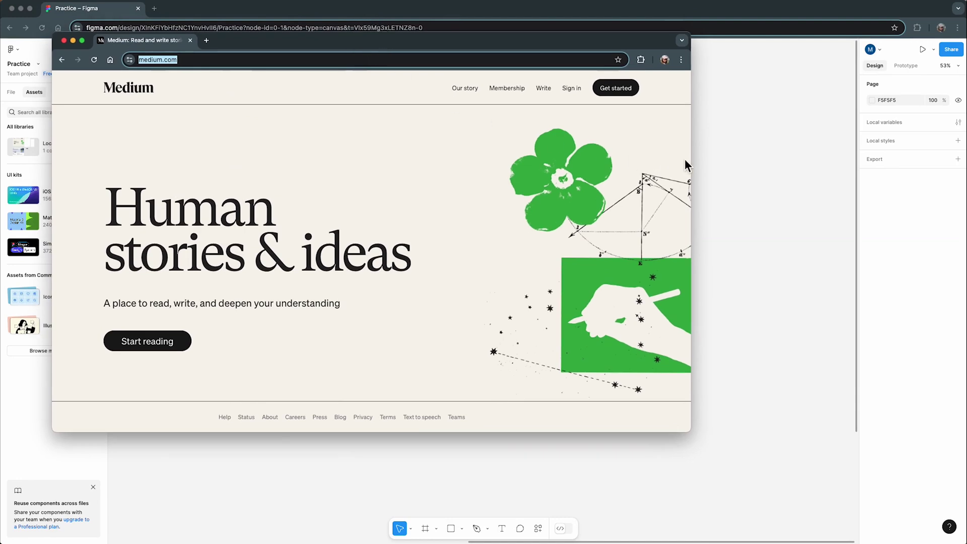
drag(697, 163, 953, 195)
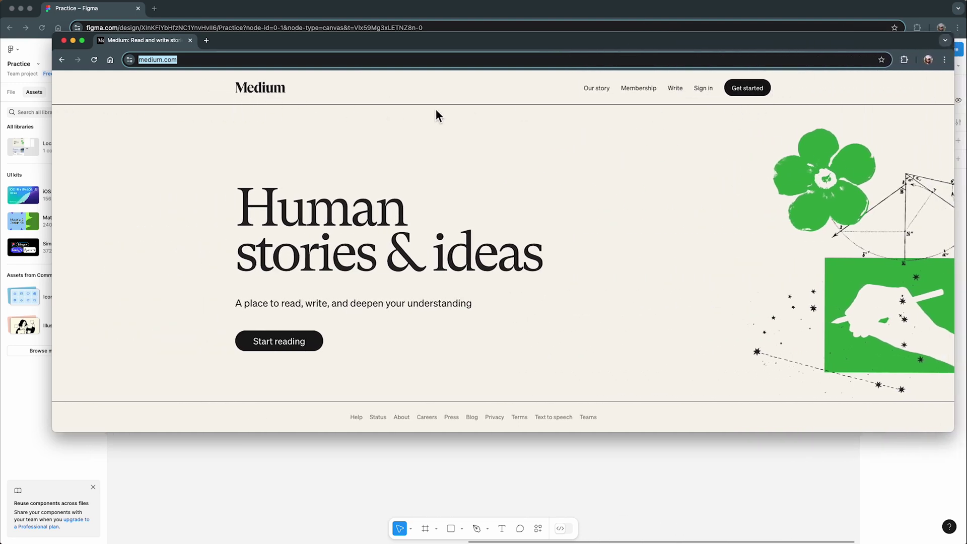
drag(954, 129, 877, 173)
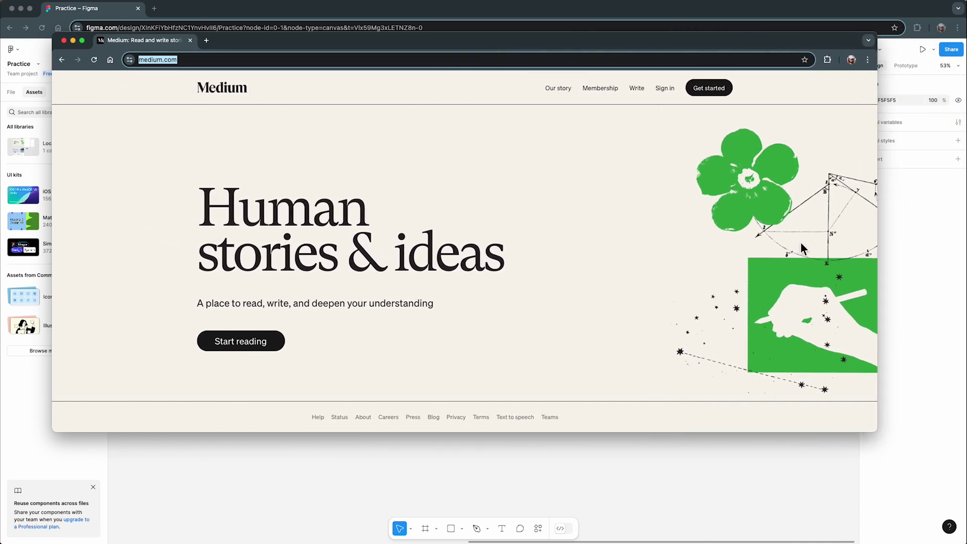
Return to the Figma design and set the horizontal constraint of the Desktop - 1 header frame to Left + Right
click(619, 476)
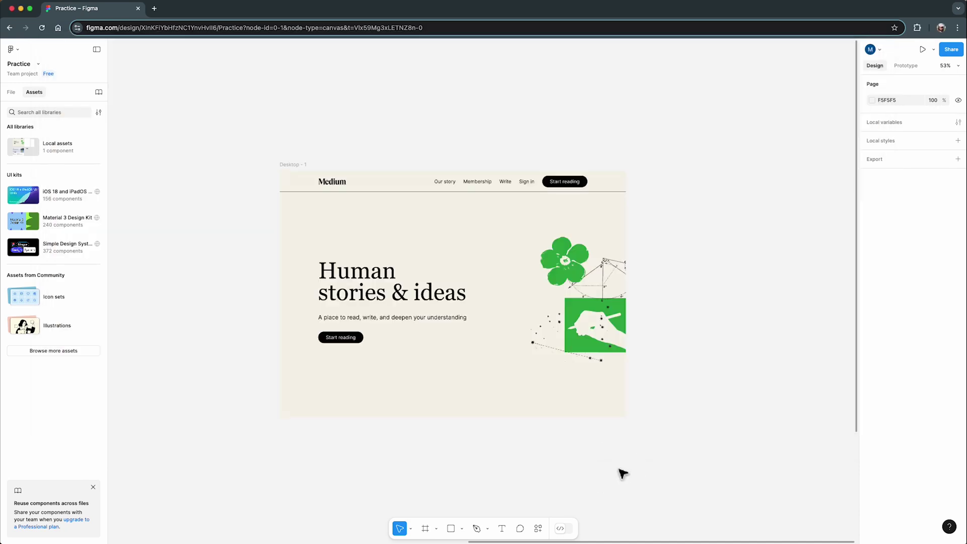
click(411, 187)
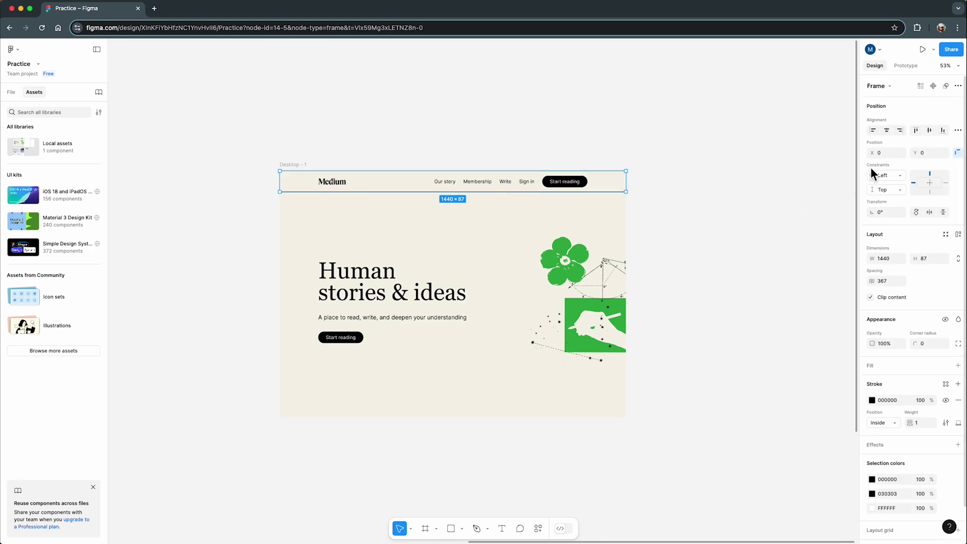
click(900, 179)
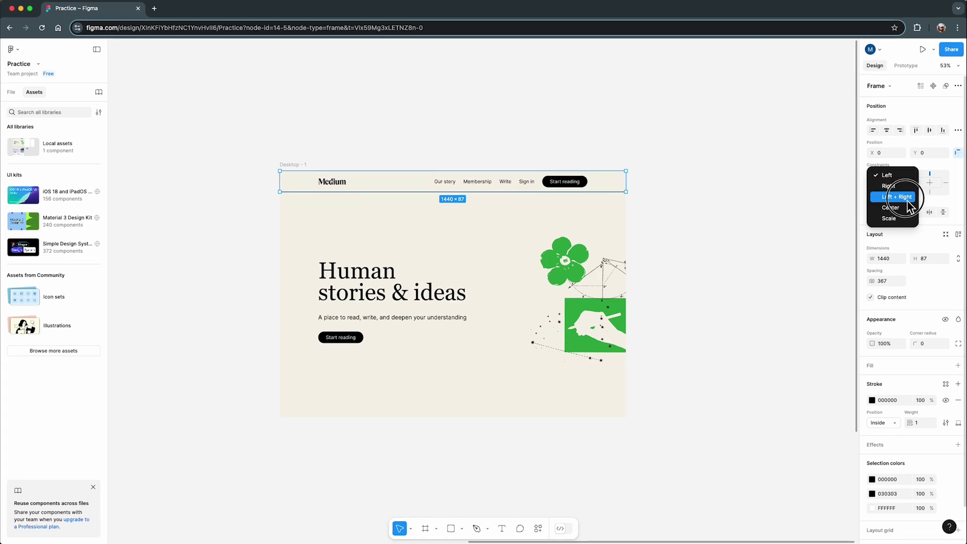
click(908, 201)
Try widening Desktop - 1 from its right and left edges to about 2381 px to test the header, and undo both resizes
click(301, 165)
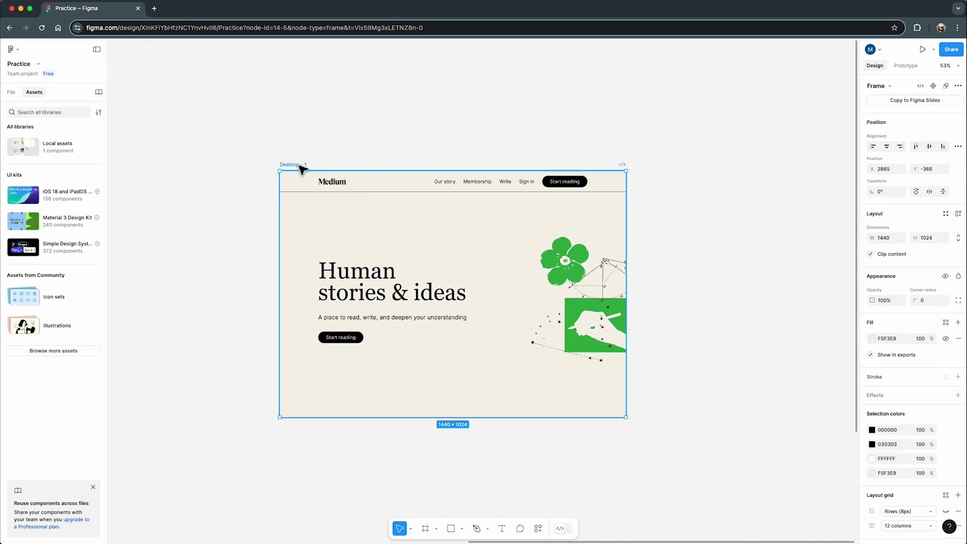
drag(634, 256, 787, 274)
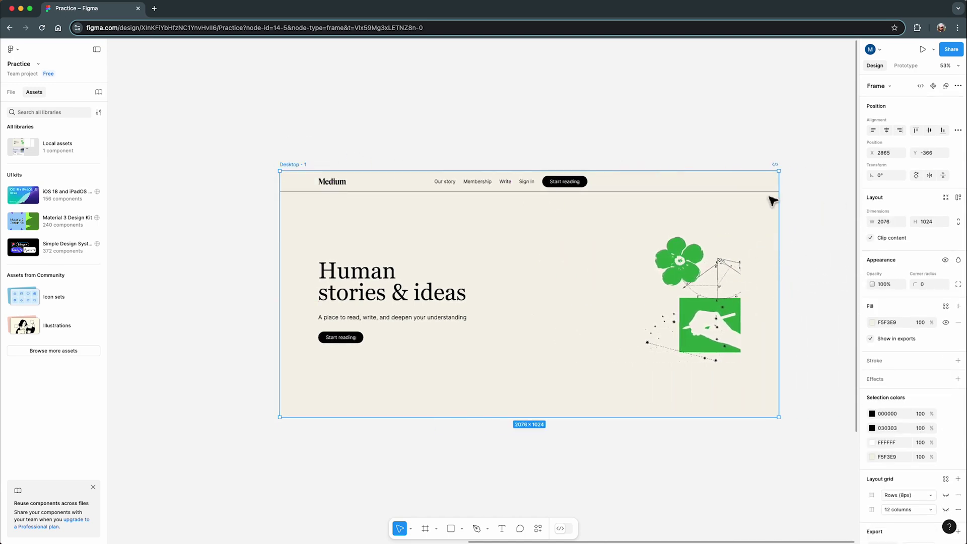
drag(273, 267, 211, 277)
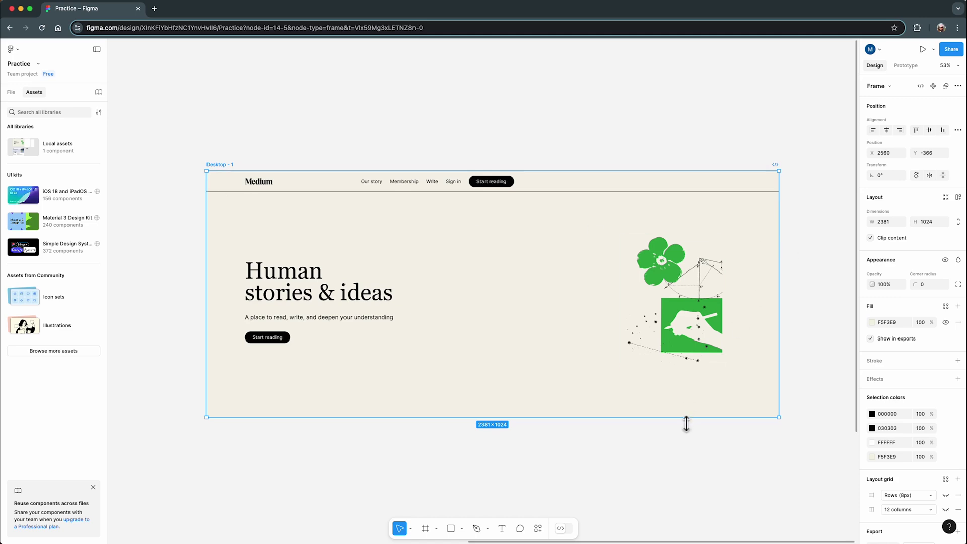
key(super+z)
key(super+z)
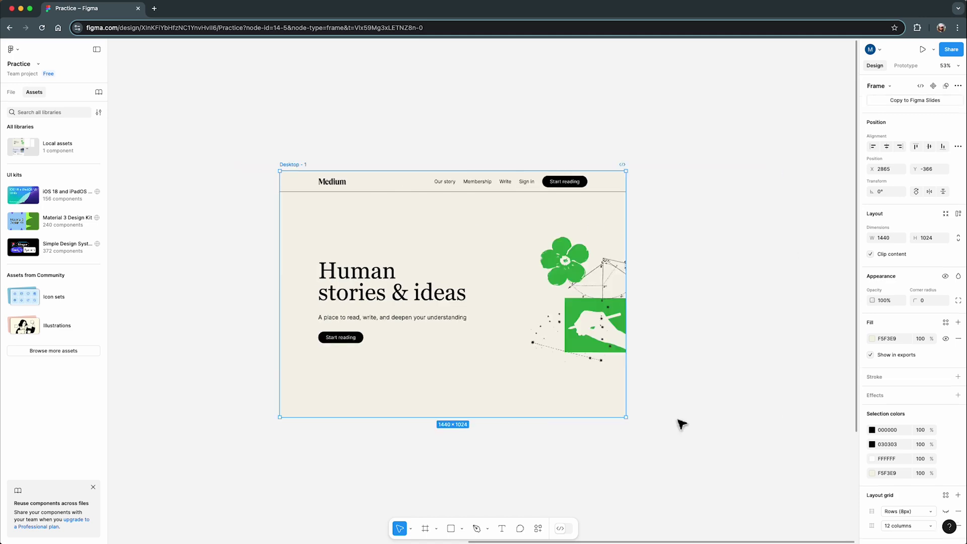
Set the horizontal constraints of the Medium logo and the navigation links group in the header to Center
click(333, 189)
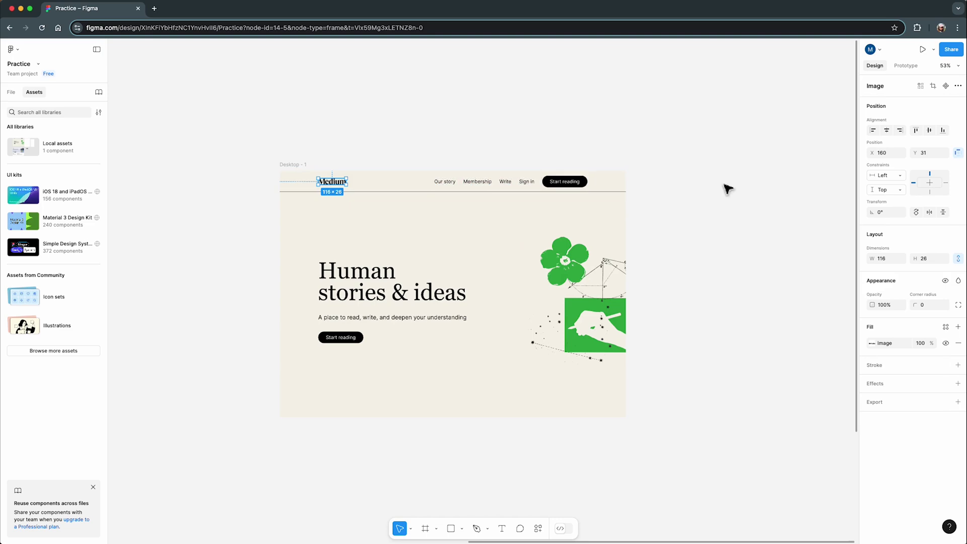
click(895, 178)
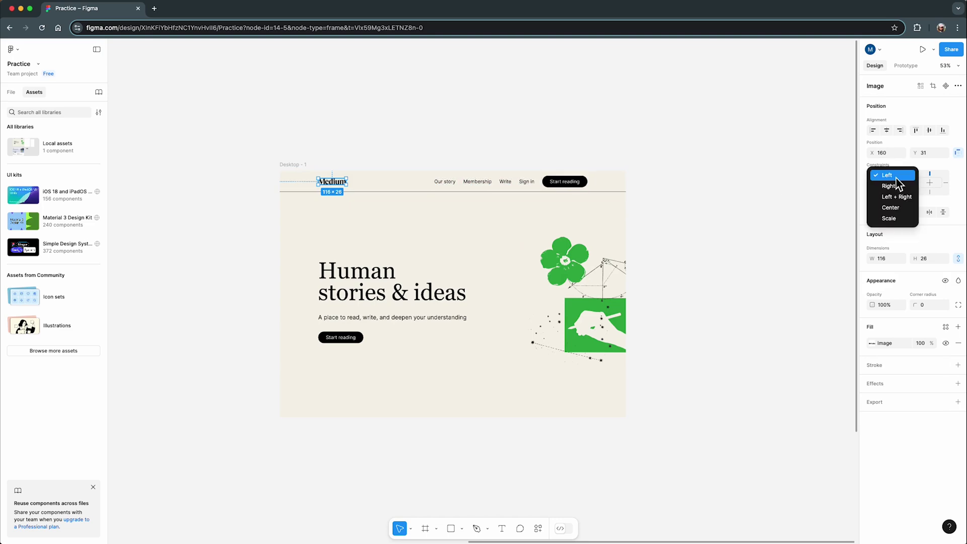
click(890, 207)
click(585, 185)
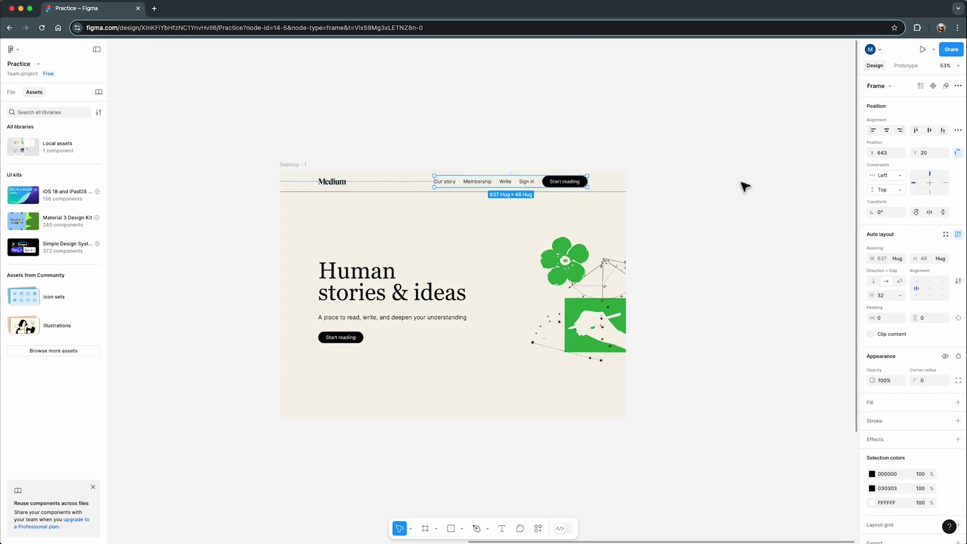
click(891, 176)
click(889, 207)
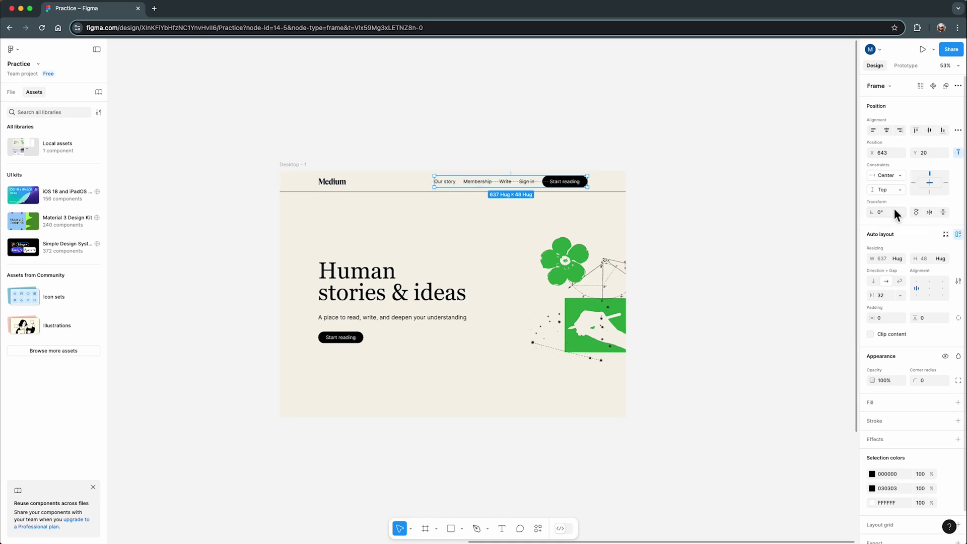
click(672, 177)
Try resizing Desktop - 1 from both sides, up to about 2603 px wide, to test the centred logo and navigation links
click(297, 167)
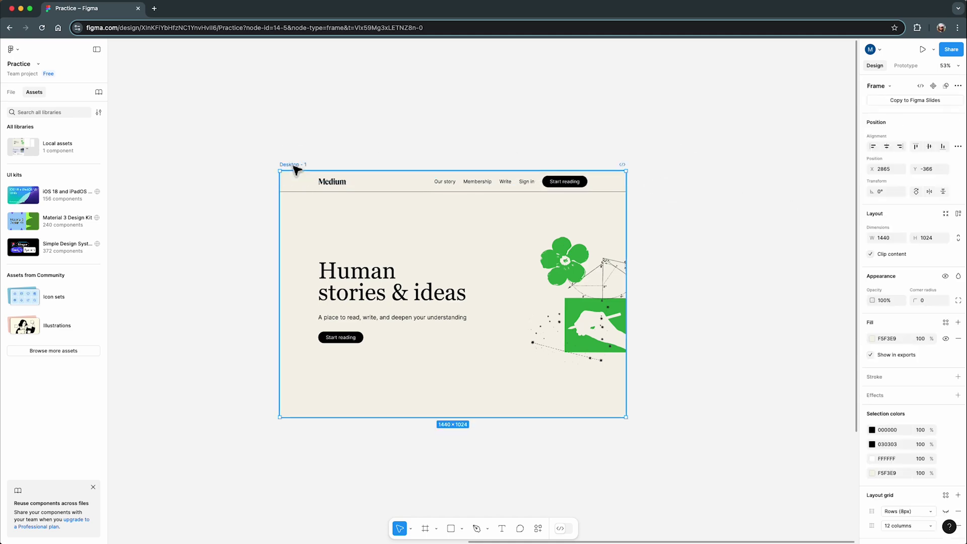
drag(633, 224, 814, 247)
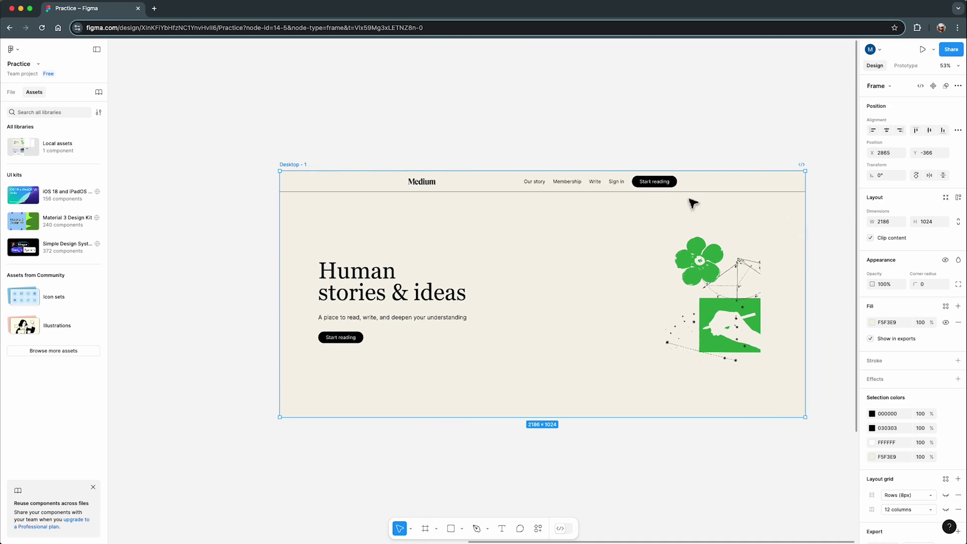
drag(280, 234, 179, 240)
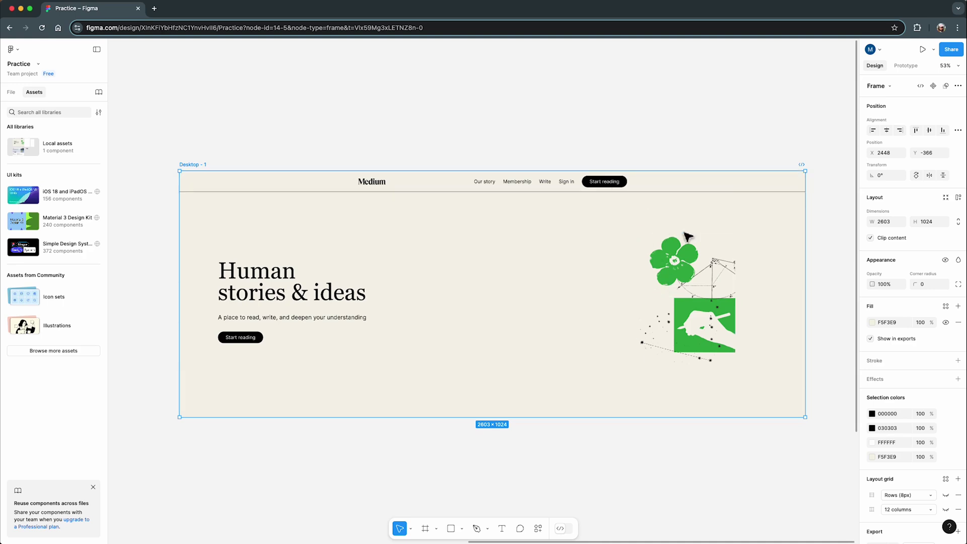
drag(808, 270, 677, 272)
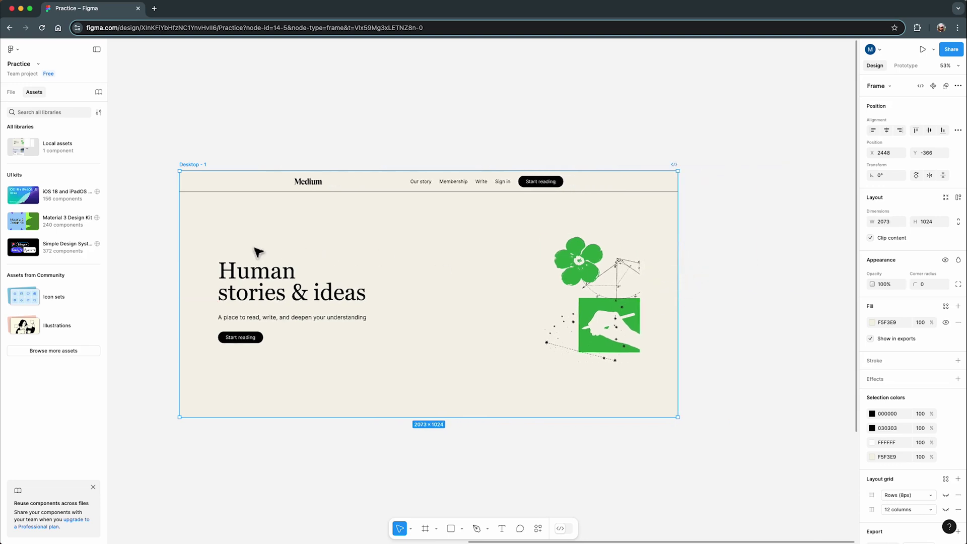
drag(180, 254, 355, 255)
Switch to the Medium website window and enlarge it in width and height to examine how the header and illustration adapt
key(super+Tab)
drag(56, 214, 20, 222)
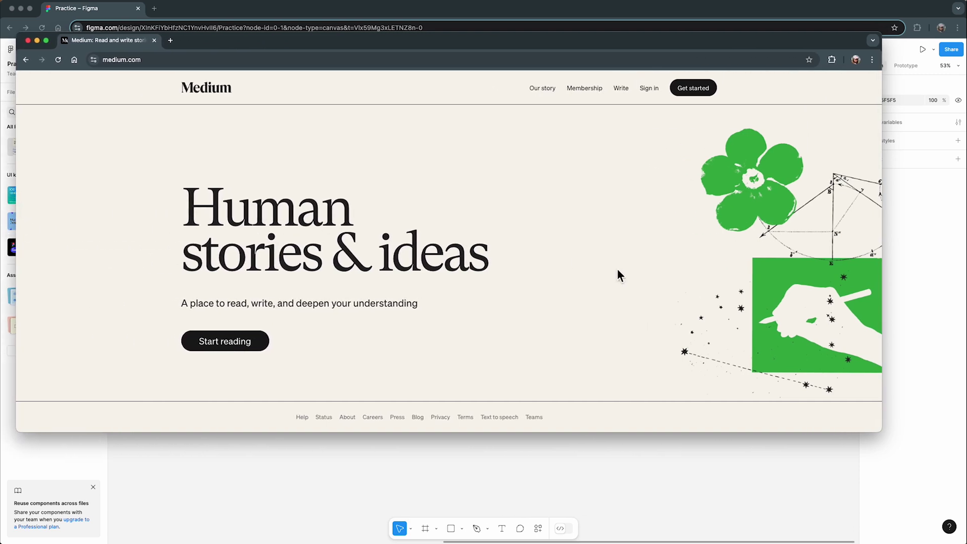
drag(882, 251, 916, 249)
drag(811, 433, 817, 525)
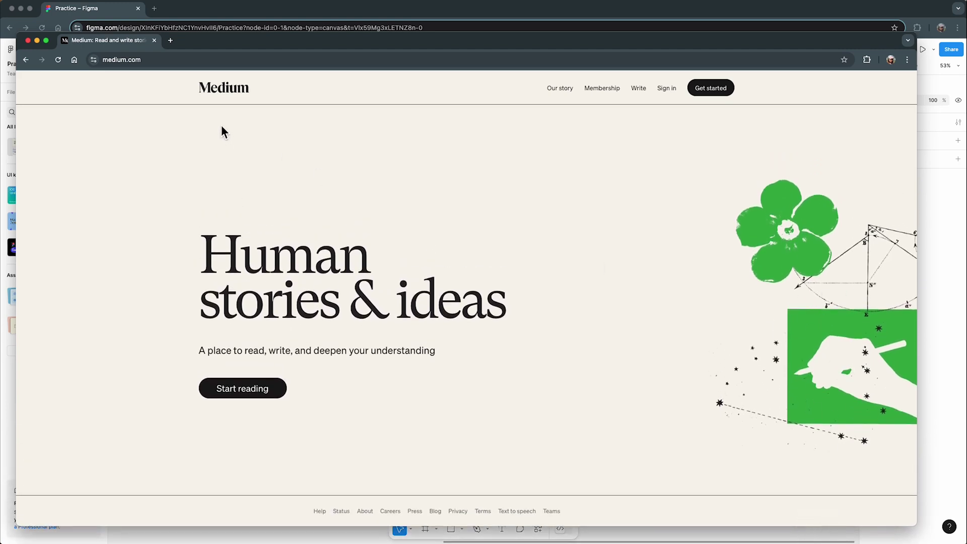
Return to the Figma design and set the hero illustration's constraints to Right horizontally and Center vertically
click(233, 11)
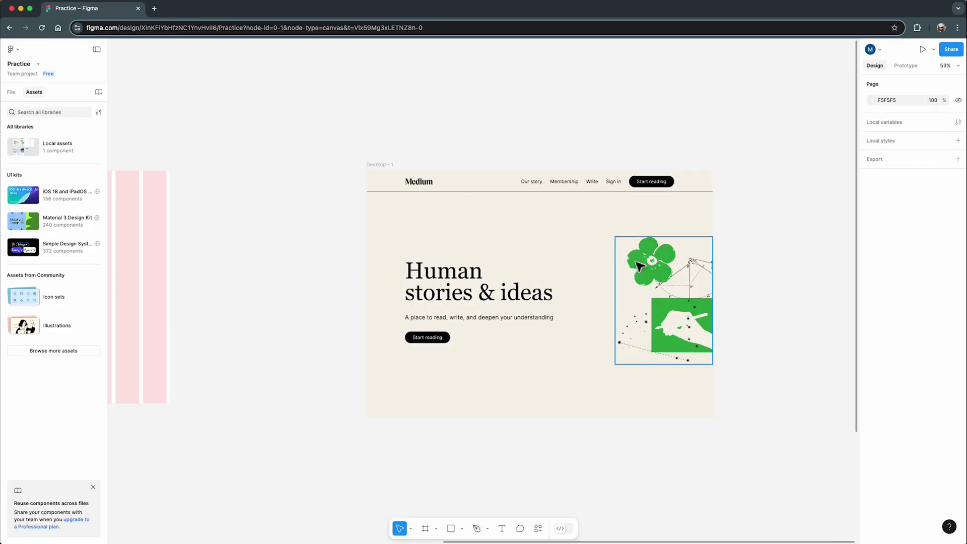
click(658, 280)
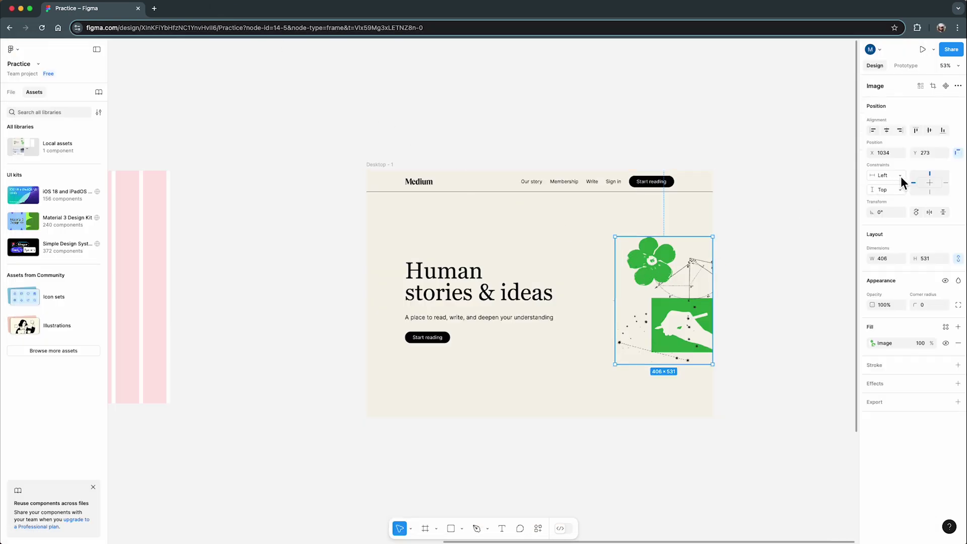
click(901, 177)
click(904, 187)
click(902, 190)
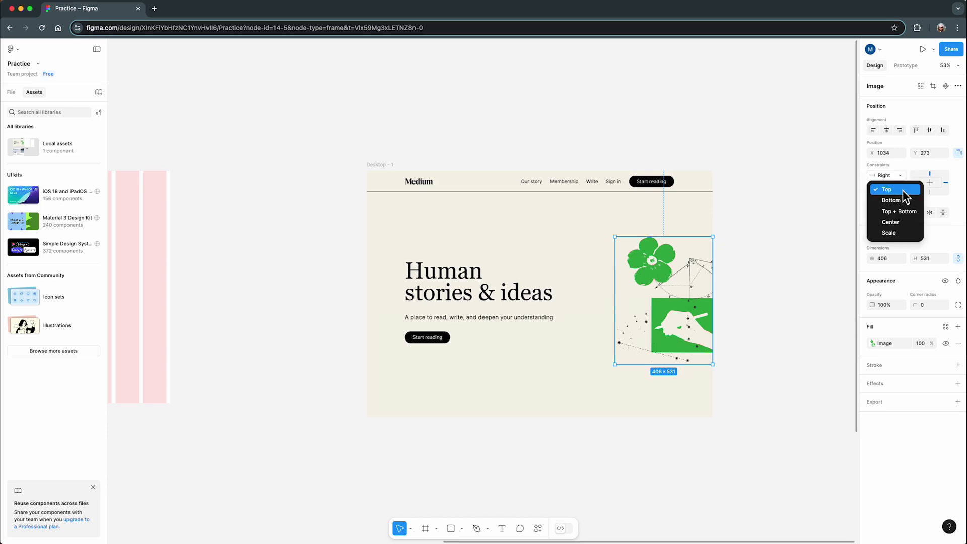
click(908, 225)
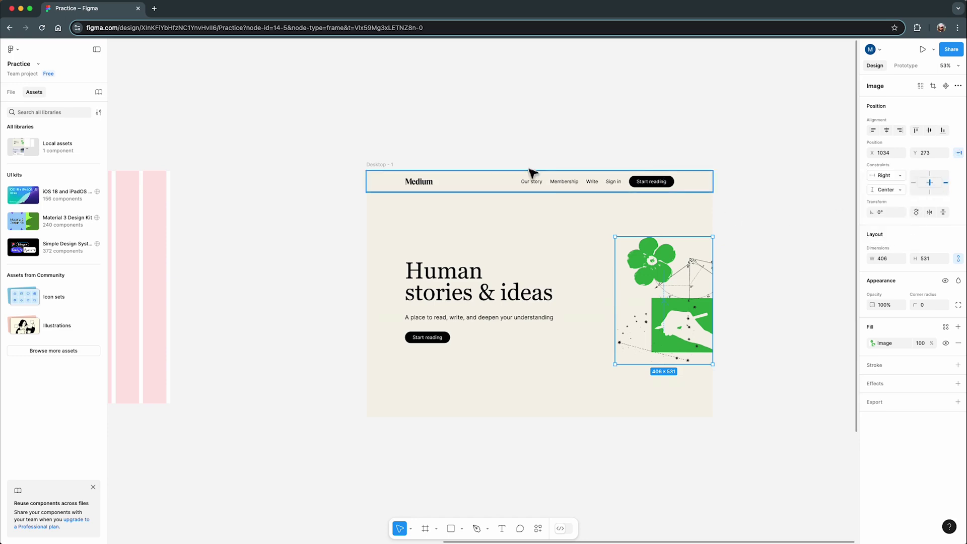
Try enlarging Desktop - 1 to about 2703 × 1583 to test the illustration's constraints, and undo the resizes
click(392, 164)
drag(713, 231, 820, 246)
scroll(403, 252, down, 2)
drag(370, 244, 247, 244)
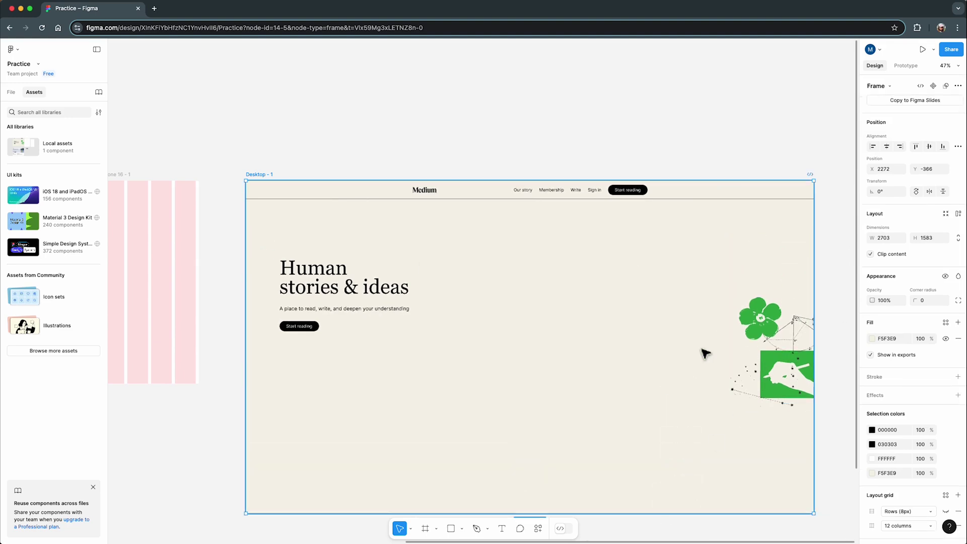
key(ctrl+z)
key(ctrl+z)
key(ctrl+z)
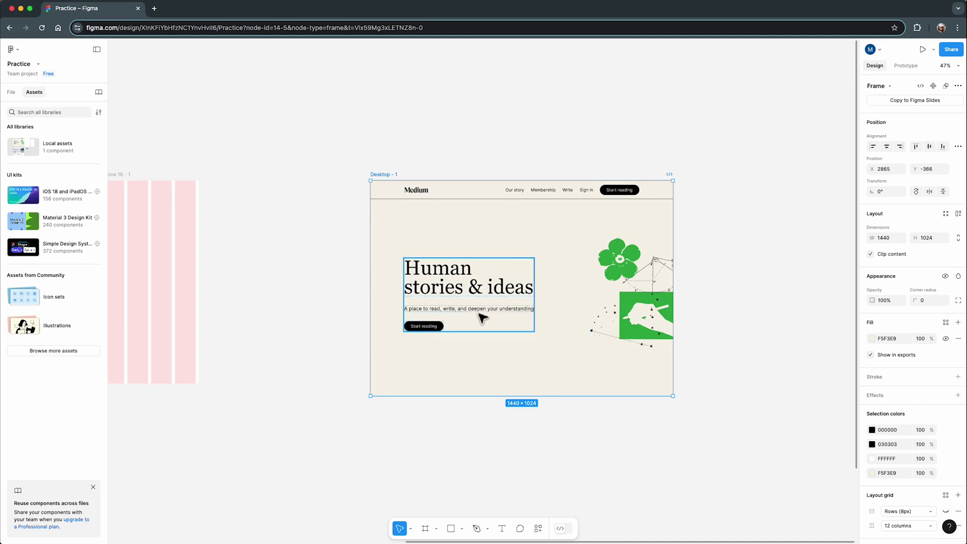
Switch to the Medium website window and resize its width and height to examine how the headline block and illustration move
key(super+grave)
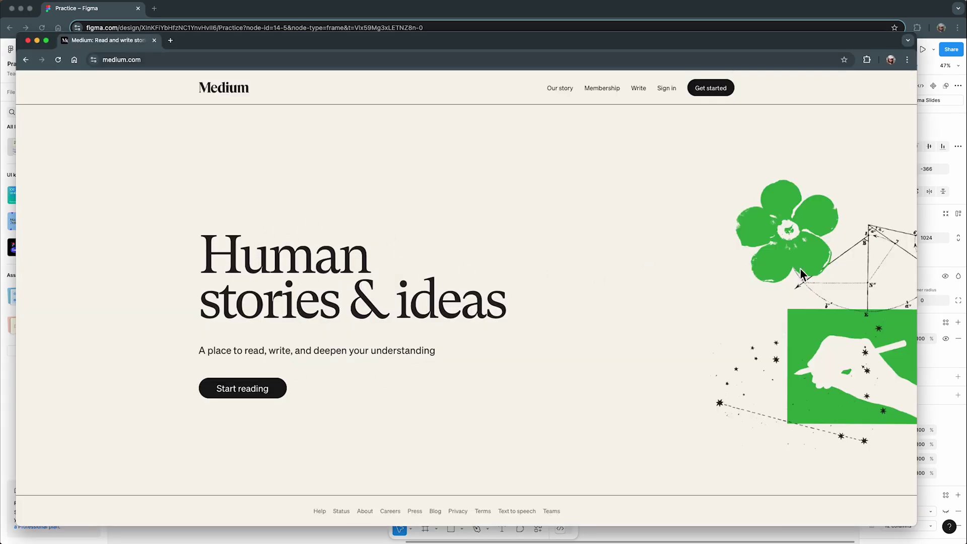
mouse_move(923, 275)
mouse_down()
mouse_move(859, 266)
mouse_move(617, 265)
mouse_move(930, 280)
mouse_up()
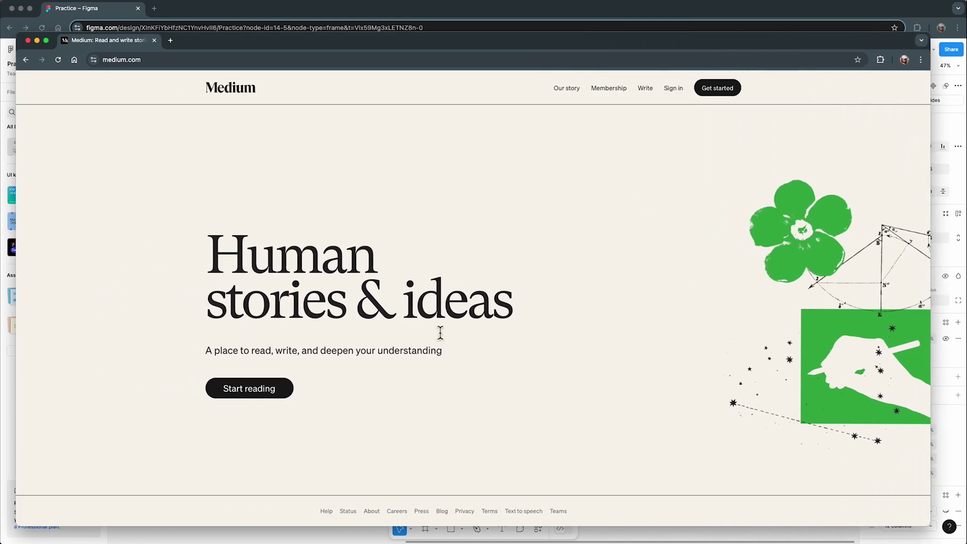
drag(610, 531, 626, 501)
Return to the Figma design and set the hero text block's horizontal and vertical constraints to Center
click(246, 14)
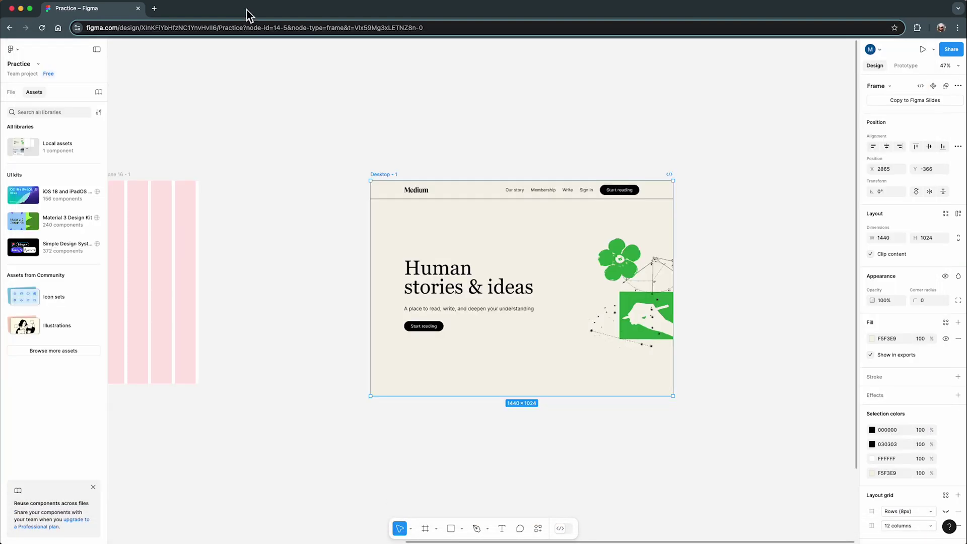
click(443, 291)
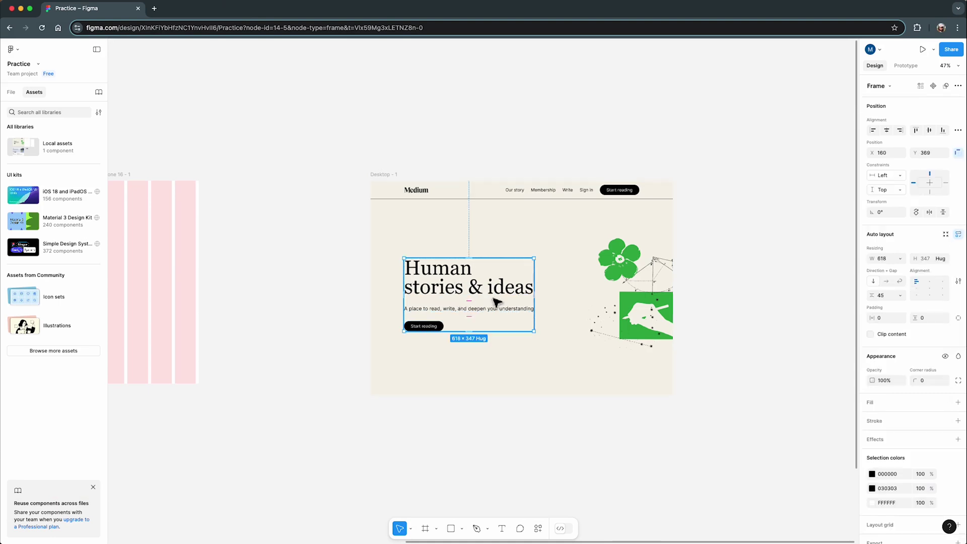
click(901, 176)
click(902, 206)
click(903, 191)
click(900, 221)
click(747, 233)
Try resizing Desktop - 1 from its sides and bottom to about 1451 × 1295 to test the hero content, and undo the resizes
click(397, 176)
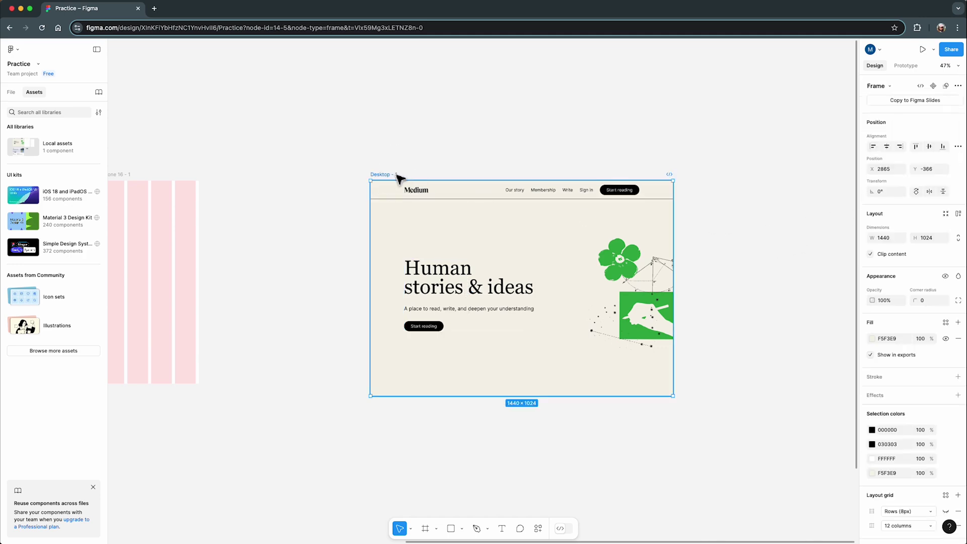
drag(674, 244, 686, 277)
mouse_move(377, 273)
mouse_down()
mouse_move(288, 258)
mouse_move(382, 276)
mouse_up()
drag(501, 397, 513, 456)
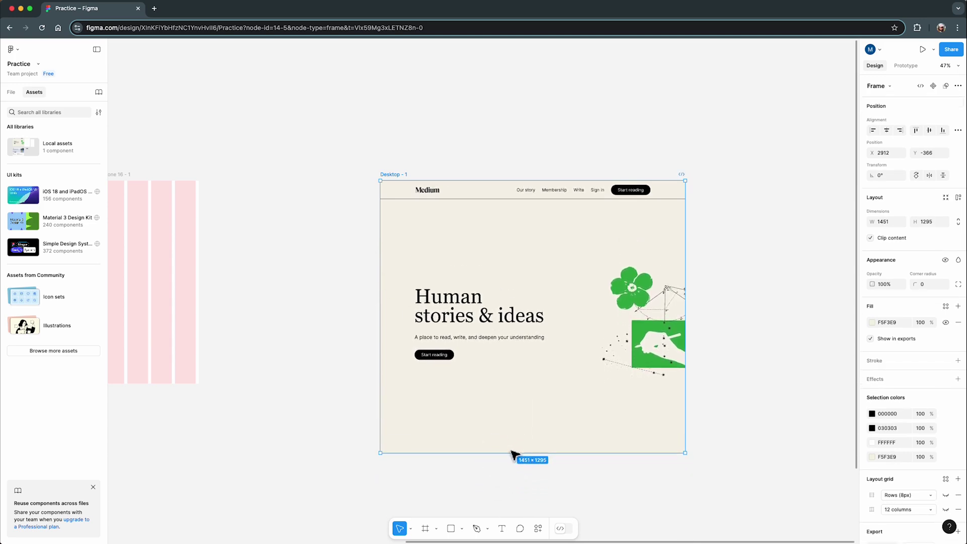
key(super+z)
key(super+z)
key(super+z)
key(super+z)
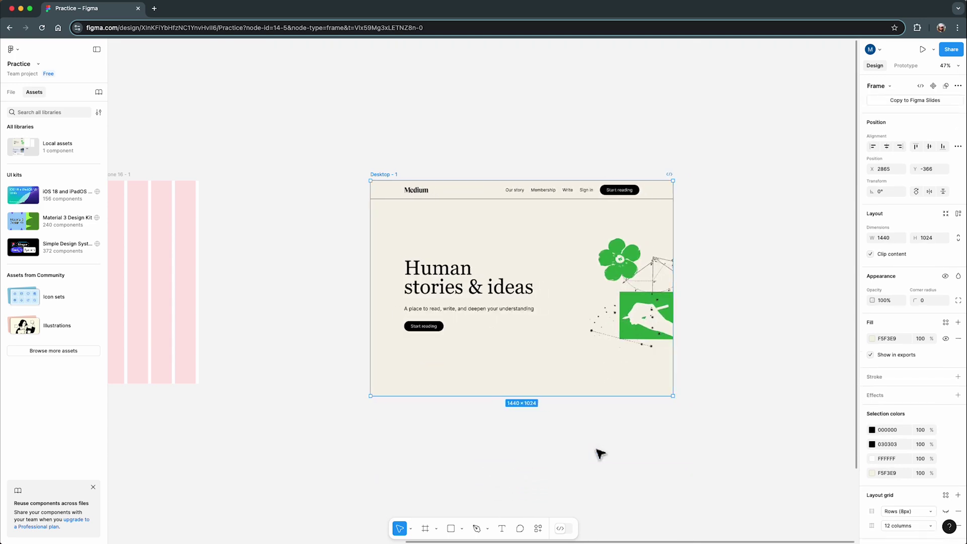
Examine the Home and Membership page frames, comparing their headers, hero sections and the Why Membership area
click(751, 309)
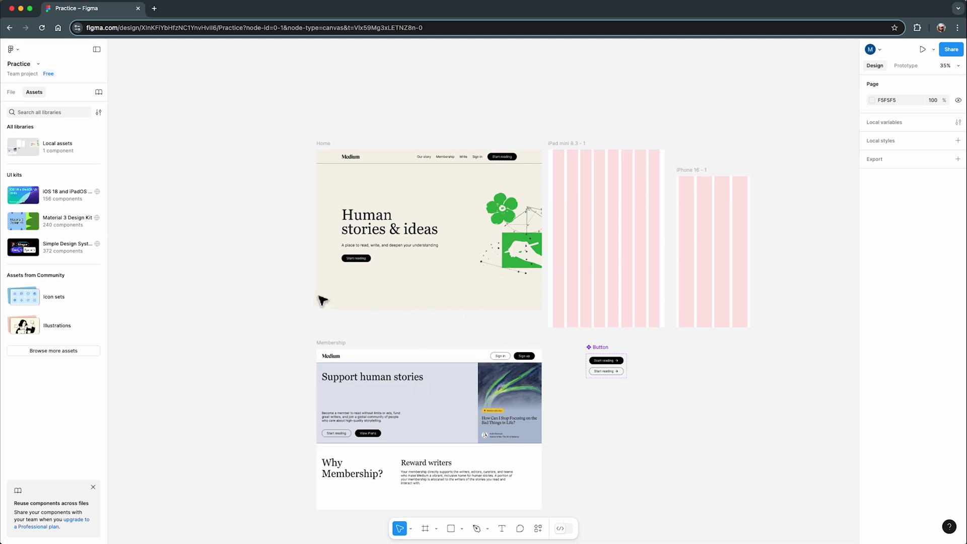
click(323, 151)
click(322, 343)
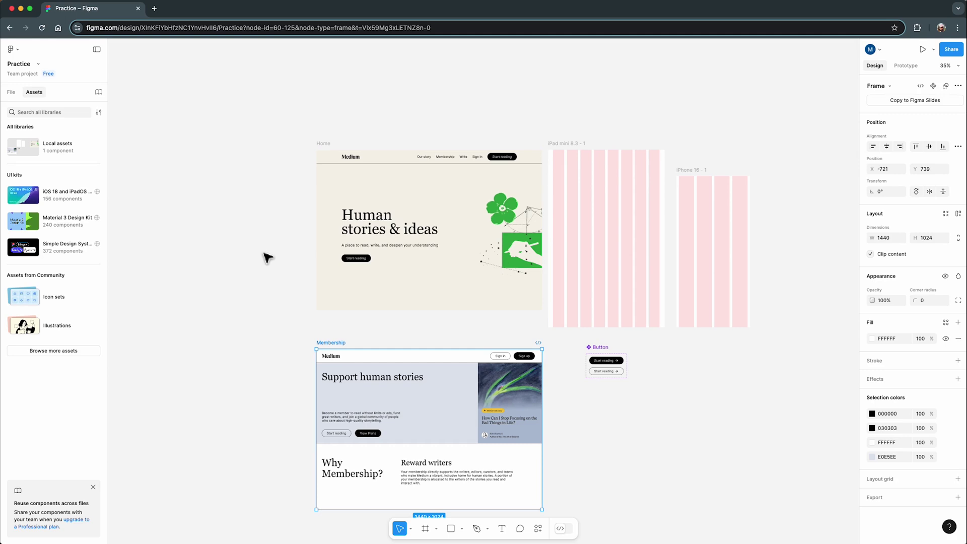
scroll(456, 169, up, 5)
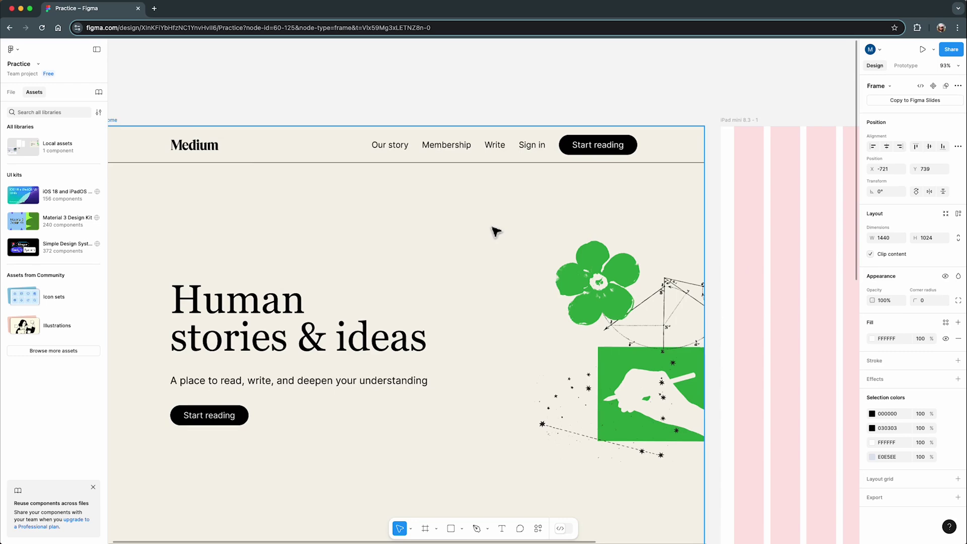
scroll(495, 231, down, 5)
scroll(495, 229, down, 3)
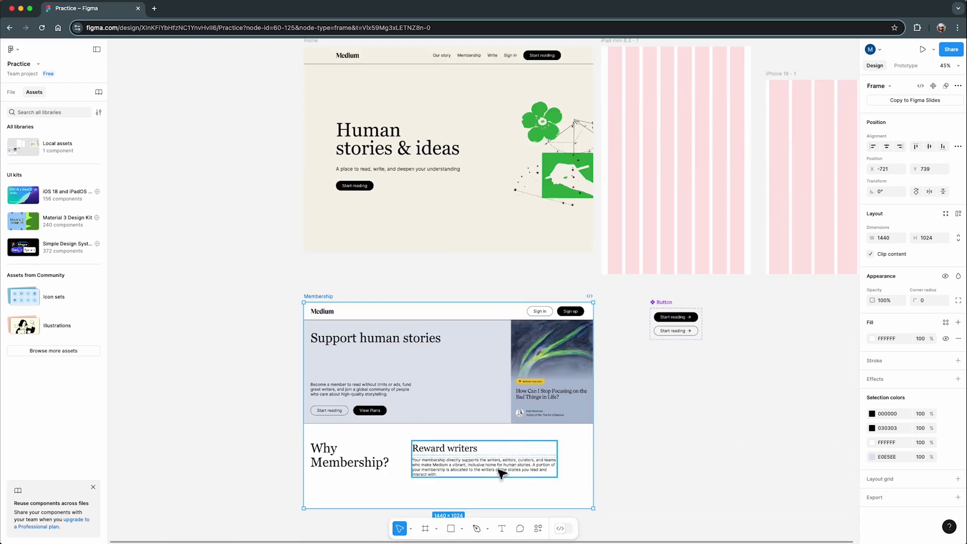
scroll(429, 363, up, 3)
scroll(429, 364, up, 4)
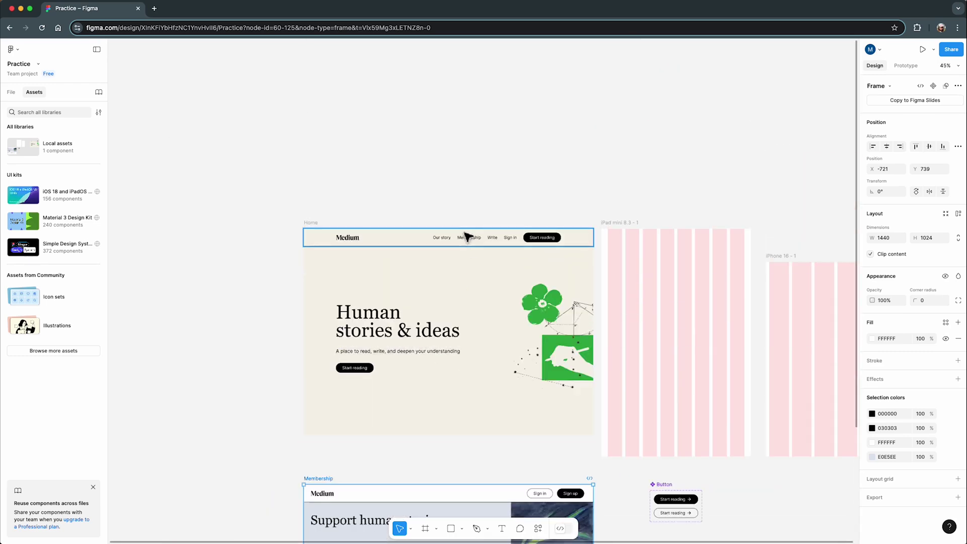
Connect the Membership link in the Home frame's header to the Membership frame with a prototype interaction
scroll(478, 252, up, 5)
click(478, 253)
click(476, 254)
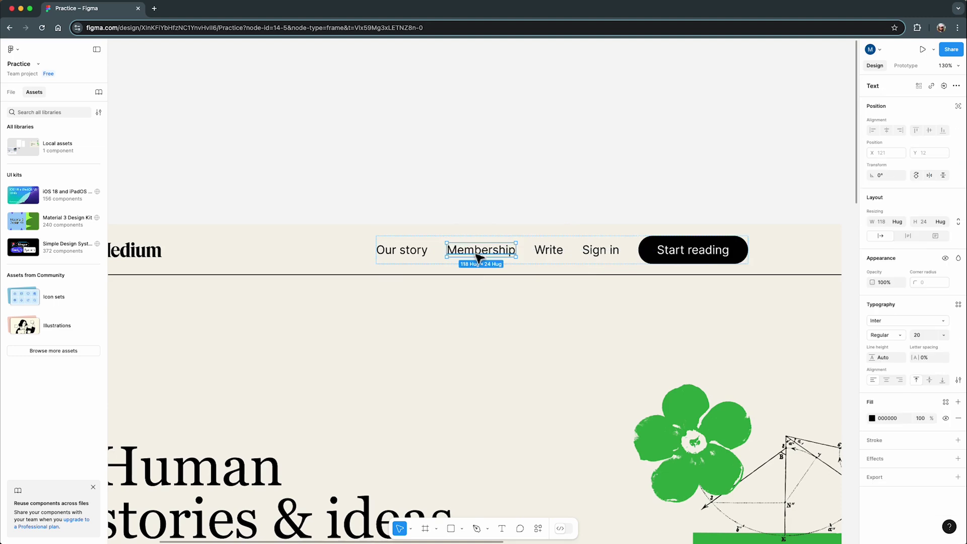
click(11, 92)
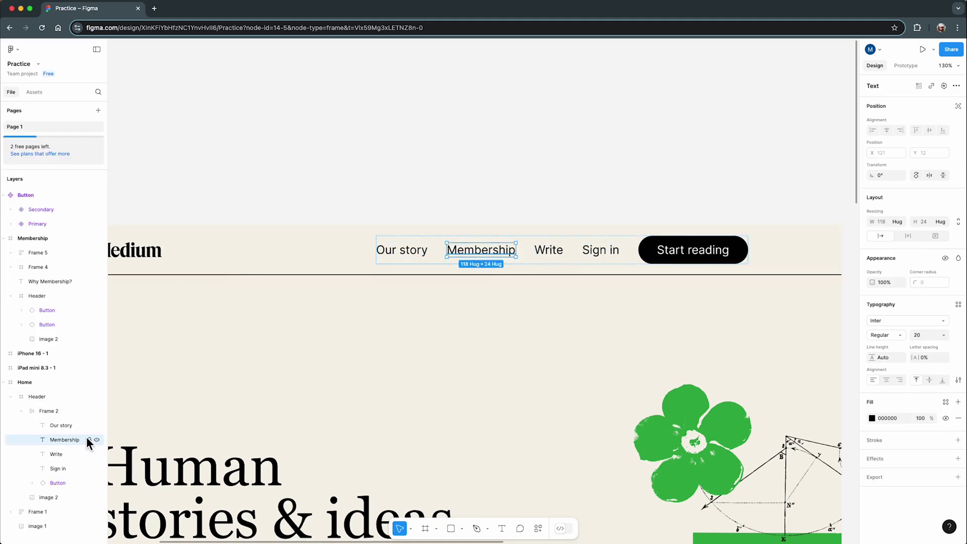
click(905, 66)
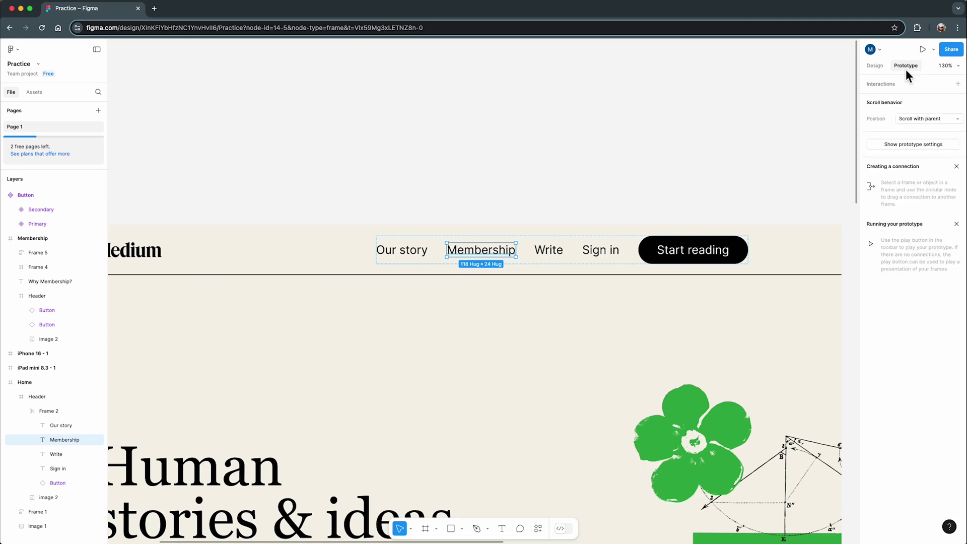
mouse_move(520, 253)
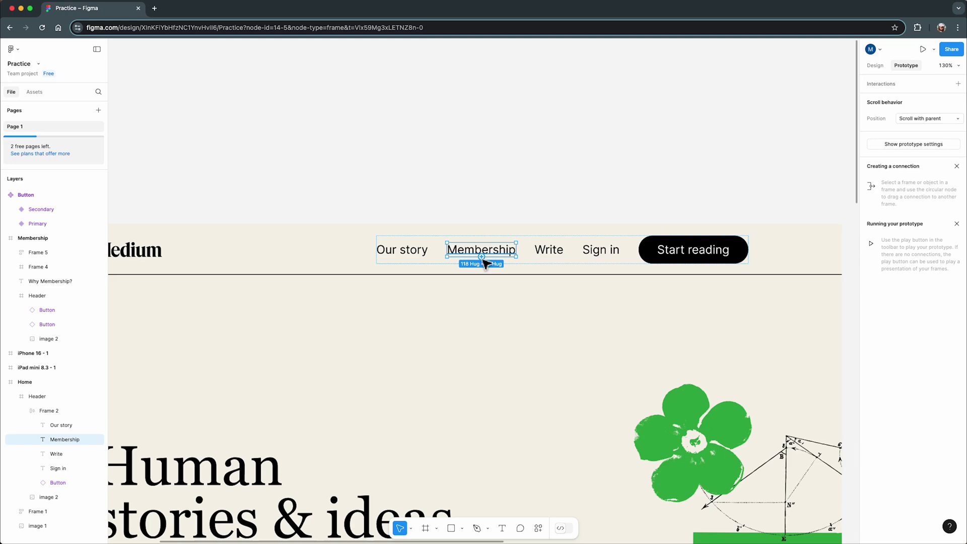
drag(482, 257, 493, 370)
scroll(489, 302, down, 12)
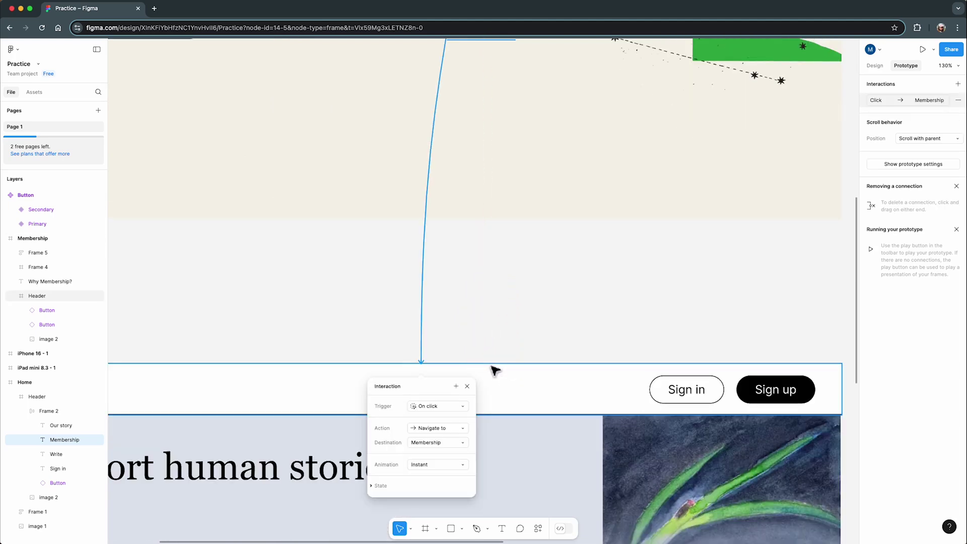
Review the new interaction's trigger, action and animation options, choosing On click, Navigate to and Instant, and close its settings
scroll(499, 363, down, 3)
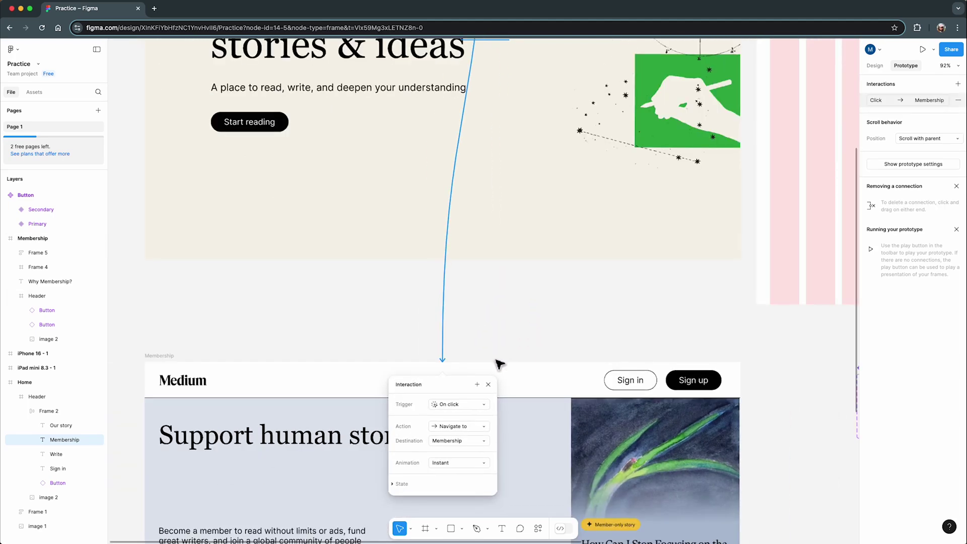
scroll(499, 363, down, 5)
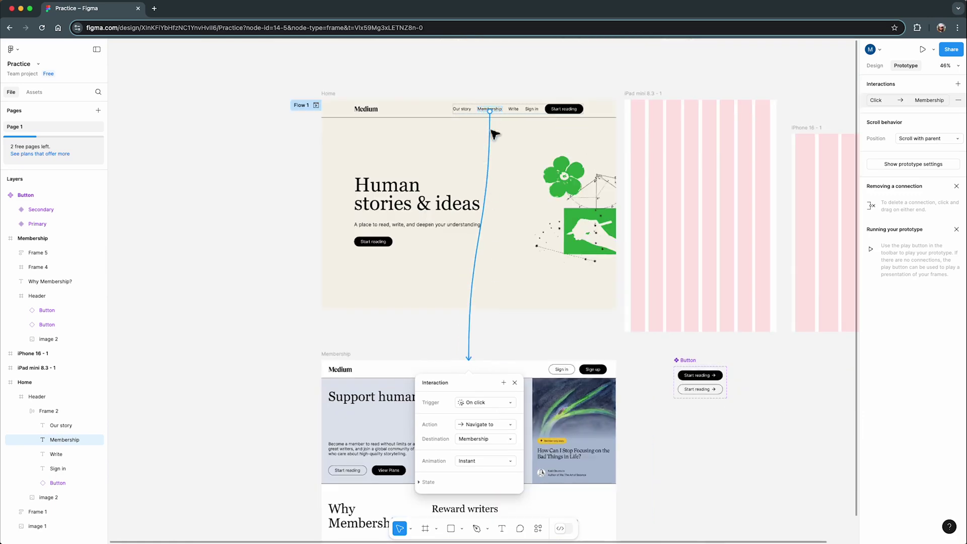
scroll(492, 377, up, 2)
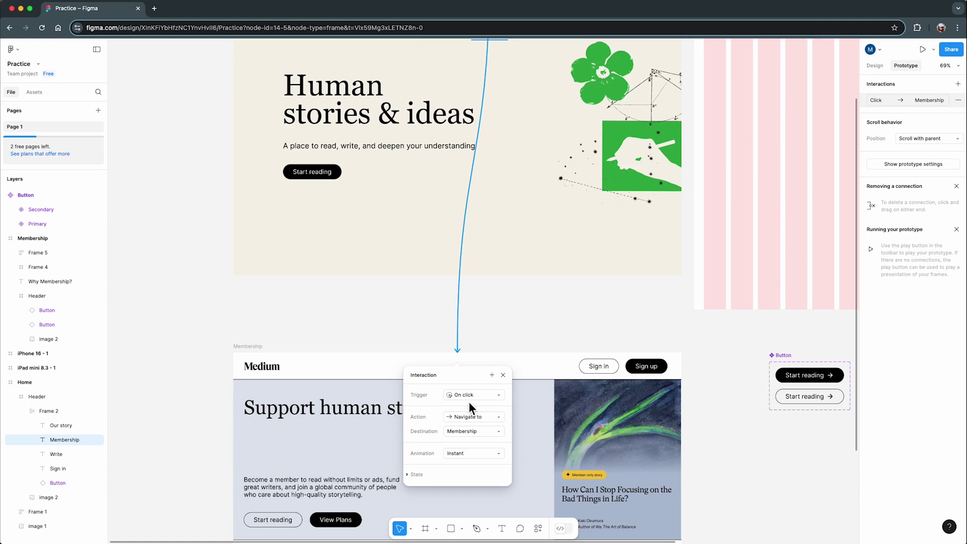
click(499, 396)
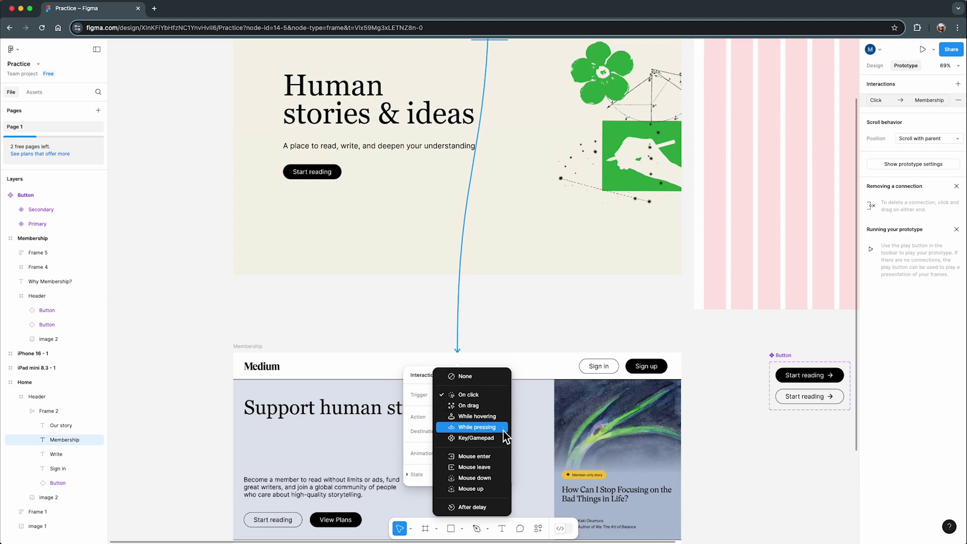
click(491, 396)
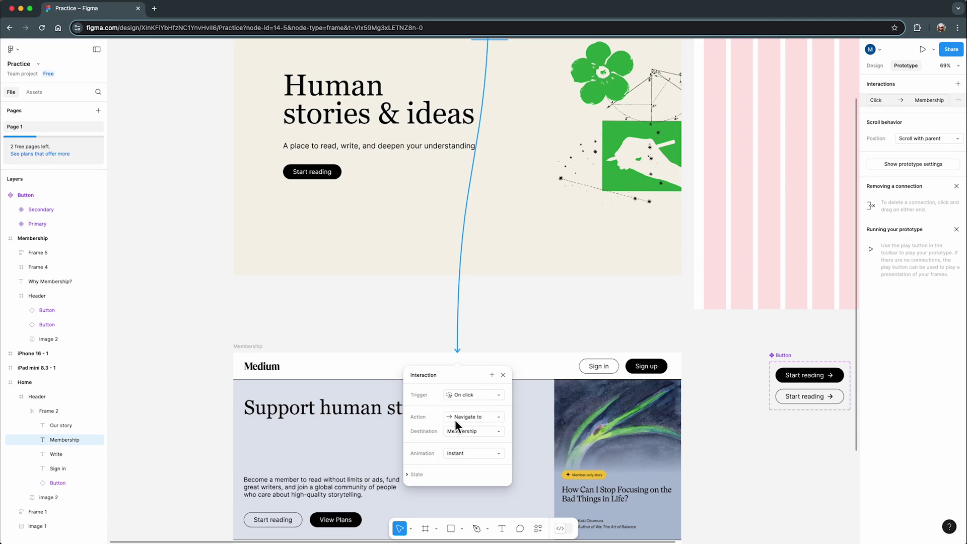
click(482, 418)
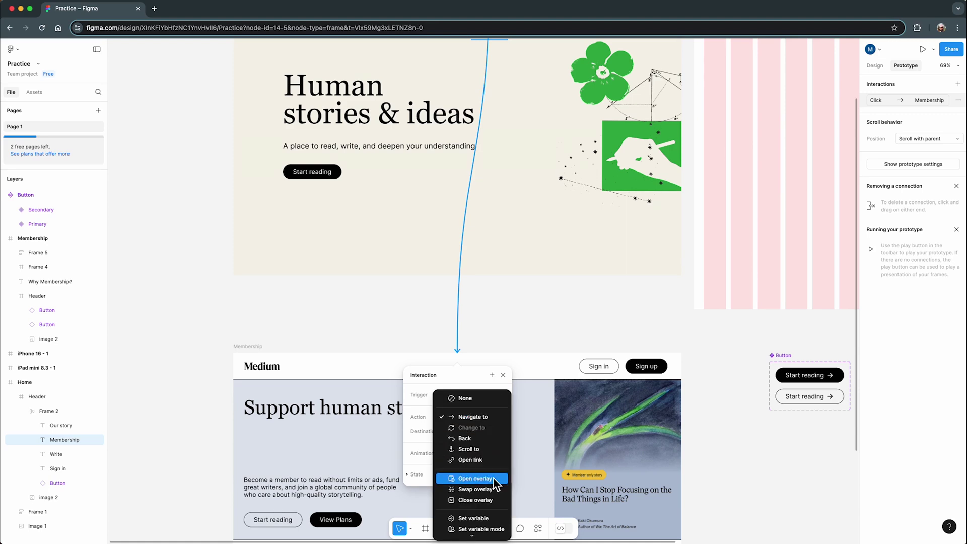
click(489, 418)
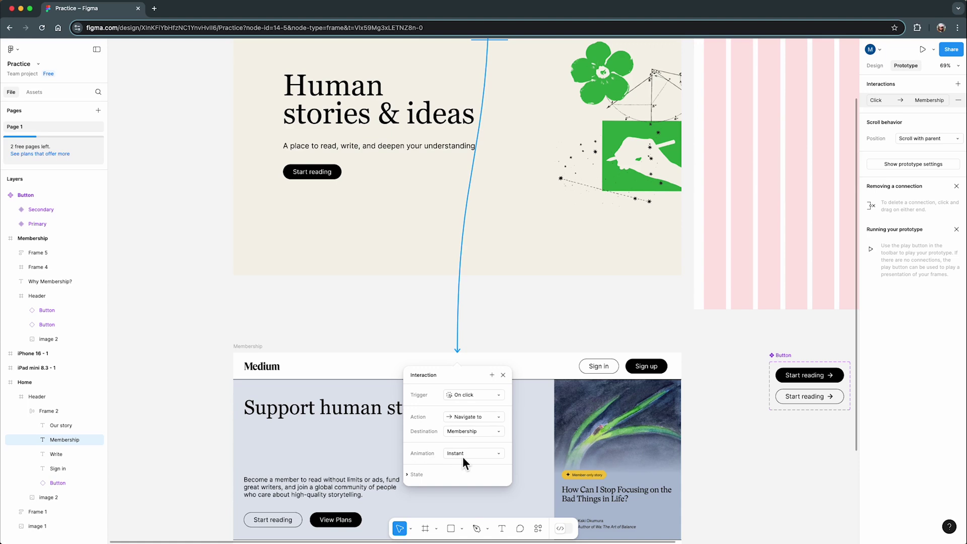
click(497, 454)
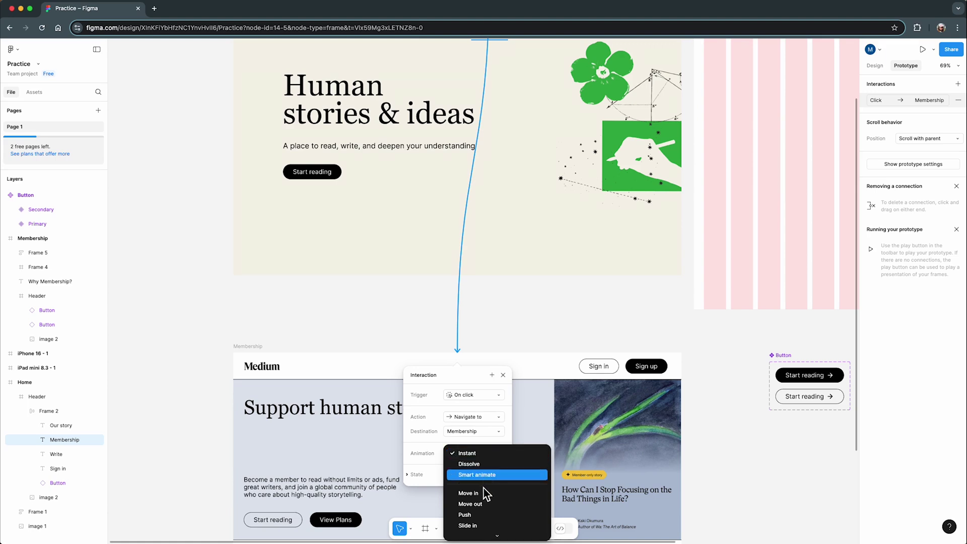
click(484, 454)
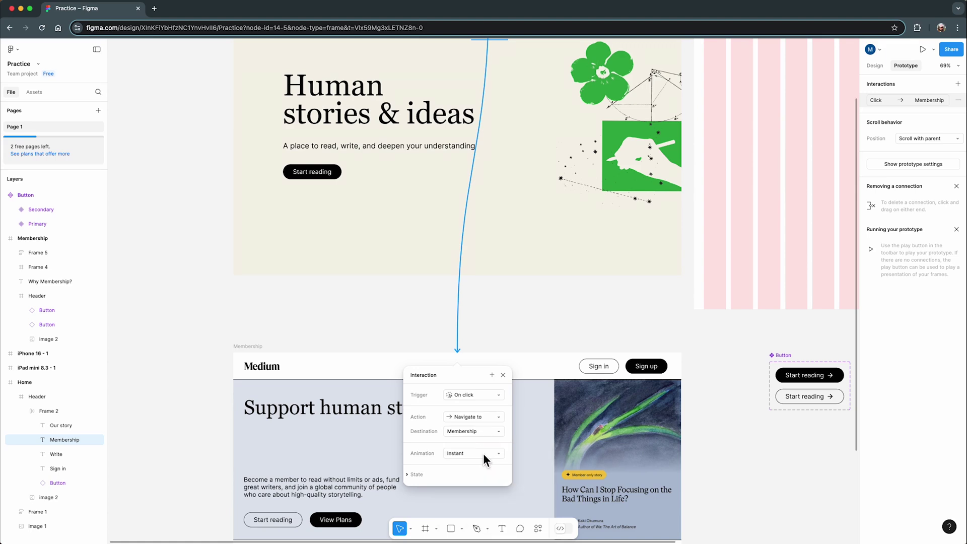
click(503, 375)
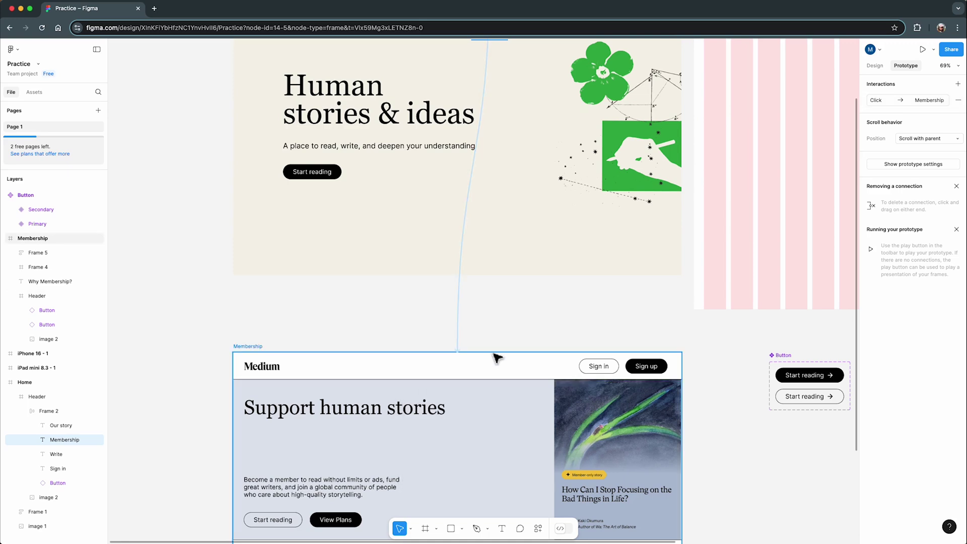
Preview the prototype from the Home page, follow its Membership link, and return to the design file
scroll(493, 355, down, 5)
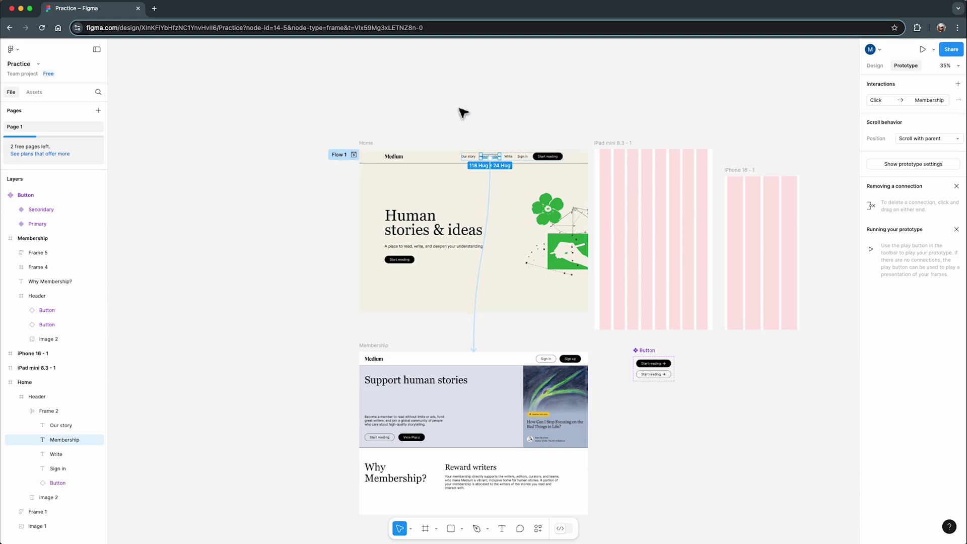
click(923, 51)
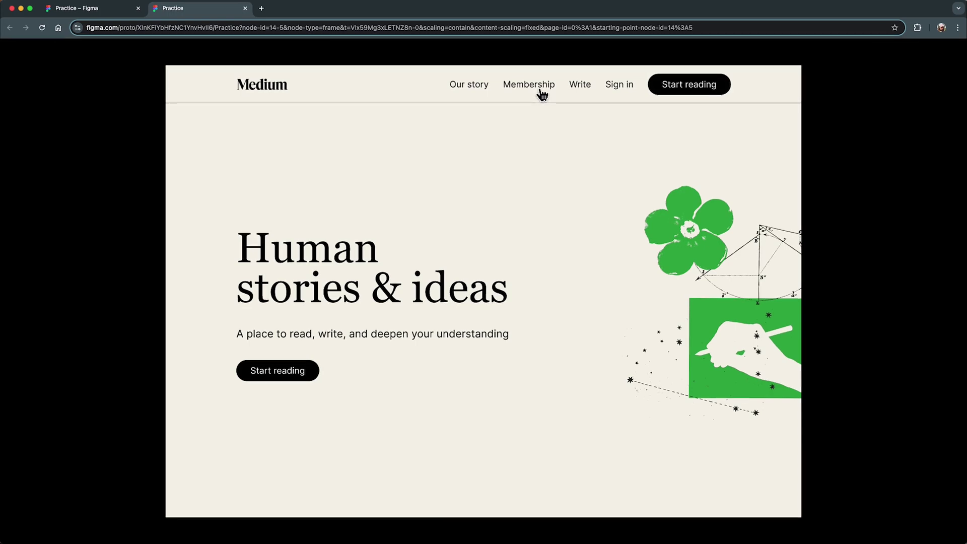
click(540, 93)
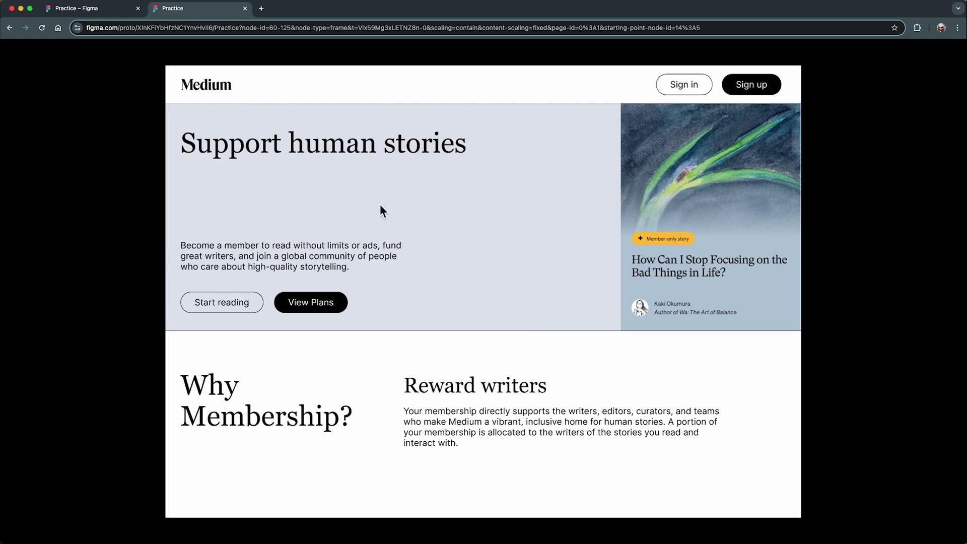
click(98, 13)
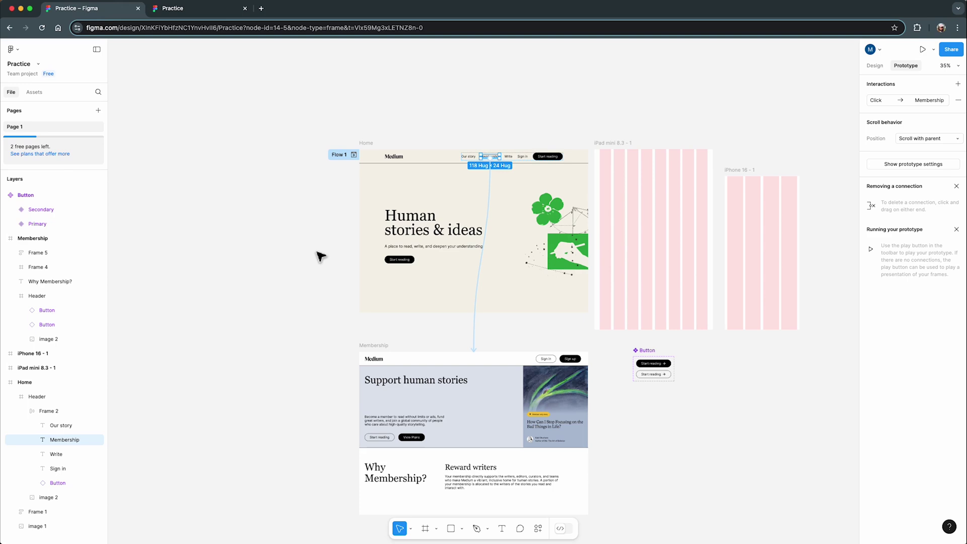
Add a third variant to the Button component set beside the Membership frame
click(327, 297)
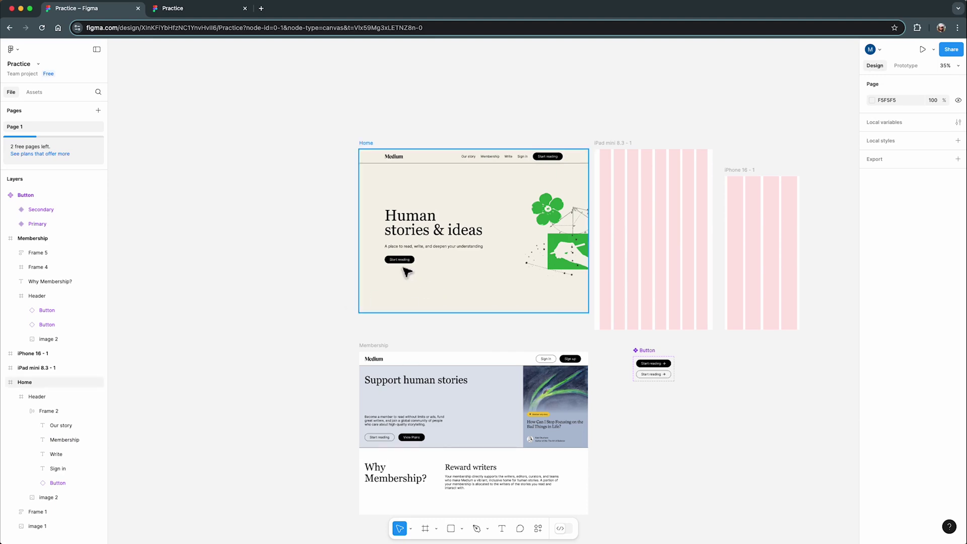
scroll(406, 270, up, 3)
scroll(398, 262, up, 5)
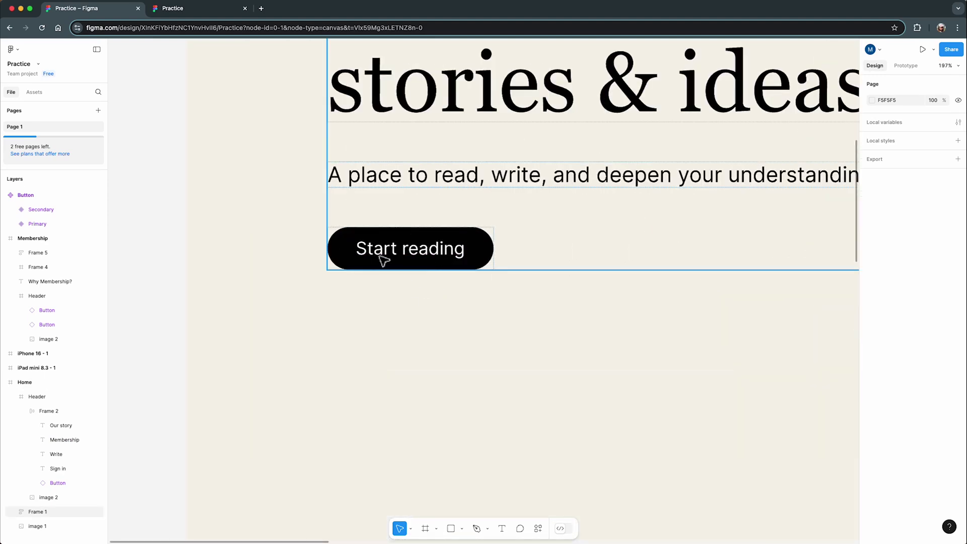
scroll(282, 281, down, 5)
scroll(271, 281, down, 3)
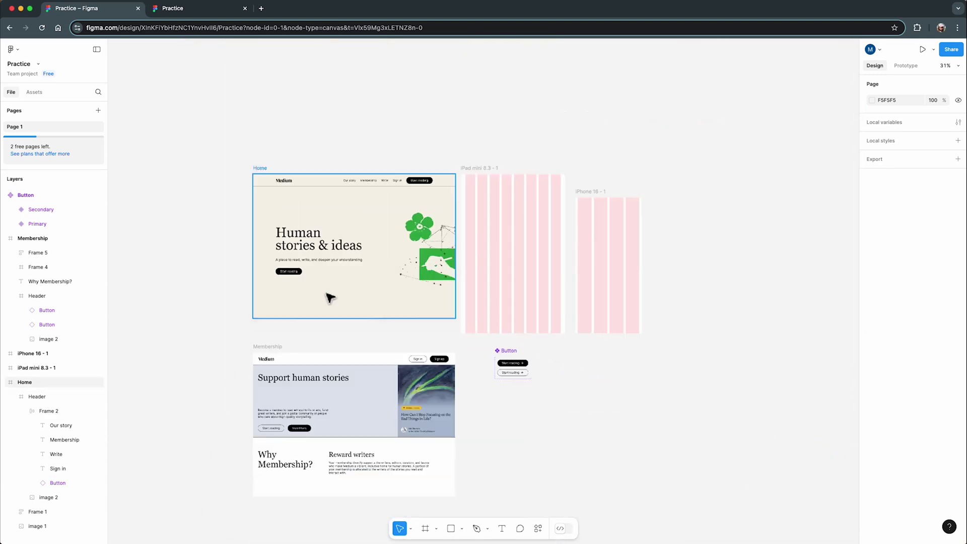
scroll(512, 368, up, 5)
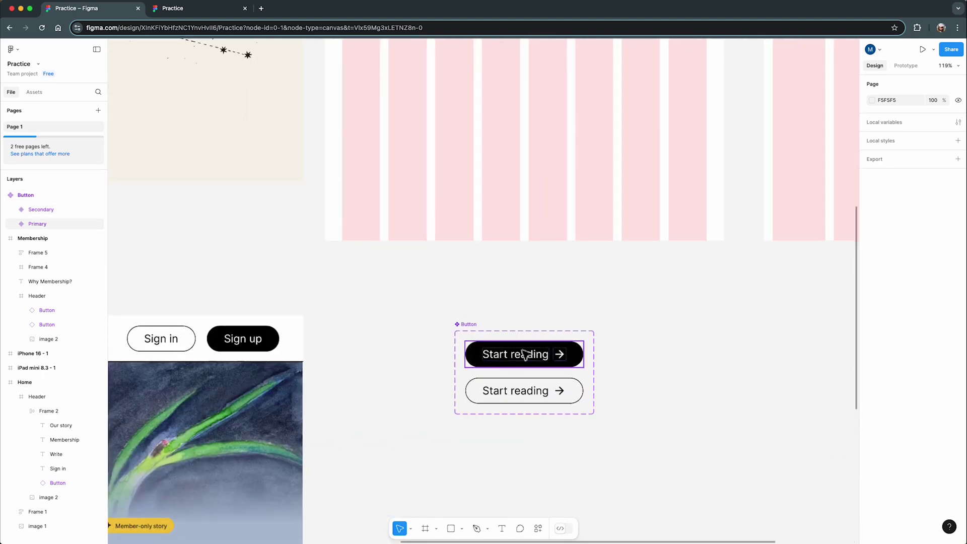
scroll(666, 352, down, 1)
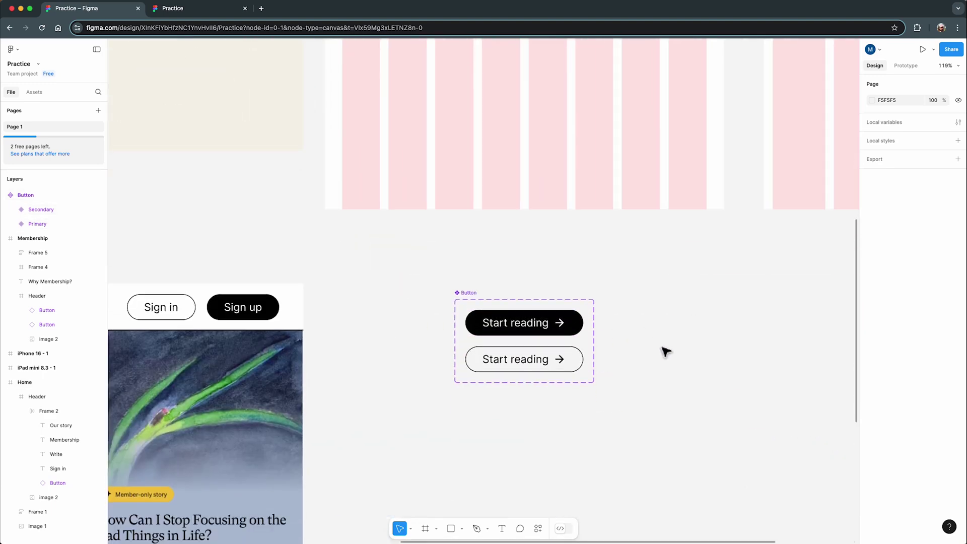
scroll(634, 385, up, 3)
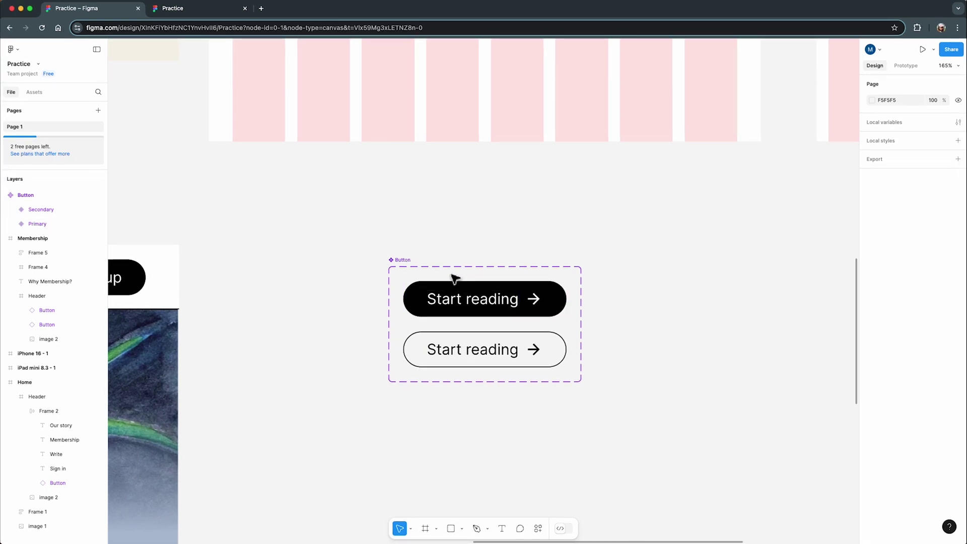
click(412, 271)
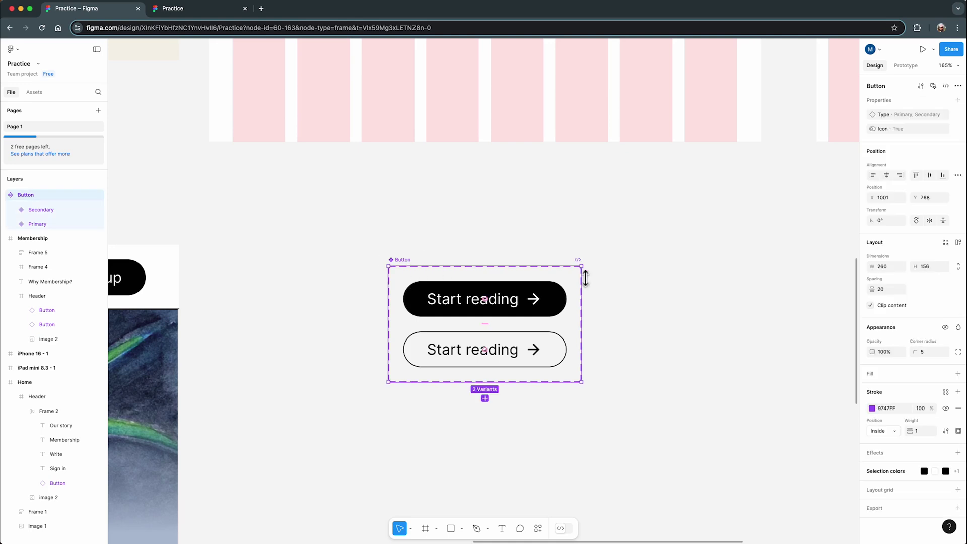
click(485, 399)
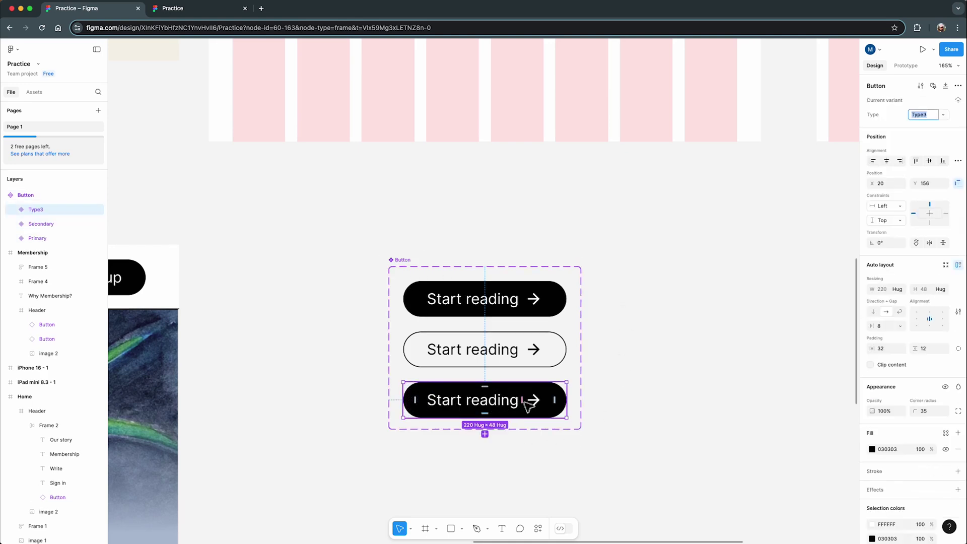
Change the new button variant's fill to the grey 868686
click(872, 450)
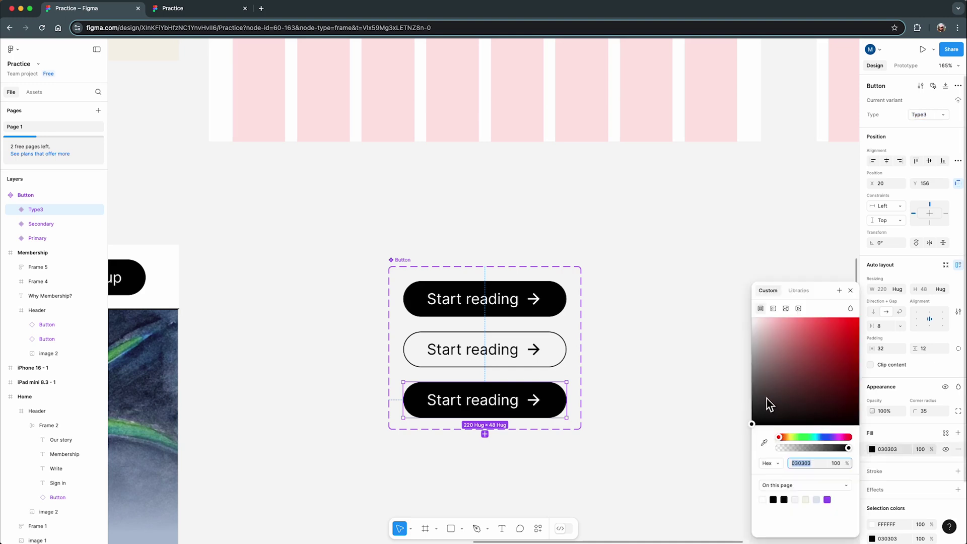
drag(756, 425, 738, 375)
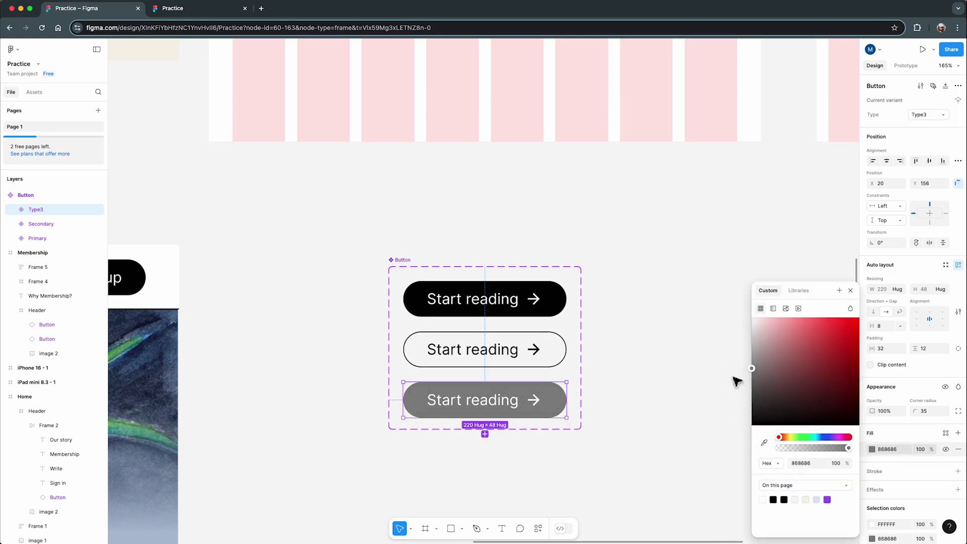
click(660, 383)
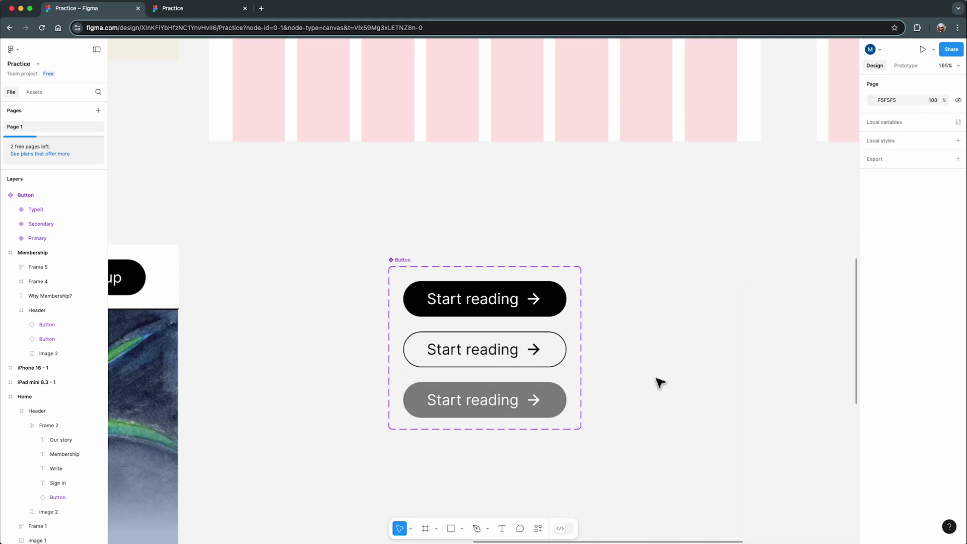
click(533, 314)
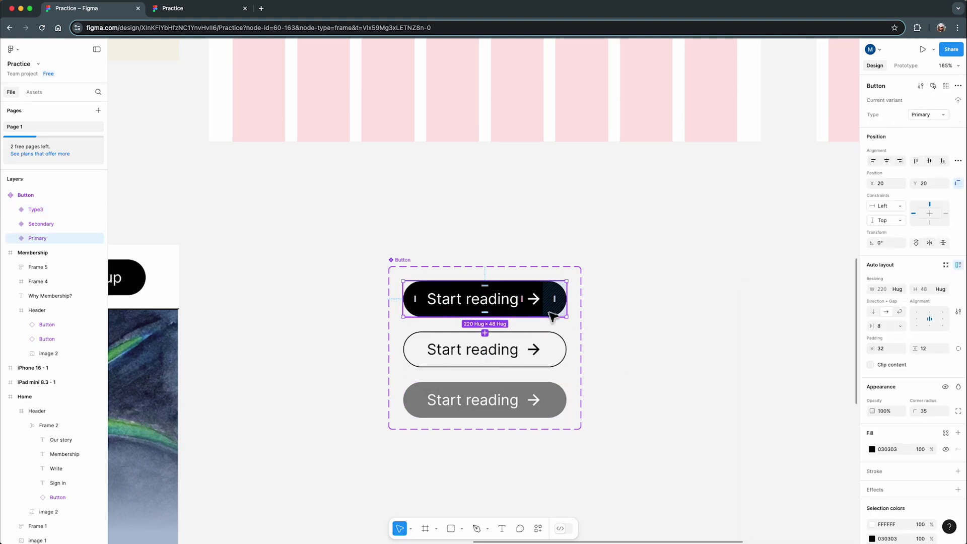
click(655, 345)
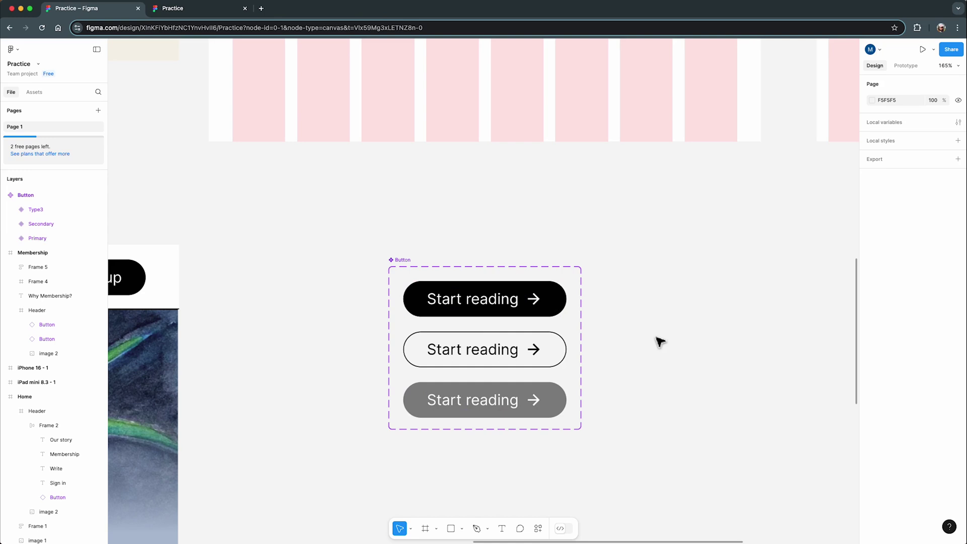
Create a variant property named State with the value Default on the Button component set
click(399, 259)
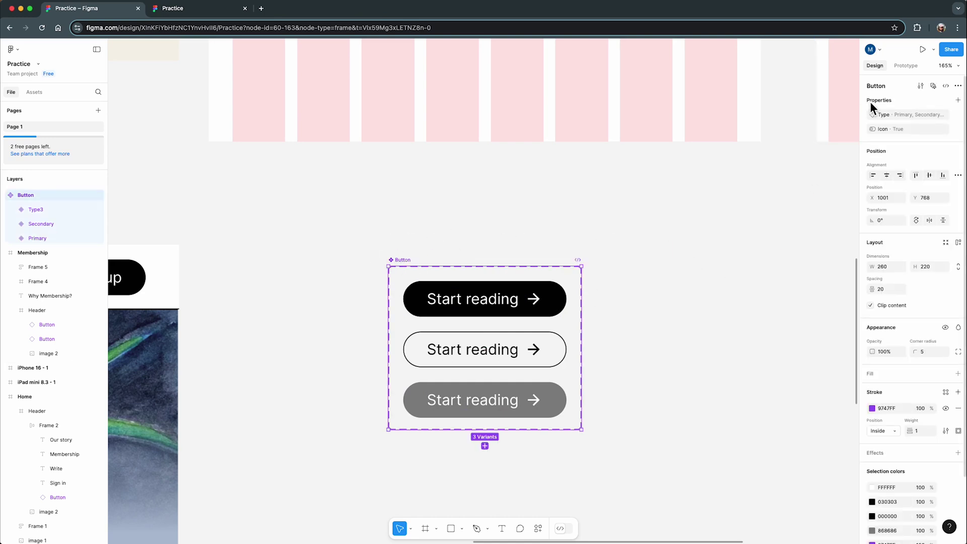
click(958, 101)
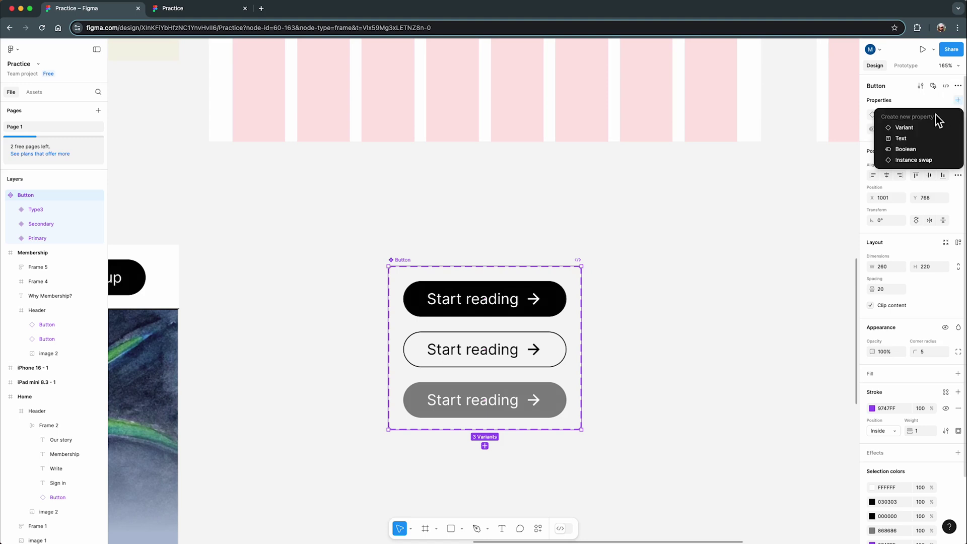
click(917, 128)
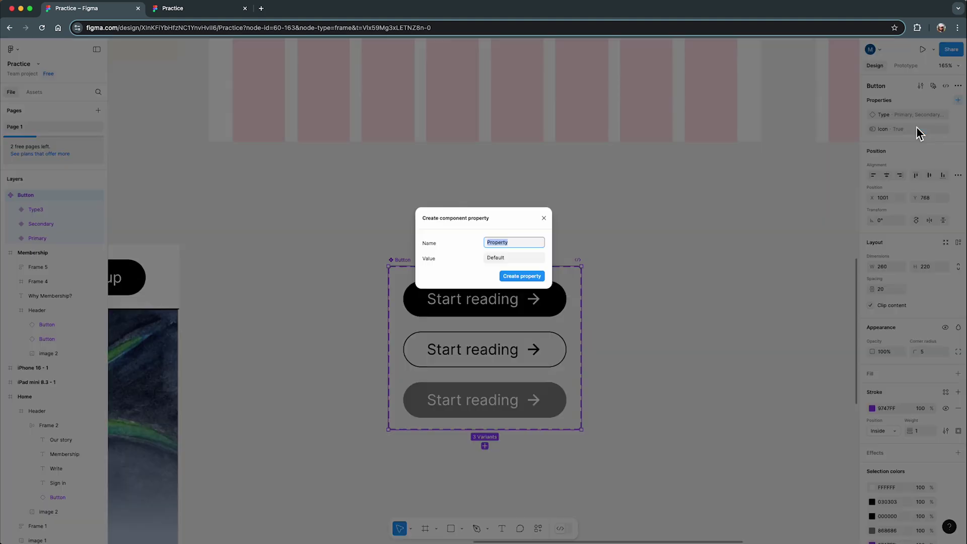
text(State)
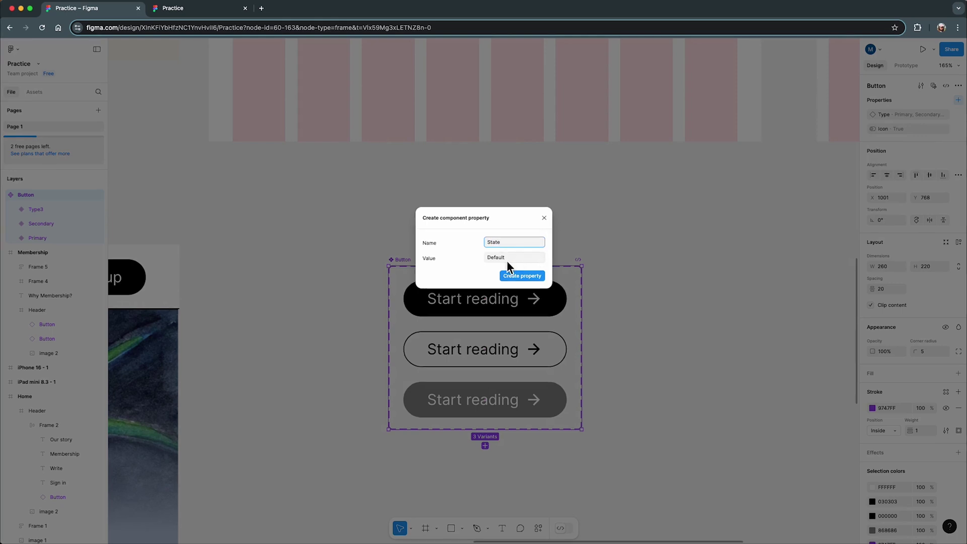
click(522, 275)
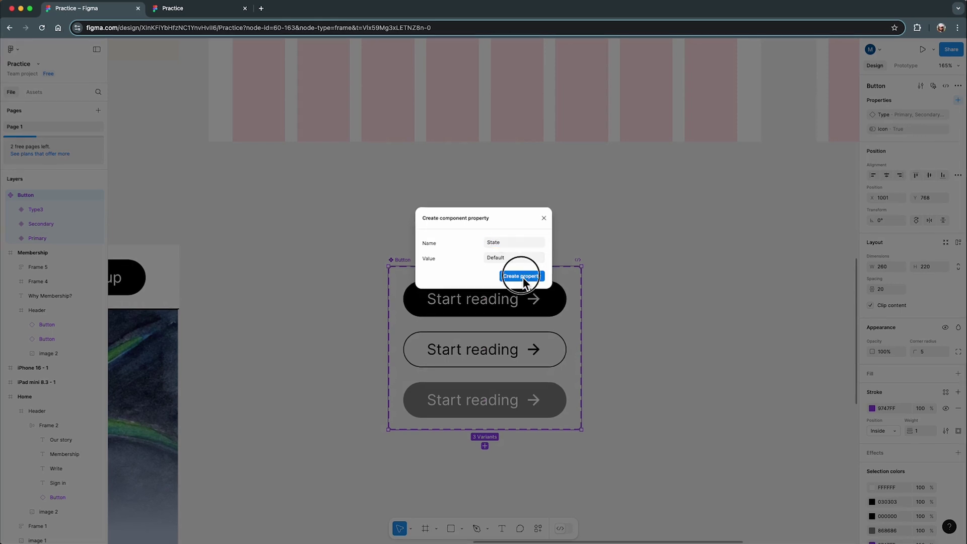
Set the grey button variant's State to Hover and its Type to Primary
click(560, 405)
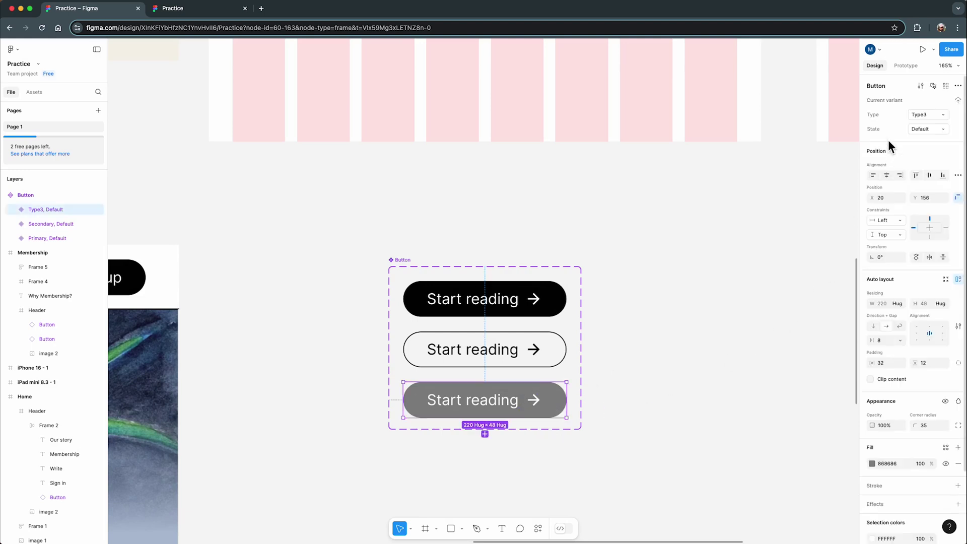
text(Hover)
key(Return)
click(575, 262)
click(409, 261)
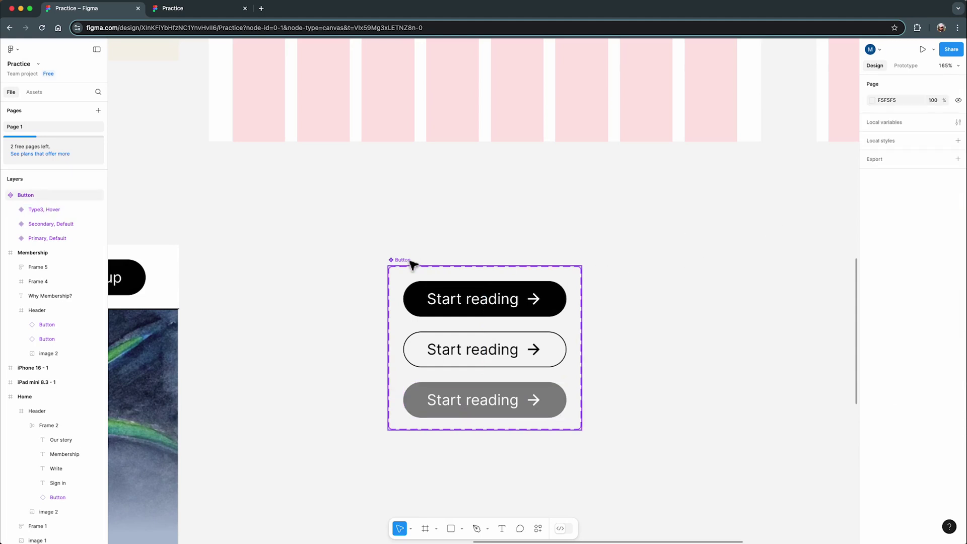
click(492, 300)
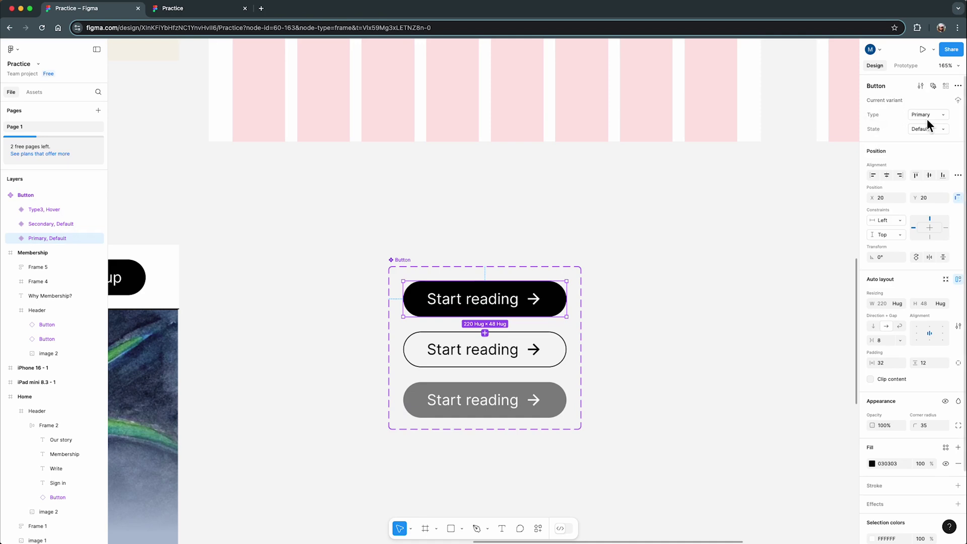
click(557, 405)
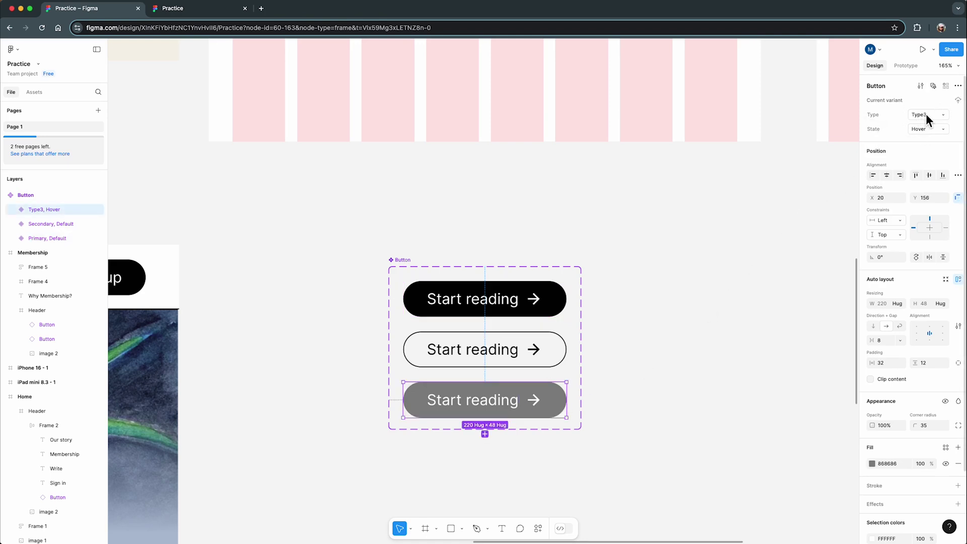
click(943, 114)
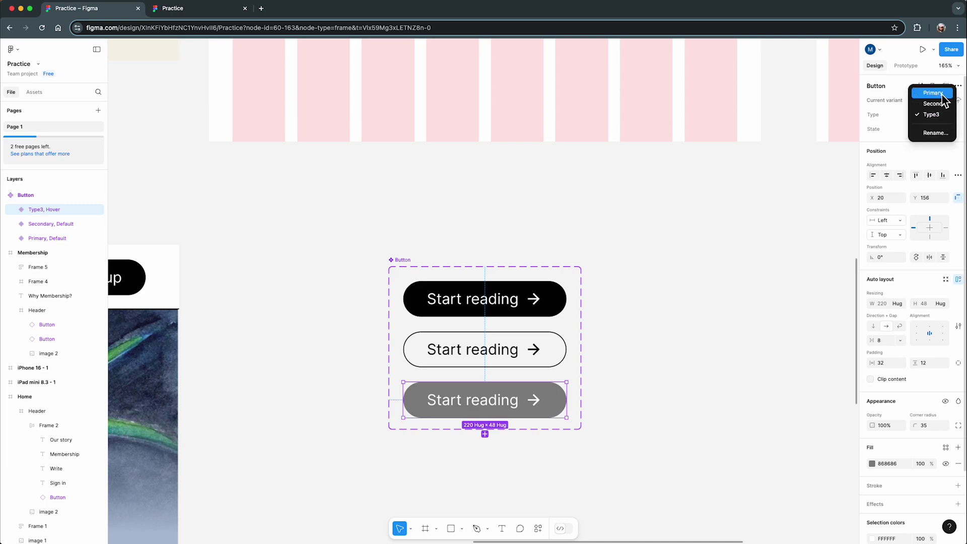
click(937, 93)
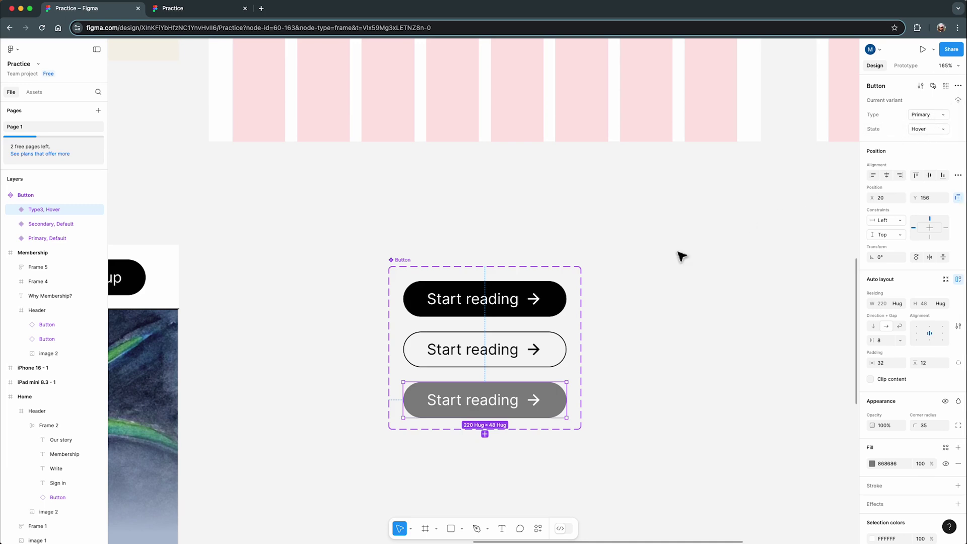
Add a new variant based on the Secondary button and set its stroke weight to 2
click(555, 357)
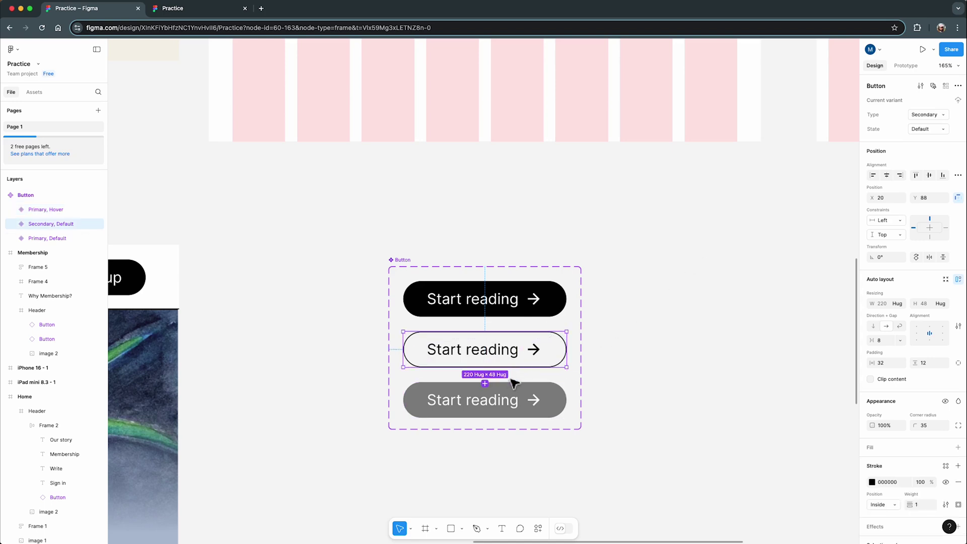
click(486, 384)
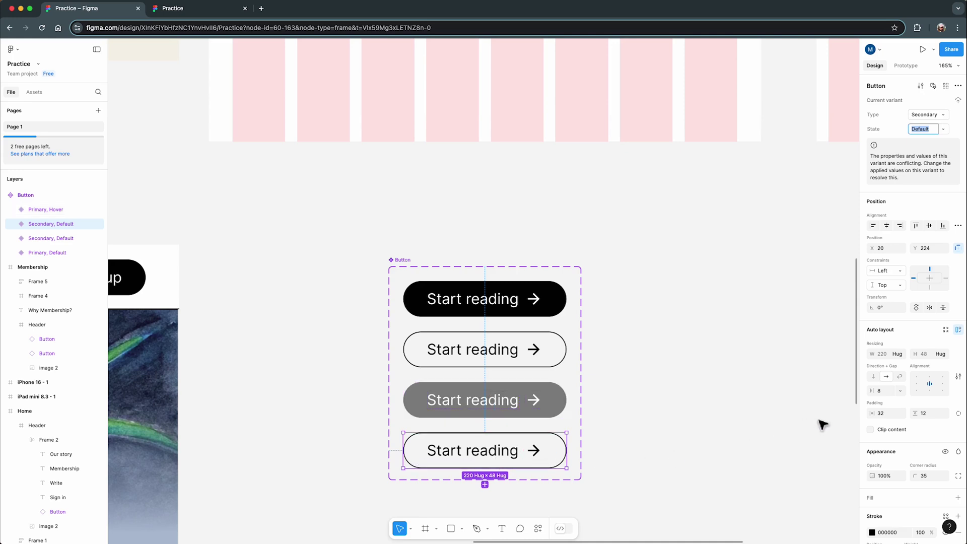
scroll(892, 440, down, 3)
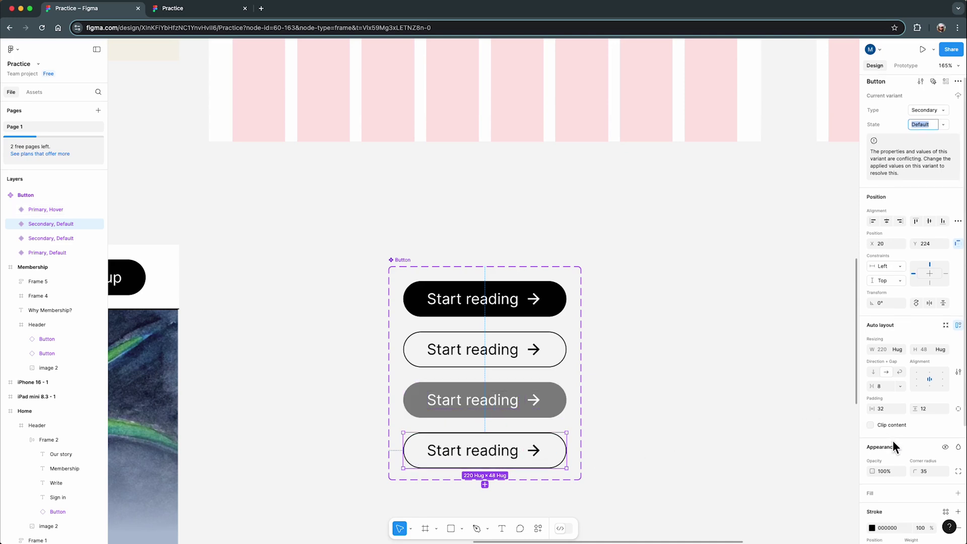
drag(909, 471, 912, 472)
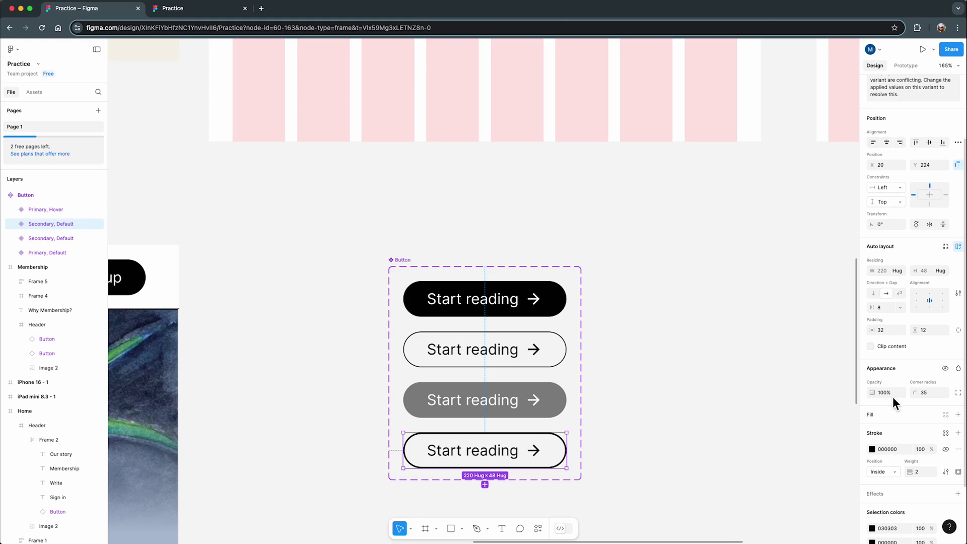
Change the font weight of the new Secondary variant's Start reading label to Bold
double_click(512, 459)
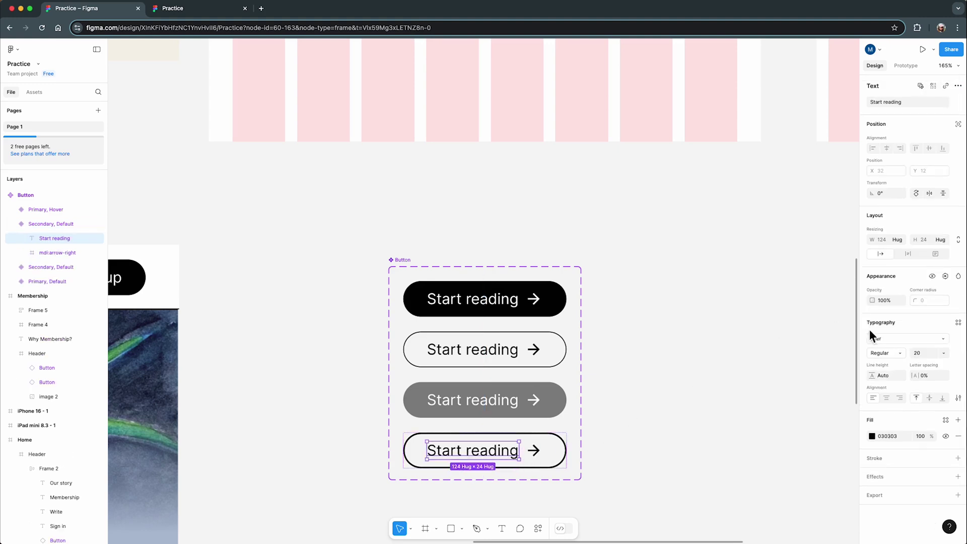
click(897, 352)
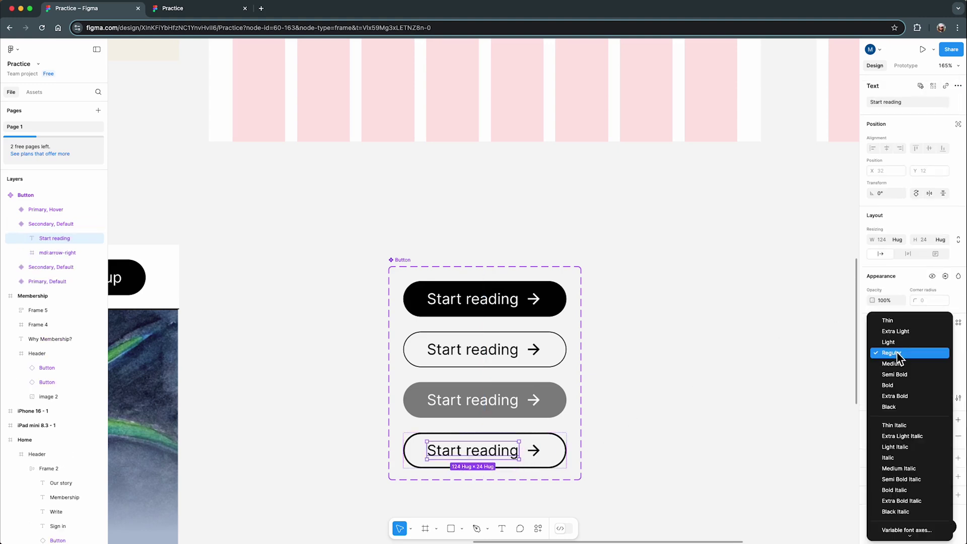
click(892, 385)
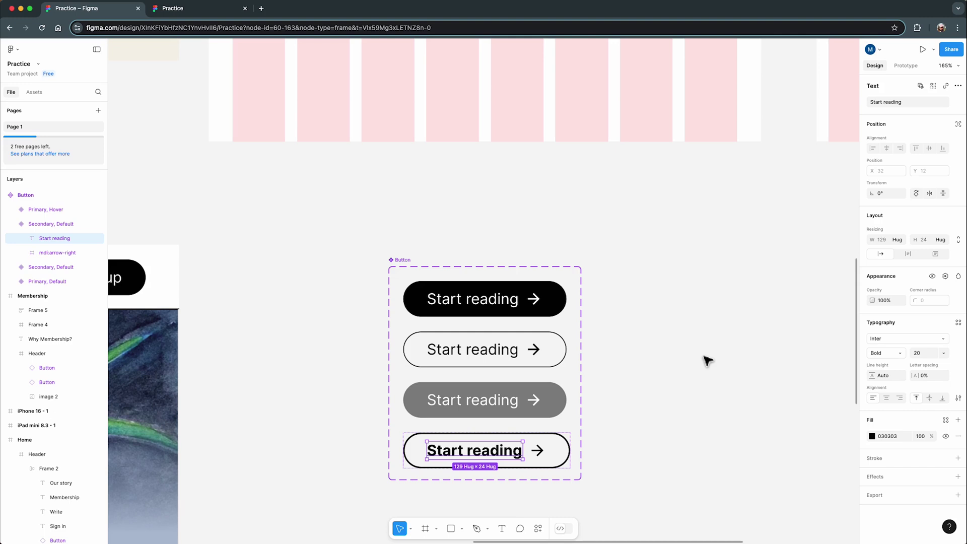
click(708, 361)
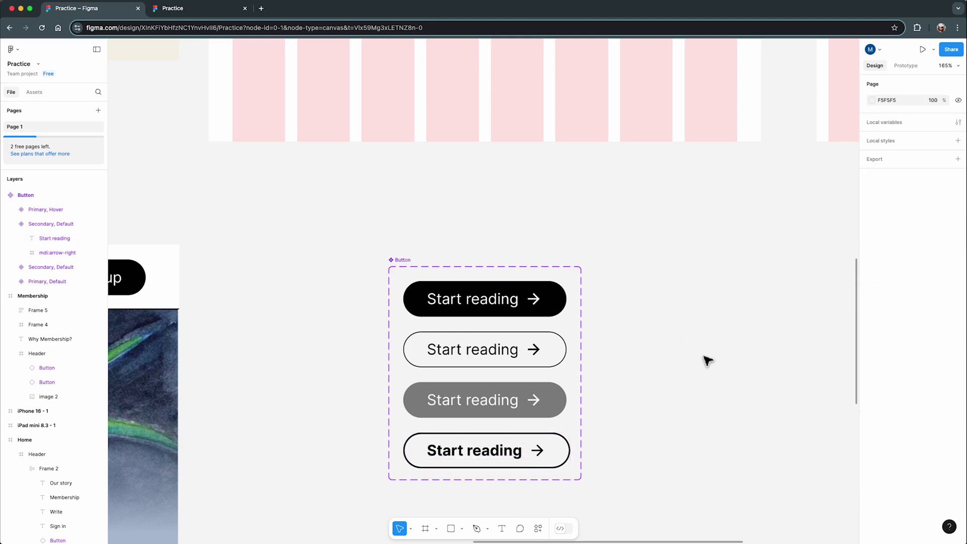
Set the State of the bold outlined button variant to Hover
click(567, 453)
text(Hover)
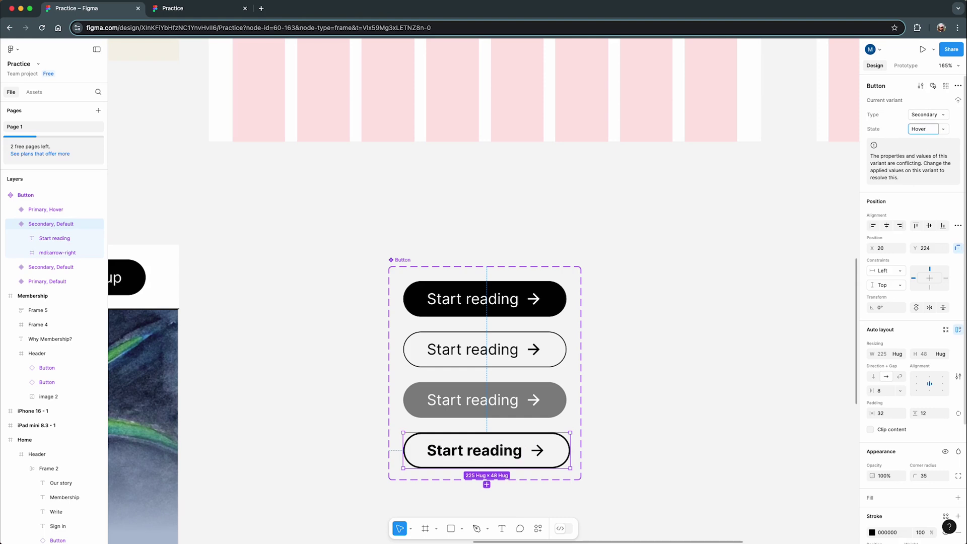
key(Return)
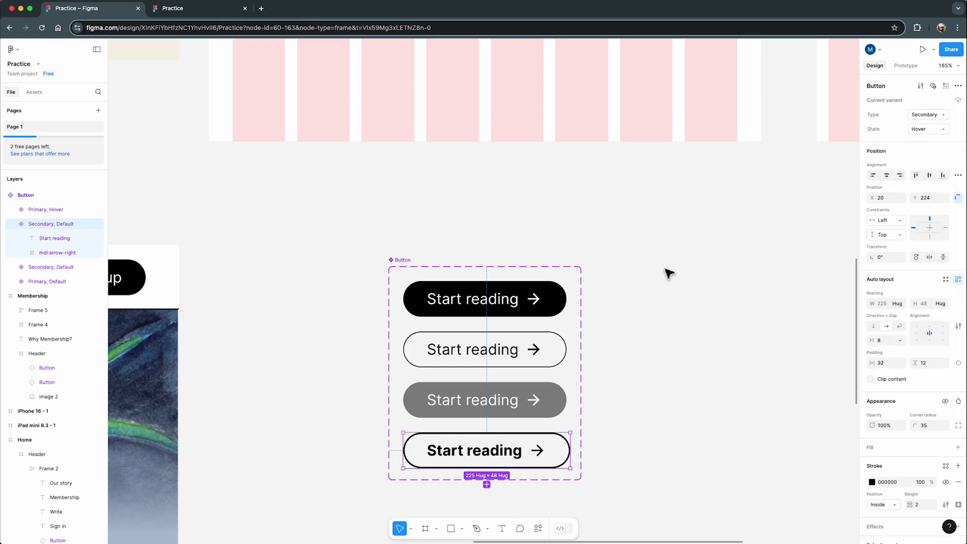
click(670, 272)
Arrange the two Hover variants in a second column beside their Default variants and resize the Button set's frame to fit
click(433, 268)
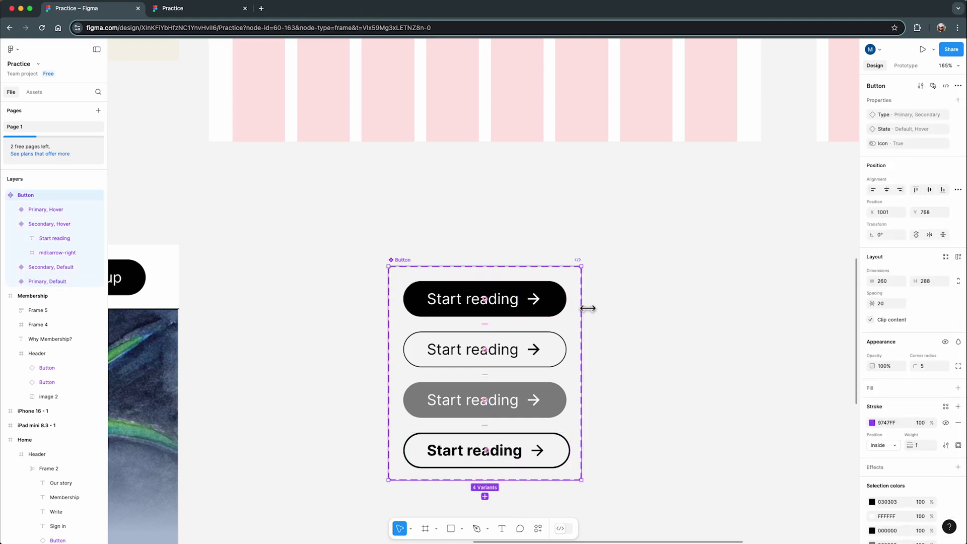
drag(588, 308, 845, 301)
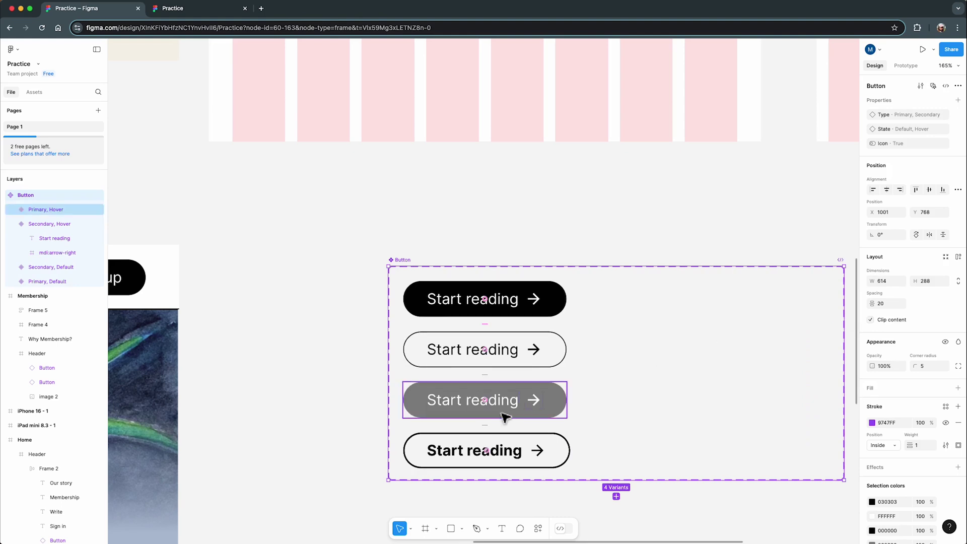
drag(502, 417, 708, 309)
drag(526, 455, 725, 361)
click(401, 260)
drag(844, 323, 799, 327)
drag(683, 481, 699, 398)
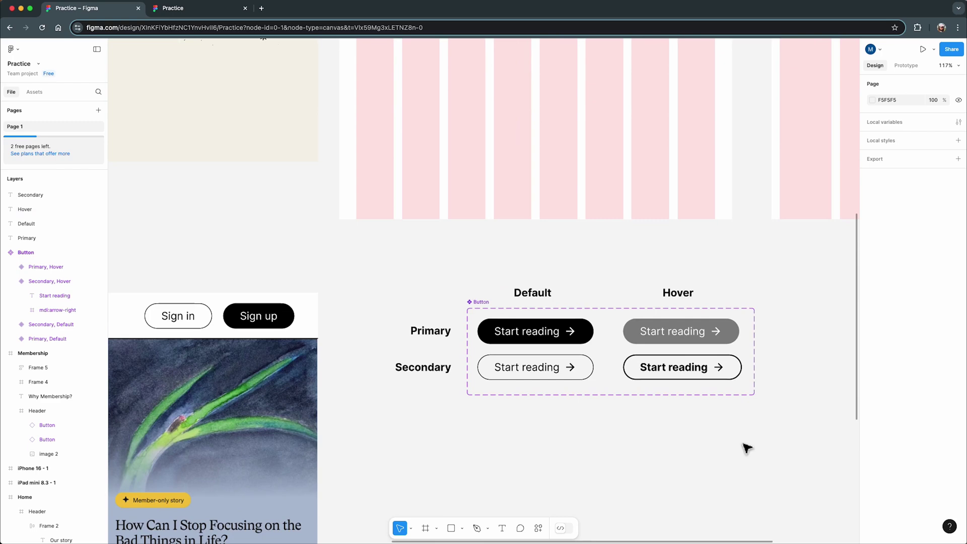
Connect the Primary Default variant to Primary Hover with a While hovering trigger in prototype mode
scroll(747, 448, up, 1)
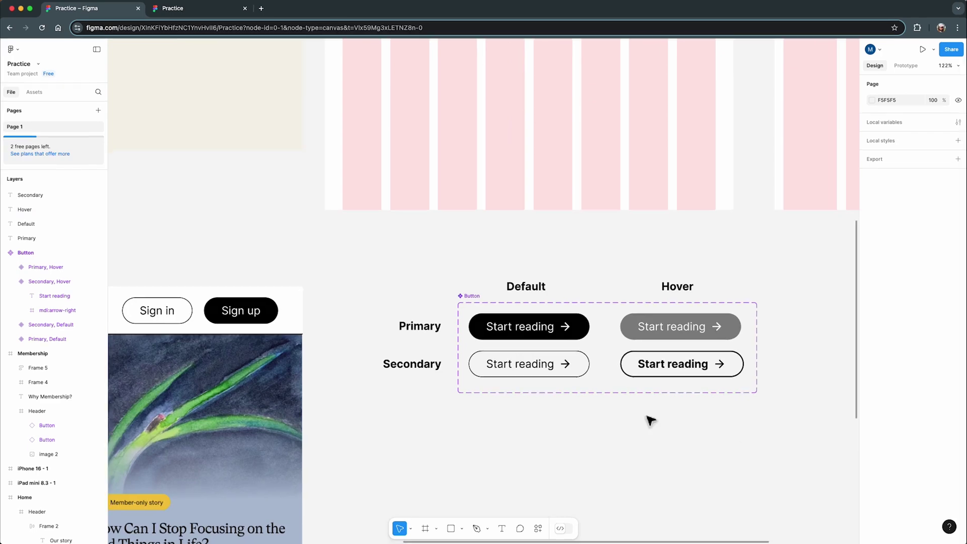
click(549, 330)
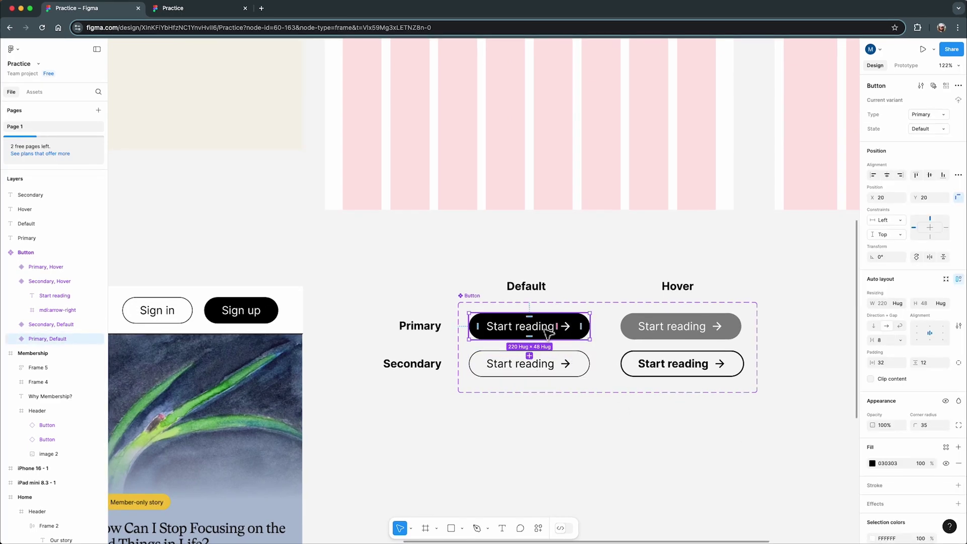
click(904, 71)
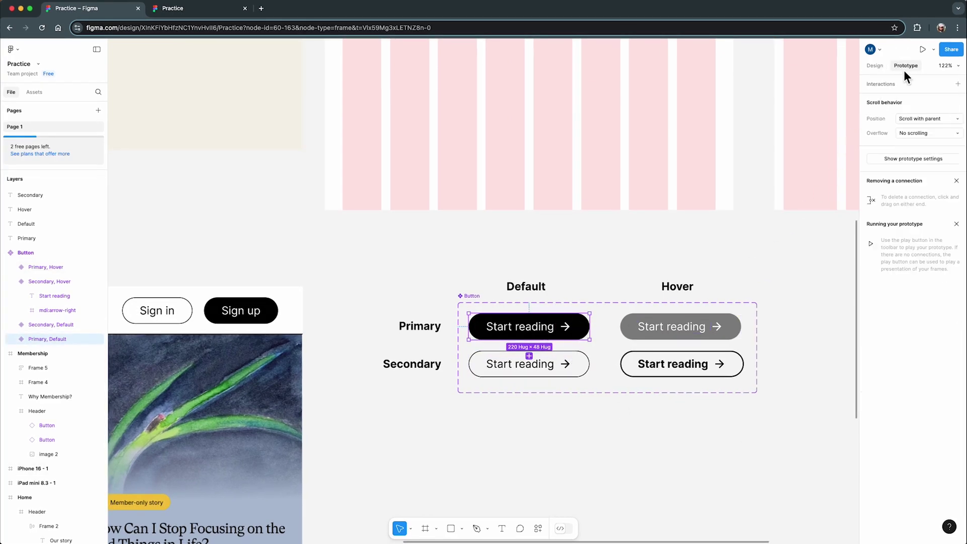
mouse_move(594, 331)
drag(590, 327, 627, 333)
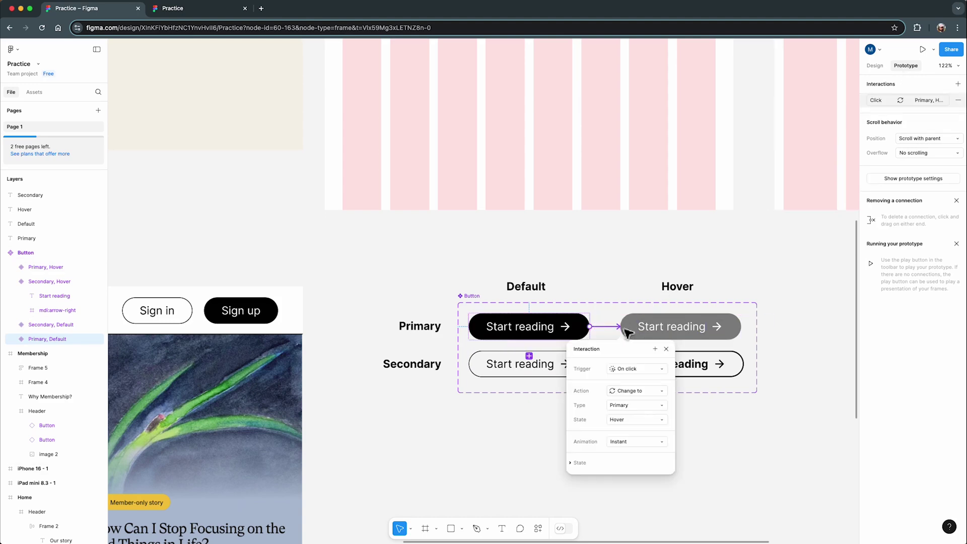
click(664, 370)
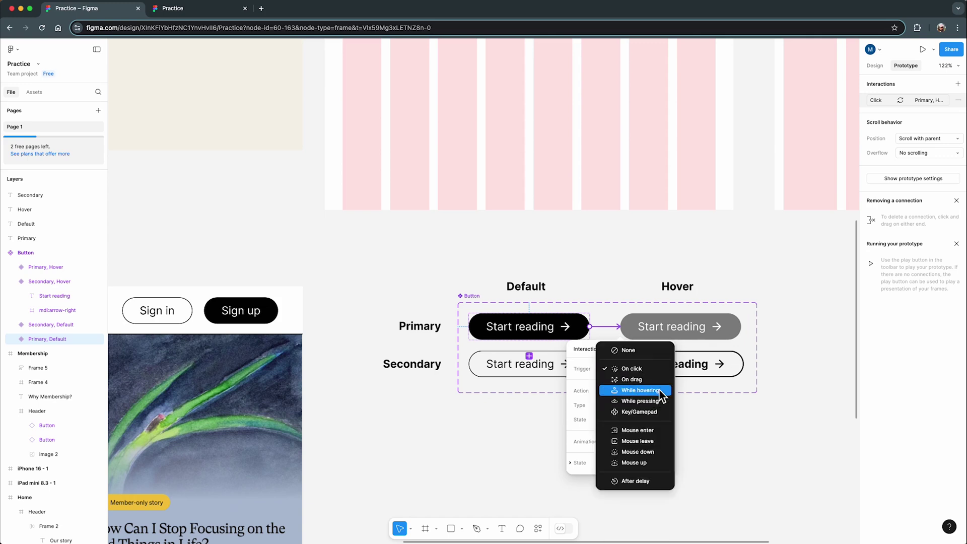
click(660, 391)
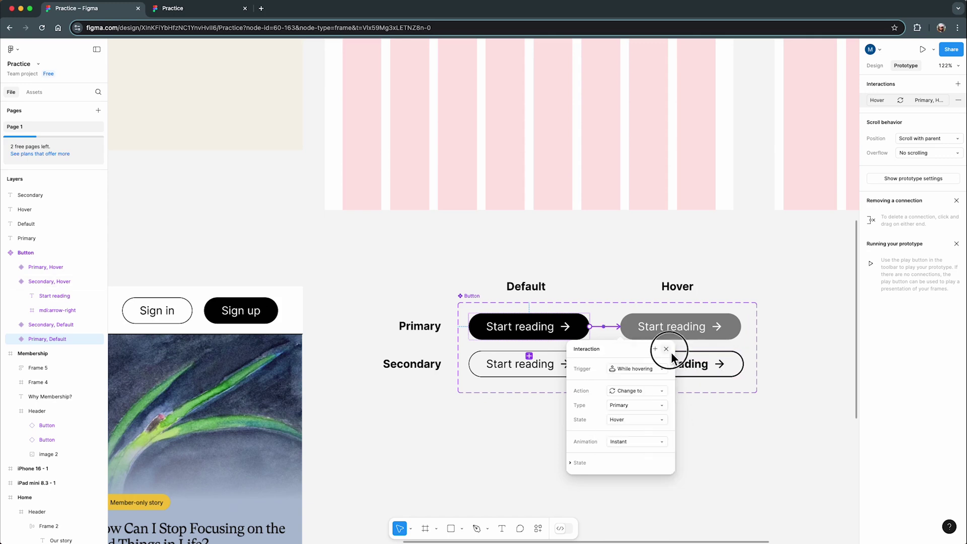
click(666, 350)
Connect the Secondary Default variant to Secondary Hover with a While hovering trigger
click(577, 372)
drag(589, 364, 620, 367)
click(662, 403)
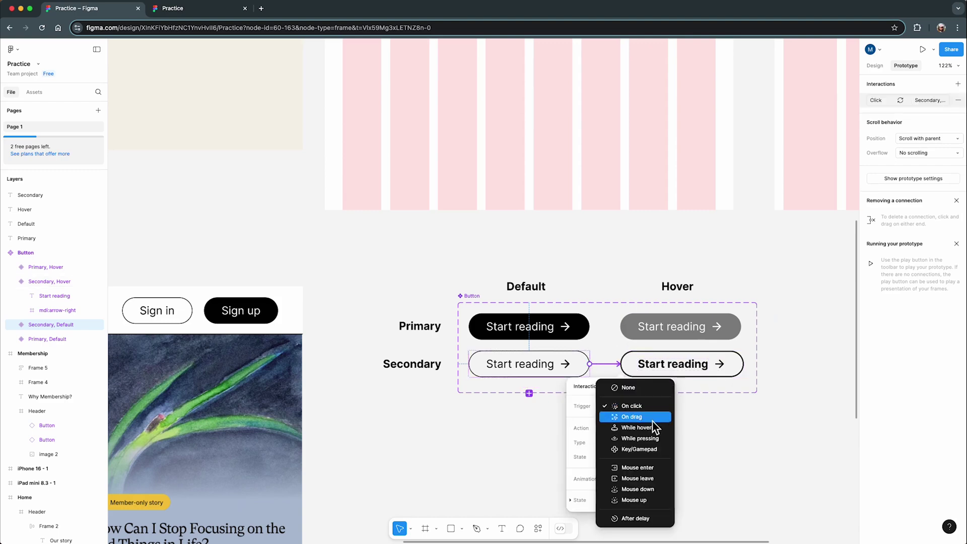
click(654, 427)
click(673, 387)
click(702, 421)
Preview the prototype's Home page, test the Start reading button's hover effect and follow the Membership link
click(191, 8)
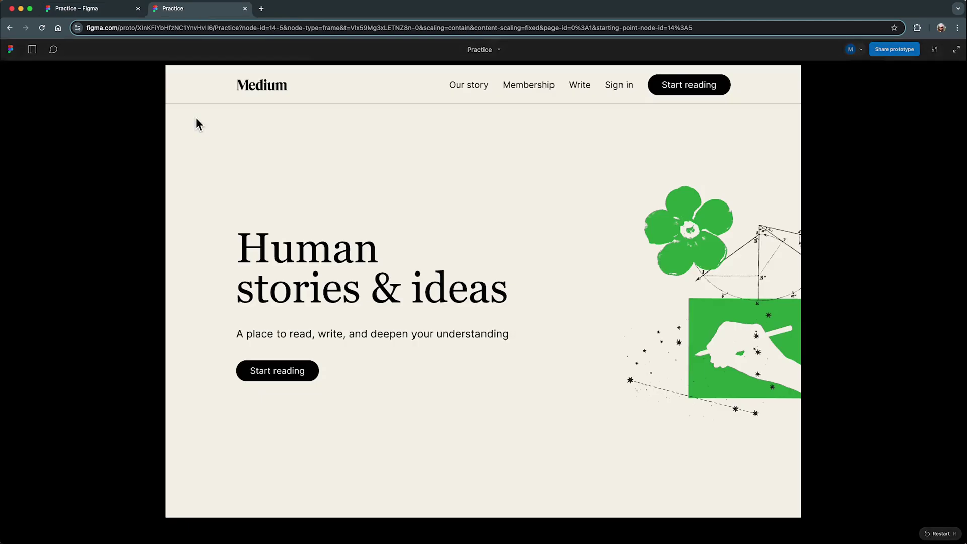
click(490, 182)
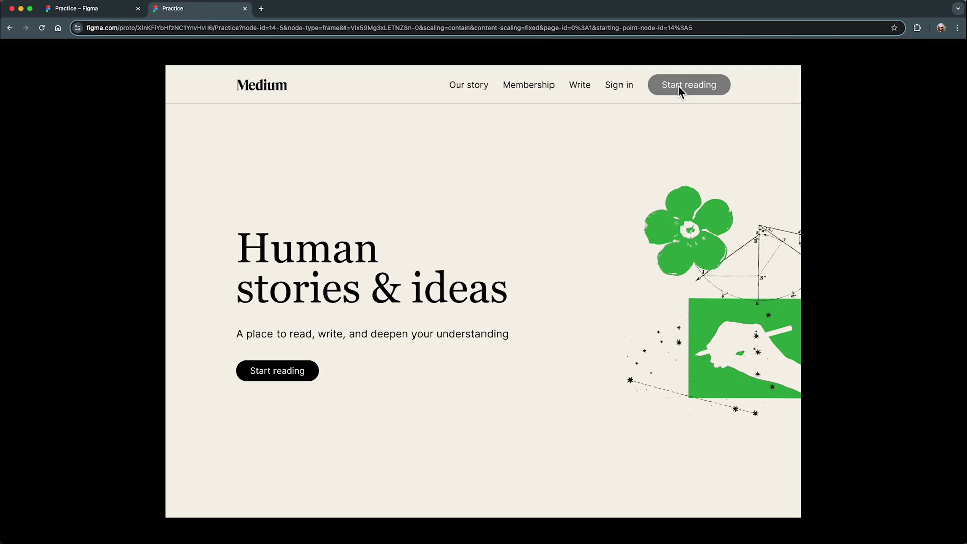
click(529, 93)
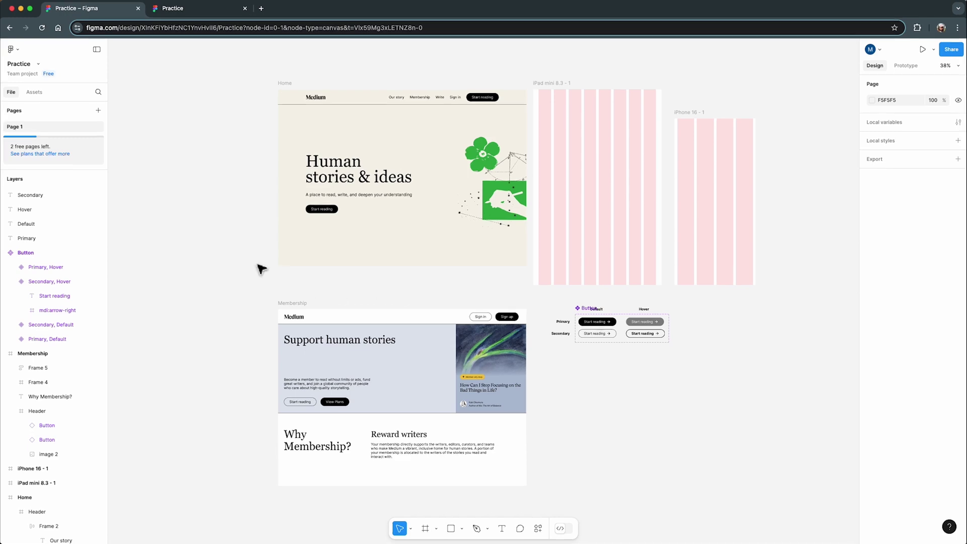
Review the file formats available for exporting the Home frame, keeping PNG
click(285, 85)
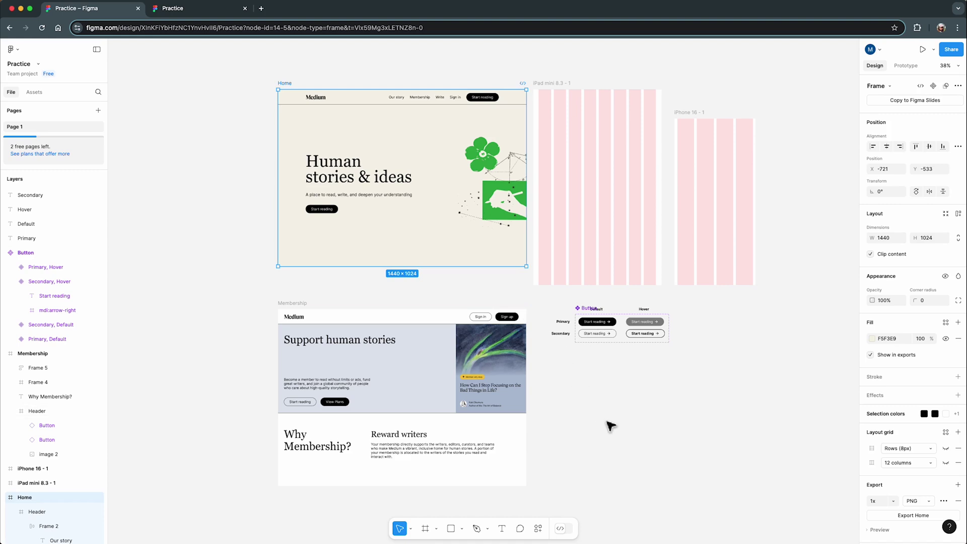
scroll(901, 388, down, 1)
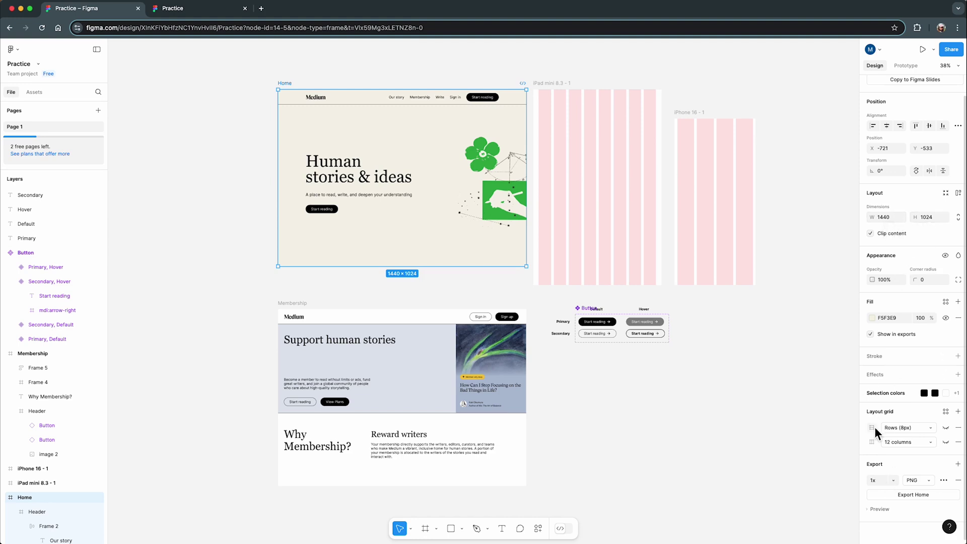
click(931, 481)
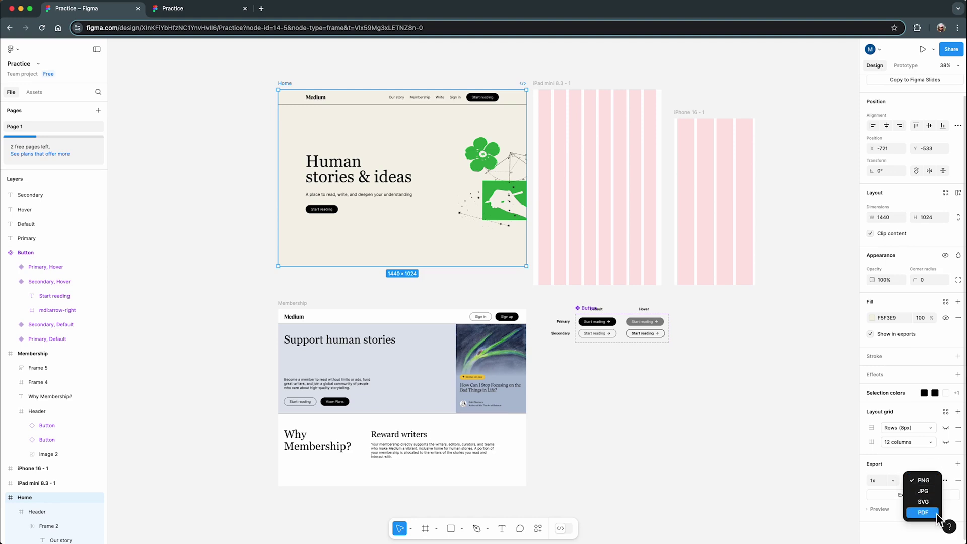
click(933, 480)
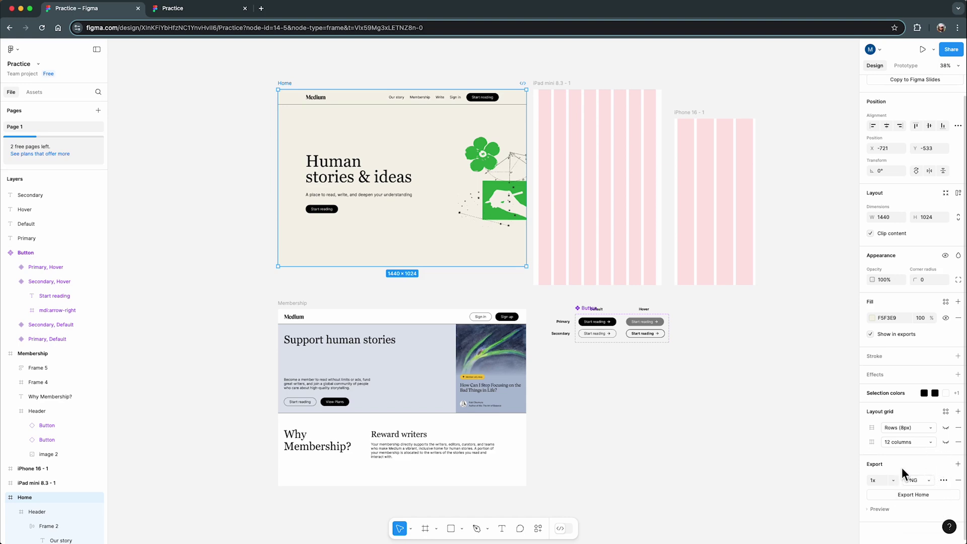
Try the 2x and 3x export scales for the Home frame
click(894, 480)
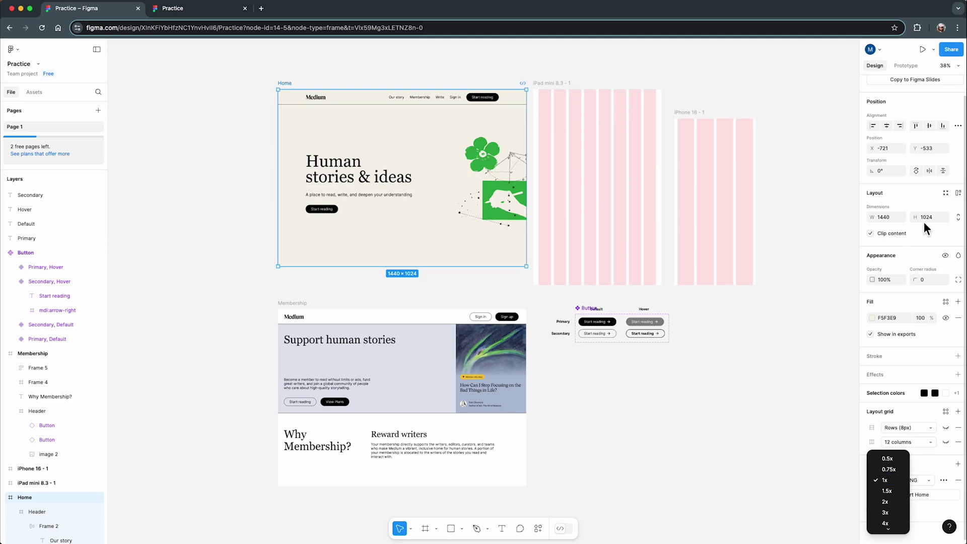
click(891, 502)
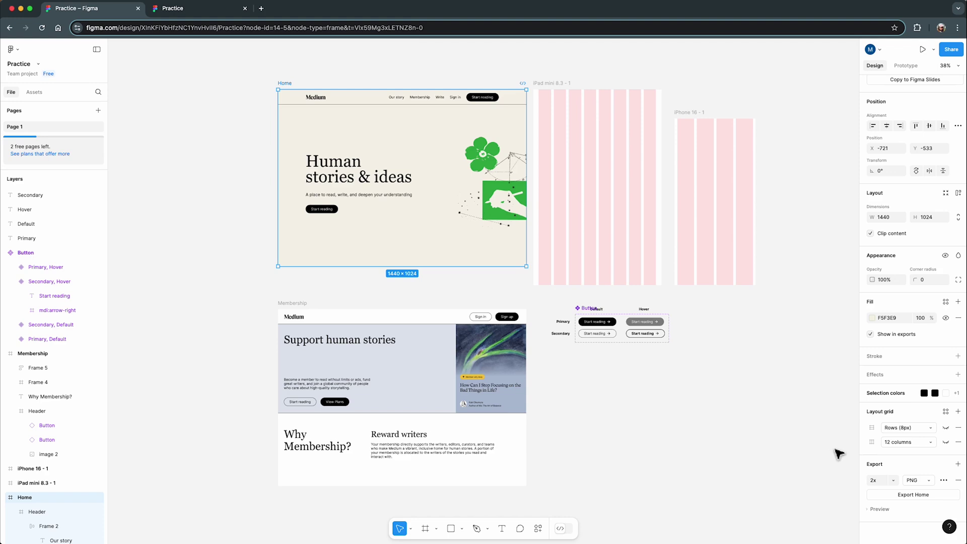
click(894, 480)
click(895, 490)
Set the Home frame's export scale to 1x and export it as a PNG
click(891, 481)
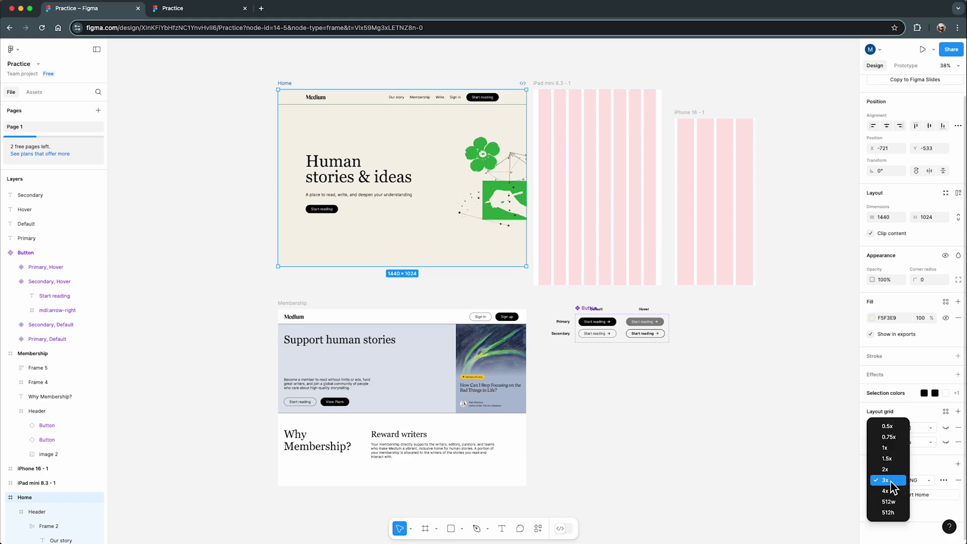
click(885, 448)
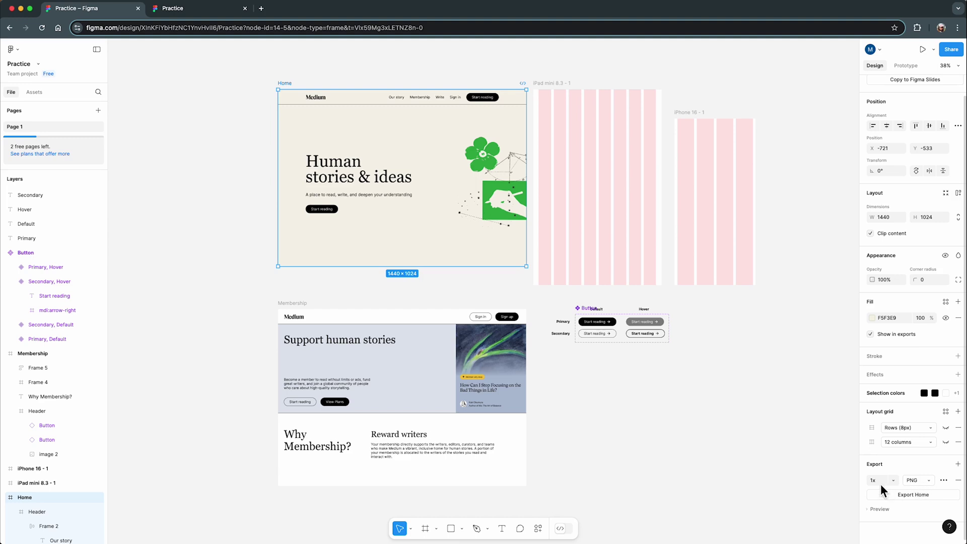
click(903, 495)
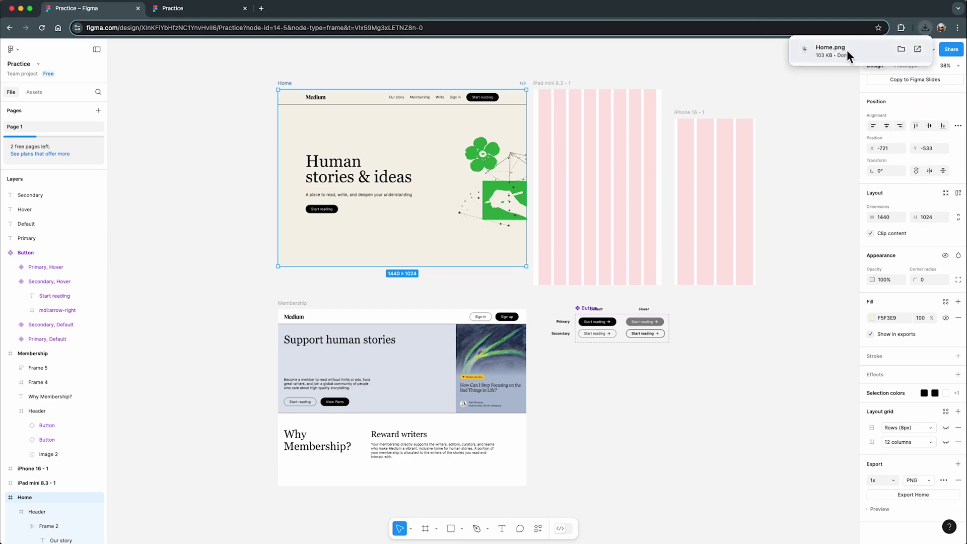
click(823, 158)
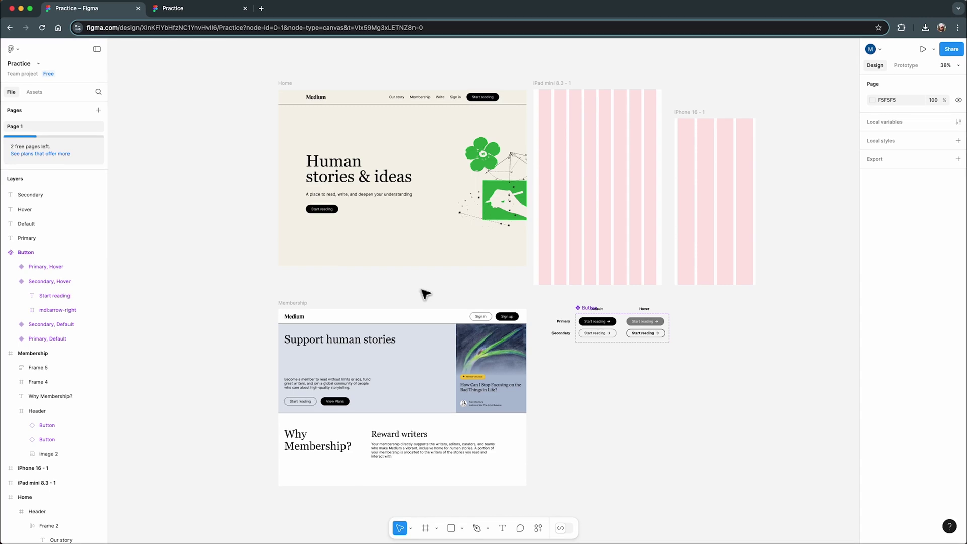
Fill in the invitee's e-mail in the file's sharing dialog and review the access levels, keeping "can edit"
click(956, 48)
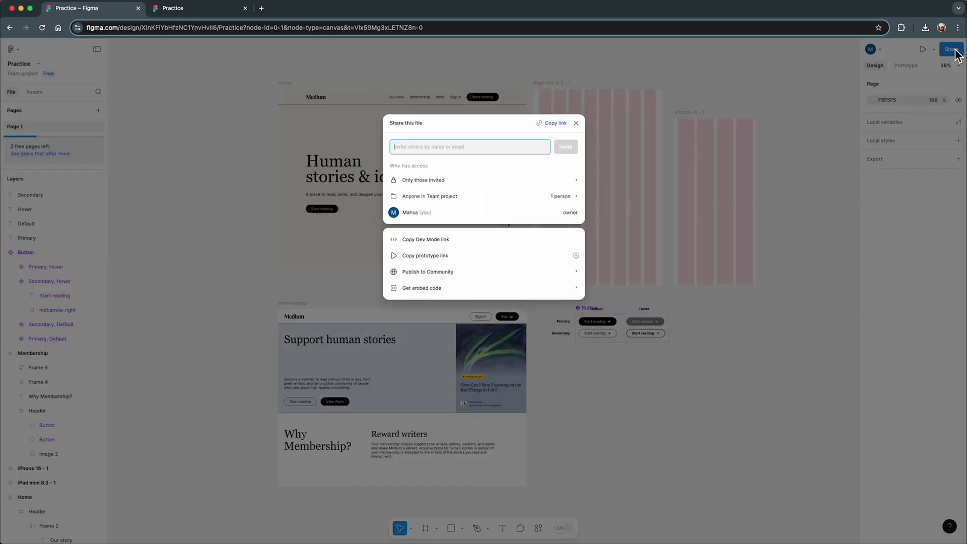
click(544, 123)
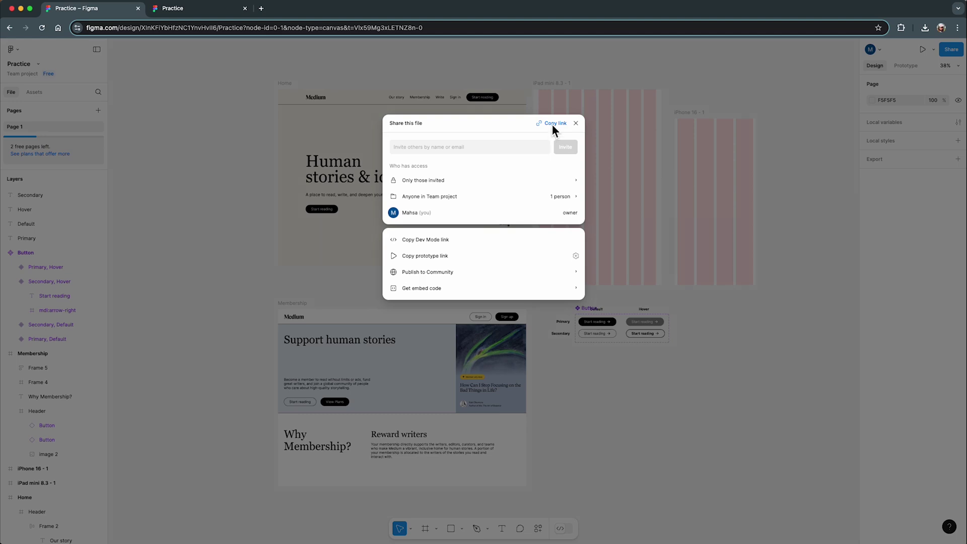
click(483, 148)
key(super+v)
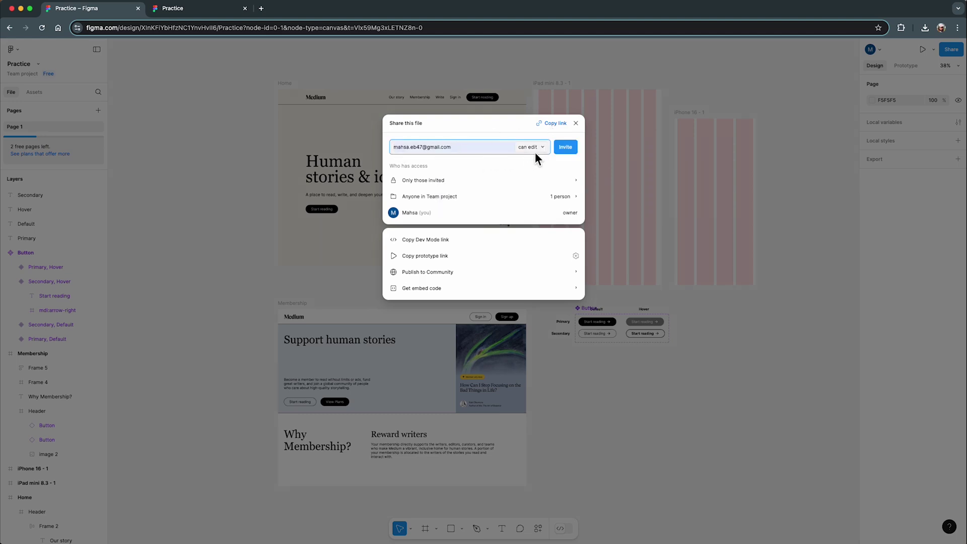
click(530, 147)
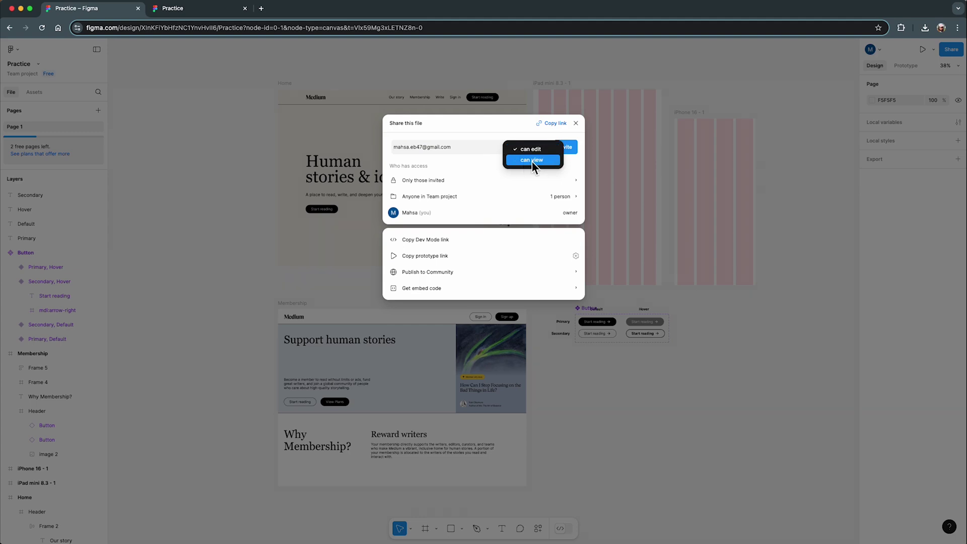
click(573, 160)
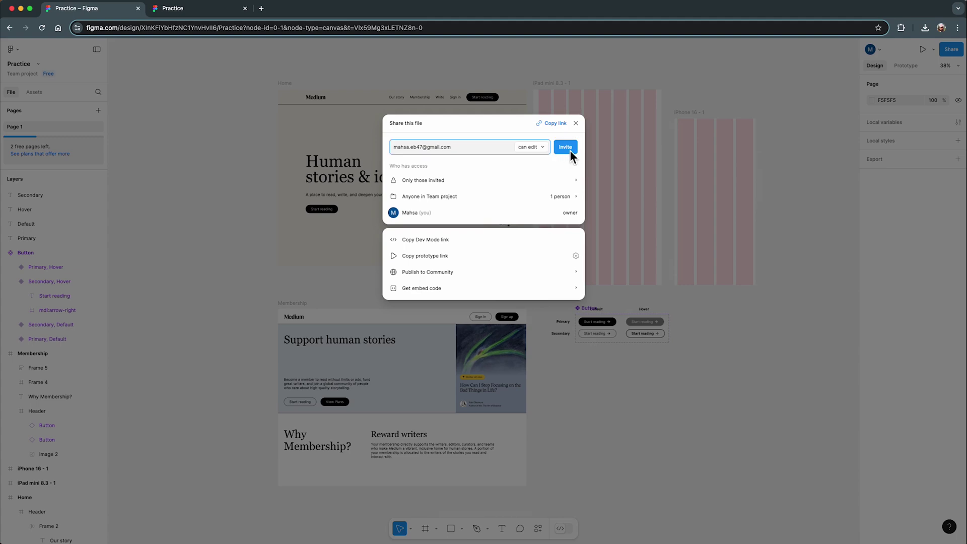
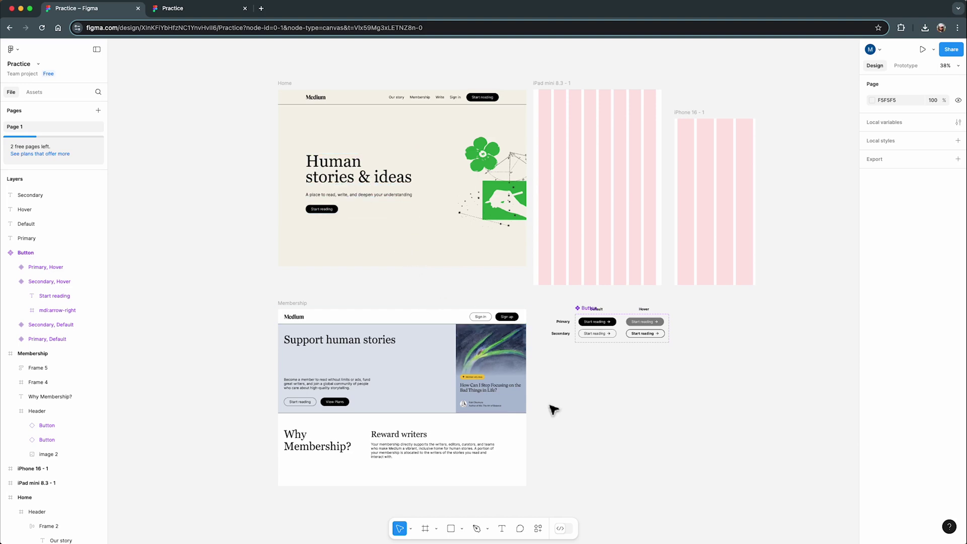
Post a comment beside the Home heading asking to change the header font size to 120, and open its thread to check it
click(521, 530)
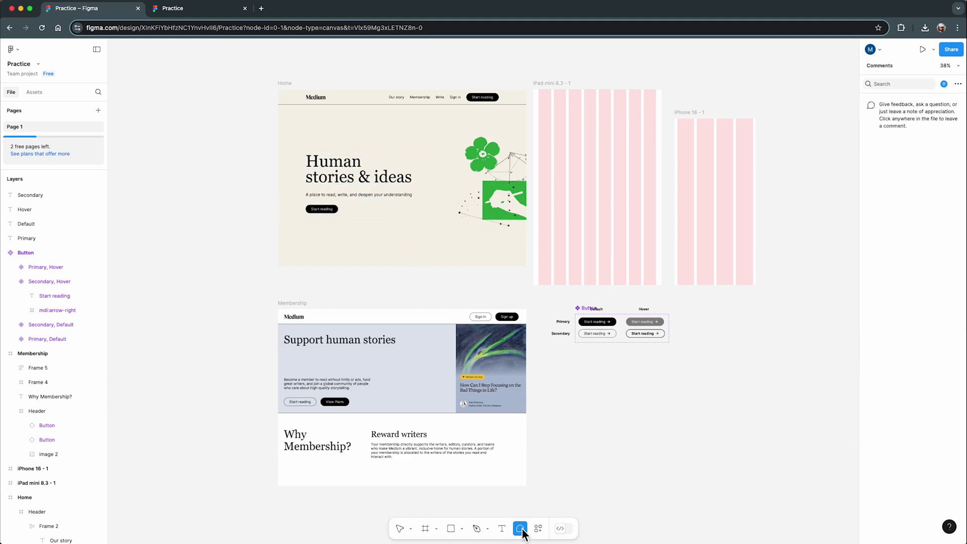
click(250, 172)
text(Hey)
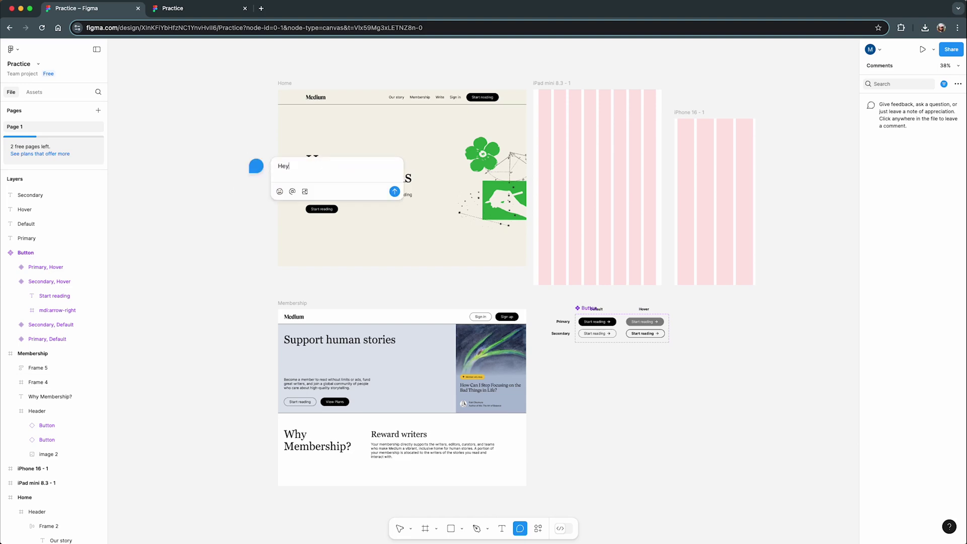
text( Mahsa! could you please change this header font size to 120?)
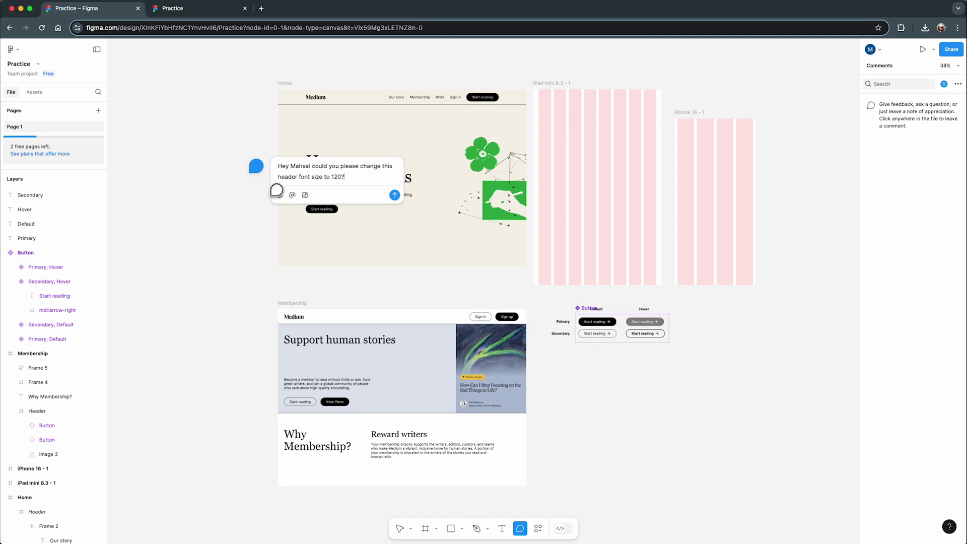
click(391, 197)
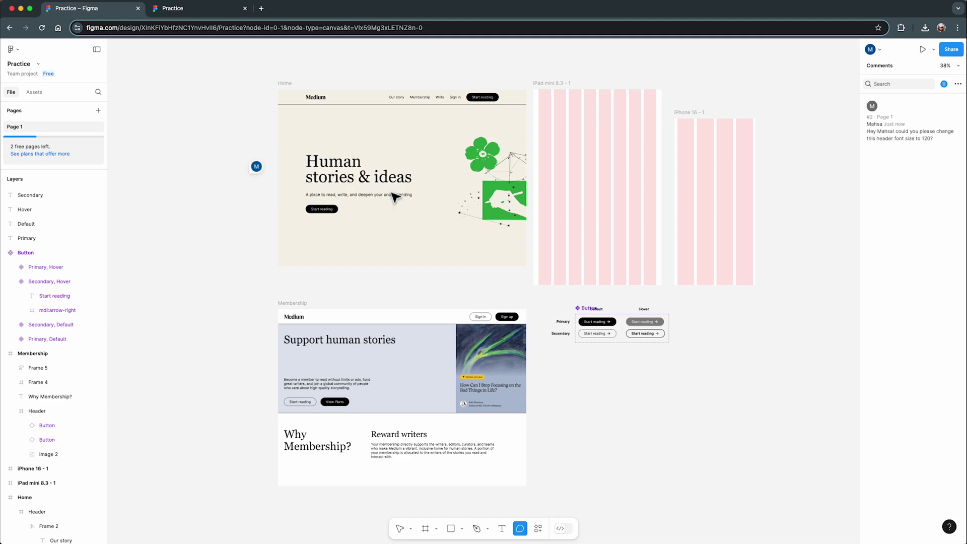
click(256, 167)
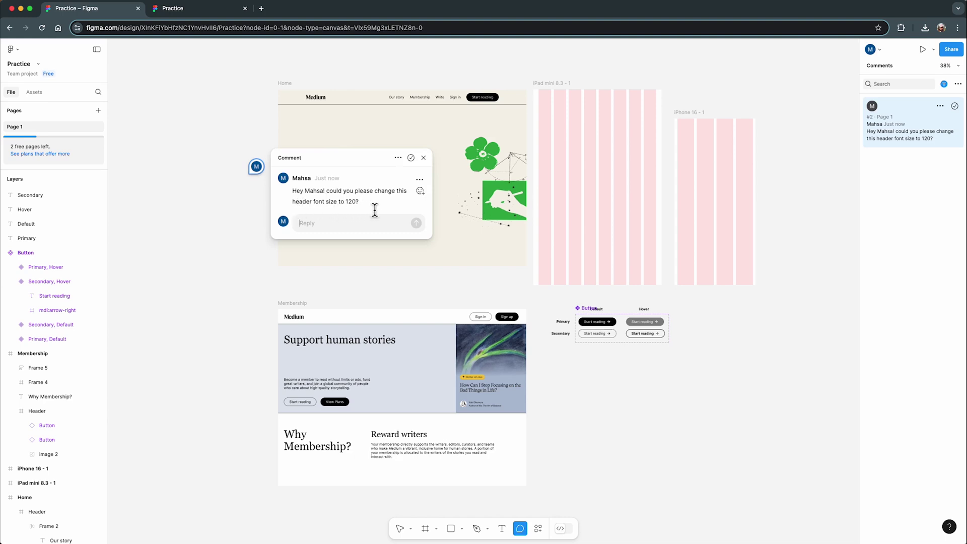
click(424, 158)
Set both the font size and the line height of the "Human stories & ideas" heading to 120
key(v)
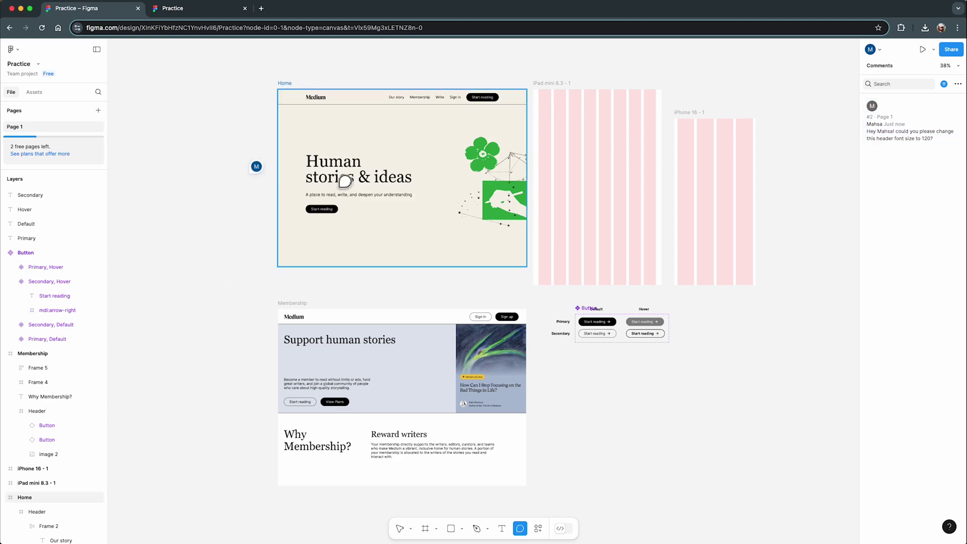
double_click(343, 177)
click(922, 335)
text(120)
key(Return)
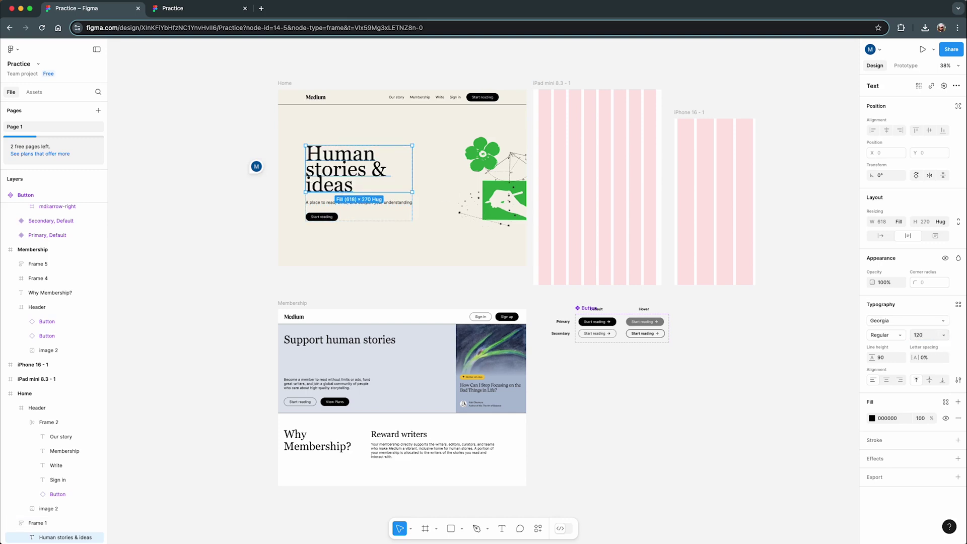
click(882, 357)
text(120)
key(Return)
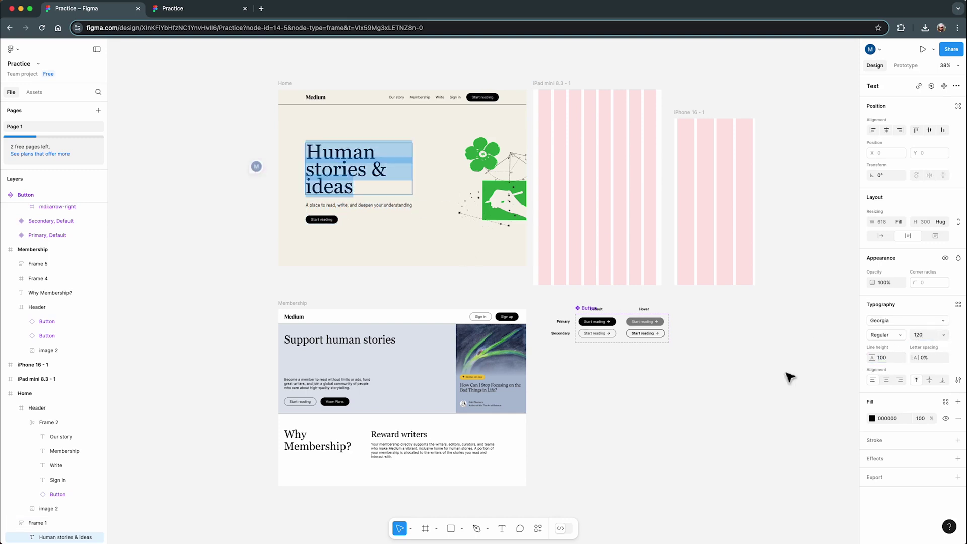
key(Escape)
click(232, 285)
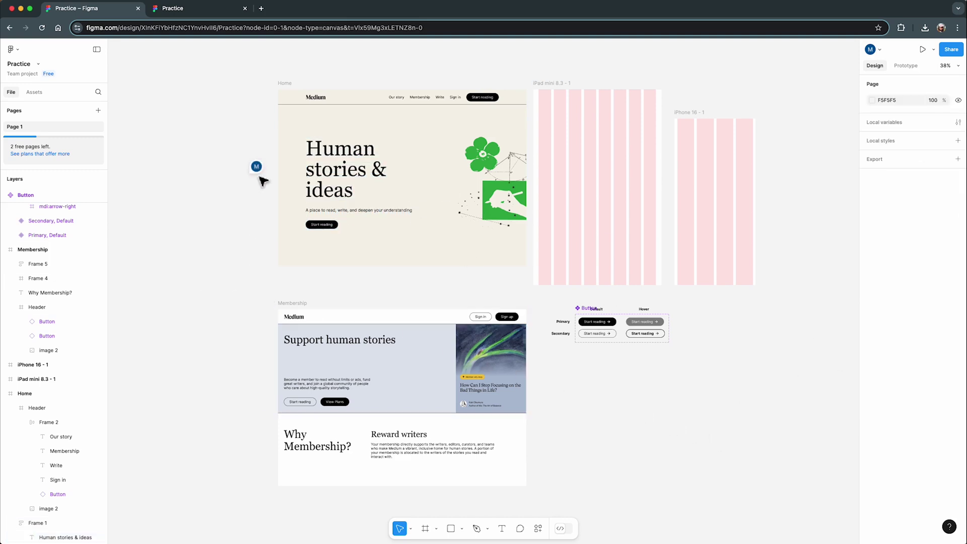
Reply "Done!" to the heading's comment and mark the thread as resolved
click(258, 168)
text(Done!)
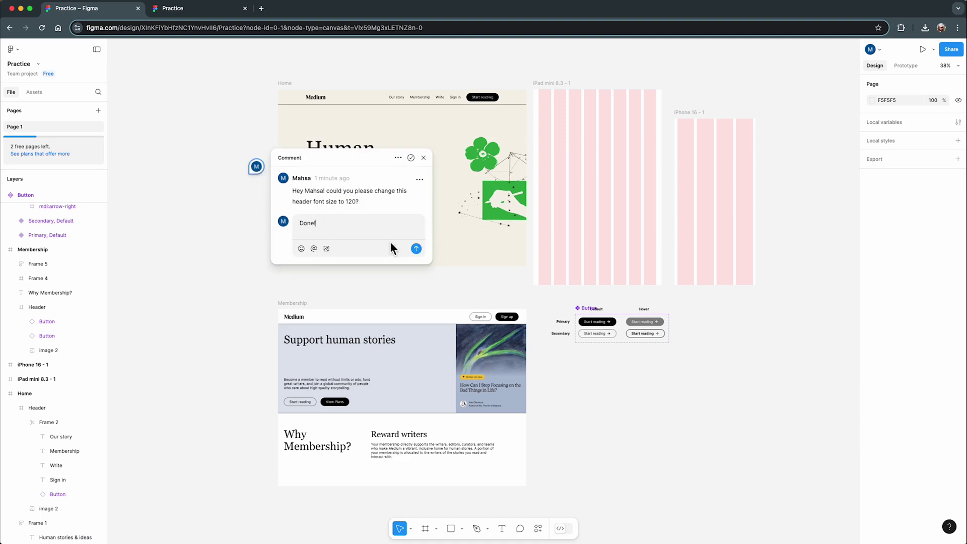
click(416, 249)
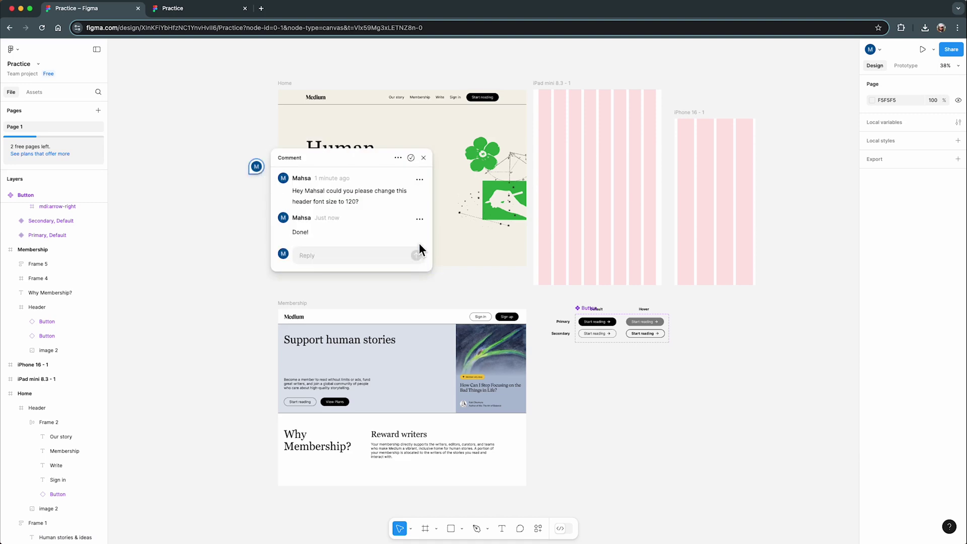
click(411, 158)
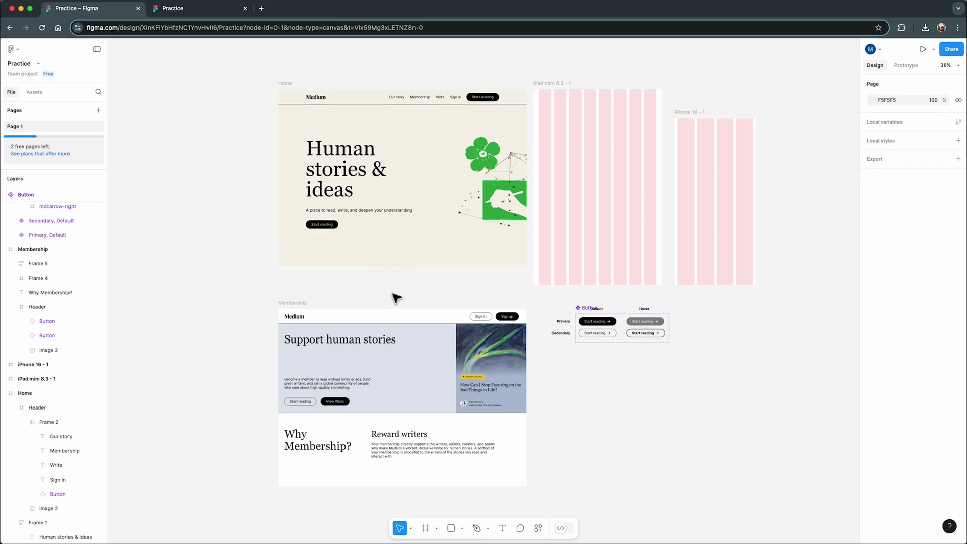
Browse the iOS 18 and iPadOS 18 UI kit in the assets and open the Popup Button component's details
click(32, 95)
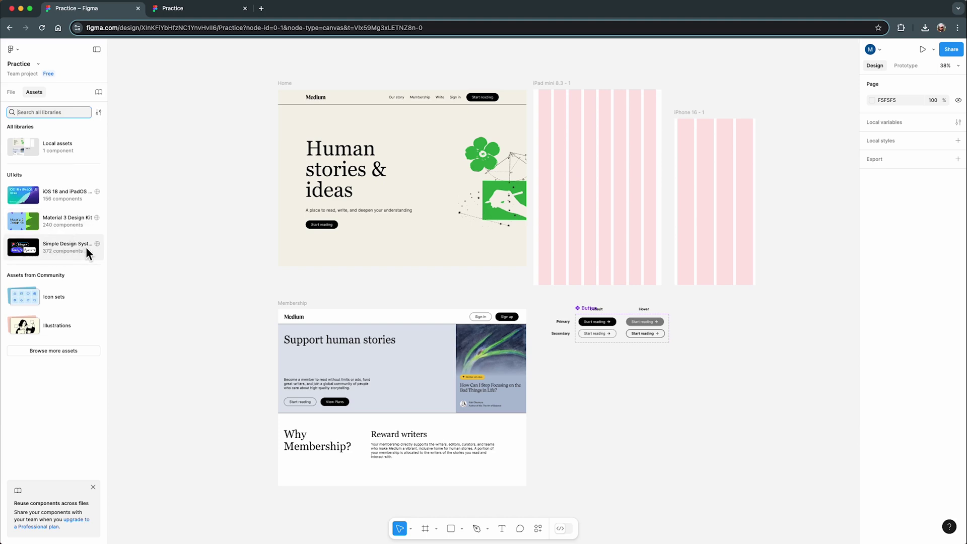
click(78, 193)
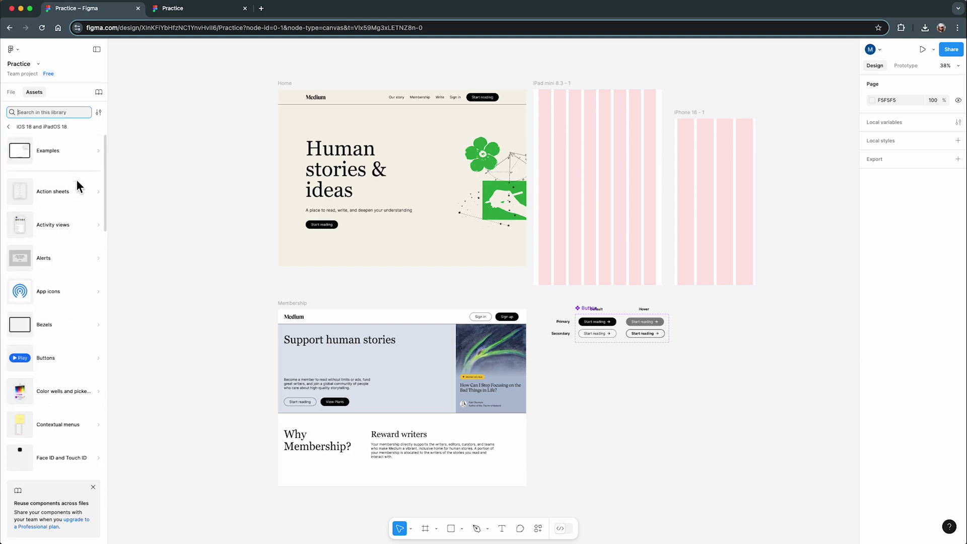
scroll(72, 361, down, 10)
scroll(72, 361, down, 3)
click(43, 343)
click(32, 160)
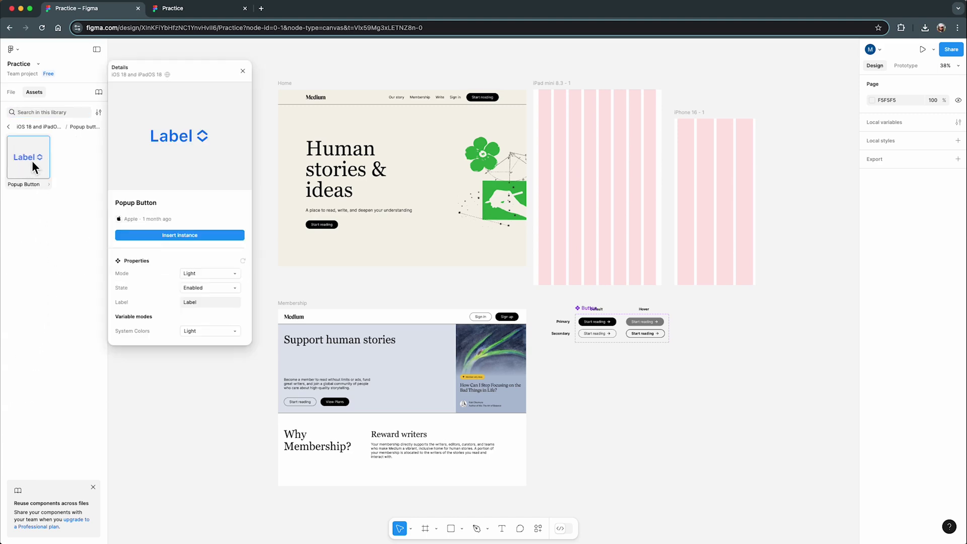
Configure the Popup Button with Light mode, the Disabled state and IC - Light system colors
click(216, 273)
click(216, 267)
click(232, 287)
click(228, 299)
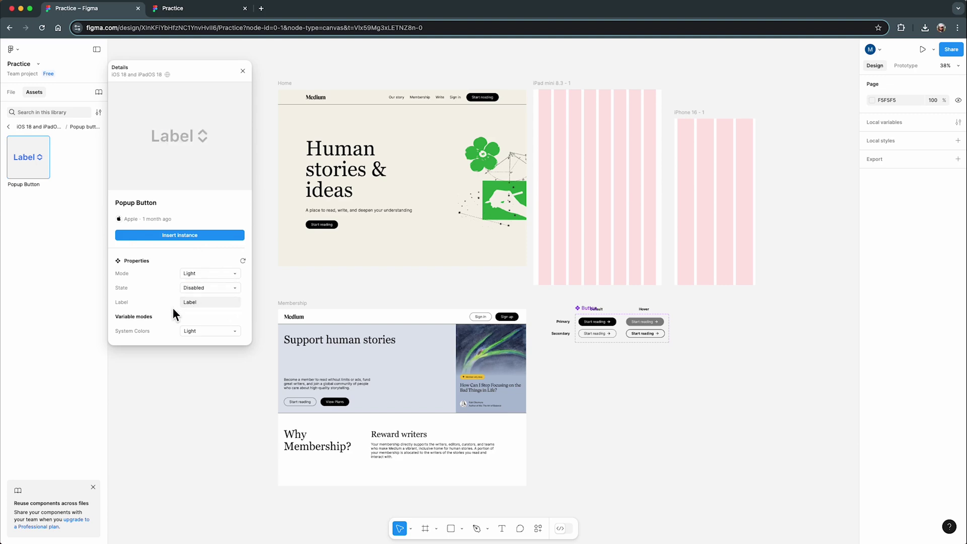
click(237, 334)
click(223, 342)
click(228, 331)
click(216, 352)
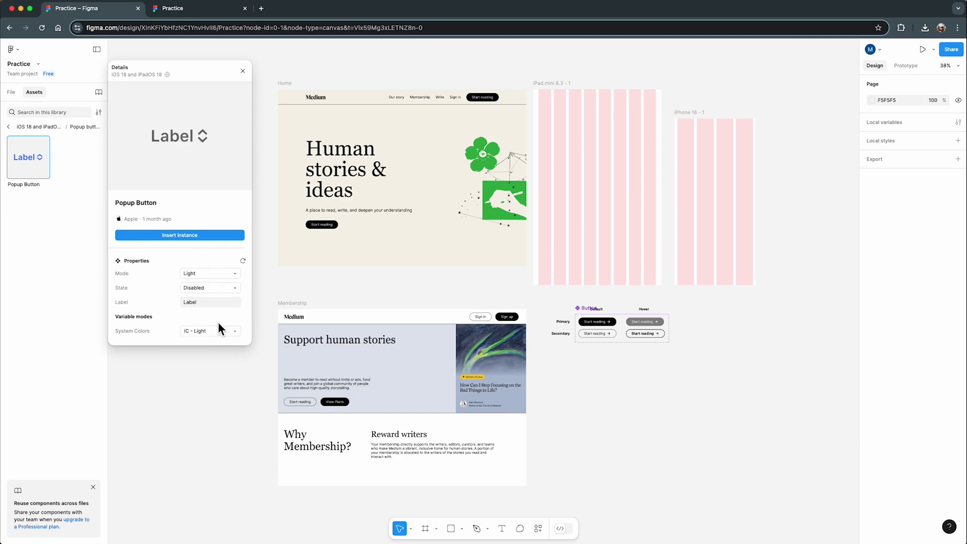
Insert an instance of the Popup Button and place it on the empty canvas beside the Home frame
click(180, 235)
click(460, 294)
drag(460, 294, 249, 280)
Change the inserted Popup Button's label to "Option"
scroll(249, 281, up, 10)
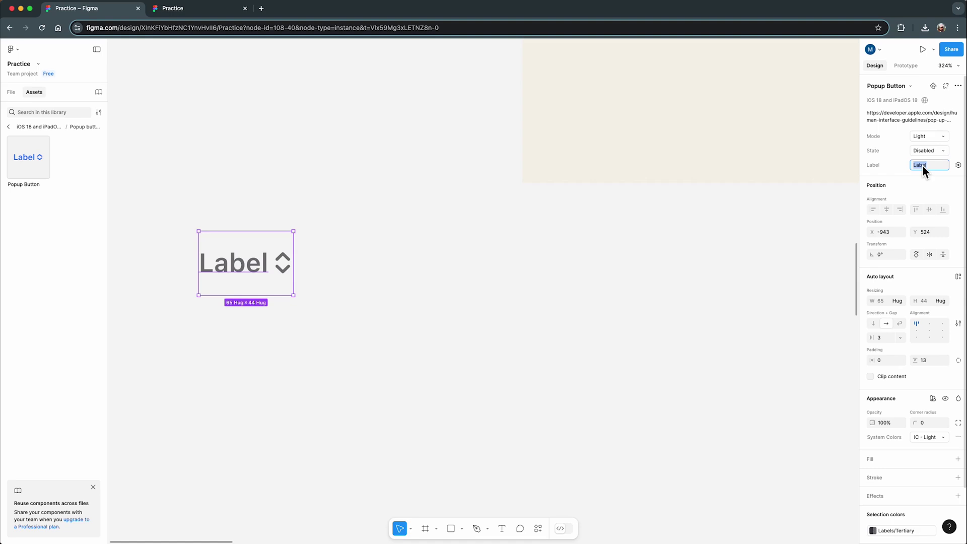
text(Oprio)
key(BackSpace)
text(tion)
key(Return)
click(277, 331)
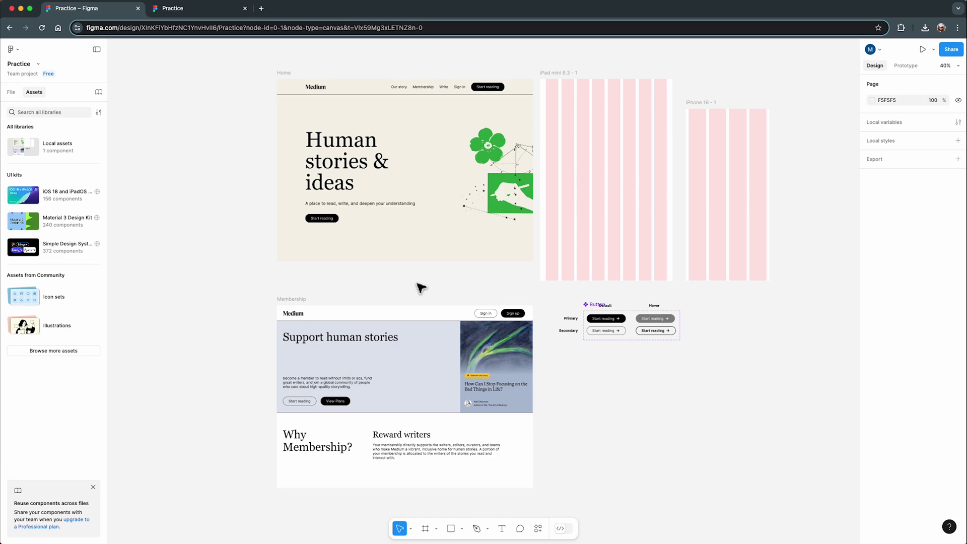
Switch the Practice file to Dev Mode and return to Design Mode
click(561, 530)
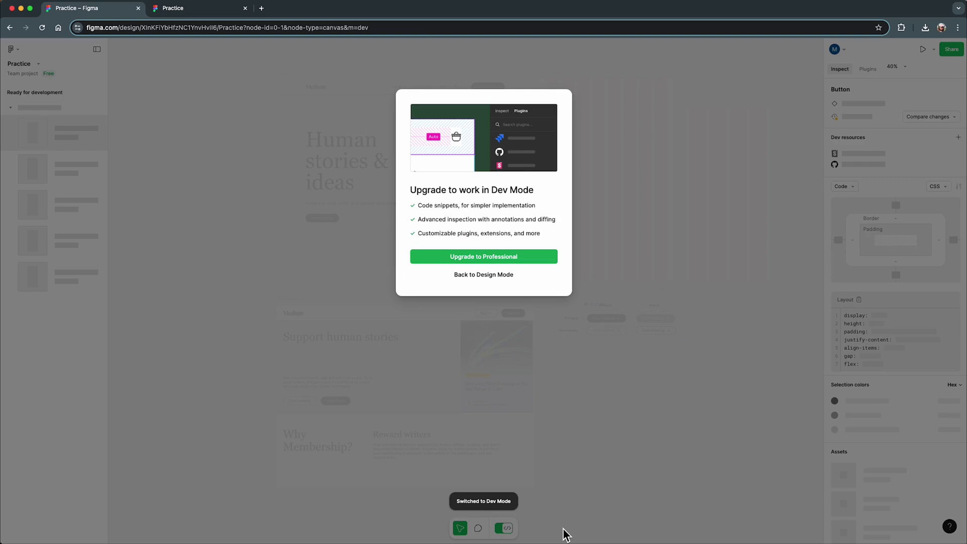
click(476, 279)
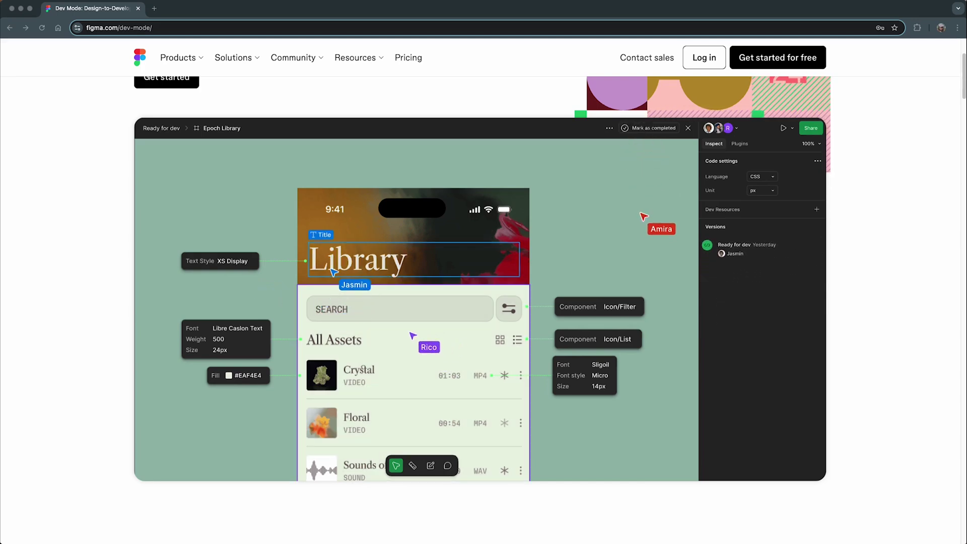
Read through the Dev Mode web page, covering annotations and measurements, component information, code snippets and development resources
scroll(792, 418, down, 10)
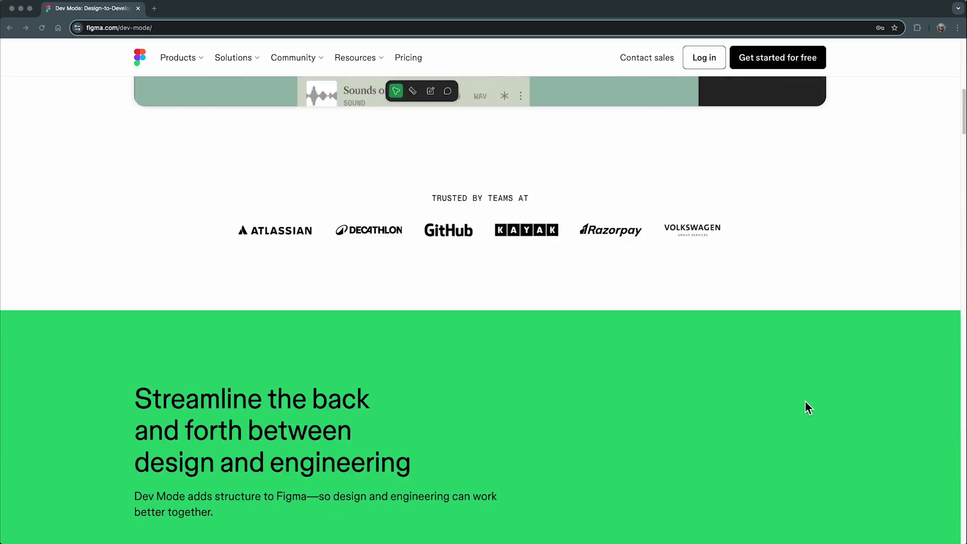
scroll(806, 401, down, 2)
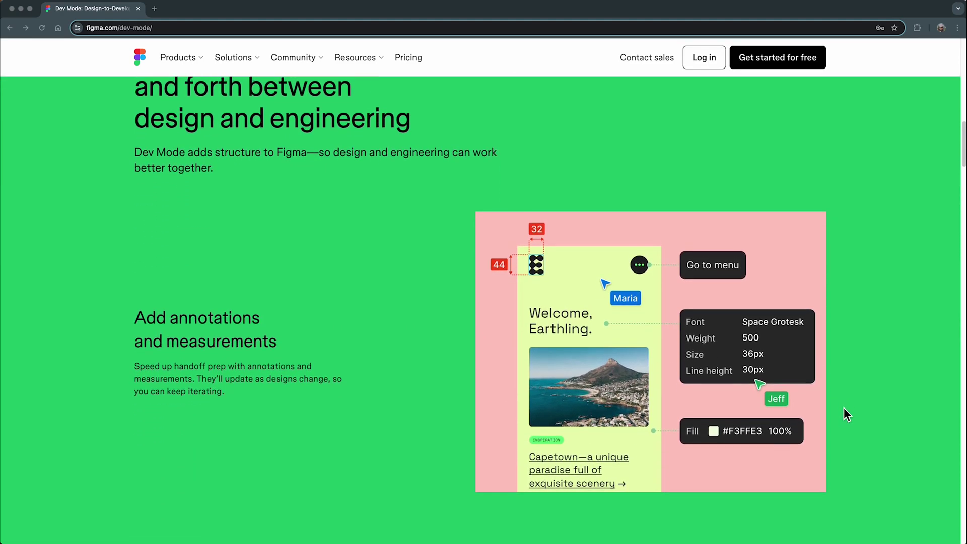
scroll(844, 407, up, 1)
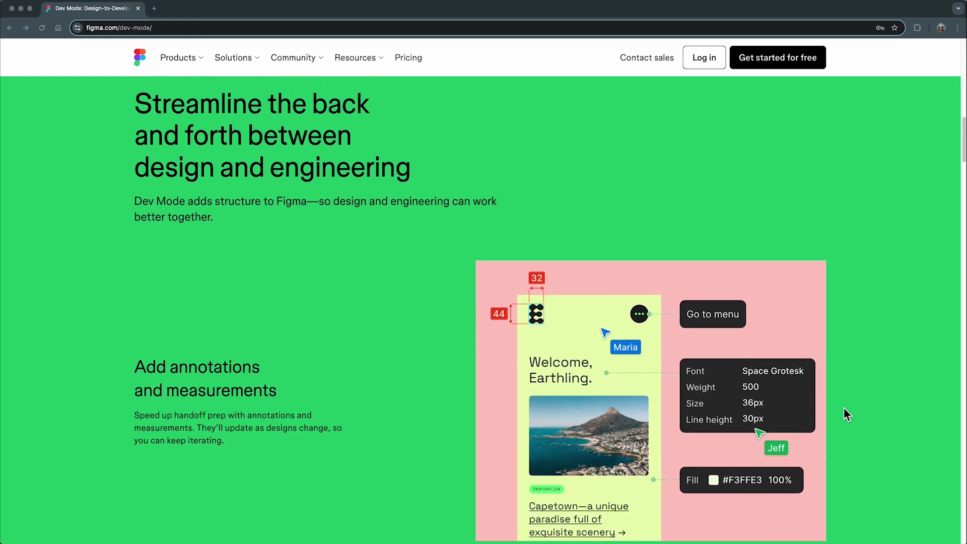
scroll(844, 407, down, 2)
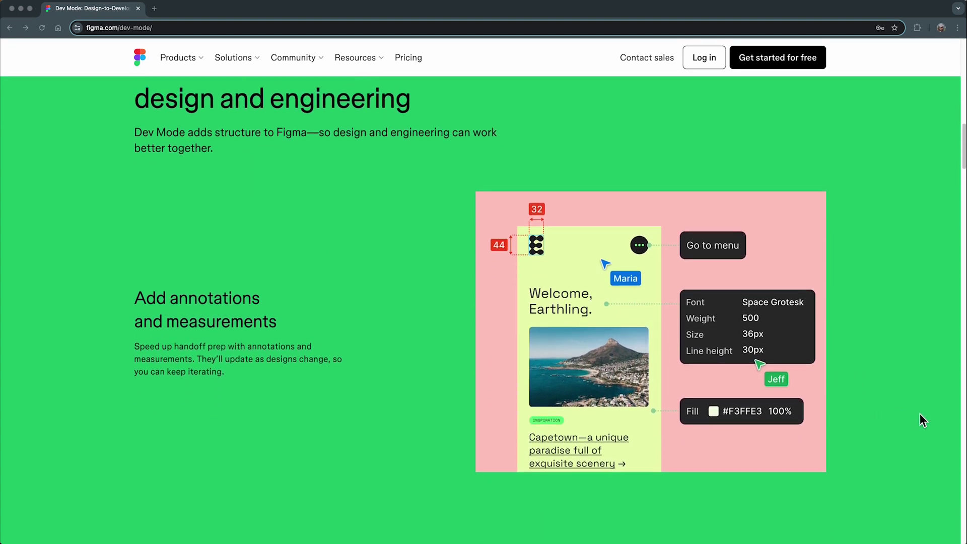
scroll(919, 413, down, 2)
scroll(920, 416, down, 9)
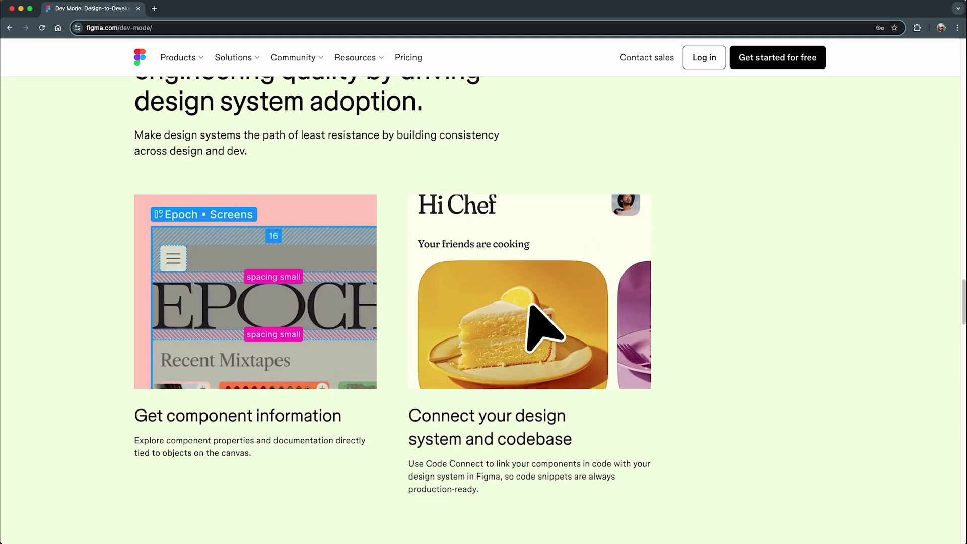
scroll(810, 510, down, 10)
scroll(801, 486, down, 3)
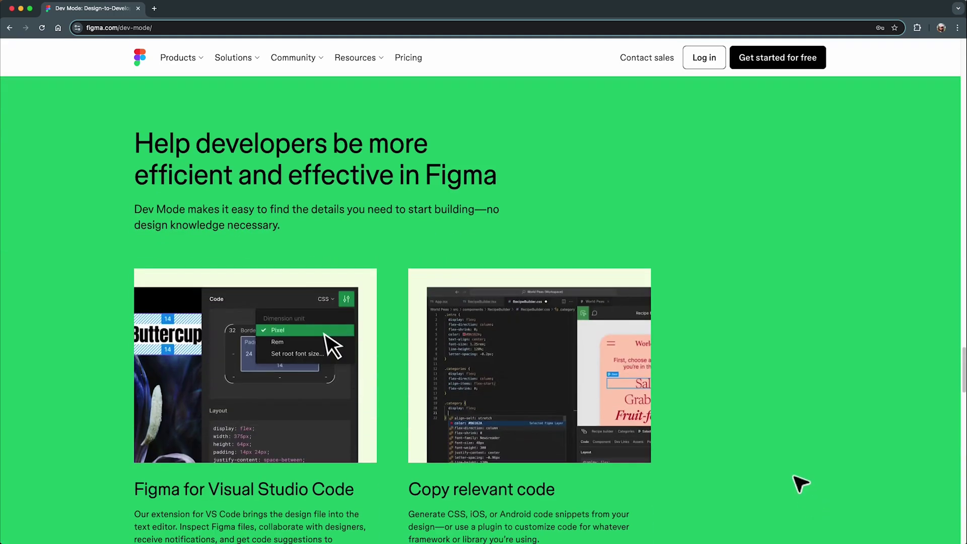
scroll(801, 485, down, 1)
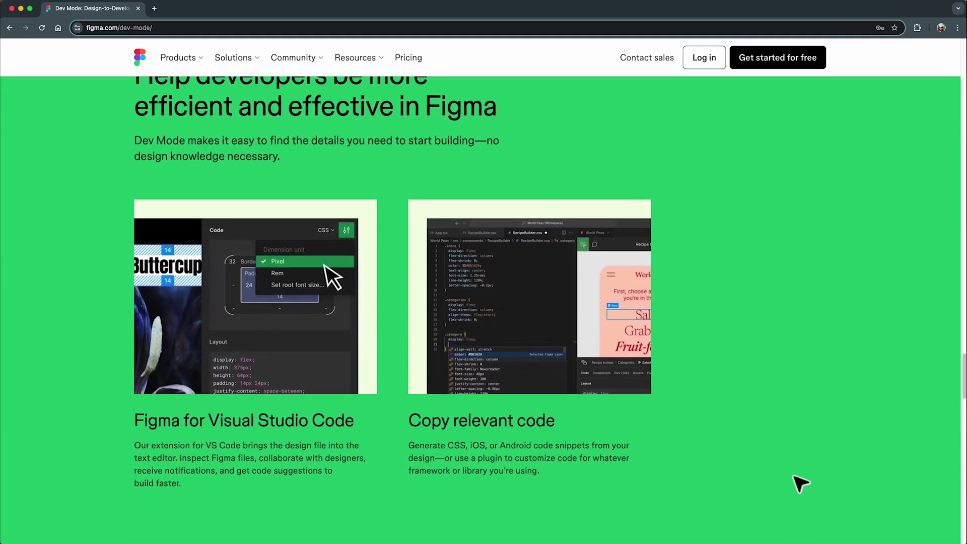
scroll(712, 425, down, 11)
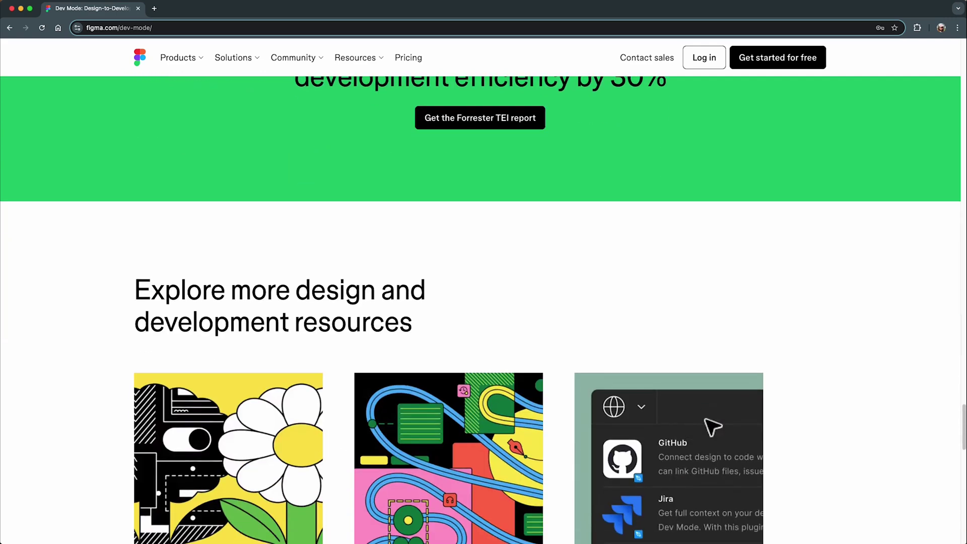
scroll(713, 428, down, 2)
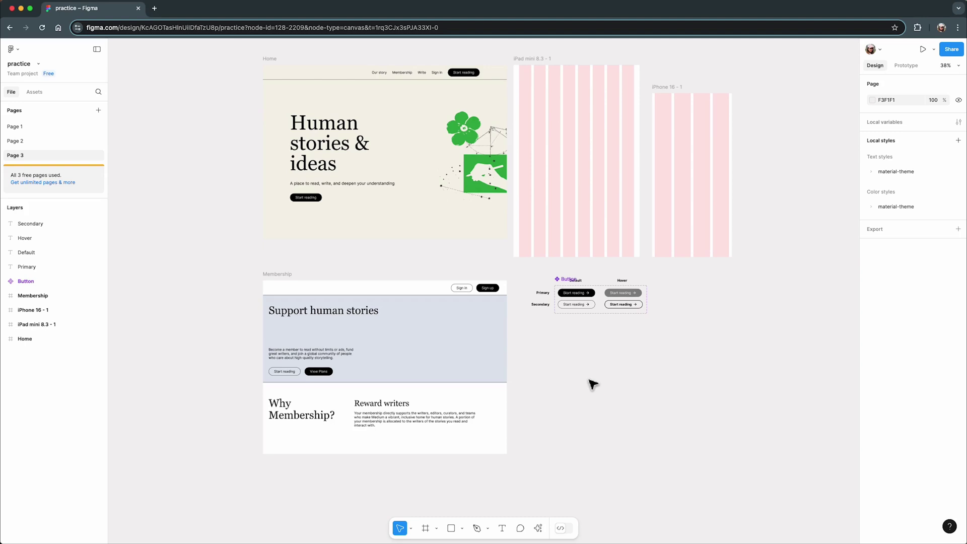
Generate an AI image with the Make an image action from the prompt "An image of a girl reading a book while wearing a hat"
click(538, 528)
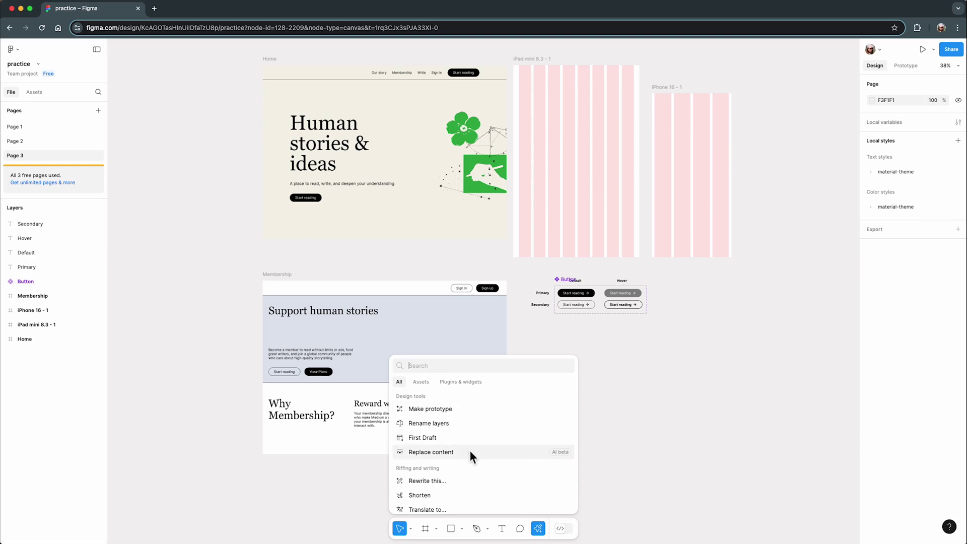
scroll(469, 478, down, 1)
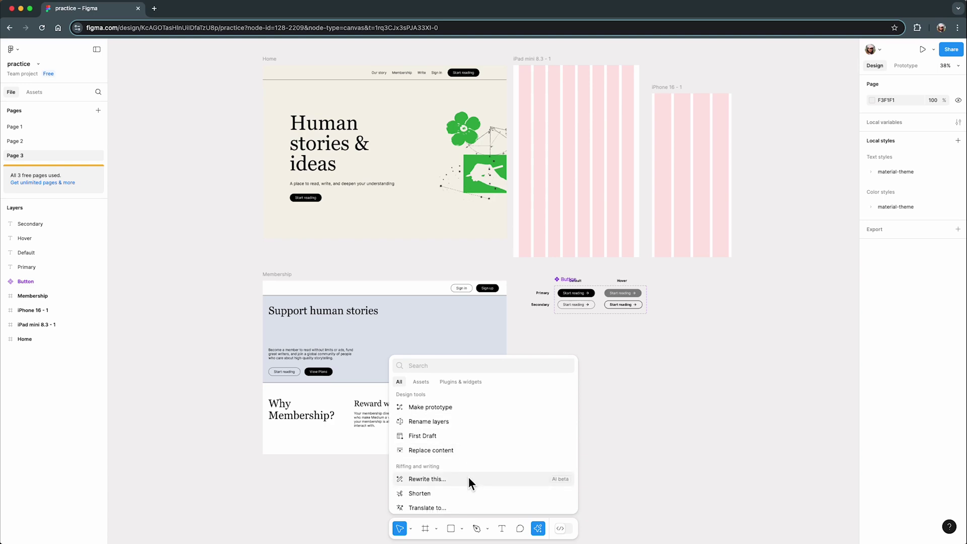
scroll(477, 506, down, 3)
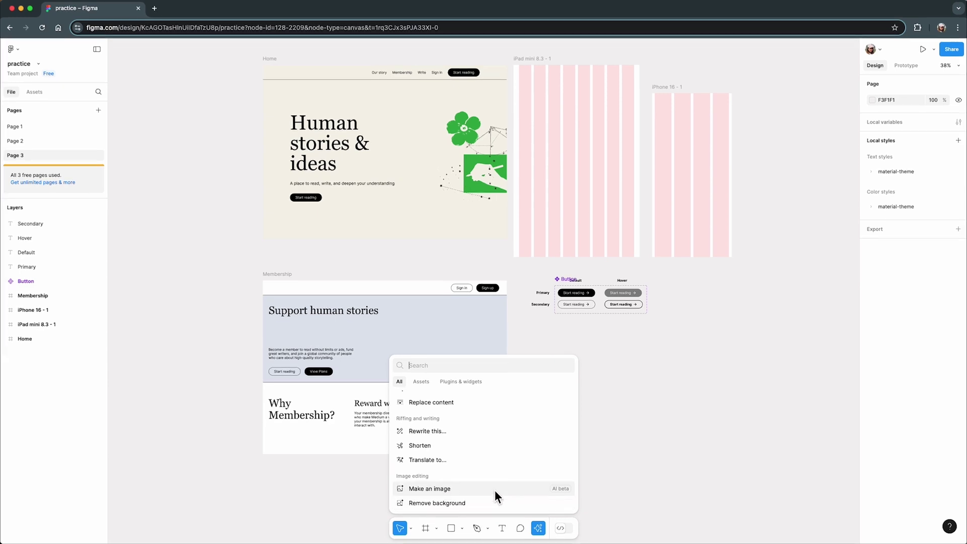
click(494, 490)
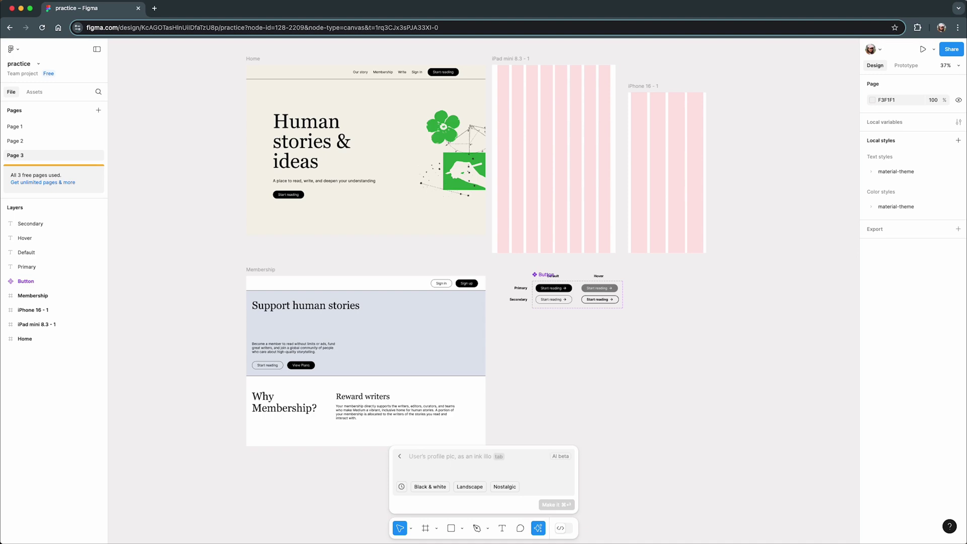
text(An image of a girl reading a book while wearing a hat)
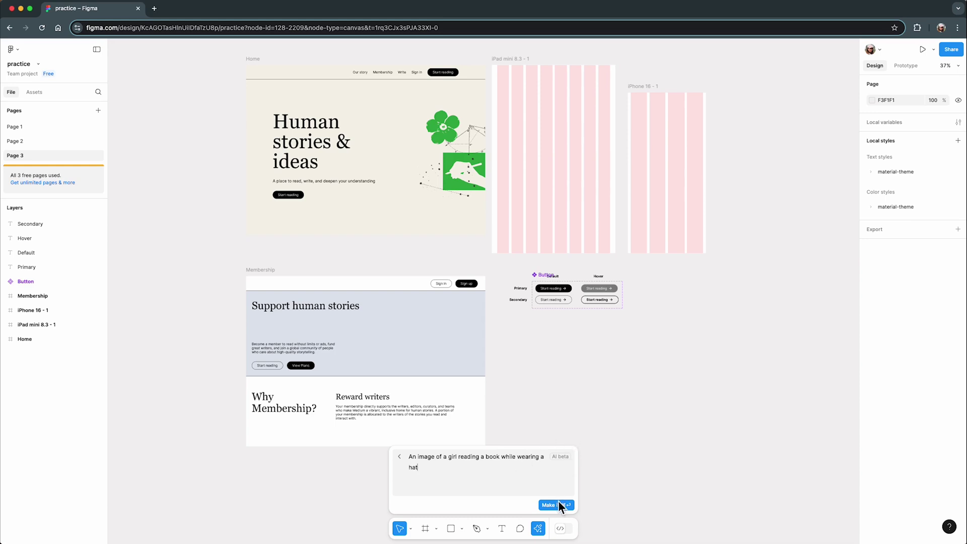
click(556, 505)
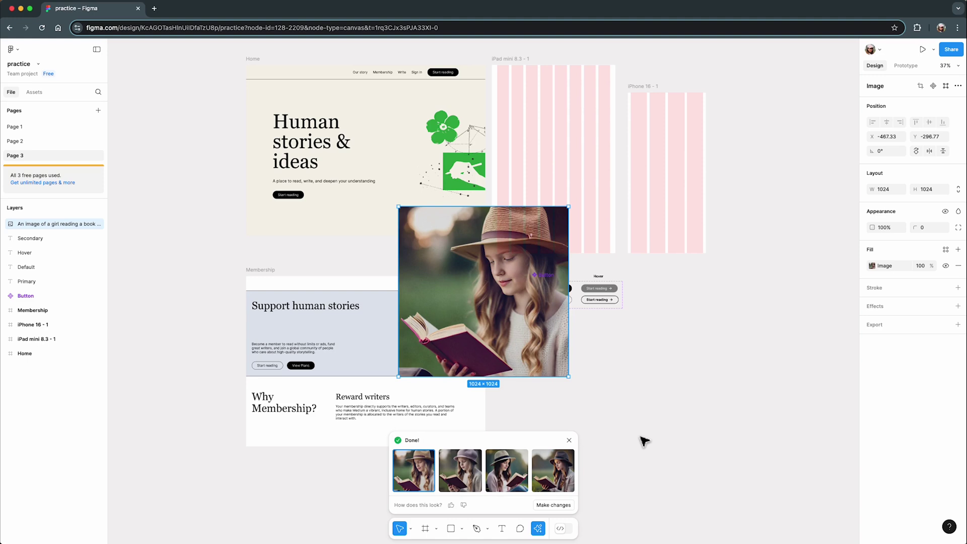
Choose the third generated image variation, move it to the empty canvas below the iPhone frame and dismiss the results
click(501, 486)
drag(526, 352, 774, 445)
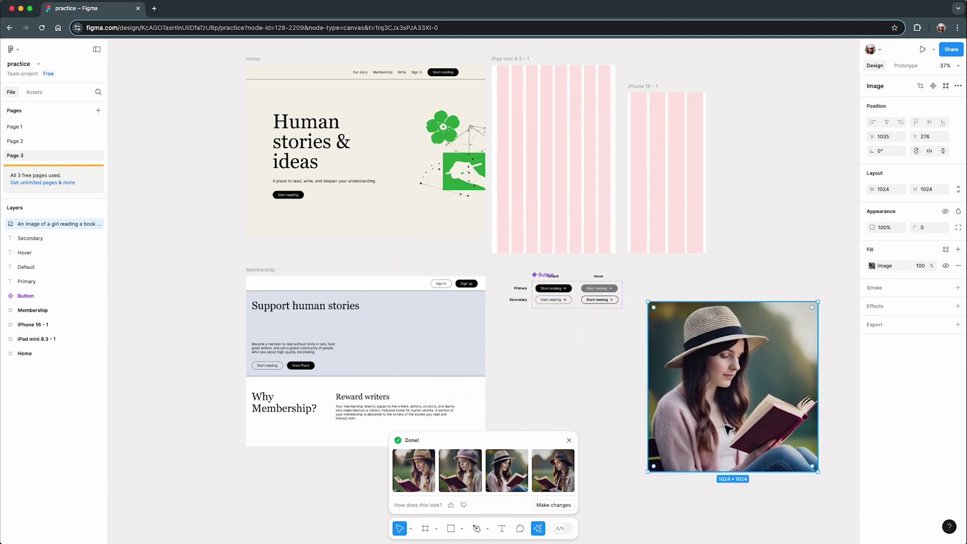
click(570, 441)
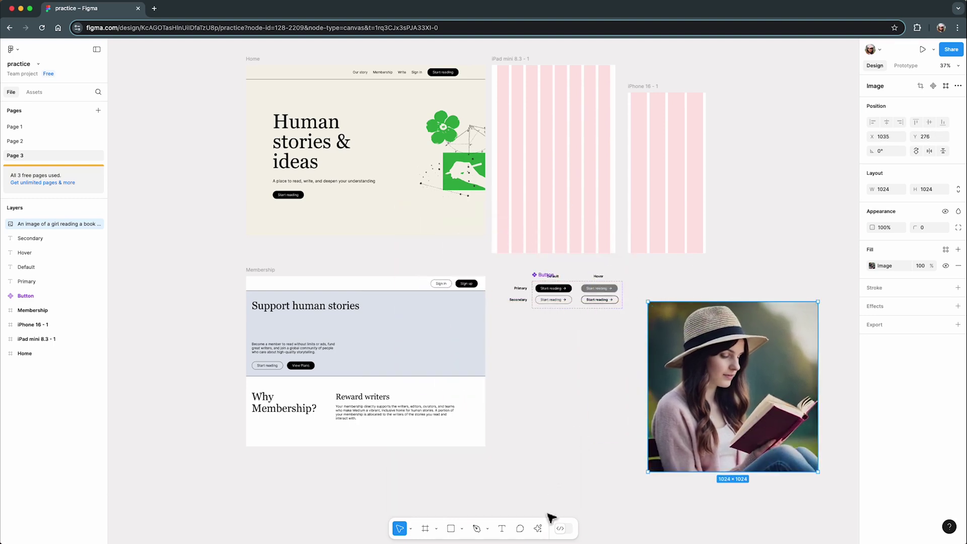
Remove the background from the generated image of the reading girl with the AI action
click(539, 529)
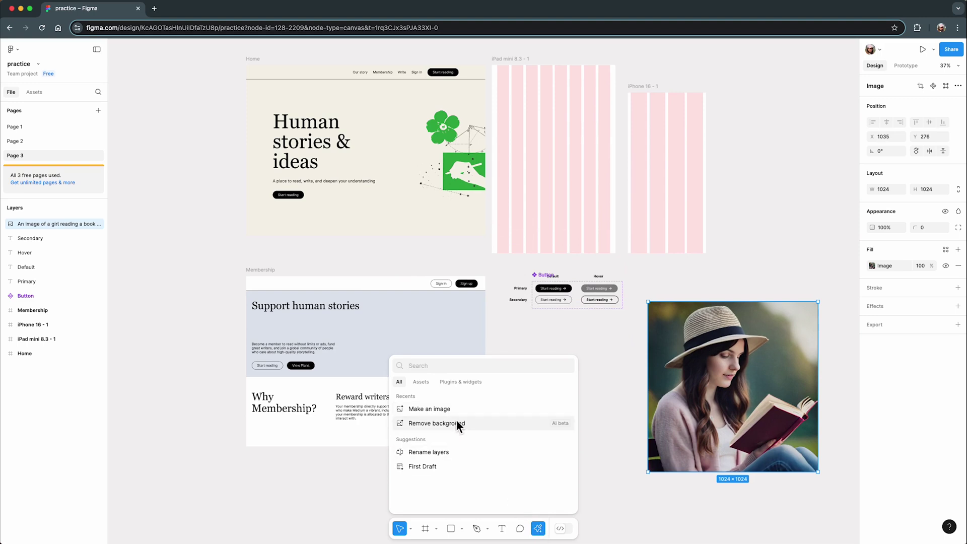
click(485, 423)
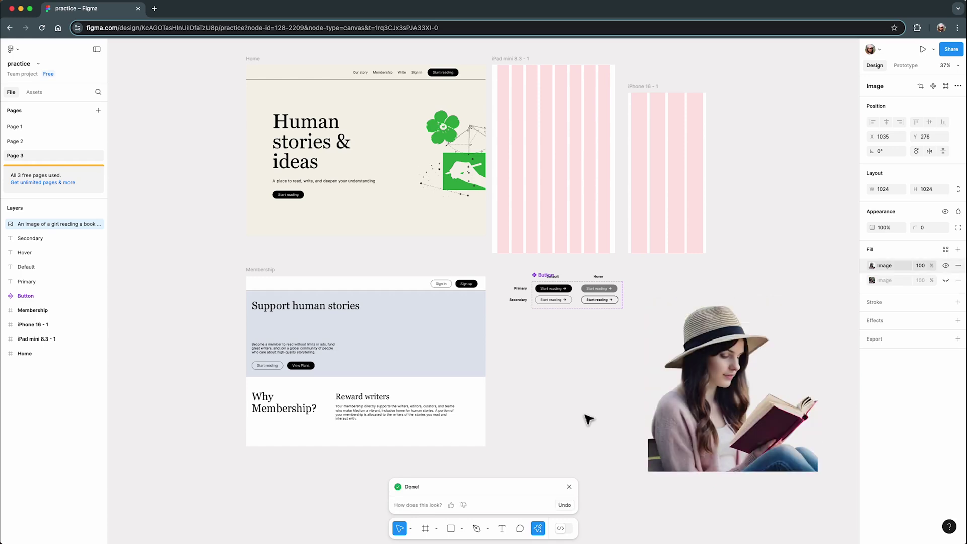
click(714, 439)
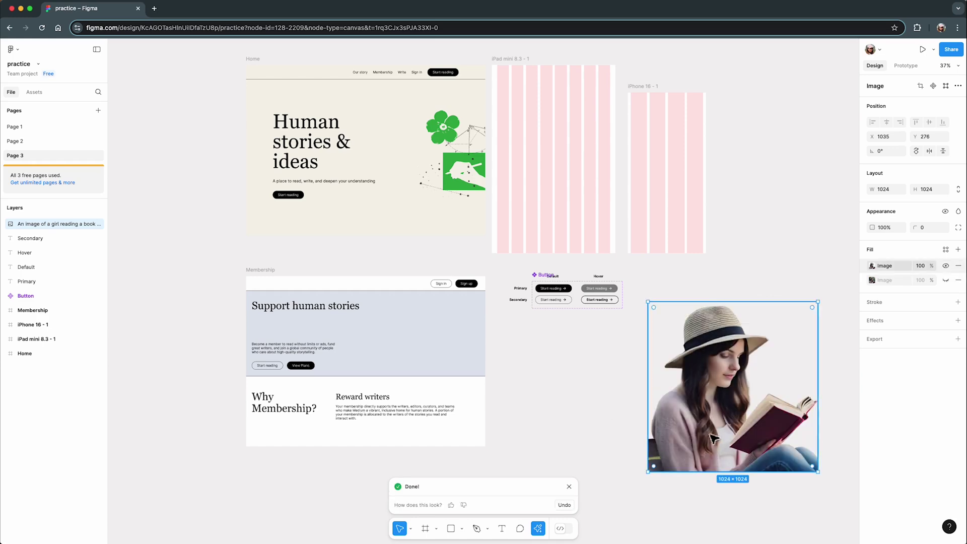
click(605, 397)
Scale down the cut-out image of the reading girl and place it beside the "Support human stories" text in the Membership frame
click(695, 373)
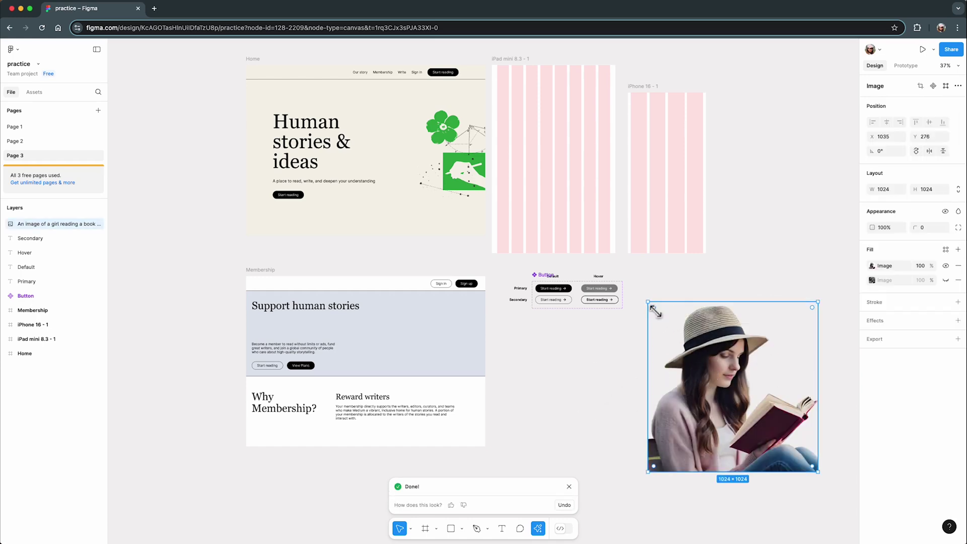
drag(654, 310, 428, 368)
drag(402, 293, 400, 291)
click(604, 363)
double_click(443, 335)
click(648, 403)
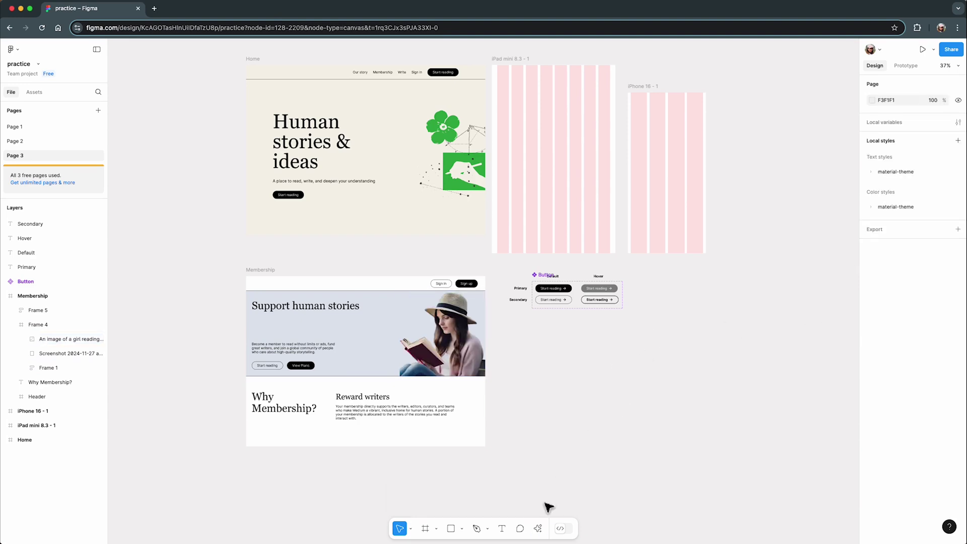
Generate a First Draft from the Basic site library with the prompt "An our story page for the website about human stories and ideas"
click(542, 533)
click(467, 469)
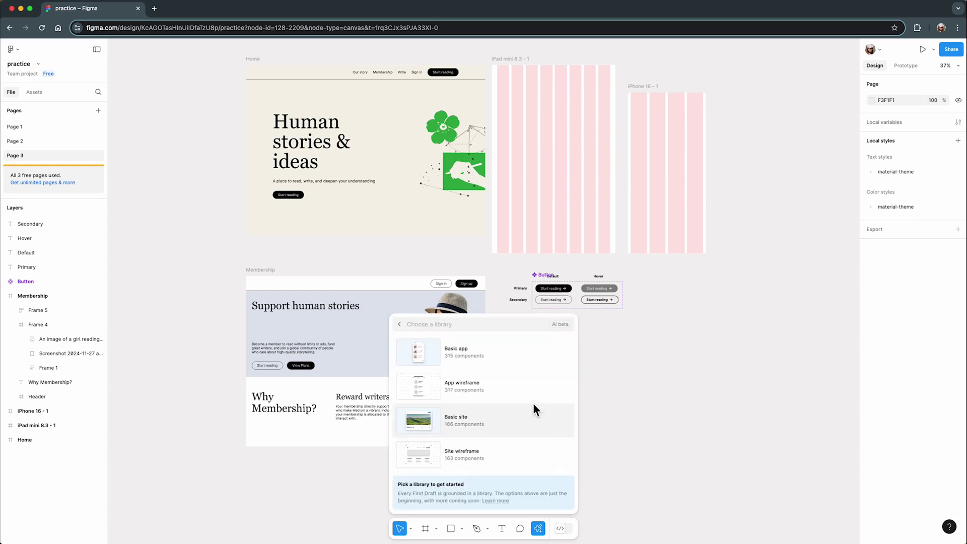
click(478, 422)
text(An our story page for the website about human stories and ideas)
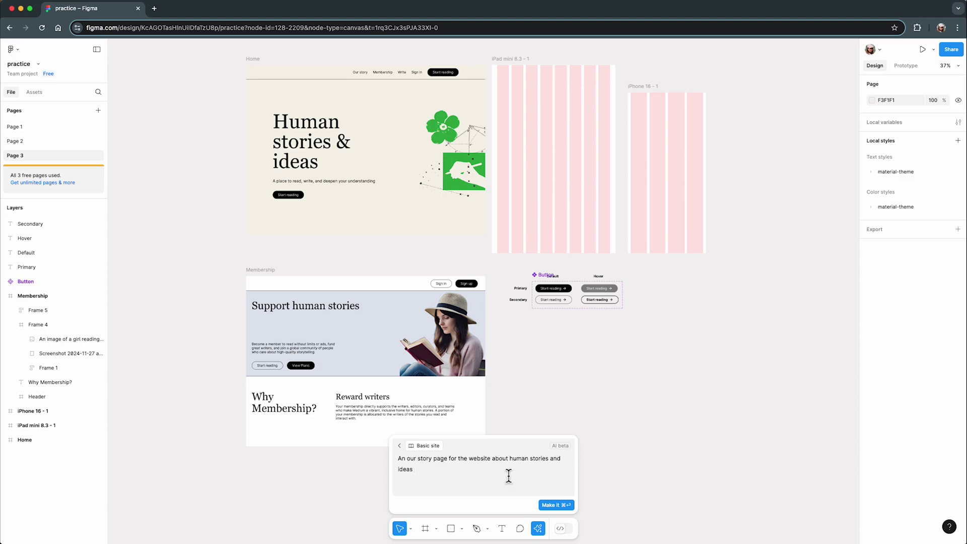
click(566, 505)
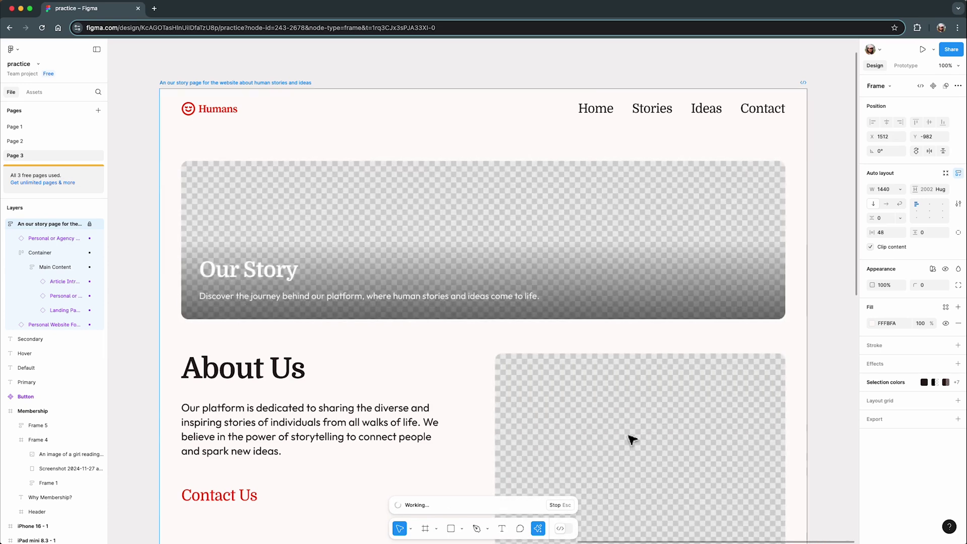
Review the generated Our Story page, trying the red theme and switching to the dark green one
scroll(633, 439, down, 4)
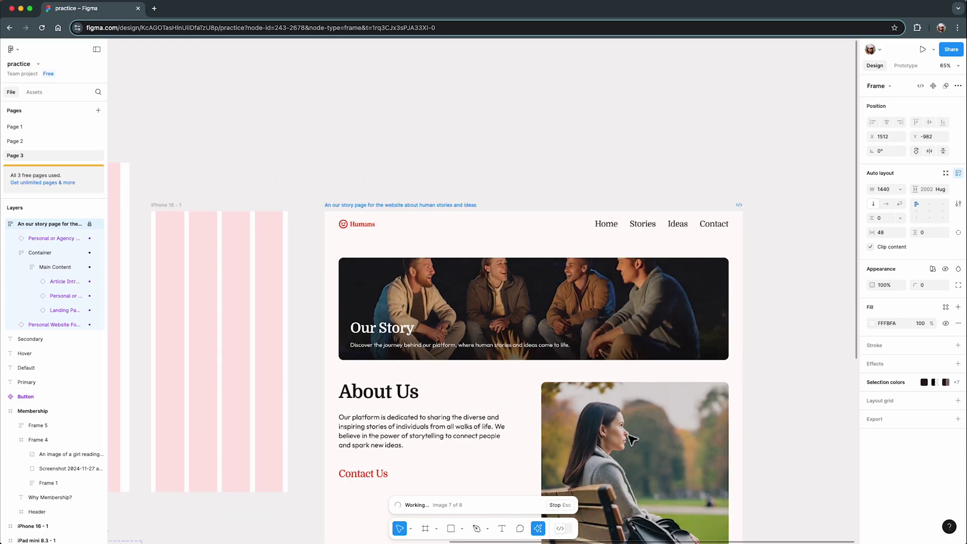
scroll(640, 403, down, 5)
scroll(643, 379, down, 3)
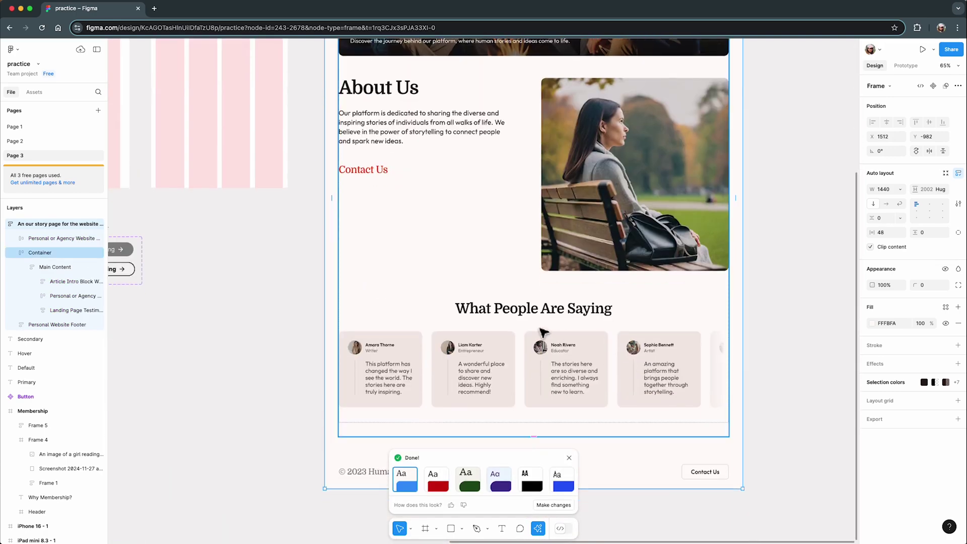
scroll(690, 479, down, 3)
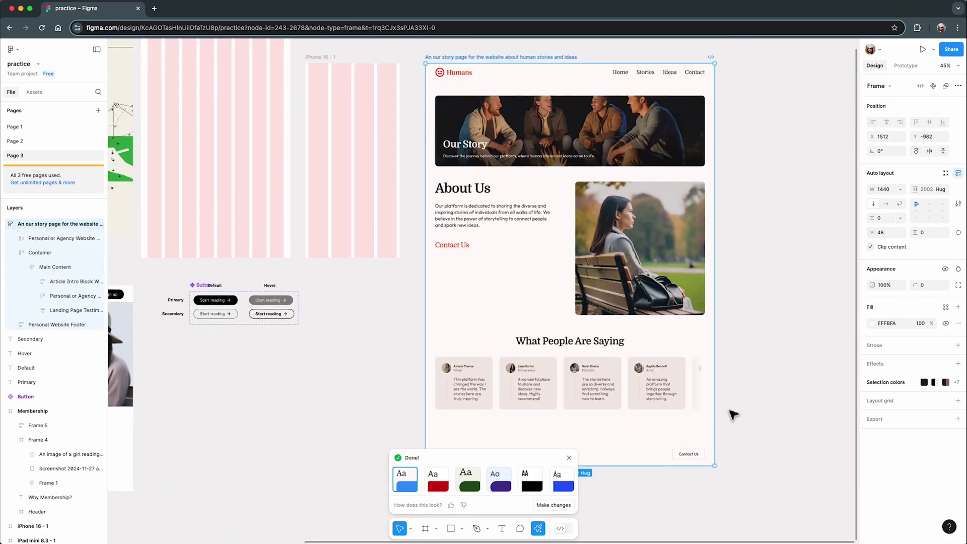
scroll(734, 414, down, 4)
click(442, 481)
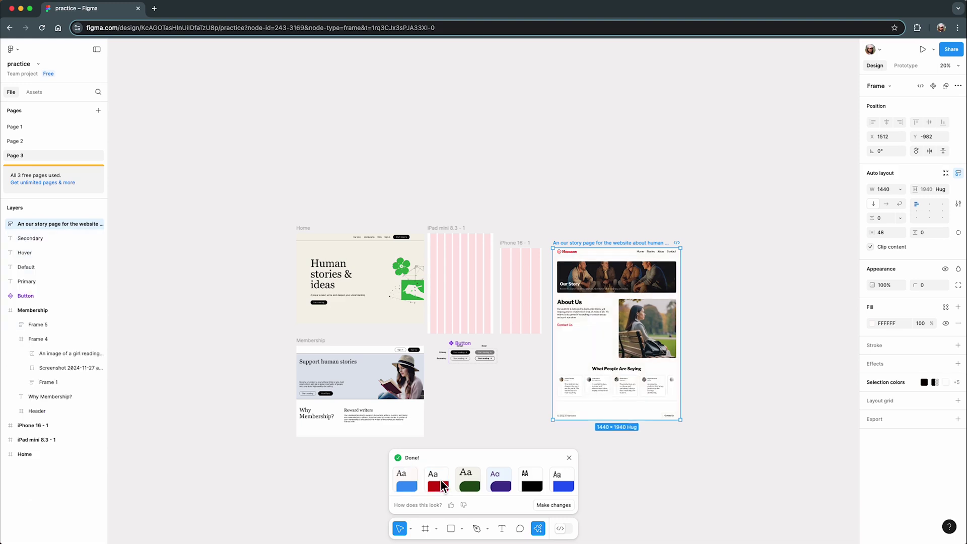
click(464, 479)
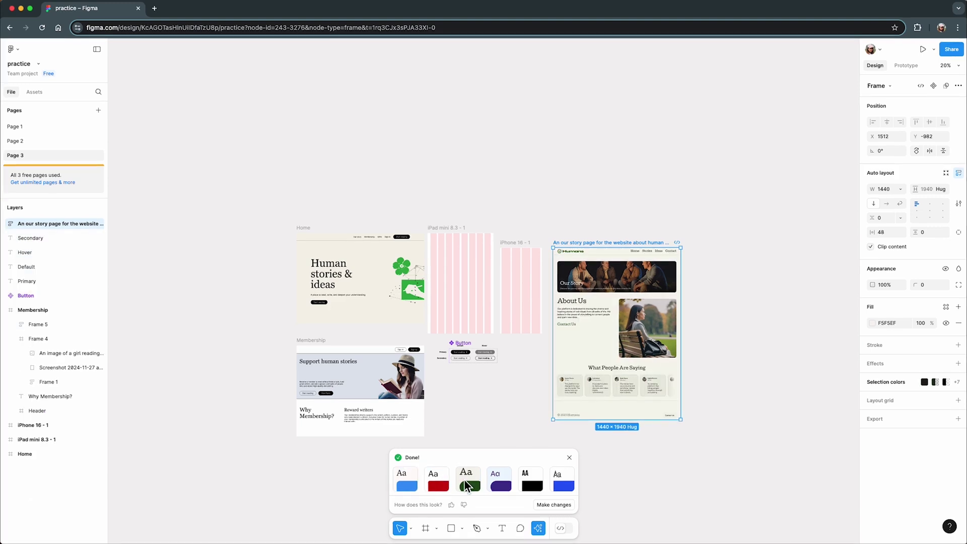